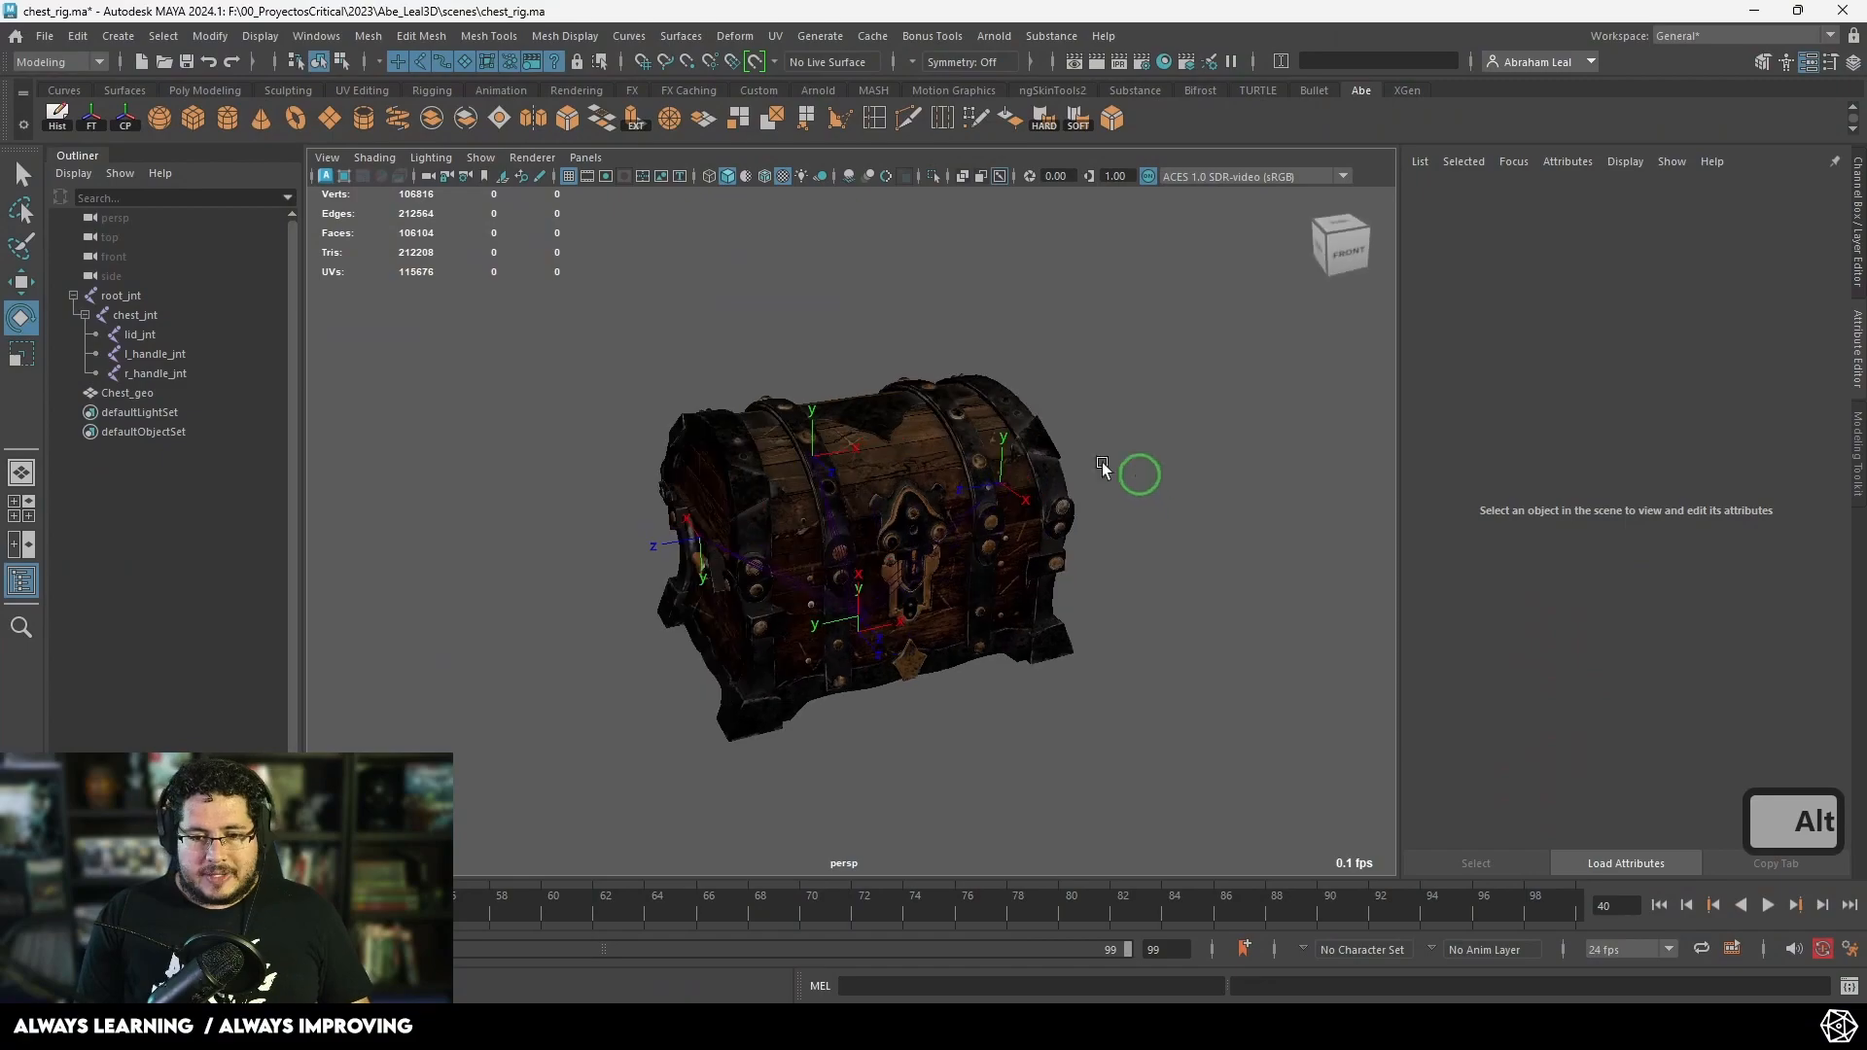
Step: Select the lid joint and show its transform channels in place of its full attributes
left_click_drag(1137, 470, 1065, 503, "alt")
left_click(1002, 455)
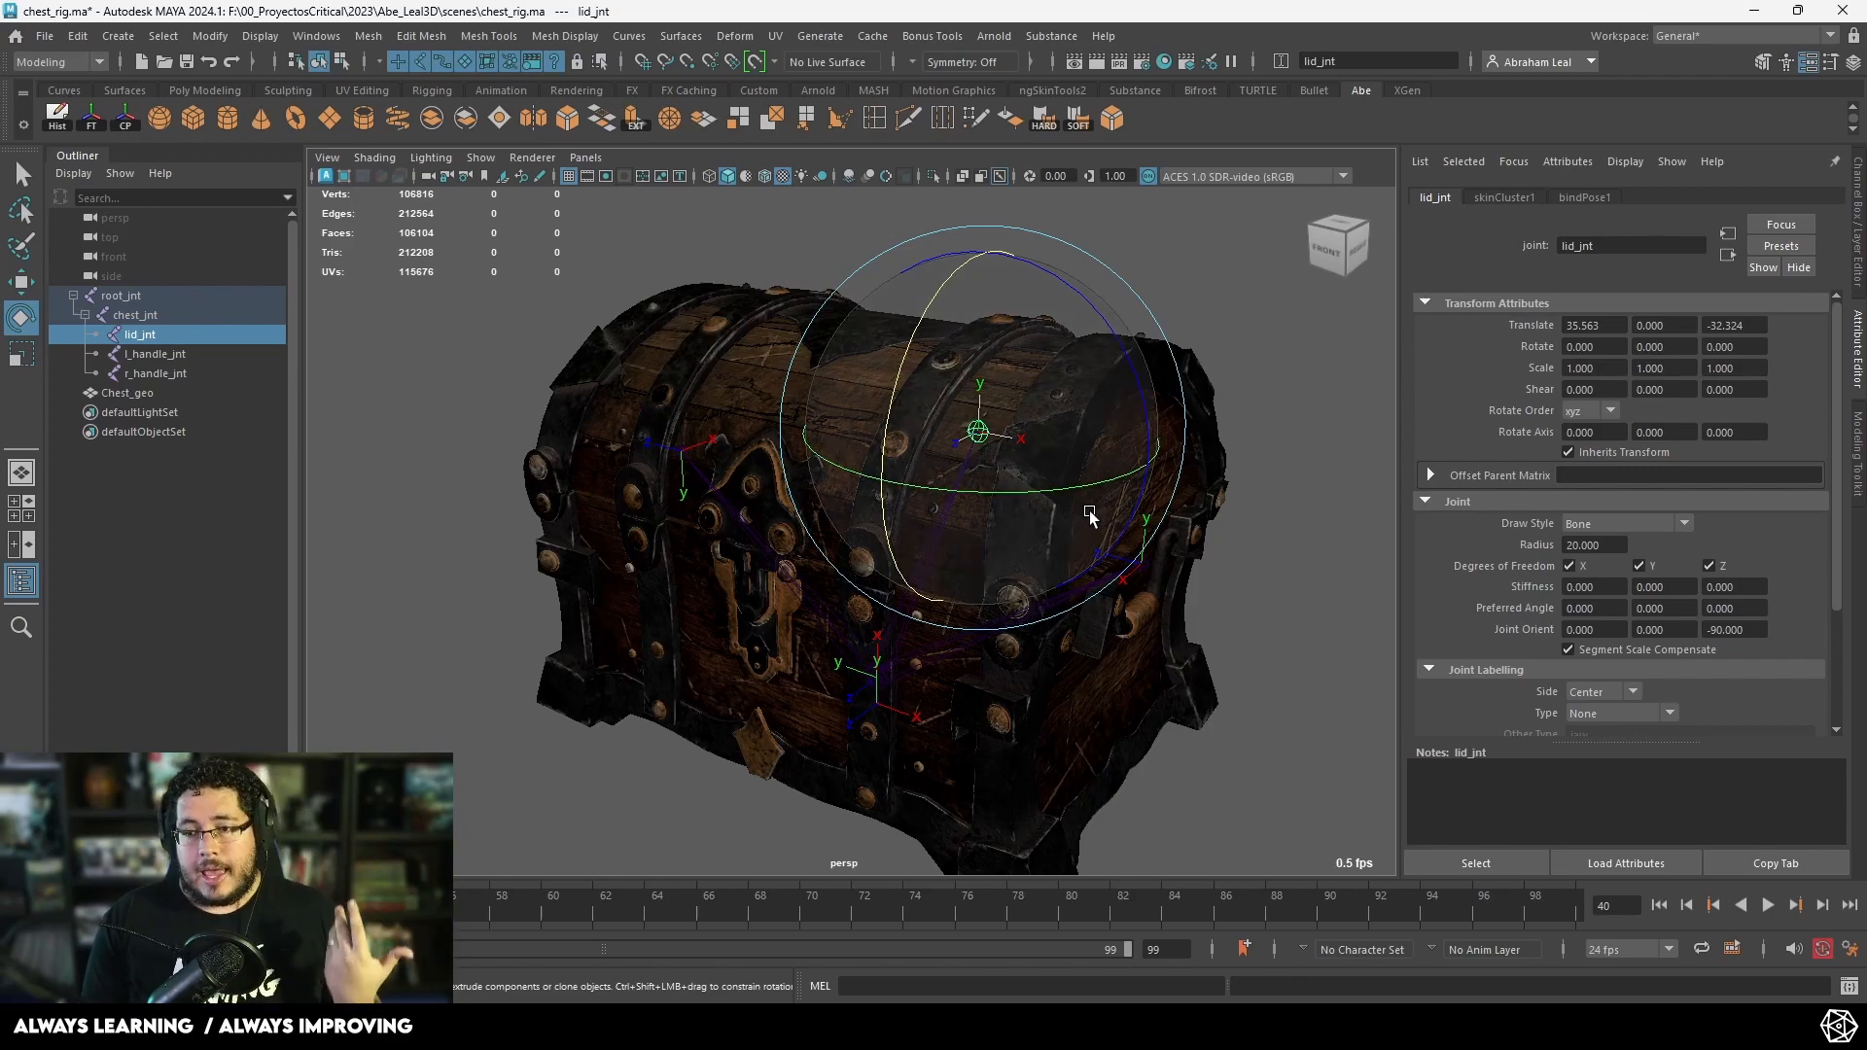
key("ctrl+a")
mouse_move(1180, 534)
left_mouse_down("alt")
mouse_move(1146, 492)
mouse_move(1196, 542)
mouse_move(1125, 521)
mouse_move(1201, 526)
left_mouse_up("alt")
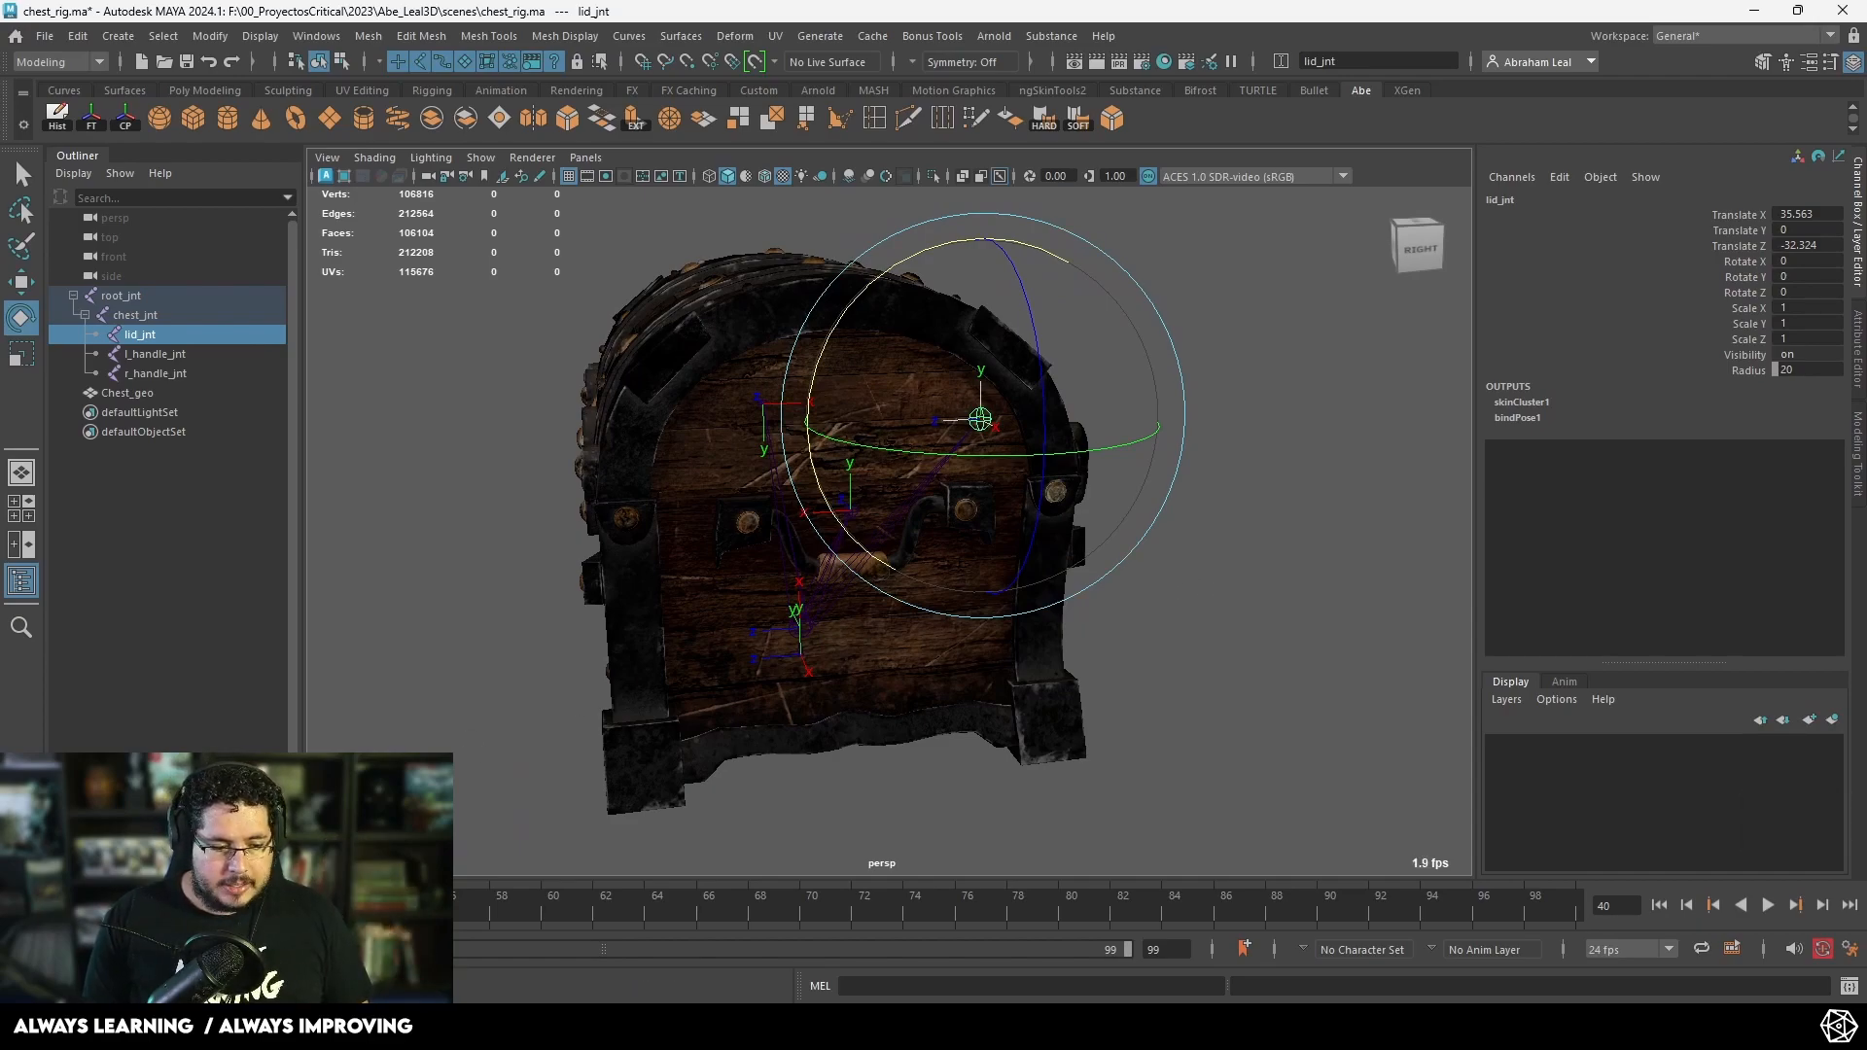
Step: Set the animation start to 0, extend the playback range back to 0, and go to frame 0
type("40")
key("Return")
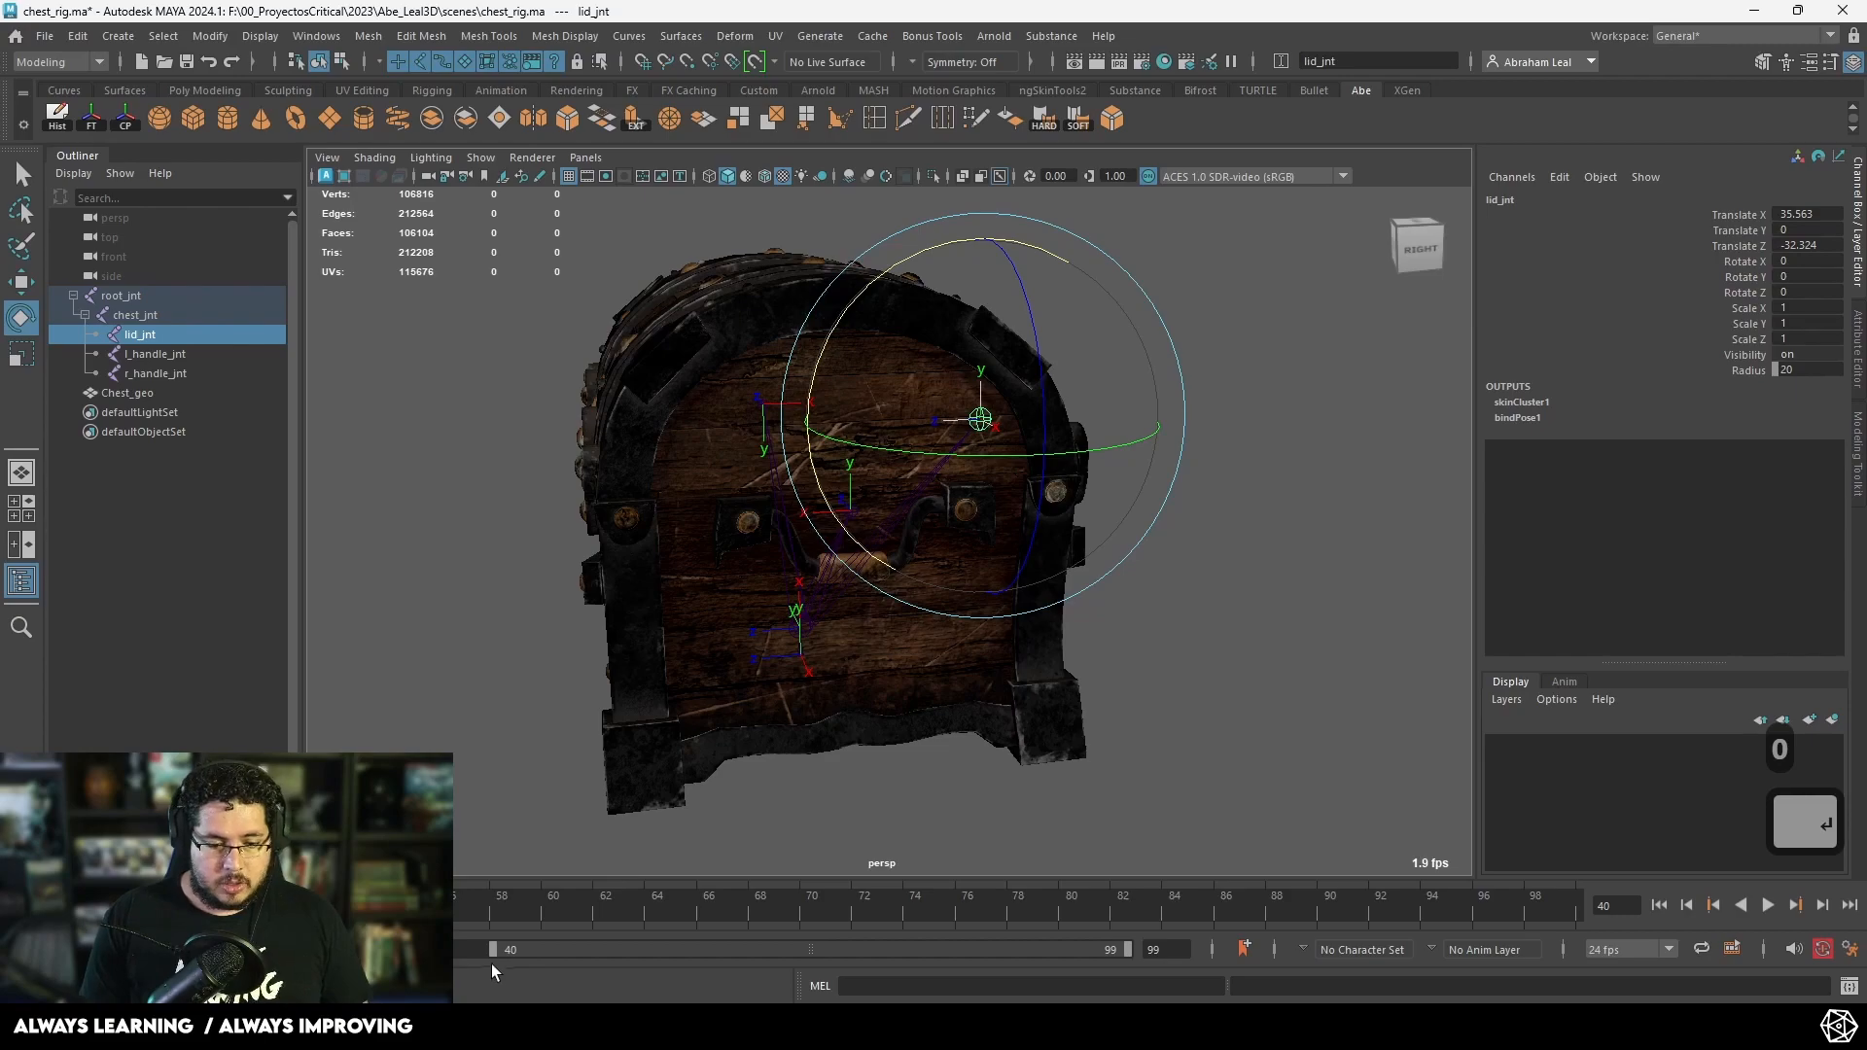
left_click_drag(493, 951, 70, 951)
left_click(41, 910)
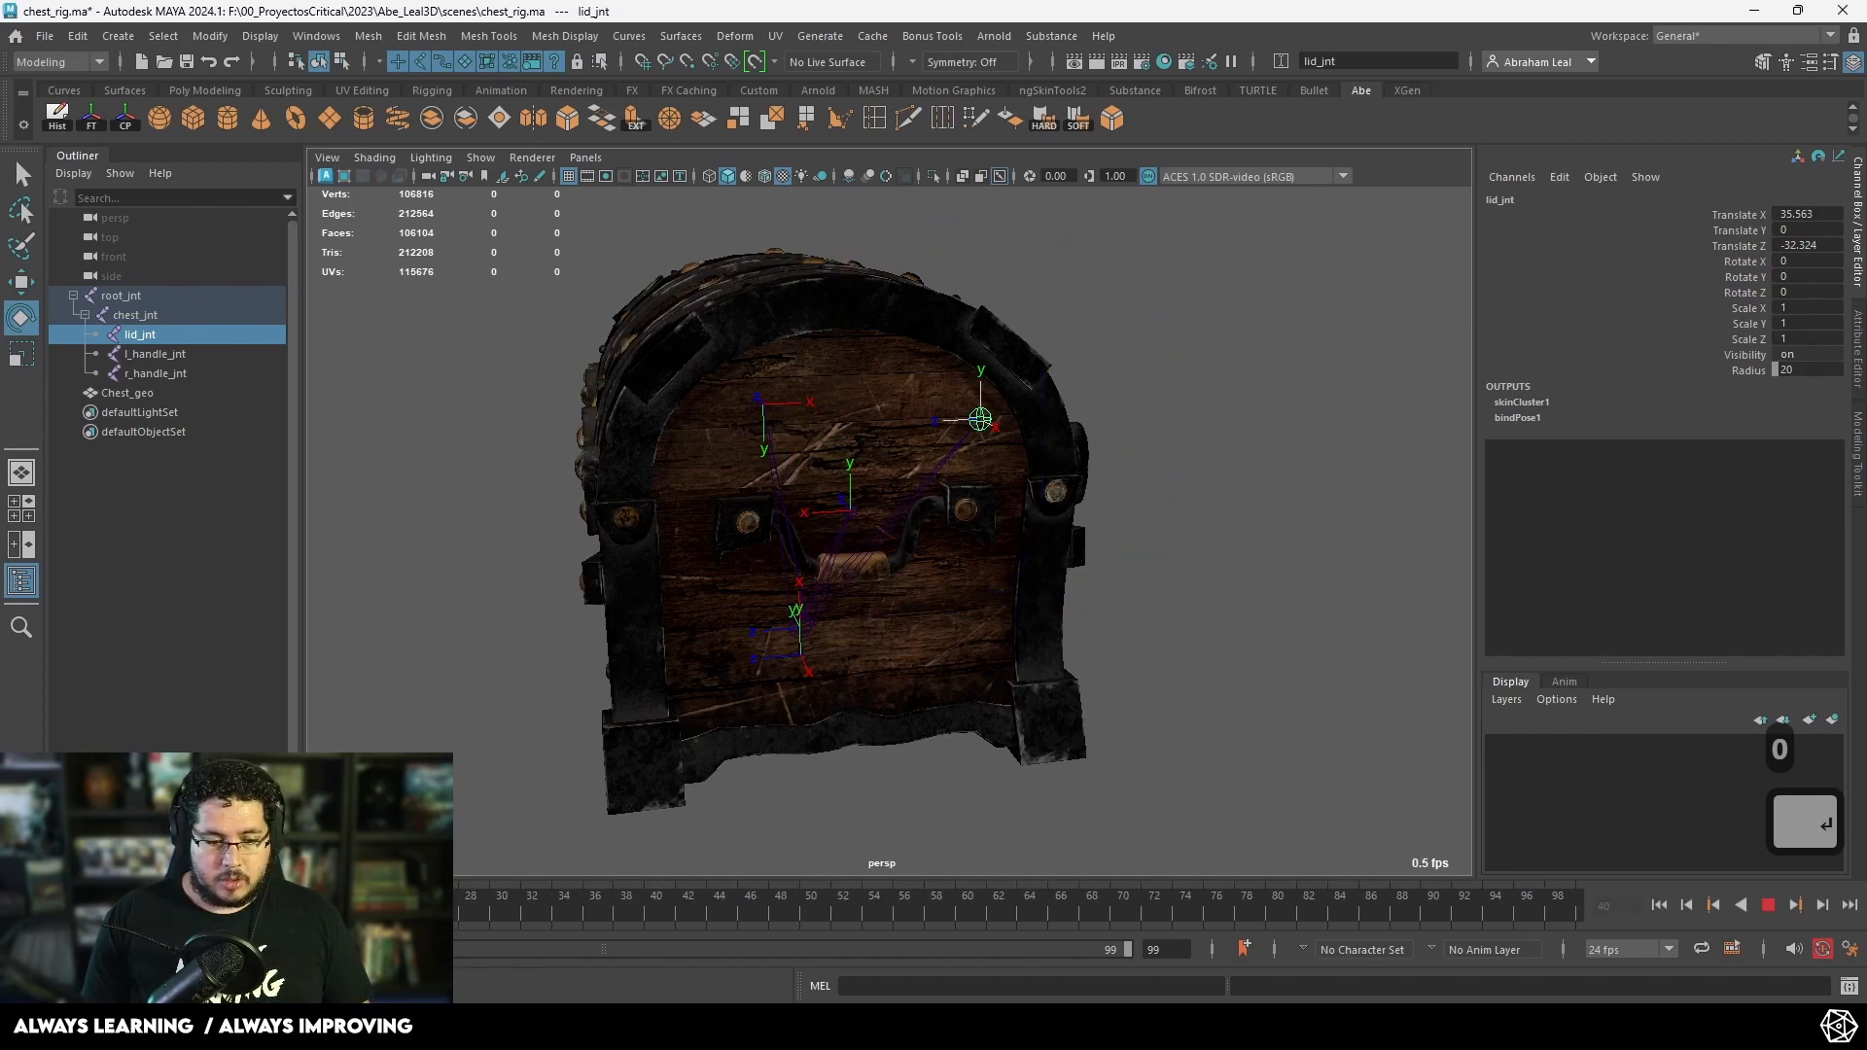
Step: Set a keyframe on all transform channels of the lid joint at frame 0 with the chest closed
left_click_drag(753, 704, 967, 665, "alt")
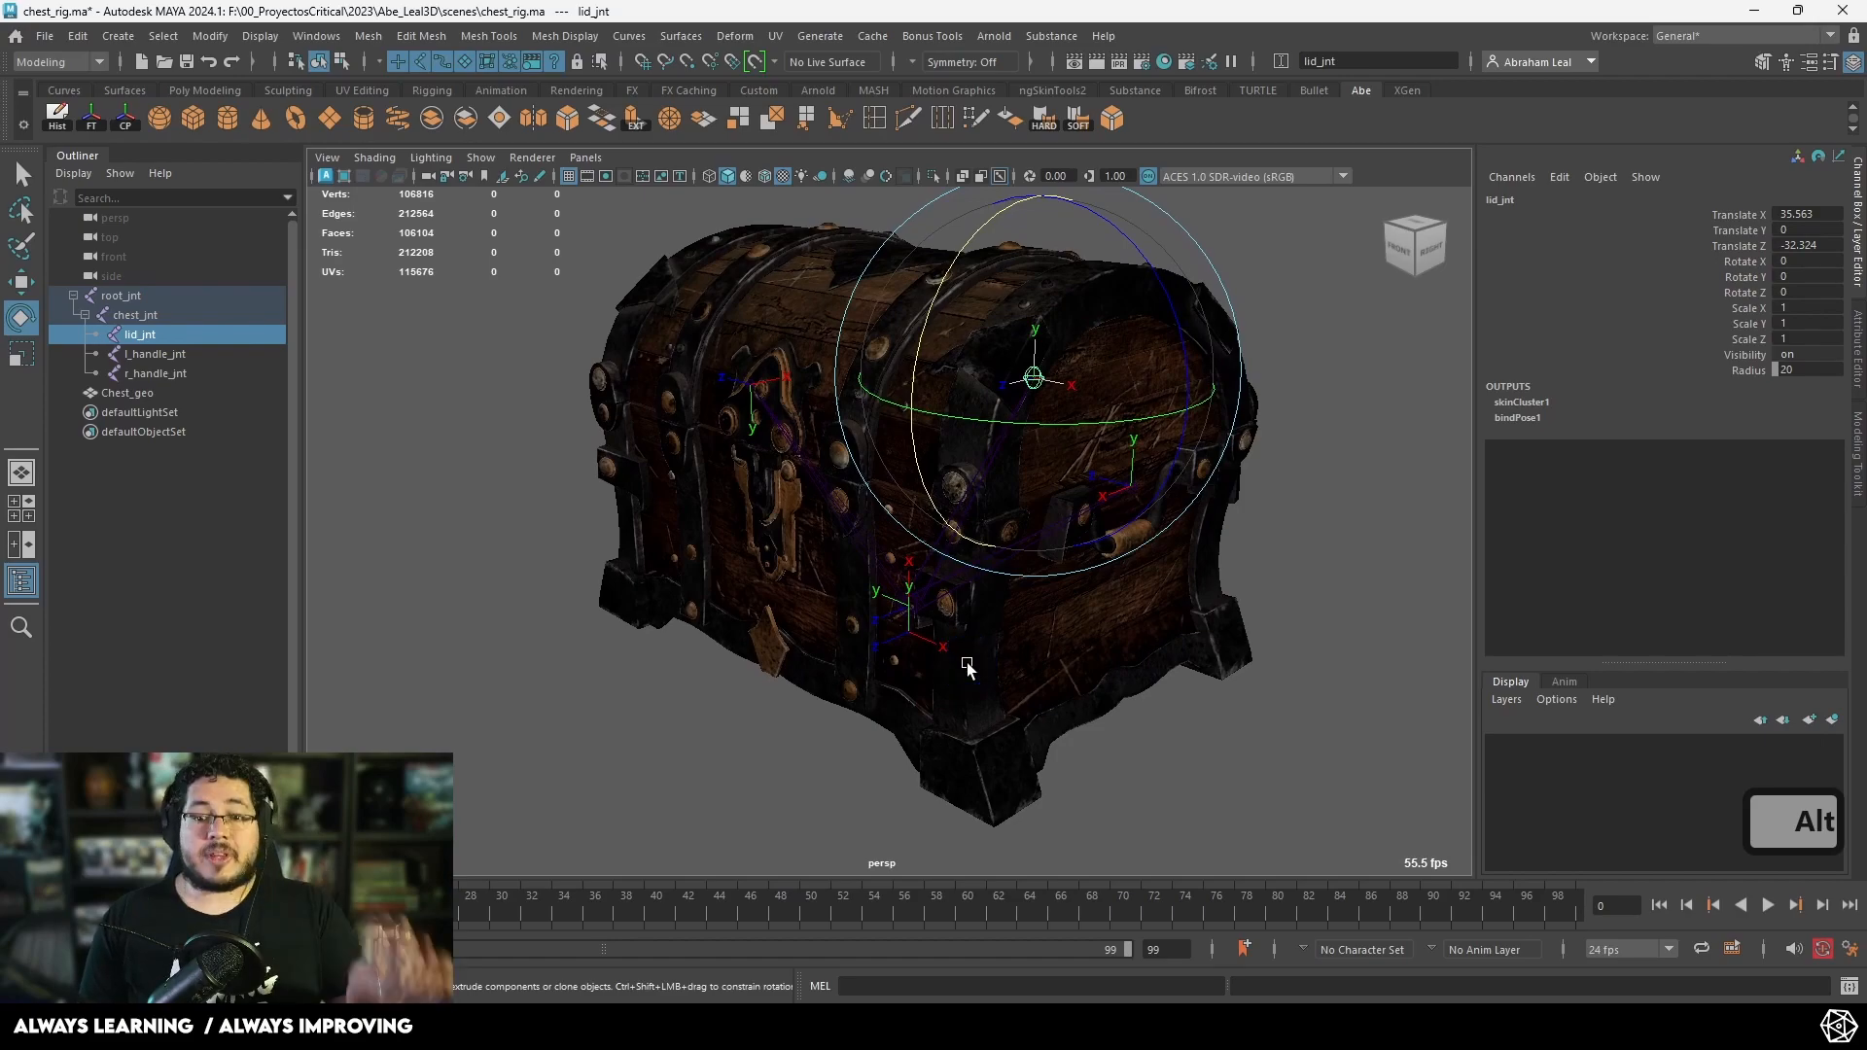
left_click_drag(1104, 396, 955, 415, "alt")
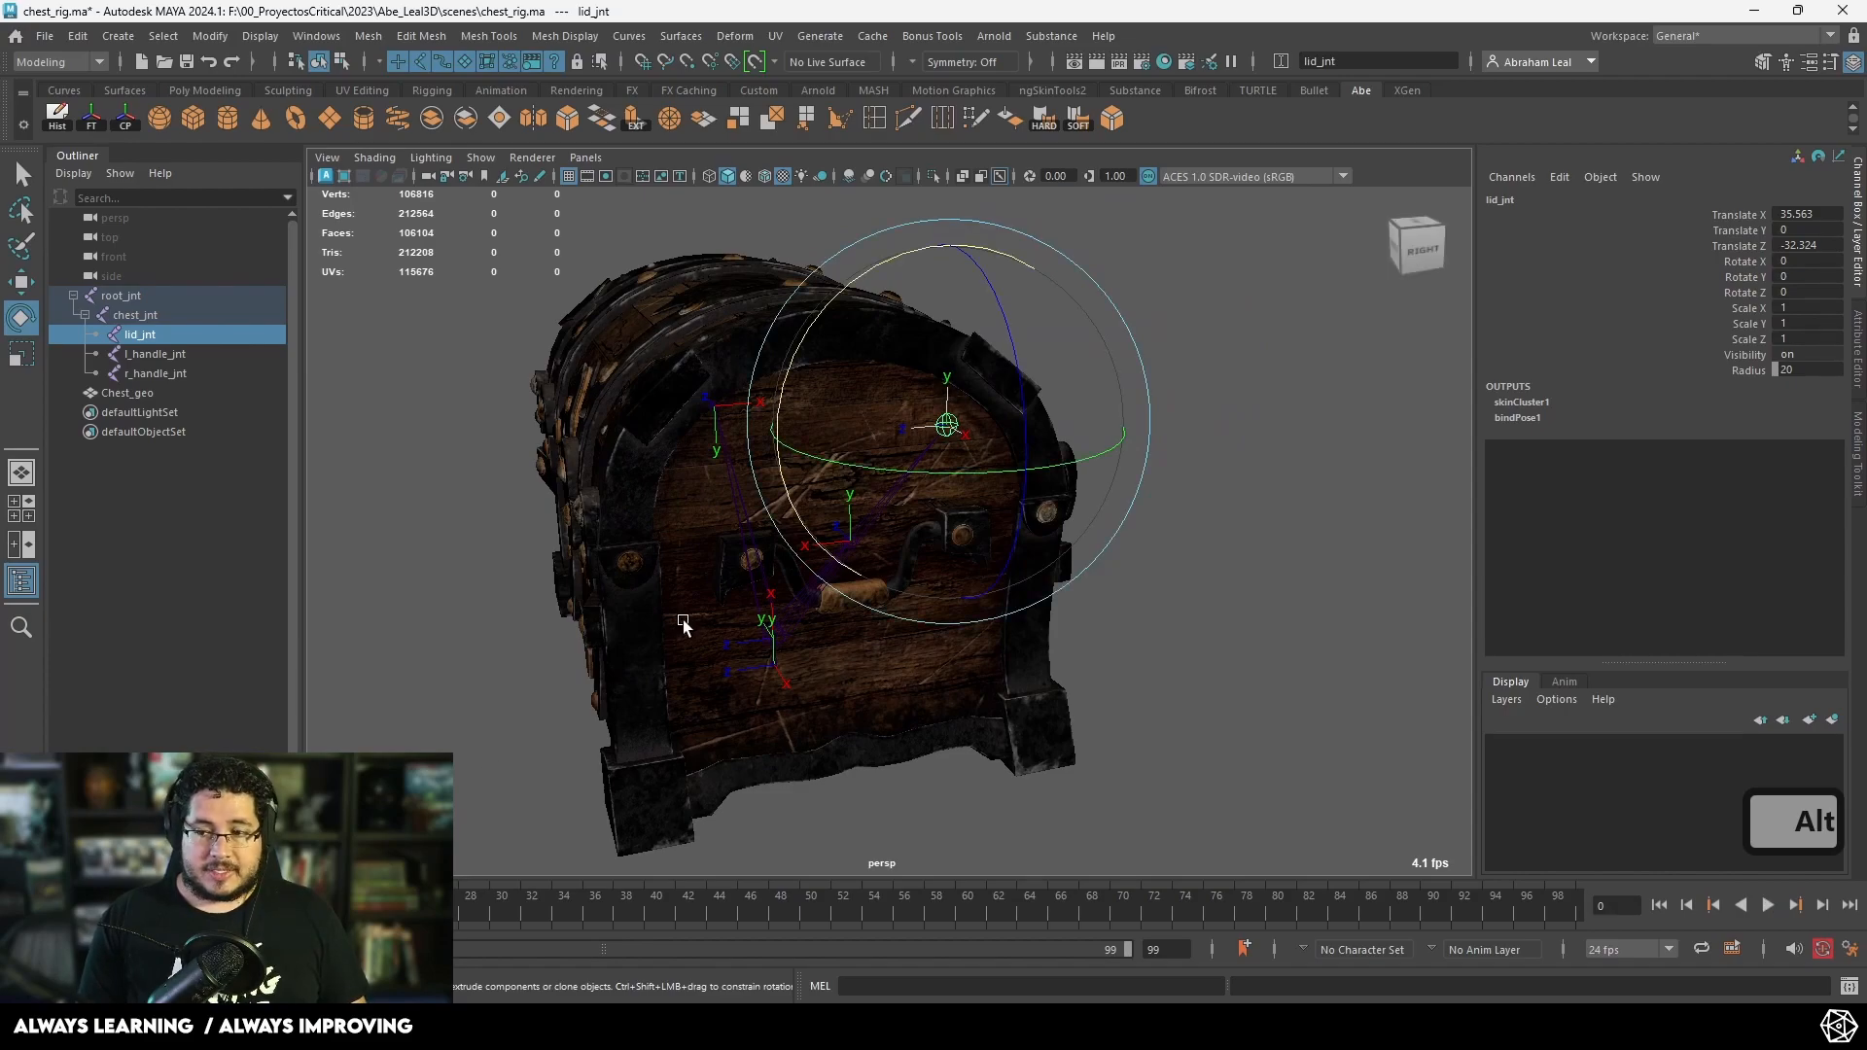
key("s")
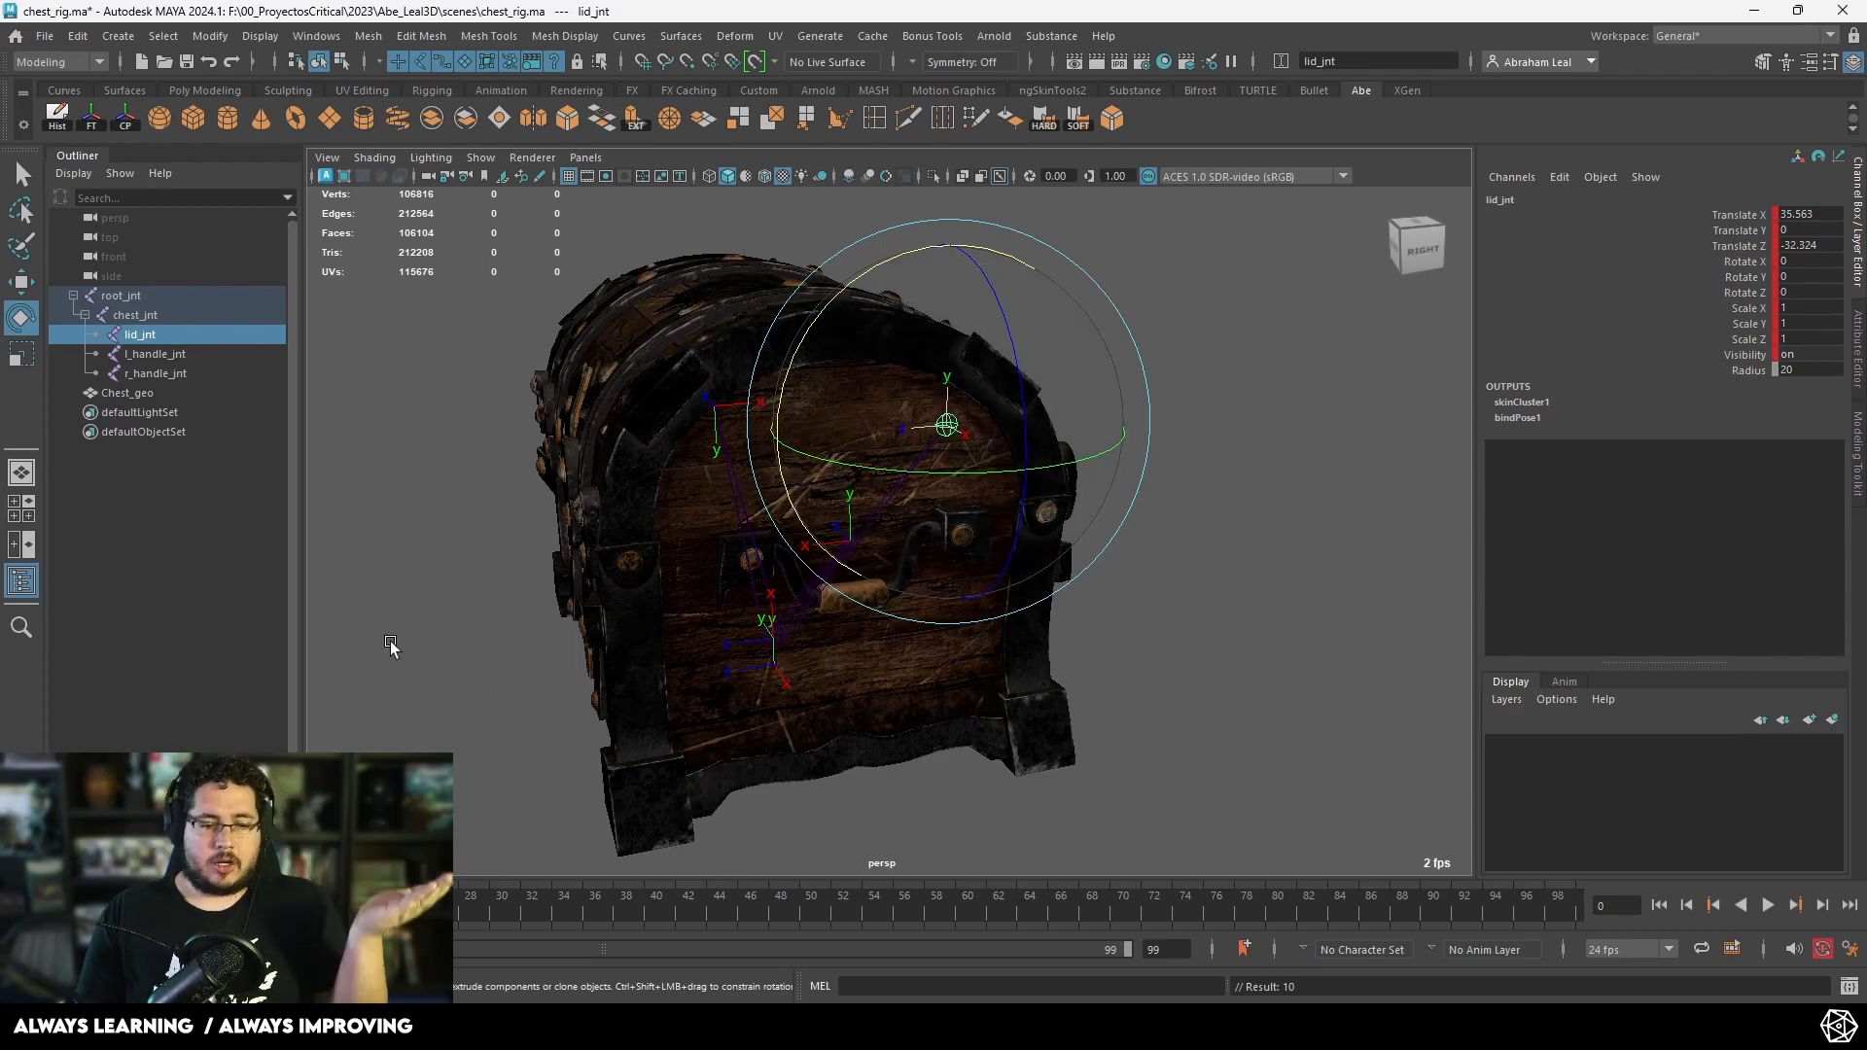
Step: At frame 24, rotate the lid joint to -165 on X to key the fully open pose
key("alt+v")
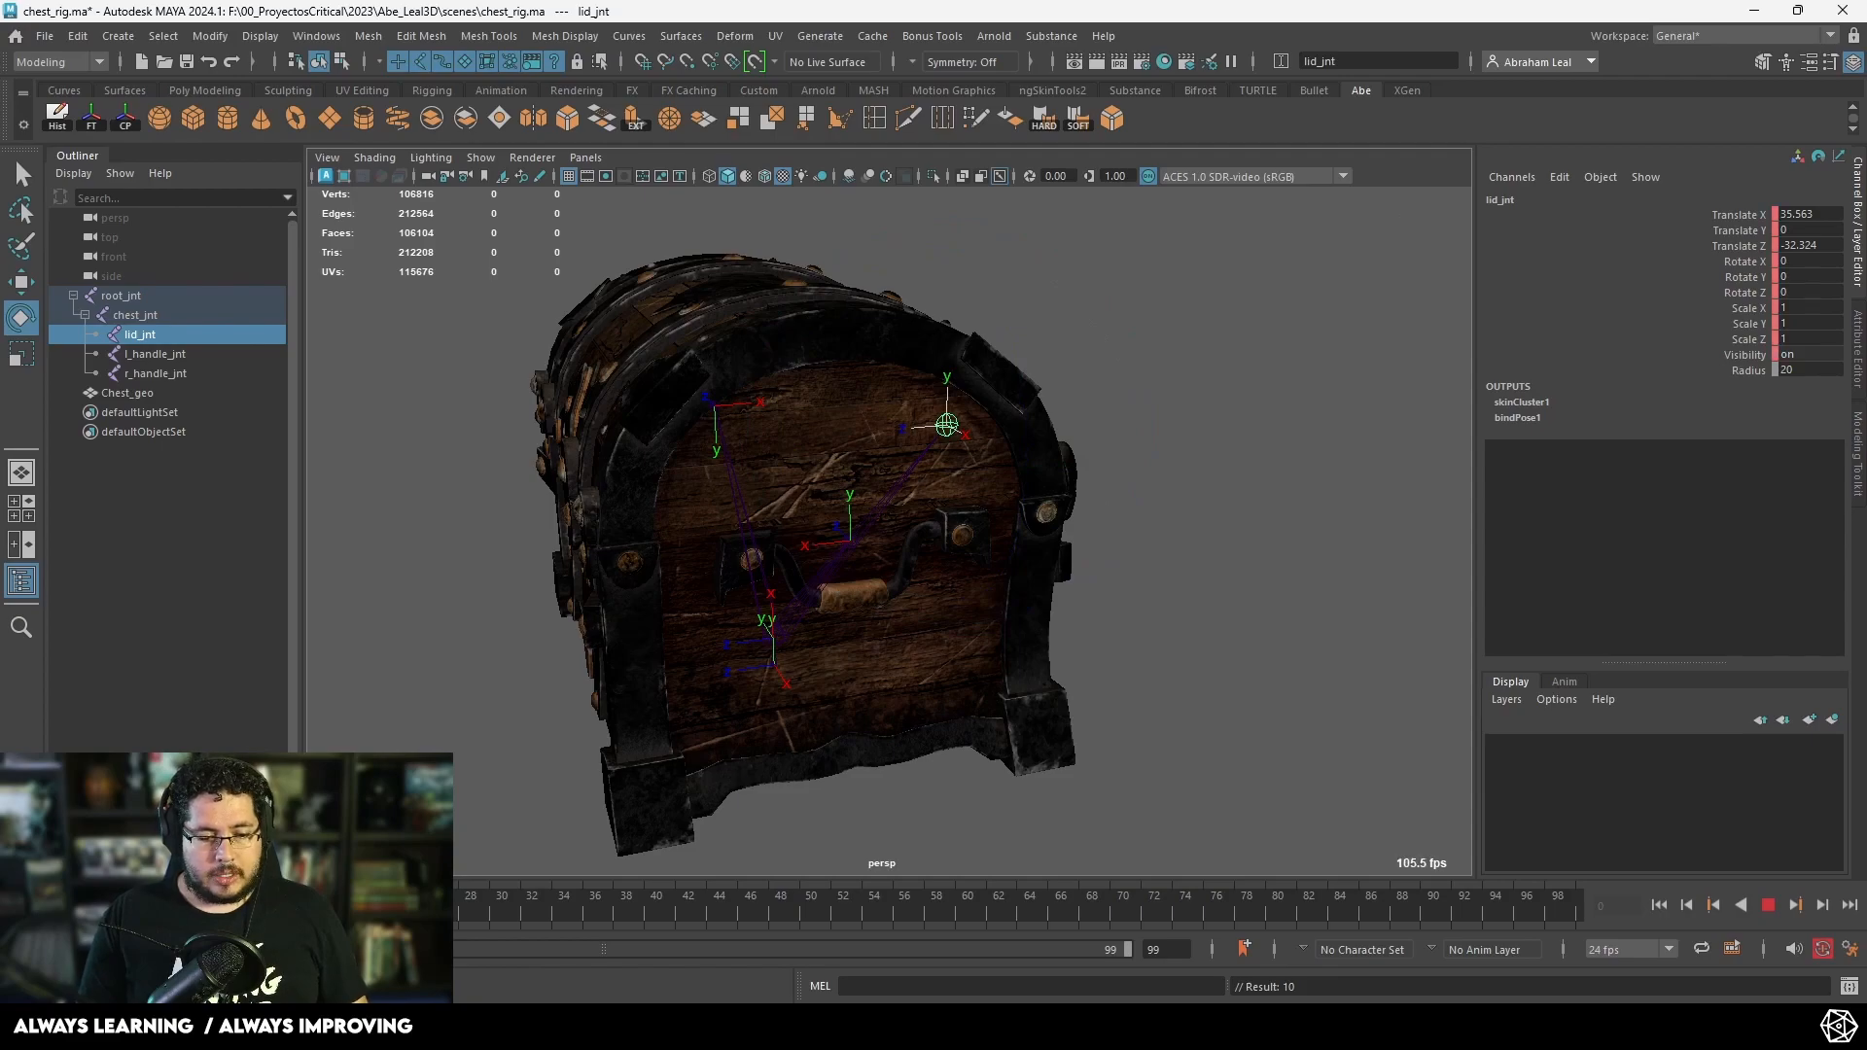
key("alt+v")
left_click_drag(834, 544, 713, 579, "alt")
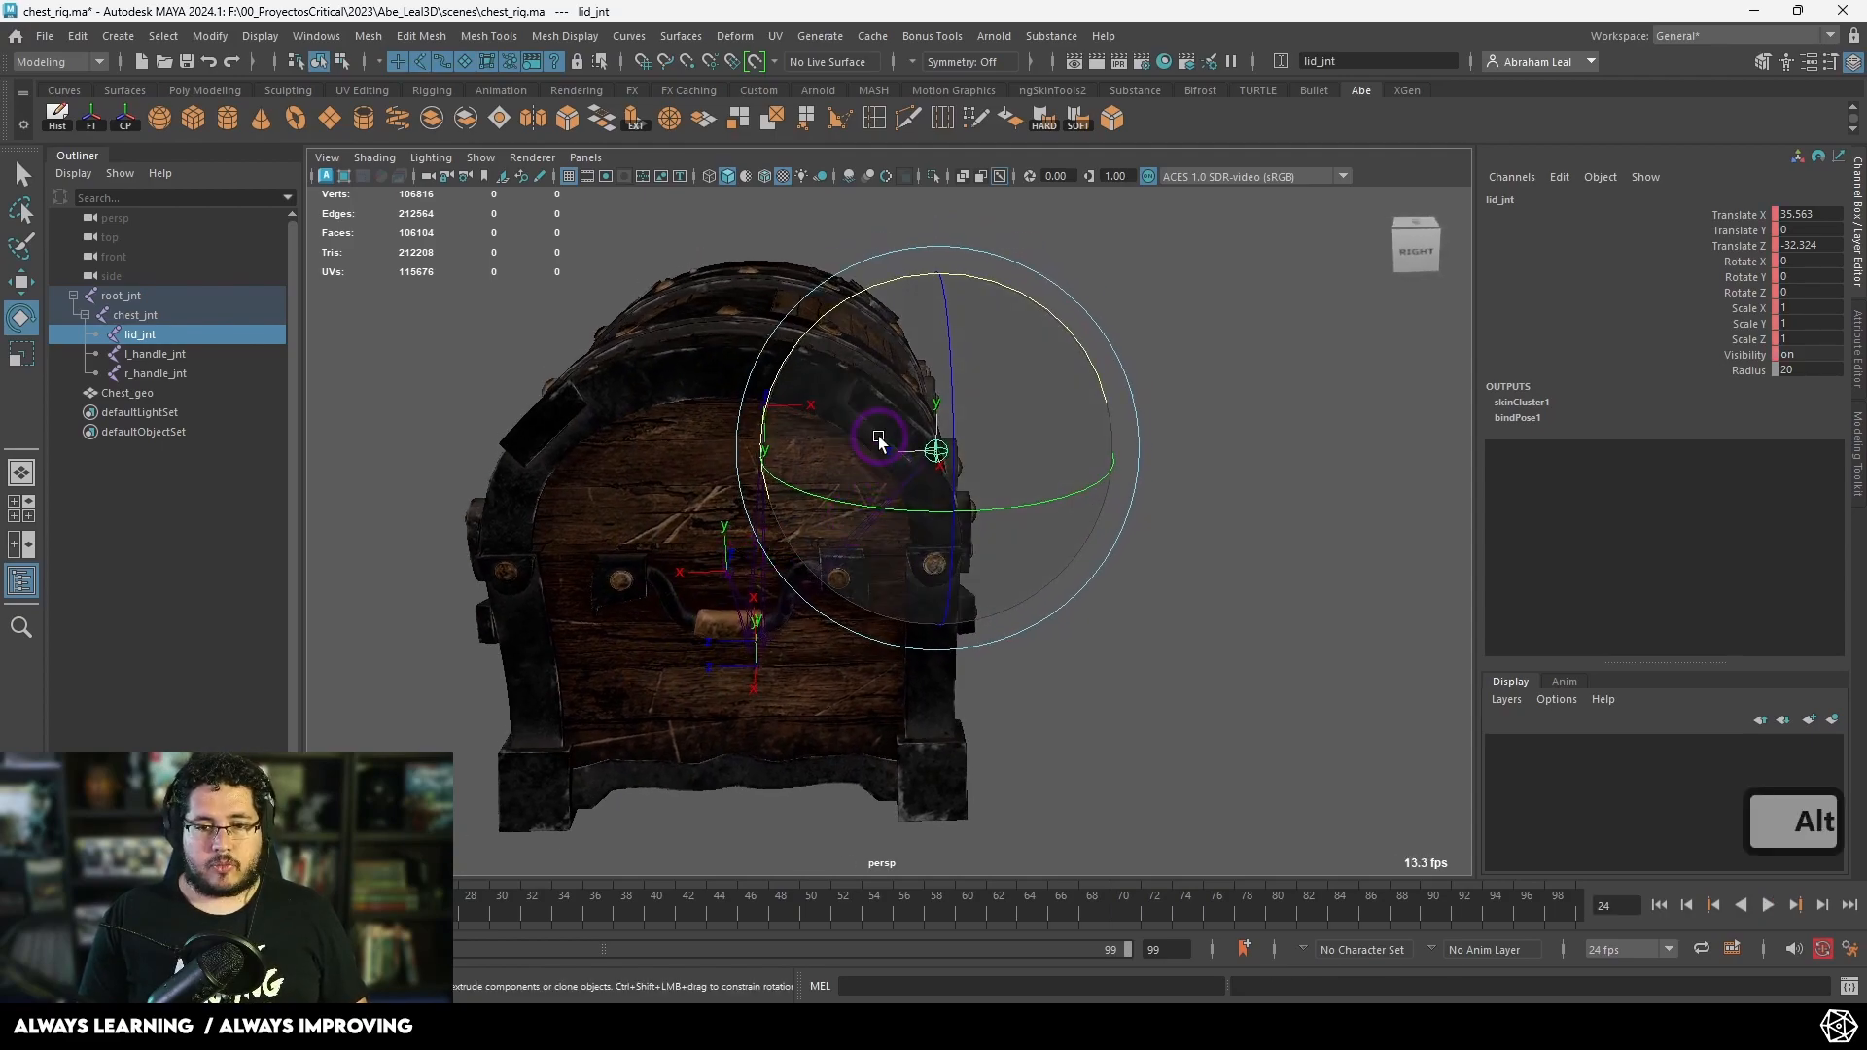
left_click_drag(875, 296, 1128, 297)
left_click_drag(1160, 405, 1025, 534, "alt")
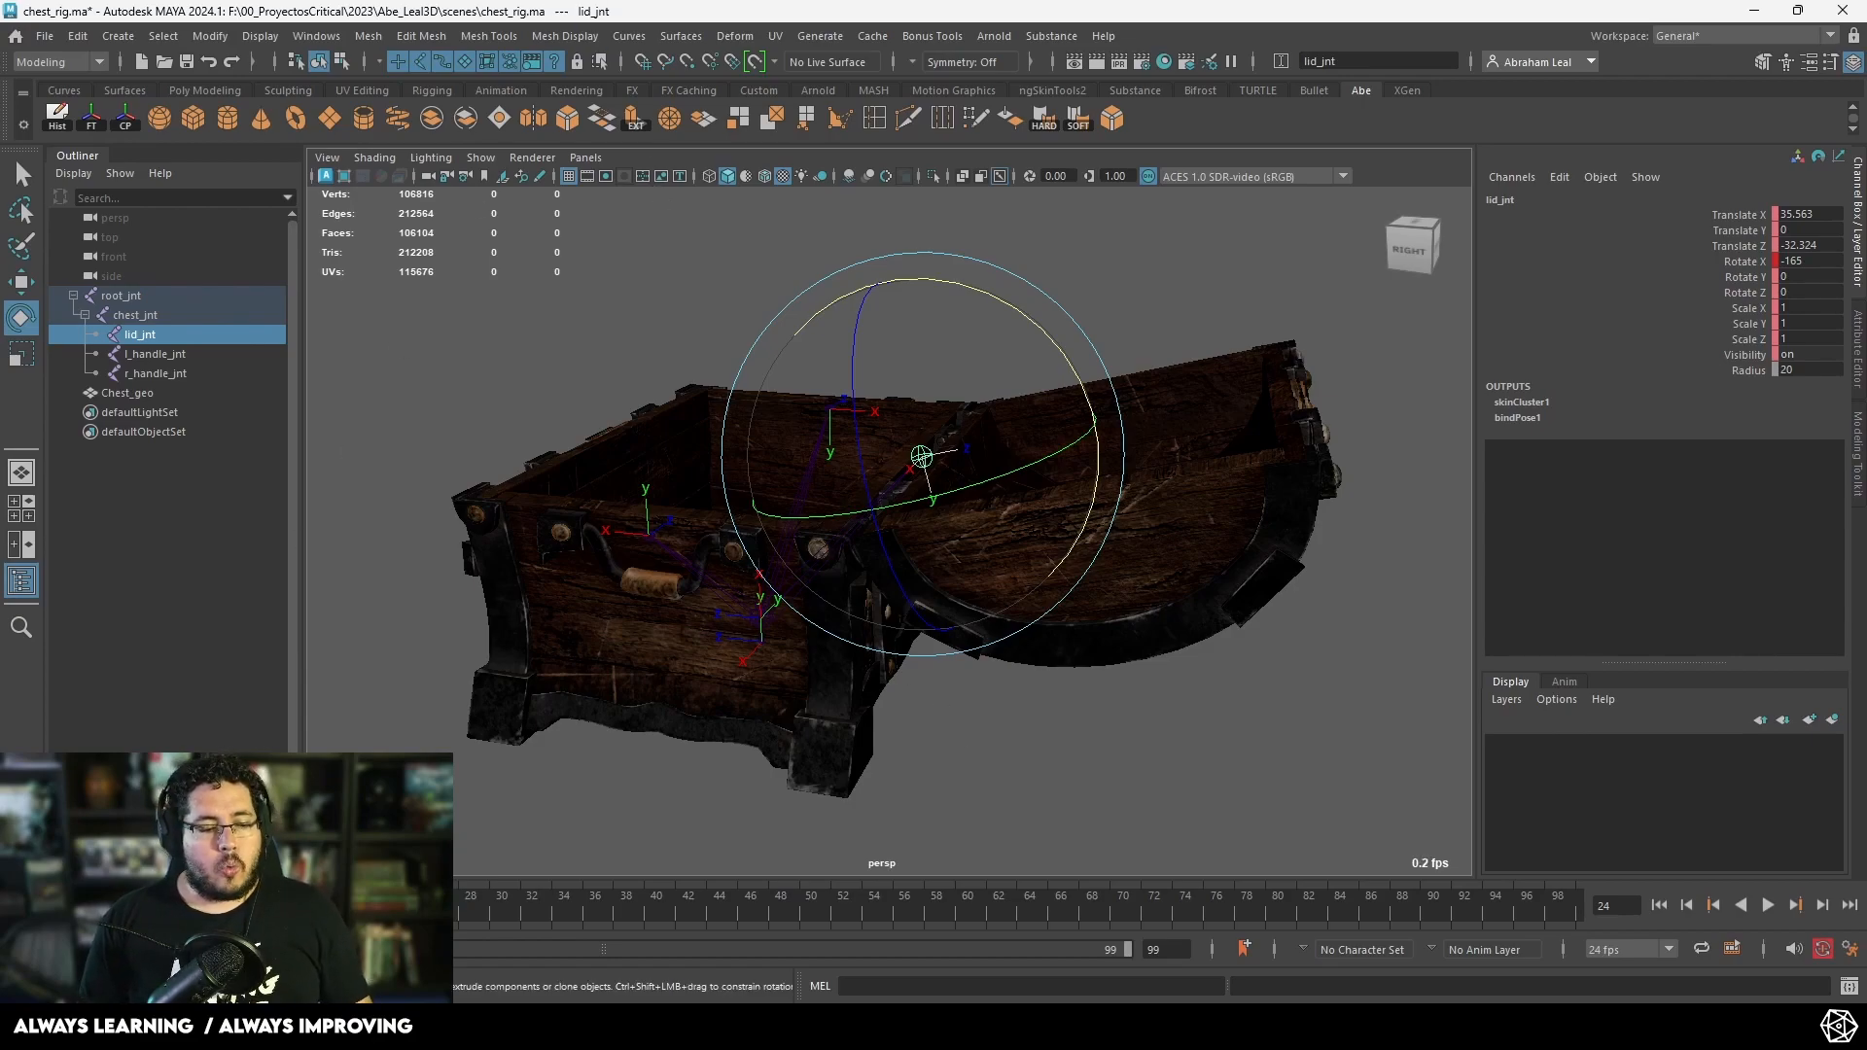
Step: Play the lid-opening animation from frame 0 with the whole chest in view
left_click(31, 909)
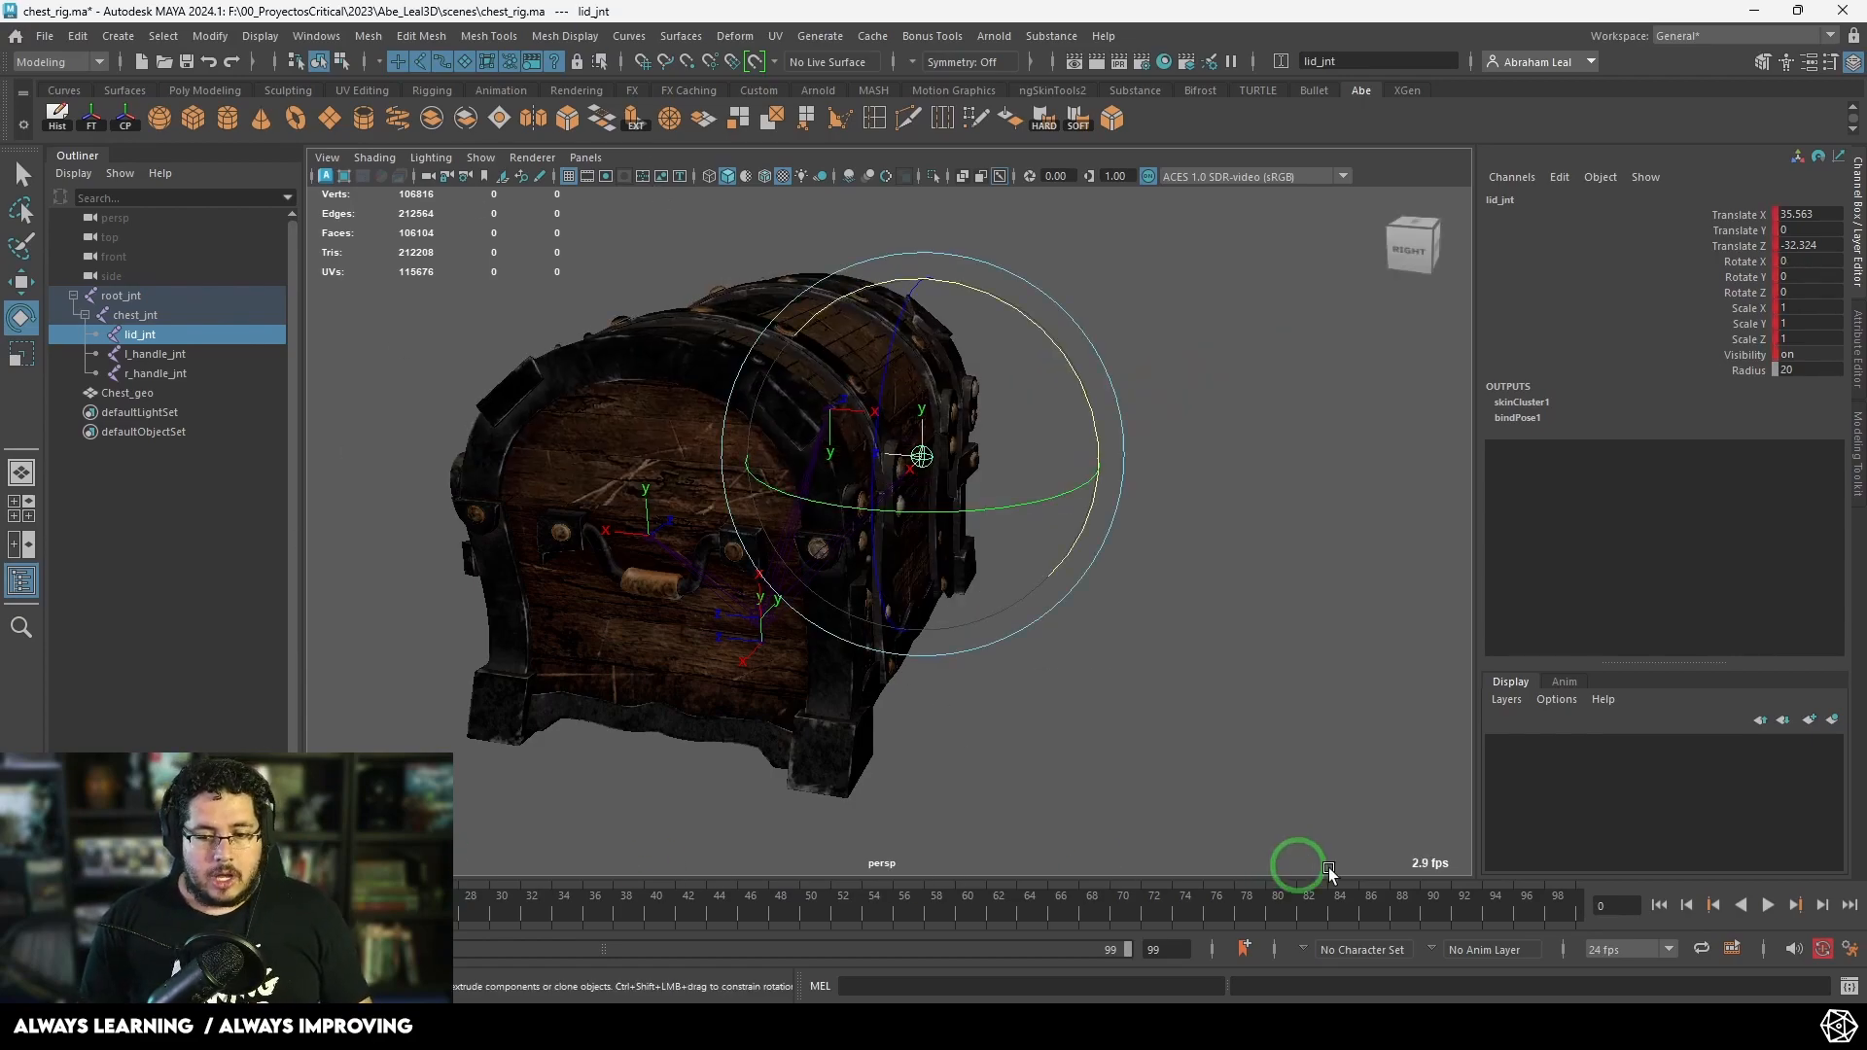
left_click_drag(1021, 671, 1152, 651, "alt")
right_click_drag(1152, 652, 1094, 649, "alt")
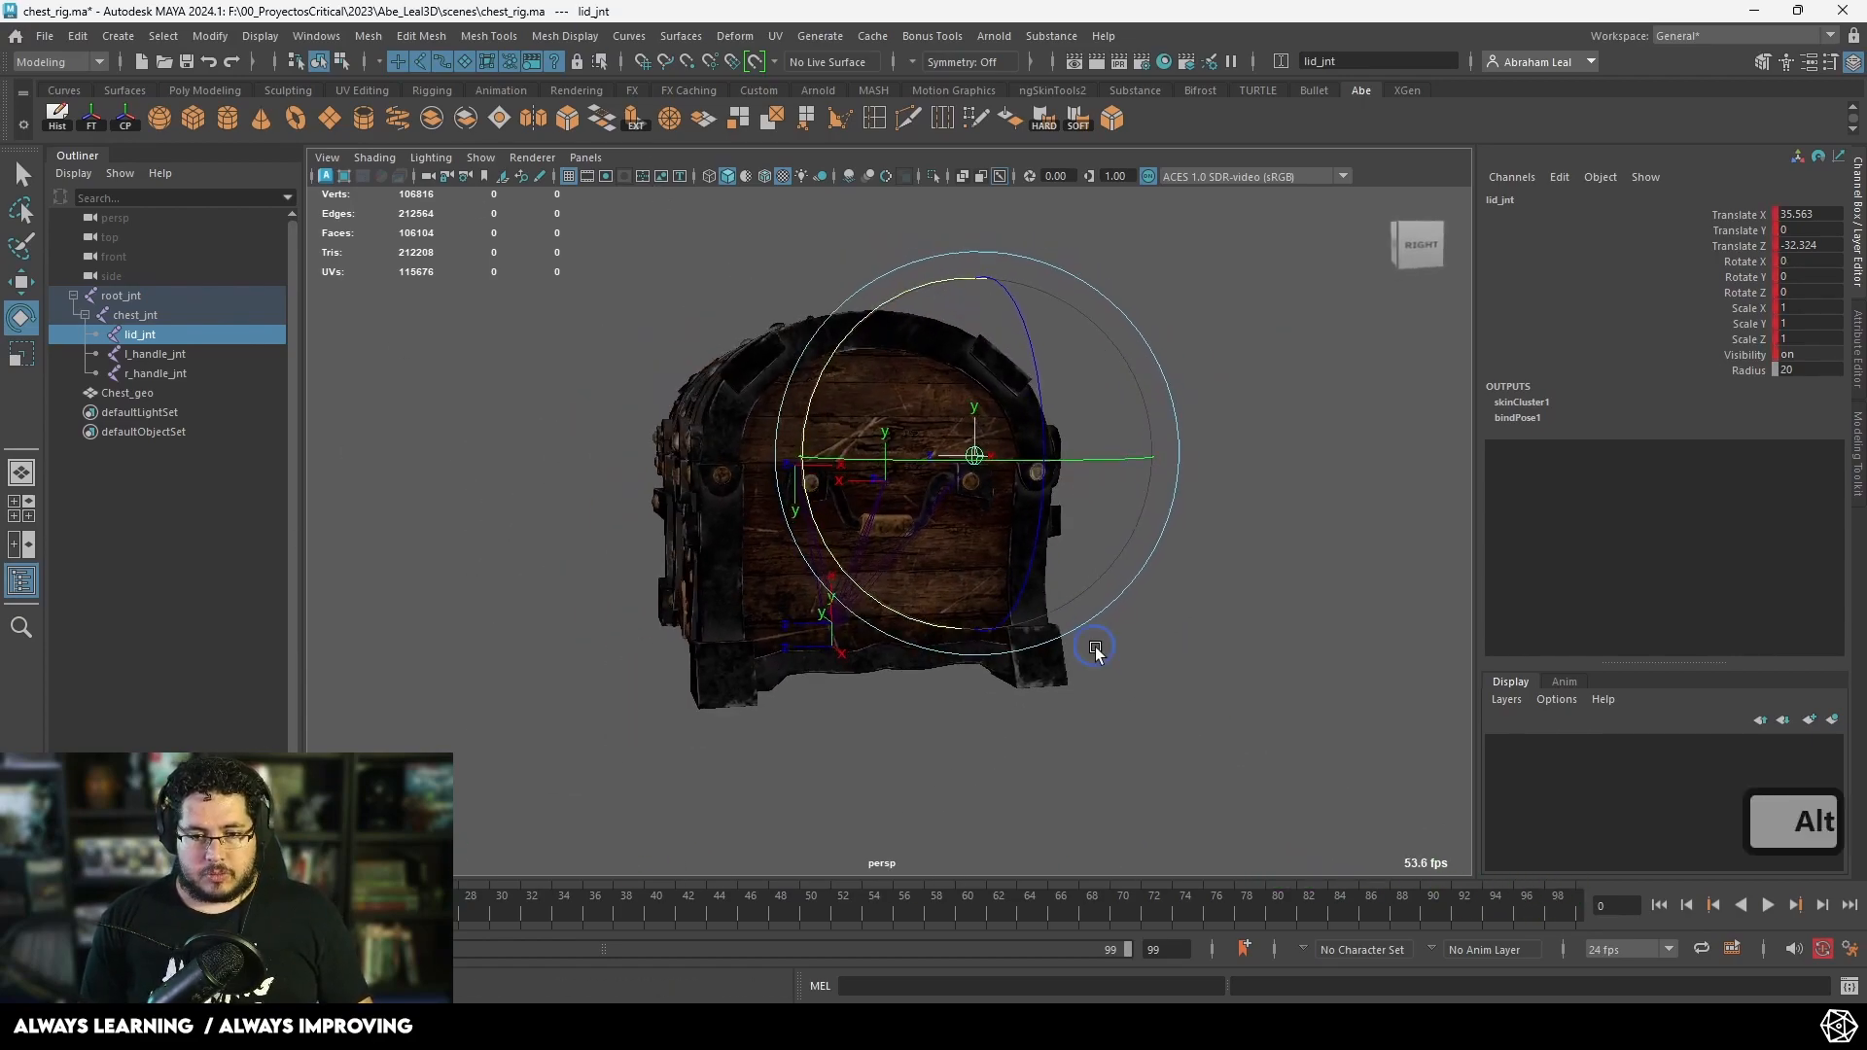
left_click_drag(1094, 649, 1245, 736, "alt")
left_click(1645, 902)
left_click(1767, 905)
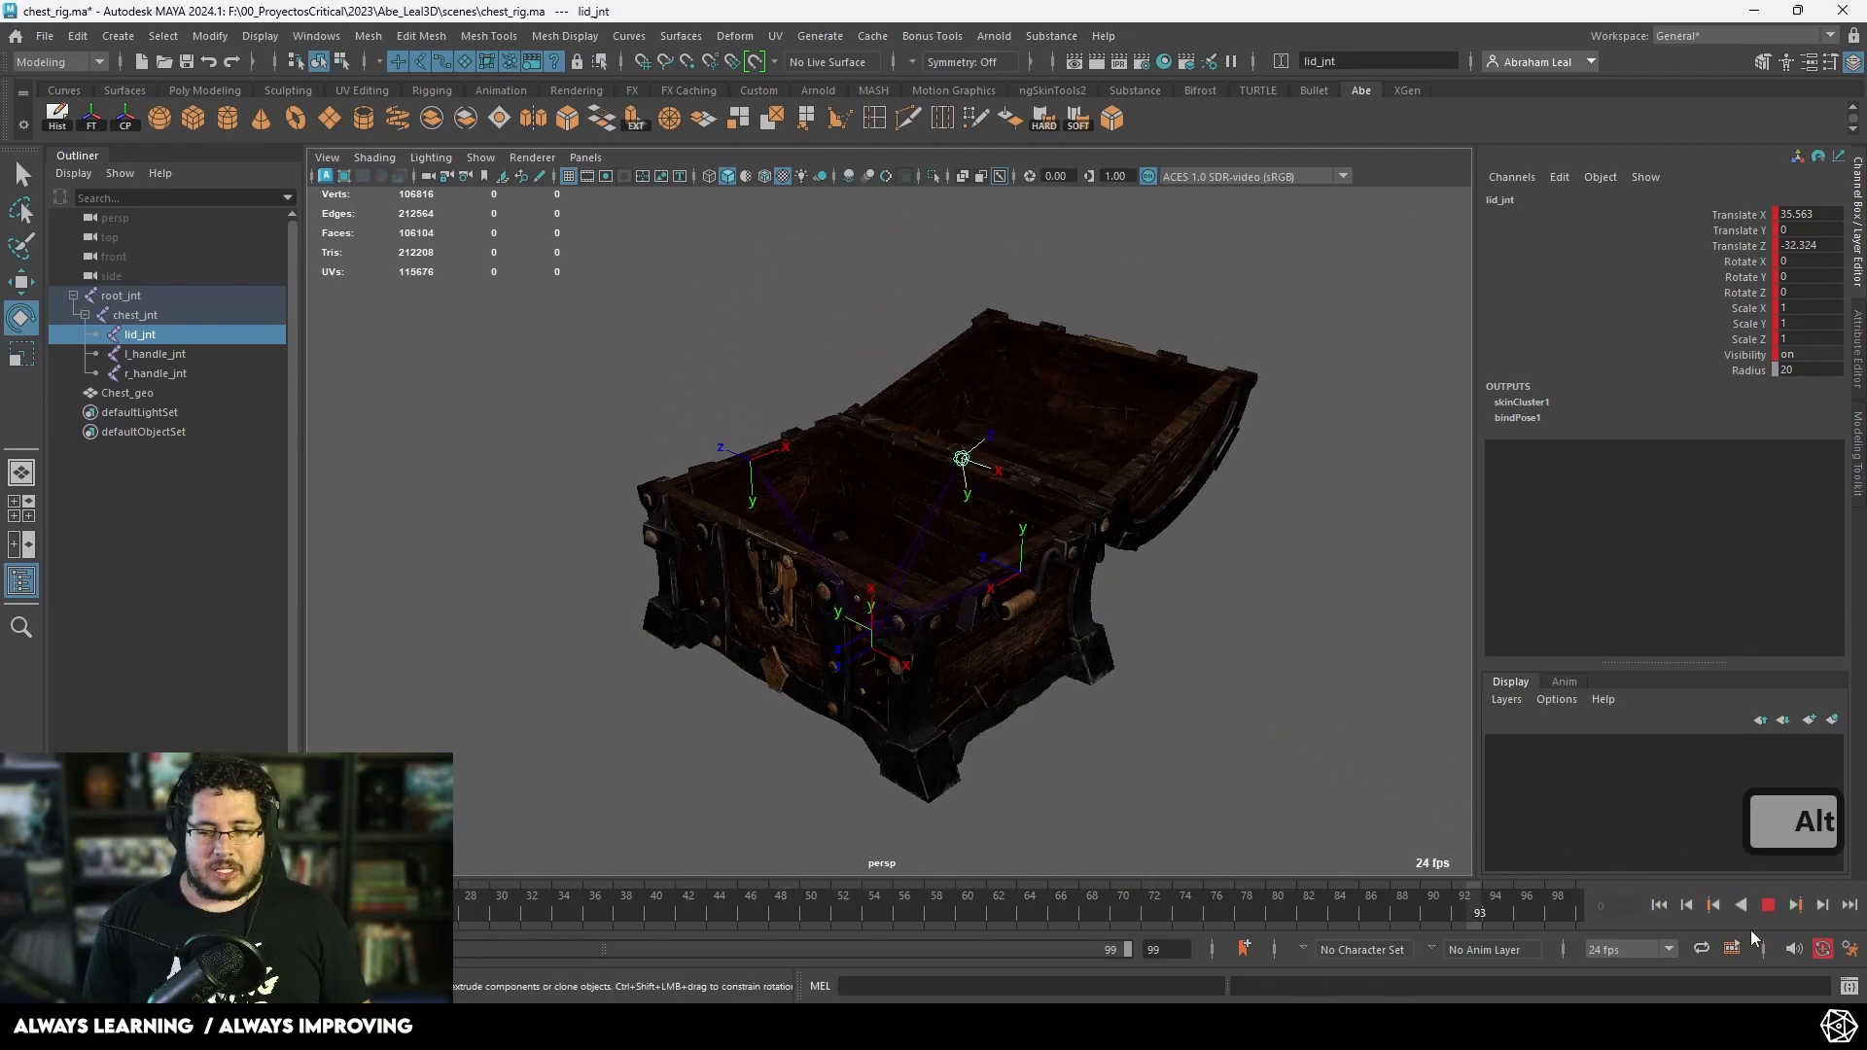
left_click(1768, 907)
Step: Replay the lid opening from frame 0 and examine its early motion from the side and front corner
left_click_drag(618, 904, 31, 909)
left_click_drag(525, 693, 564, 688, "alt")
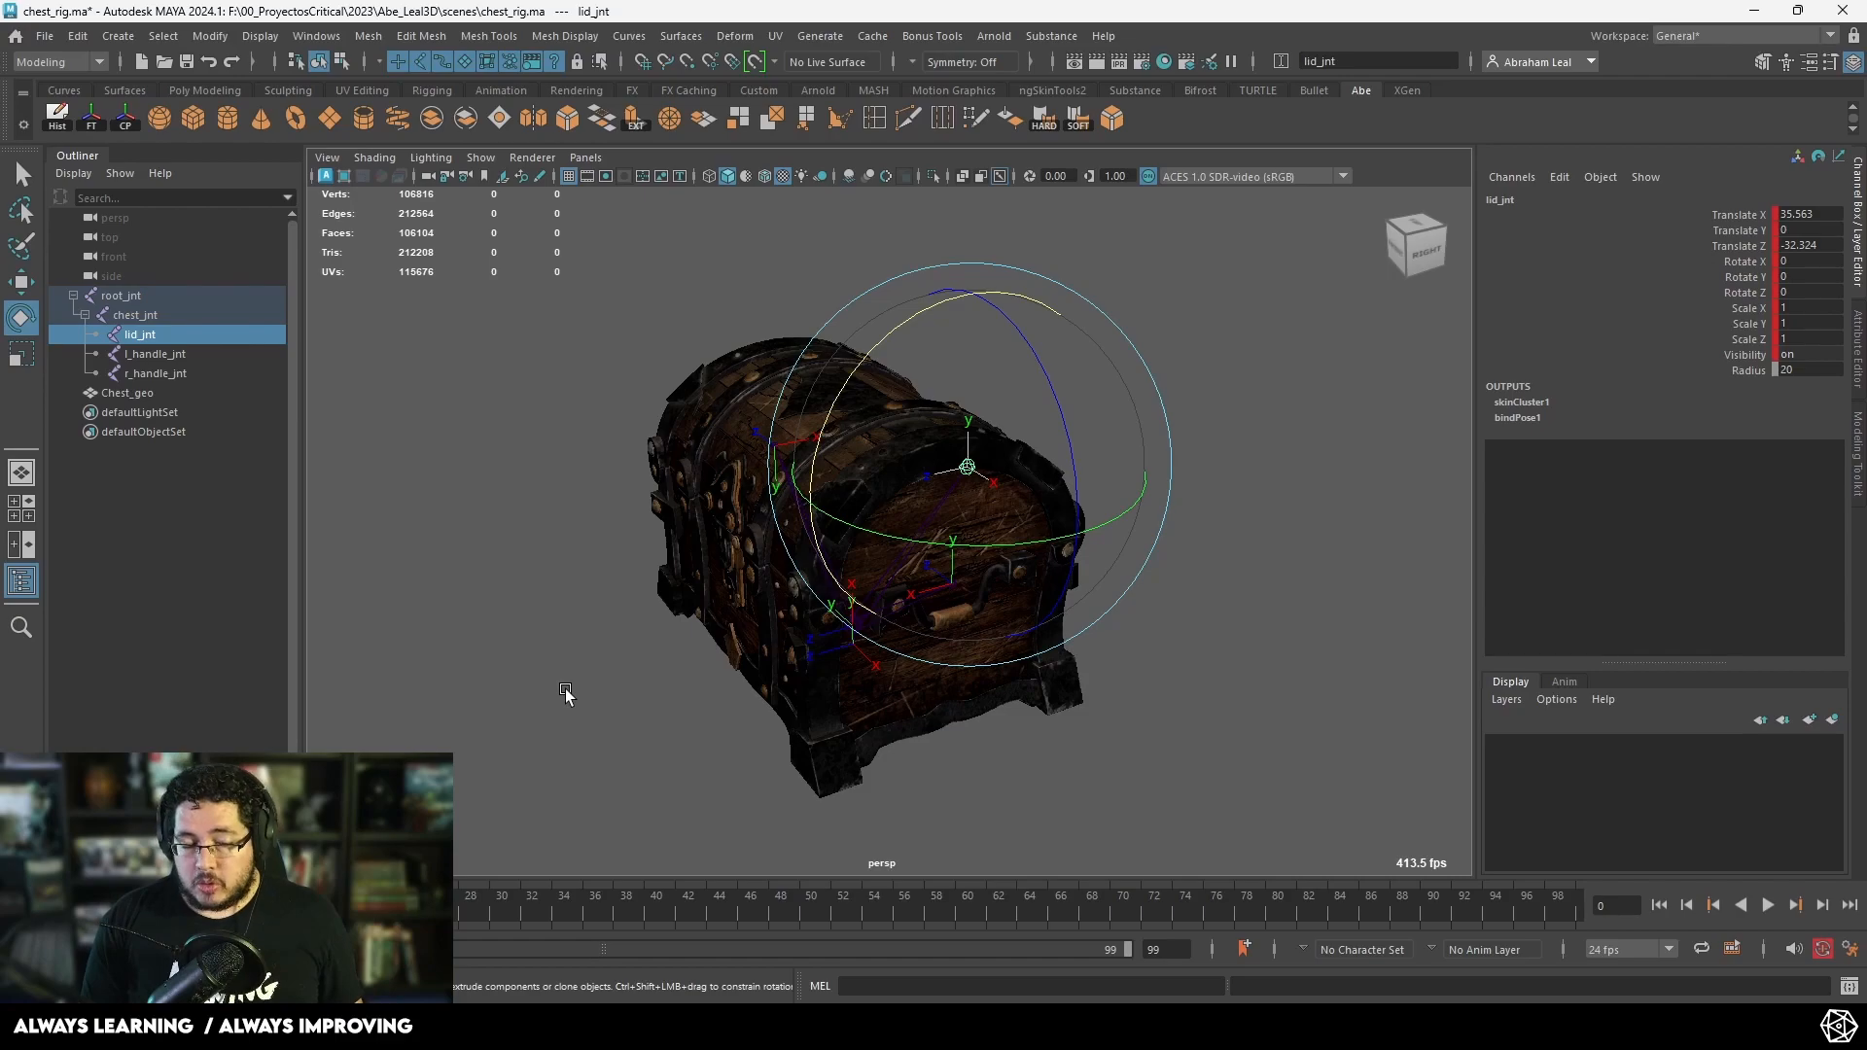
key("alt+v")
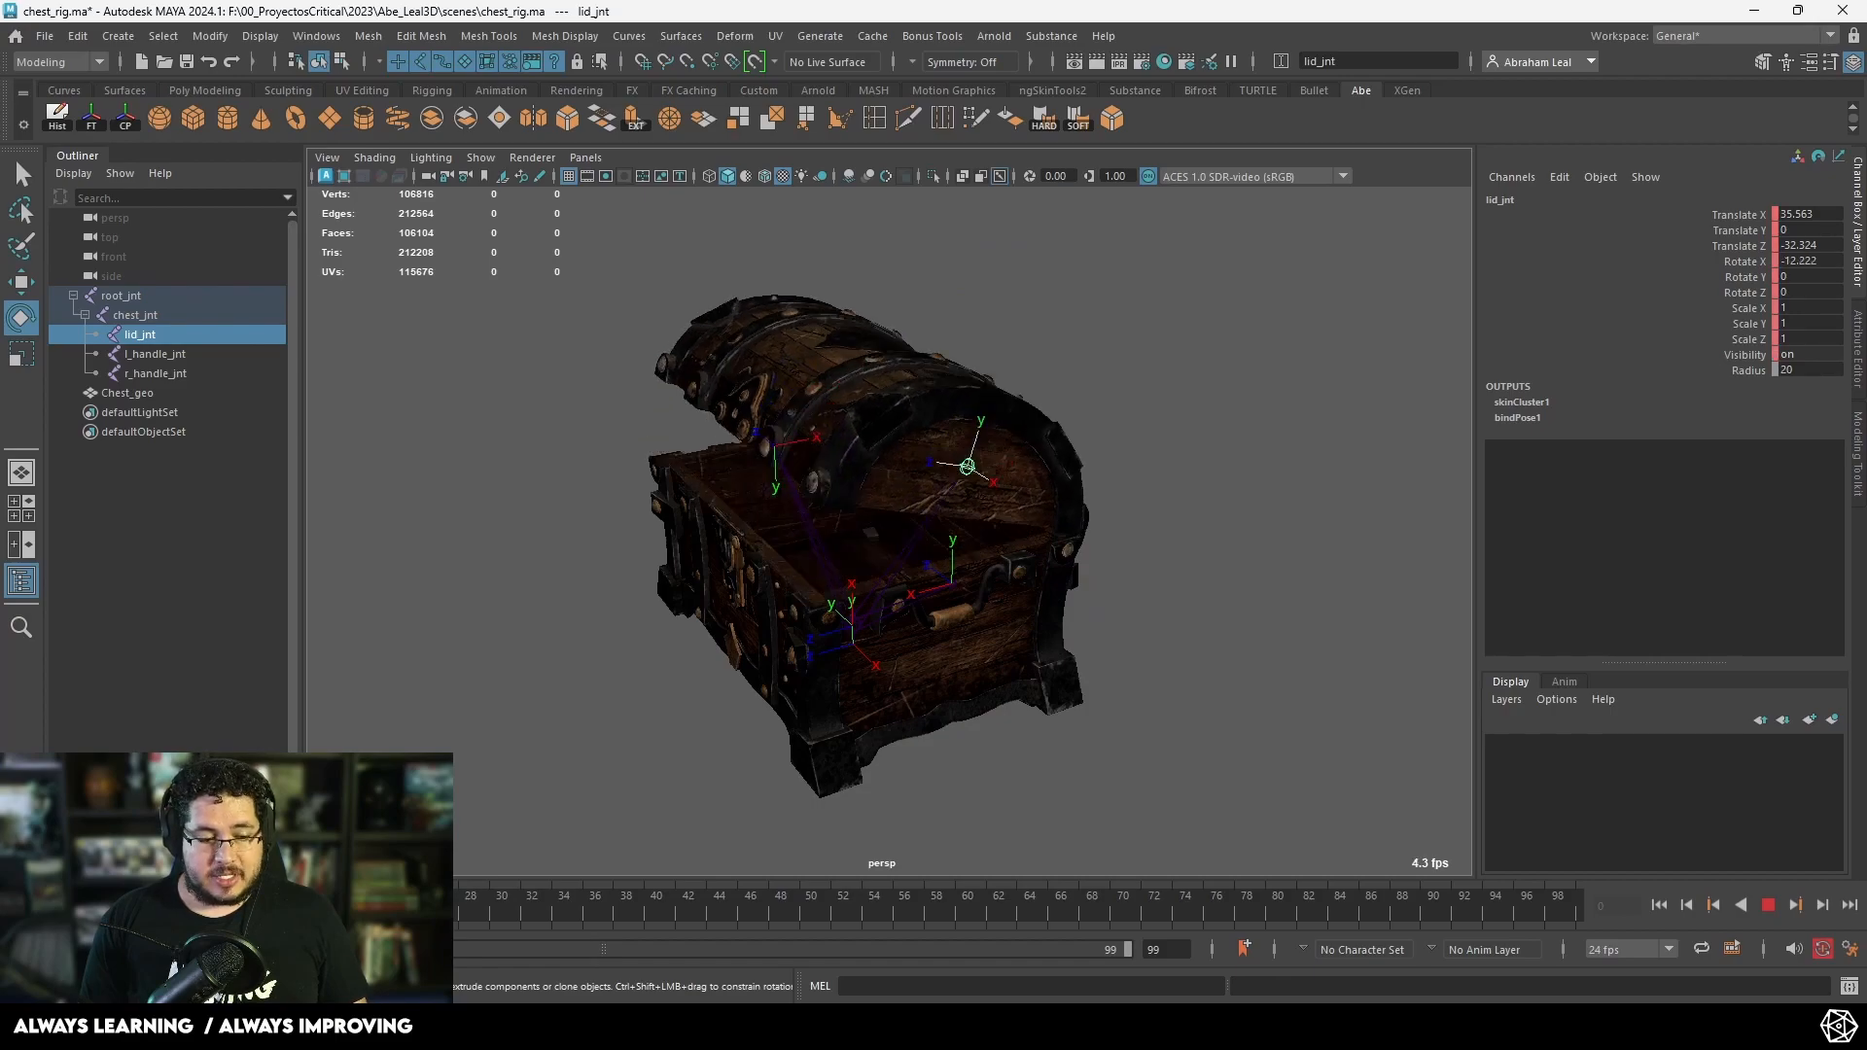
key("Escape")
left_click_drag(698, 680, 739, 649, "alt")
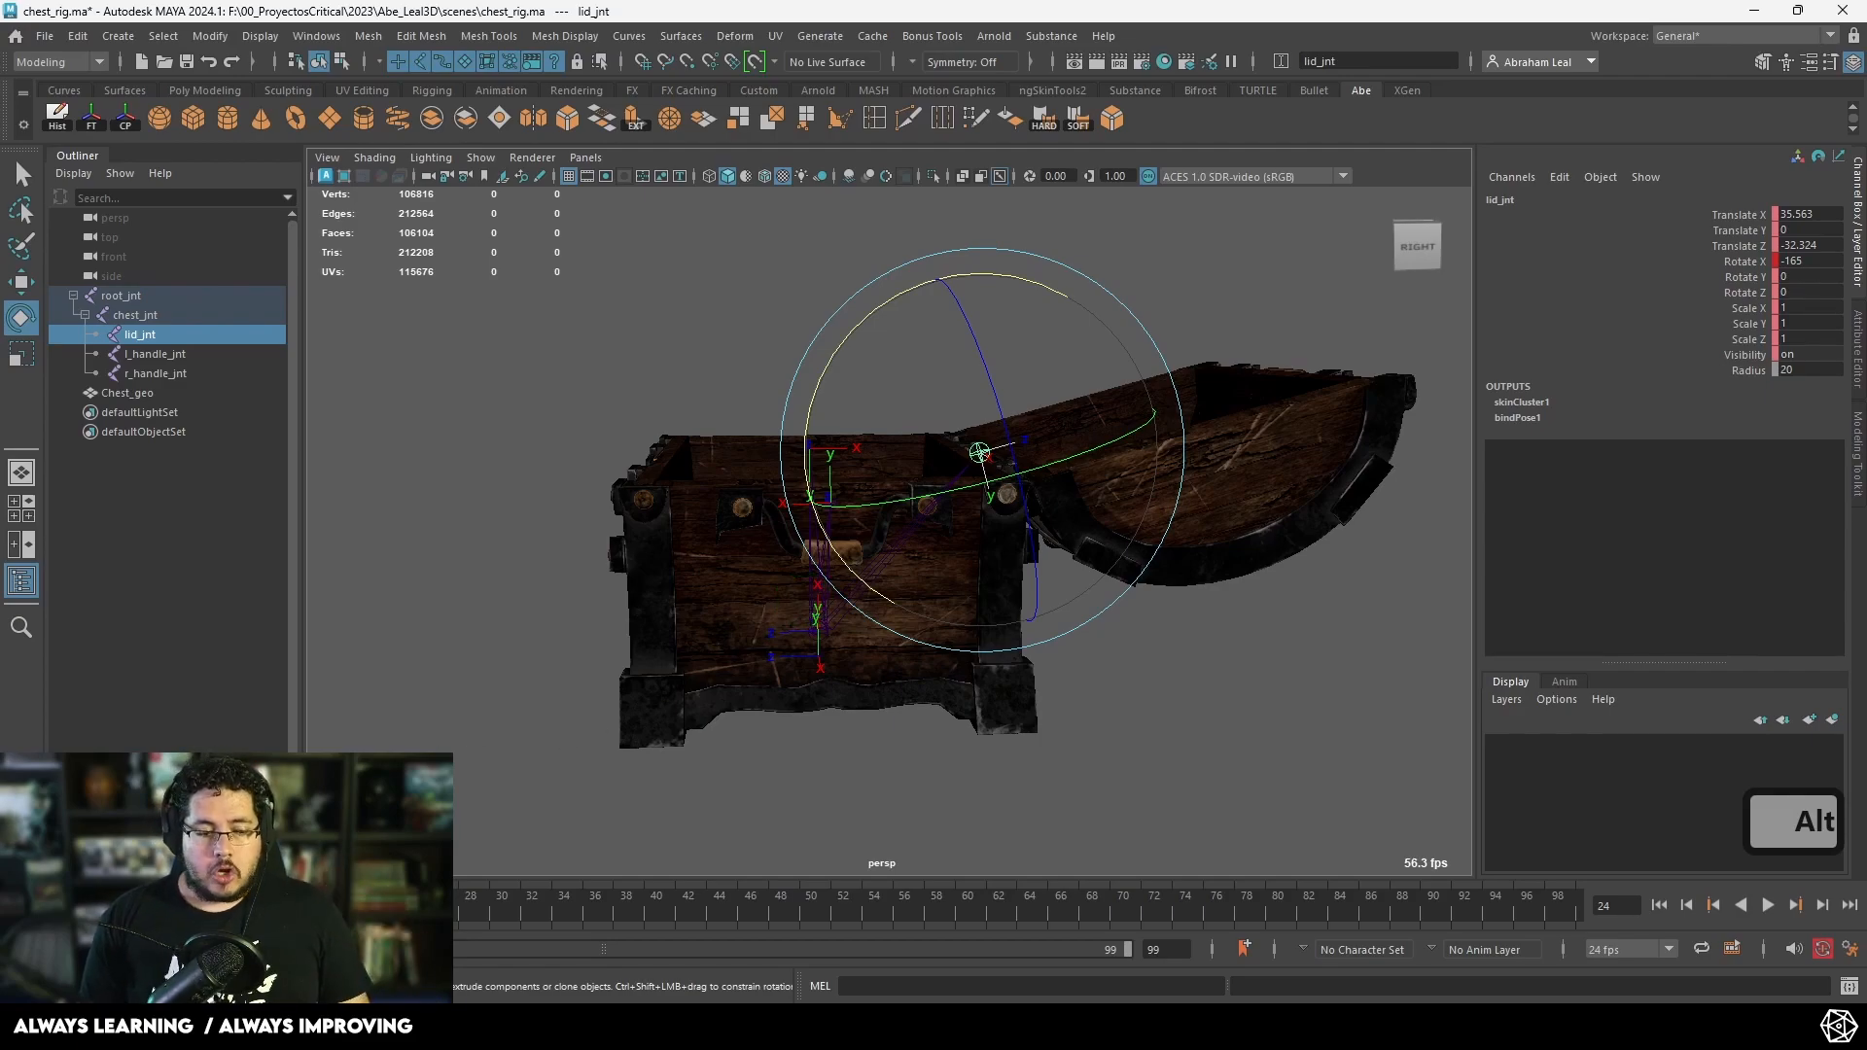
left_click(45, 906)
key("alt+v")
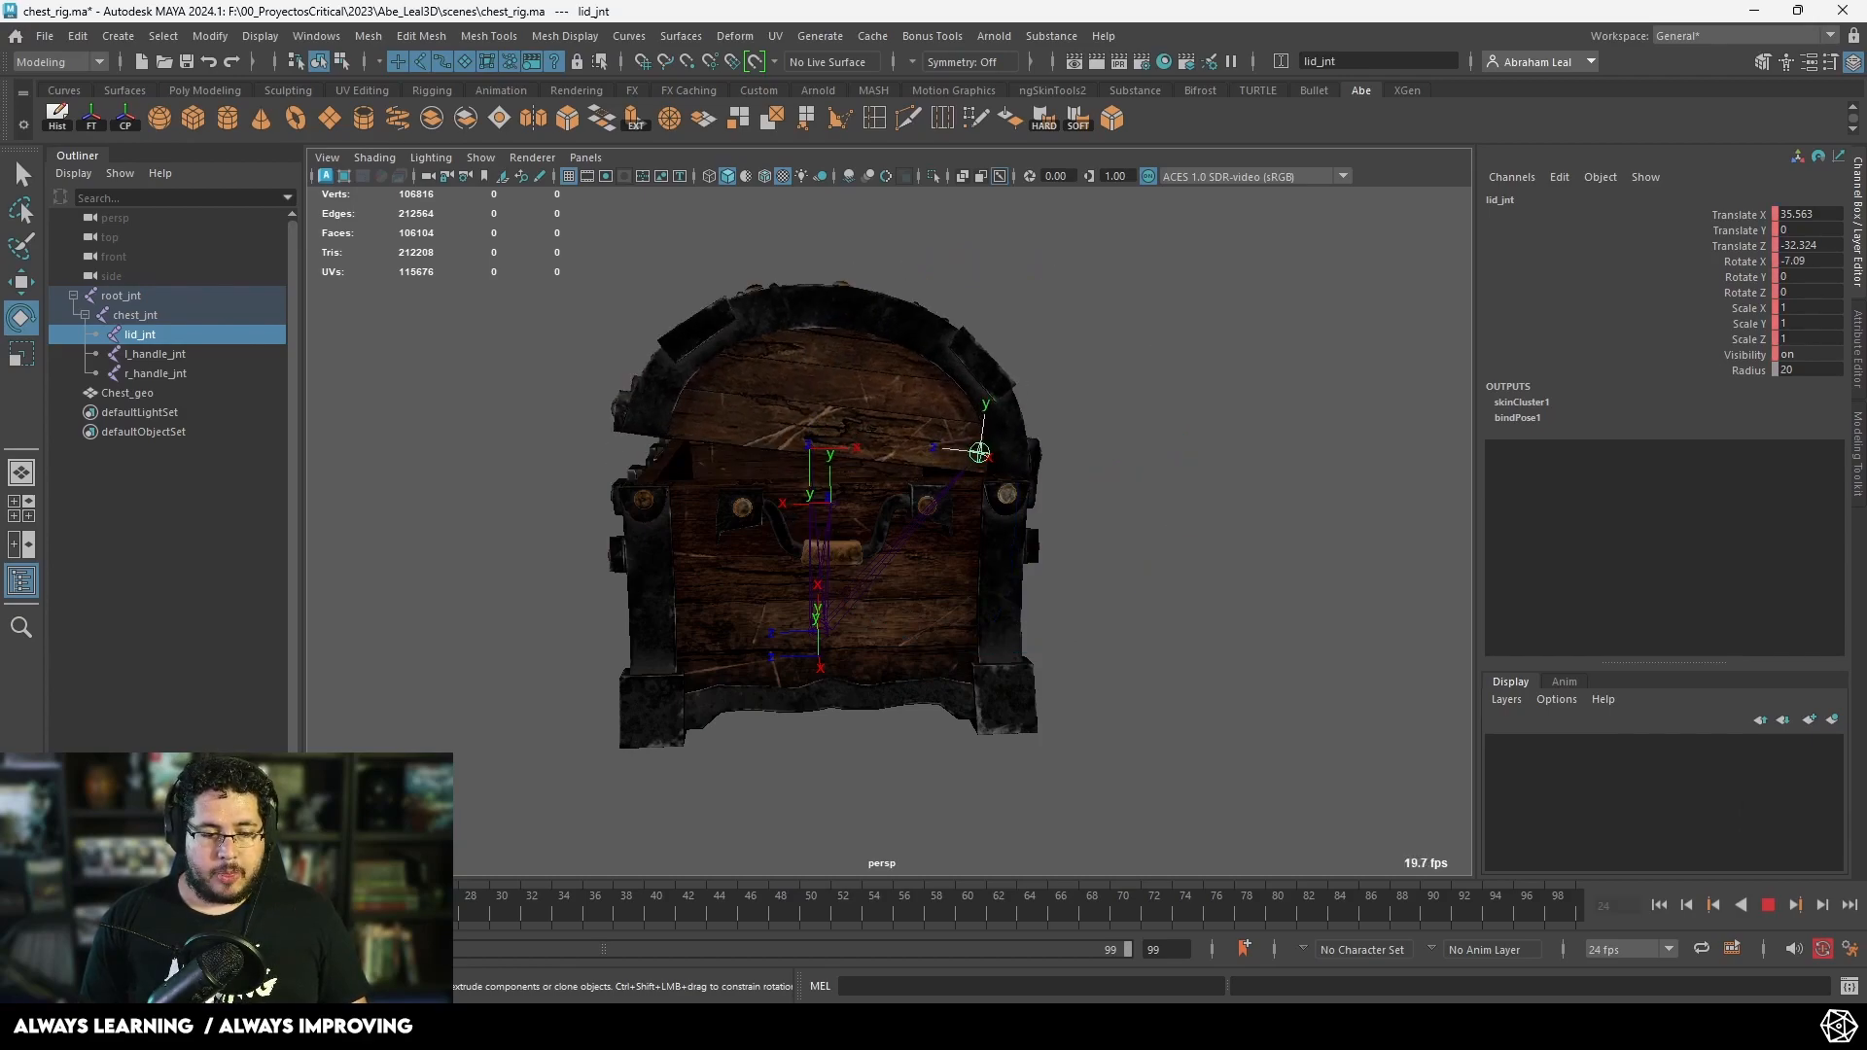
key("Escape")
left_click_drag(742, 554, 821, 572, "alt")
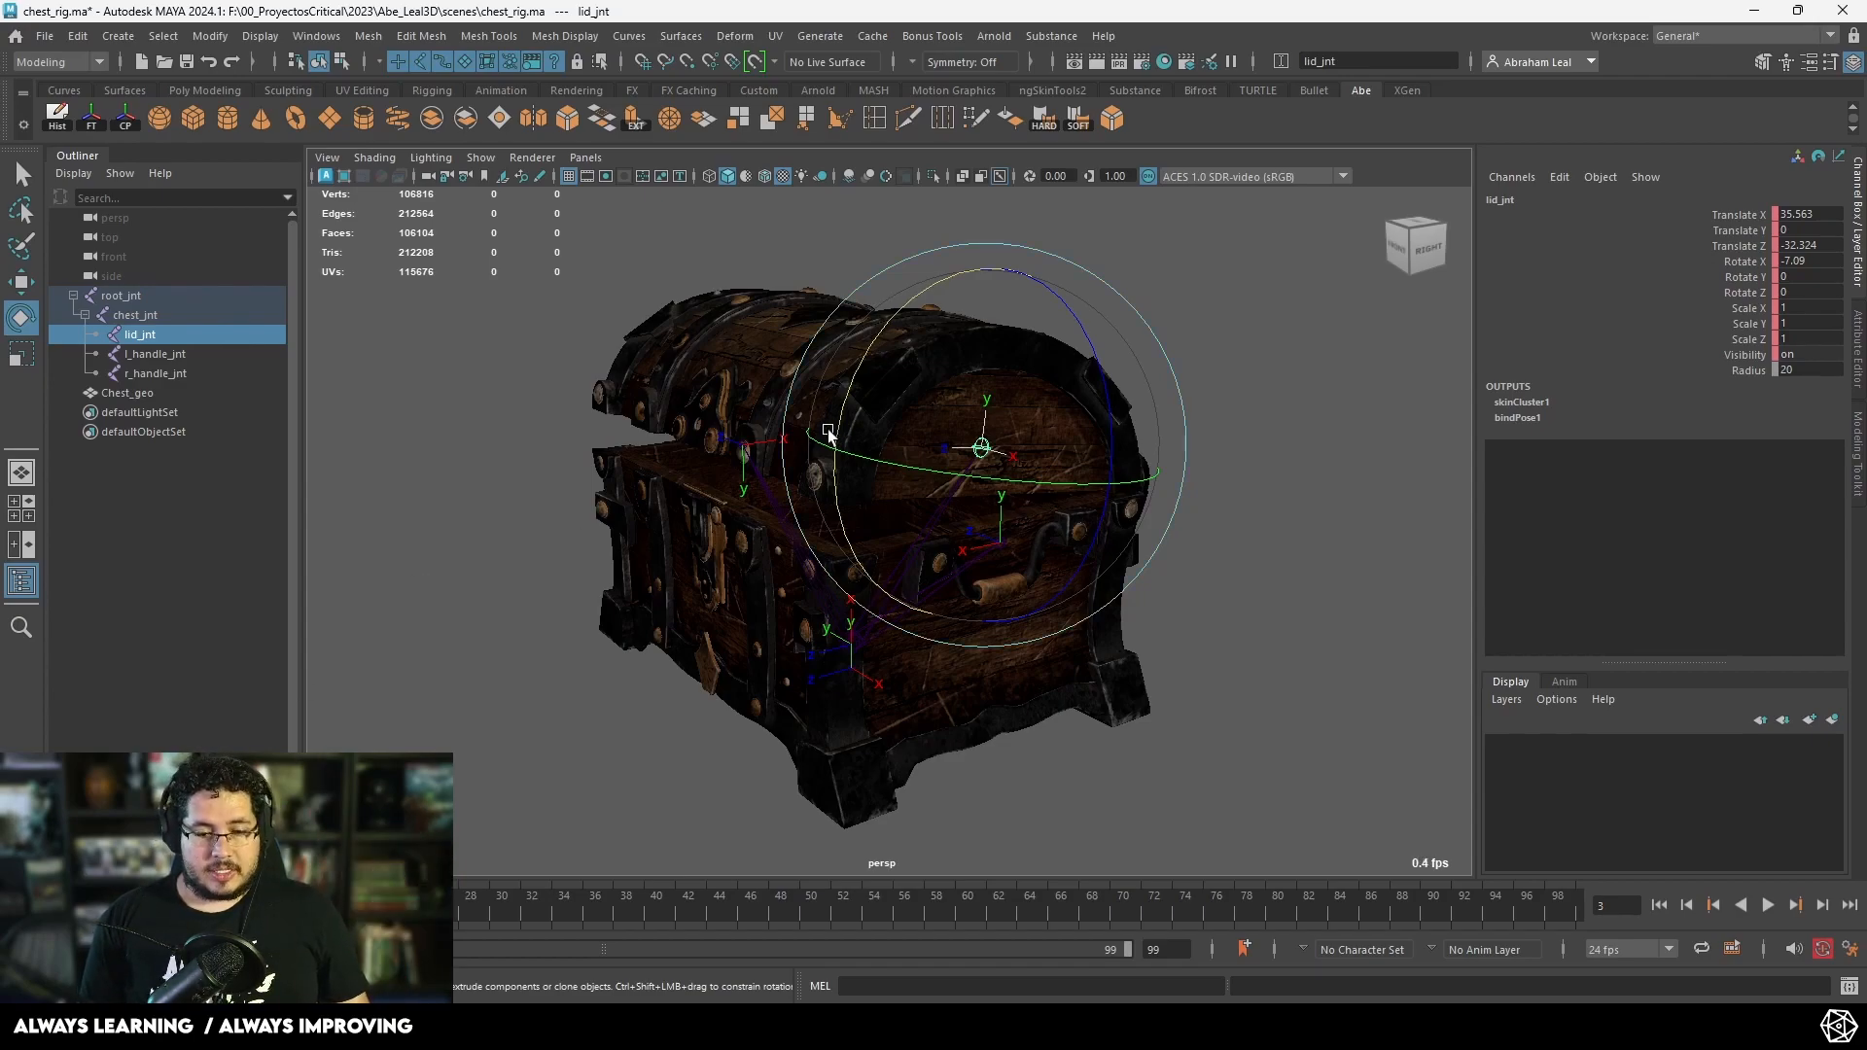
Step: At frame 8, rotate the lid joint to about -7.5 on X for a slower start, and play the result
left_click_drag(74, 909, 153, 909)
left_click_drag(892, 534, 855, 464, "alt")
left_click_drag(842, 381, 957, 373)
key("e")
left_click_drag(875, 321, 719, 477)
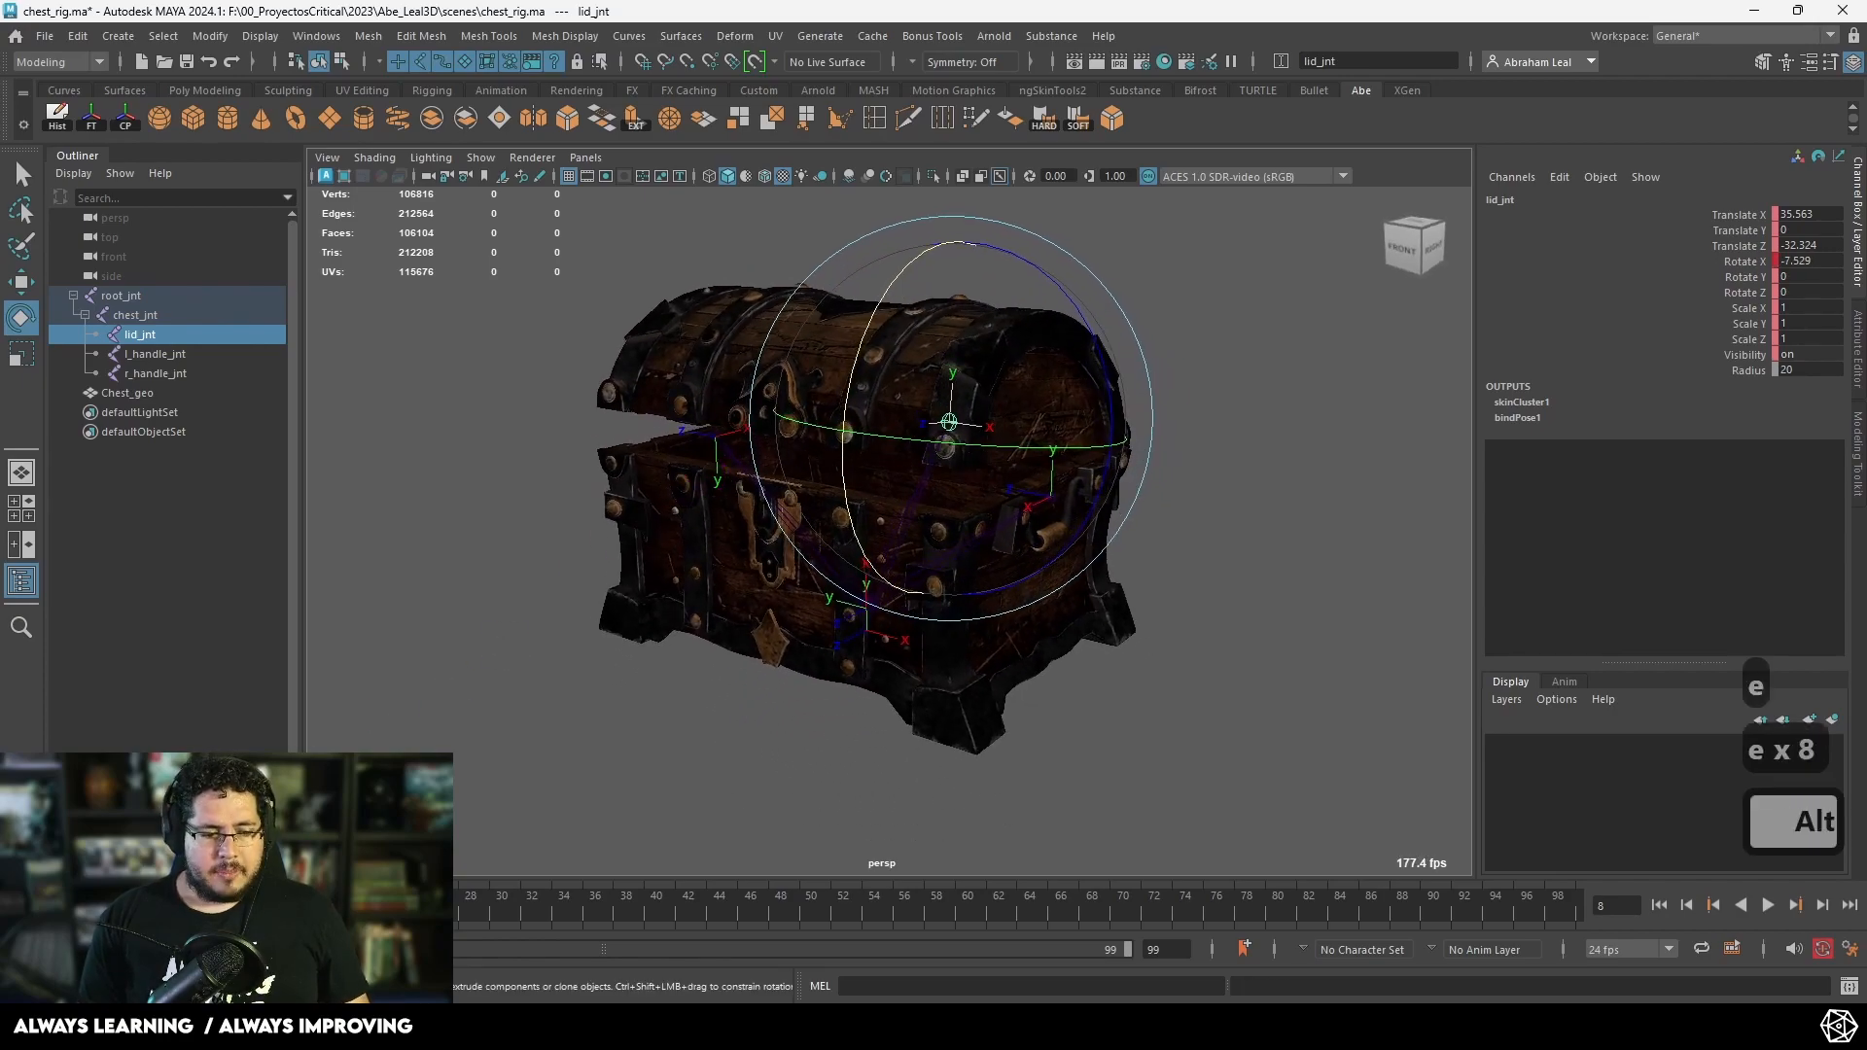
key("alt+v")
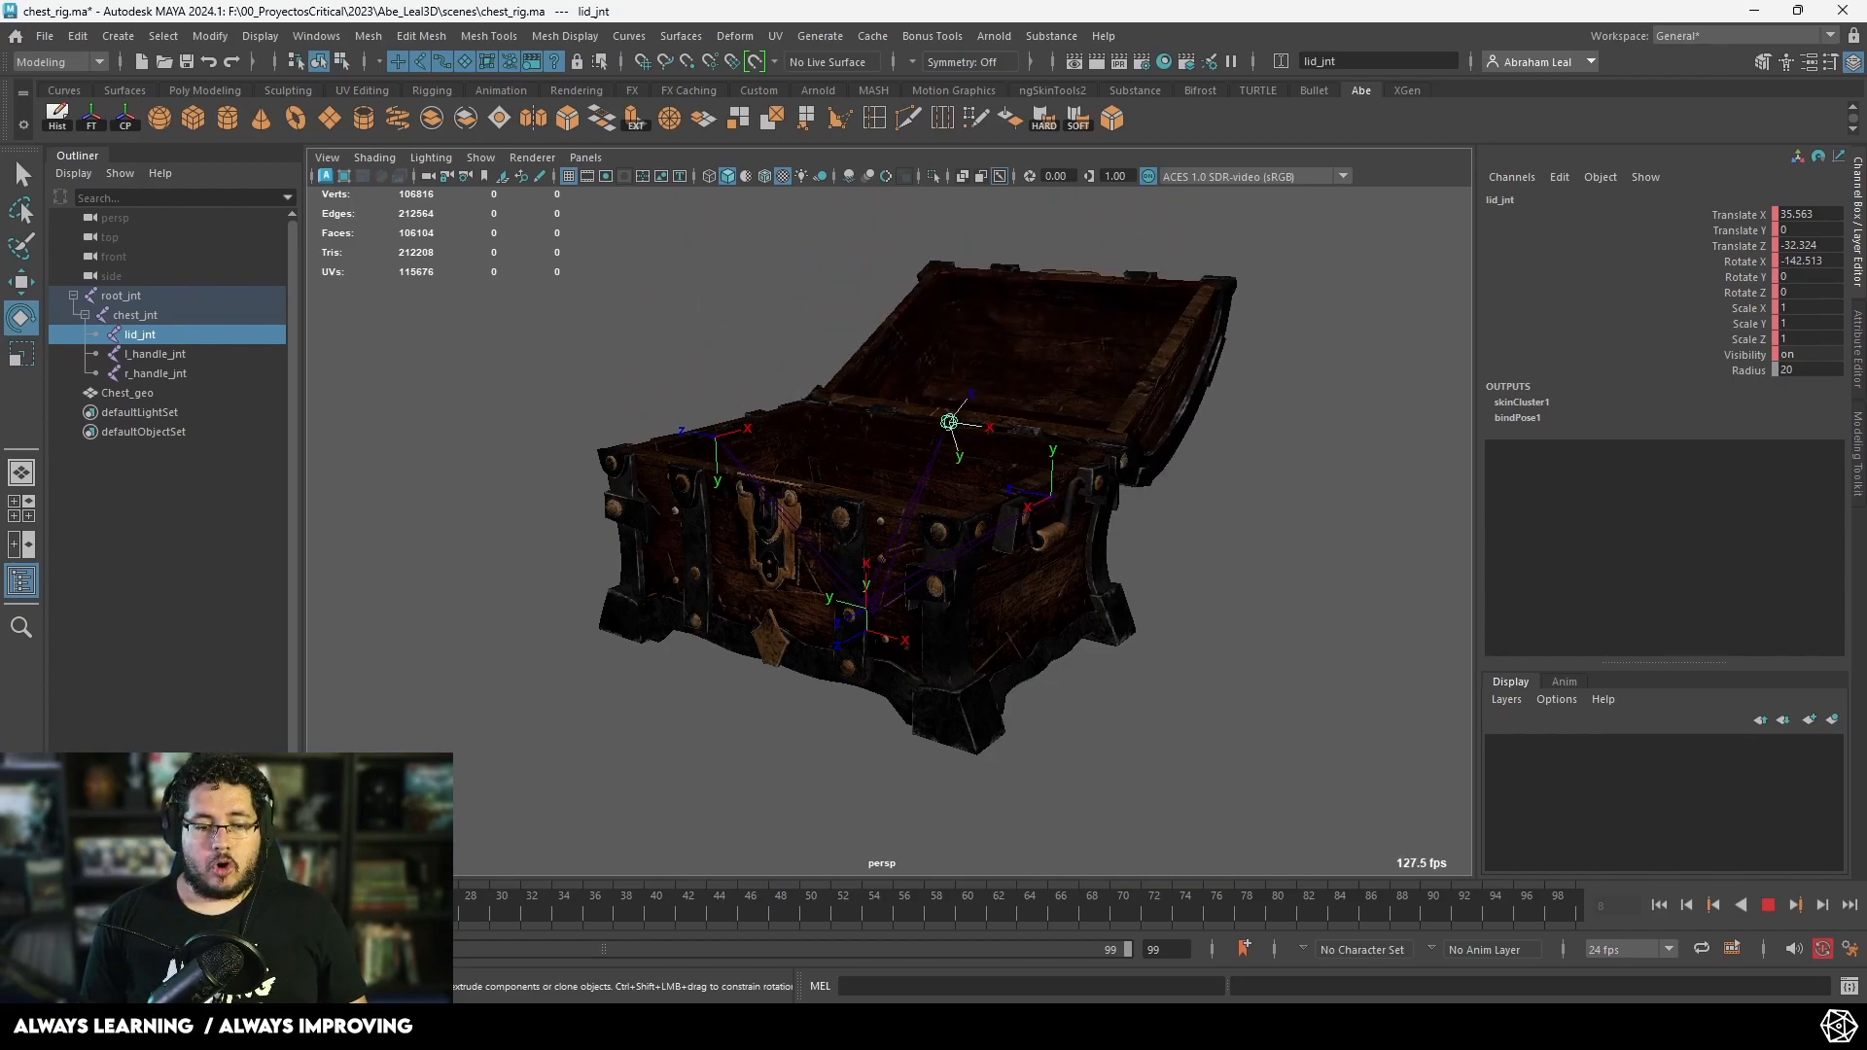
key("Escape")
Step: Key small X rotation changes on the lid joint at frames 26, 29 and 31 for an overshoot and settle
left_click_drag(1157, 586, 1140, 634, "alt")
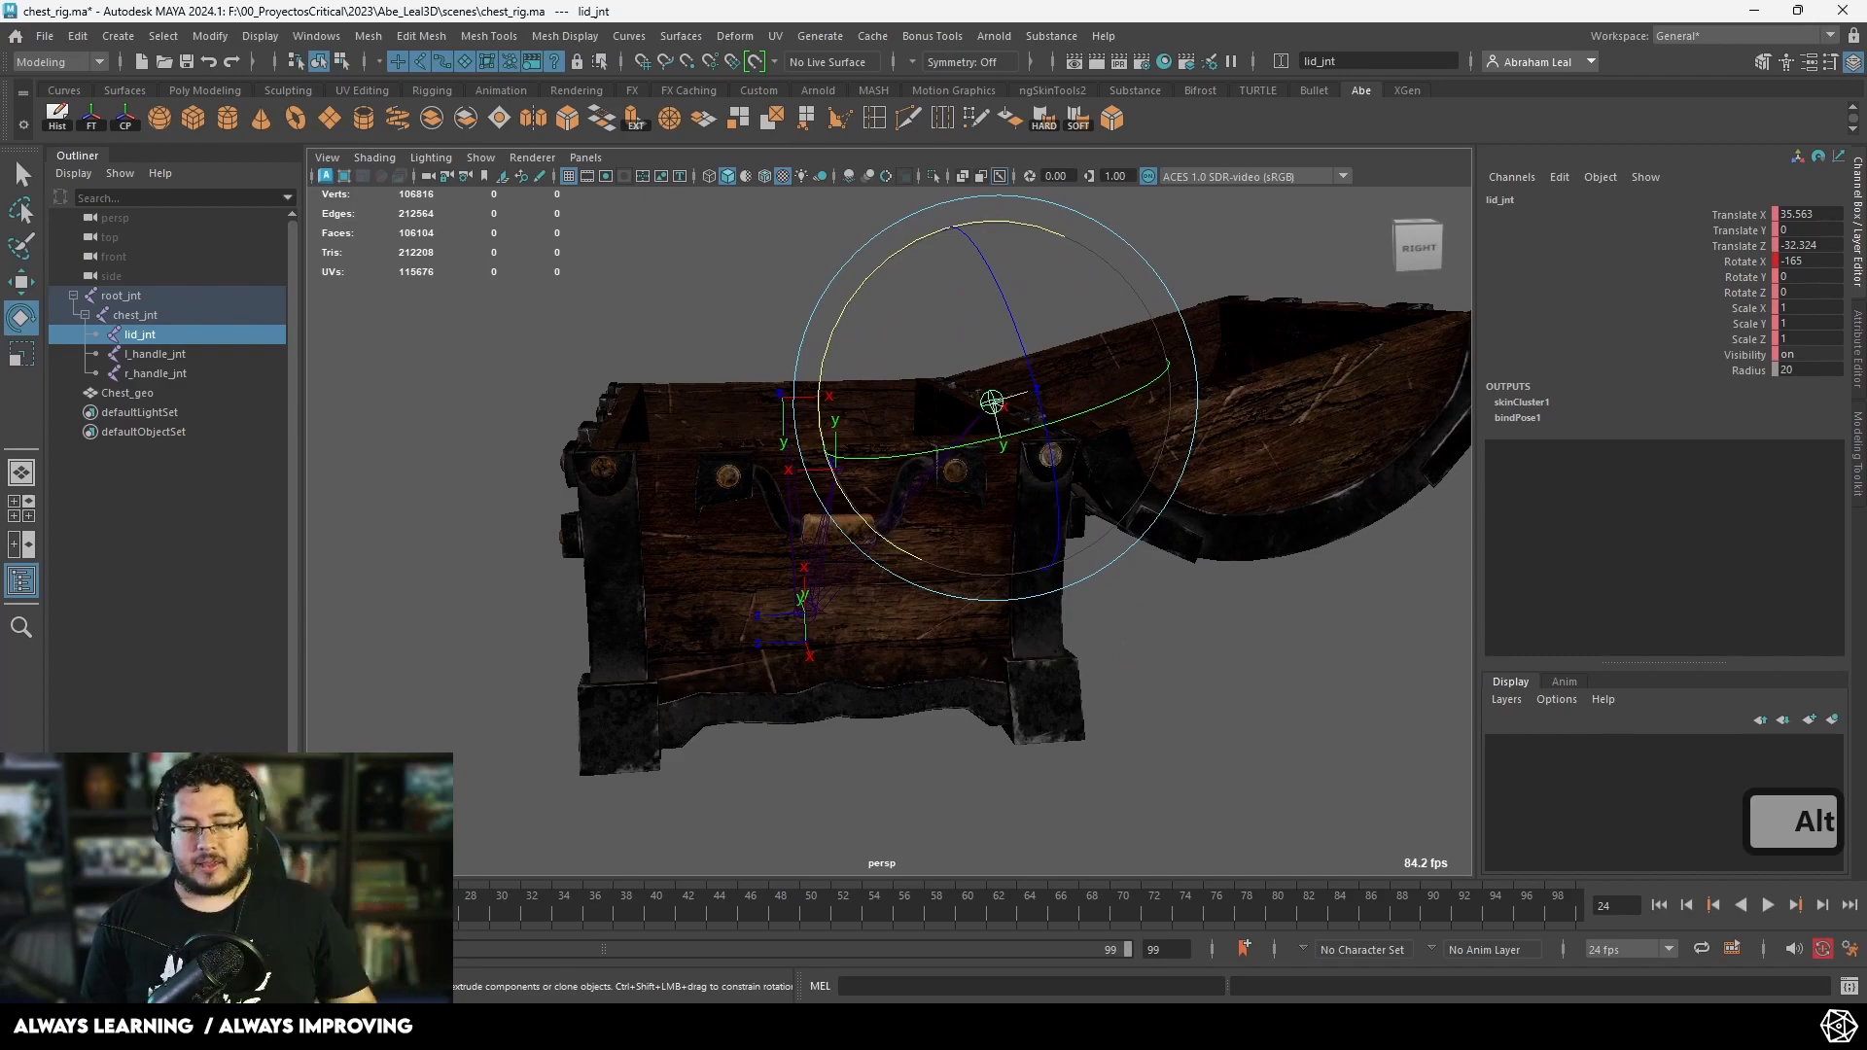
right_click(413, 915)
mouse_move(412, 915)
left_mouse_down()
mouse_move(389, 915)
mouse_move(436, 915)
left_mouse_up()
middle_click_drag(1159, 342, 1021, 322, "alt")
mouse_move(942, 230)
left_mouse_down()
mouse_move(973, 271)
mouse_move(908, 204)
mouse_move(852, 206)
mouse_move(929, 221)
left_mouse_up()
left_click(457, 914)
left_click(517, 901)
left_click(1258, 733)
Step: Shorten the playback range to end at frame 34
left_click_drag(1258, 733, 1332, 769, "alt")
right_click_drag(1332, 769, 1059, 633, "alt")
left_click_drag(1059, 633, 1063, 613, "alt")
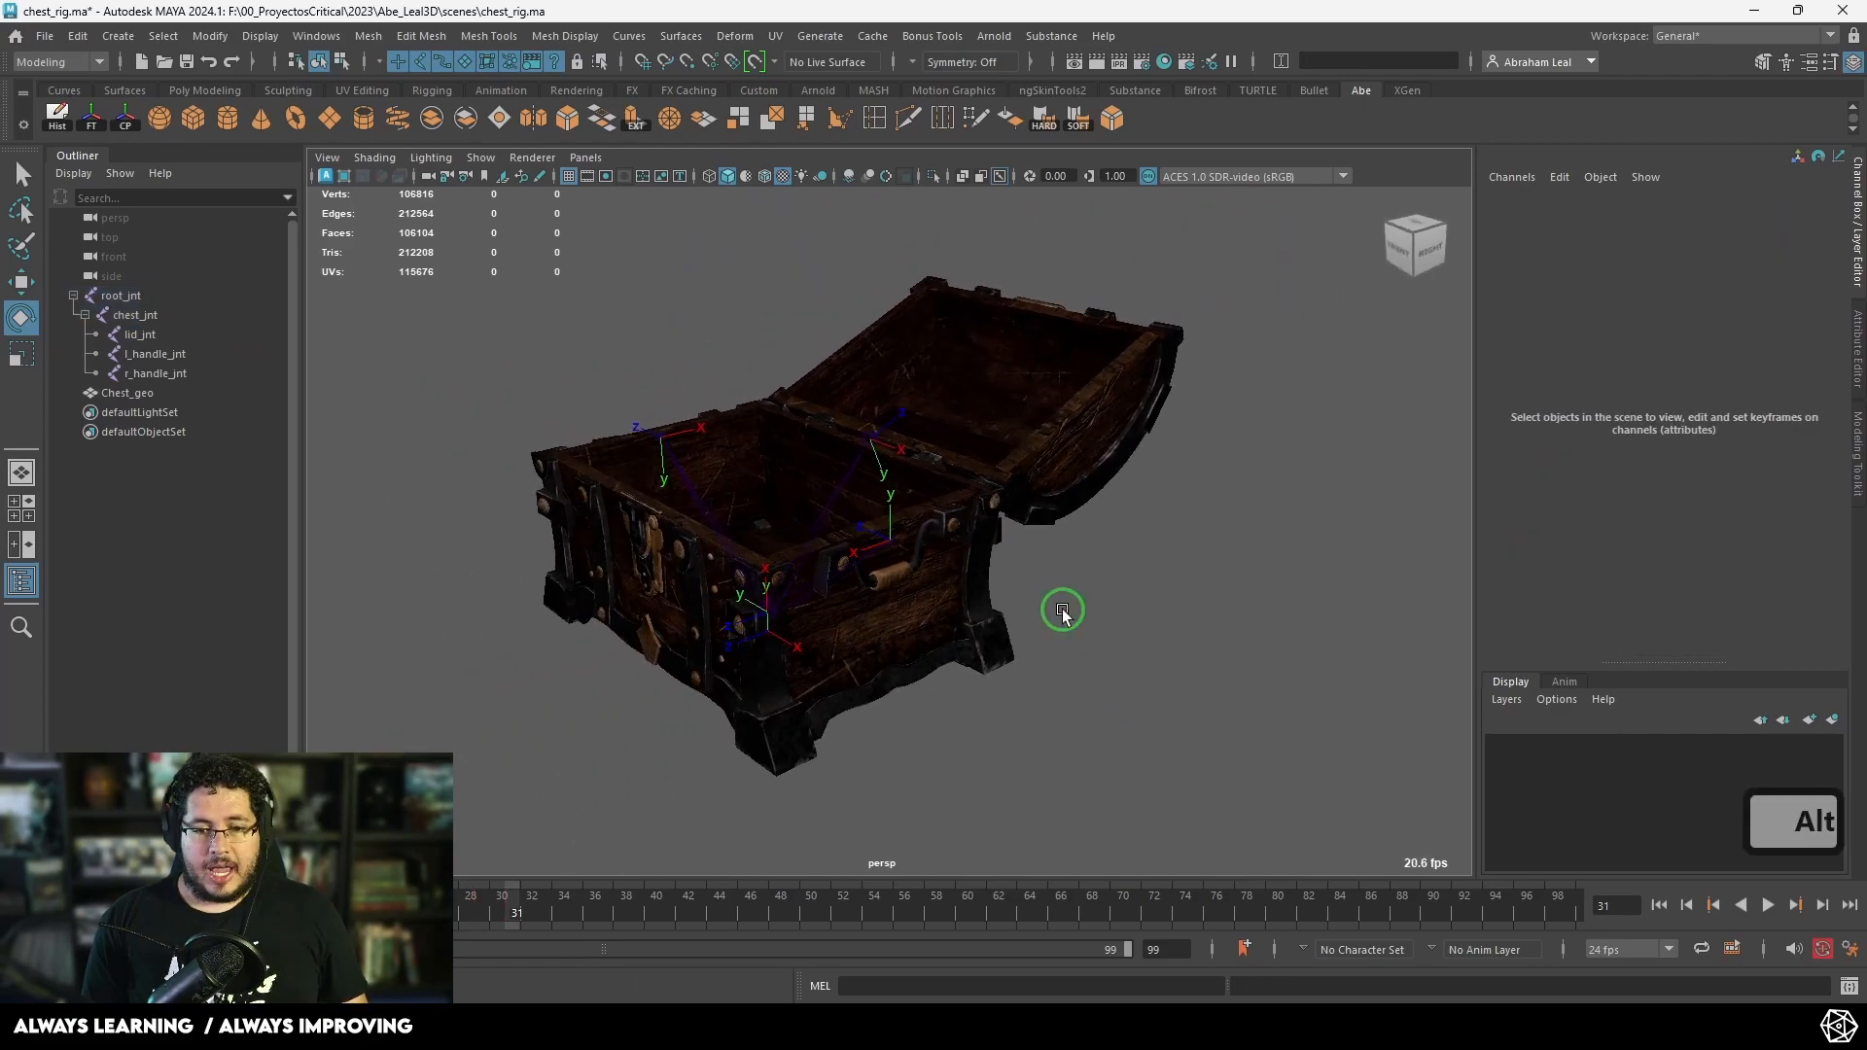
right_click_drag(1063, 612, 1042, 603, "alt")
middle_click_drag(1259, 742, 1307, 748, "alt")
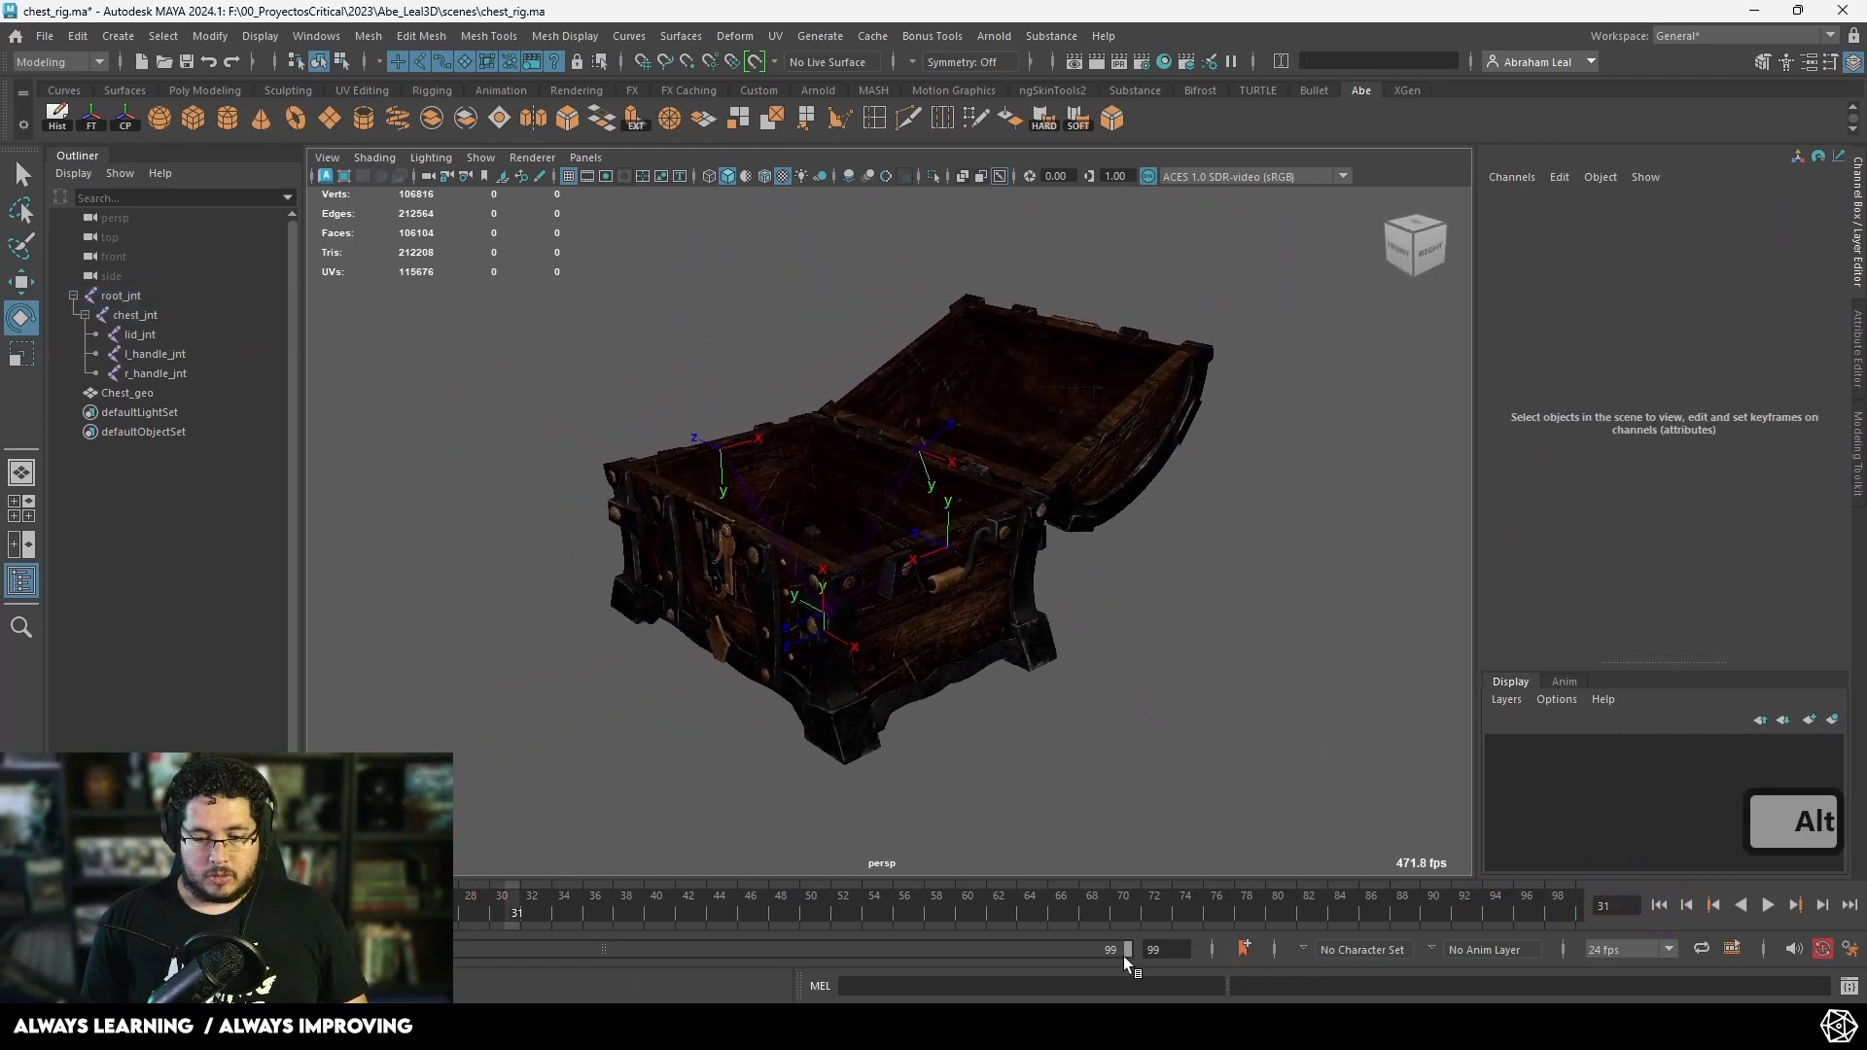
left_click_drag(1126, 949, 457, 930)
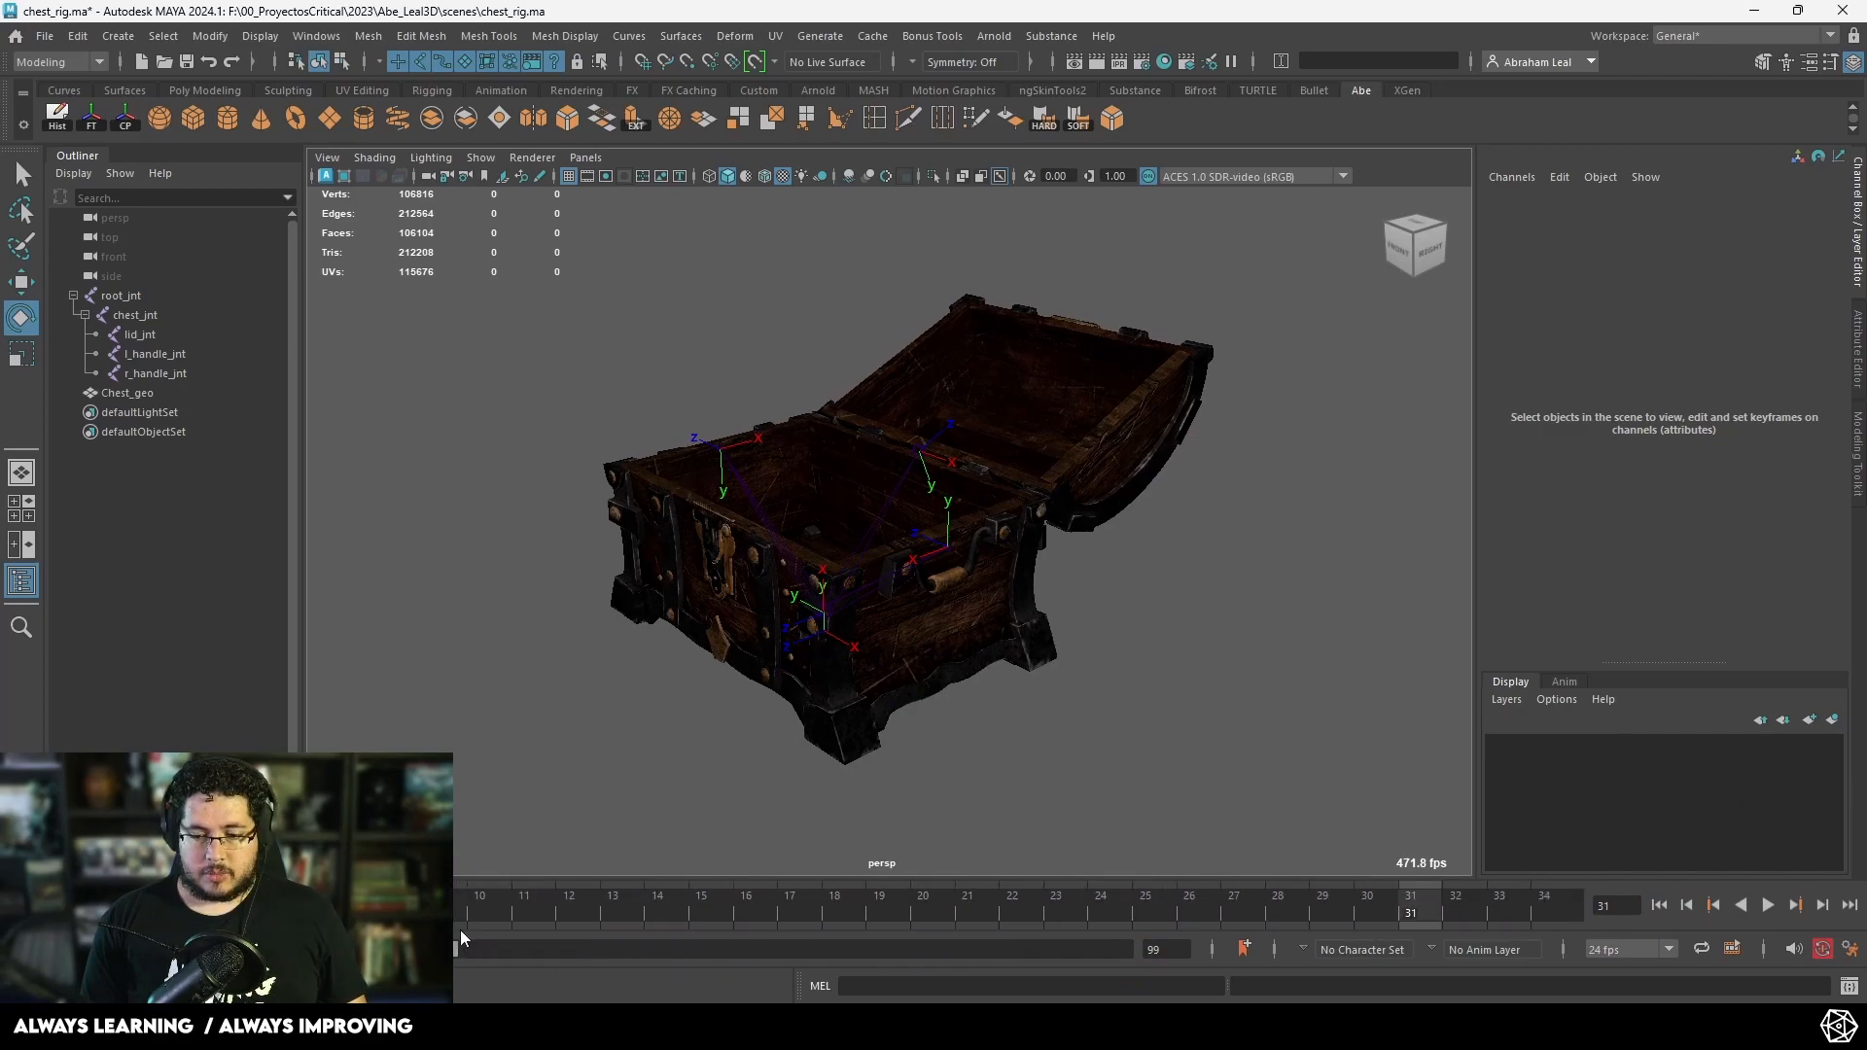
Step: Play the shortened lid animation from the start and scrub through the final bounce from the side
left_click(1657, 905)
left_click(1739, 908)
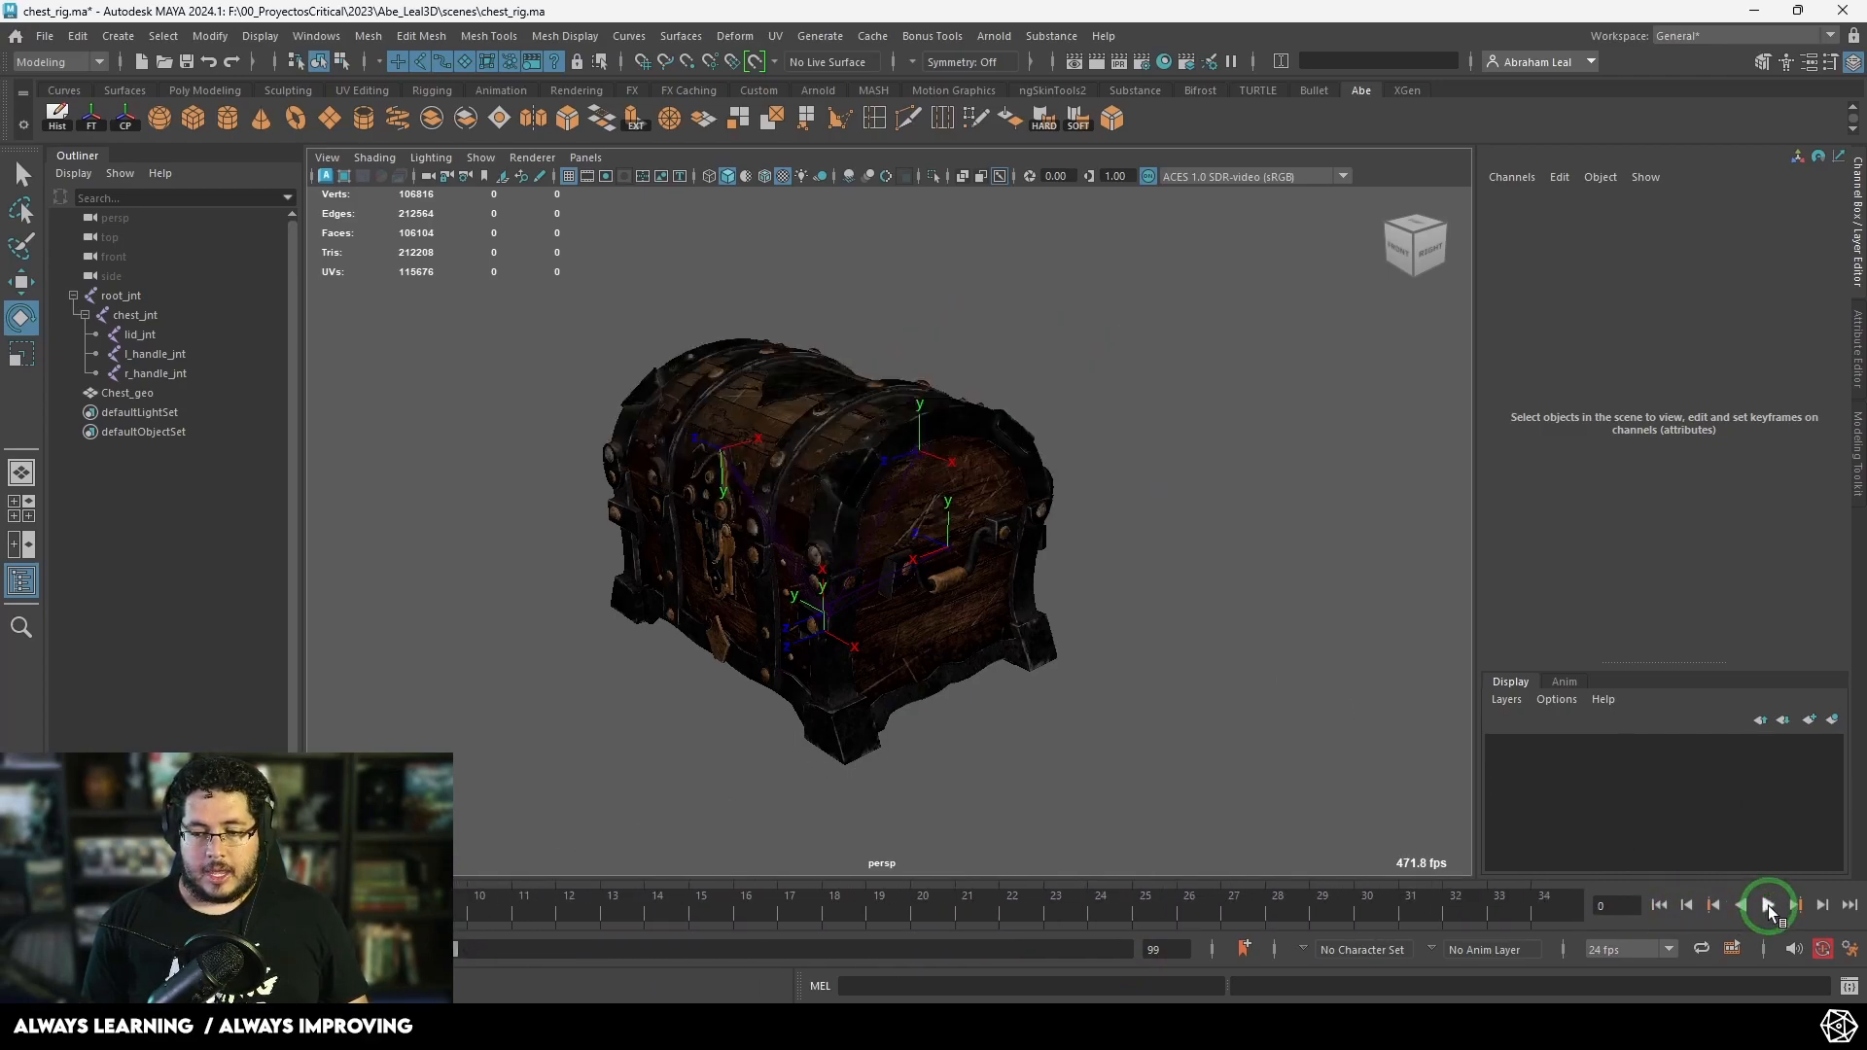
left_click(1767, 906)
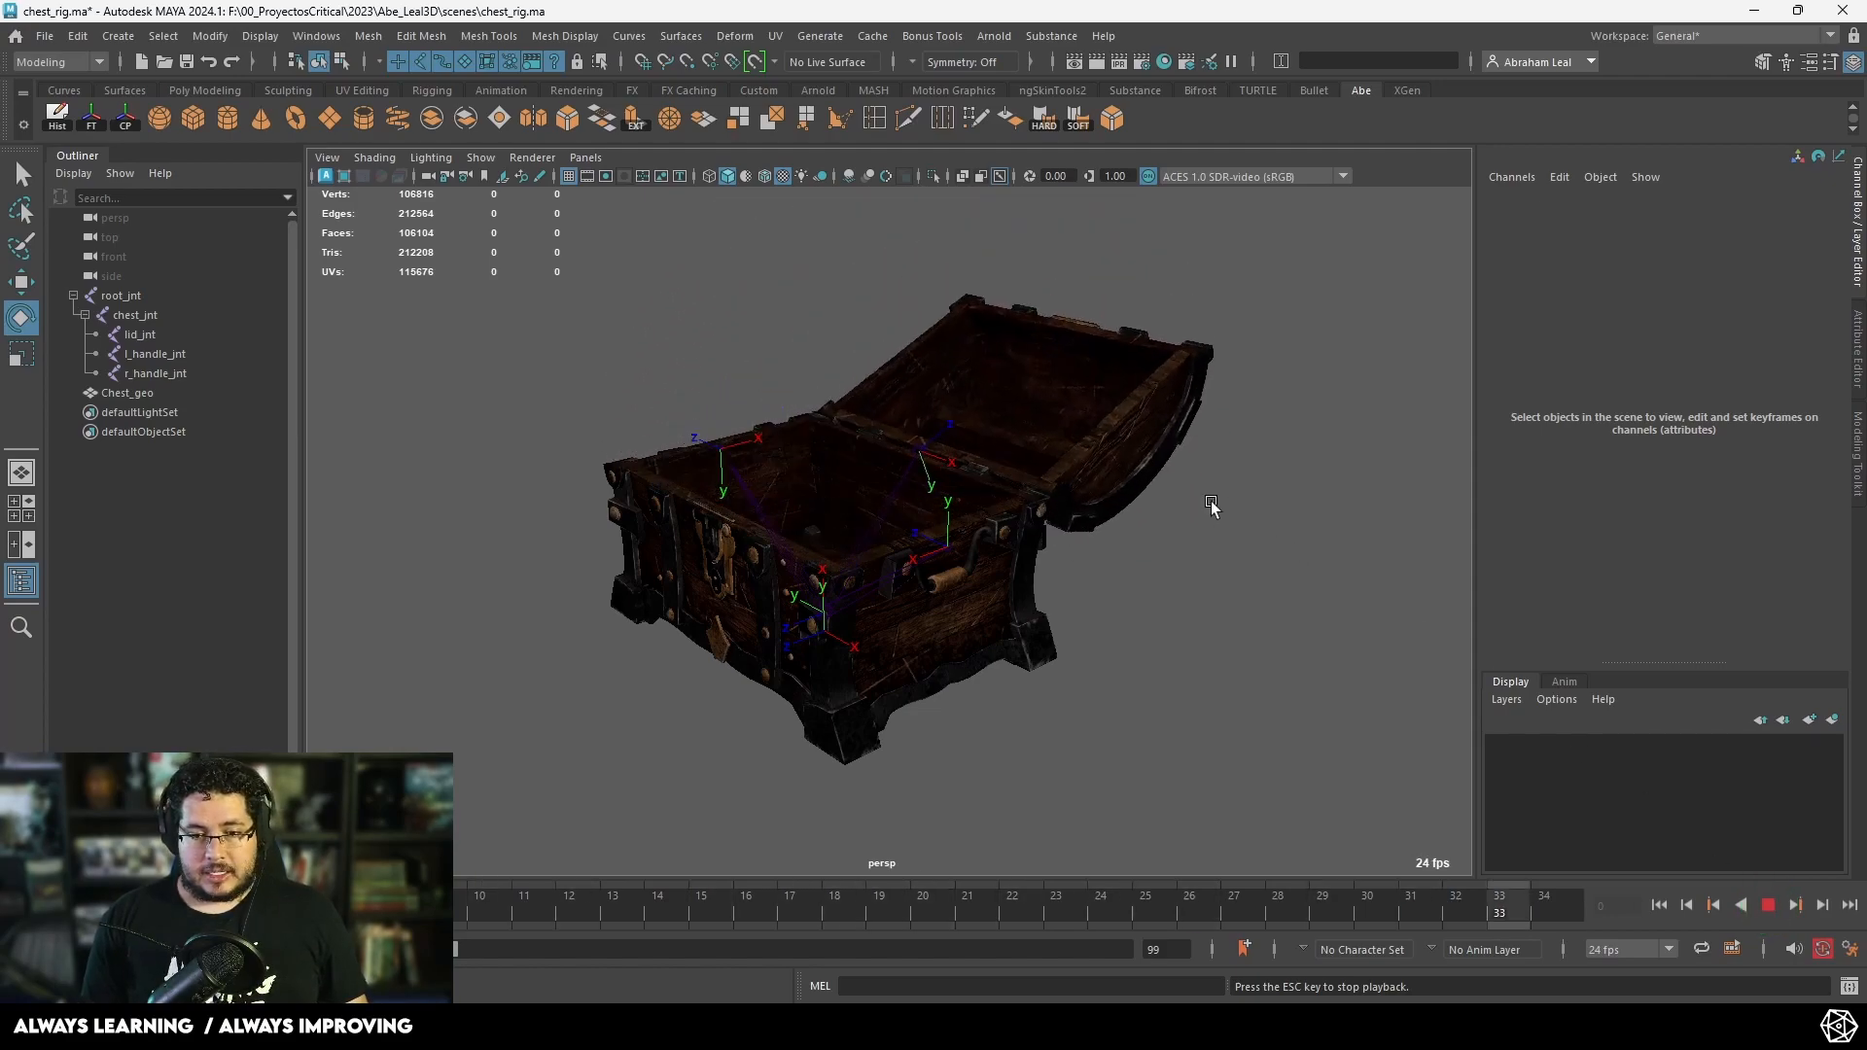
left_click_drag(1158, 471, 1291, 615, "alt")
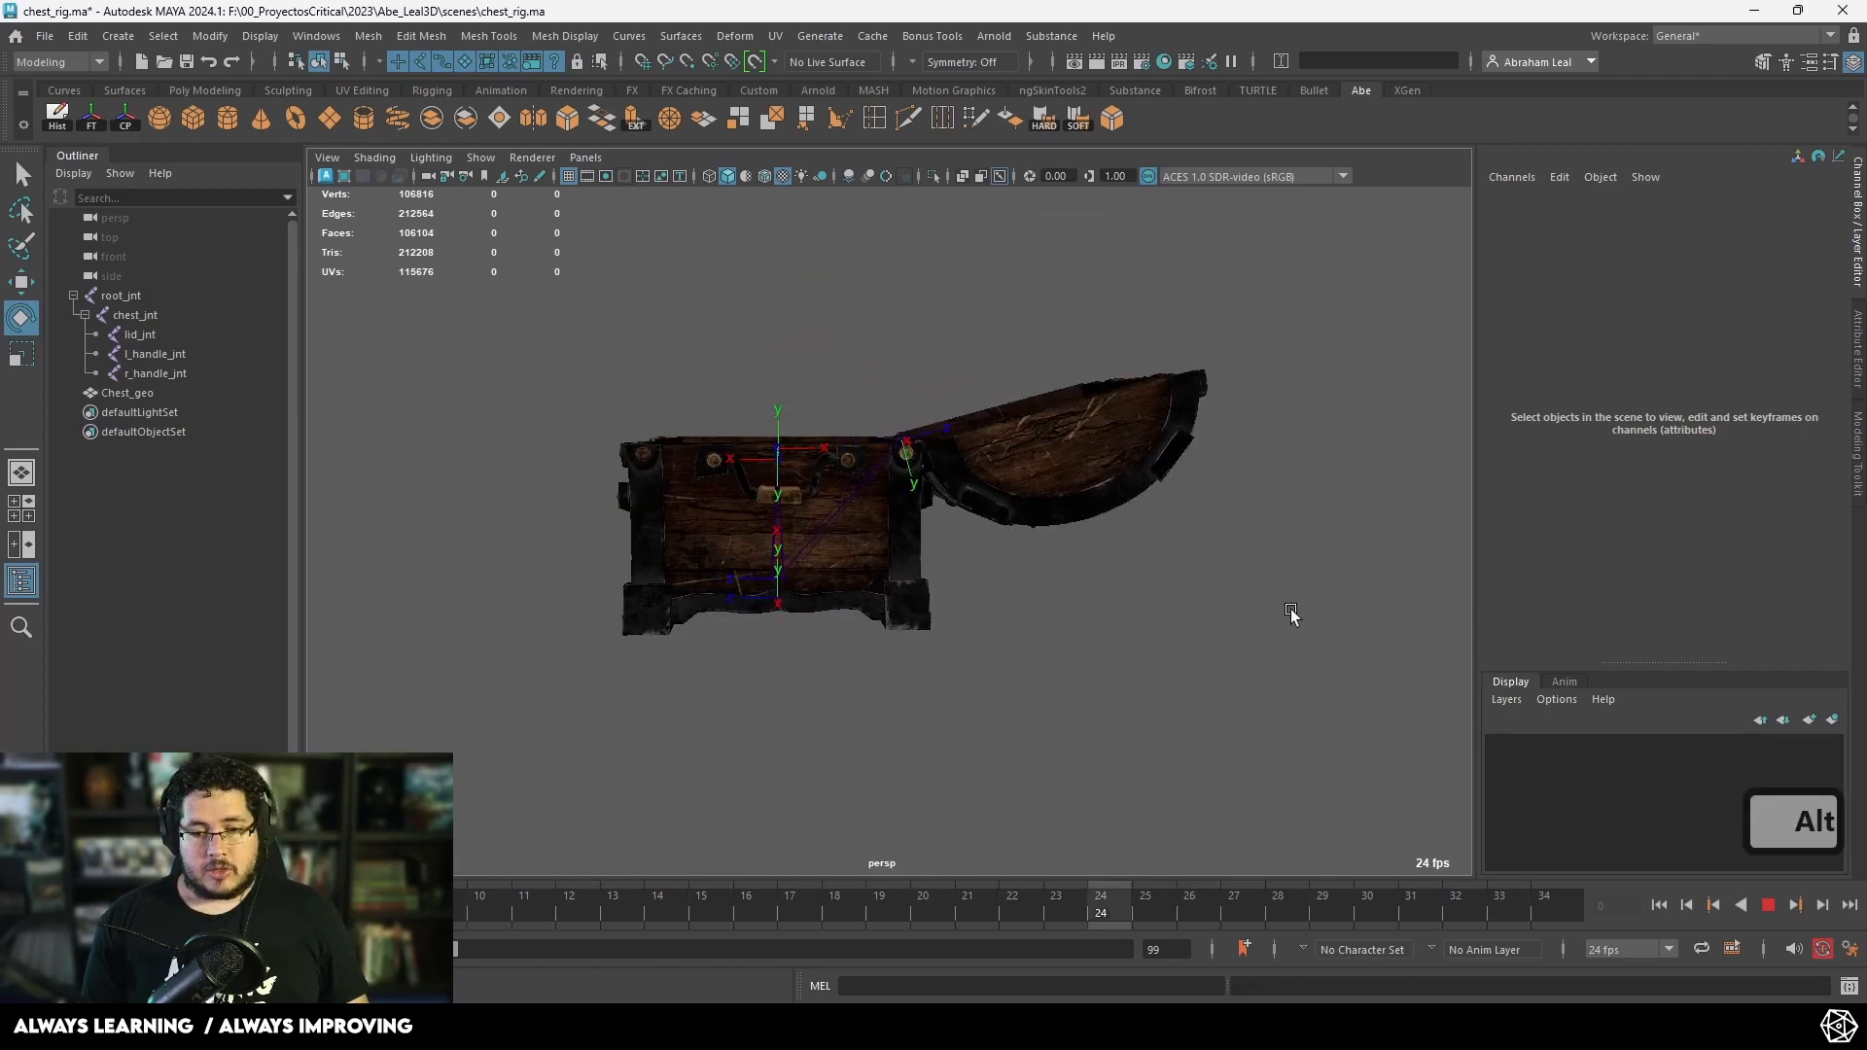
left_click(743, 907)
left_click_drag(743, 907, 1233, 906)
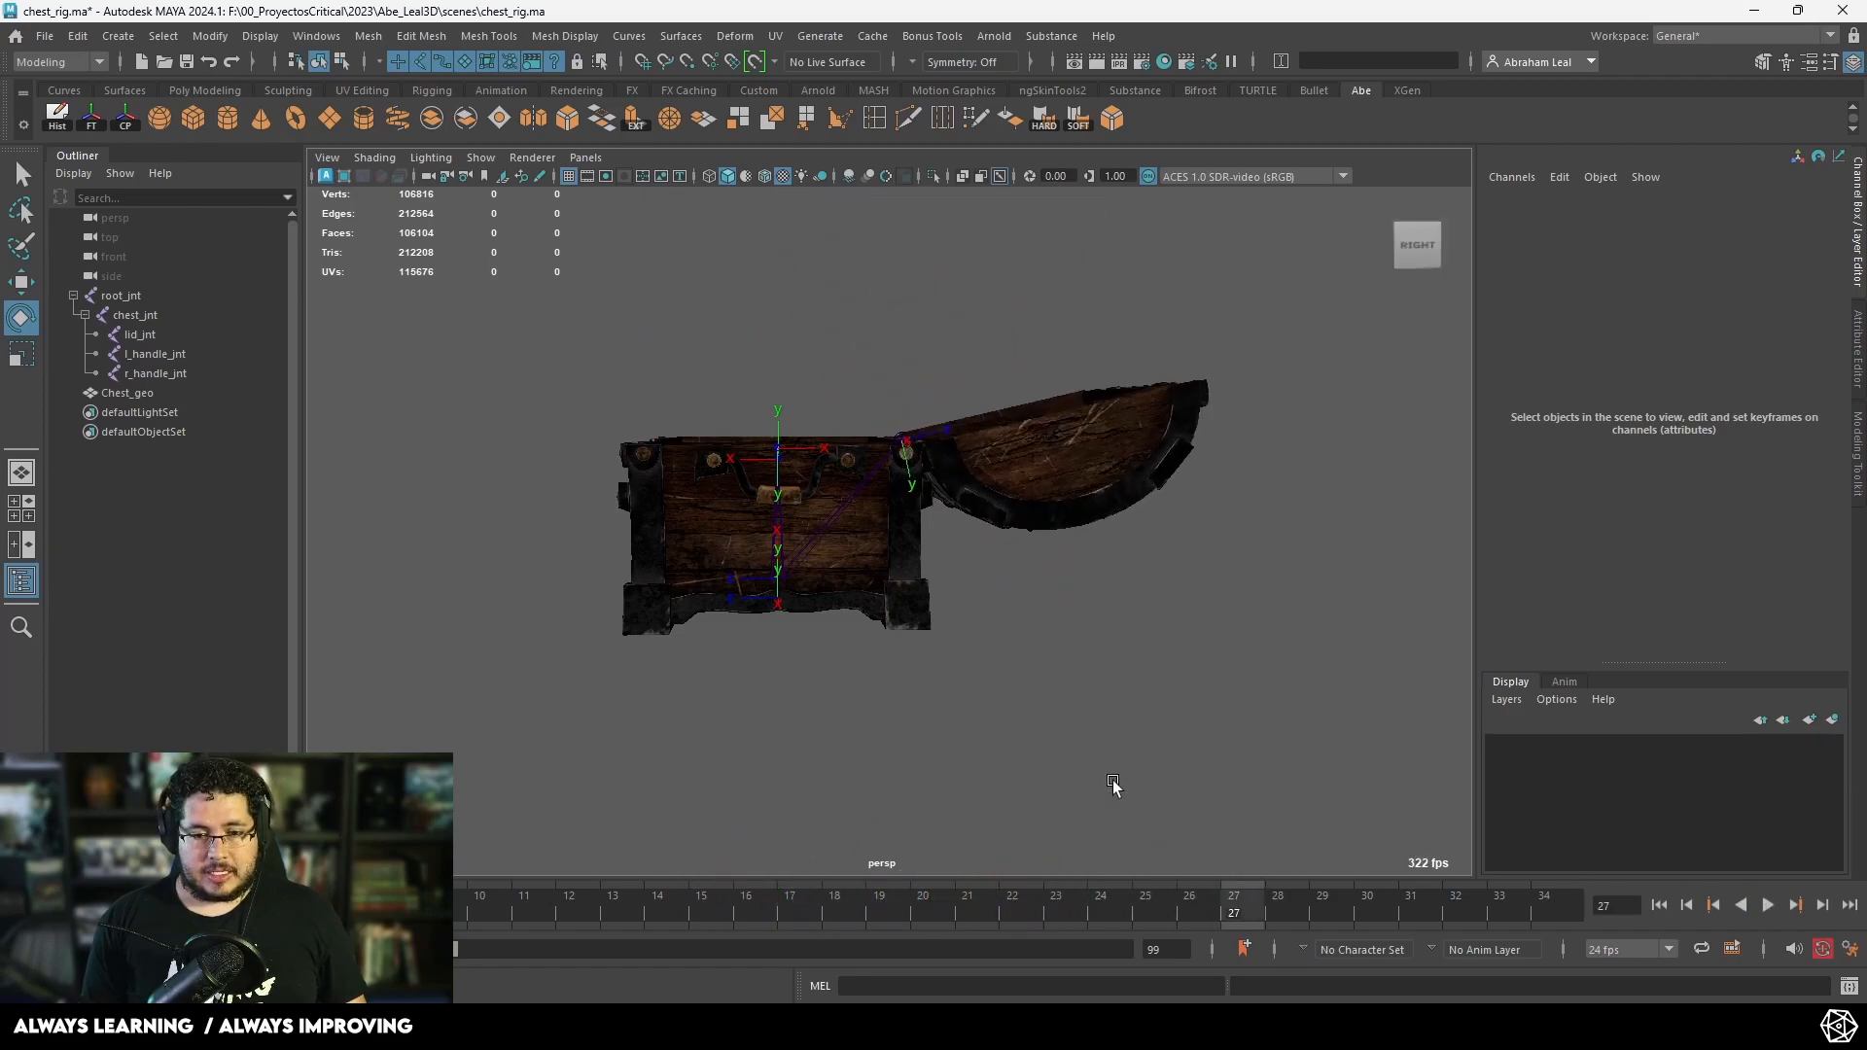
Step: Open the Graph Editor for the lid joint and move its window clear of the open lid
left_click(900, 446)
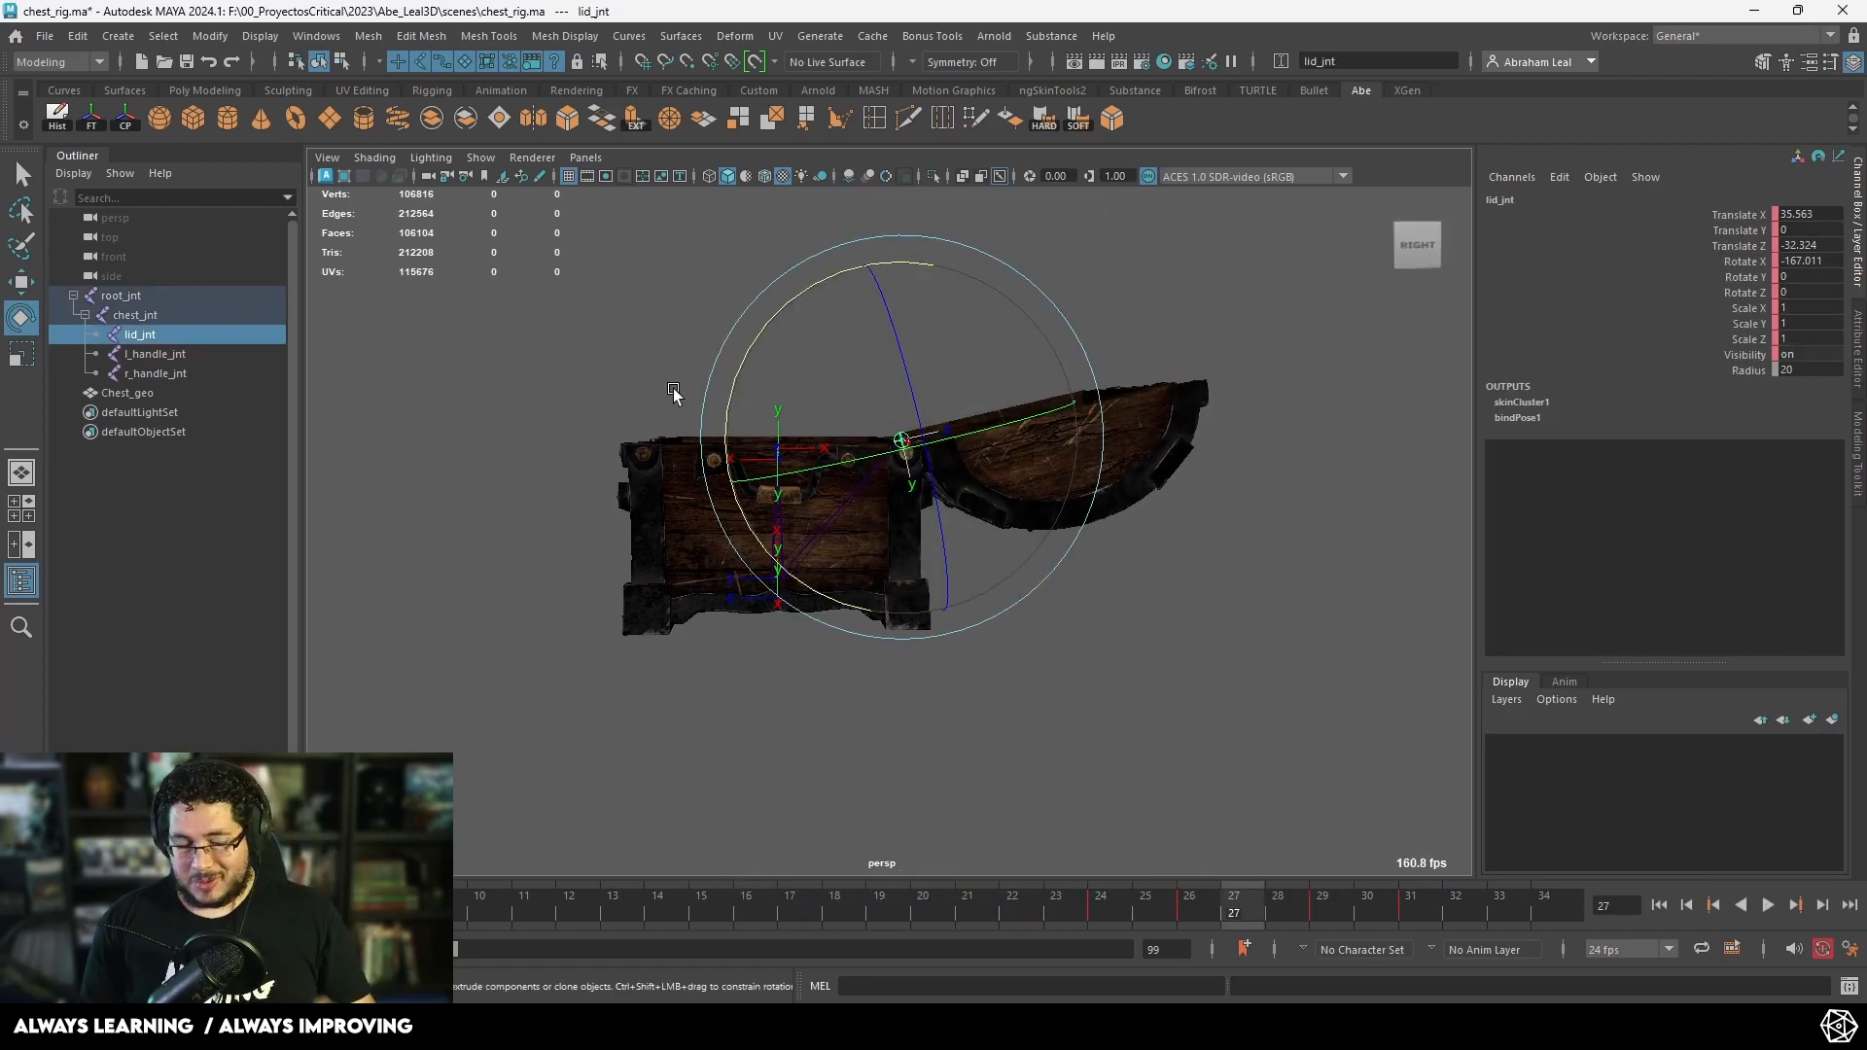
left_click(321, 36)
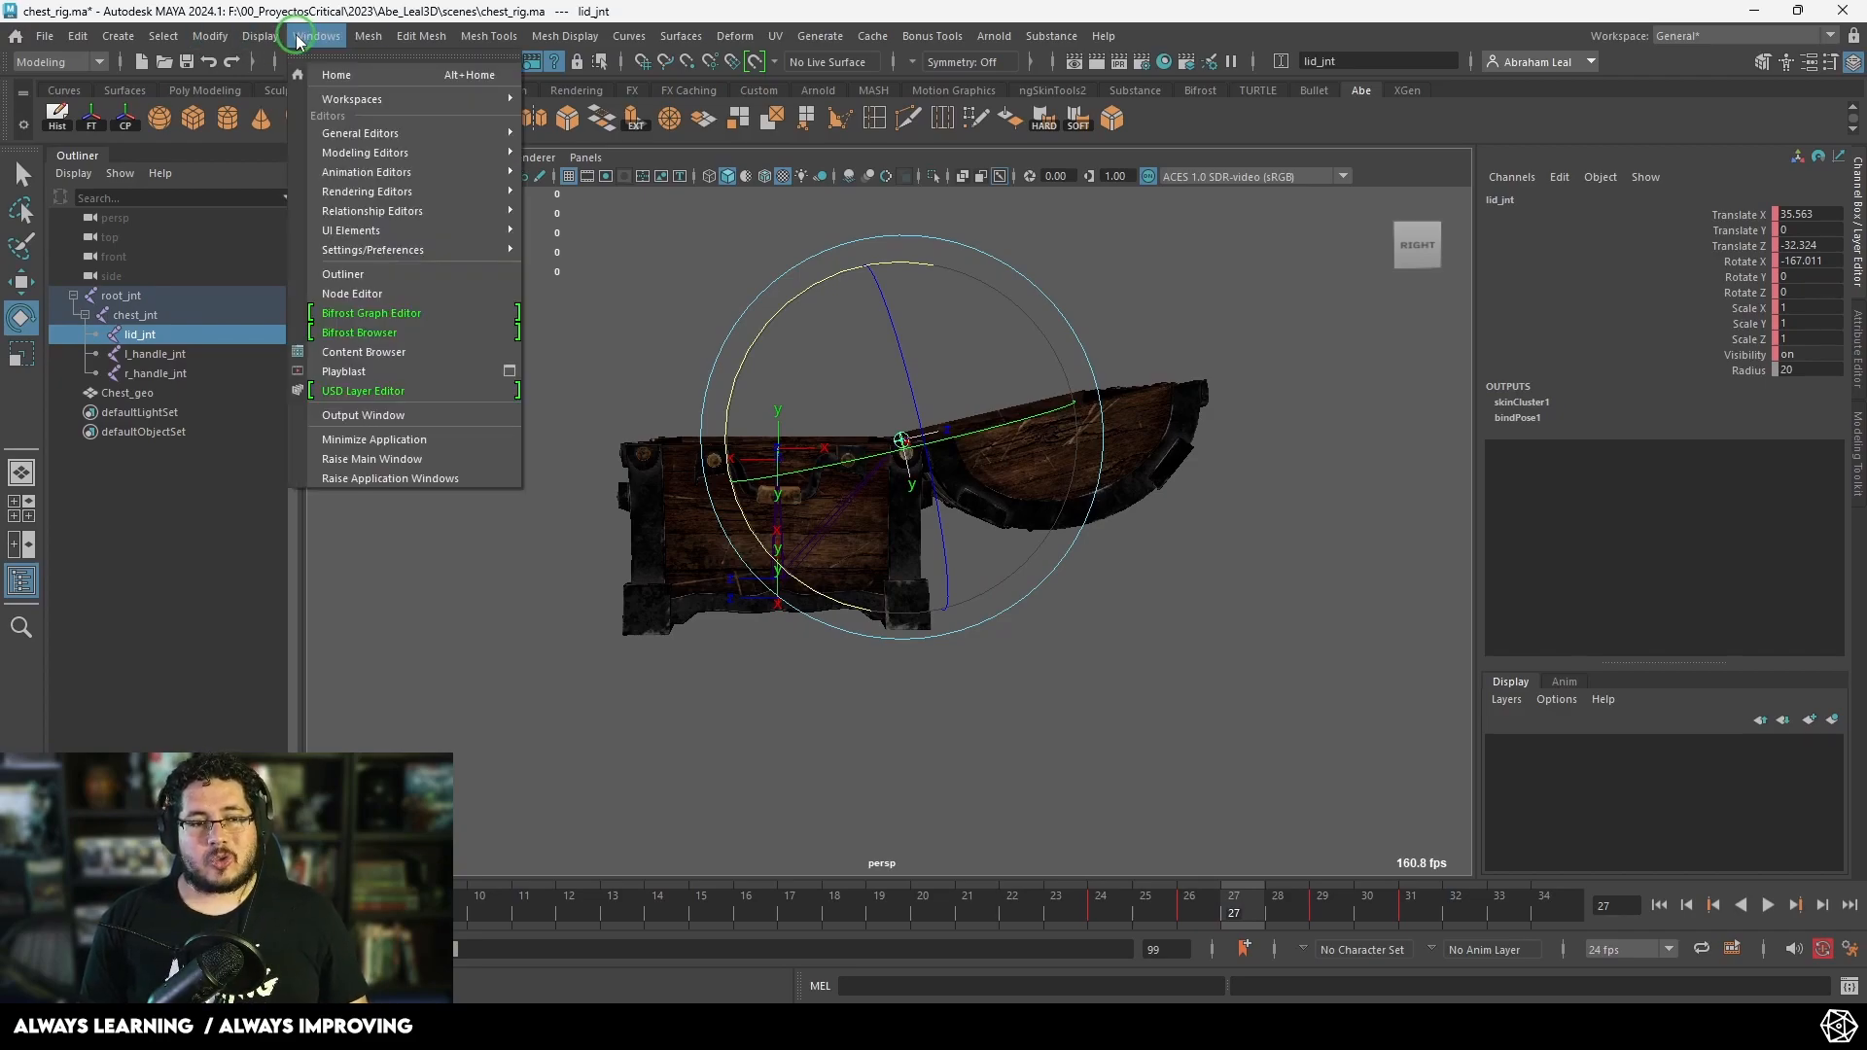
mouse_move(443, 160)
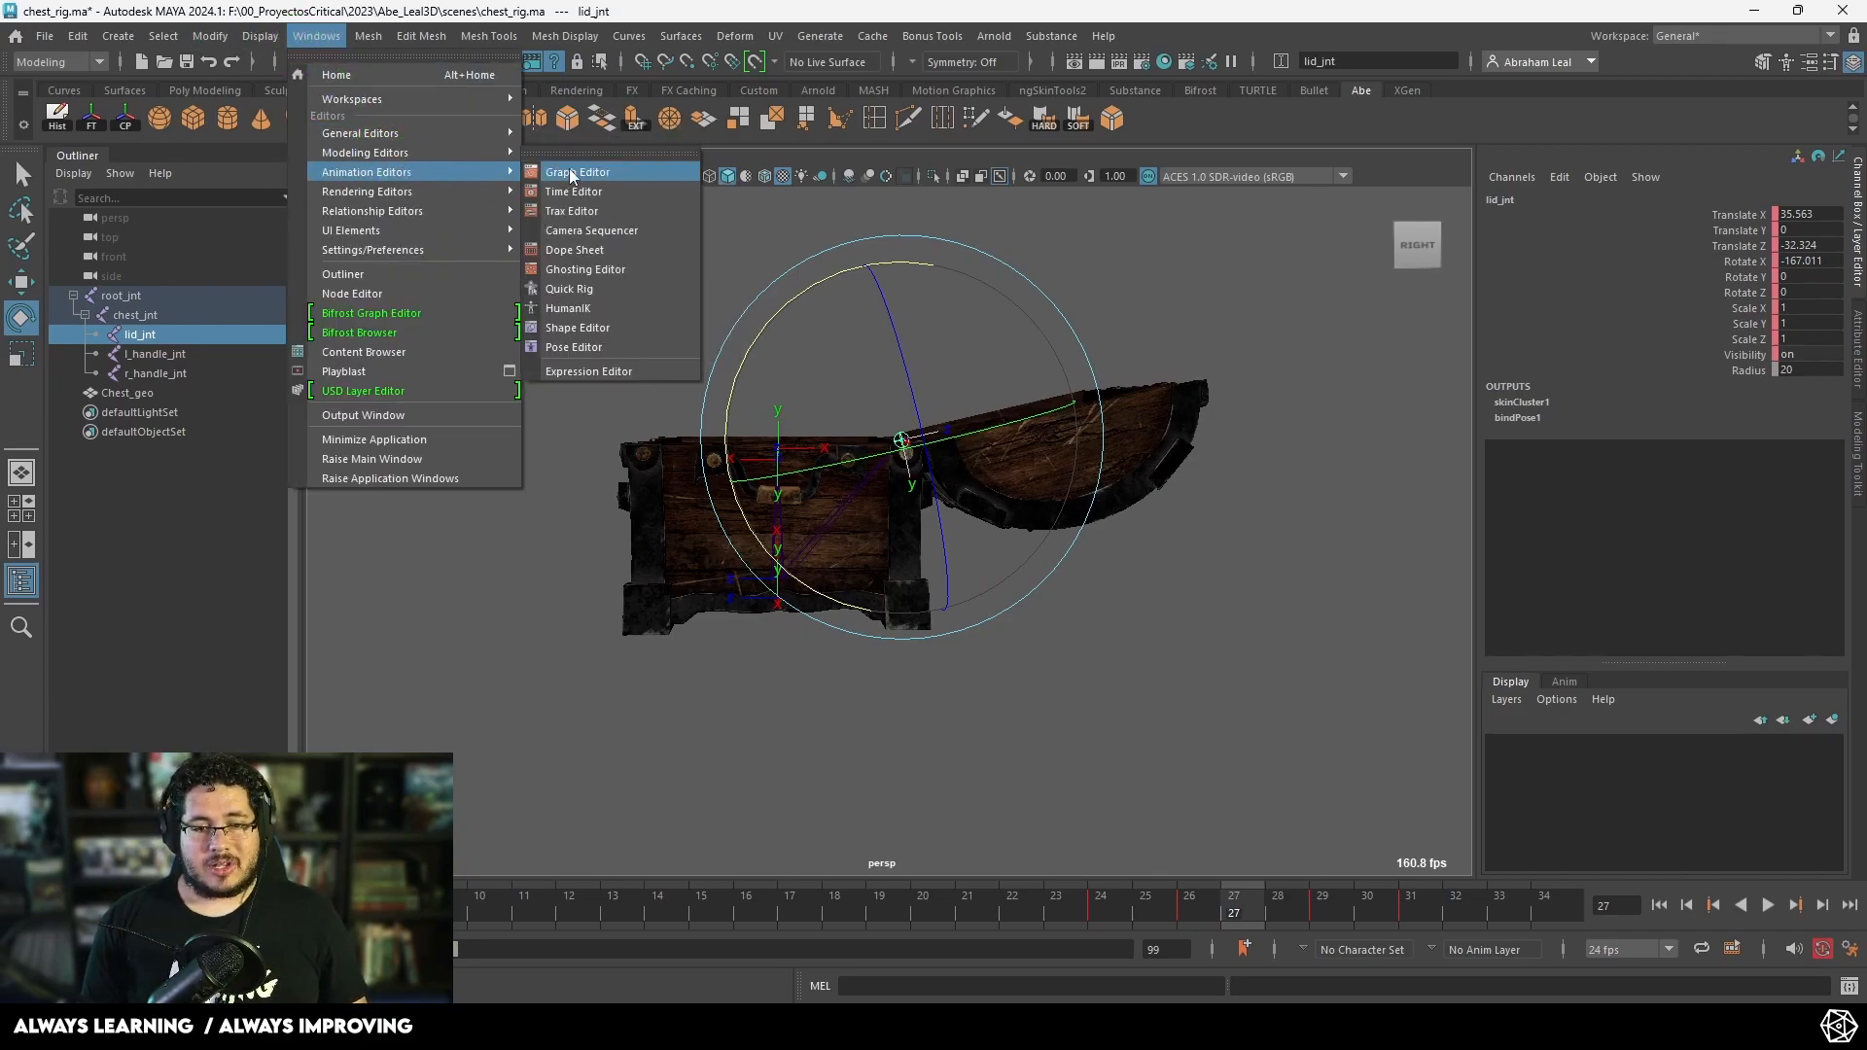
left_click(569, 171)
left_click(773, 228)
middle_click_drag(1026, 492, 987, 454, "alt")
right_click_drag(957, 454, 248, 302, "alt")
left_click_drag(491, 9, 470, 133)
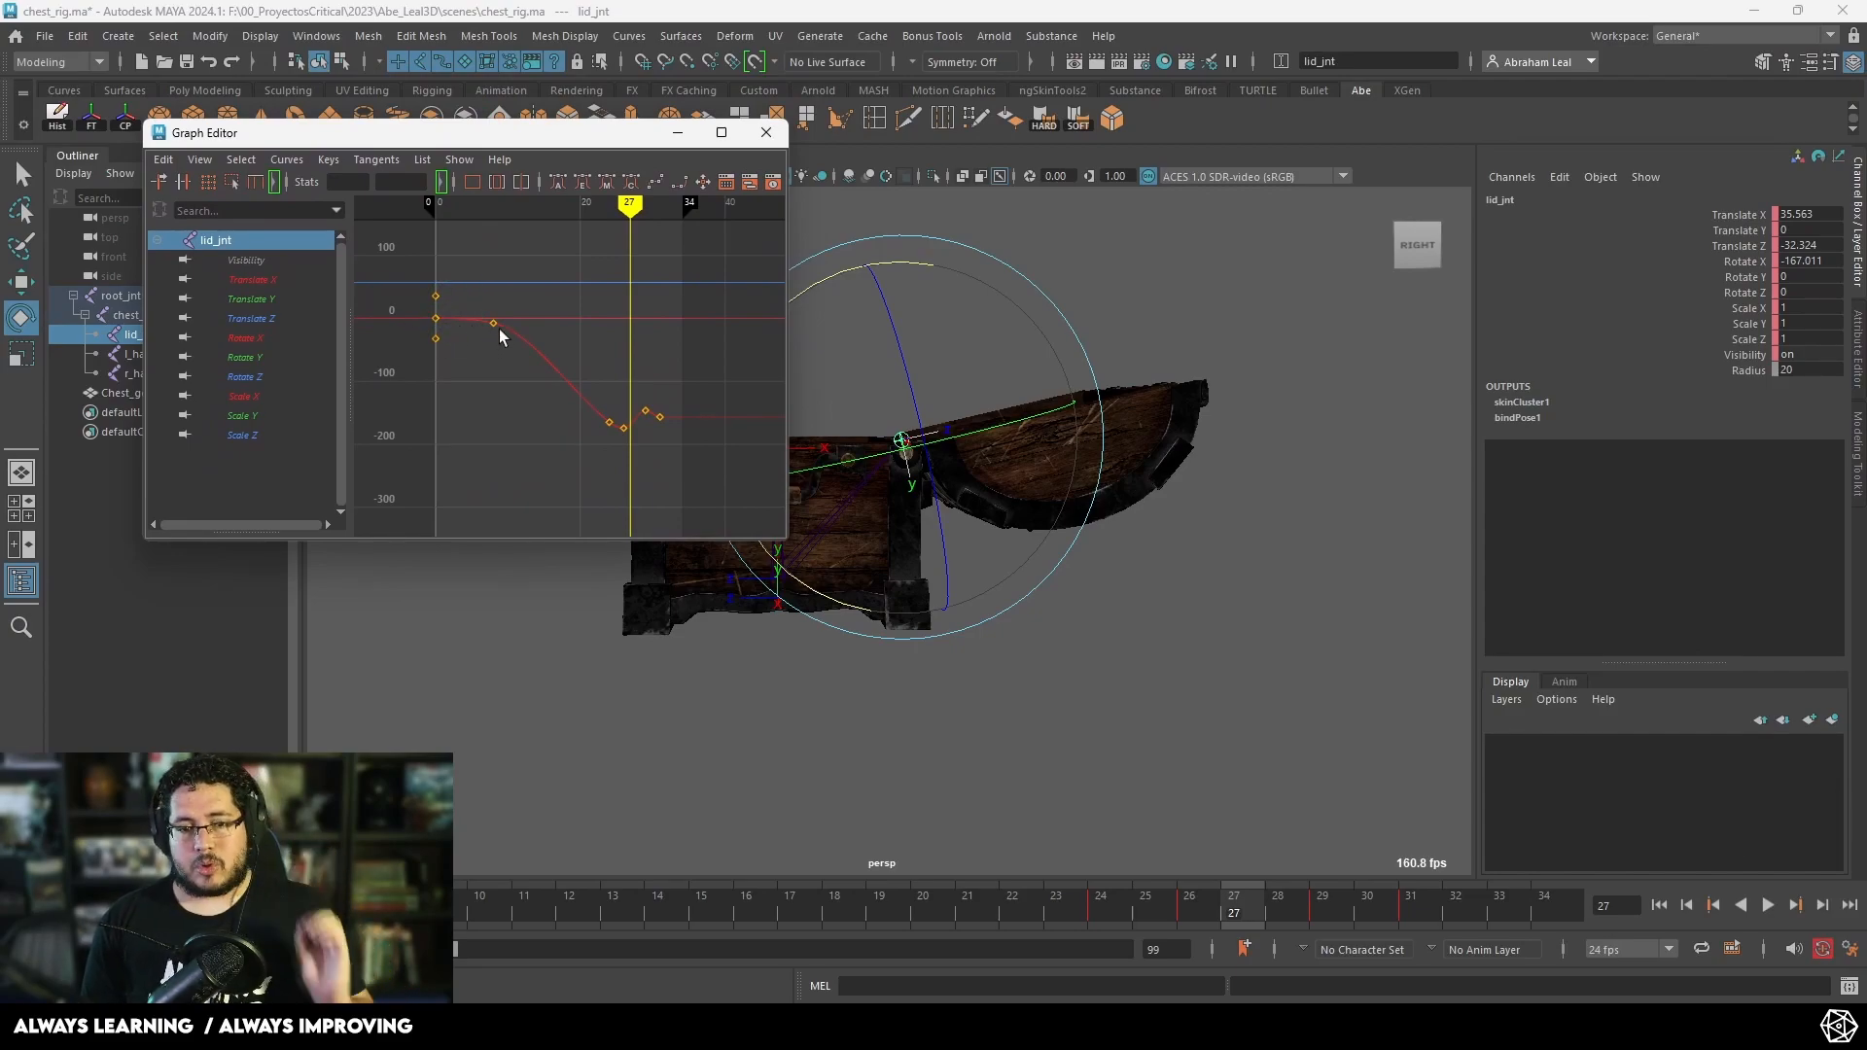
Step: Isolate the lid joint's Rotate X curve and select its first key at frame 0
left_click(255, 336)
left_click(550, 355)
scroll(460, 289, "up", 3)
middle_click_drag(461, 290, 572, 371, "alt")
left_click_drag(489, 270, 448, 305)
Step: Scrub from frame 0 to frame 8 and examine the Rotate X curve against the lid's slow initial opening
left_click(471, 212)
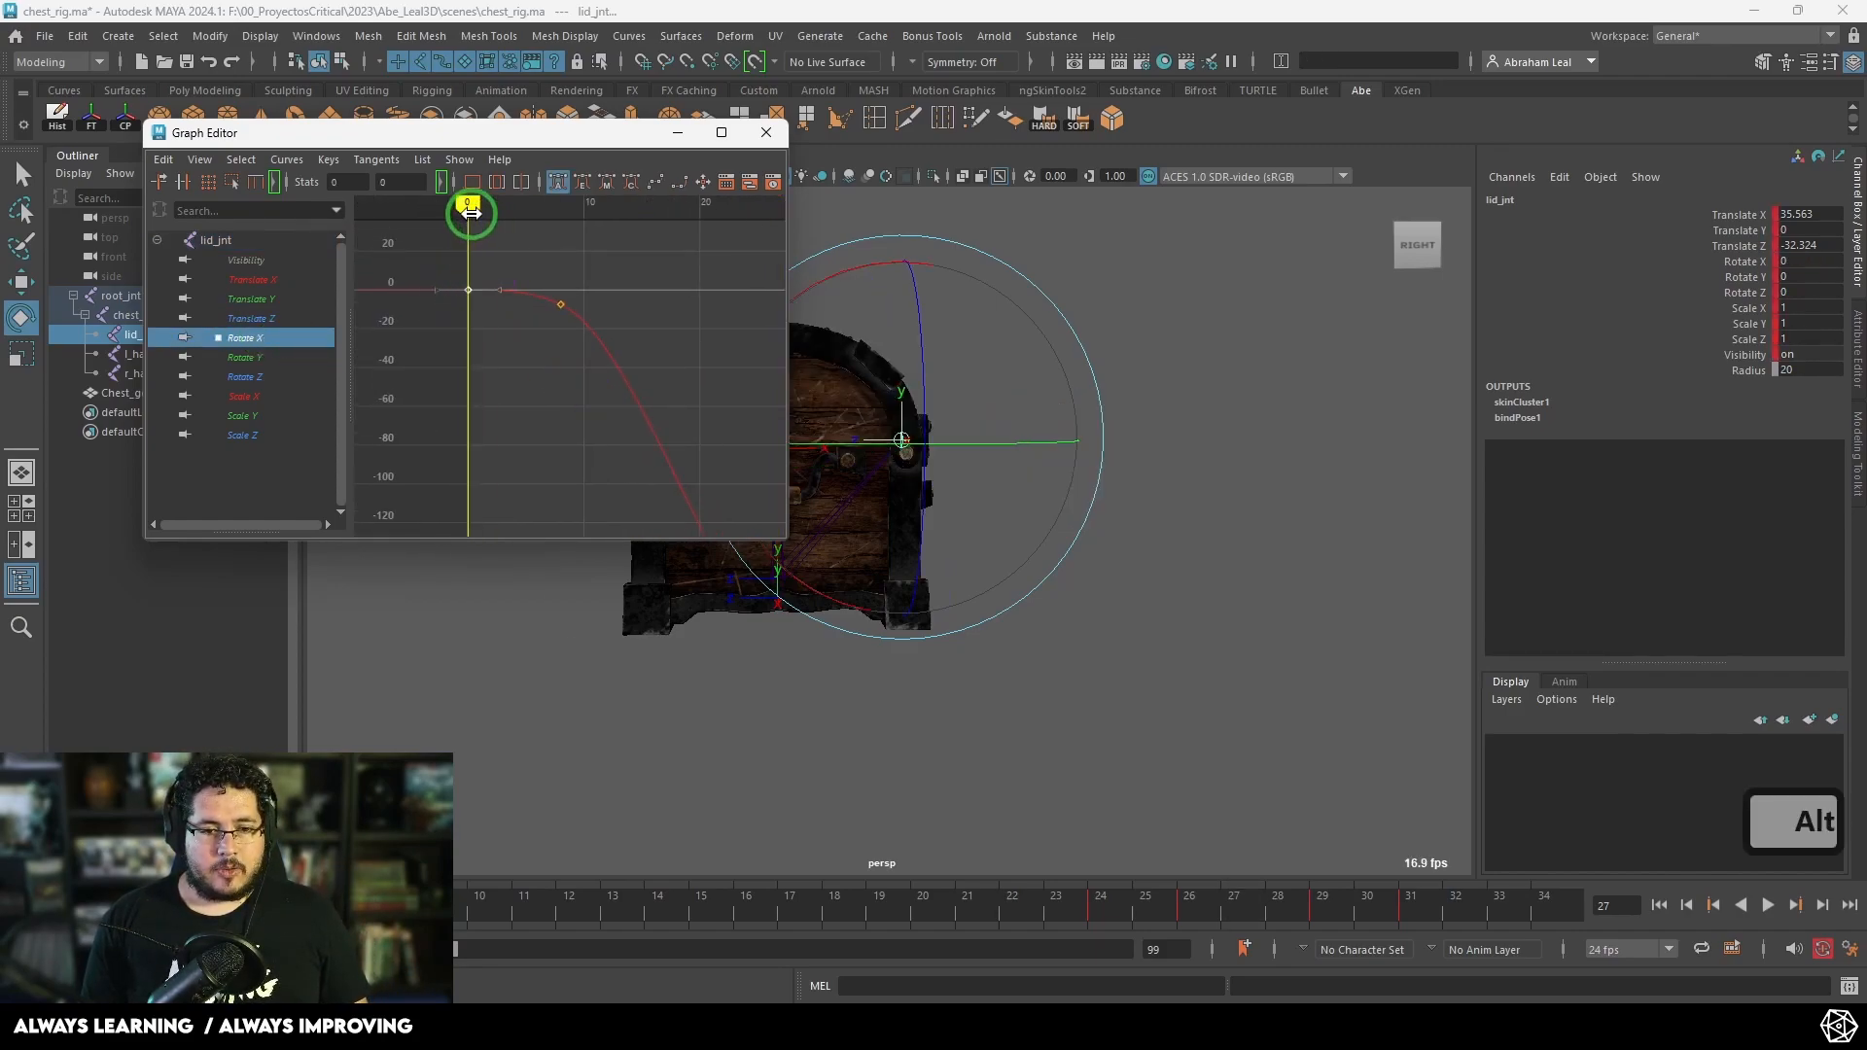
left_click_drag(820, 331, 929, 364, "alt")
left_click_drag(475, 214, 559, 217)
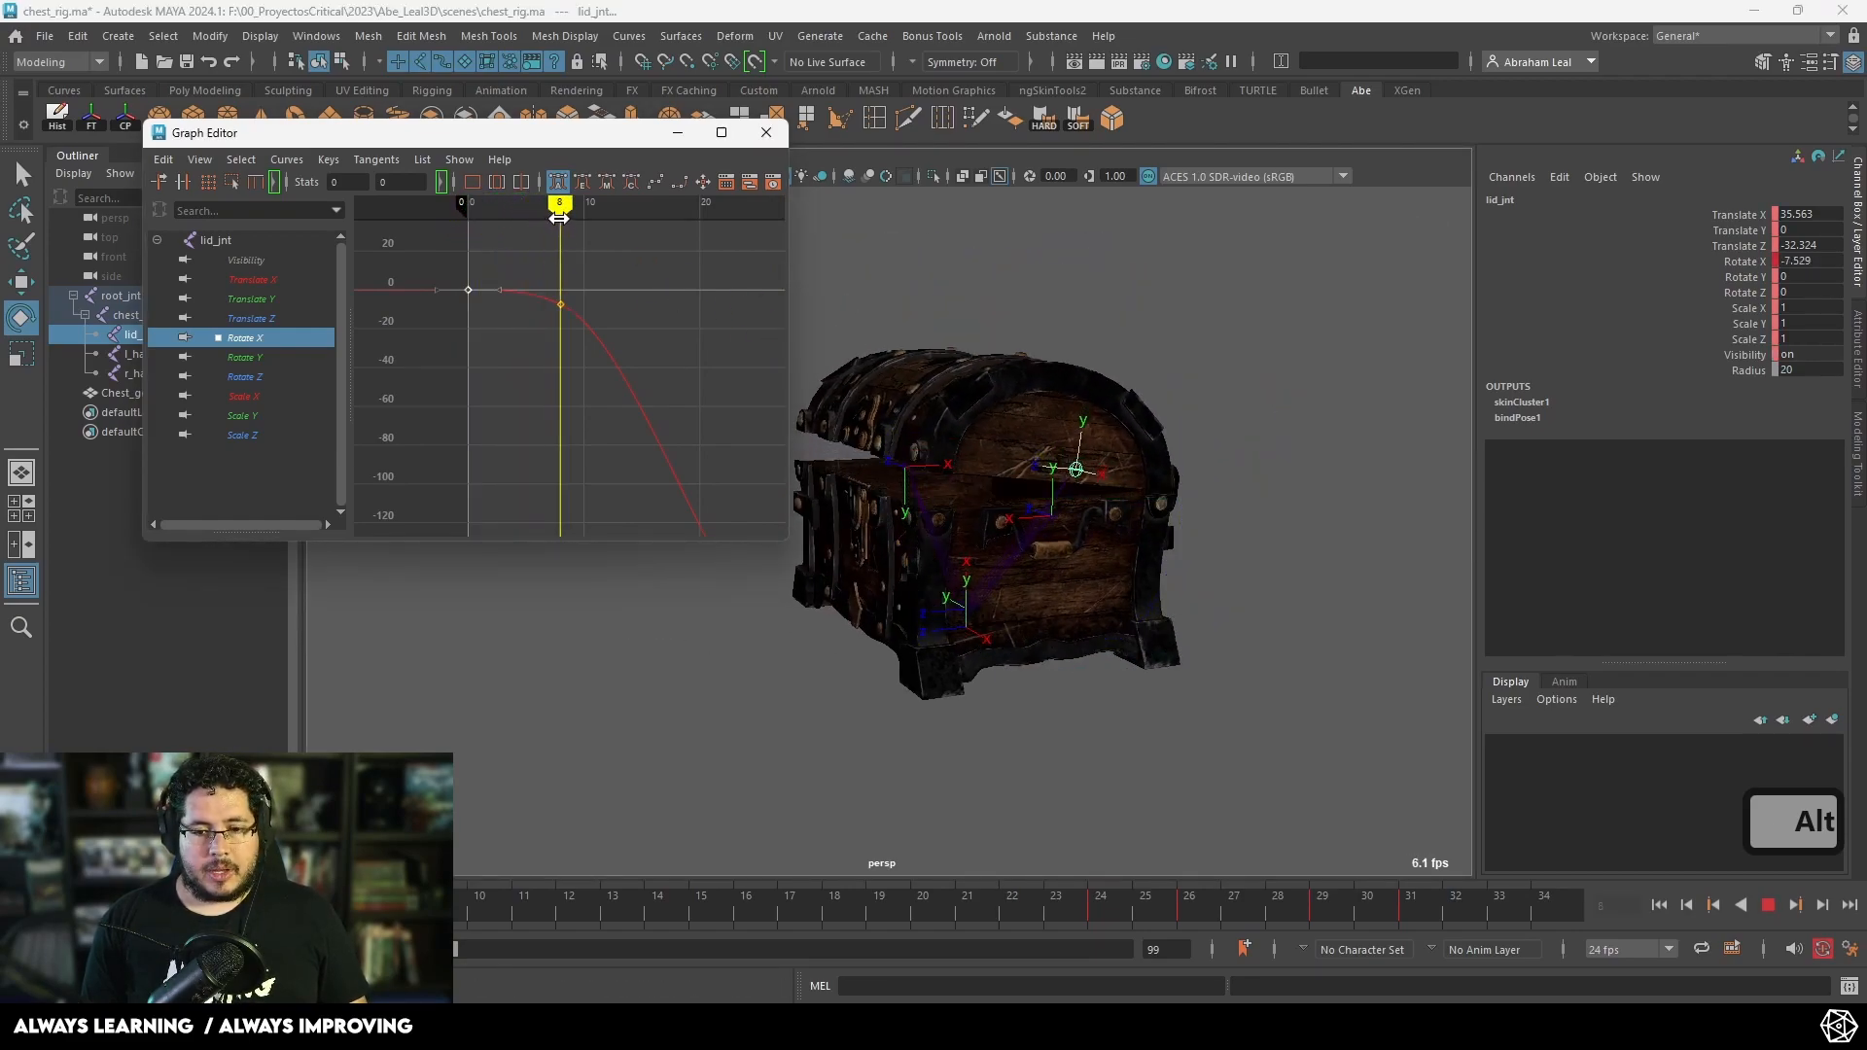
scroll(487, 288, "up", 4)
middle_click_drag(487, 288, 464, 360, "alt")
right_click_drag(624, 353, 511, 255, "alt")
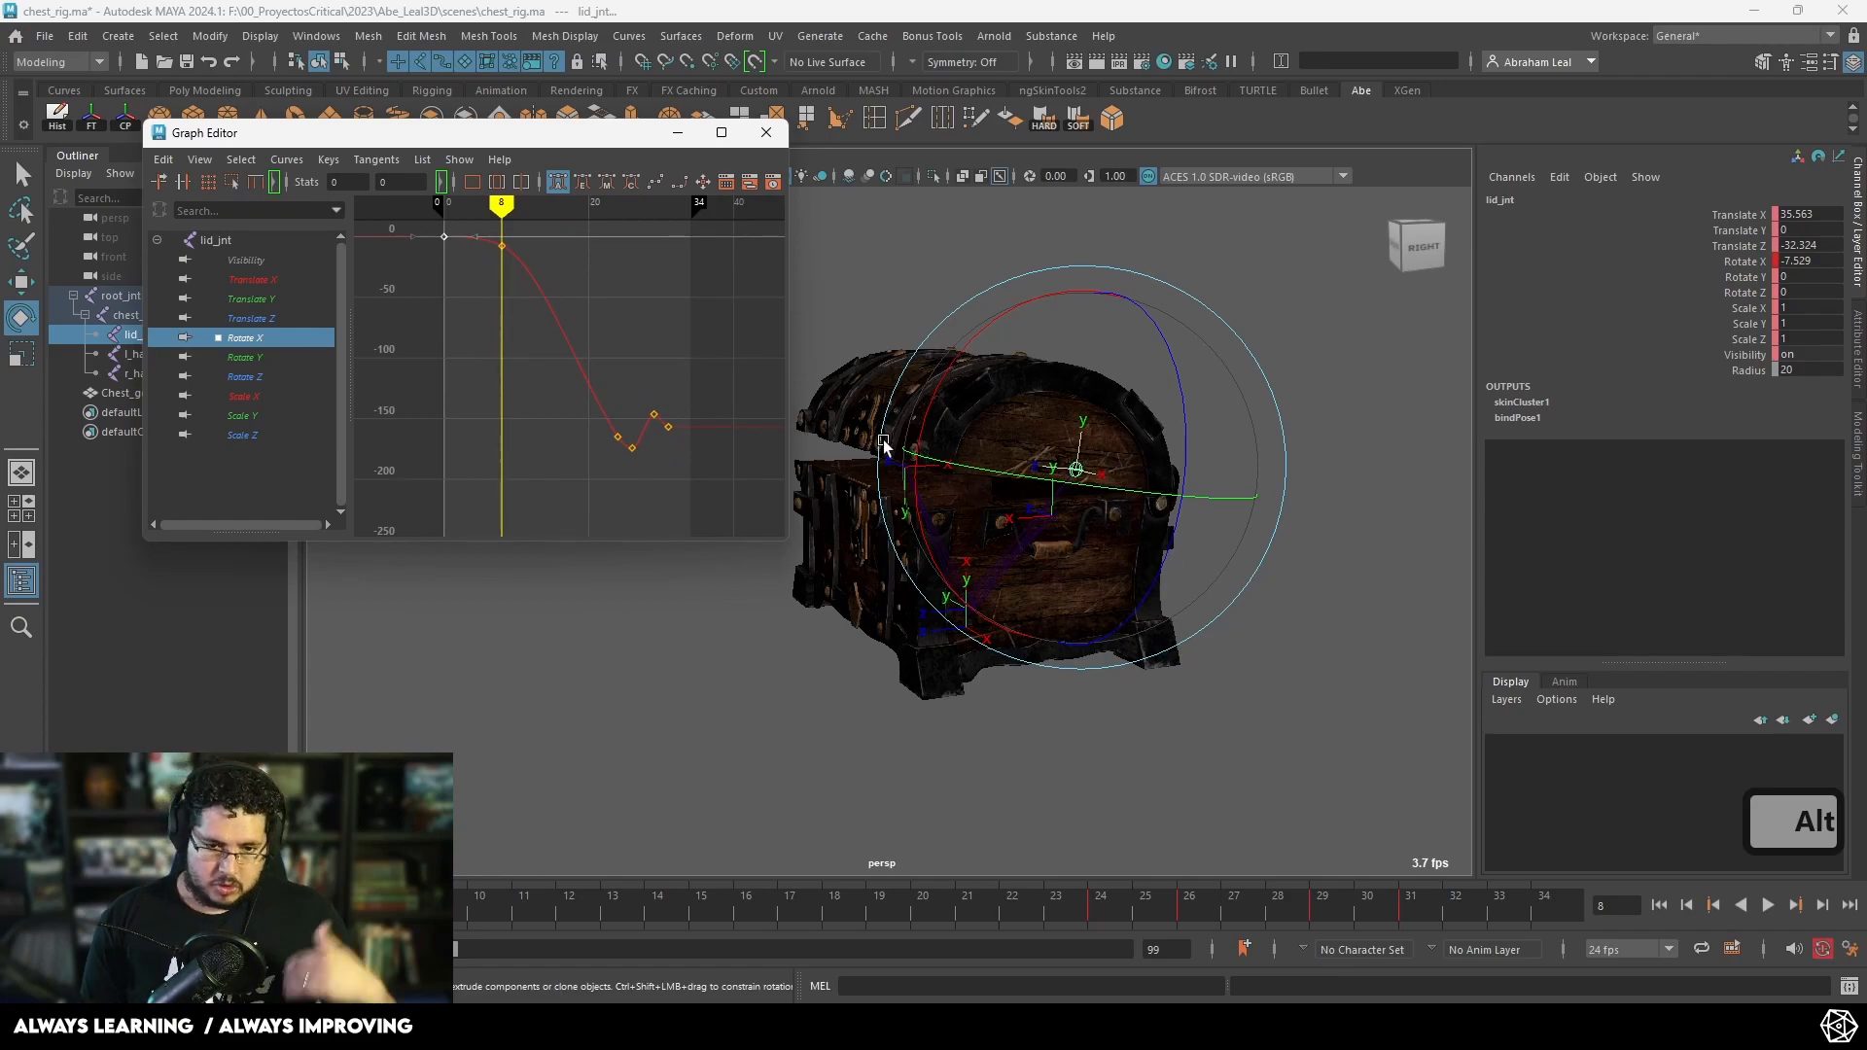
Step: Set linear tangents for the Rotate X segment between the lid keys at frames 0 and 8, widening and repositioning the Graph Editor
middle_click_drag(505, 237, 616, 369, "alt")
right_click_drag(957, 413, 974, 459, "alt")
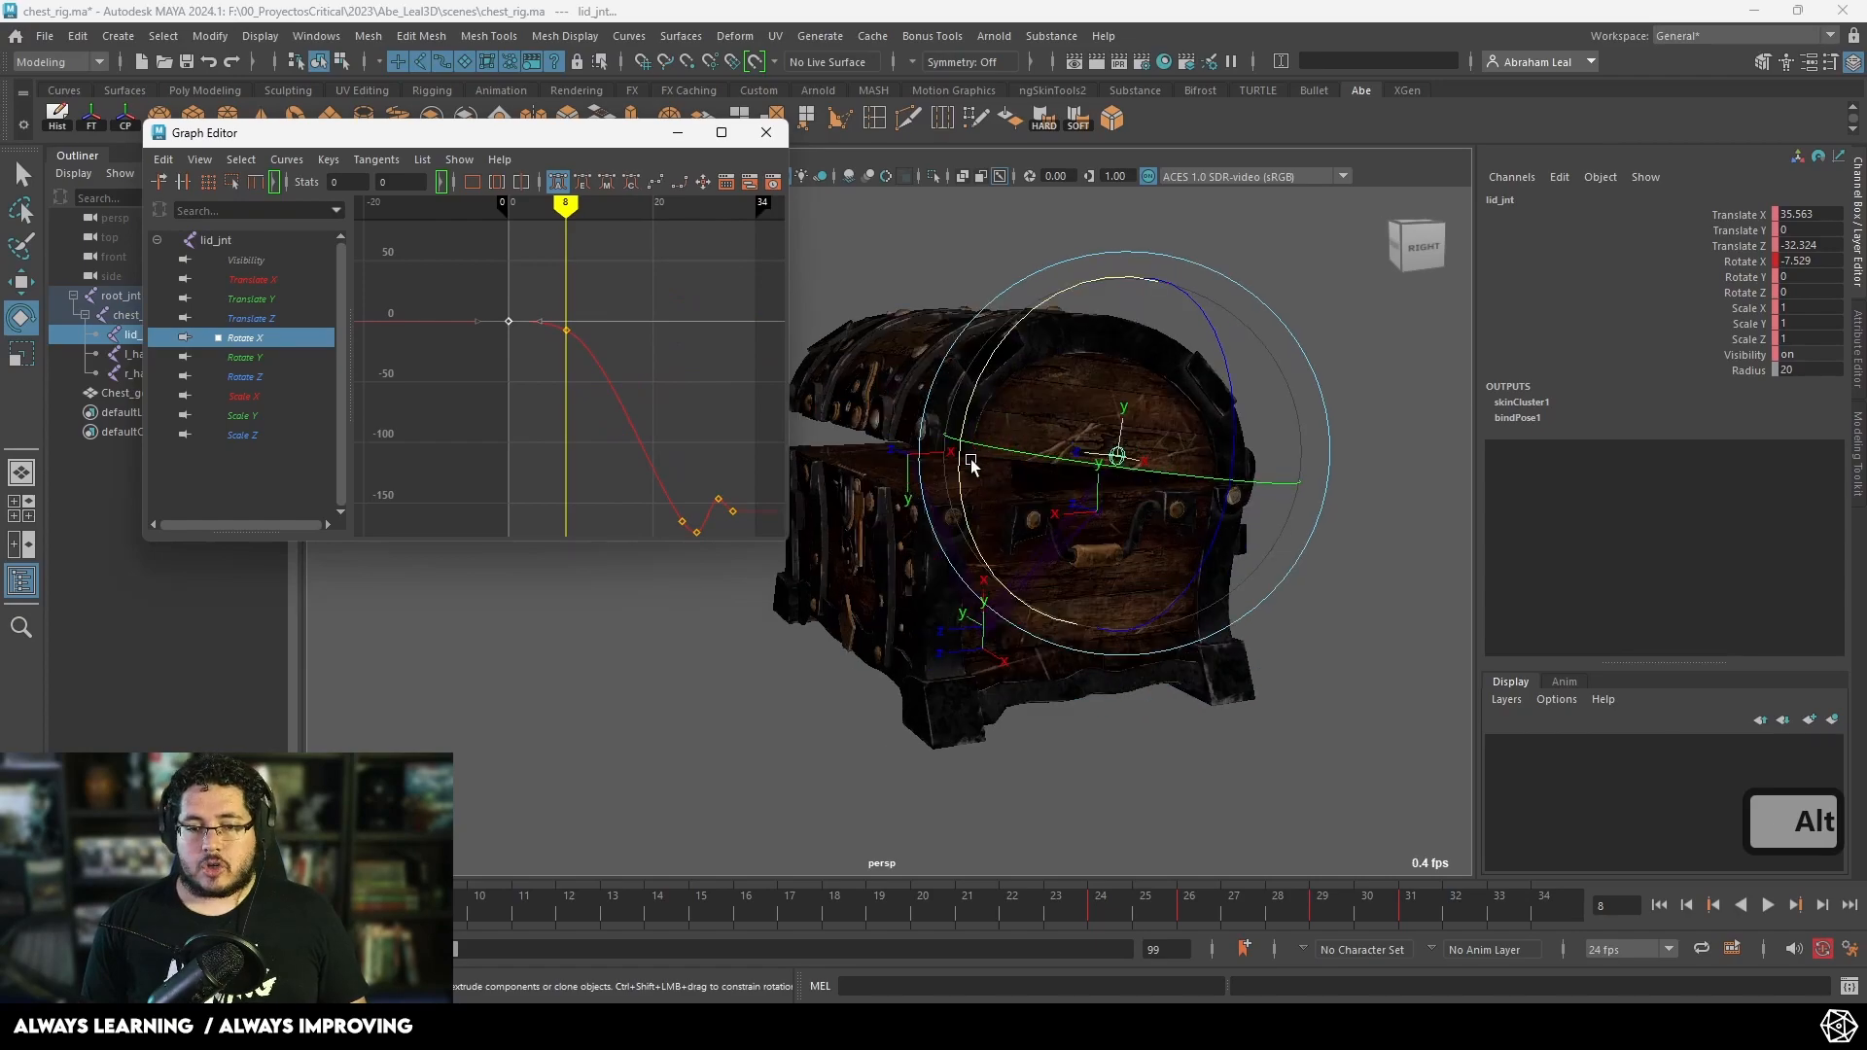
left_click_drag(974, 458, 883, 448, "alt")
left_click_drag(611, 282, 529, 333)
right_click_drag(529, 333, 633, 420, "alt")
left_click_drag(583, 400, 582, 397)
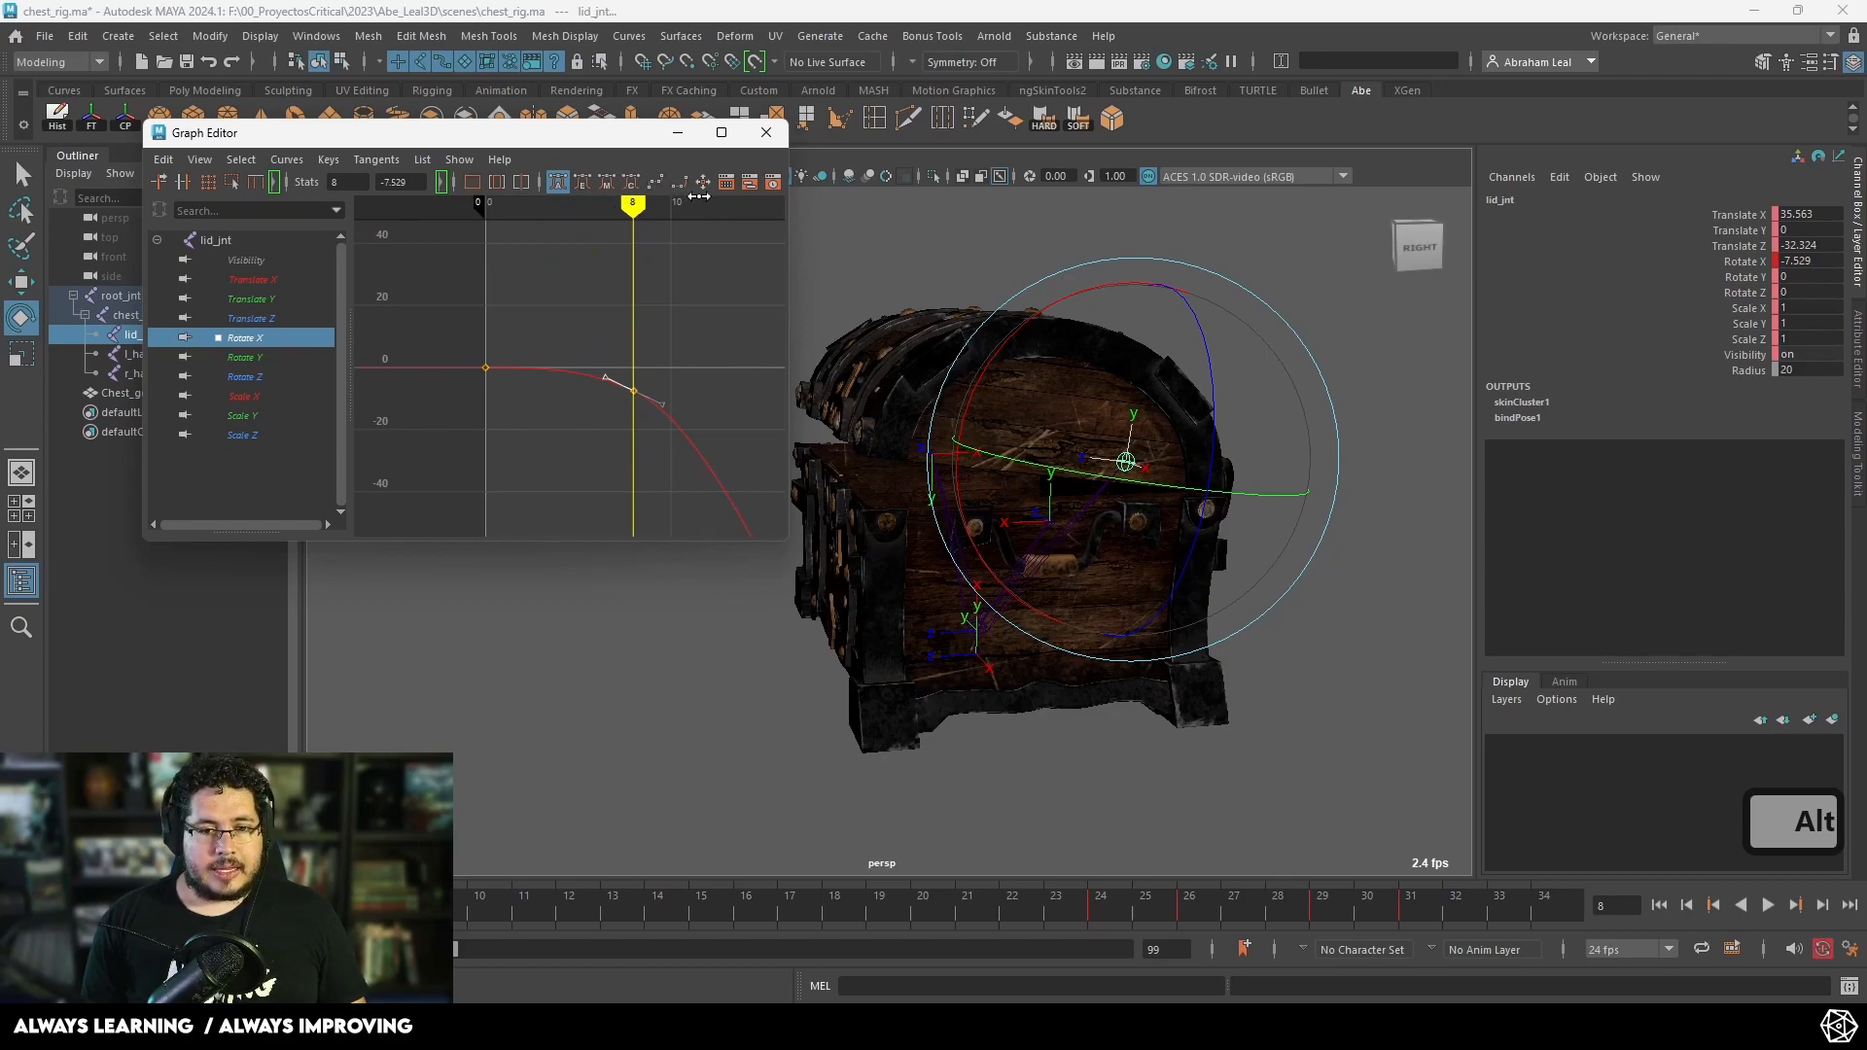
left_click_drag(794, 209, 961, 209)
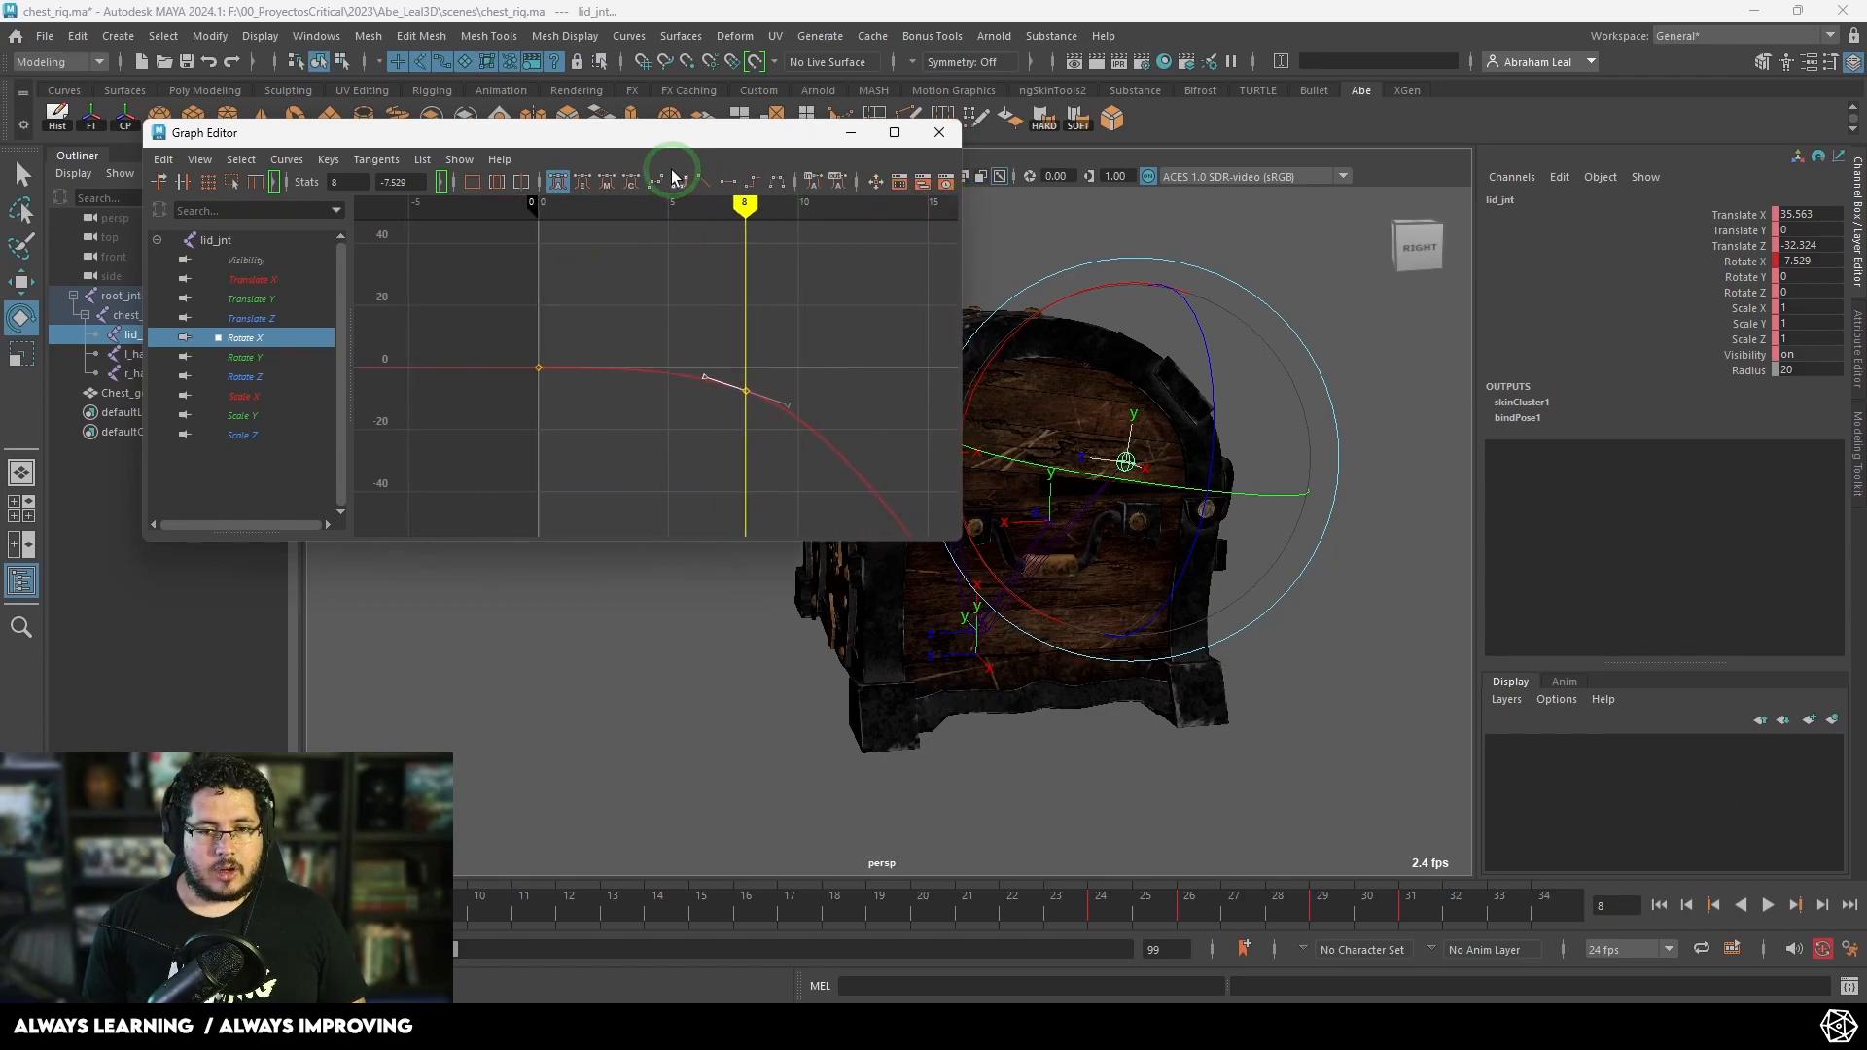
middle_click_drag(631, 293, 570, 264, "alt")
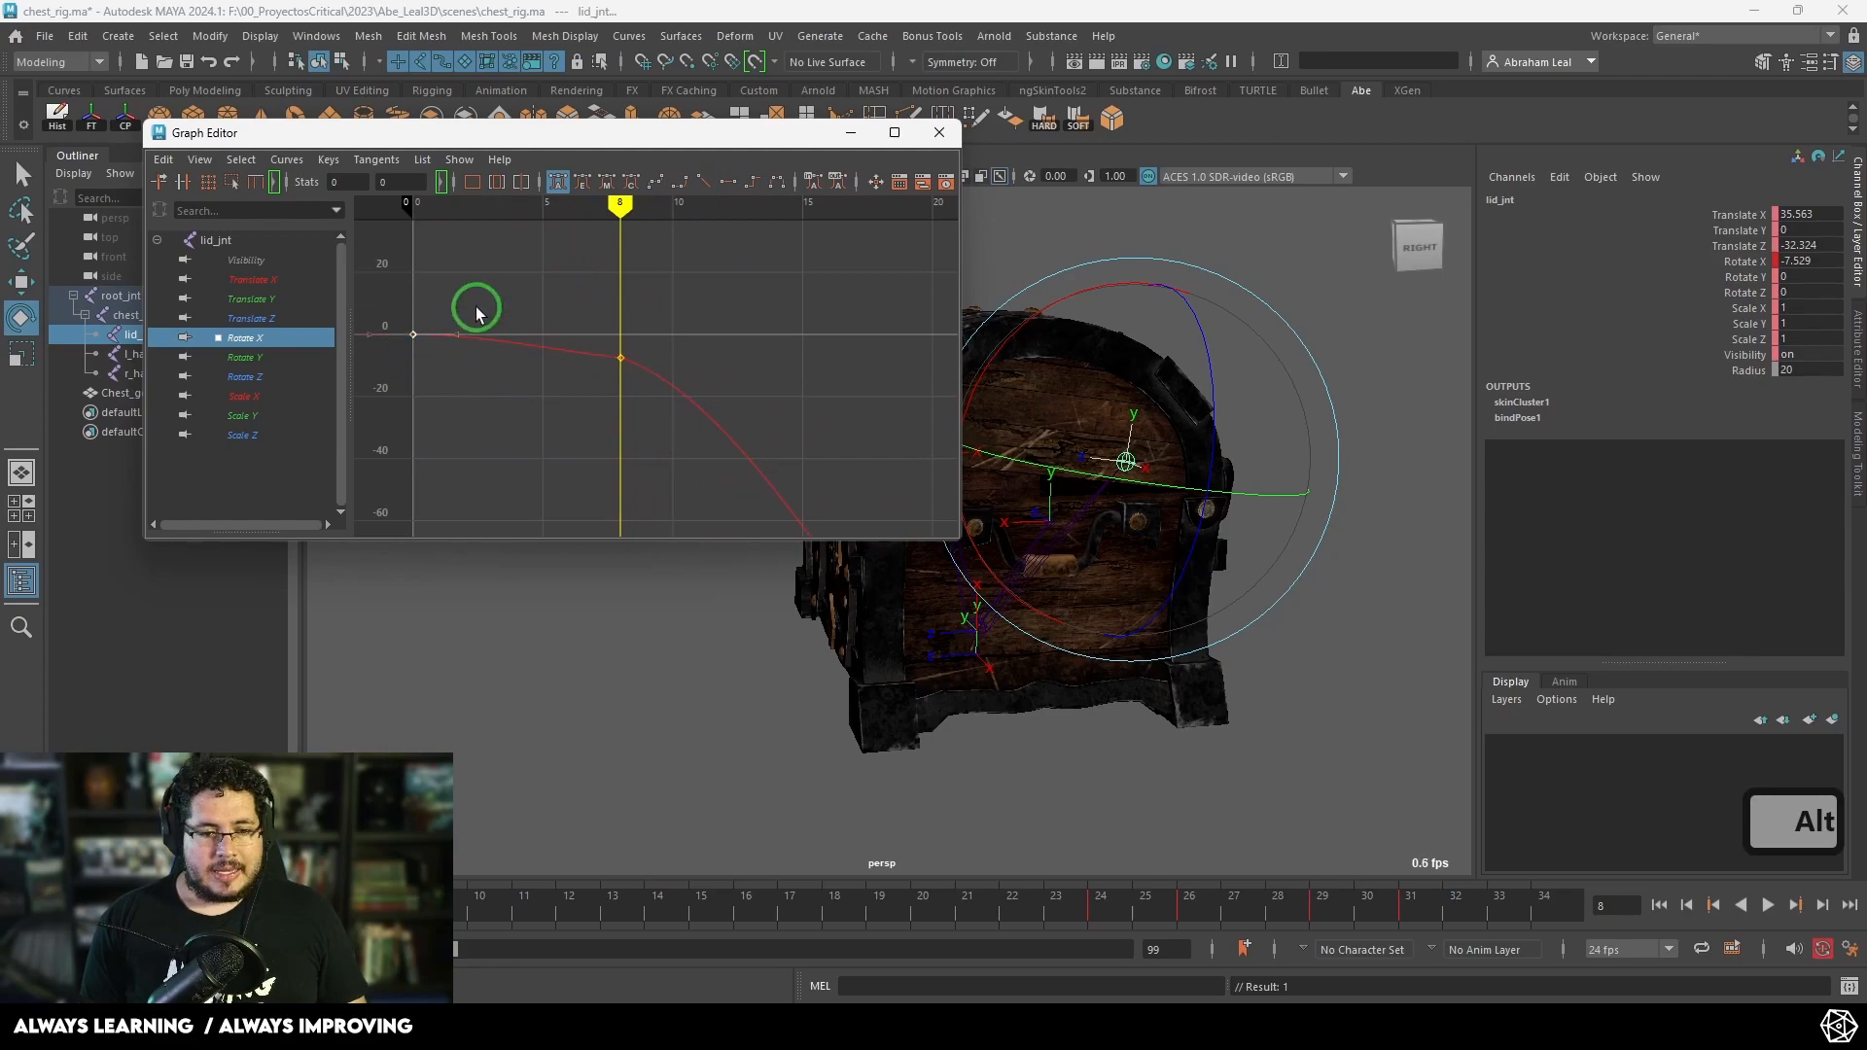
left_click_drag(650, 171, 523, 148)
Step: Play the lid animation from frame 0 to review the linear initial opening from an angled side view
left_click_drag(807, 462, 909, 626, "alt")
key("alt+v")
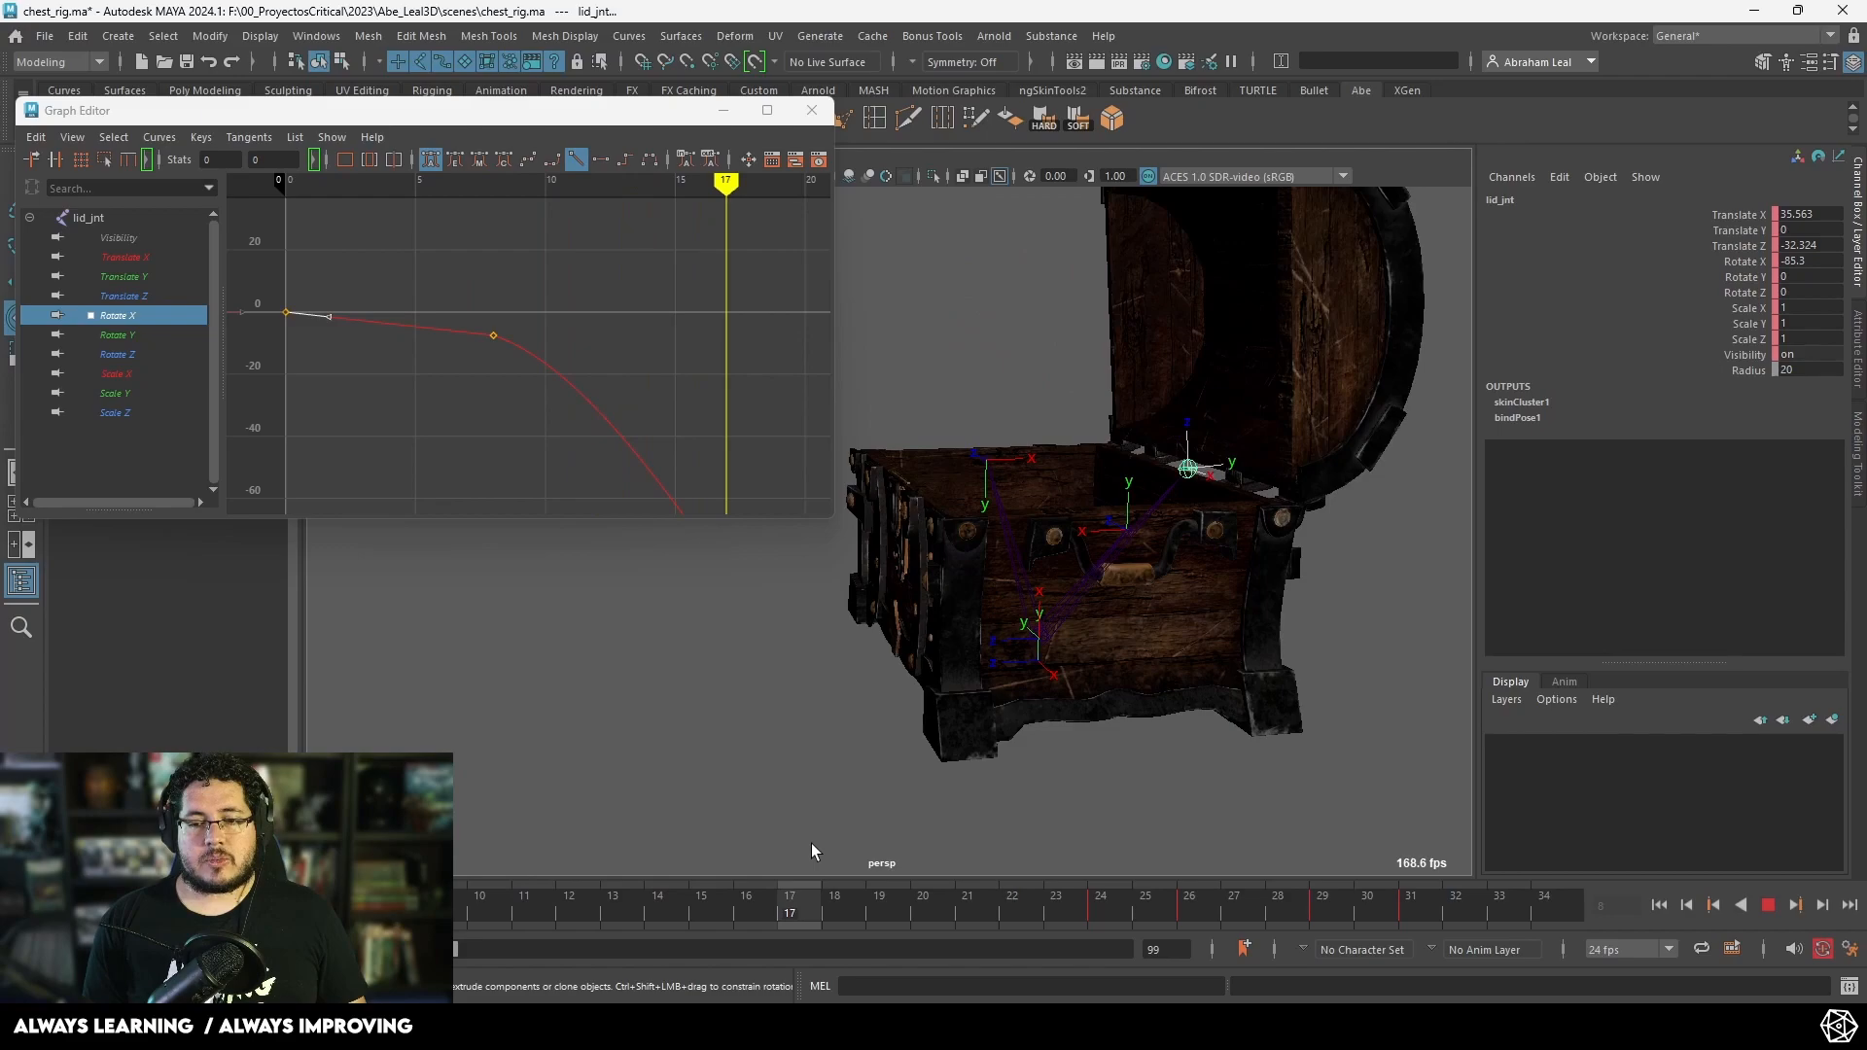
left_click_drag(1036, 860, 39, 880)
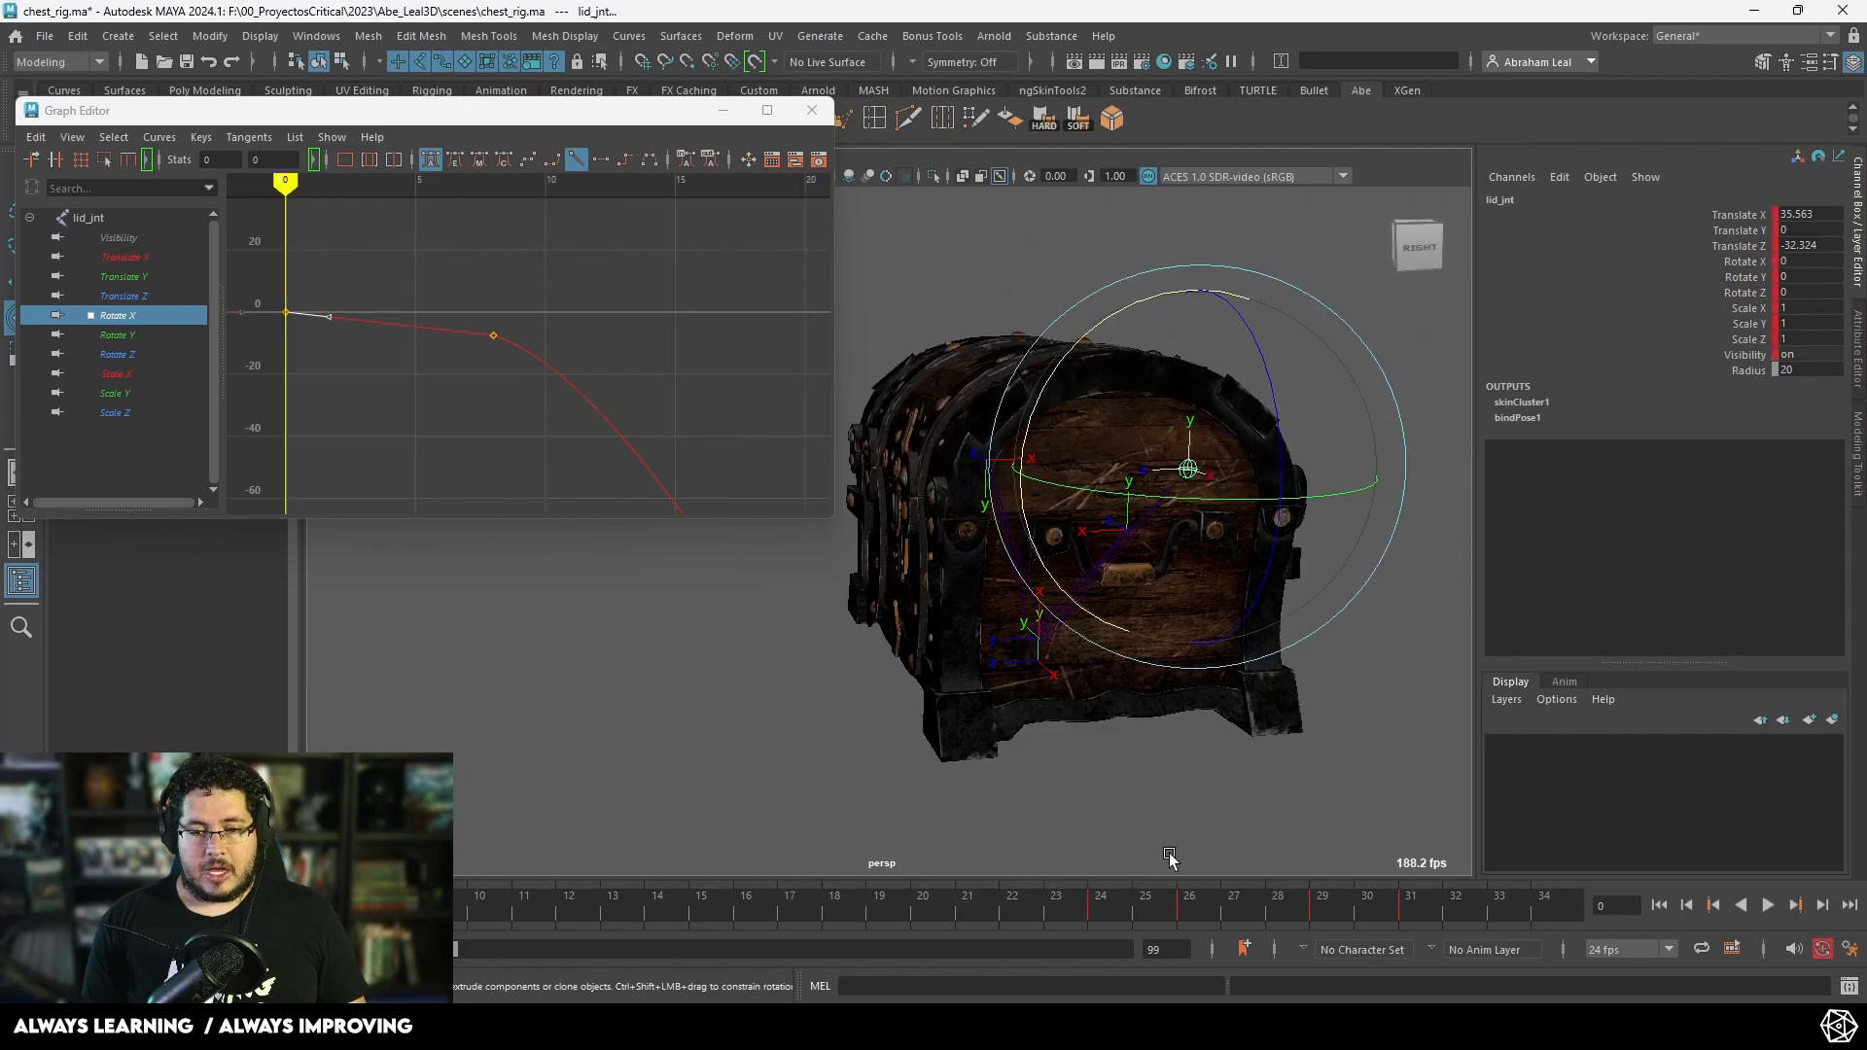
left_click_drag(853, 701, 1021, 642, "alt")
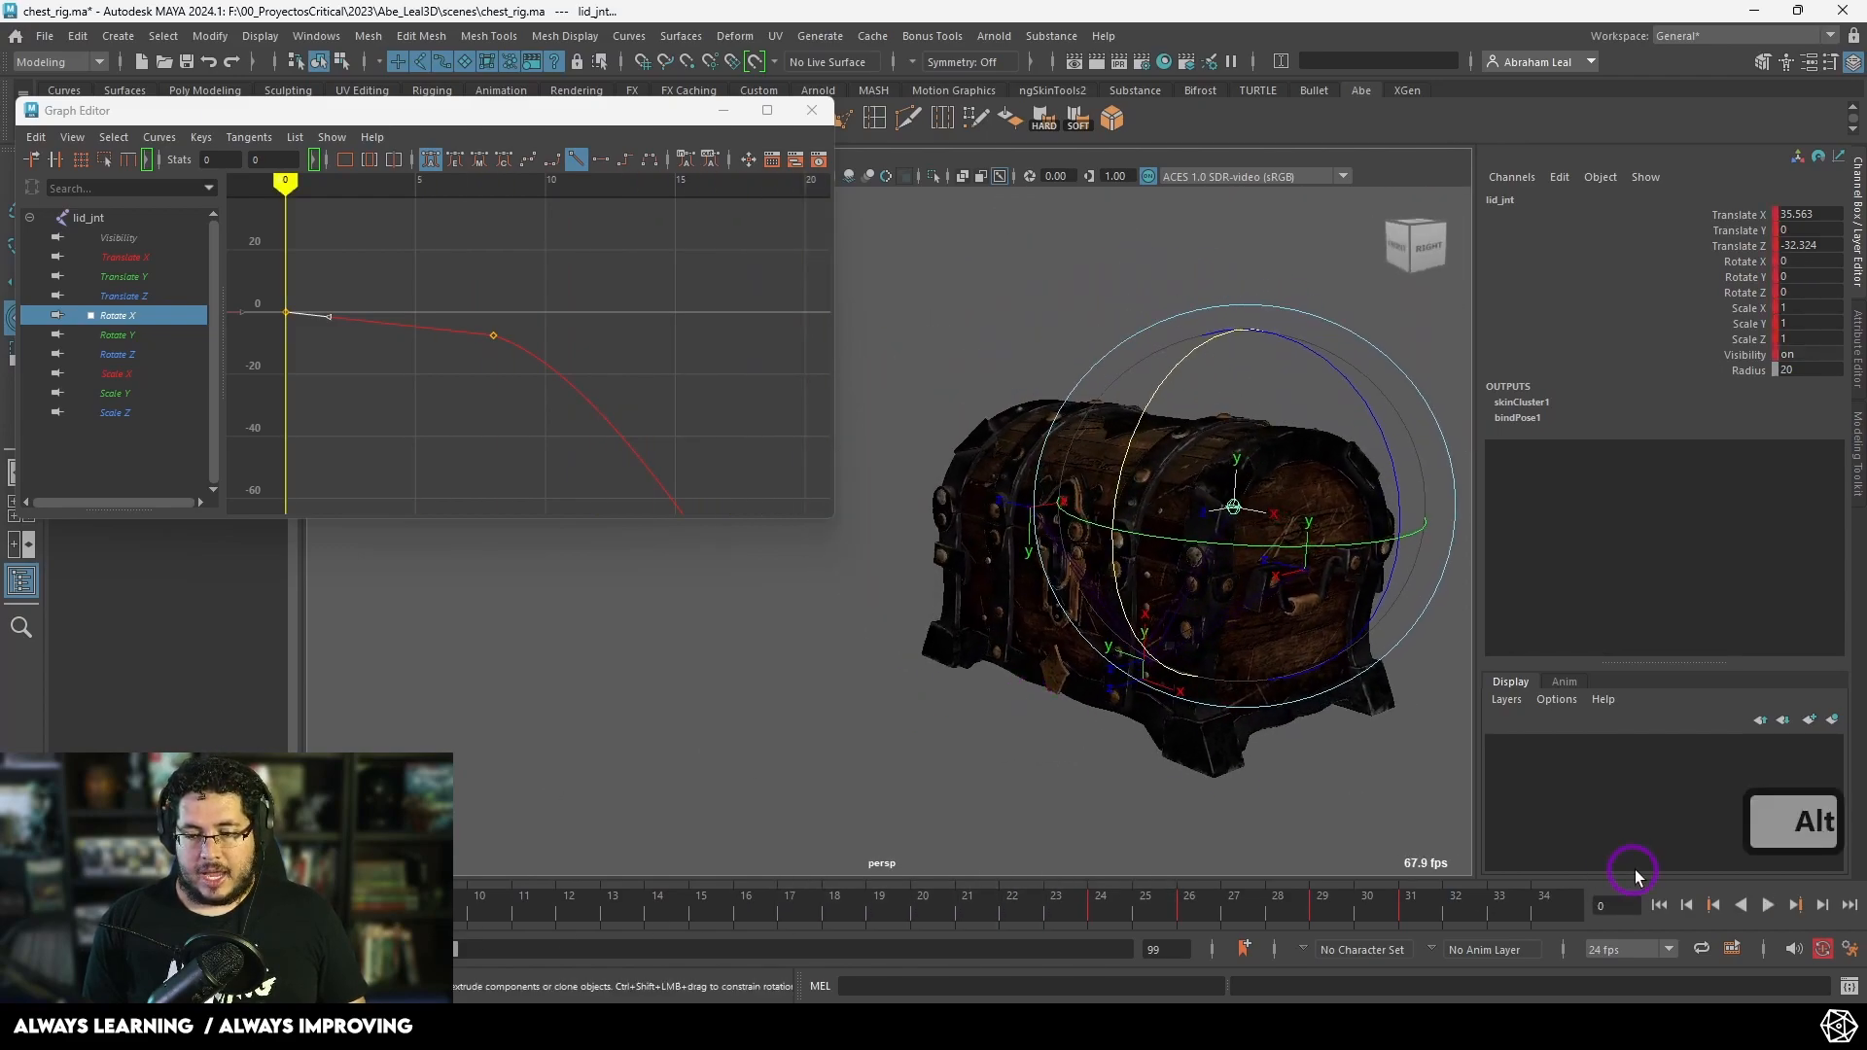
left_click(1767, 905)
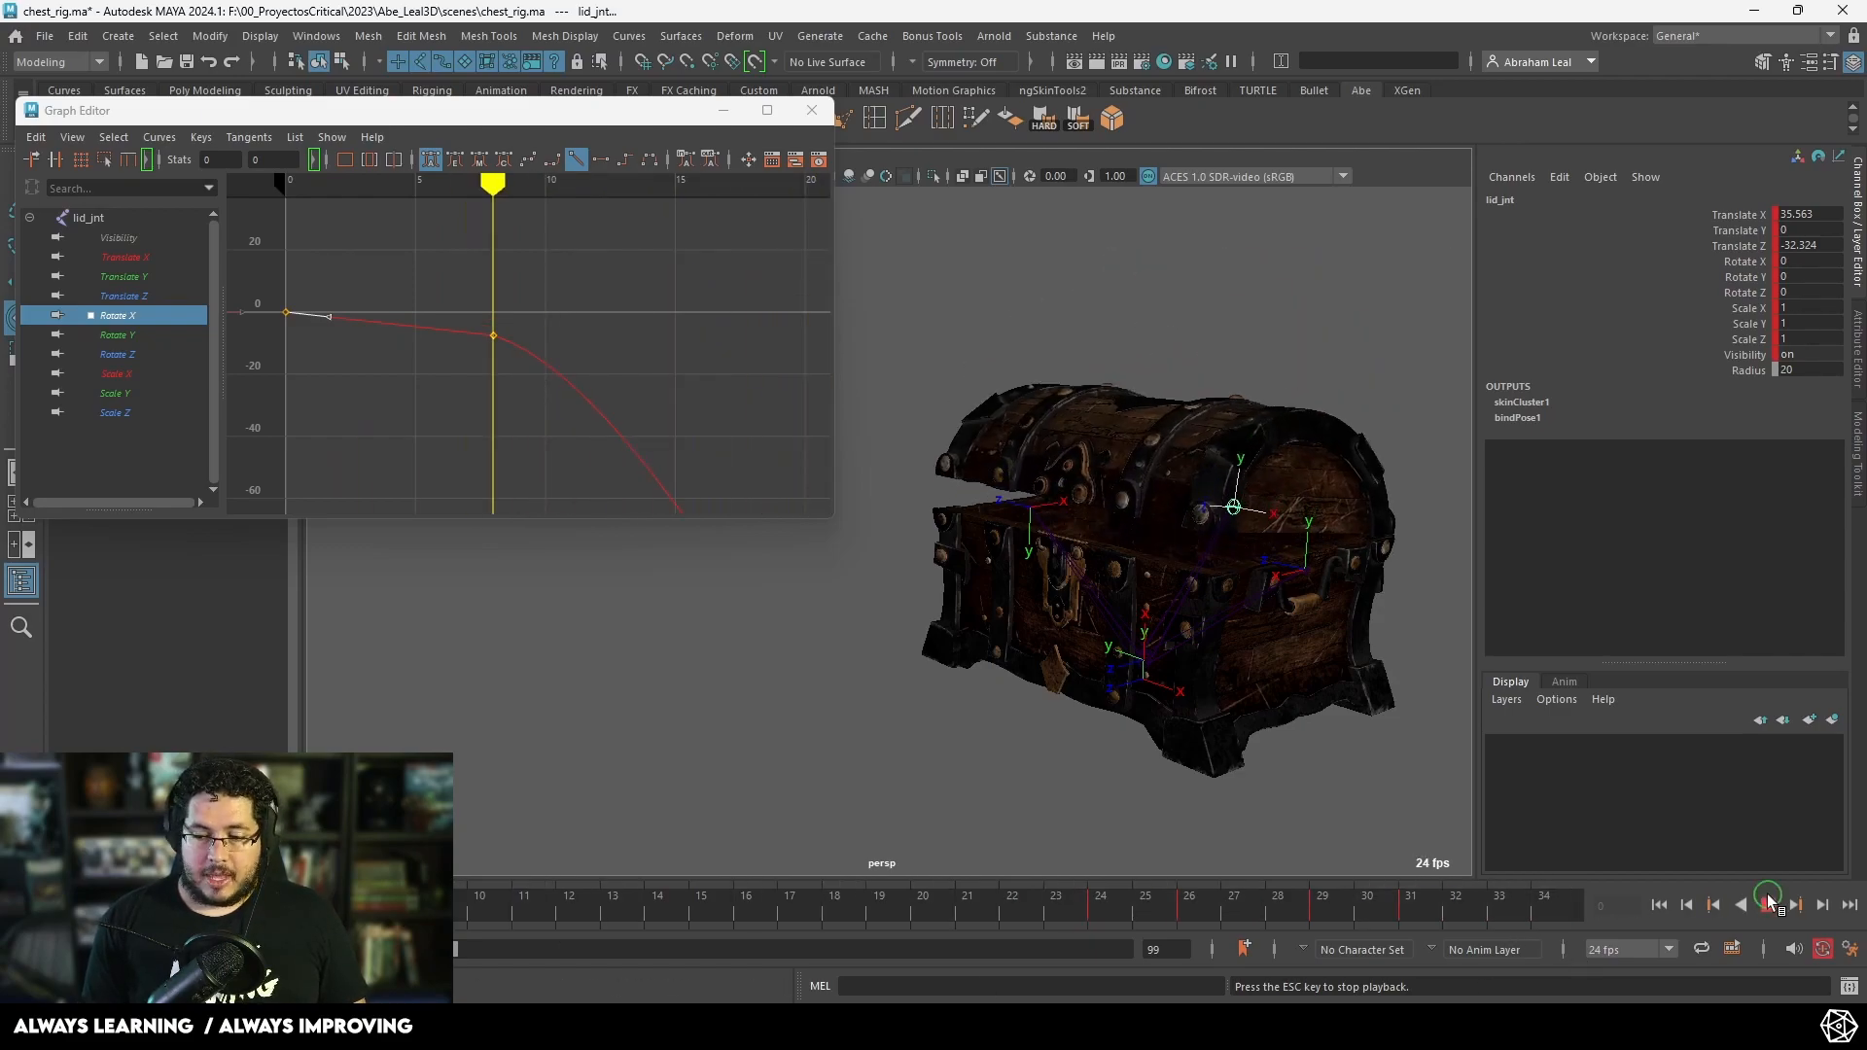
key("Escape")
Step: Hold the lid's slightly open pose from frame 8 by keying the same pose at frame 12
key("comma")
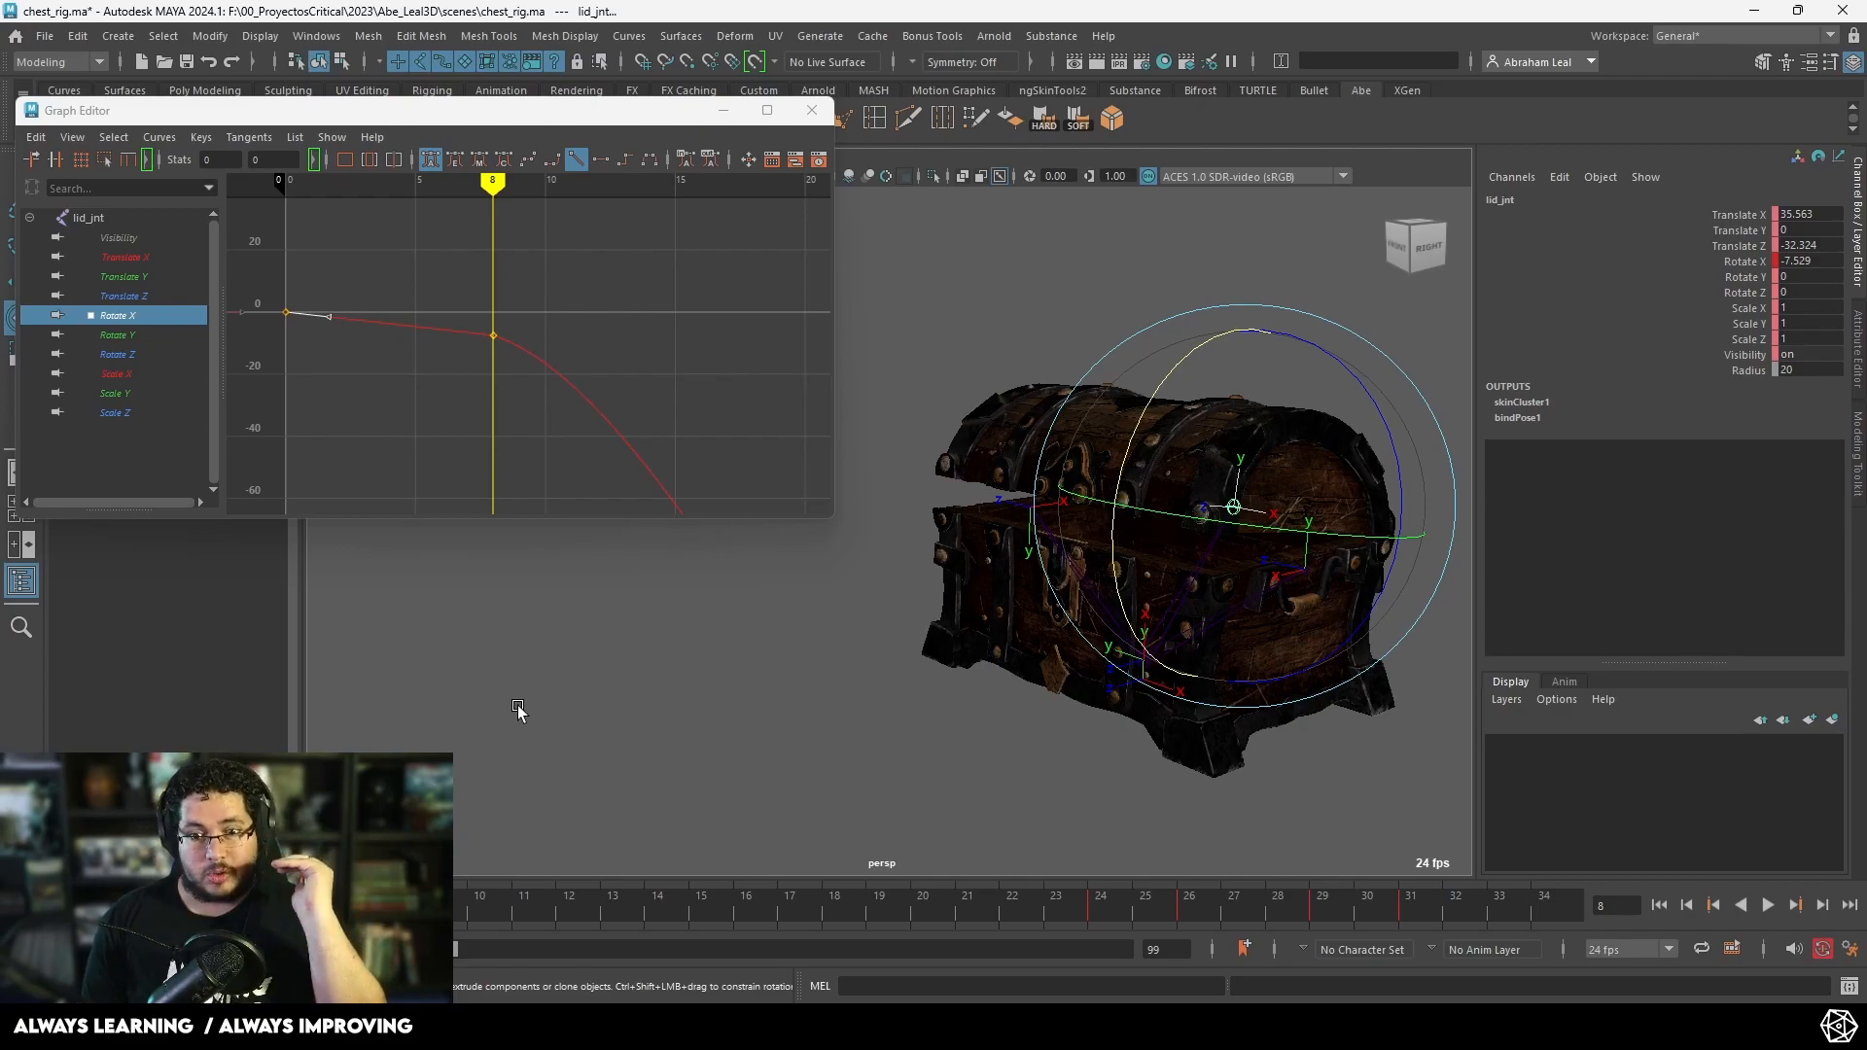
left_click_drag(476, 907, 390, 909)
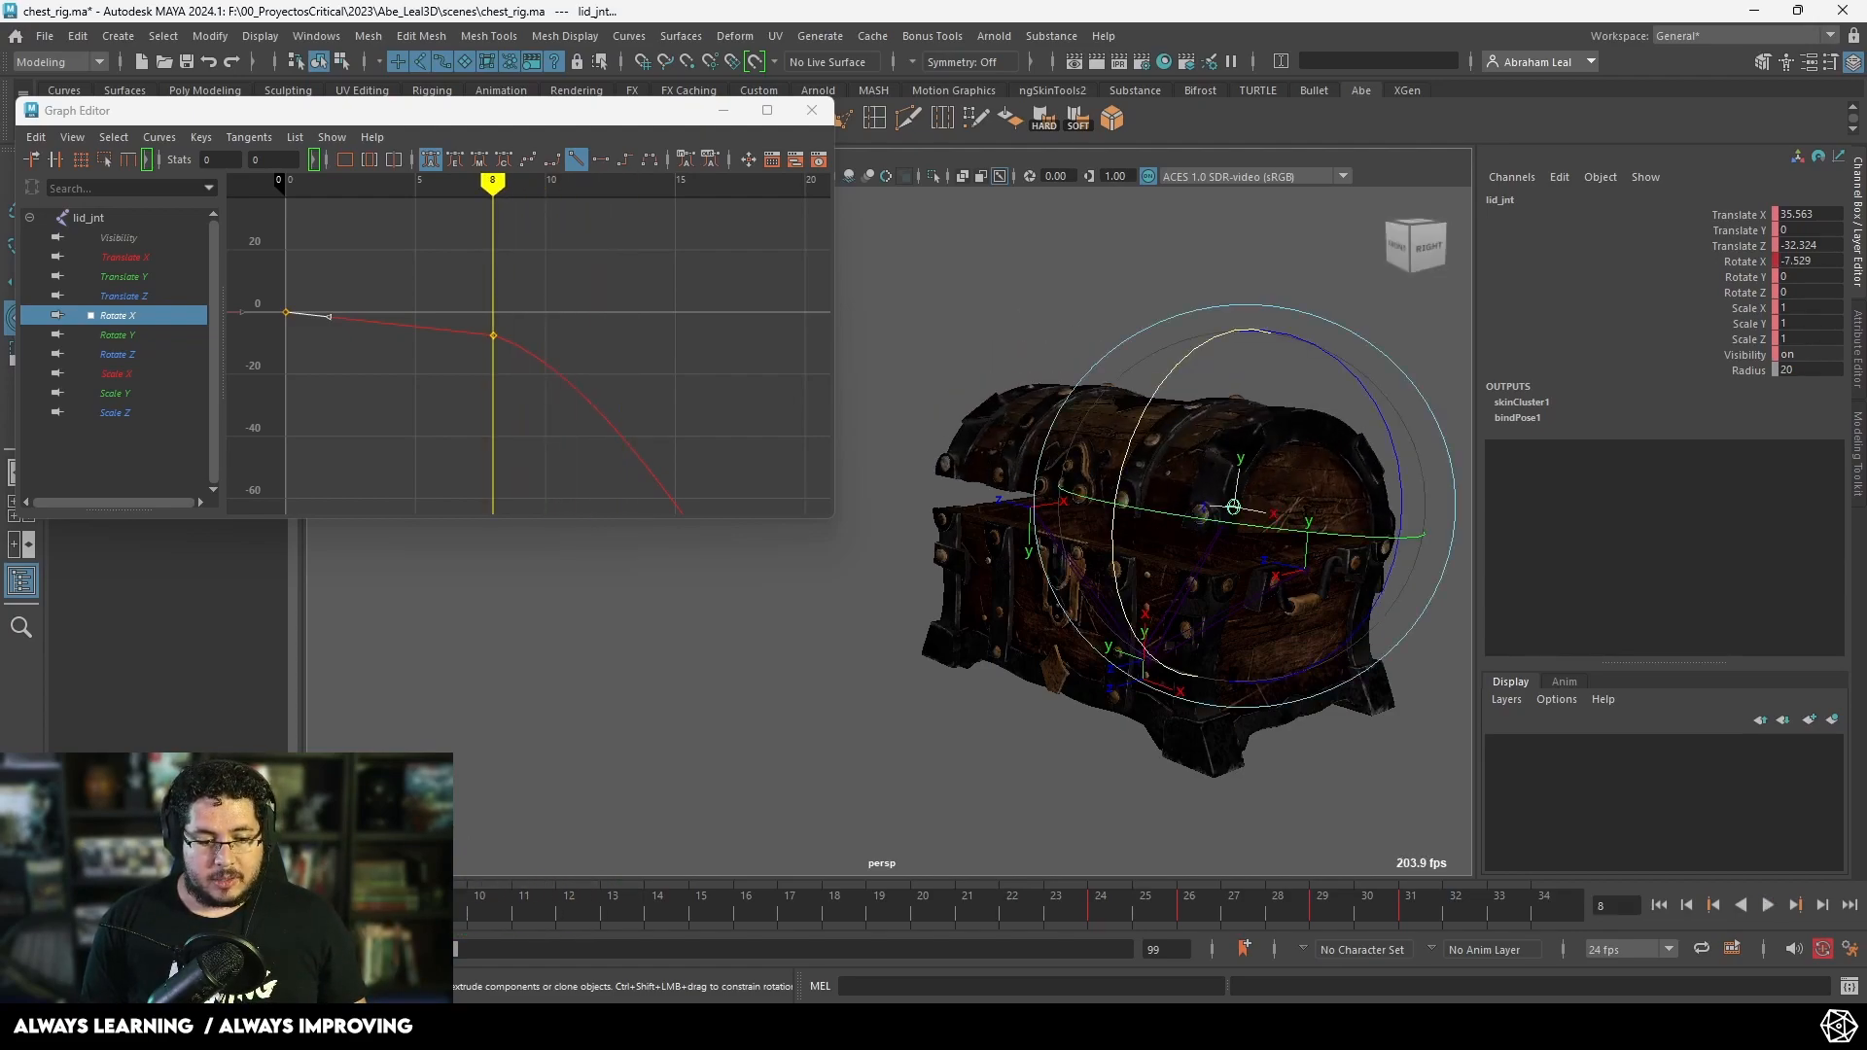
left_click(584, 910)
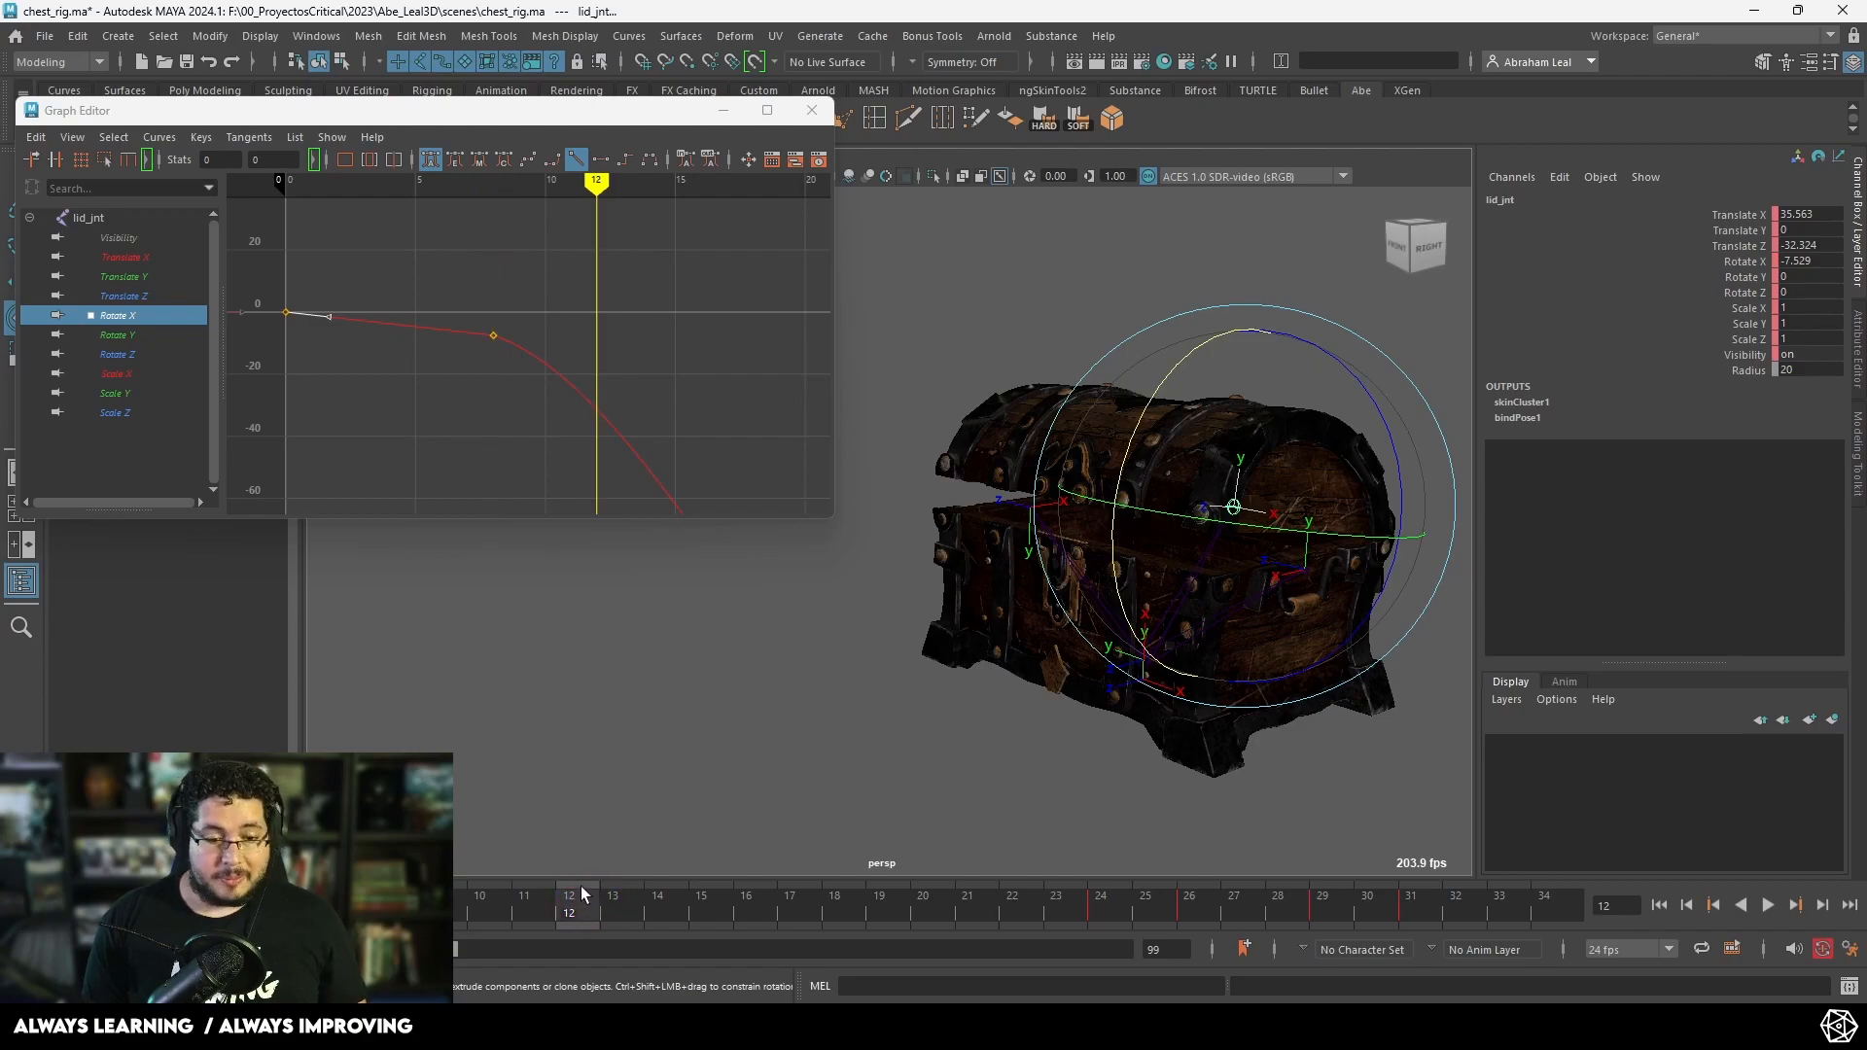
scroll(518, 378, "up", 3)
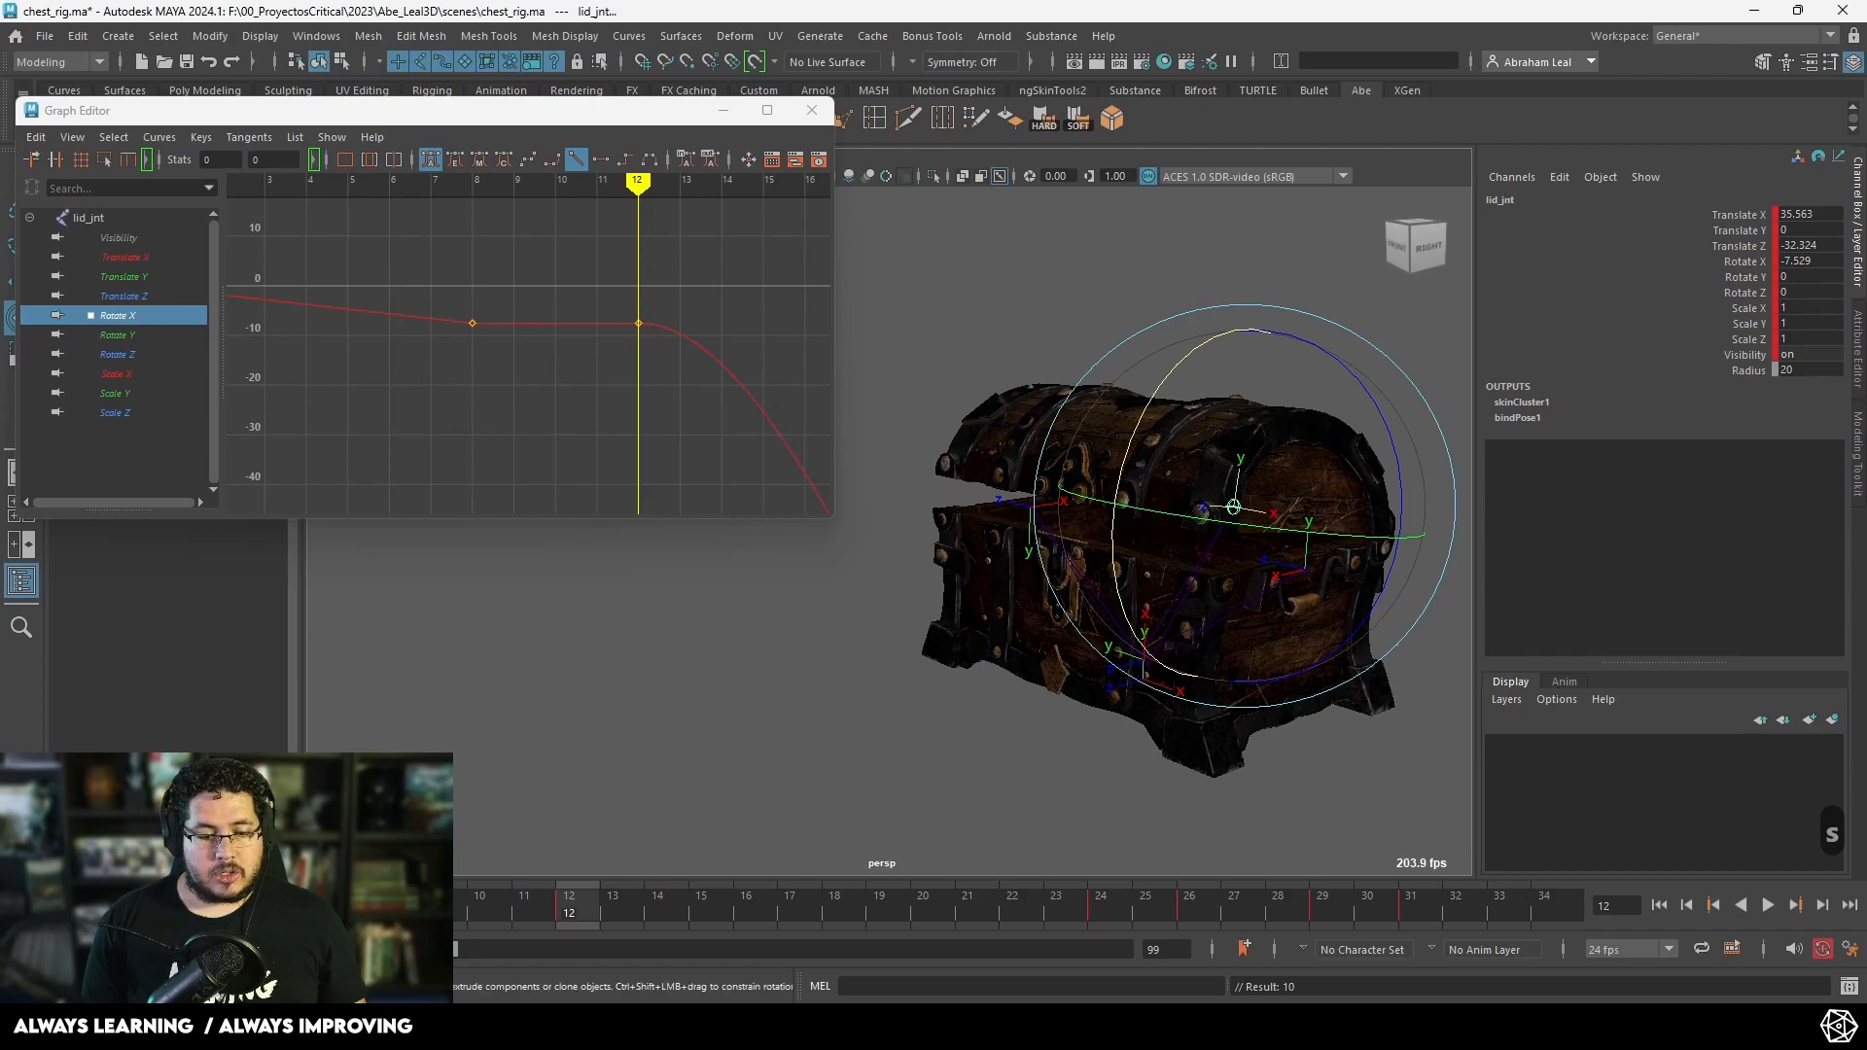
Step: Deselect the lid joint and play the animation from frame 0 to review the hold from the chest's front
key("alt+v")
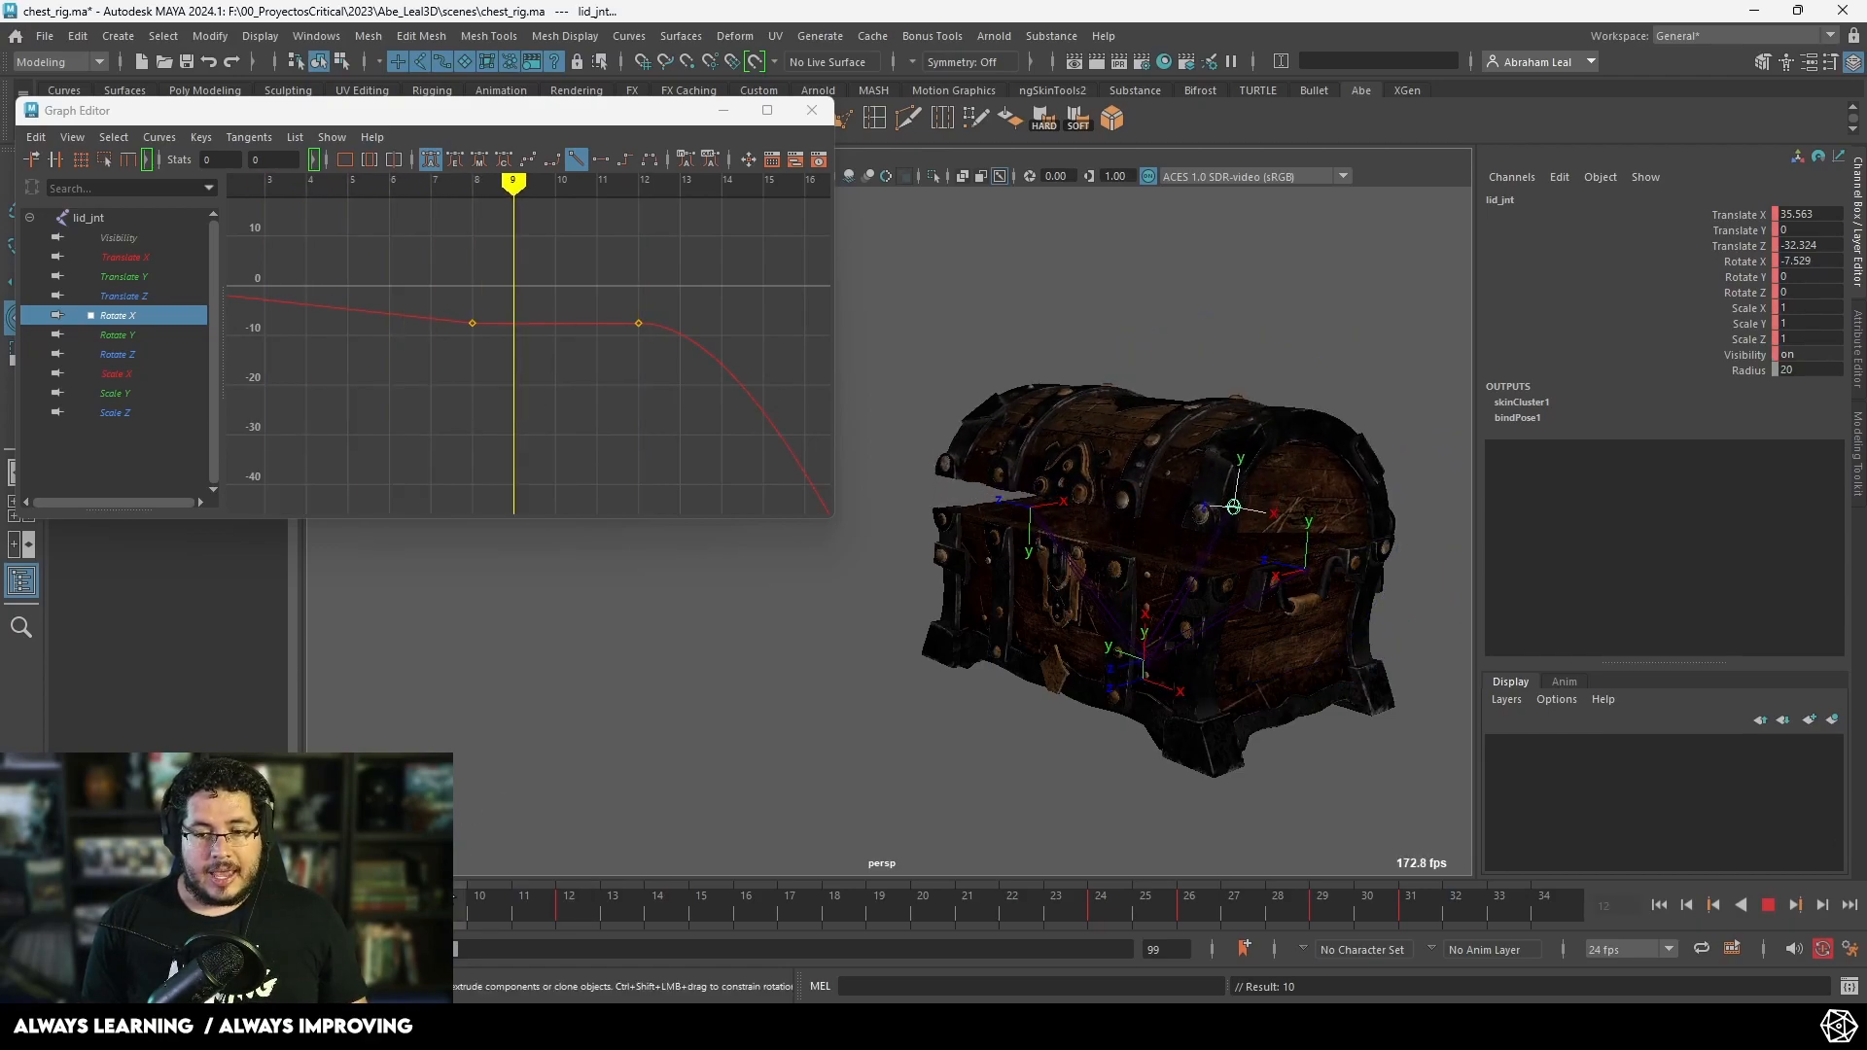
left_click(570, 899)
scroll(730, 815, "down", 5)
left_click_drag(574, 911, 39, 880)
left_click(1362, 775)
left_click_drag(1362, 825, 1481, 797, "alt")
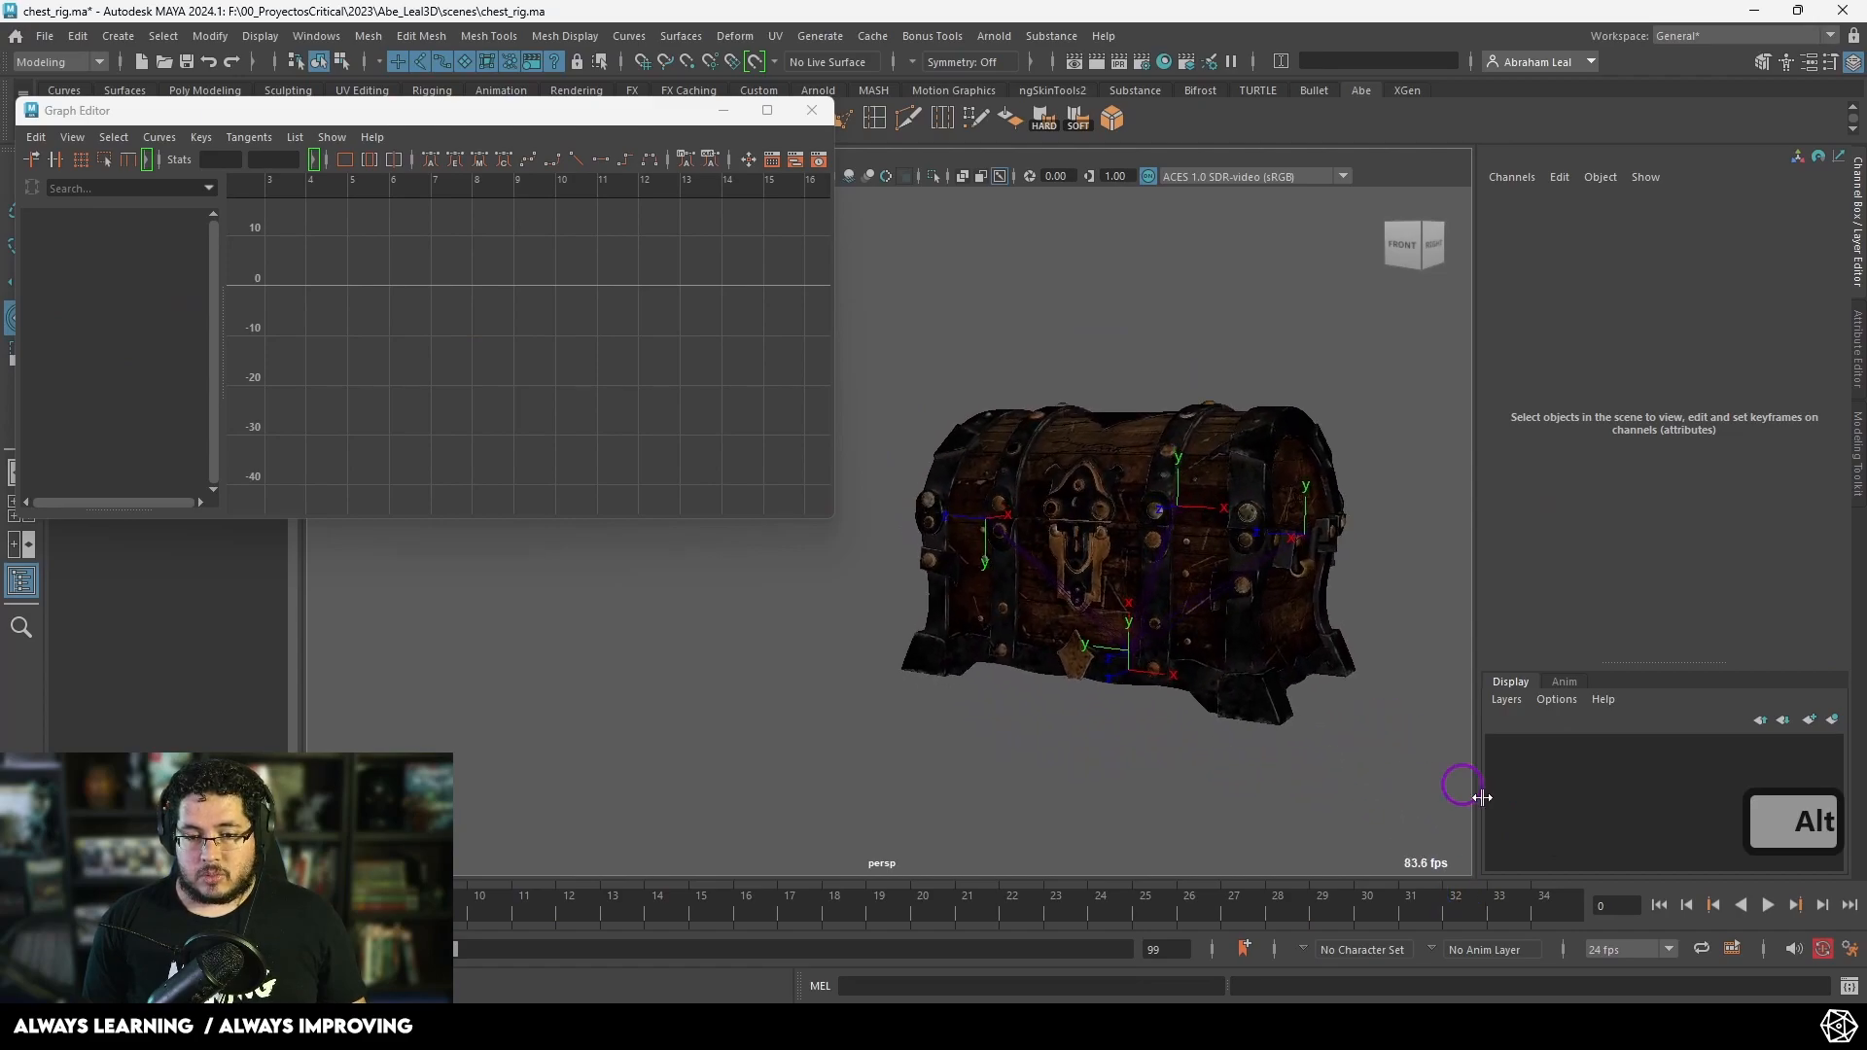
left_click(1769, 906)
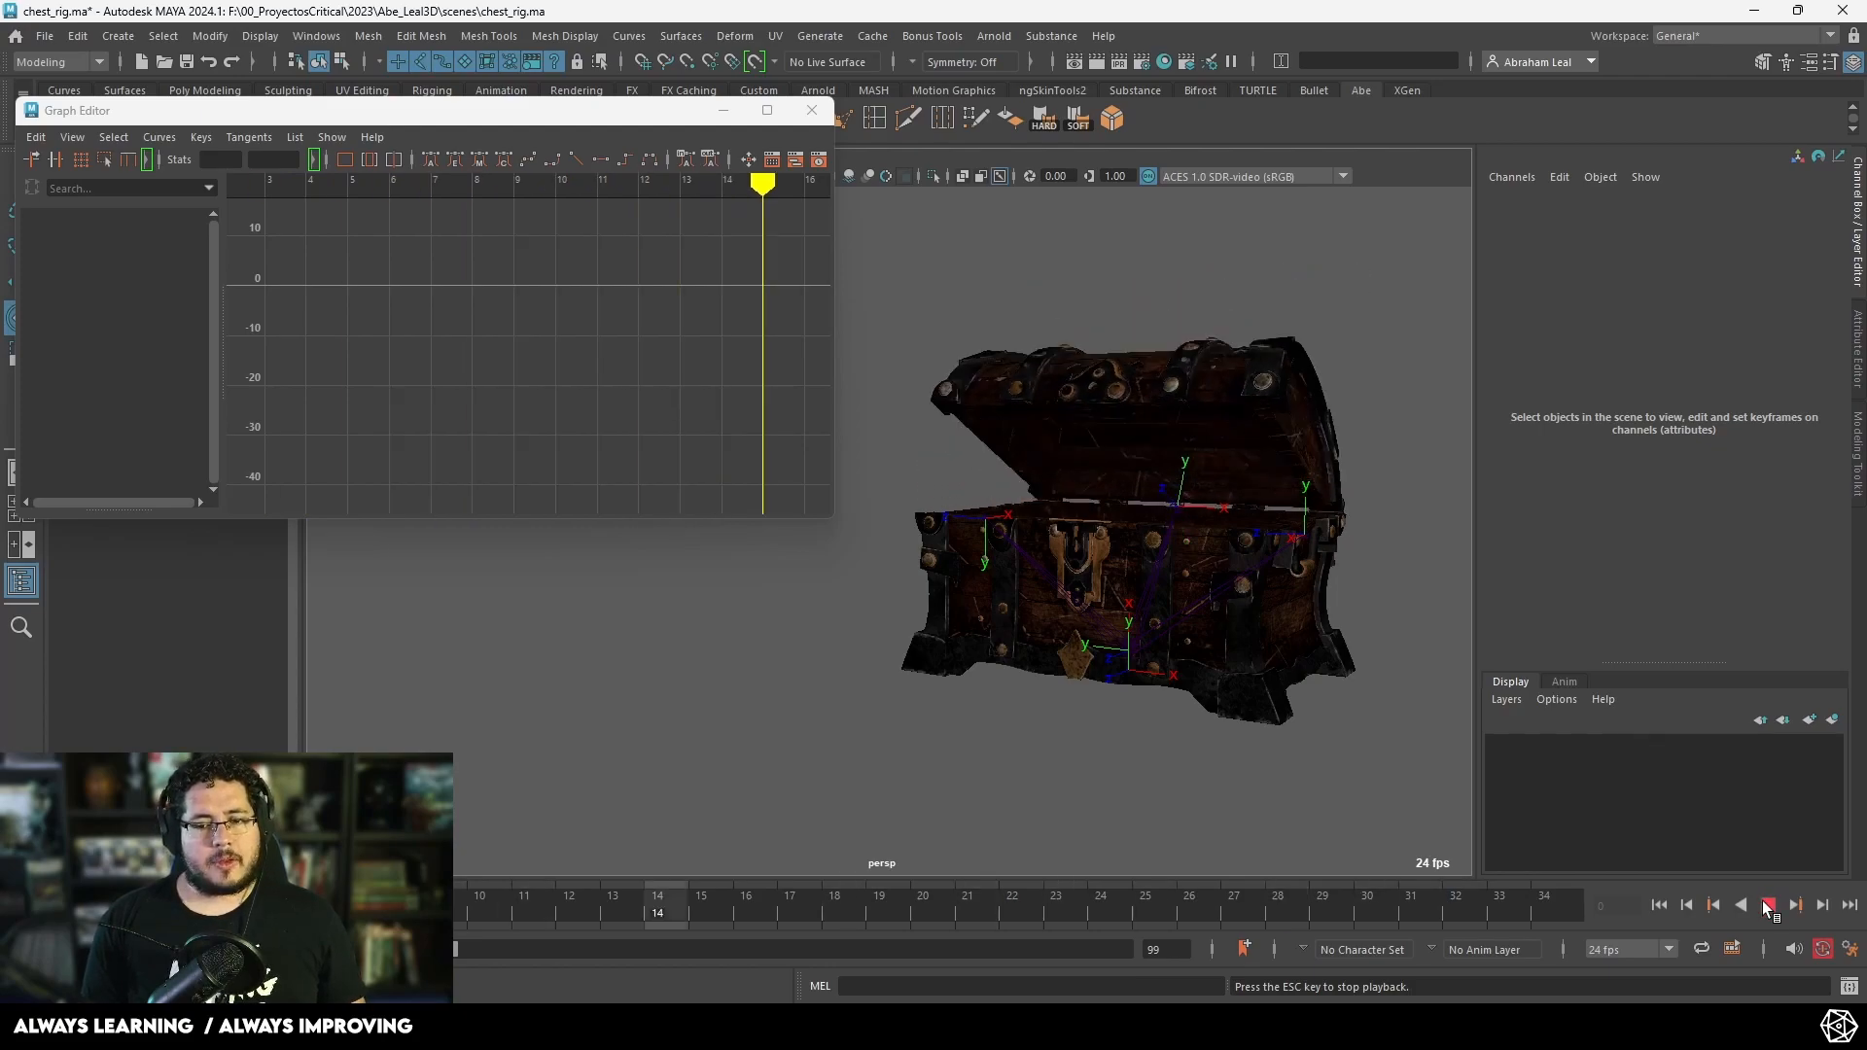
Step: Select the lid joint and compress its opening and hold keys so they fall on frames 3 and 5
left_click(904, 502)
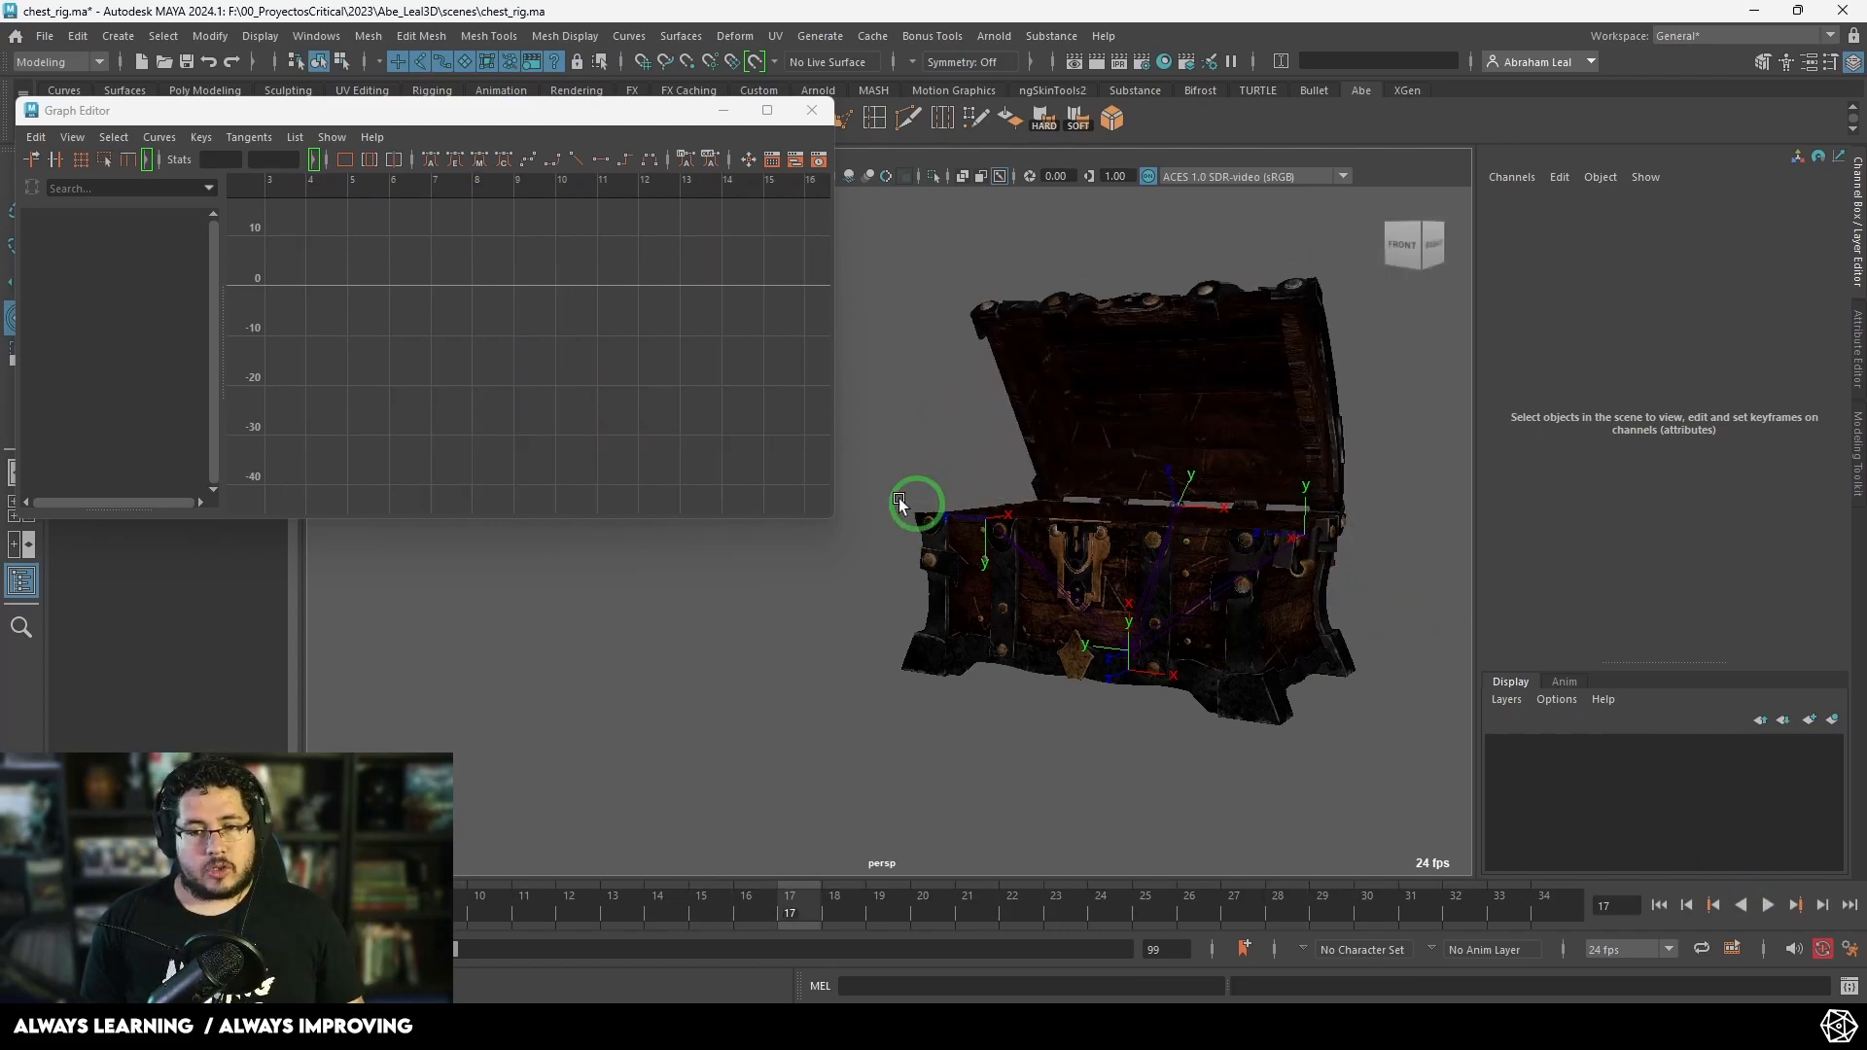
left_click(1181, 501)
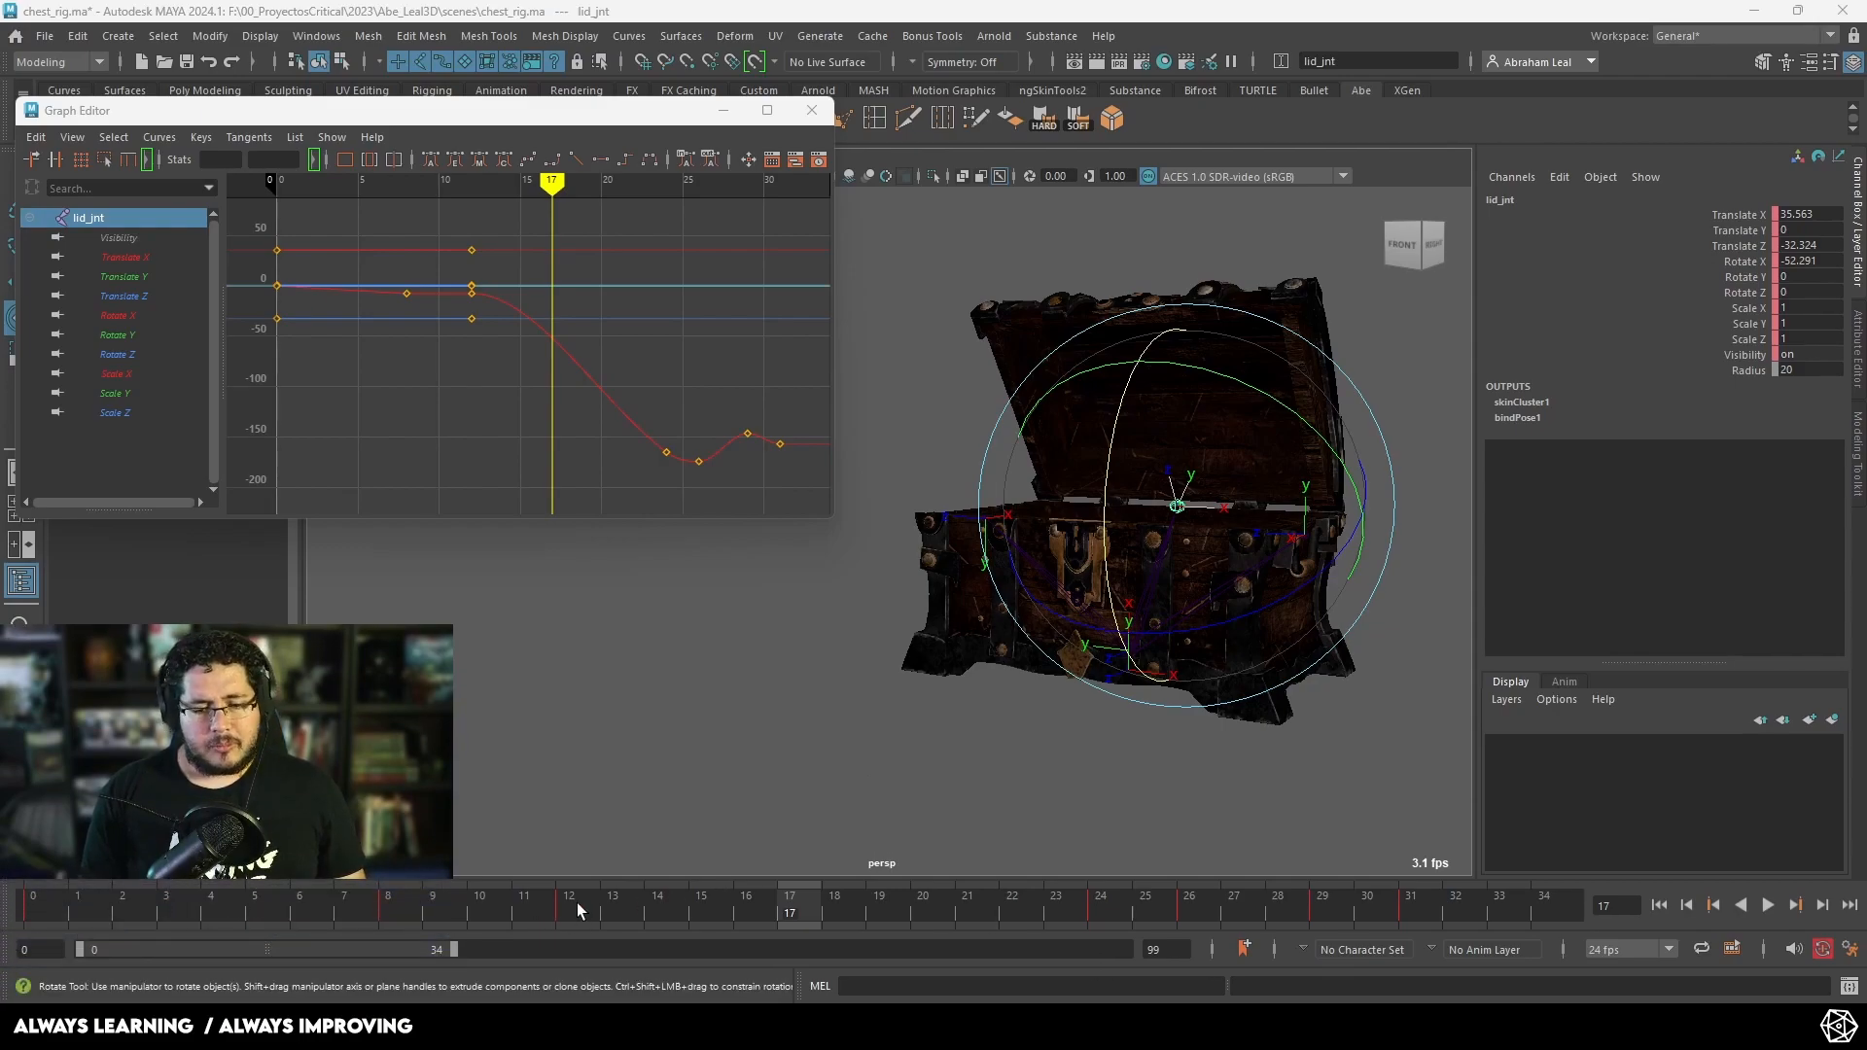
left_click_drag(575, 903, 281, 919, "shift")
left_click_drag(48, 911, 922, 906)
left_click(356, 919, "shift")
Step: Play the retimed lid animation from frame 0 while viewing the chest from a three-quarter angle
left_click(1659, 906)
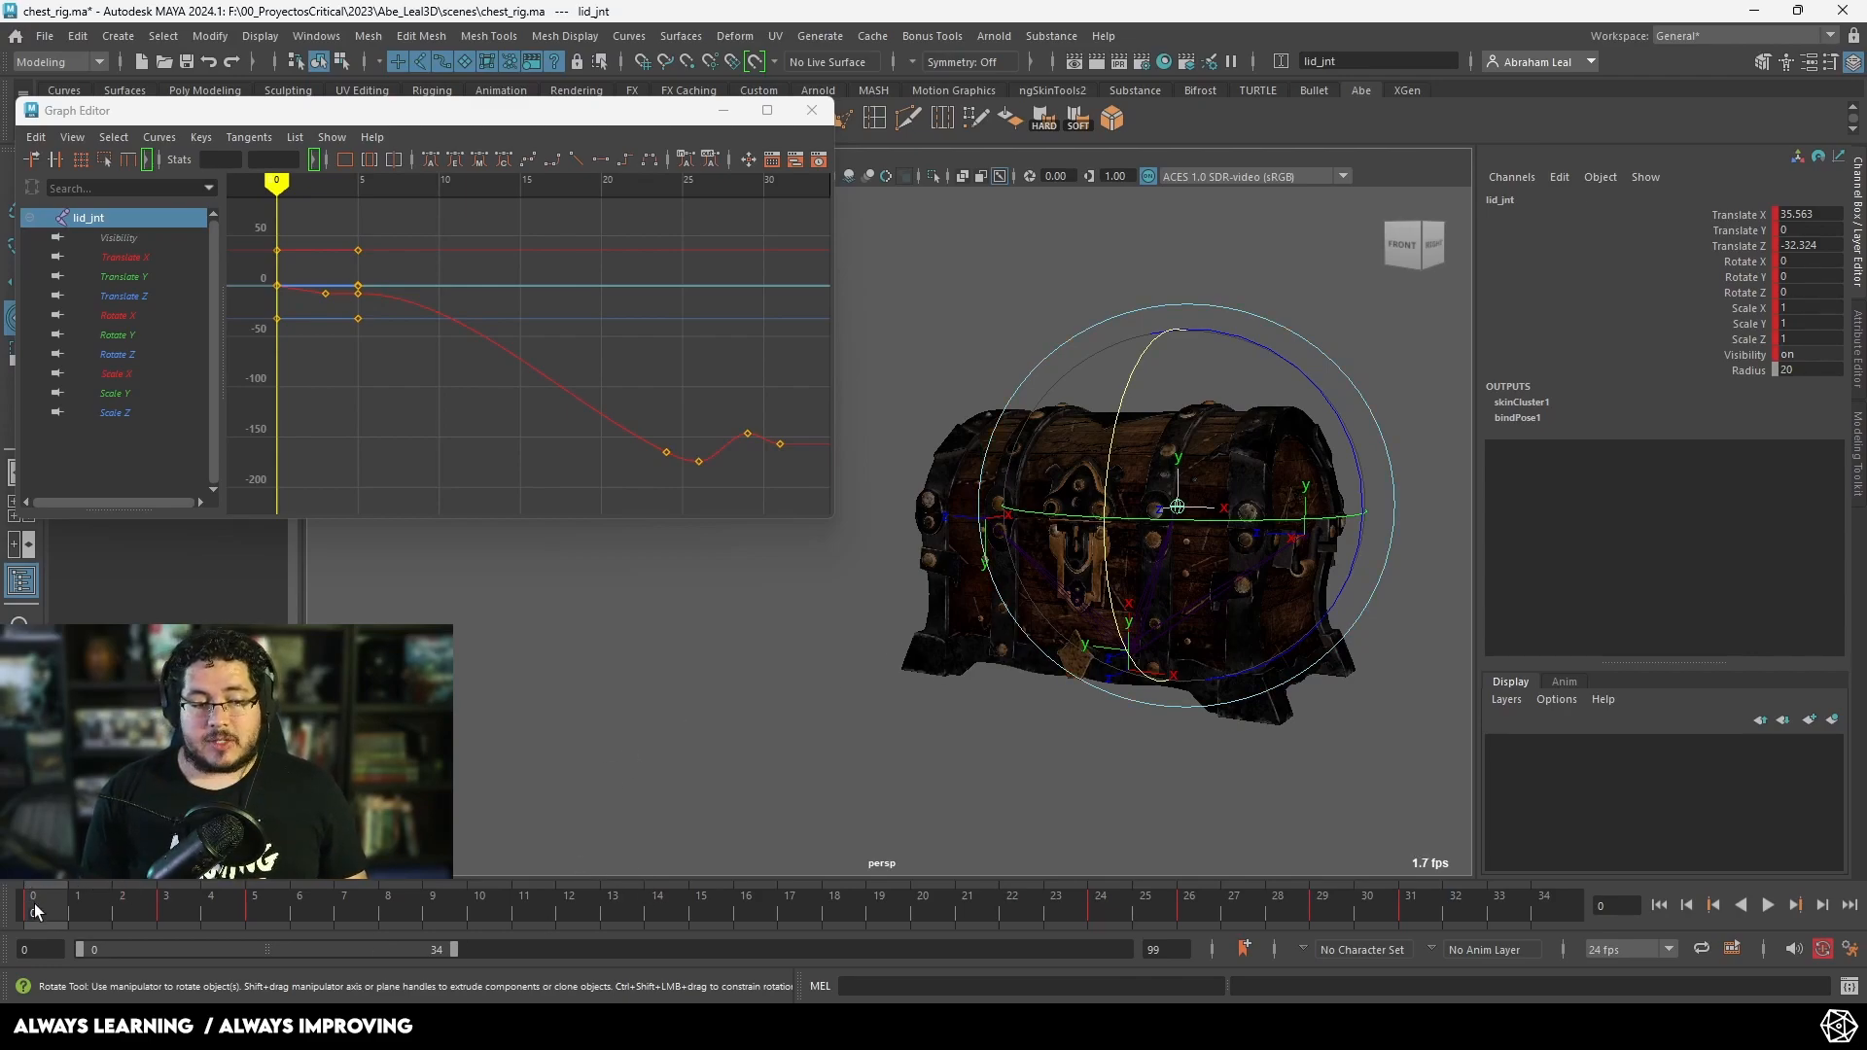
key("alt+v")
mouse_move(64, 907)
left_mouse_down()
mouse_move(147, 904)
mouse_move(91, 907)
left_mouse_up()
right_click(90, 906)
left_click(42, 930)
left_click(41, 918)
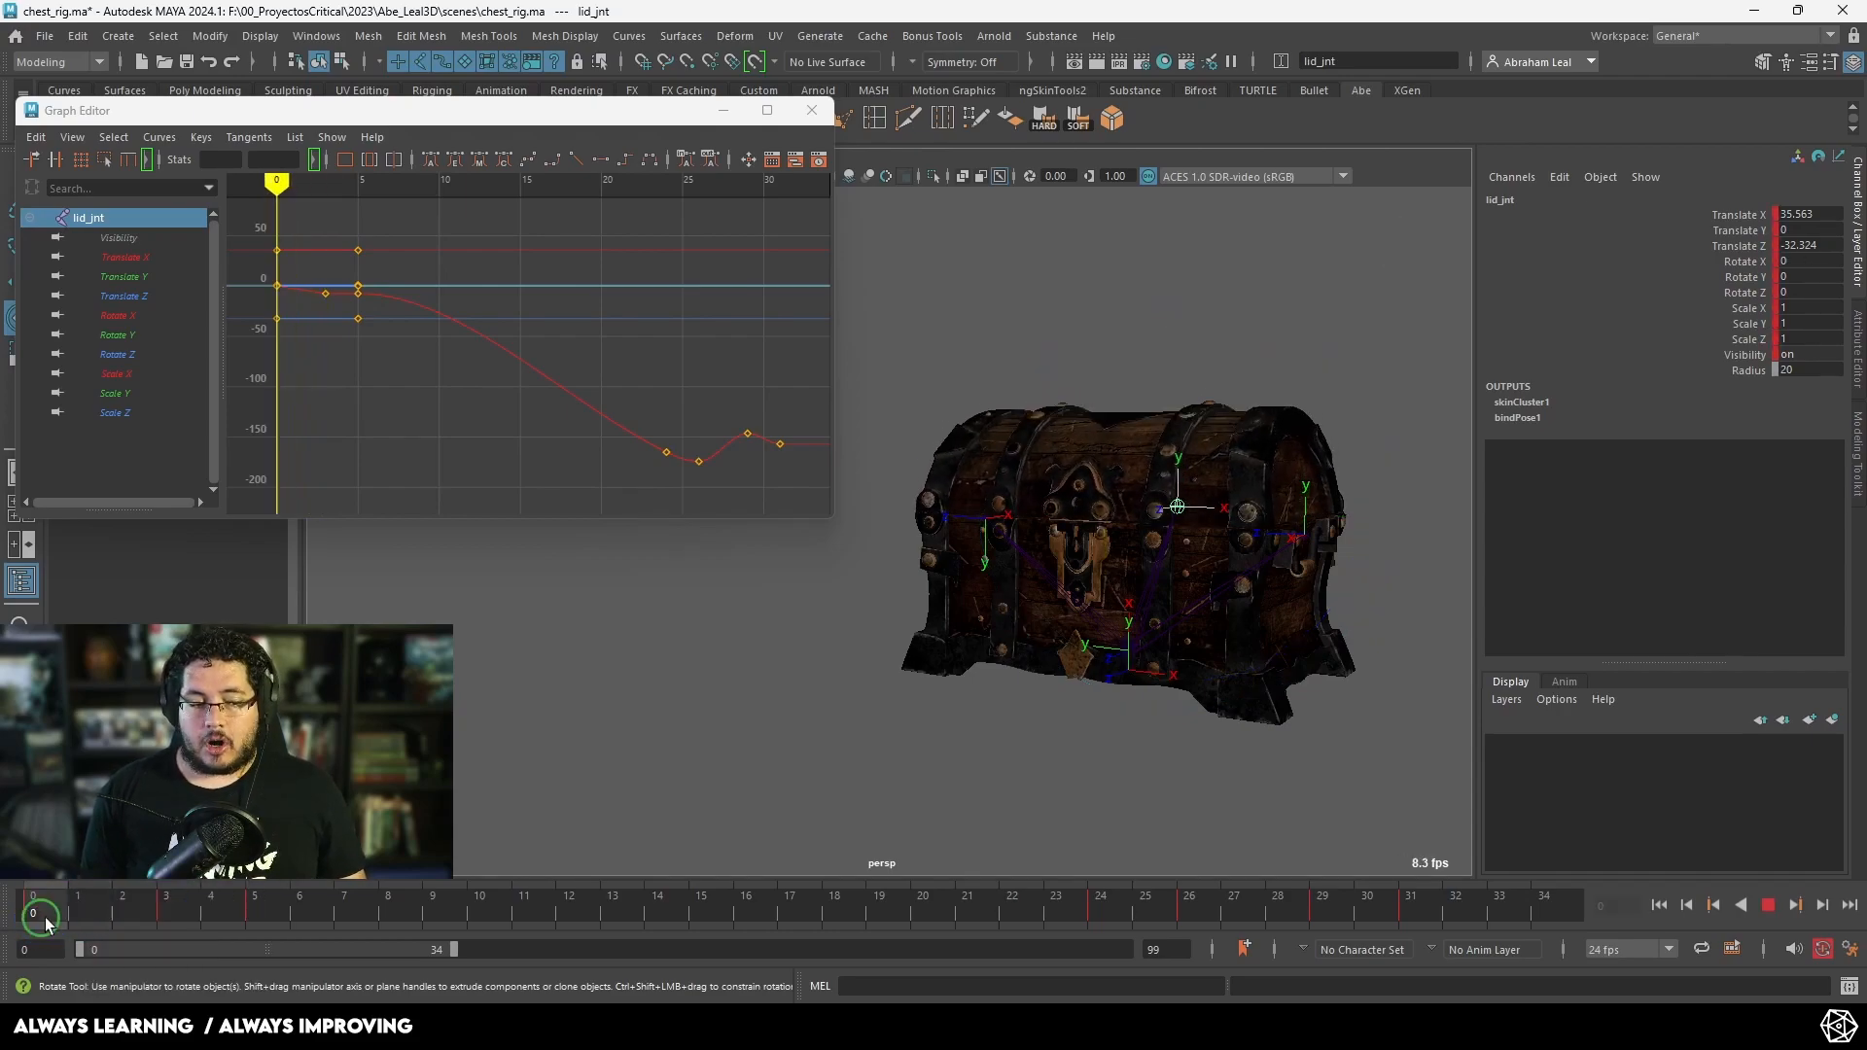
key("alt+v")
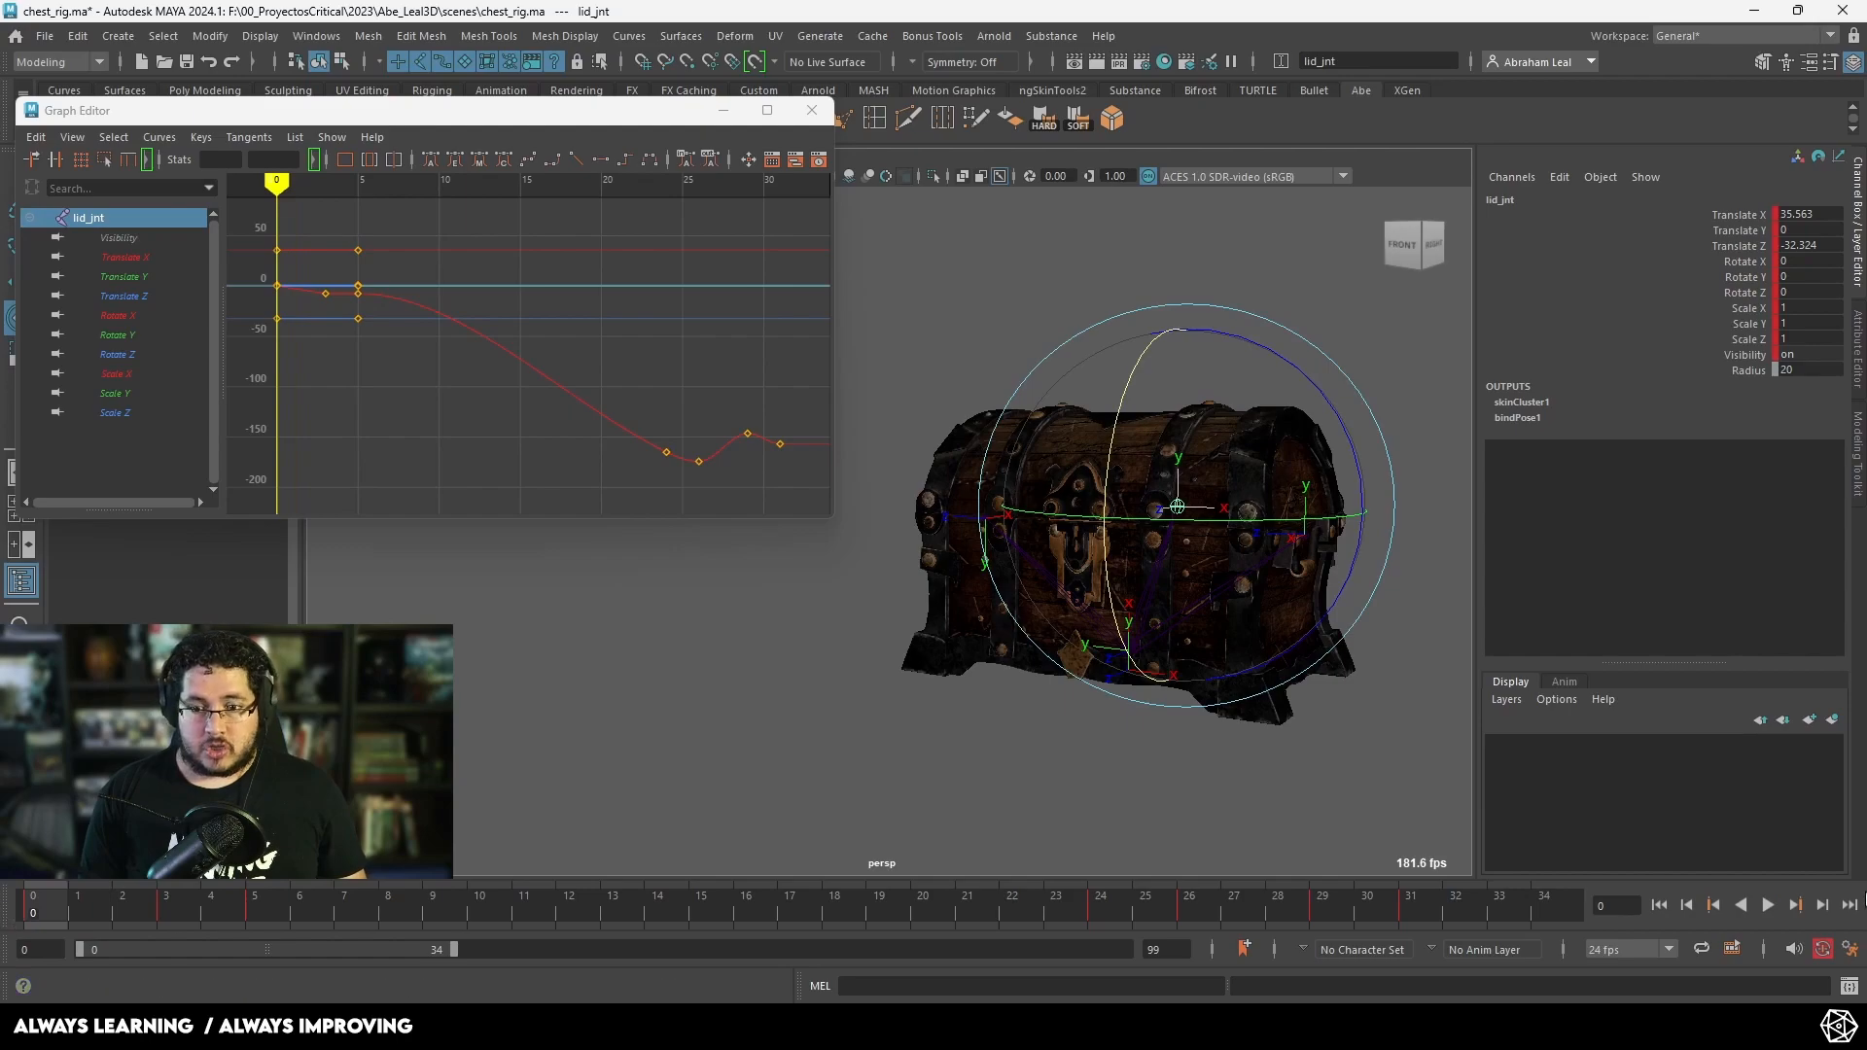
left_click(1773, 906)
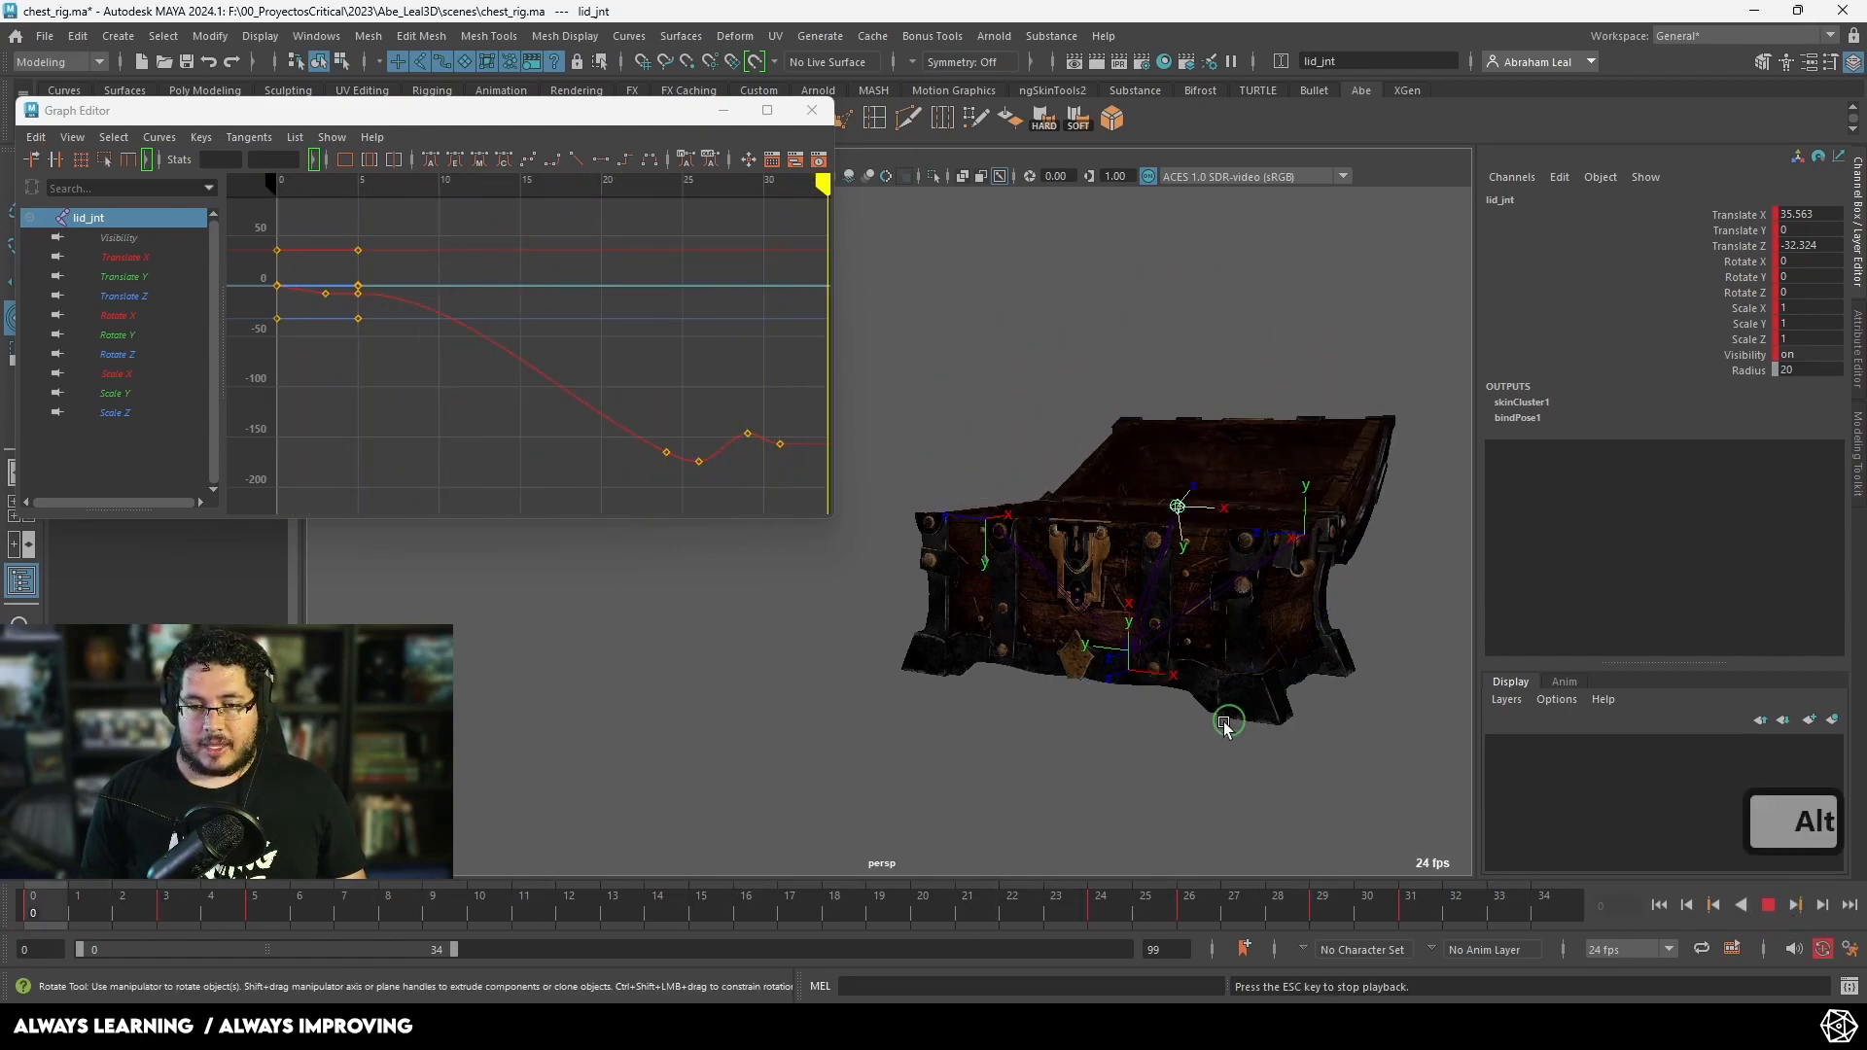
left_click_drag(1234, 725, 1210, 727, "alt")
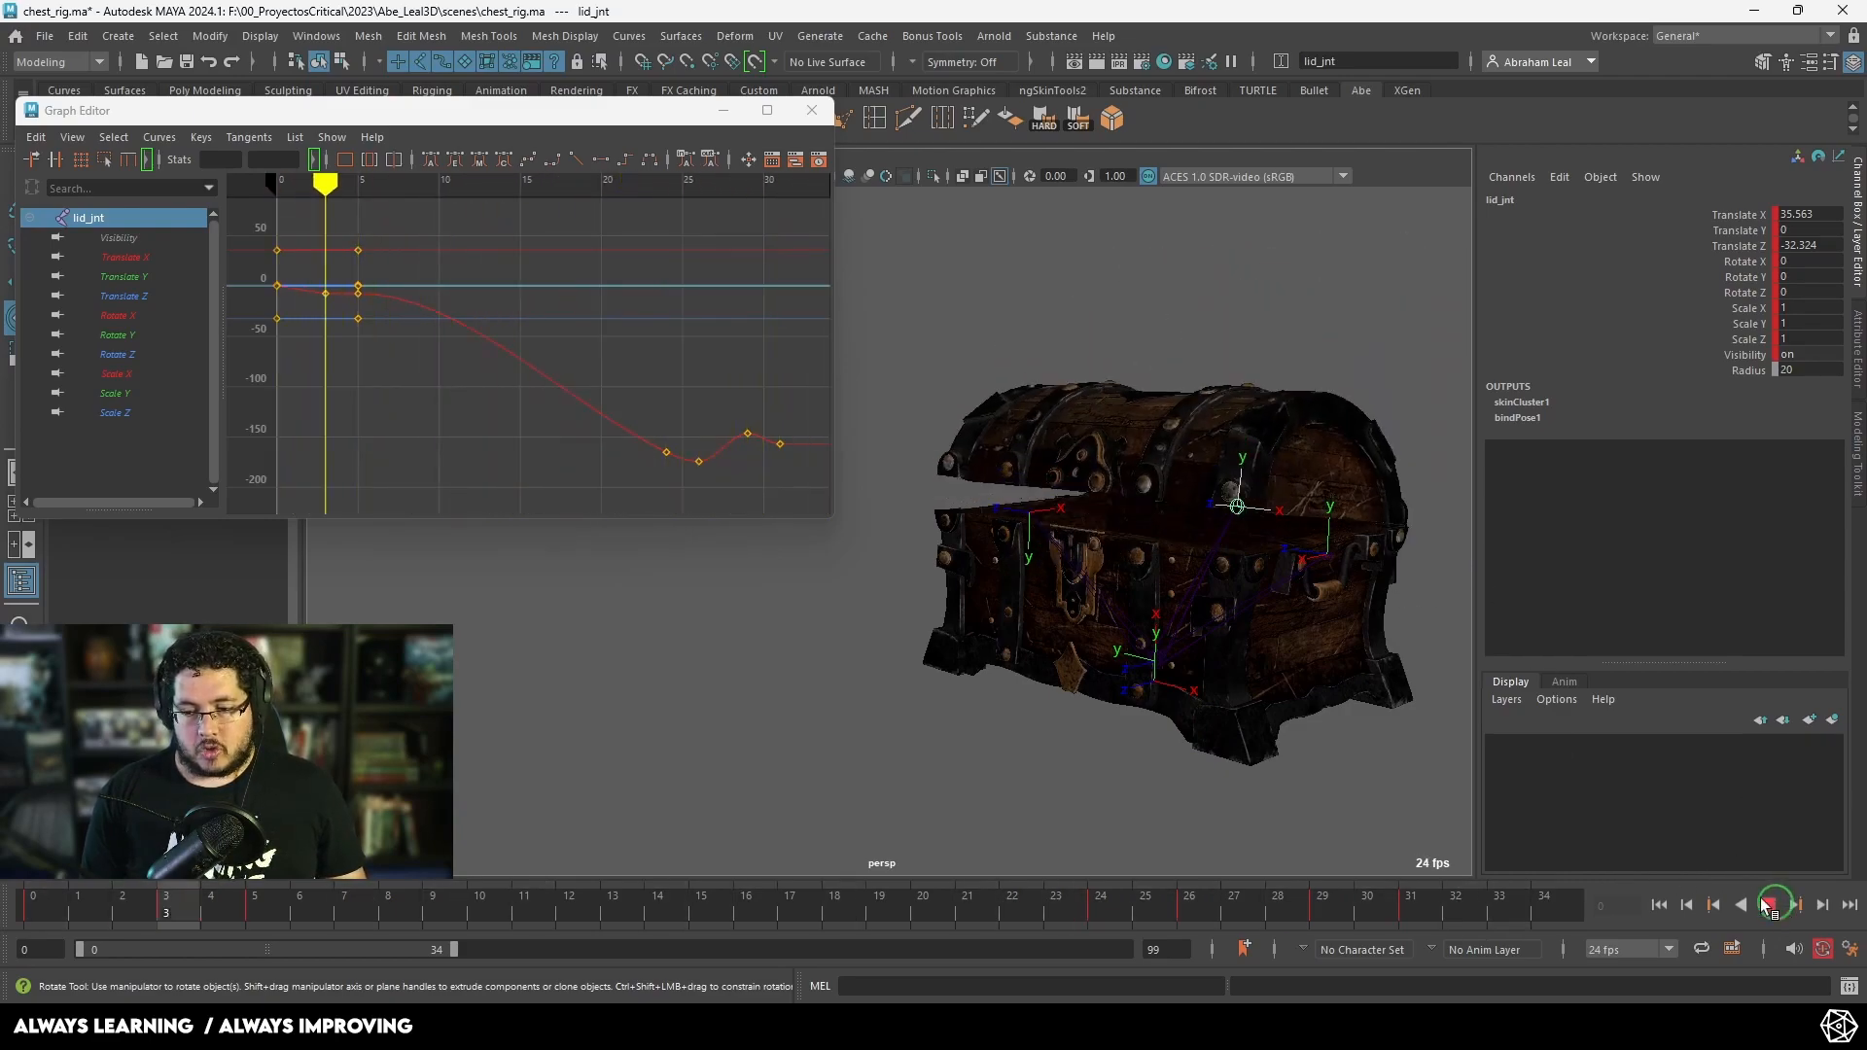
Step: Lengthen the lid's hold by moving its end key to frame 6
left_click(304, 914)
left_click(284, 920, "shift")
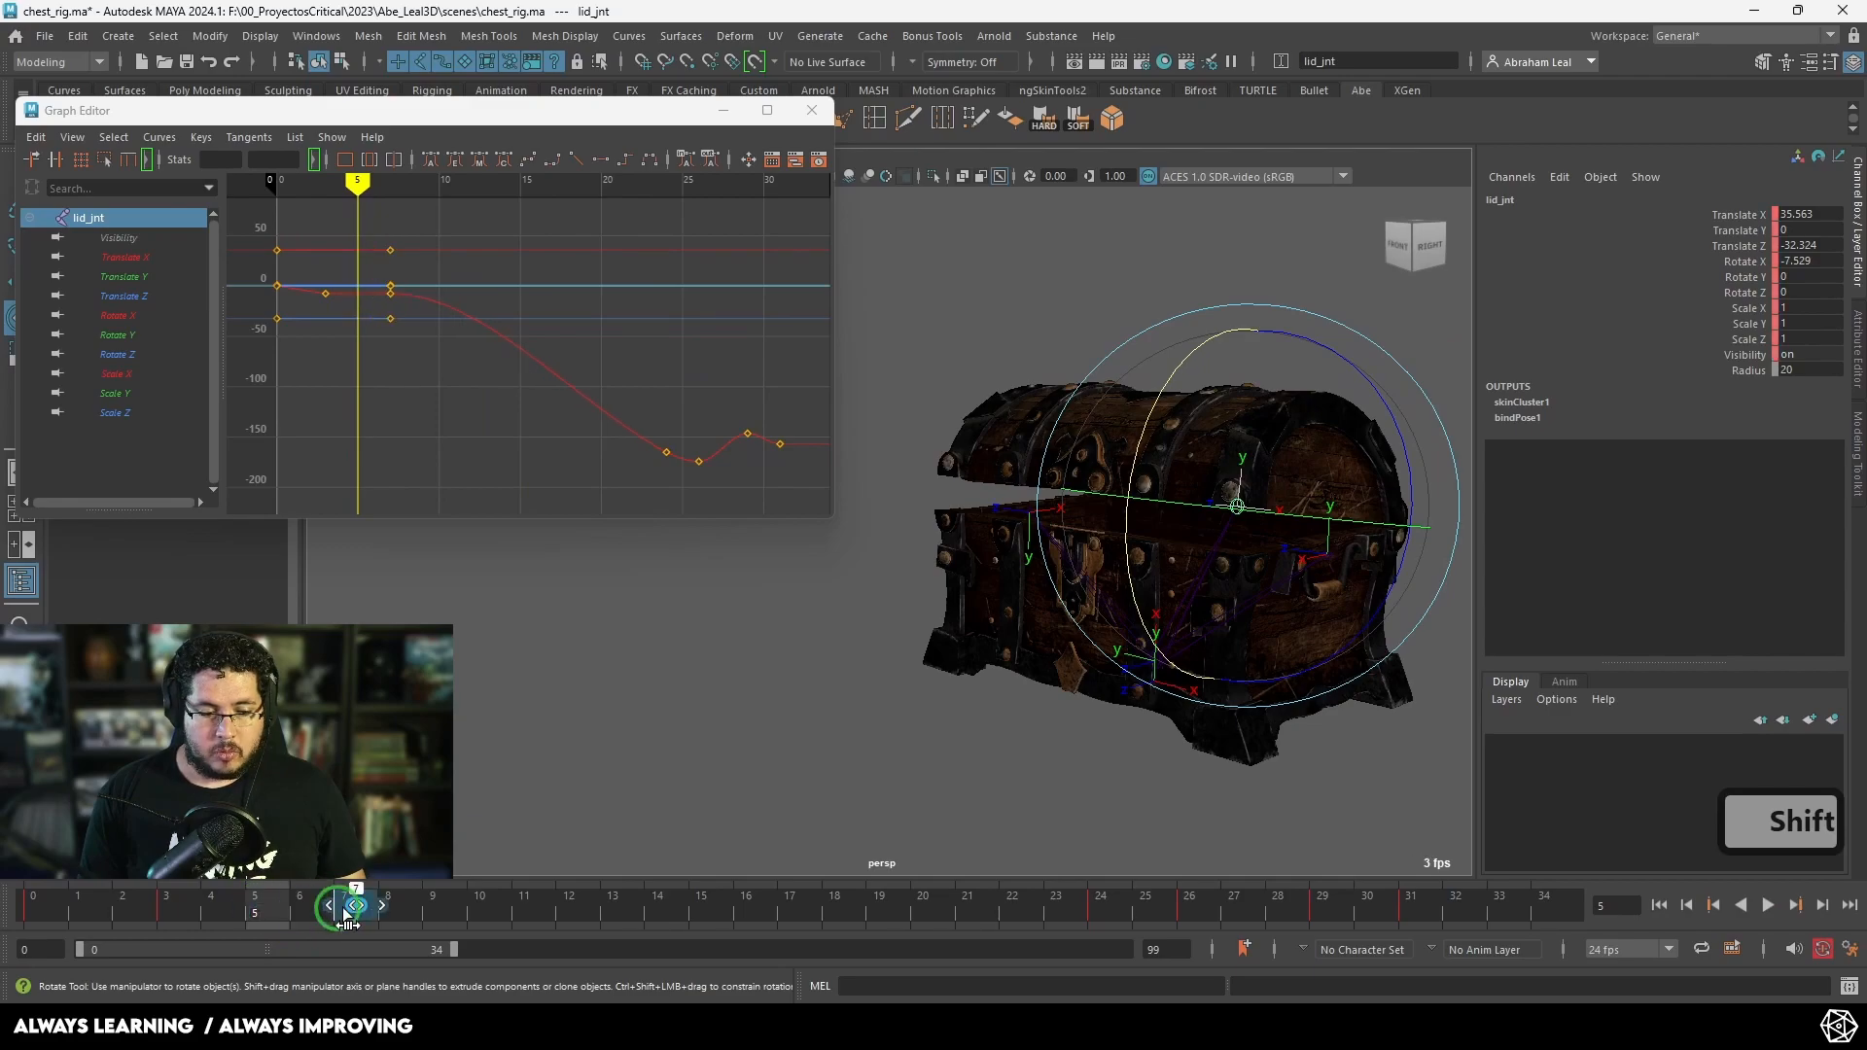
left_click(208, 909)
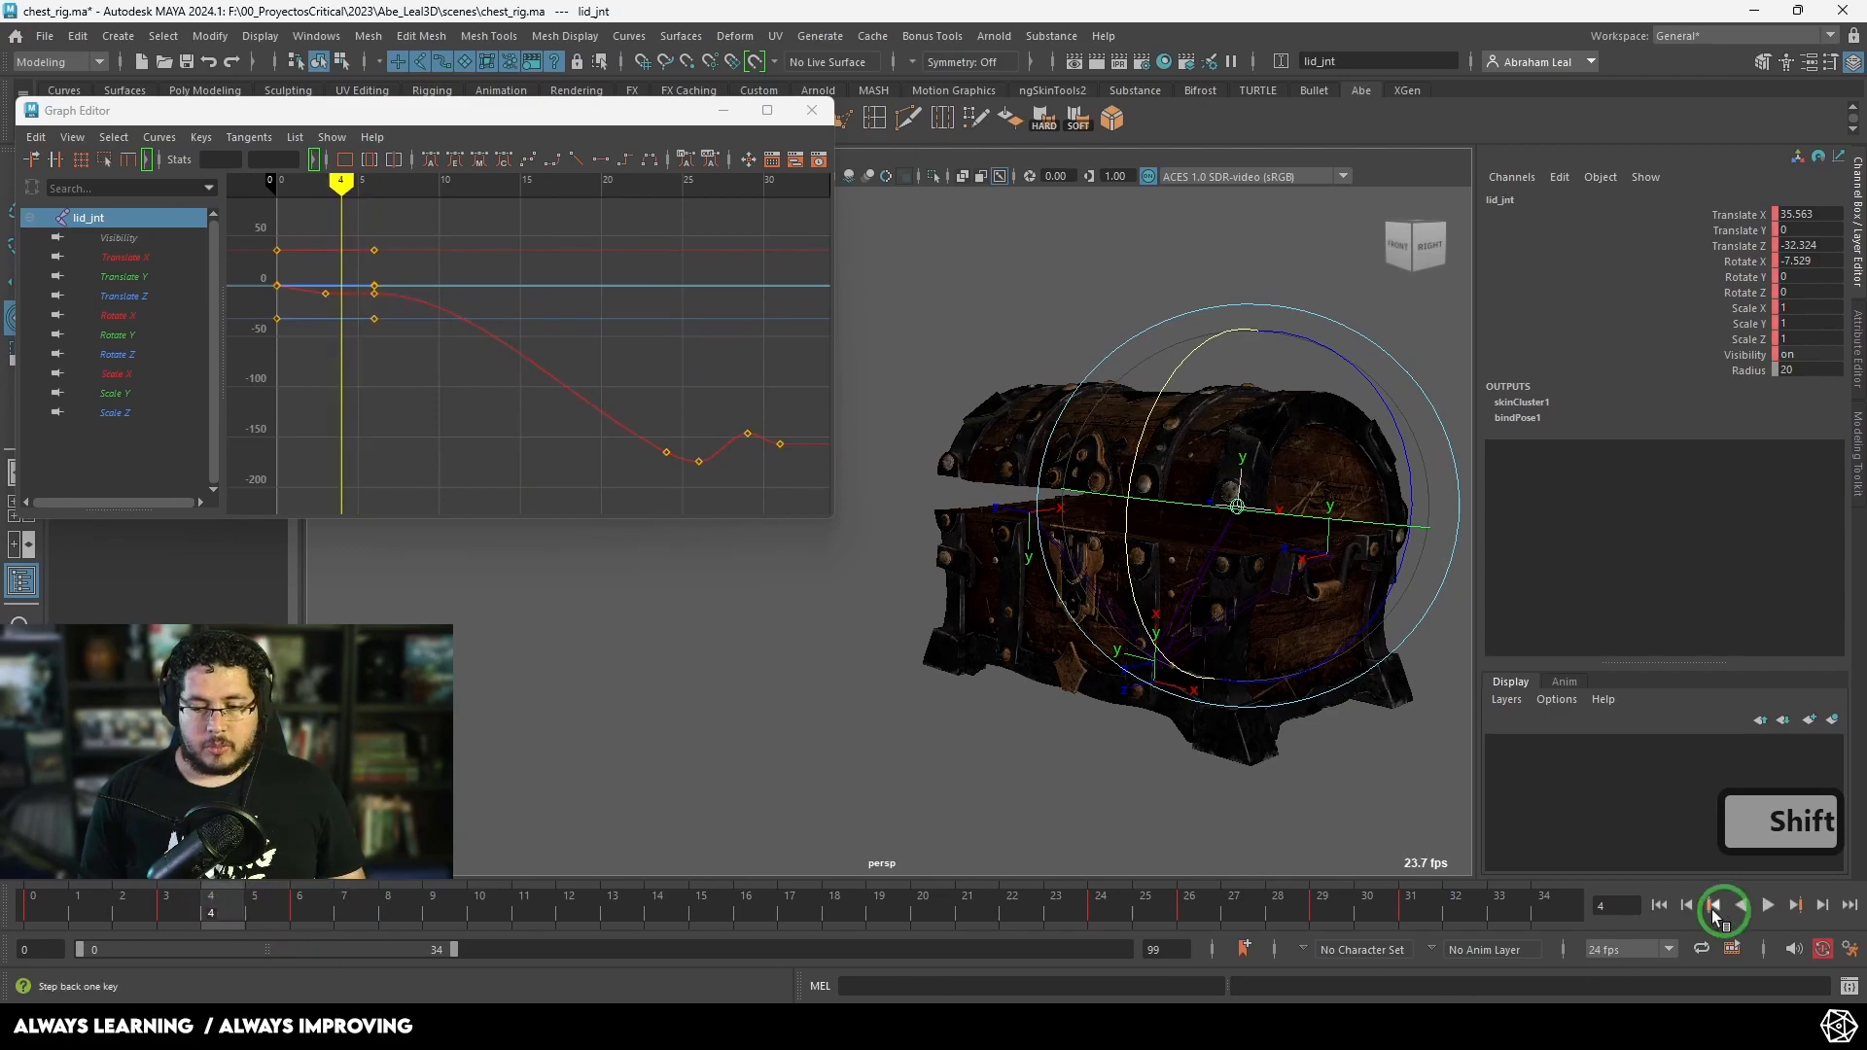
Step: Replay the lid animation from frame 0 from the side and scrub through the hold up to frame 6
left_click(1660, 905)
left_click(1765, 904)
left_click_drag(1210, 675, 1185, 700, "alt")
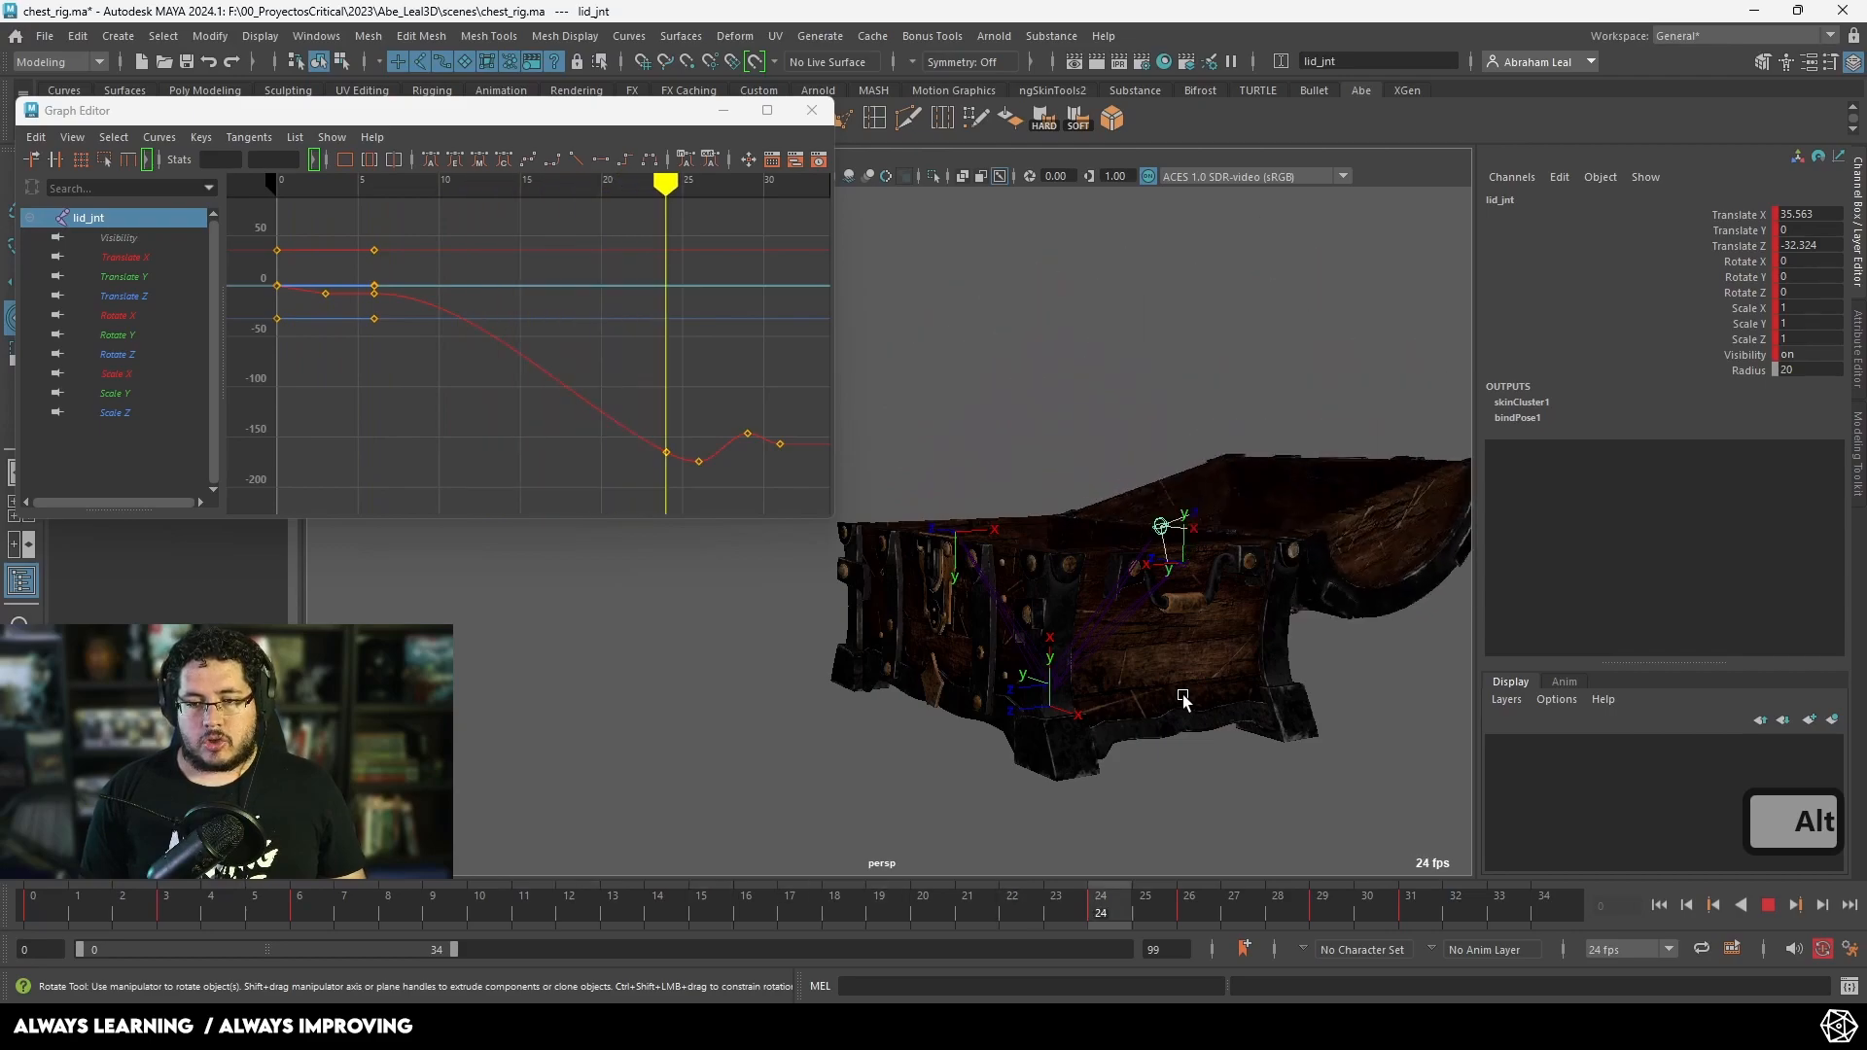
left_click(1772, 908)
mouse_move(190, 907)
left_mouse_down()
mouse_move(33, 906)
mouse_move(303, 907)
left_mouse_up()
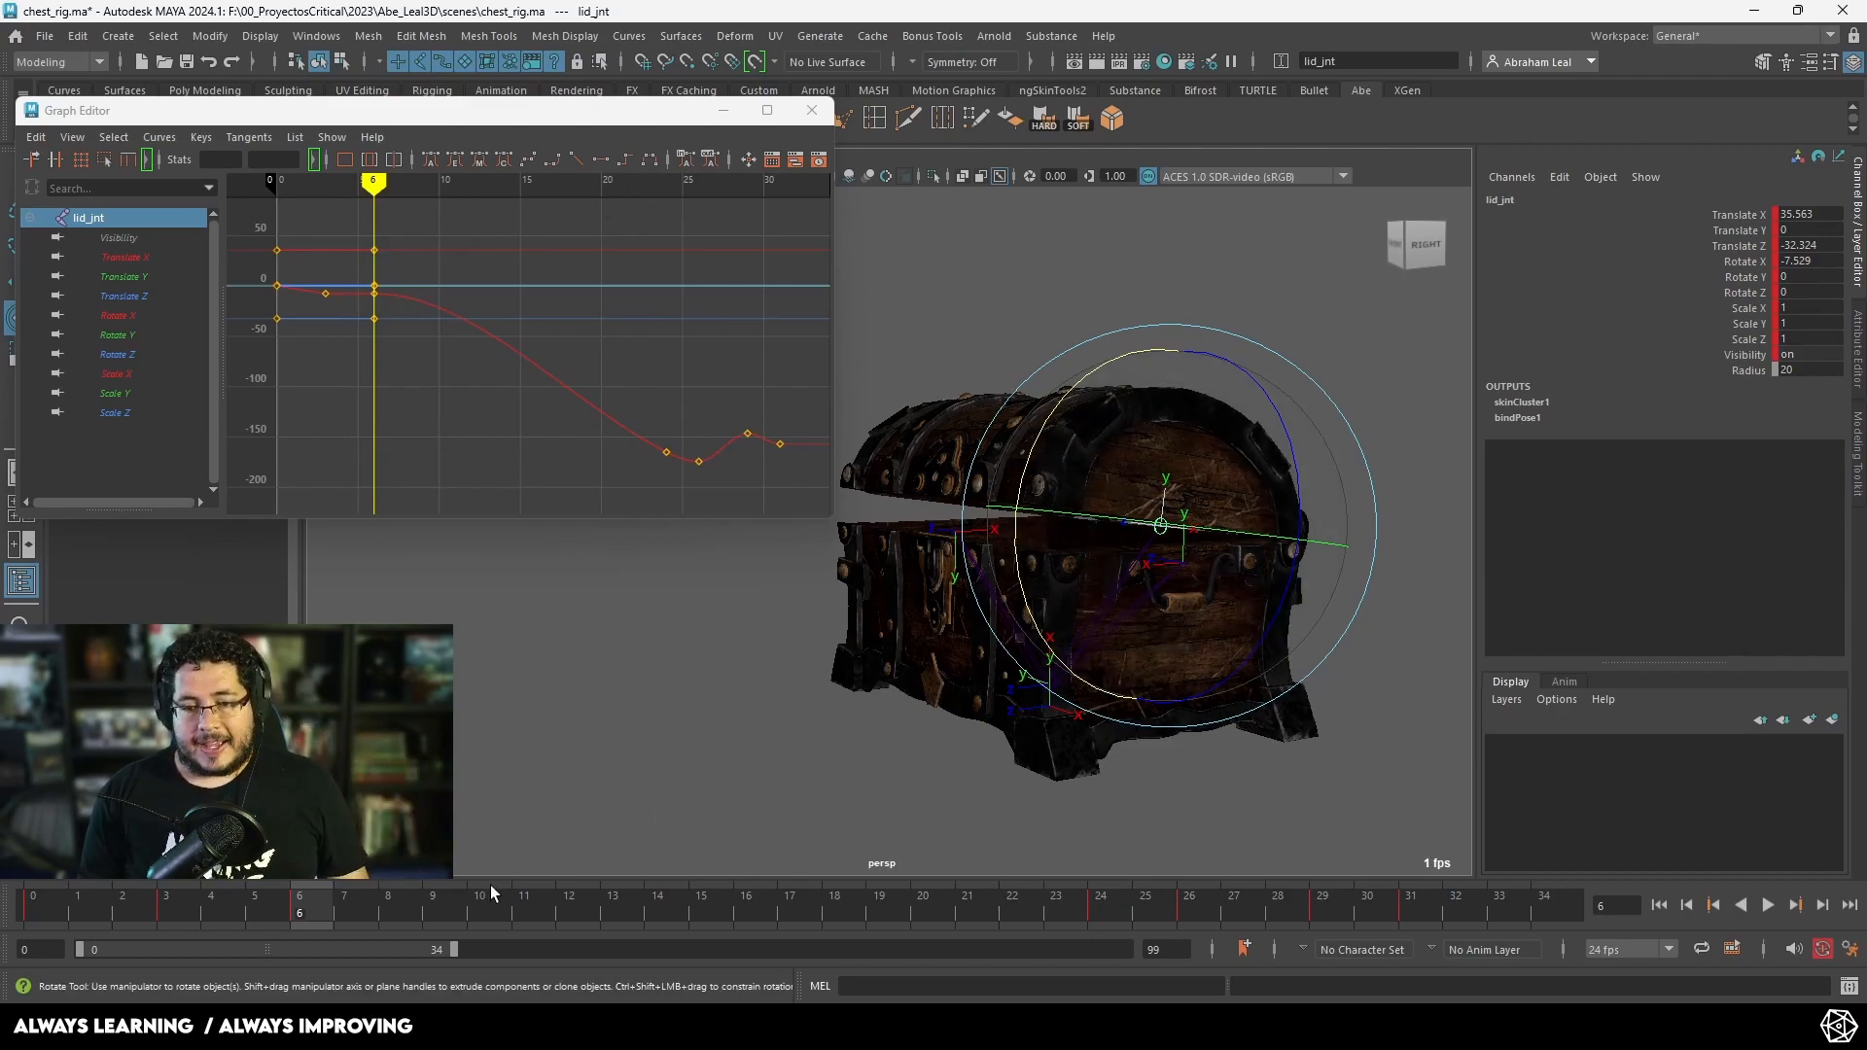
Step: Widen the Graph Editor and break the tangents of the lid's Rotate X key at frame 6
mouse_move(311, 905)
left_mouse_down()
mouse_move(35, 900)
mouse_move(298, 928)
left_mouse_up()
right_click_drag(363, 297, 526, 425, "alt")
left_click(531, 386)
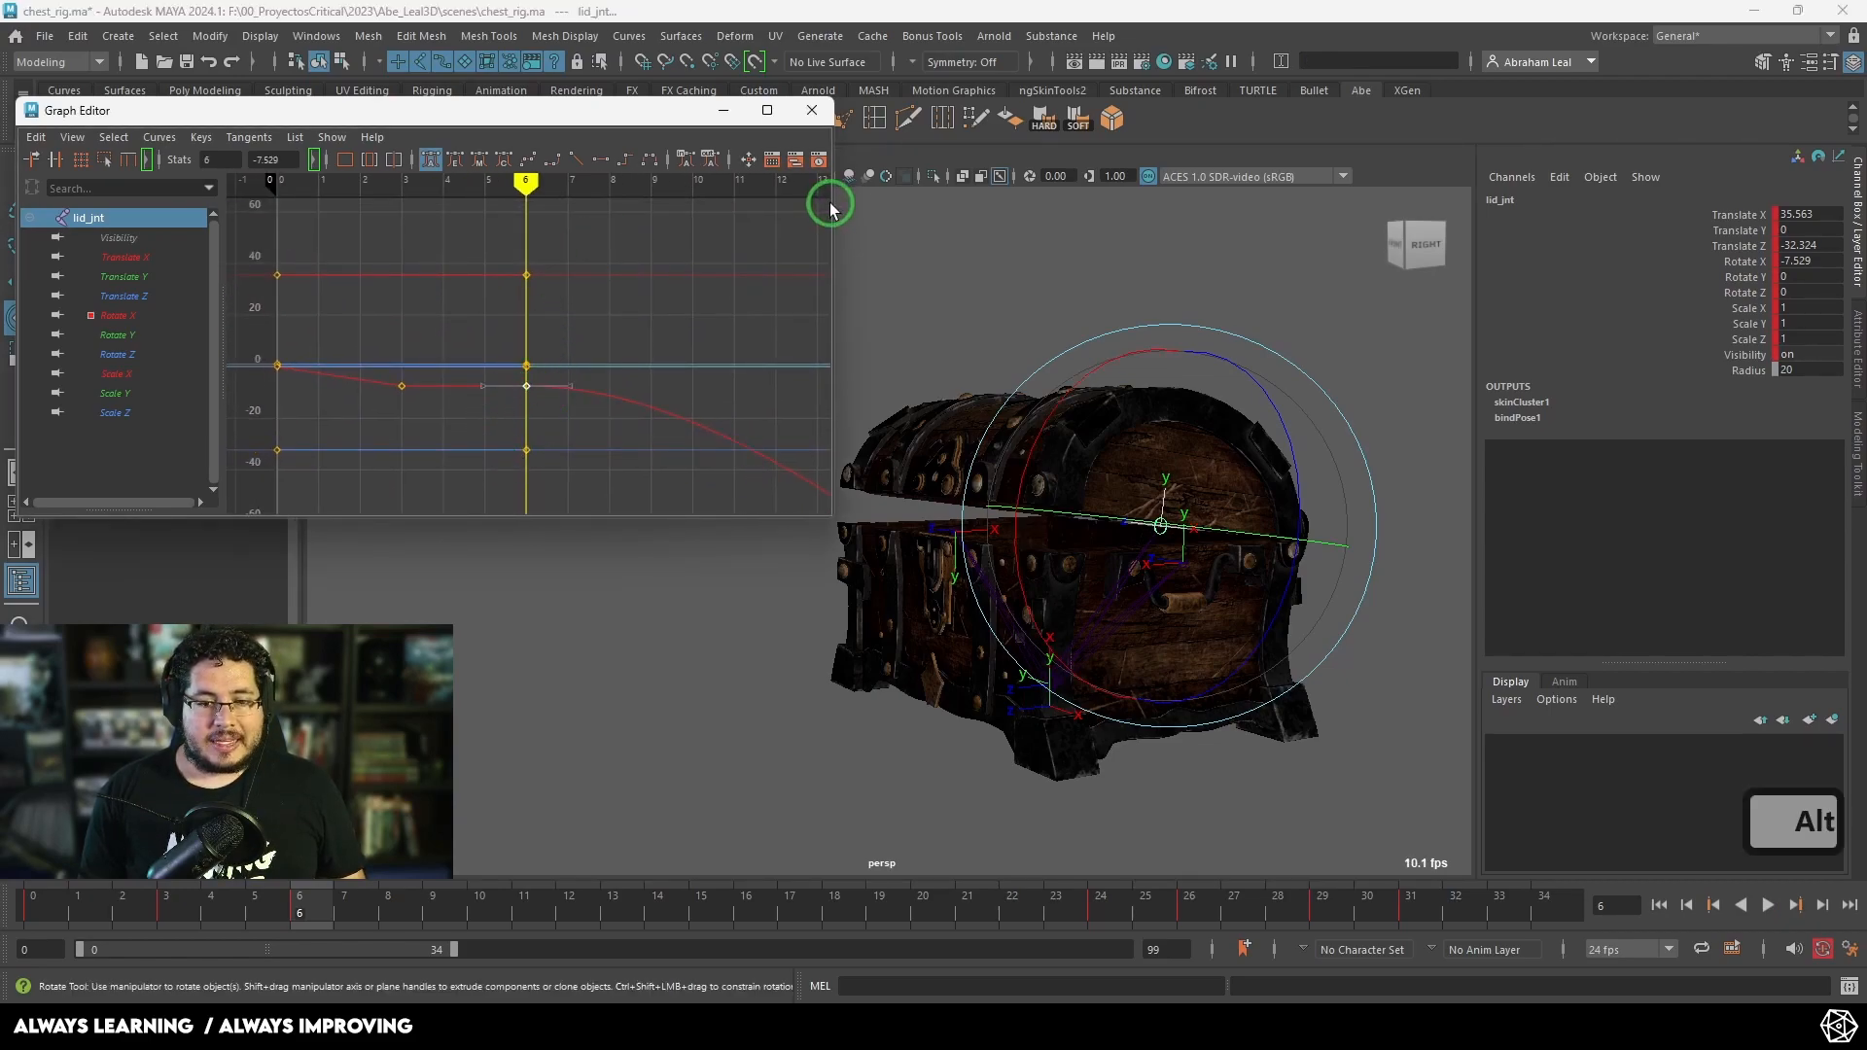
left_click_drag(836, 212, 1114, 212)
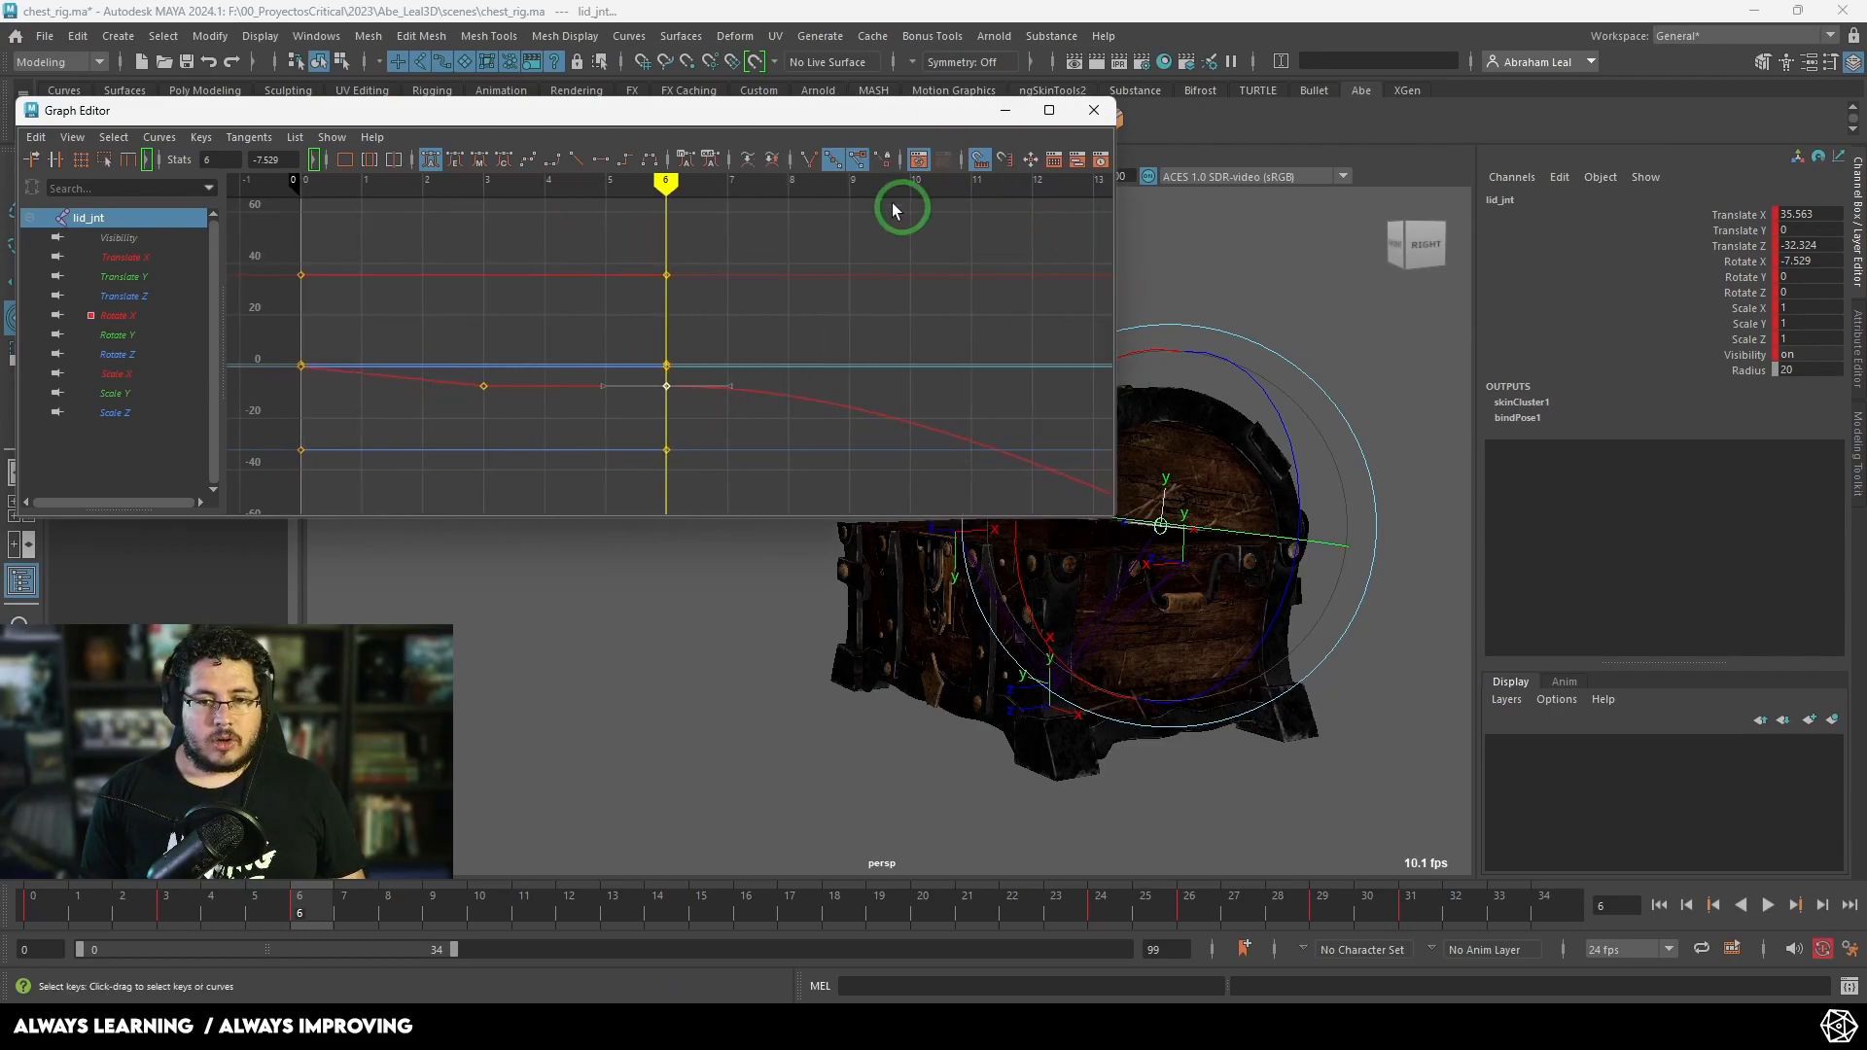
left_click(813, 170)
Step: Steepen the outgoing tangent of the Rotate X key at frame 6 for a faster lid opening
middle_click_drag(736, 382, 590, 314, "alt")
left_click_drag(565, 348, 561, 348)
middle_click_drag(709, 261, 717, 312)
right_click_drag(718, 308, 655, 350, "alt")
left_click(590, 337)
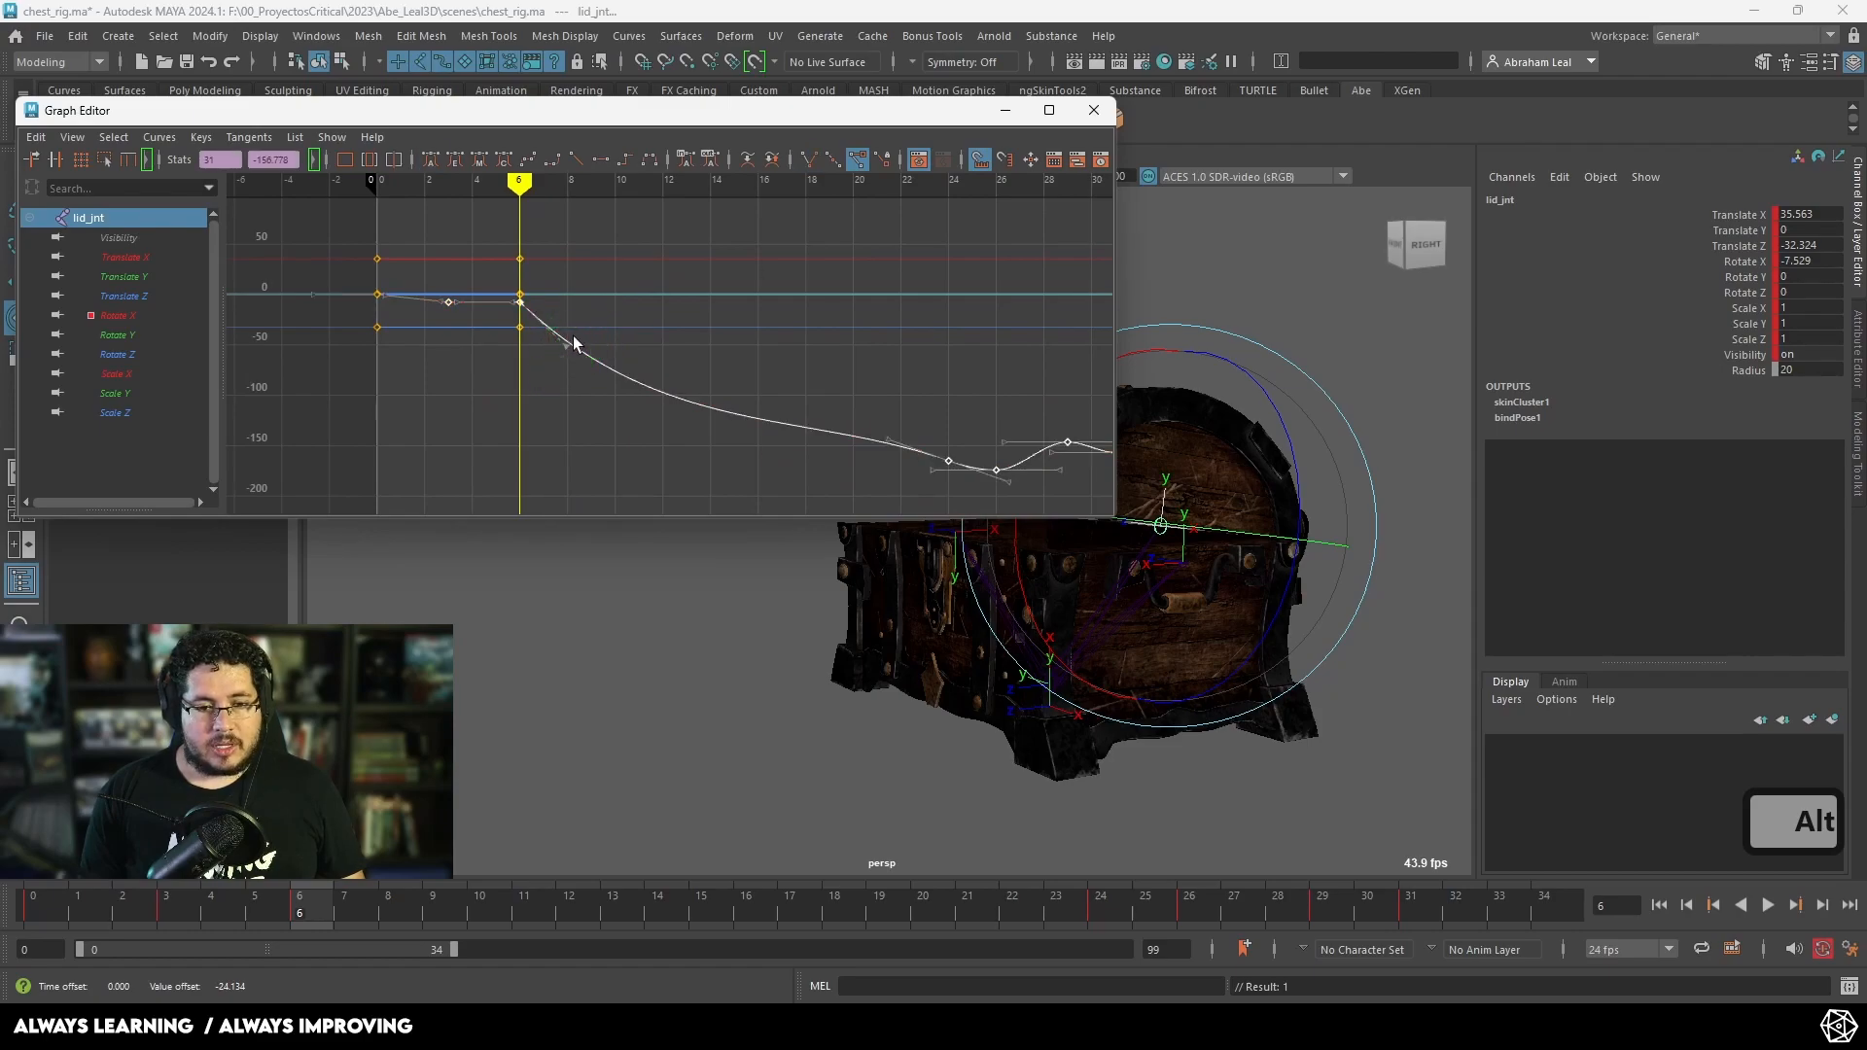
left_click(568, 345)
middle_click_drag(720, 377, 683, 326, "alt")
Step: Level the Rotate X tangent at frame 24 and soften the outgoing tangent slope at frame 6
left_click_drag(893, 391, 926, 422)
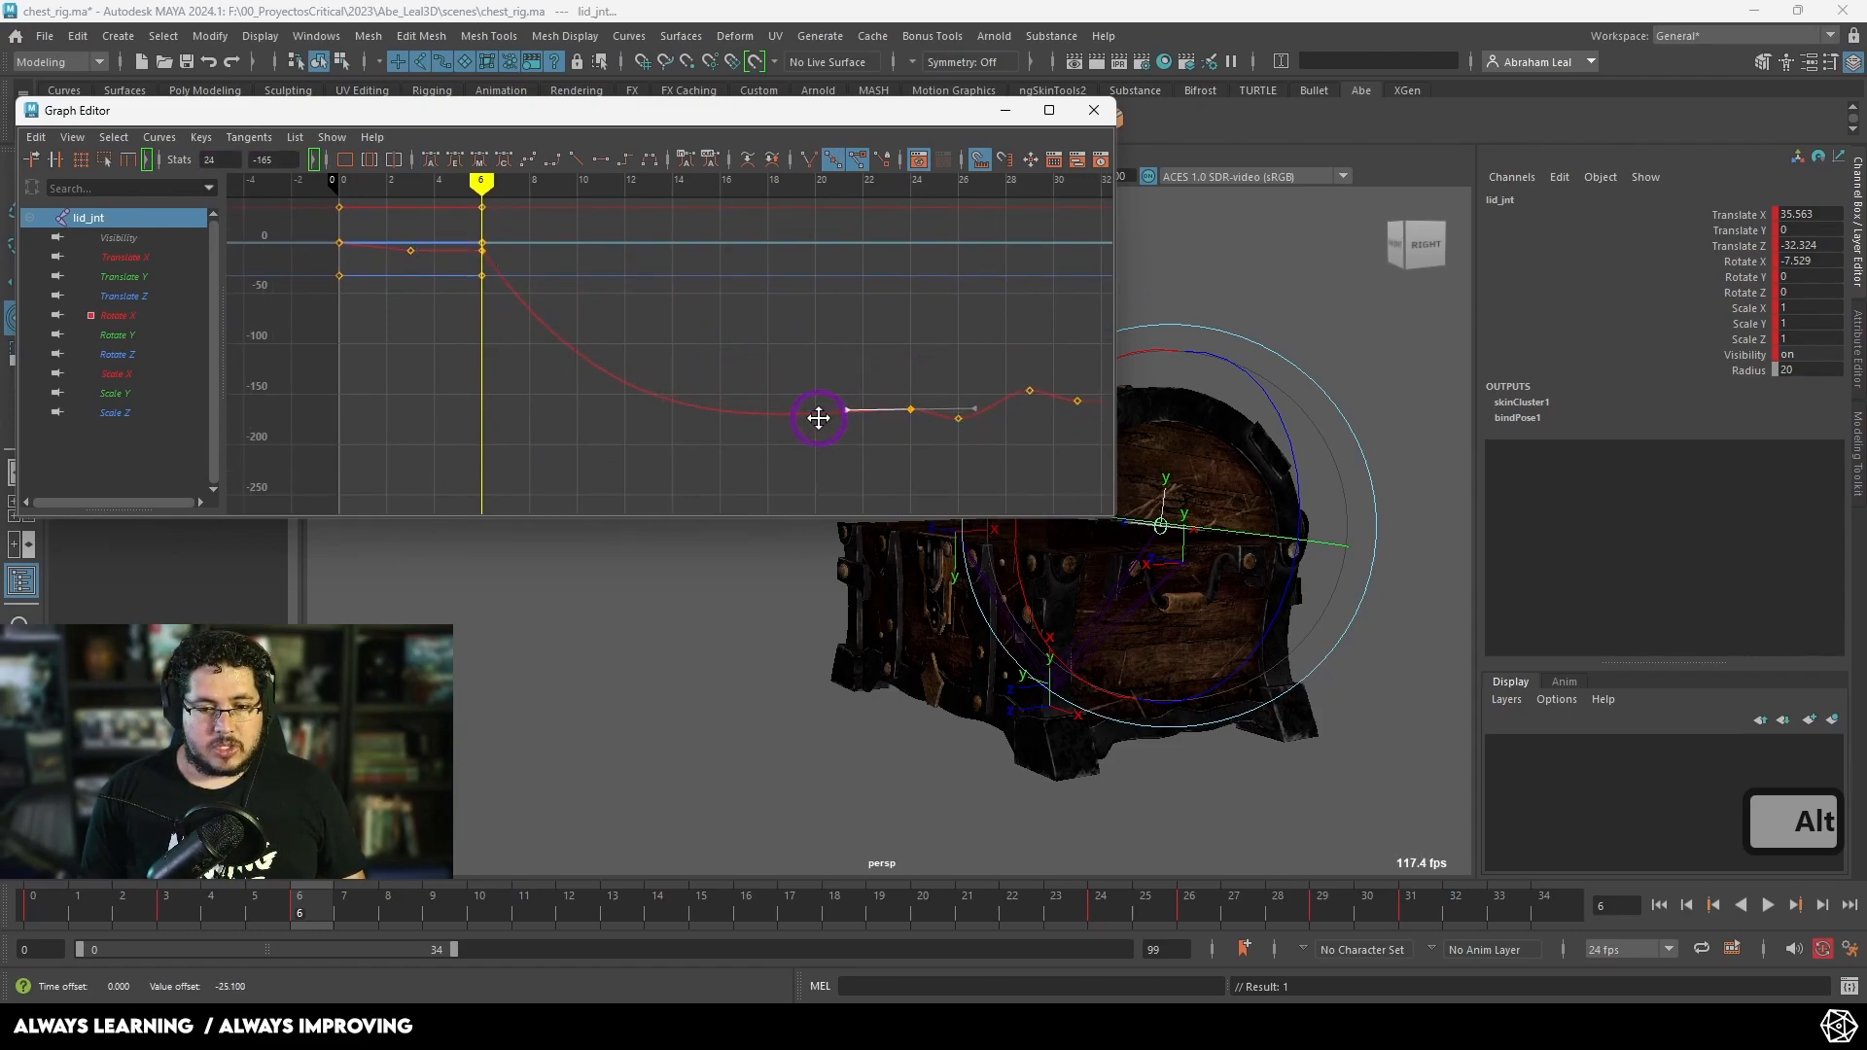
left_click(519, 270)
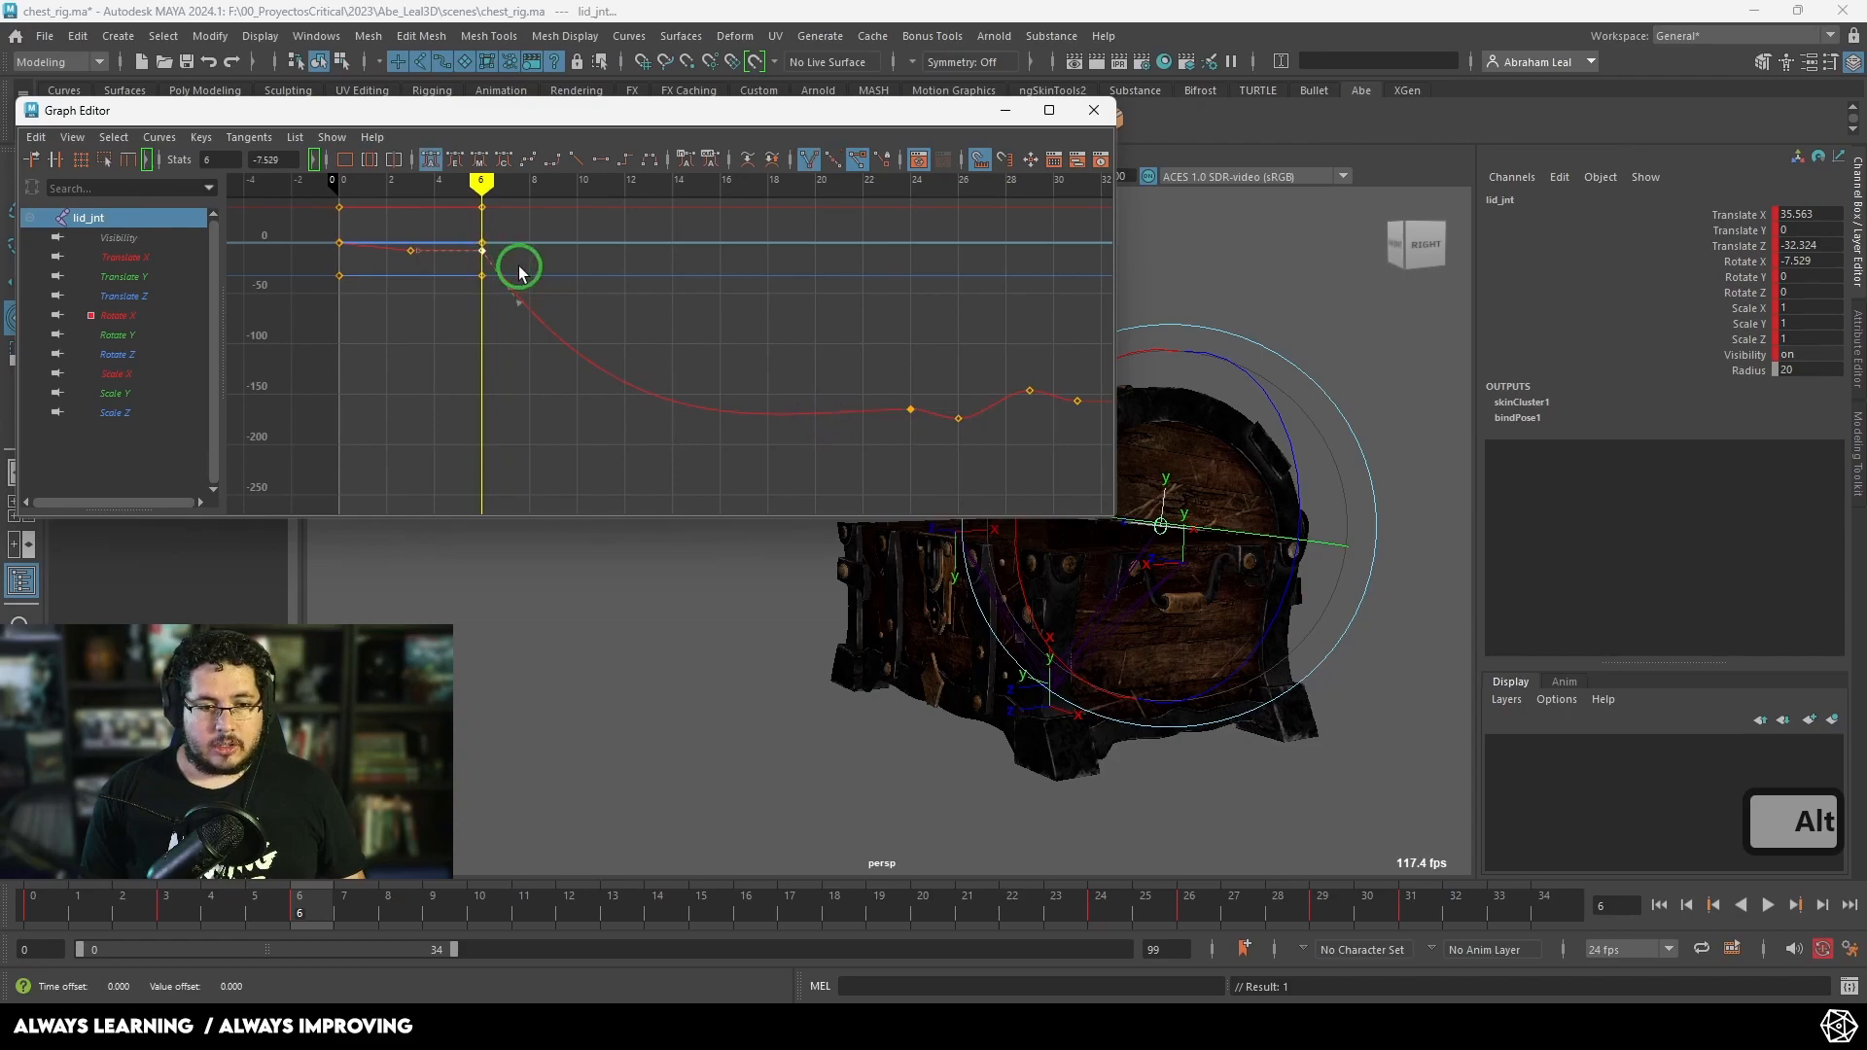
middle_click_drag(520, 328, 544, 317)
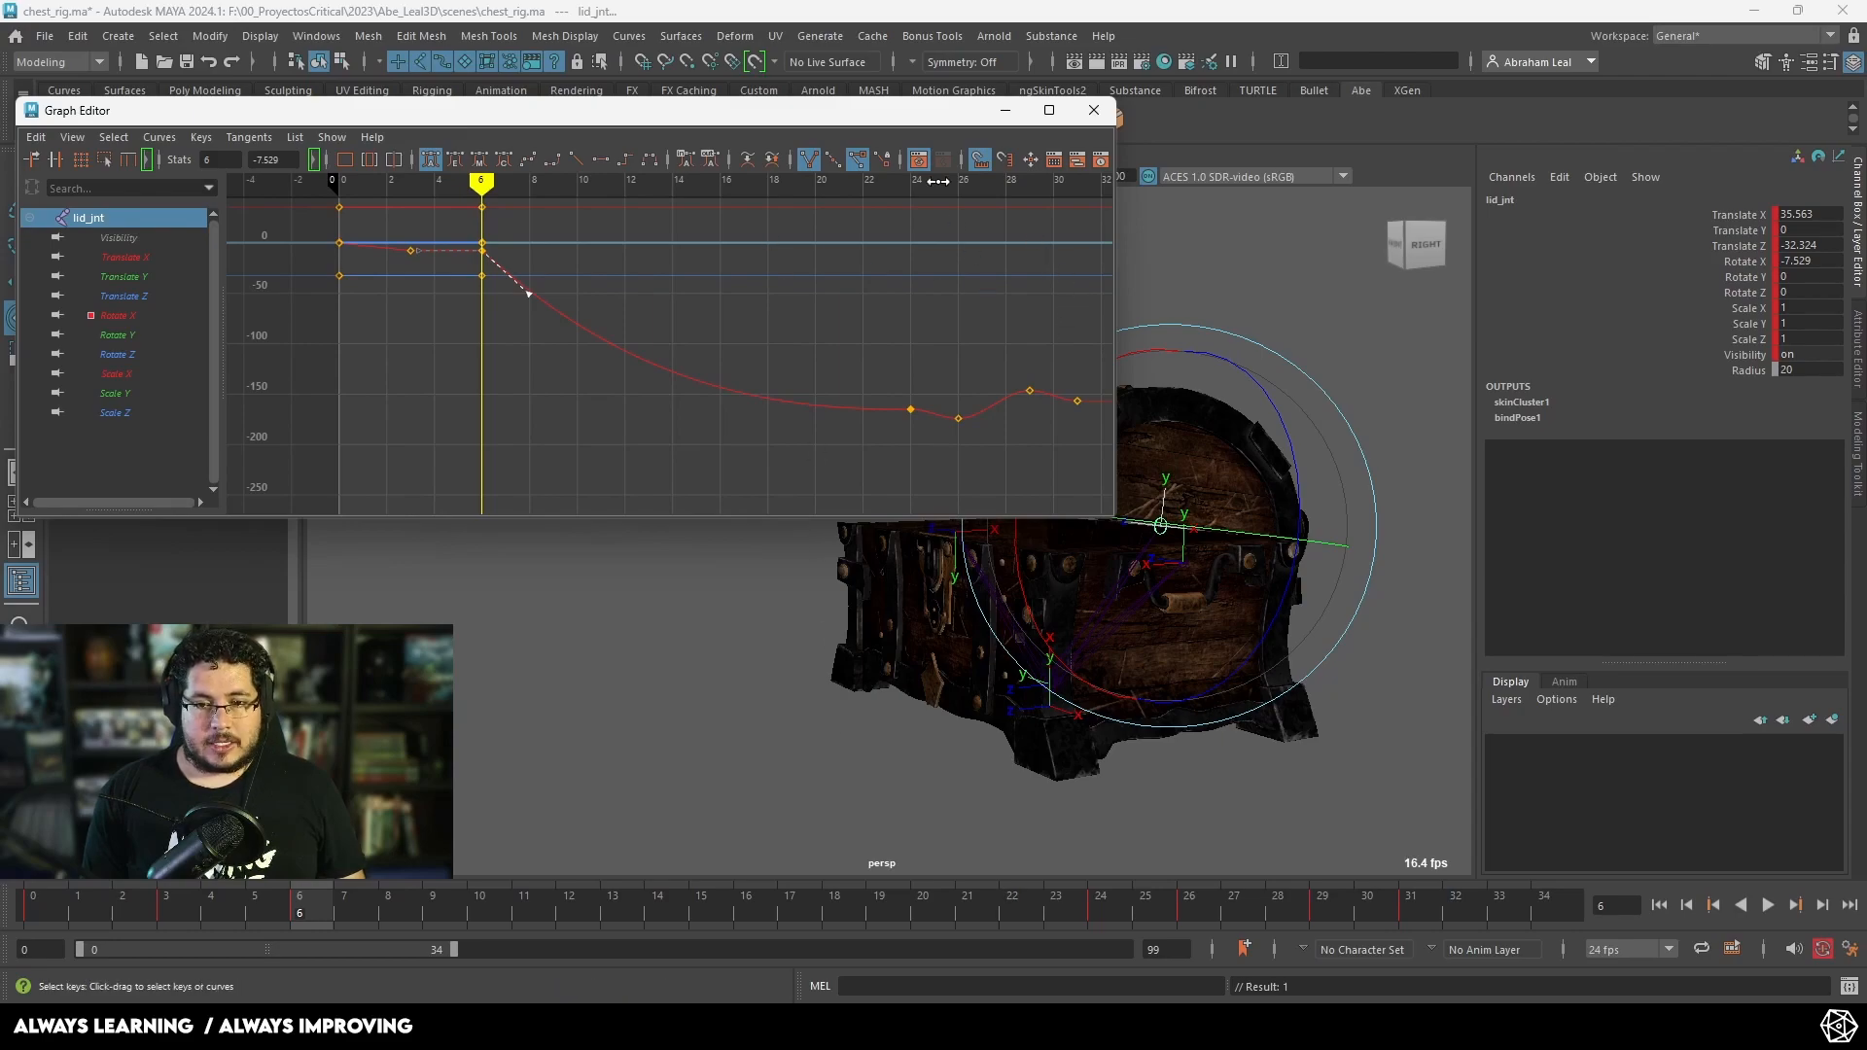
Step: Dock the Graph Editor above the viewport, reduce its height, and frame the deselected chest from a front three-quarter angle
left_click_drag(822, 121, 1083, 148)
middle_click_drag(773, 721, 625, 709, "alt")
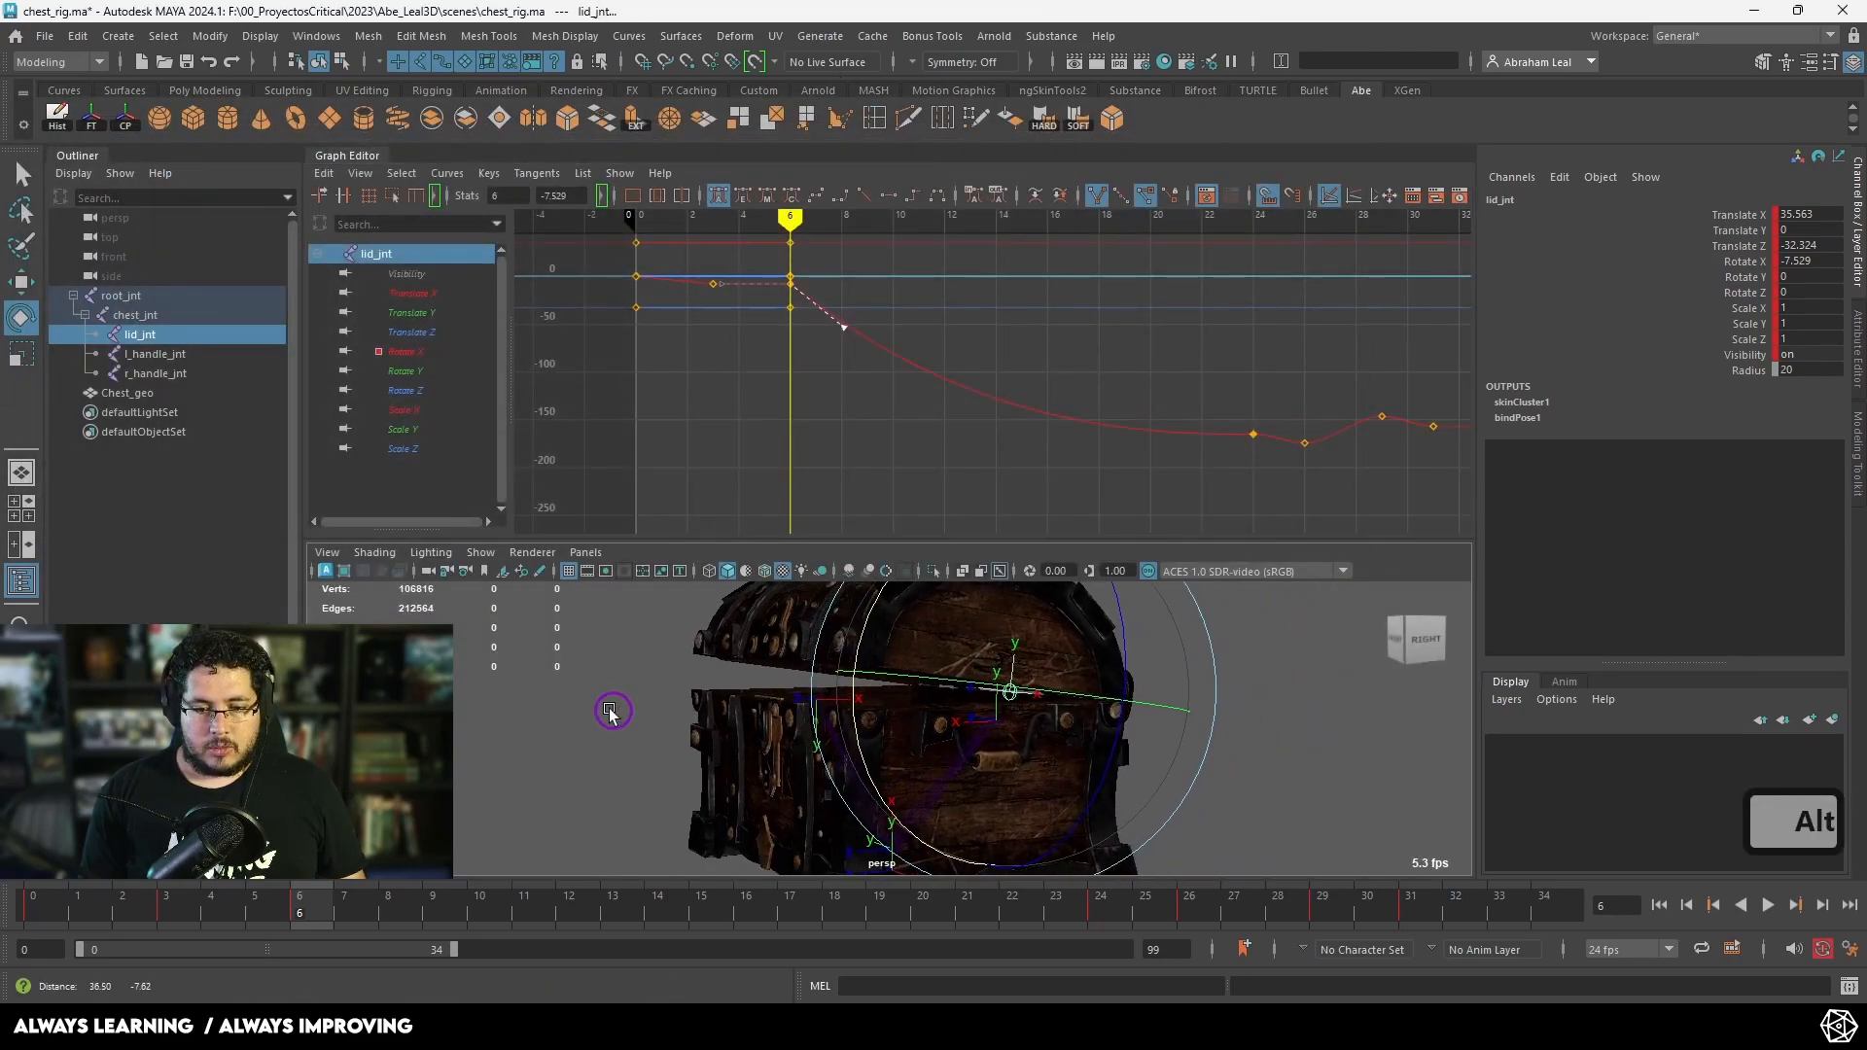
scroll(625, 709, "down", 4)
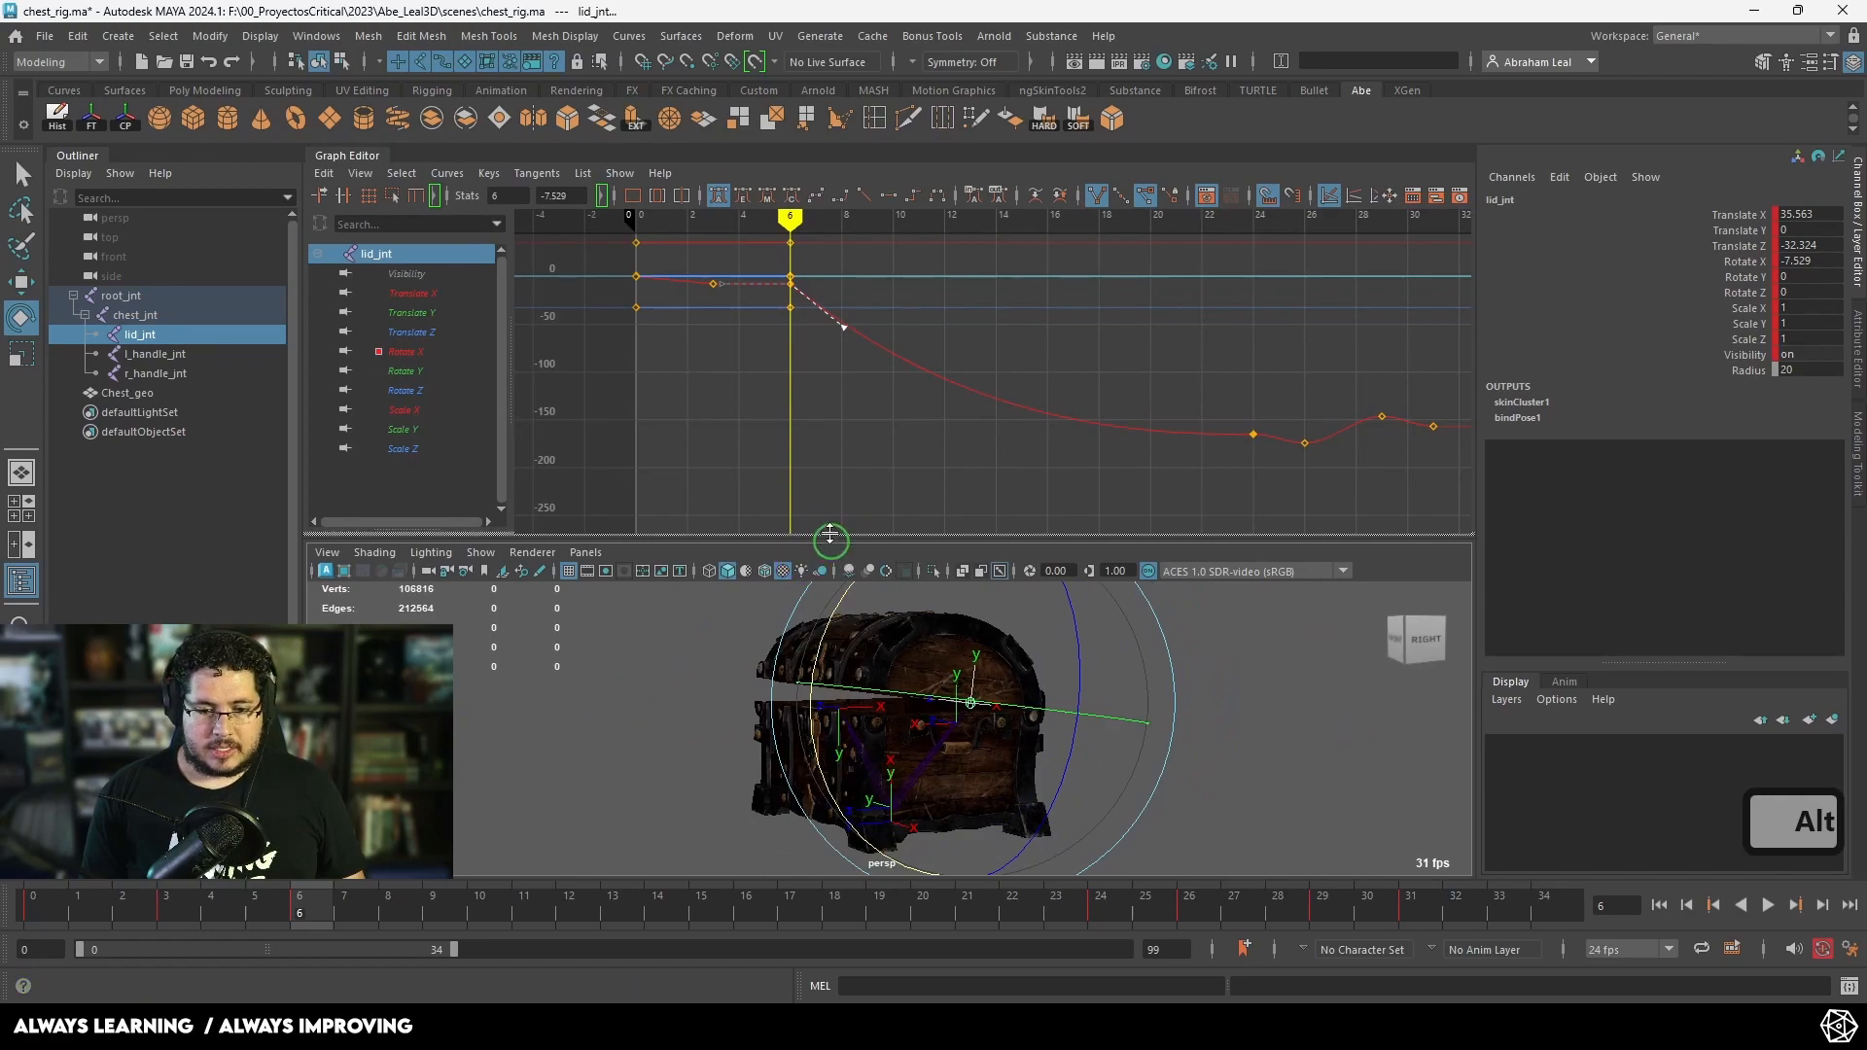
left_click_drag(833, 544, 833, 491)
left_click(652, 707)
left_click_drag(667, 708, 720, 728, "alt")
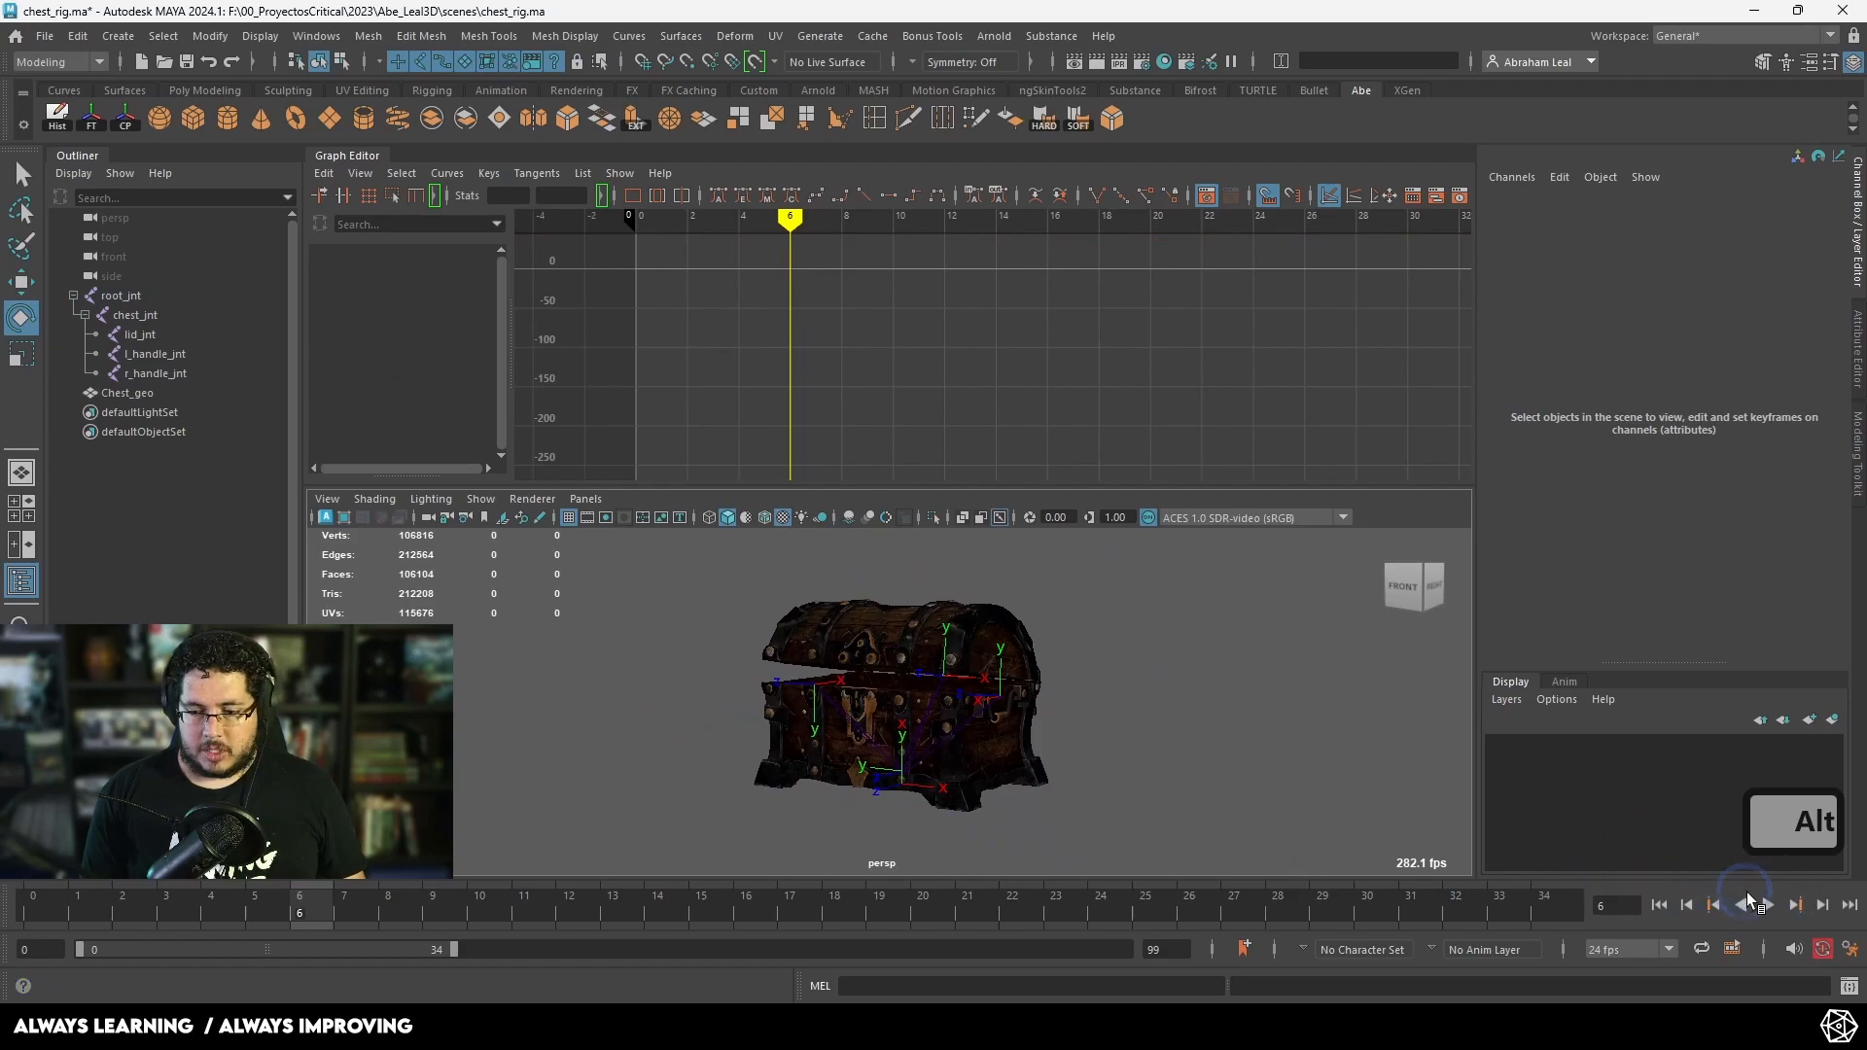
Step: Play the lid animation, review it from several angles including from above, and stop at frame 19
left_click(1766, 905)
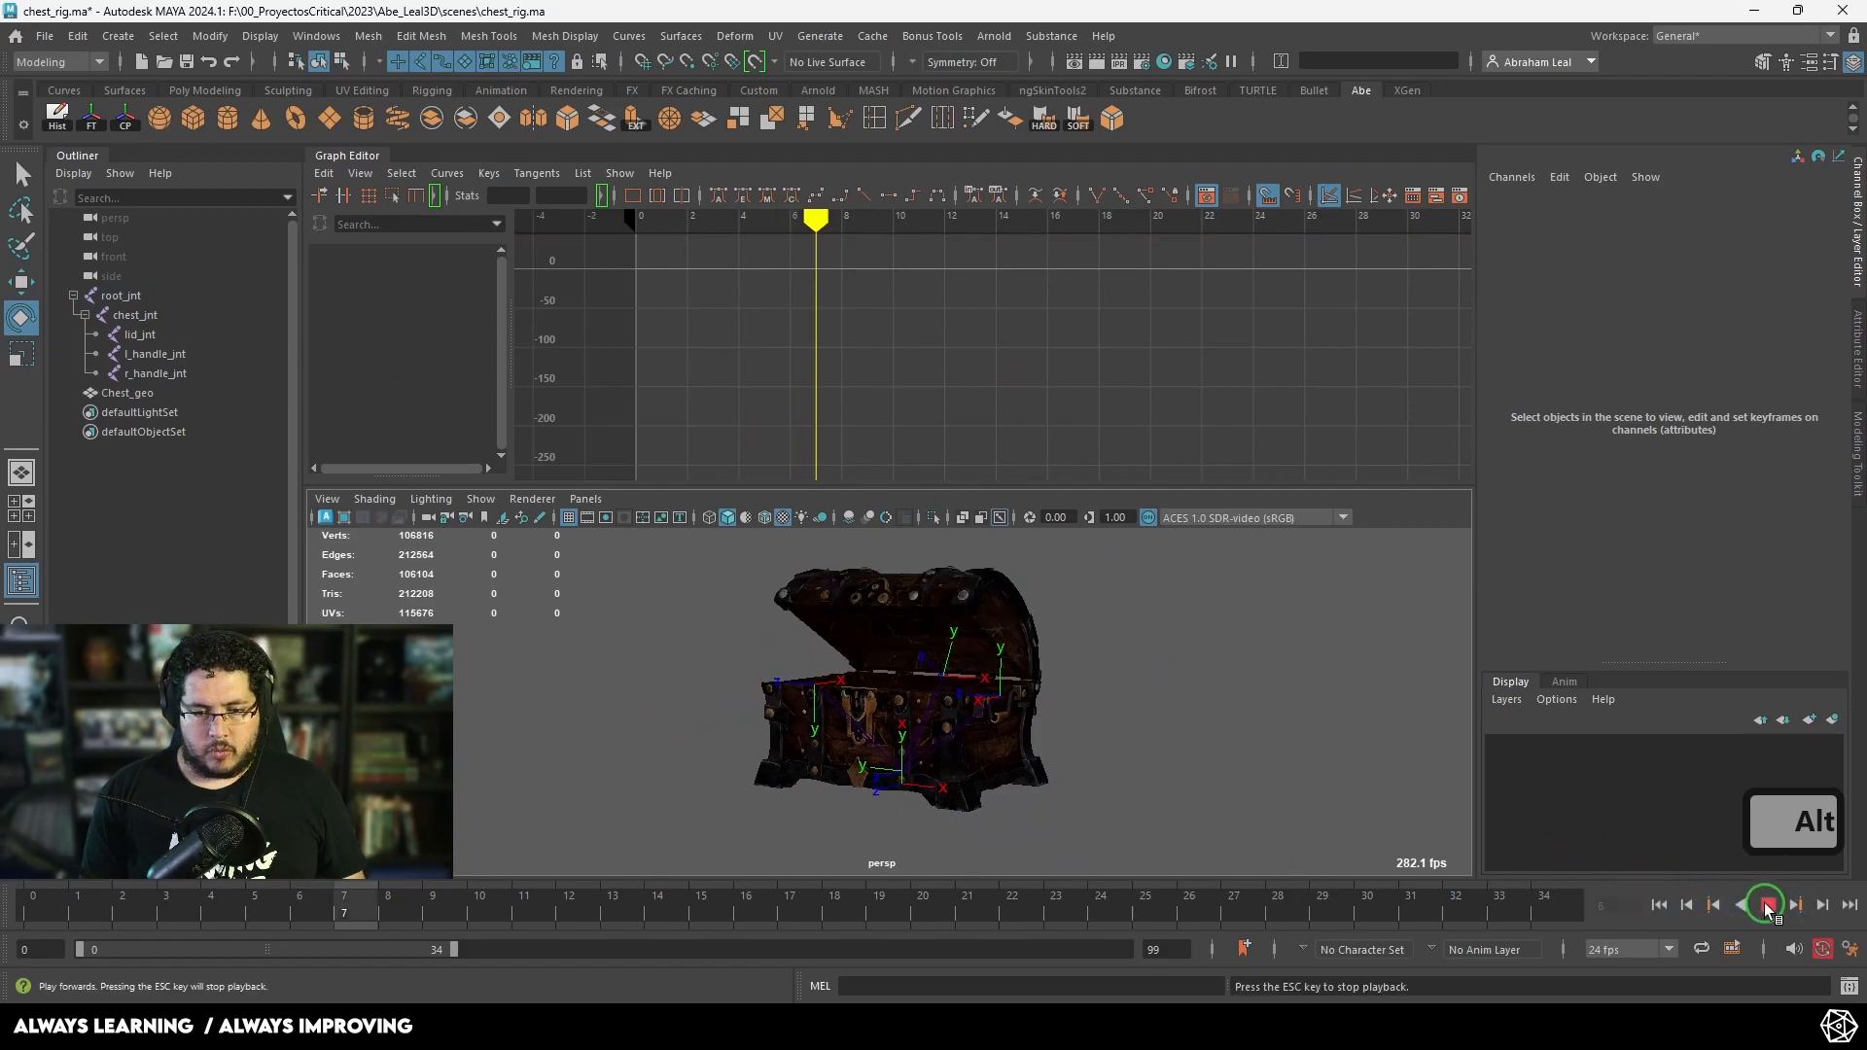
left_click(1154, 755)
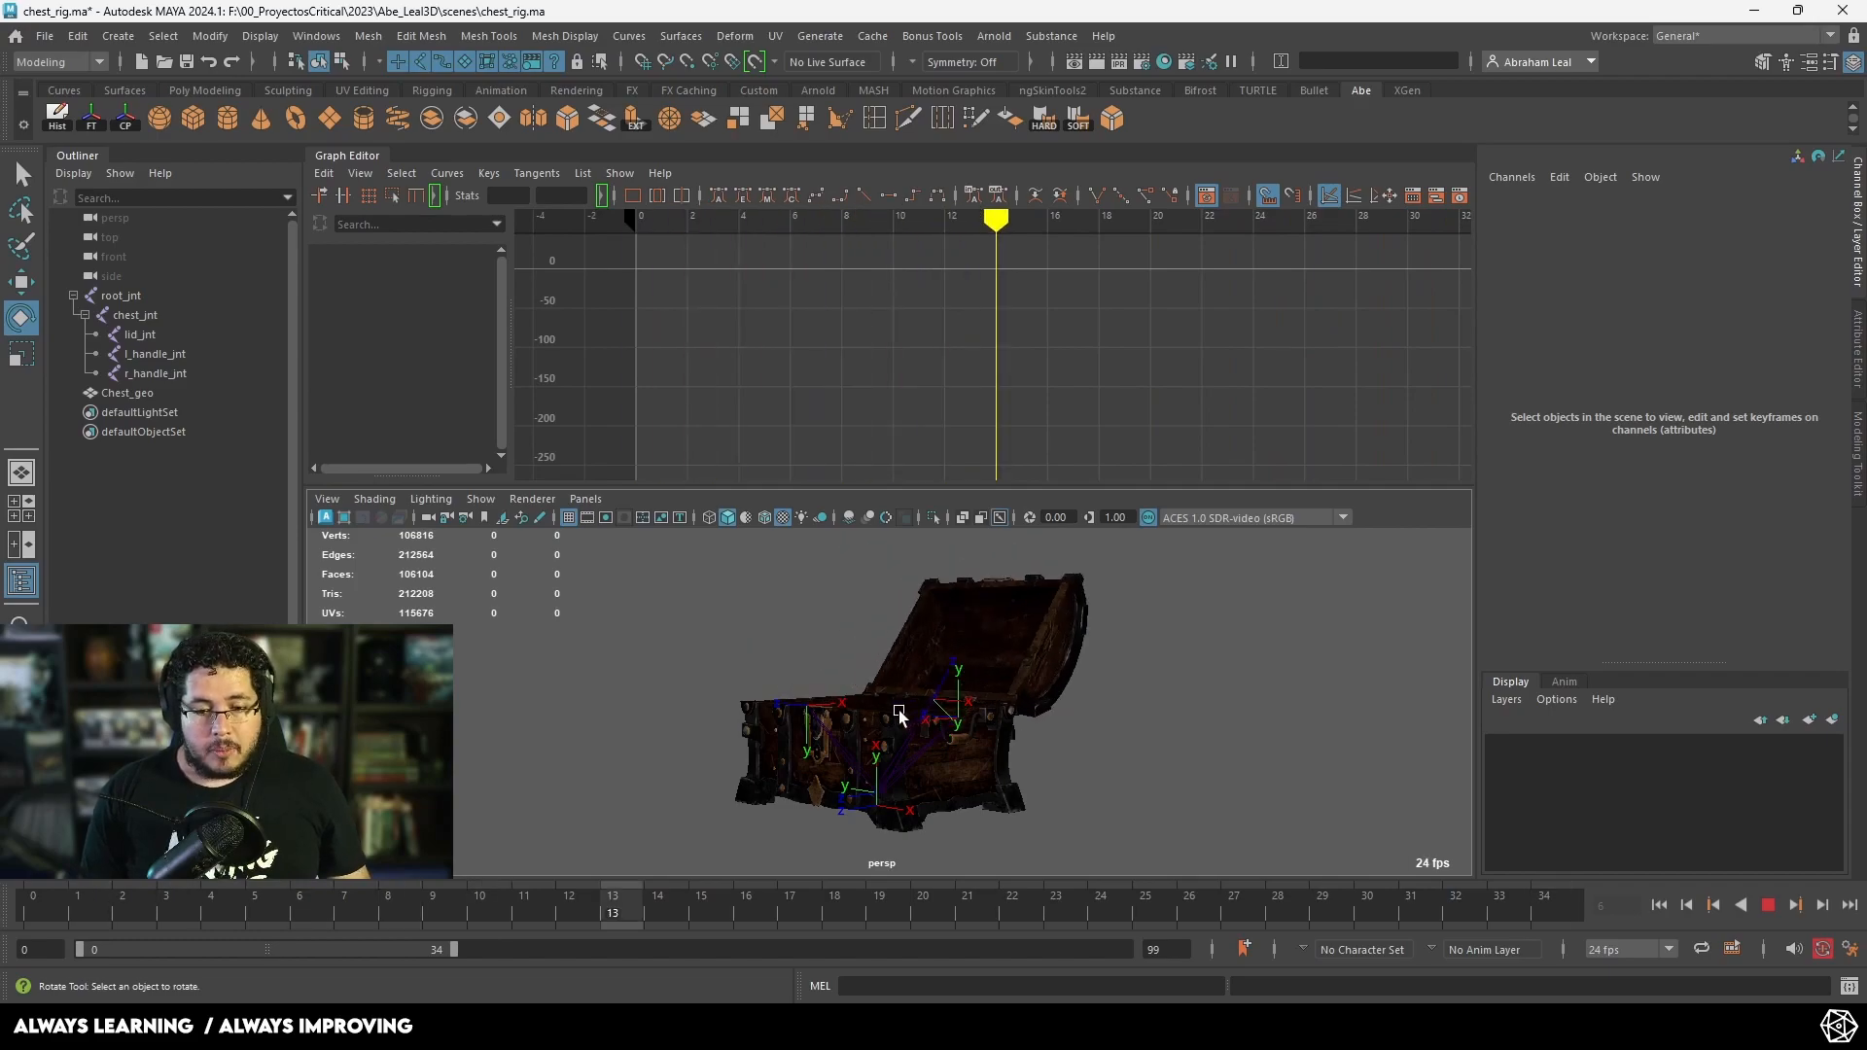
left_click_drag(1003, 710, 886, 757, "alt")
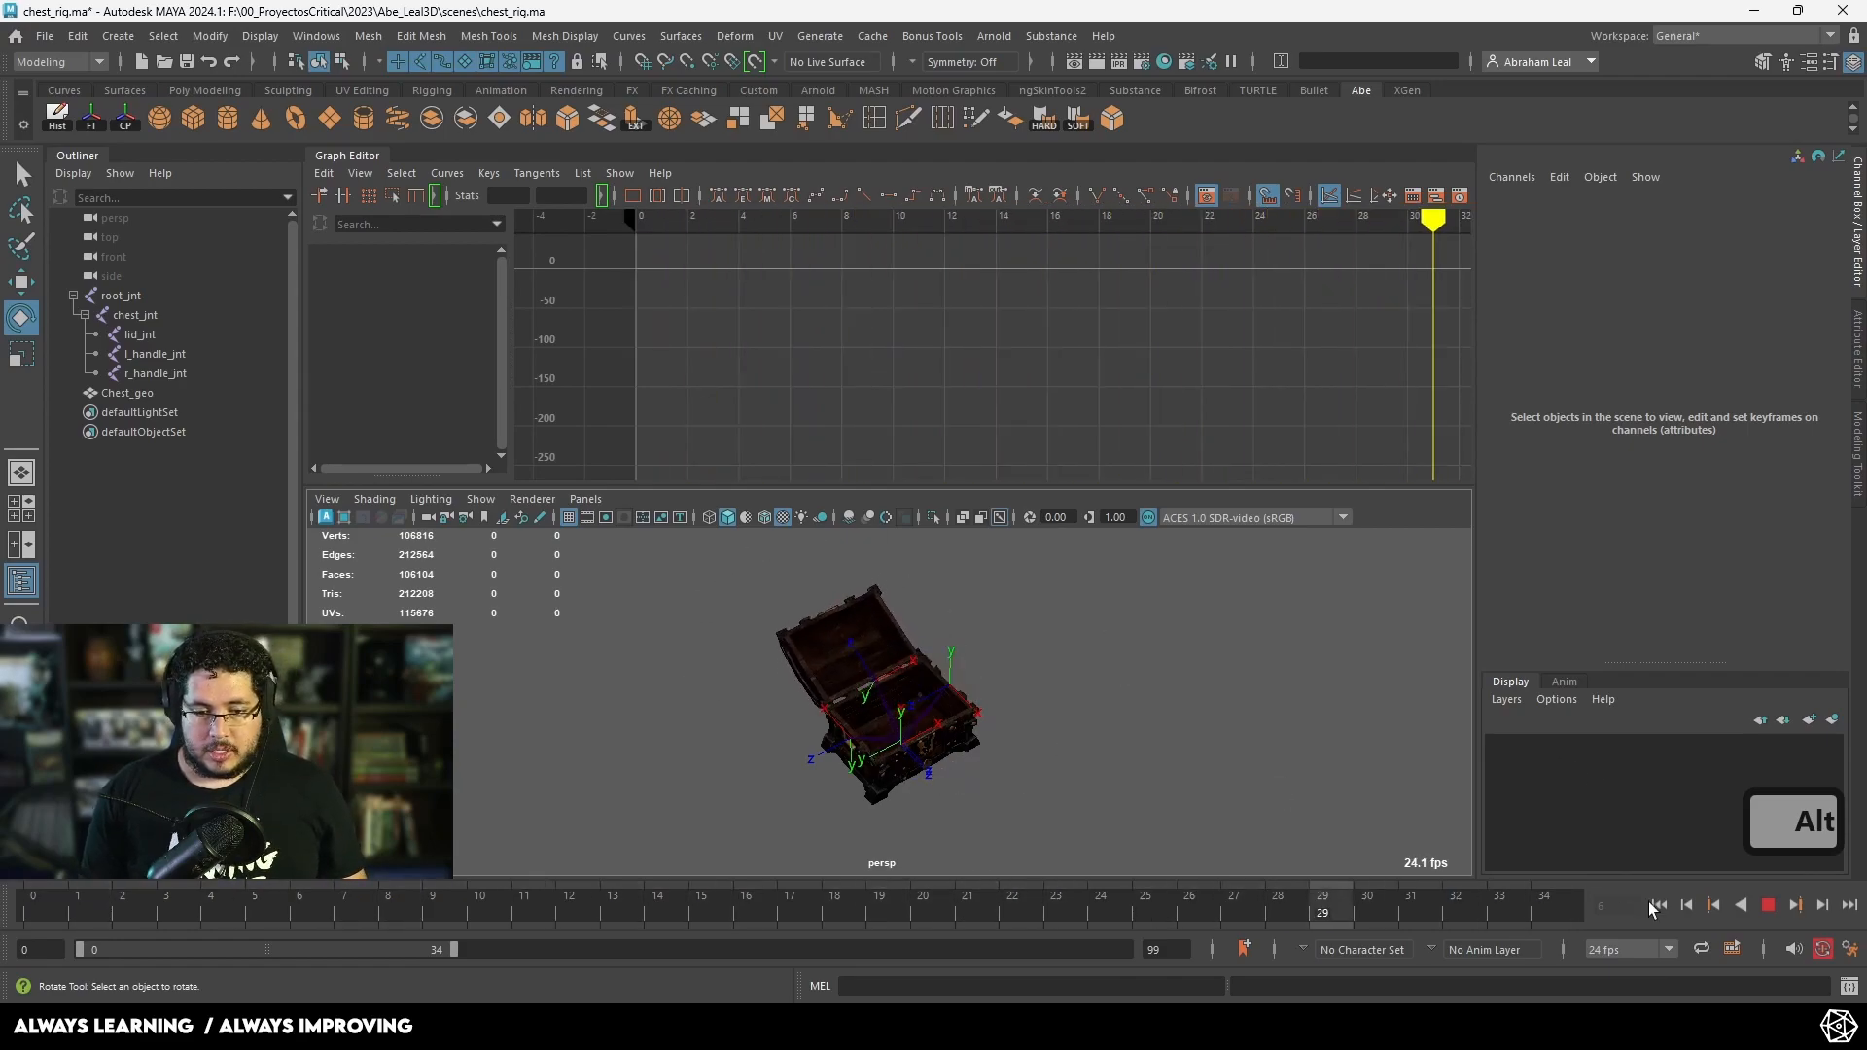
left_click(1768, 906)
left_click_drag(612, 904, 879, 906)
Step: Delete the lid joint's Rotate X key at frame 24
left_click(875, 683)
left_click(1109, 410)
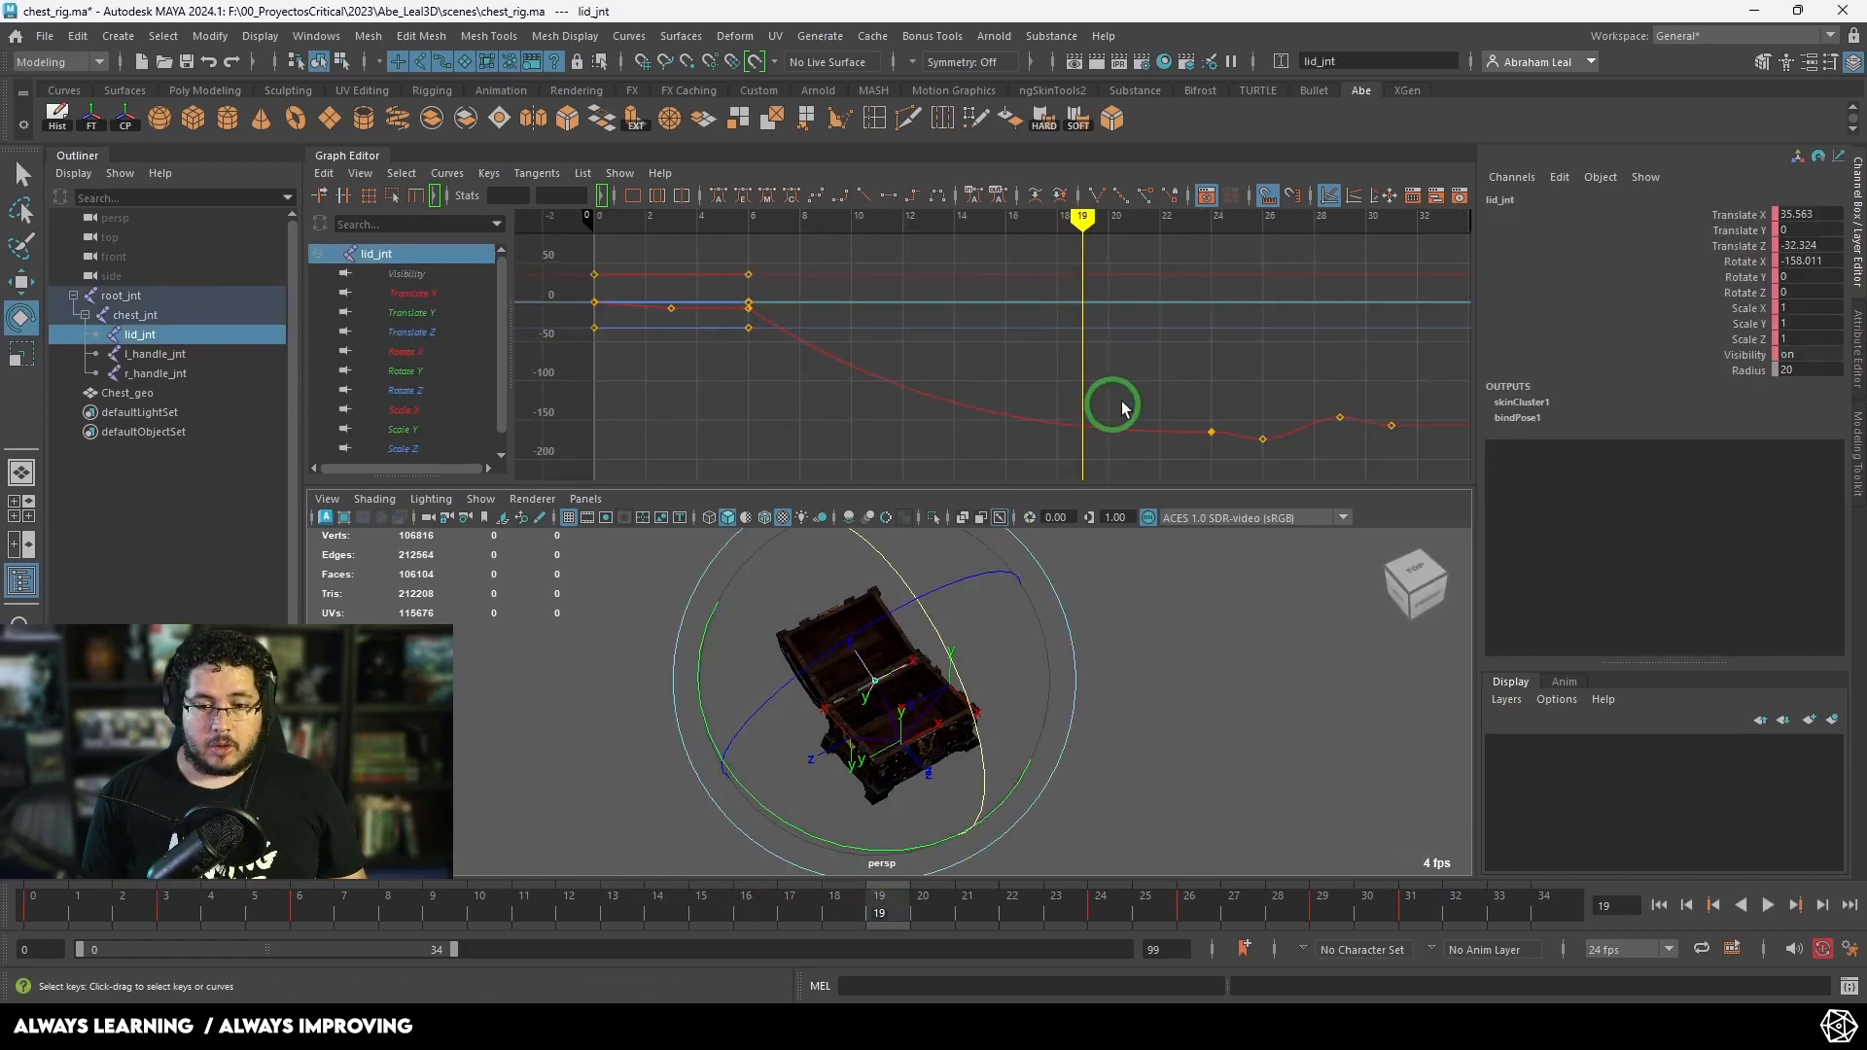
middle_click_drag(1115, 391, 981, 340, "alt")
right_click_drag(981, 341, 1118, 380, "alt")
middle_click_drag(1118, 379, 857, 285, "alt")
left_click_drag(828, 222, 952, 231)
right_click_drag(1019, 331, 1019, 358, "alt")
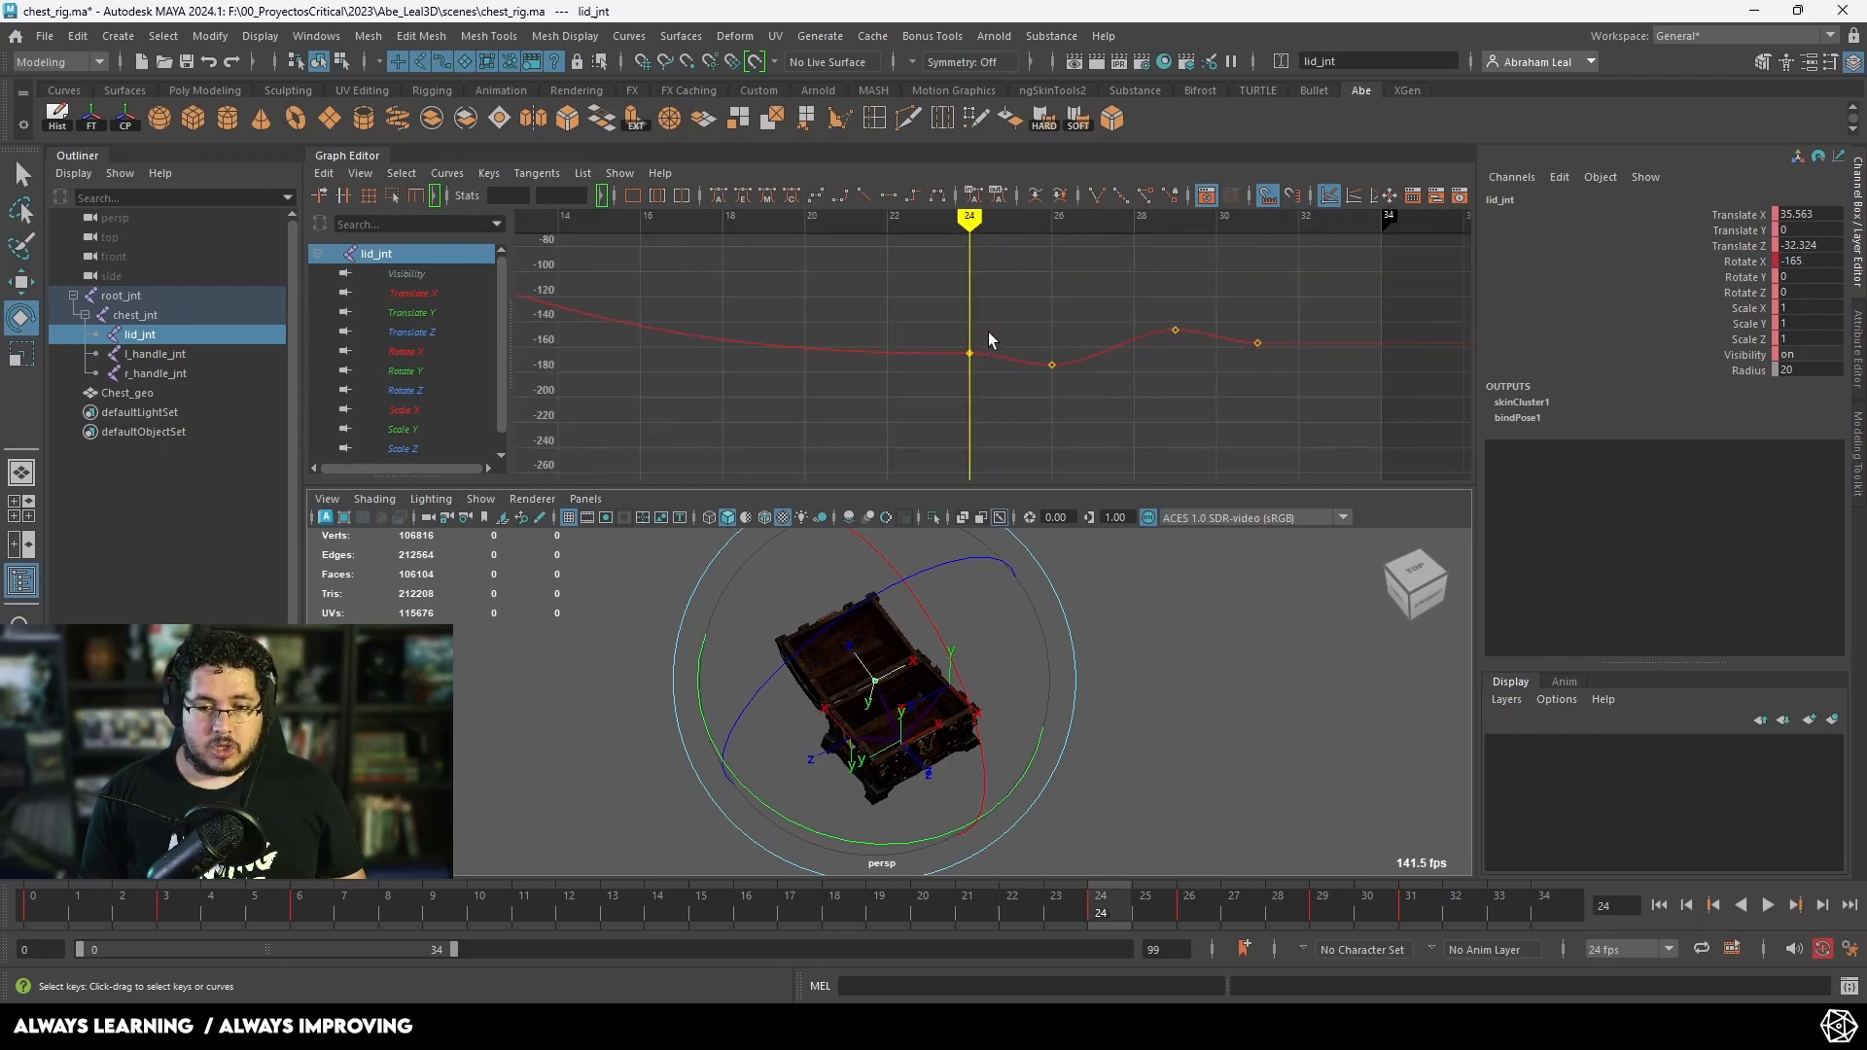
left_click_drag(988, 331, 934, 372)
key("Delete")
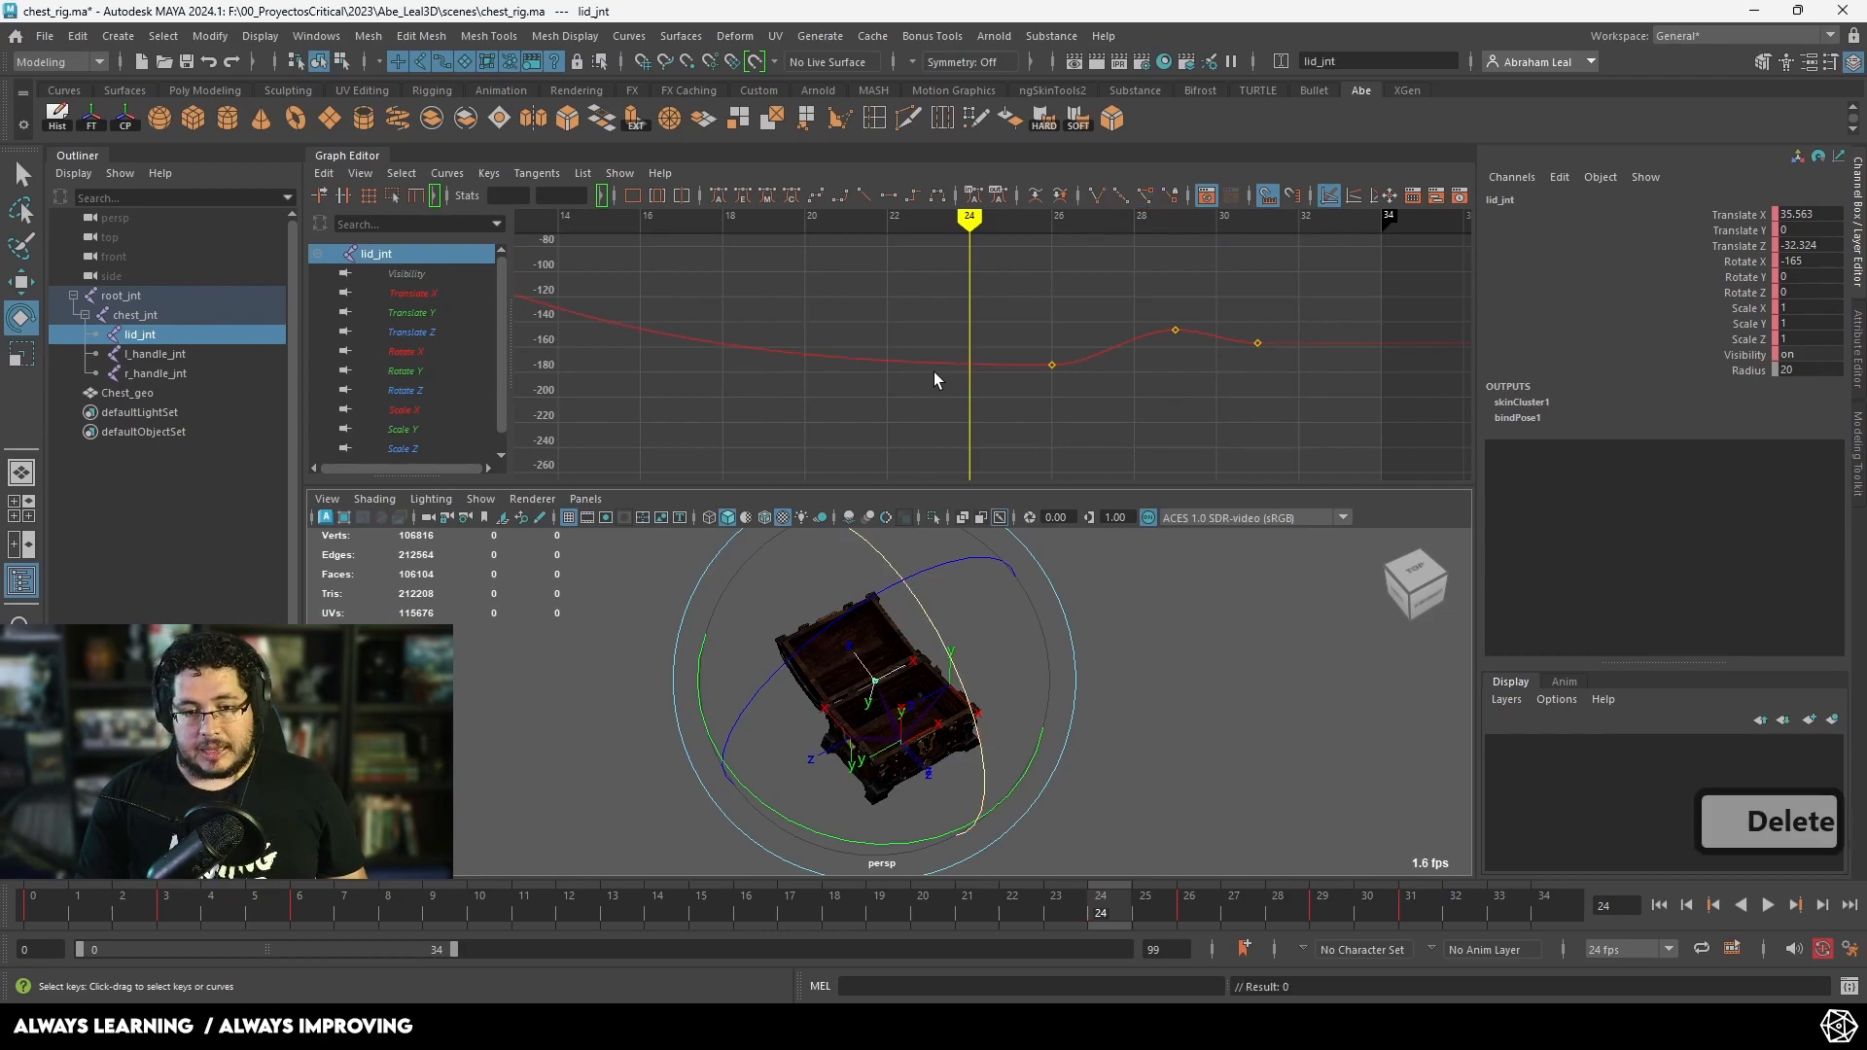
Step: Break the tangents of the lid's Rotate X key at frame 26 and steepen its outgoing tangent upward
scroll(764, 342, "up", 3)
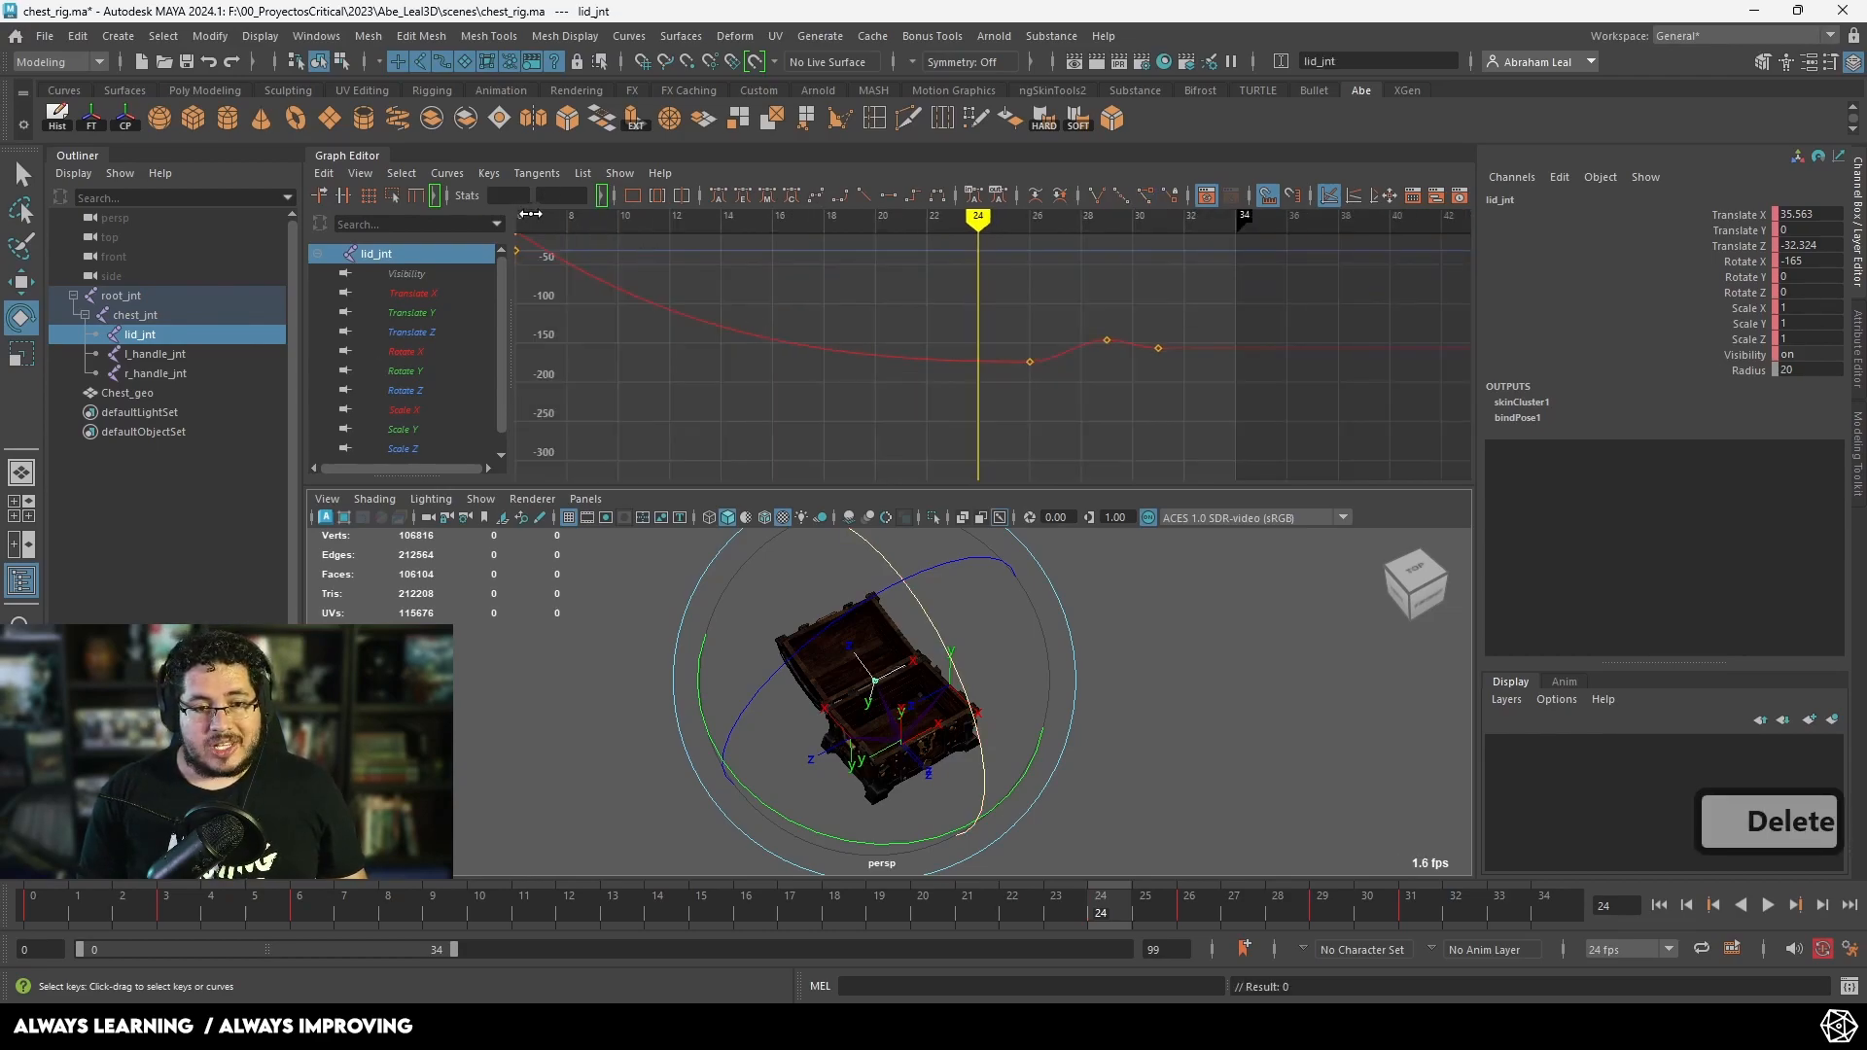
mouse_move(593, 227)
left_mouse_down()
mouse_move(576, 228)
mouse_move(1025, 254)
left_mouse_up()
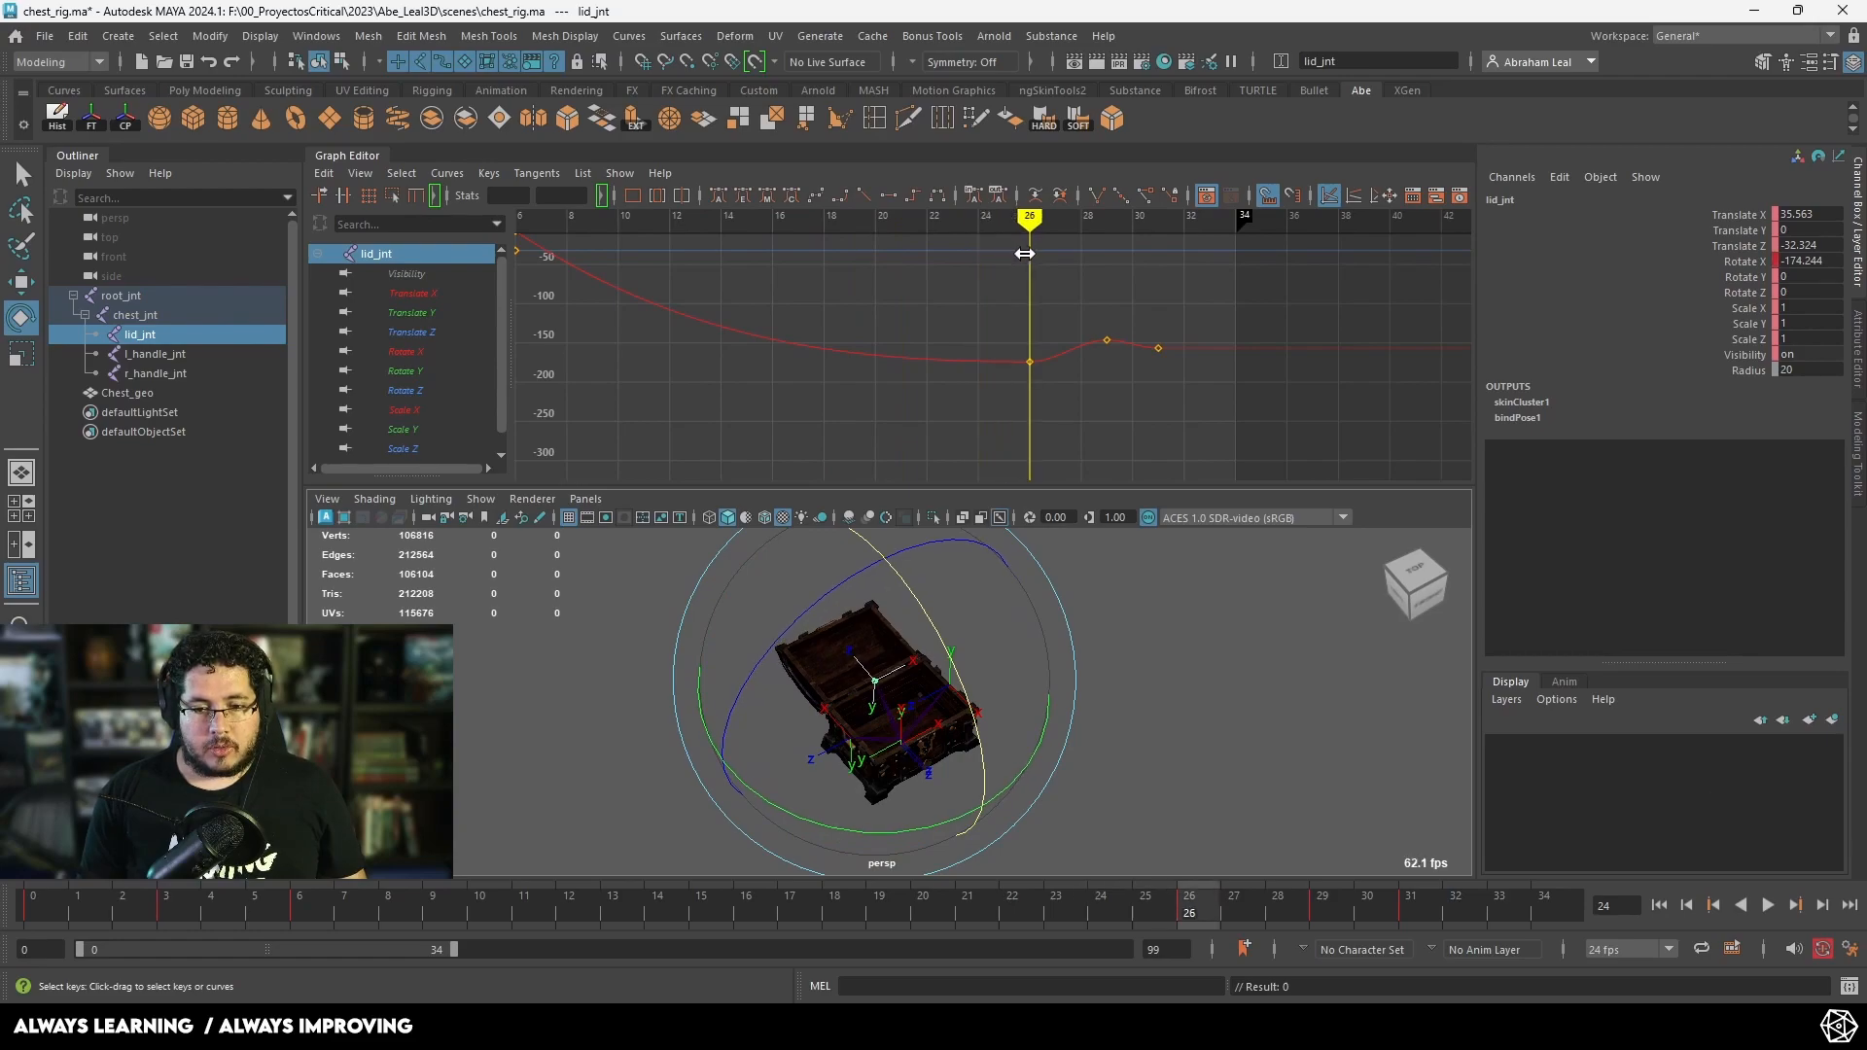
scroll(1079, 375, "up", 8)
left_click_drag(1208, 326, 1138, 392)
middle_click_drag(1142, 393, 944, 356, "alt")
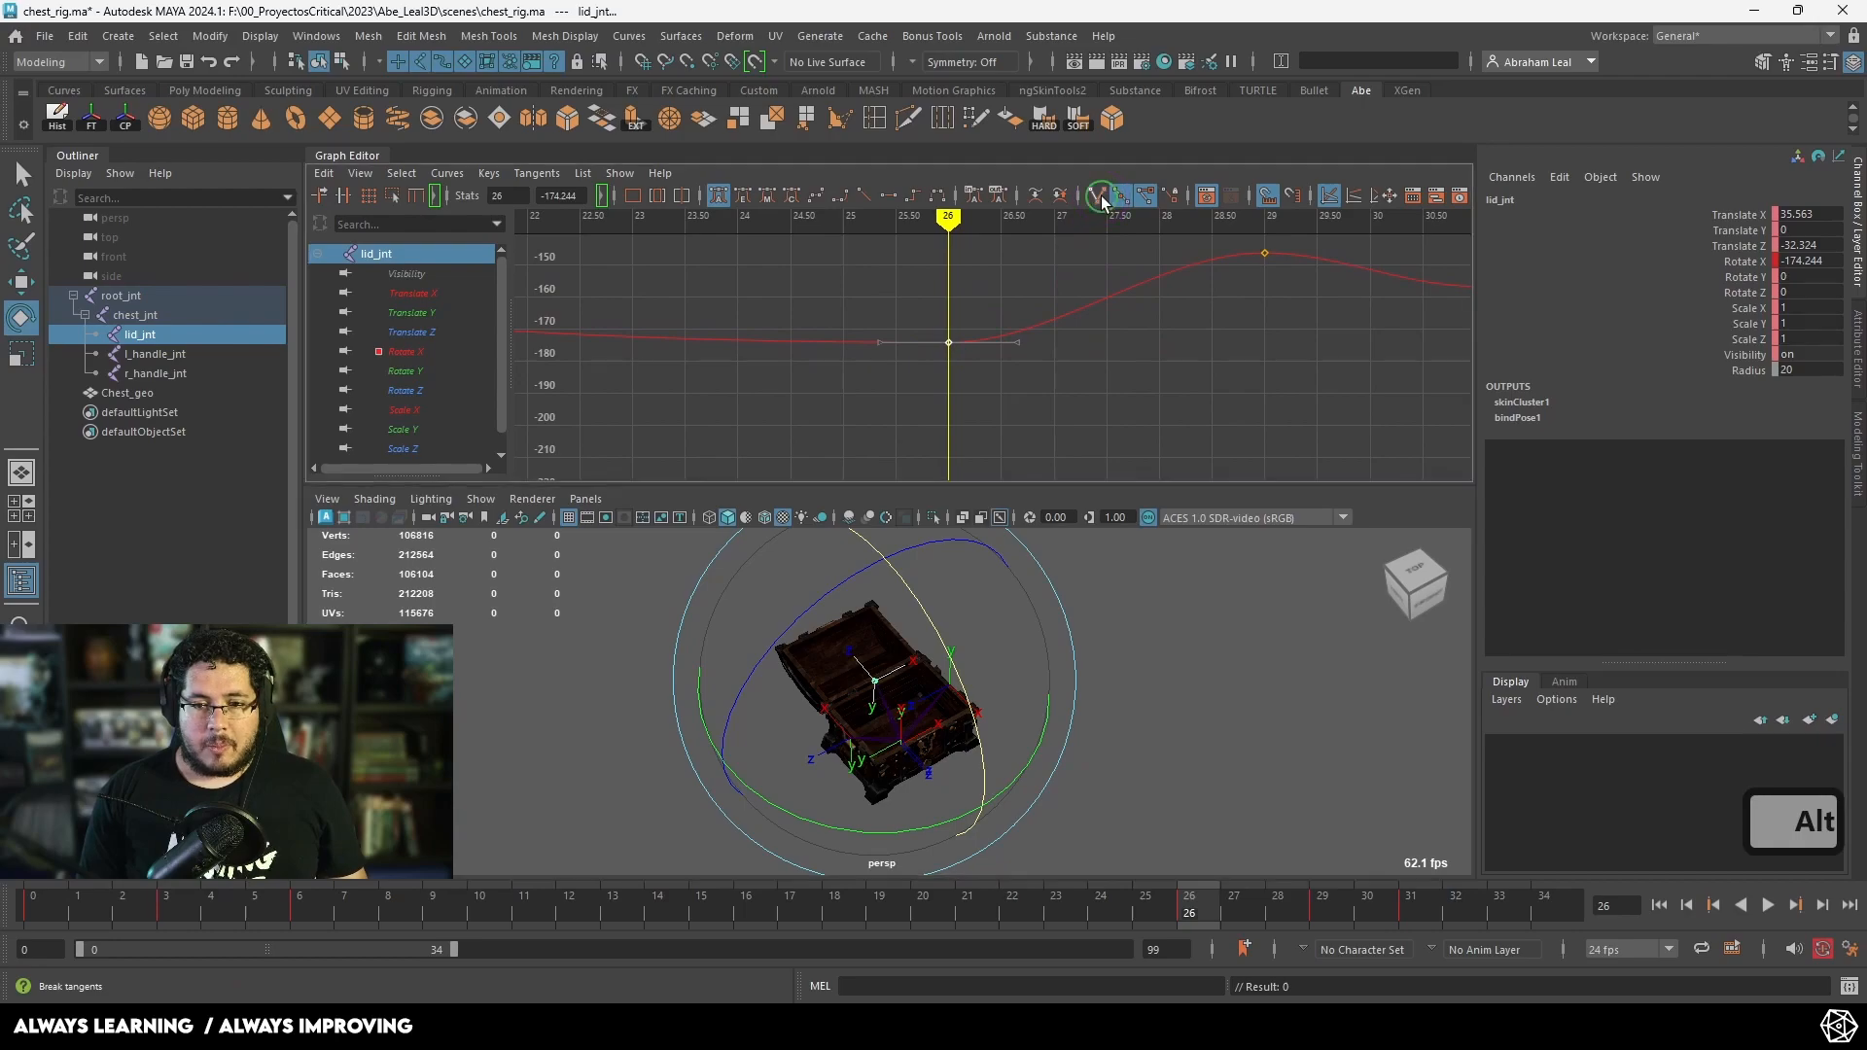
middle_click_drag(1070, 329, 1035, 379, "alt")
left_click_drag(970, 415, 969, 416)
middle_click_drag(1065, 380, 1065, 370)
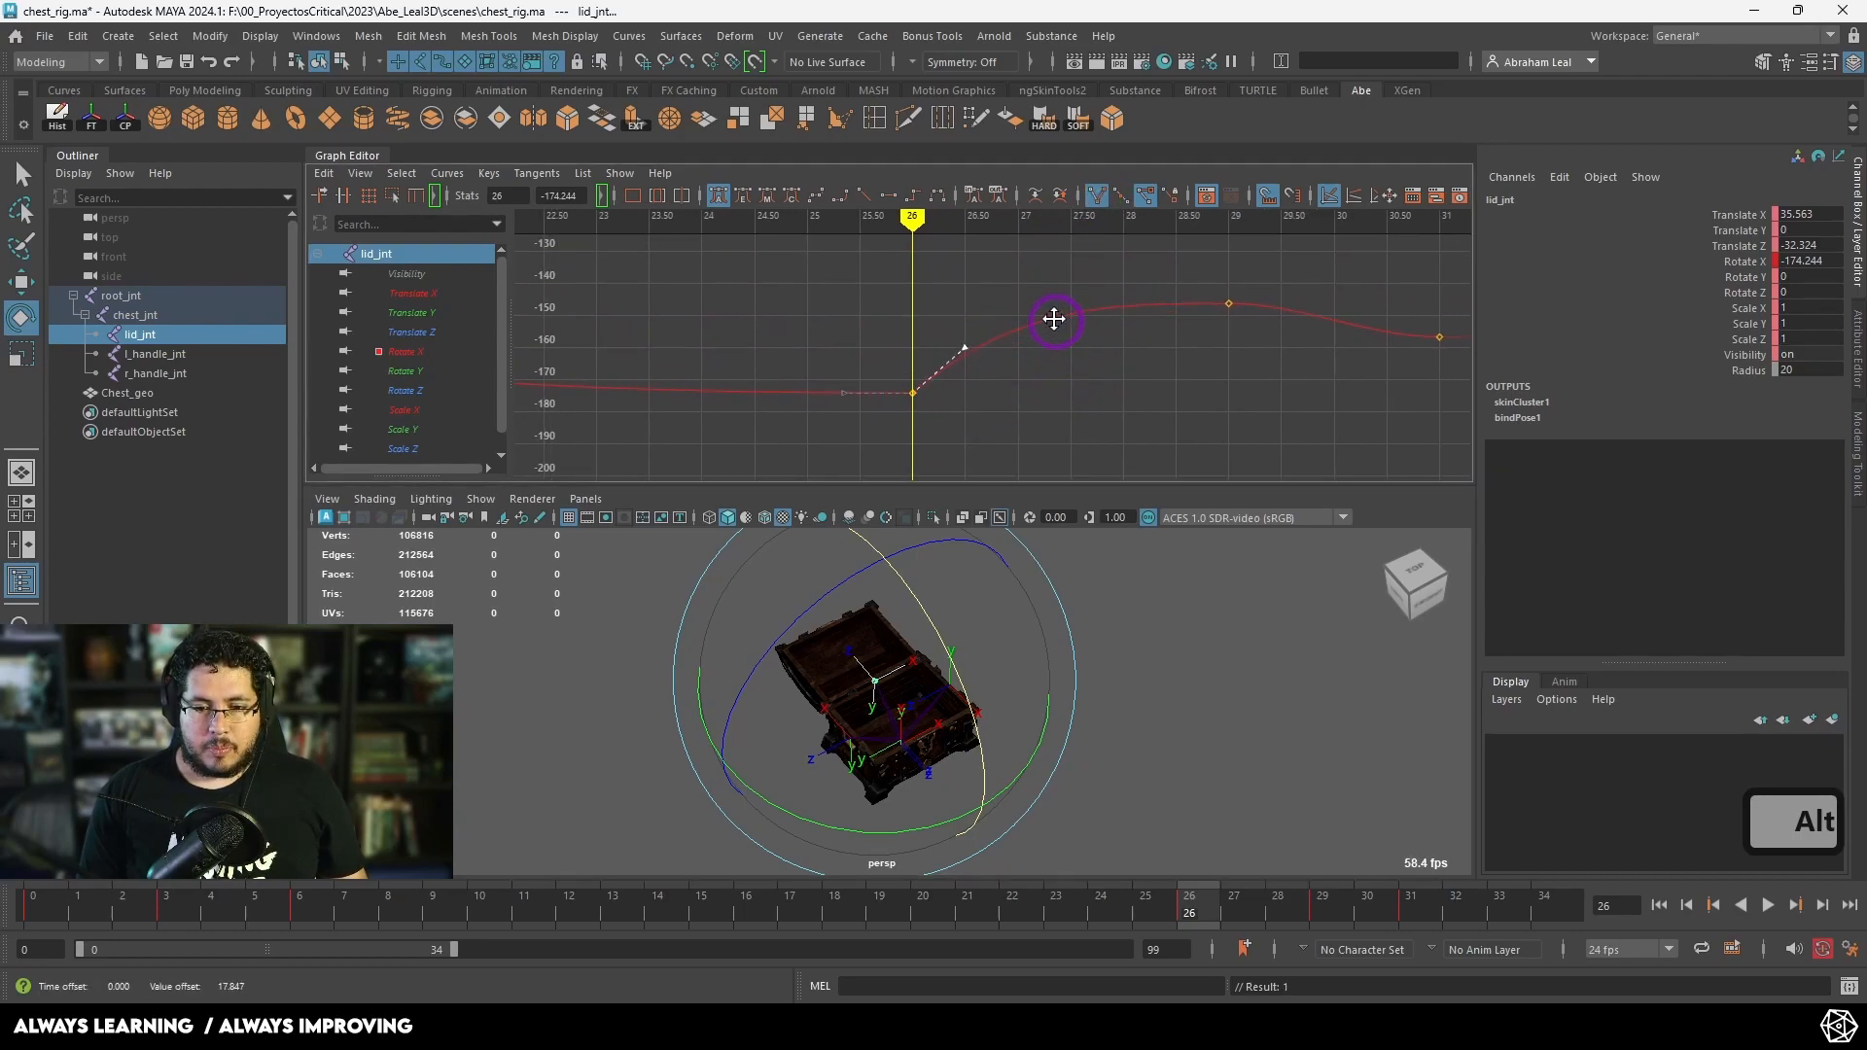
Step: Lower the lid's Rotate X key at frame 31 to about -166.5
mouse_move(1190, 900)
left_mouse_down()
mouse_move(1545, 904)
mouse_move(1415, 906)
left_mouse_up()
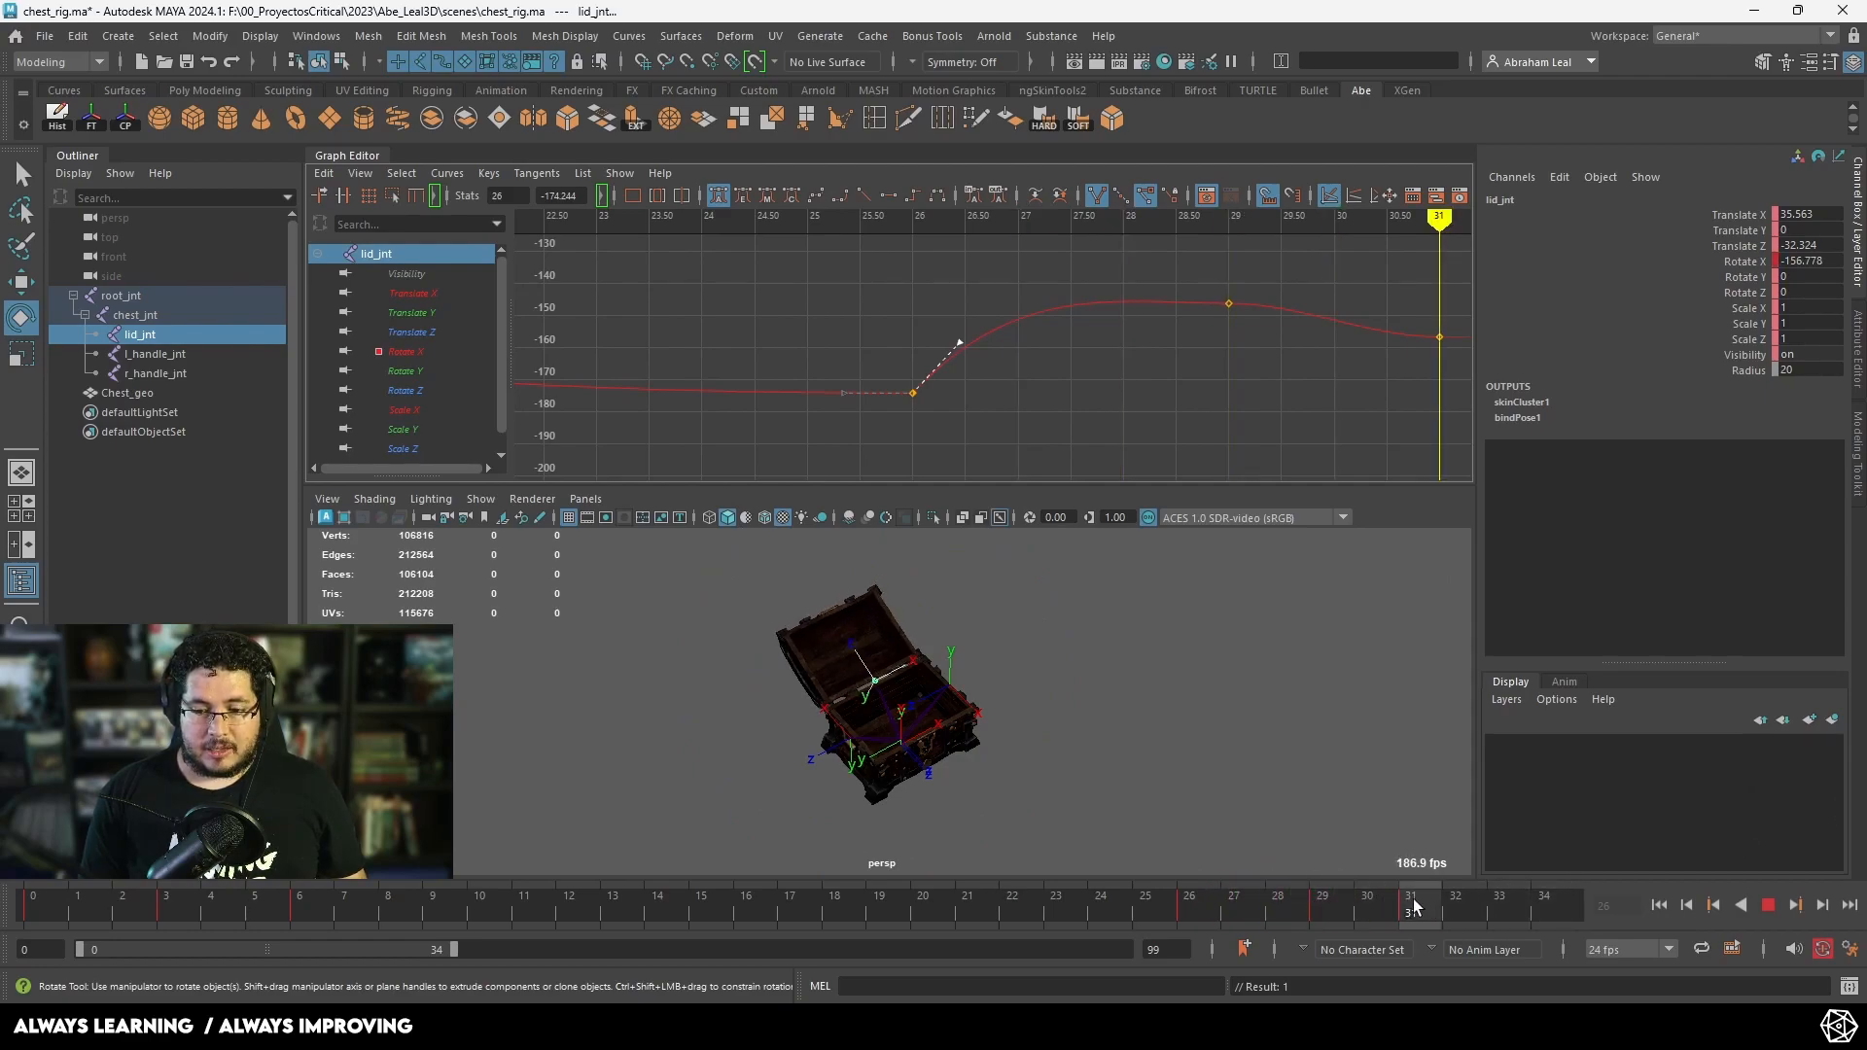
middle_click_drag(1322, 632, 1112, 629, "alt")
middle_click_drag(1241, 317, 1208, 304, "alt")
left_click_drag(1362, 287, 1239, 440)
middle_click_drag(1240, 440, 1190, 396)
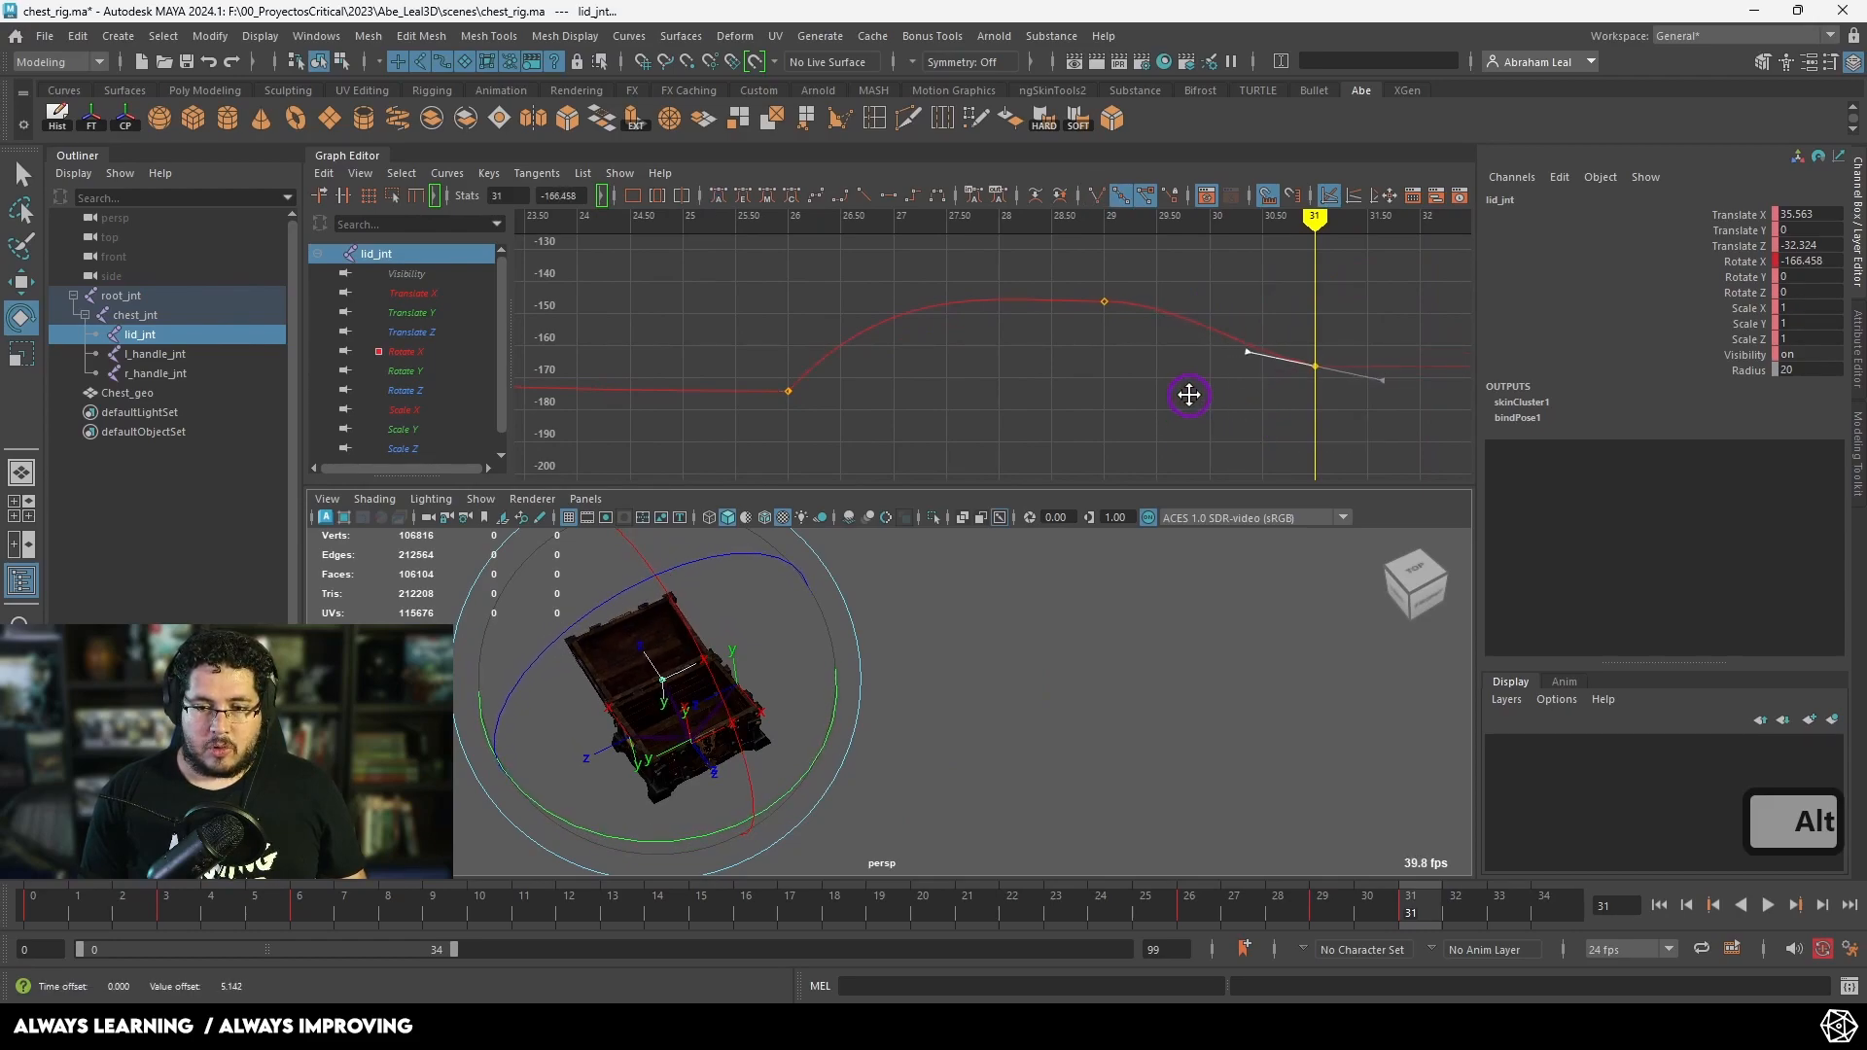
Step: Raise the bounce's peak Rotate X key to about -142.7, keeping it at frame 29 after trying frame 28
left_click(1106, 295)
middle_click_drag(1056, 360, 1056, 348)
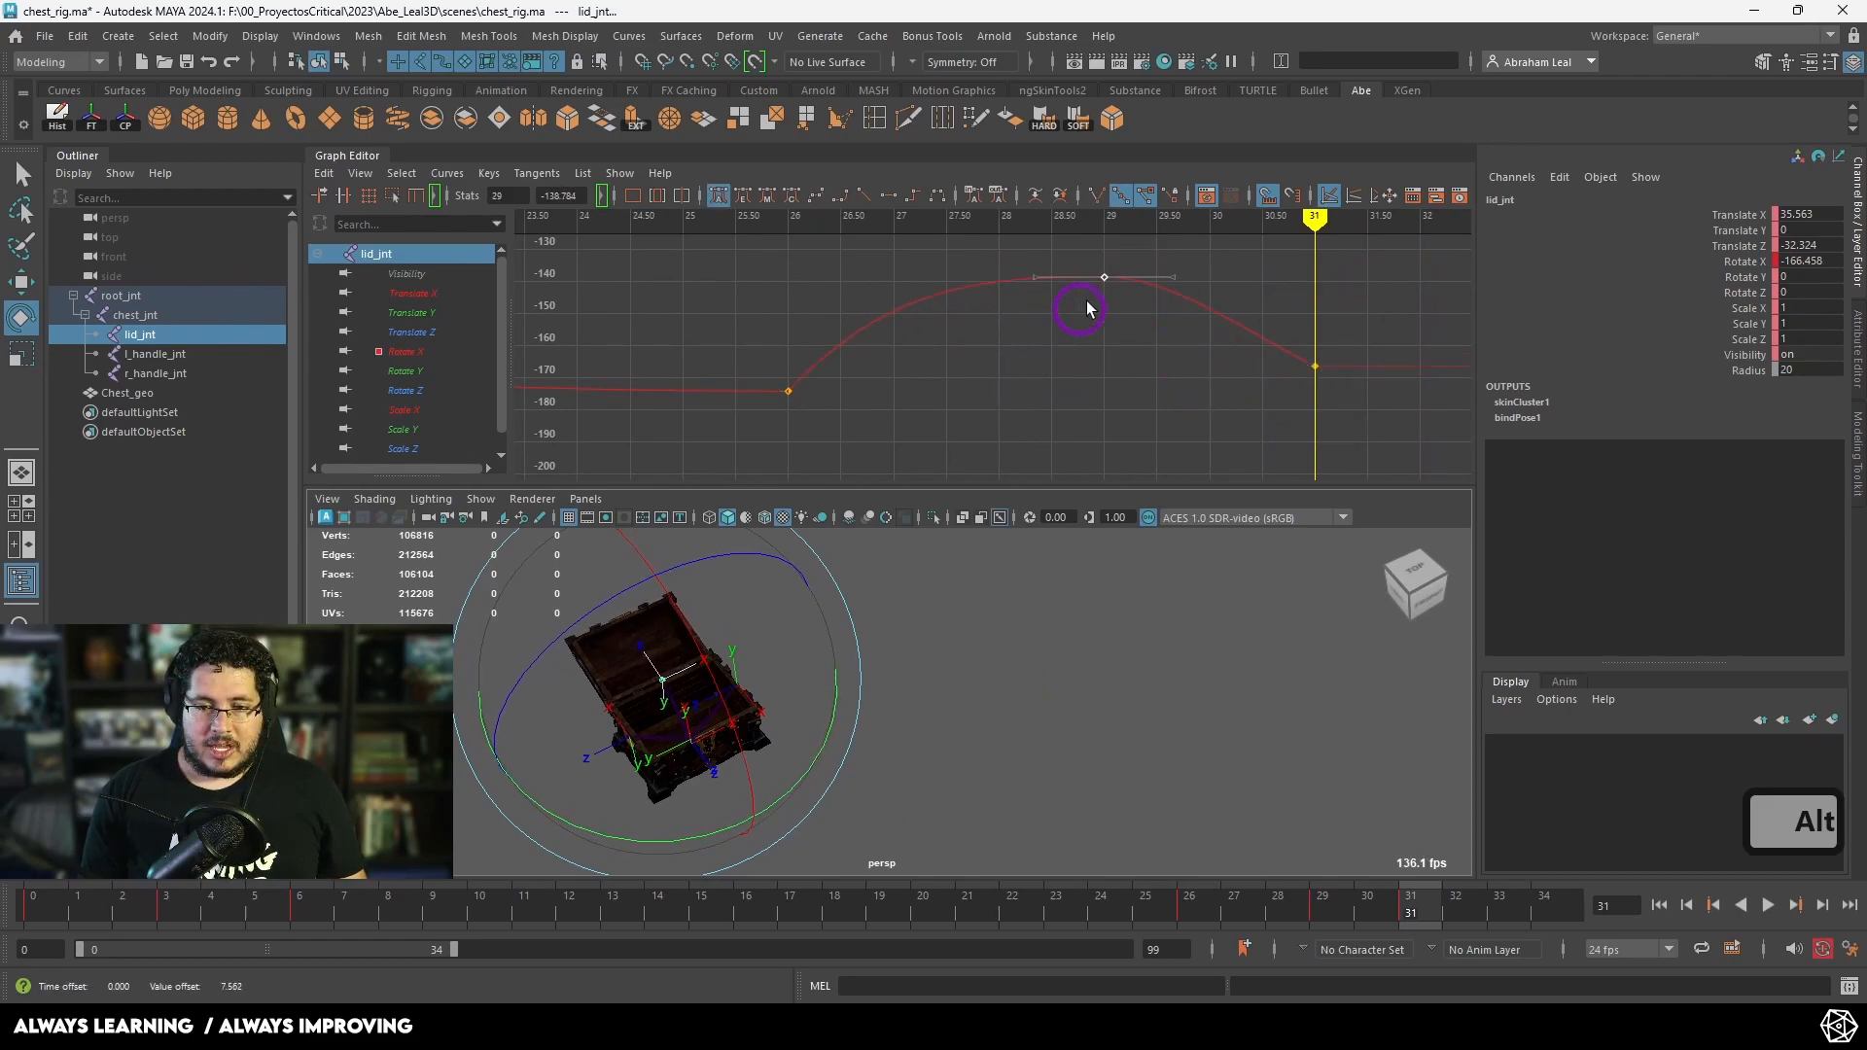
left_click_drag(1123, 250, 1076, 305)
middle_click_drag(1096, 283, 1008, 300)
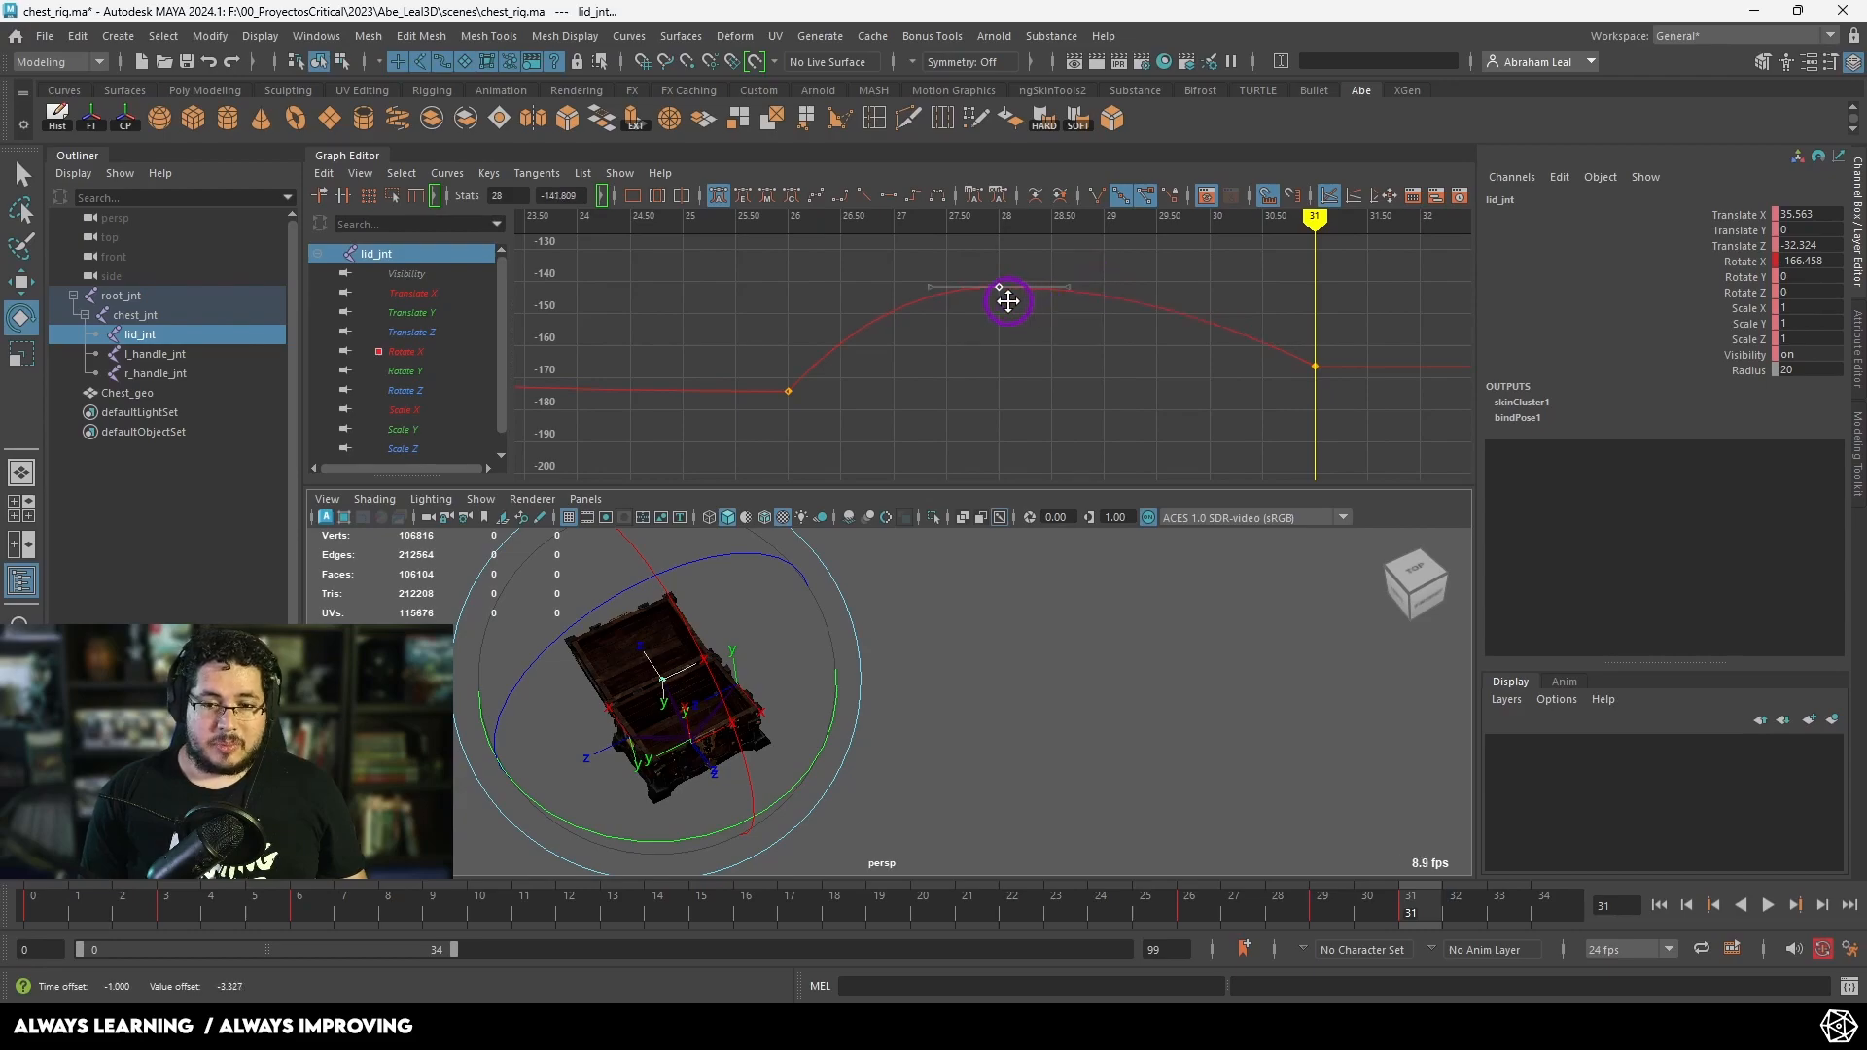
scroll(1007, 363, "down", 2)
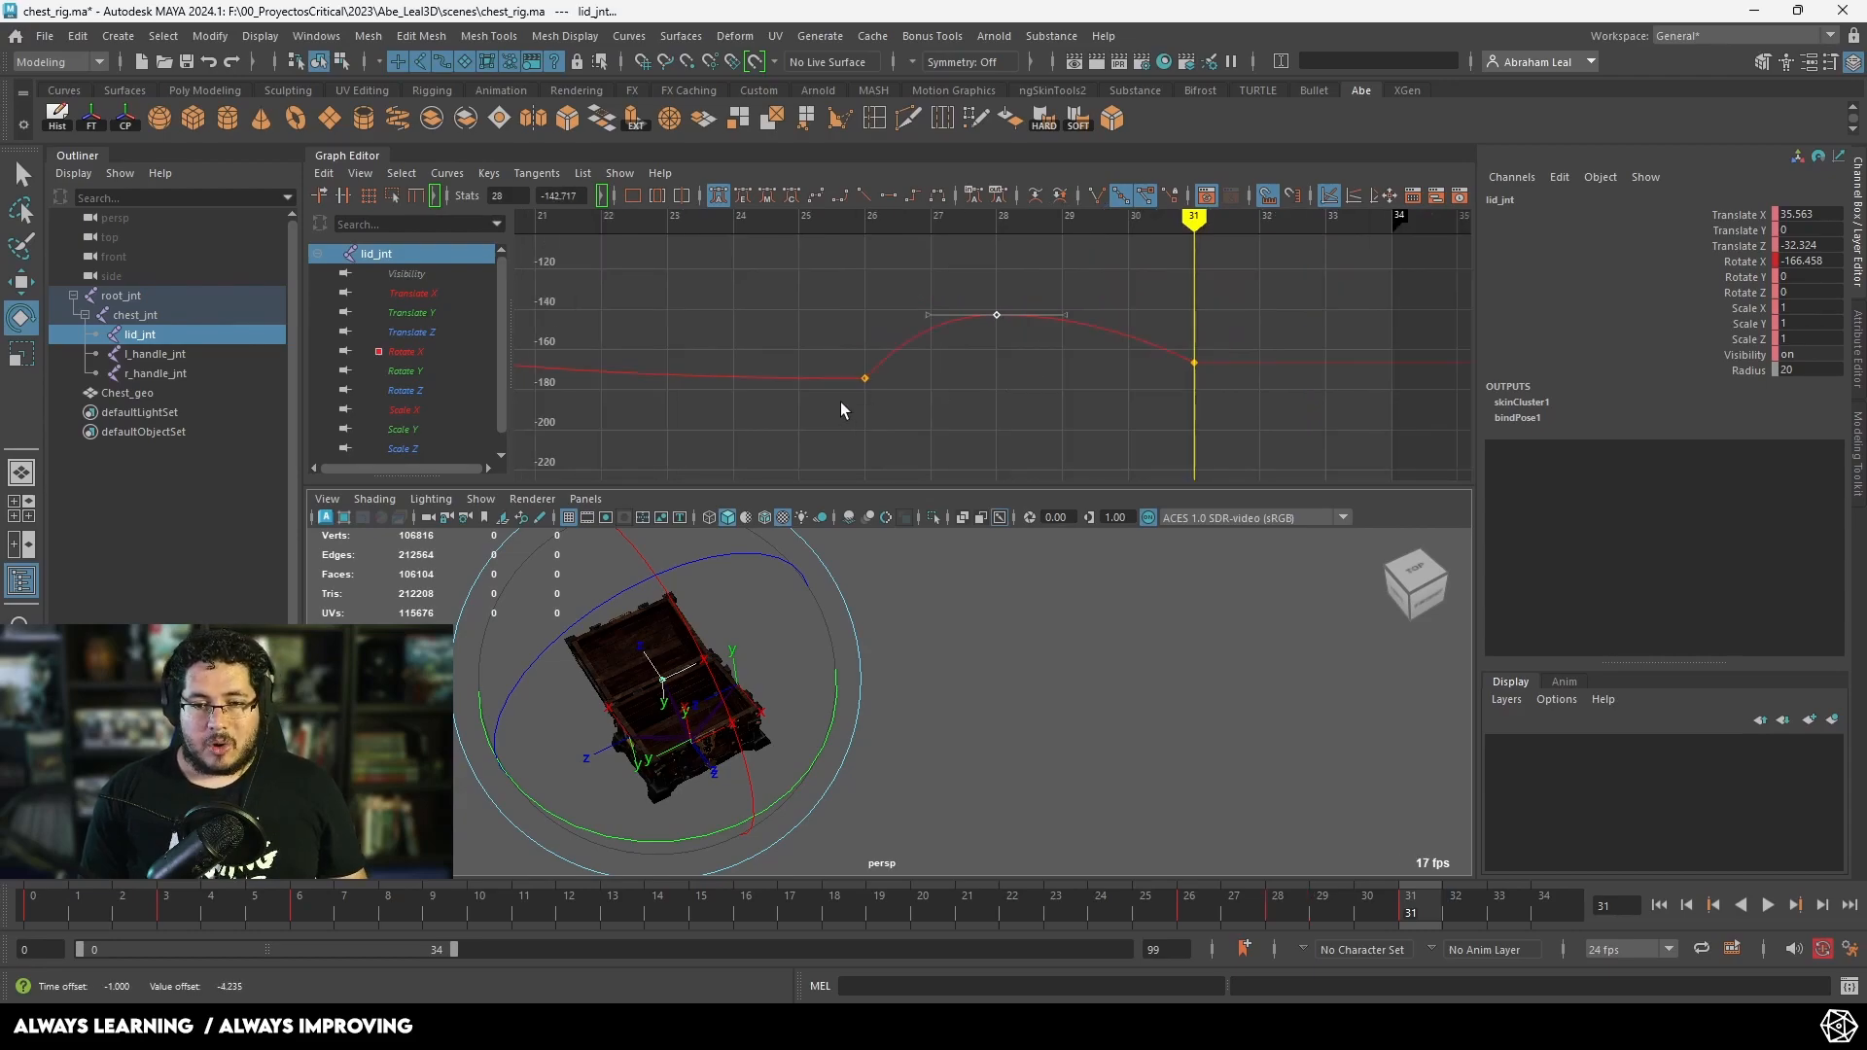
middle_click_drag(1080, 272, 1078, 268)
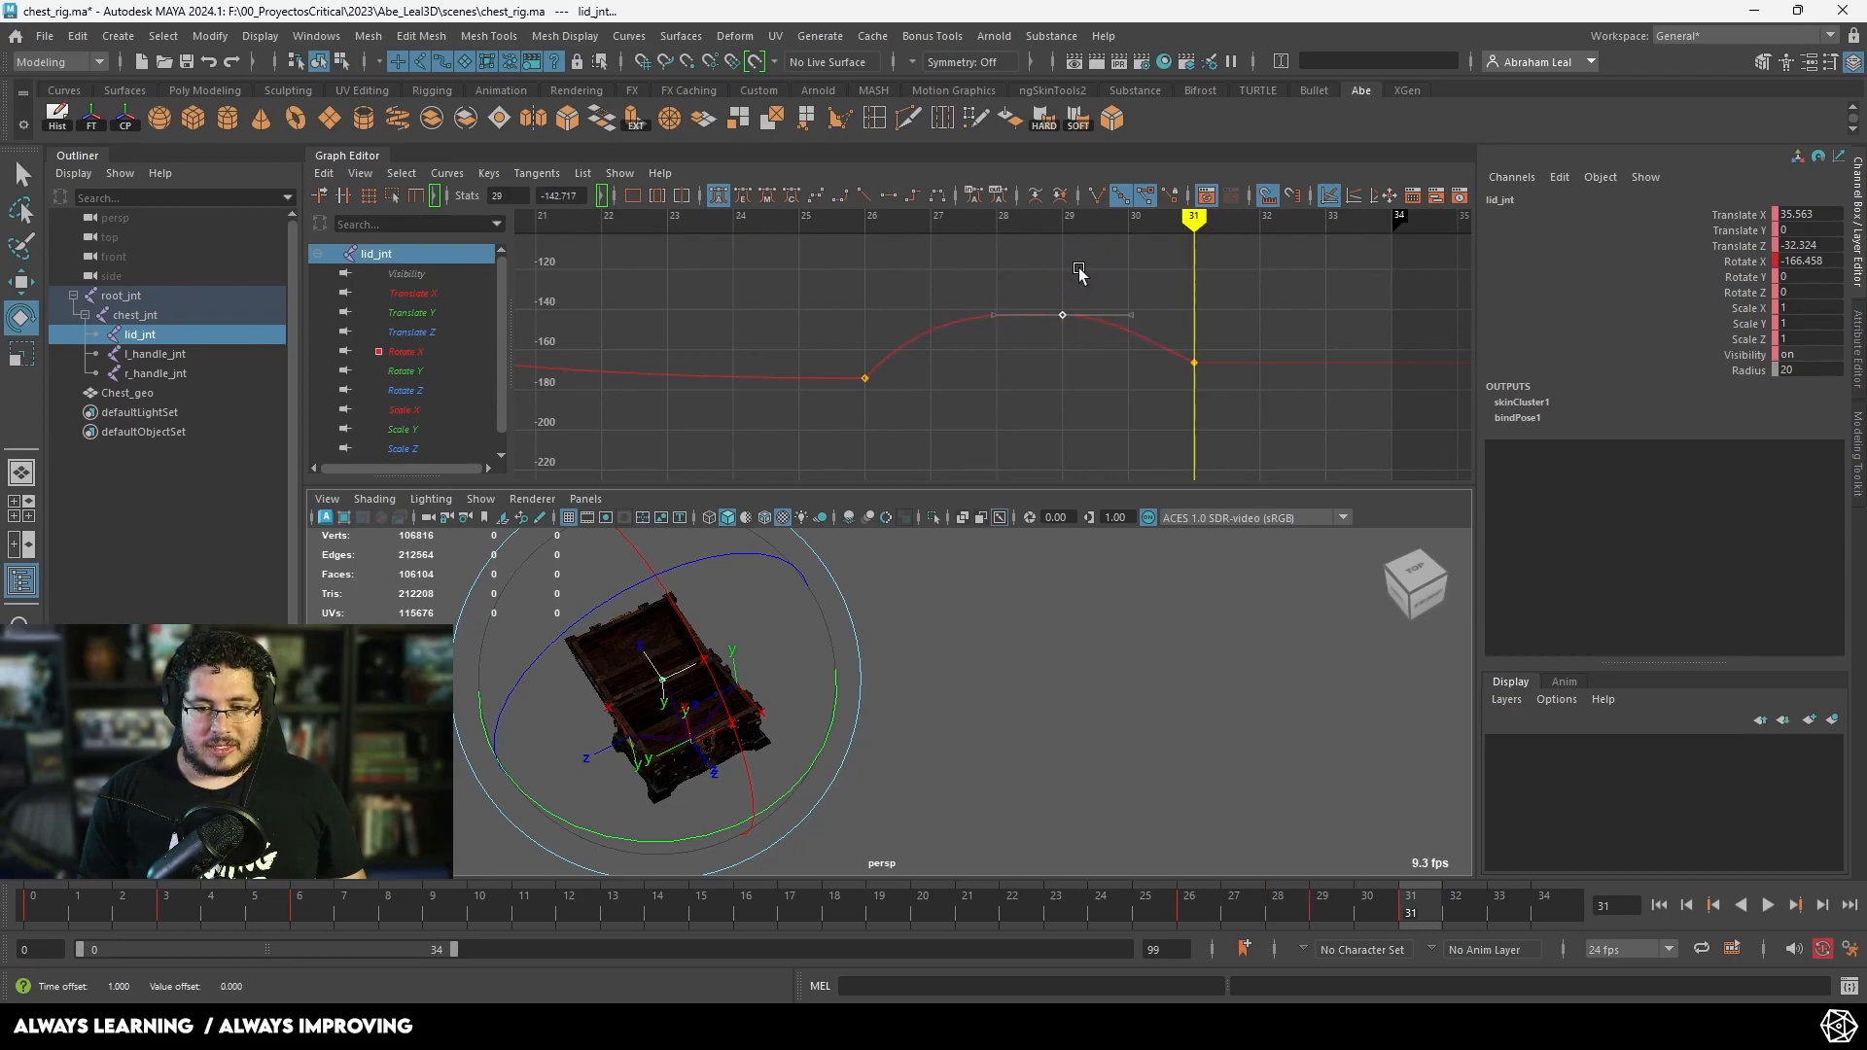
left_click_drag(1202, 335, 1162, 379)
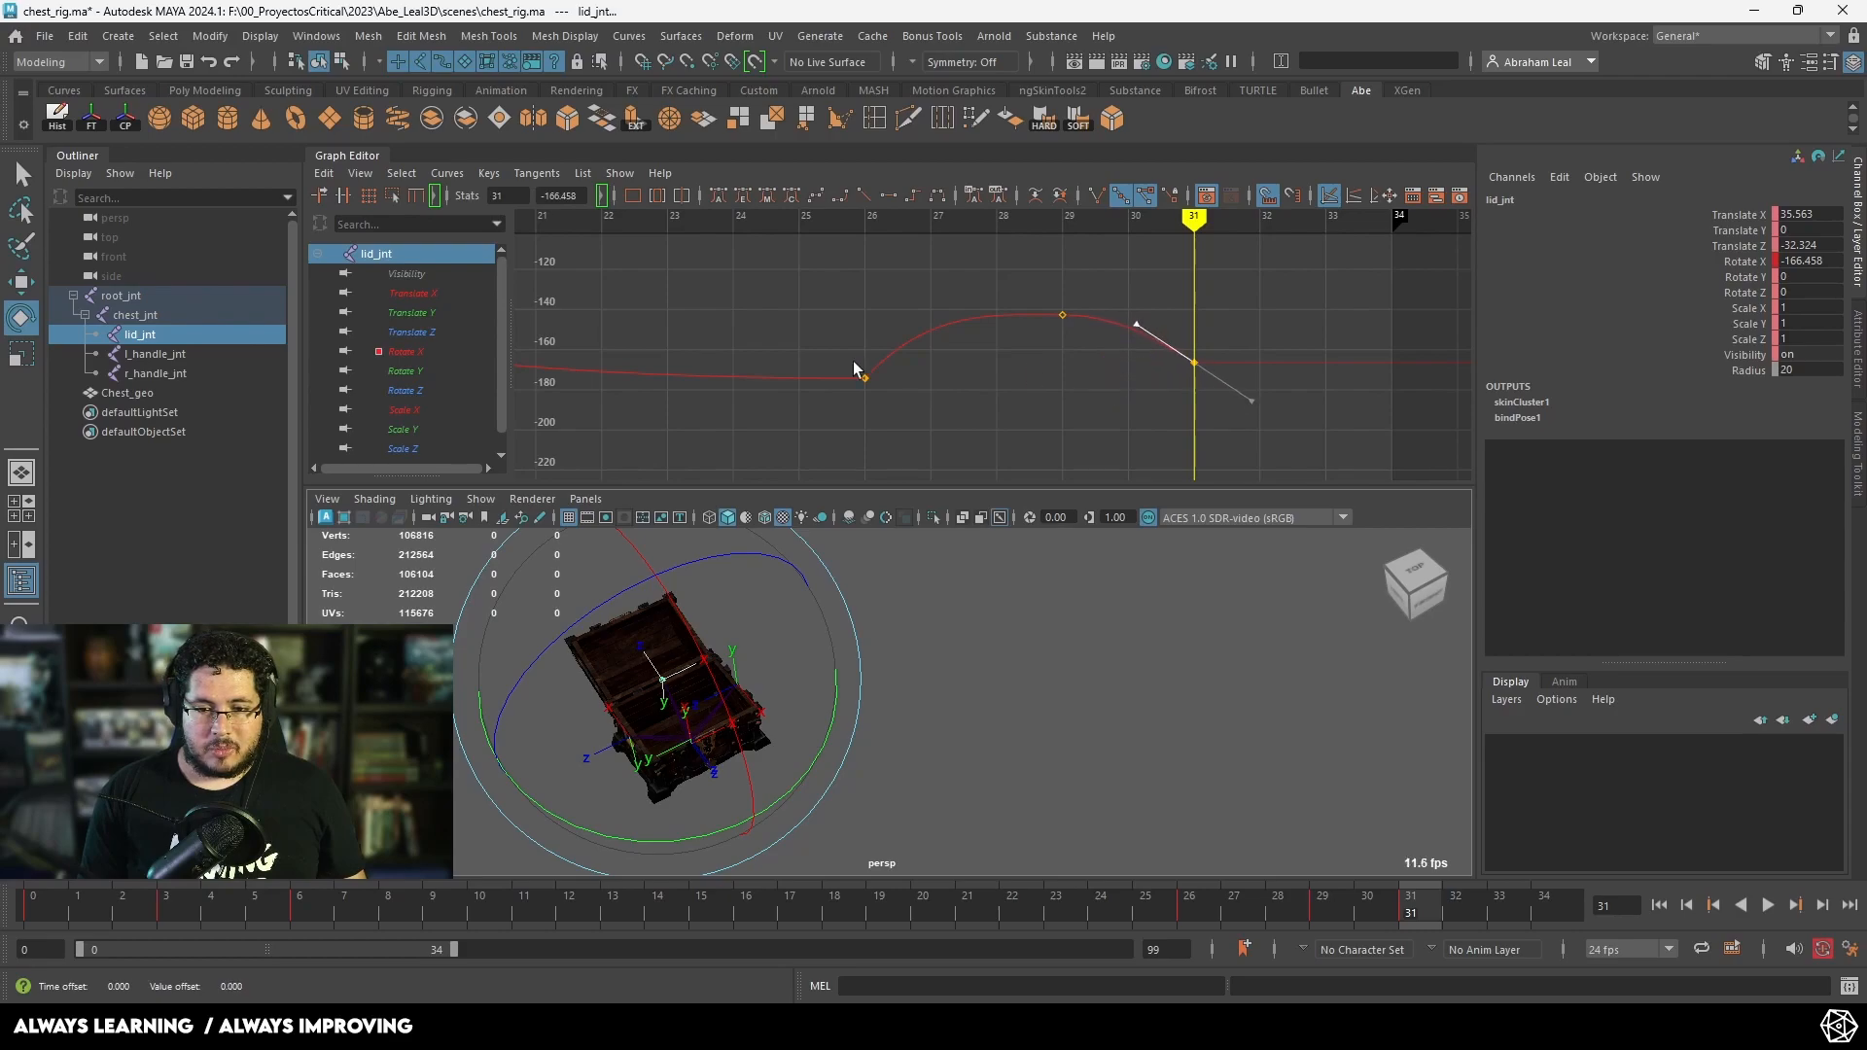
Step: Deselect the lid joint and play the animation from frame 0, viewing the chest from a three-quarter angle
left_click(1660, 907)
left_click_drag(1060, 768, 988, 691, "alt")
middle_click_drag(988, 691, 1162, 673, "alt")
left_click(1204, 671)
right_click_drag(1162, 673, 1125, 676, "alt")
left_click(1767, 905)
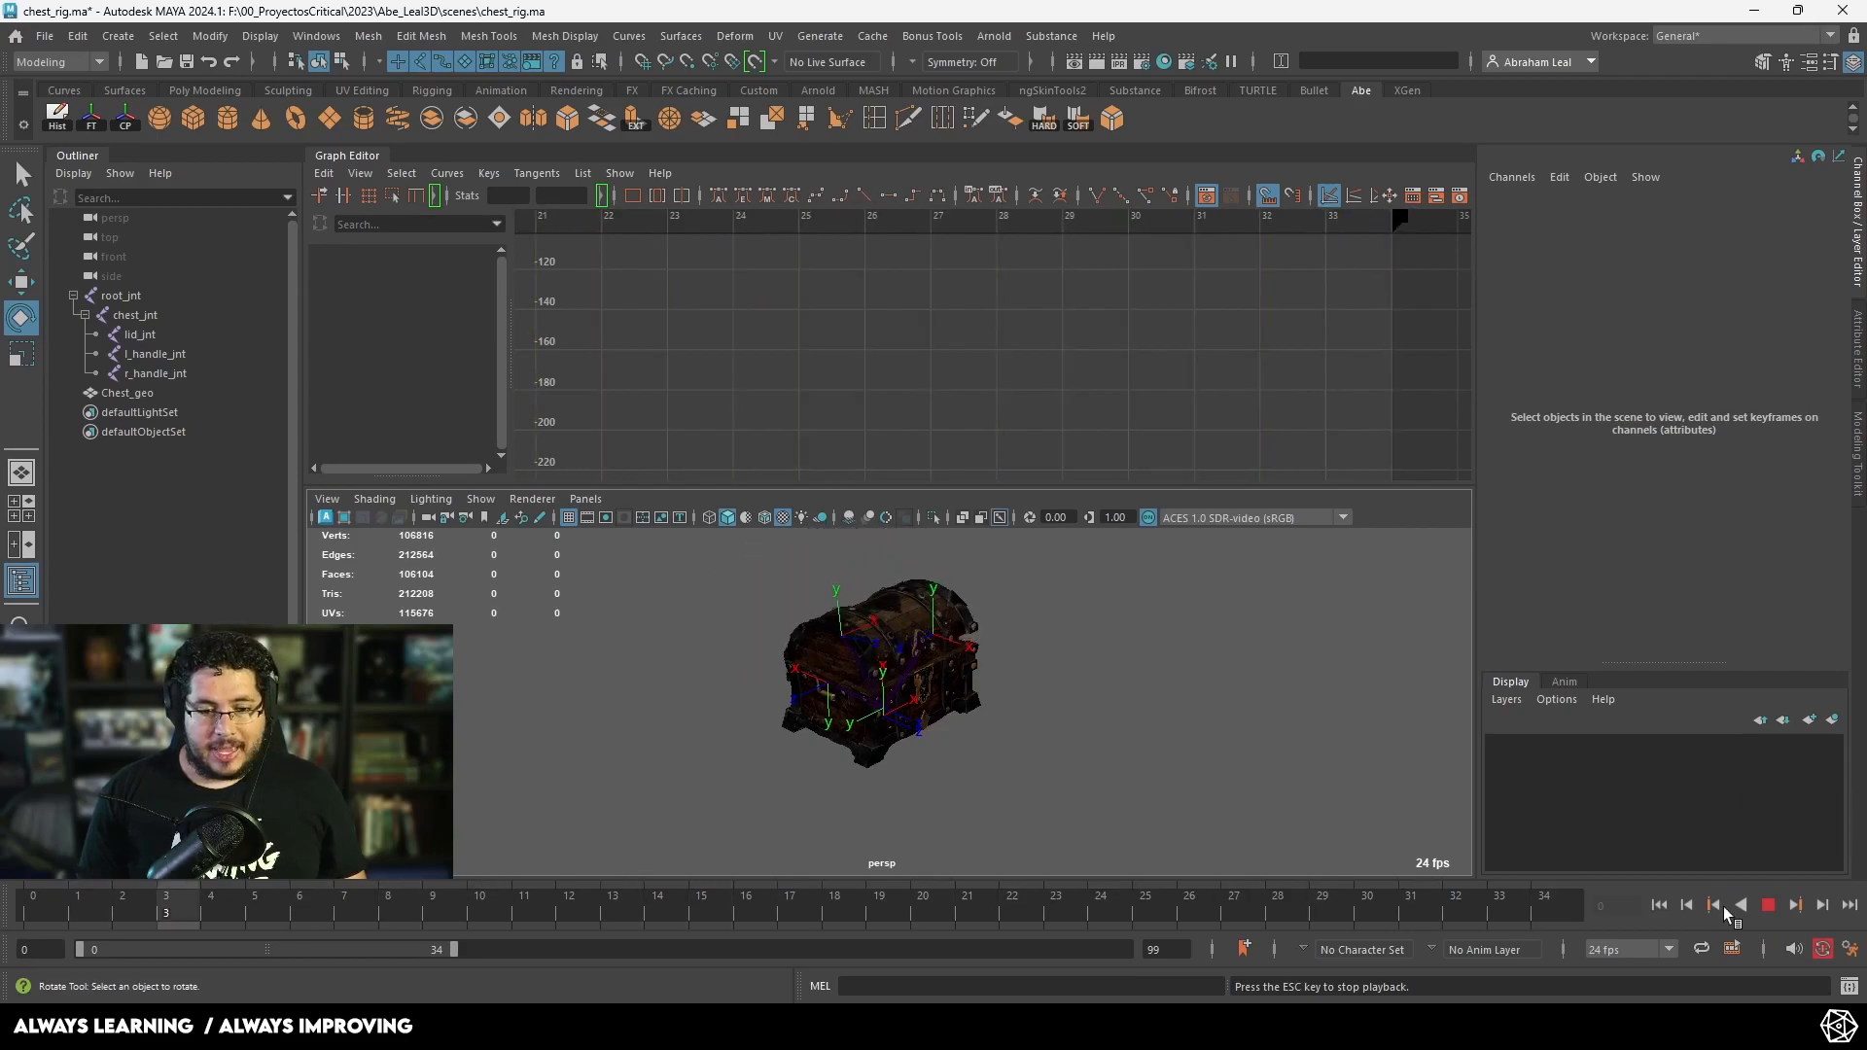
key("Escape")
Step: Steepen the lid's incoming Rotate X tangent at frame 26 and soften the outgoing tangent at frame 6
key("a")
scroll(983, 430, "down", 4)
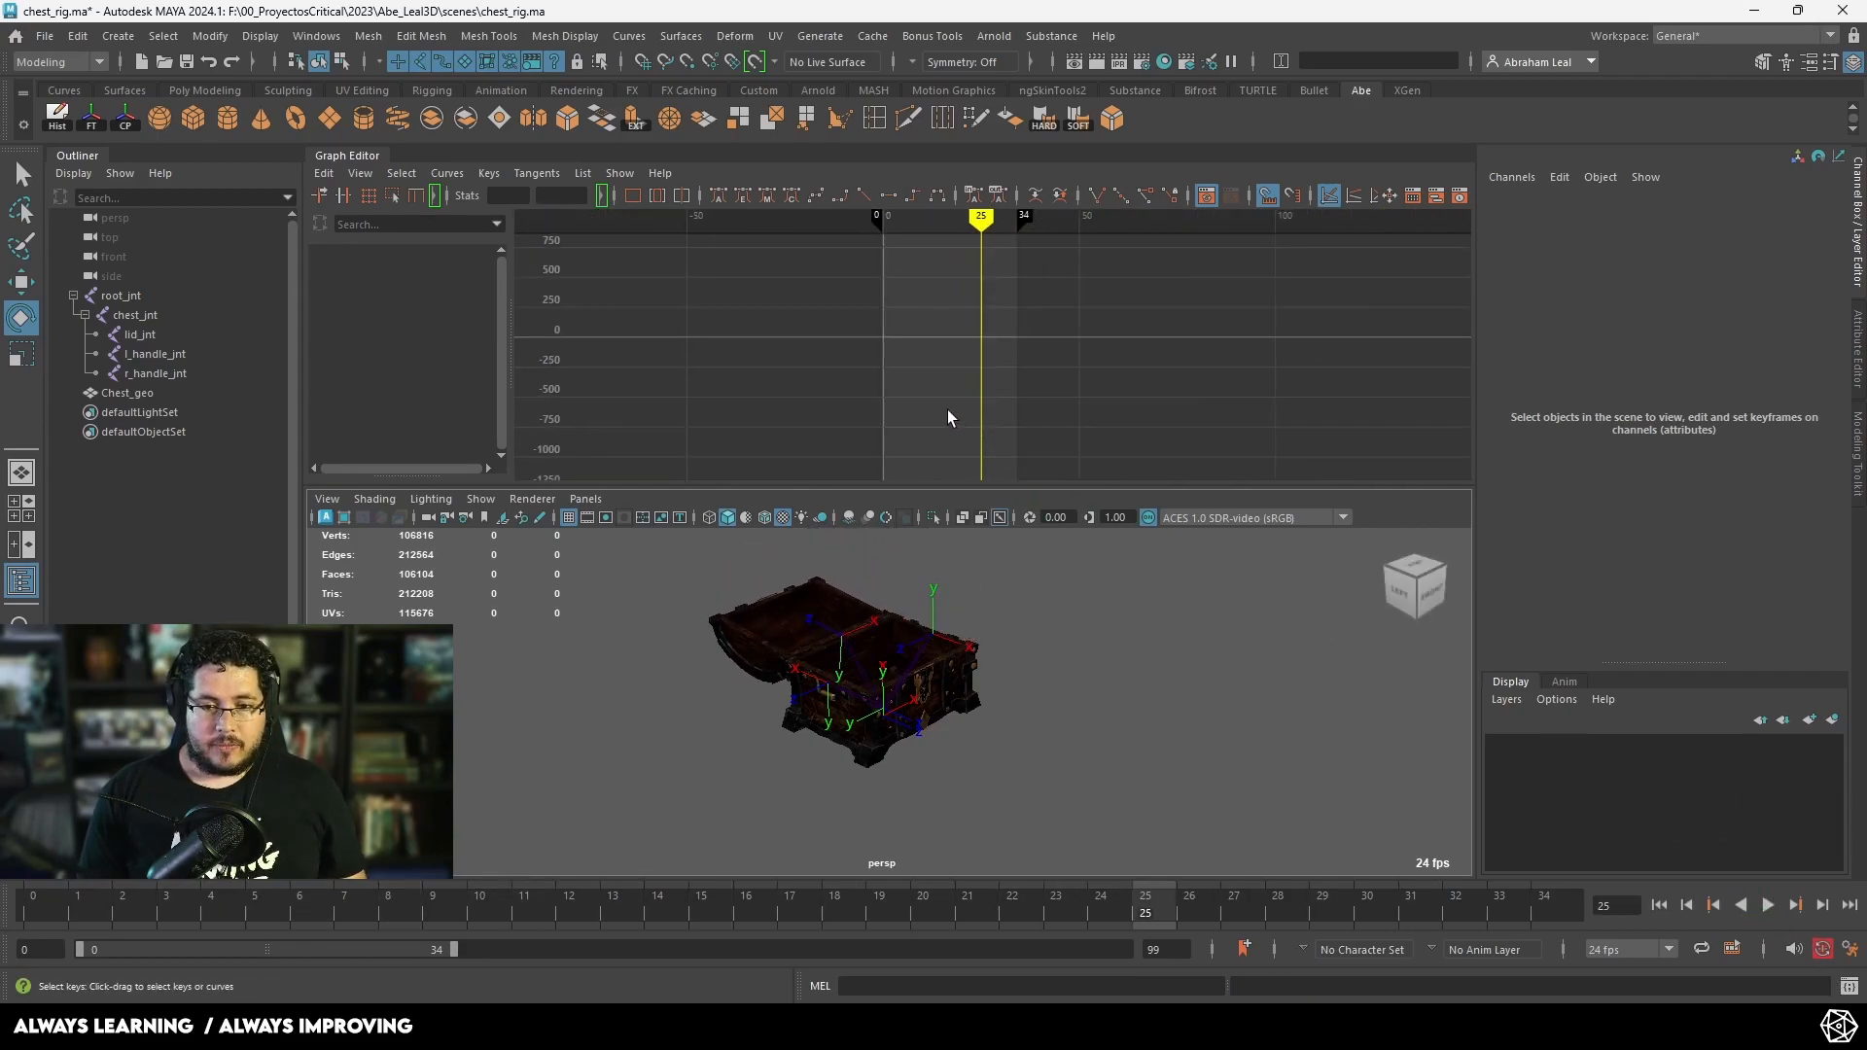
left_click(837, 641)
middle_click_drag(801, 417, 697, 372, "alt")
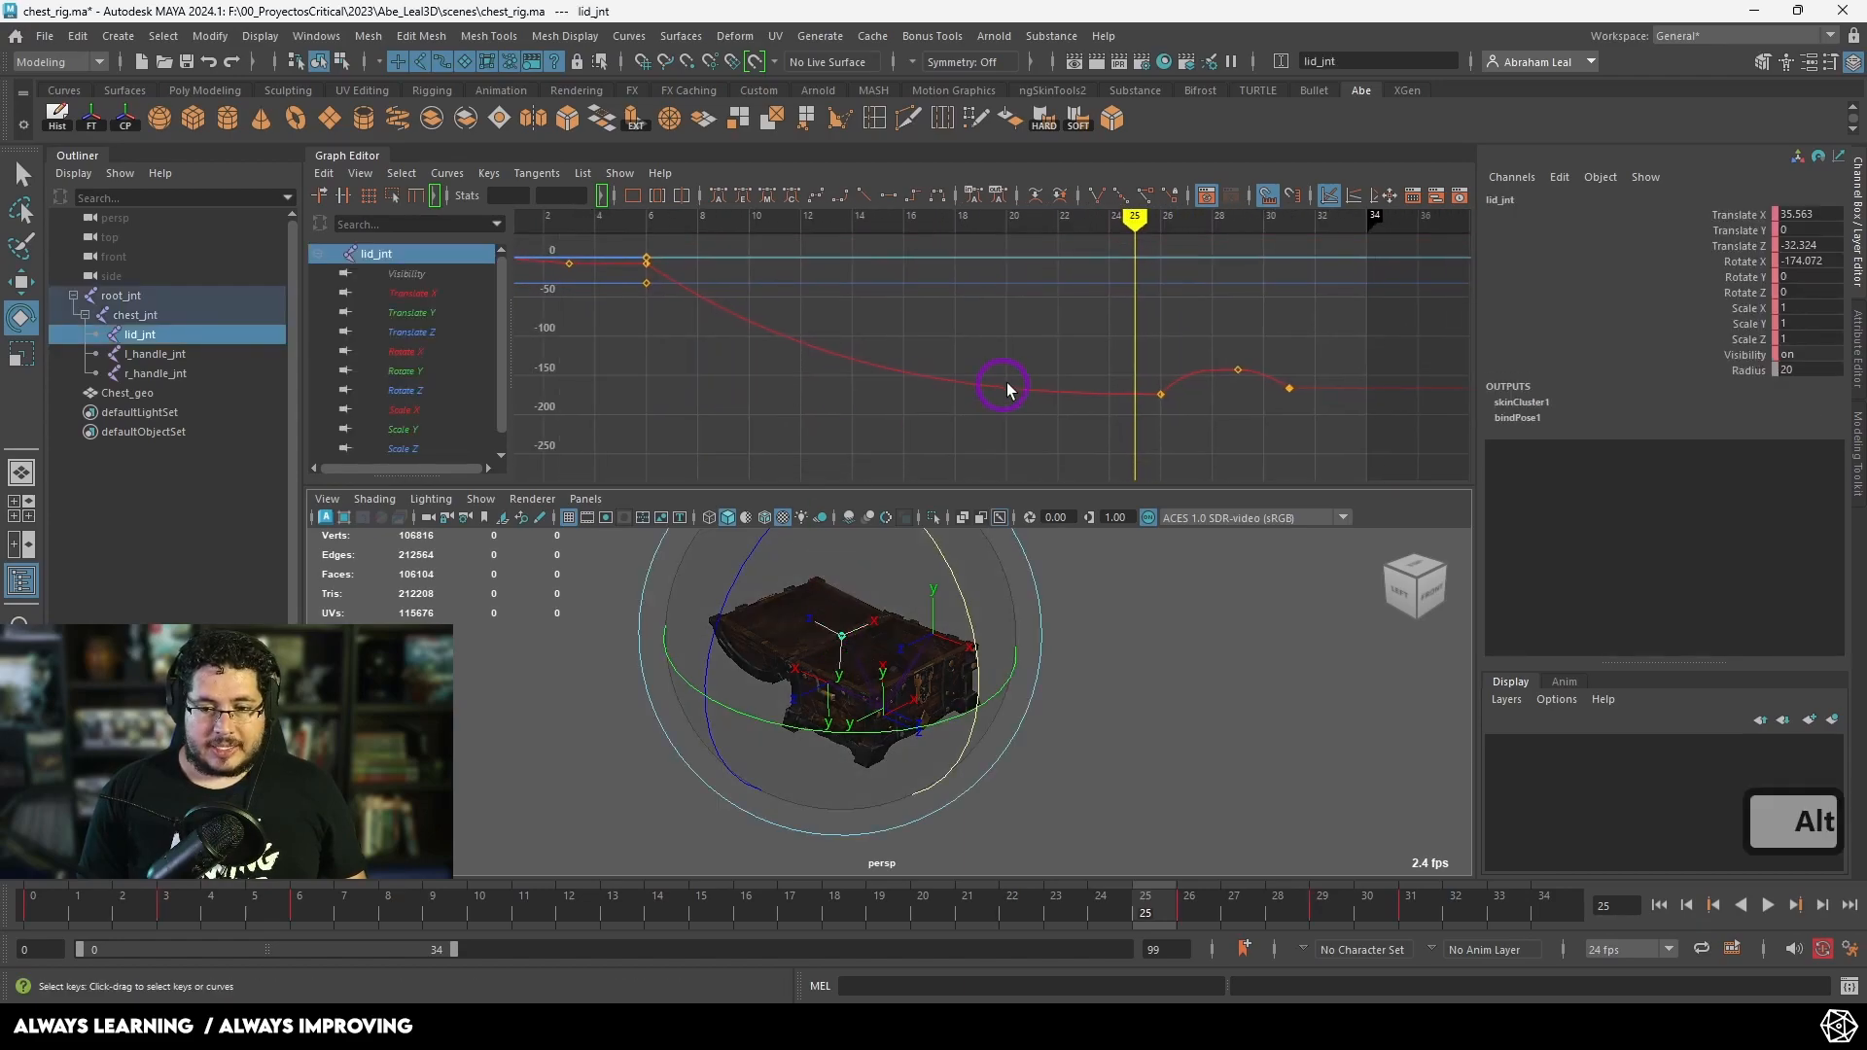
left_click_drag(1176, 350, 1120, 404)
middle_click_drag(984, 395, 983, 370)
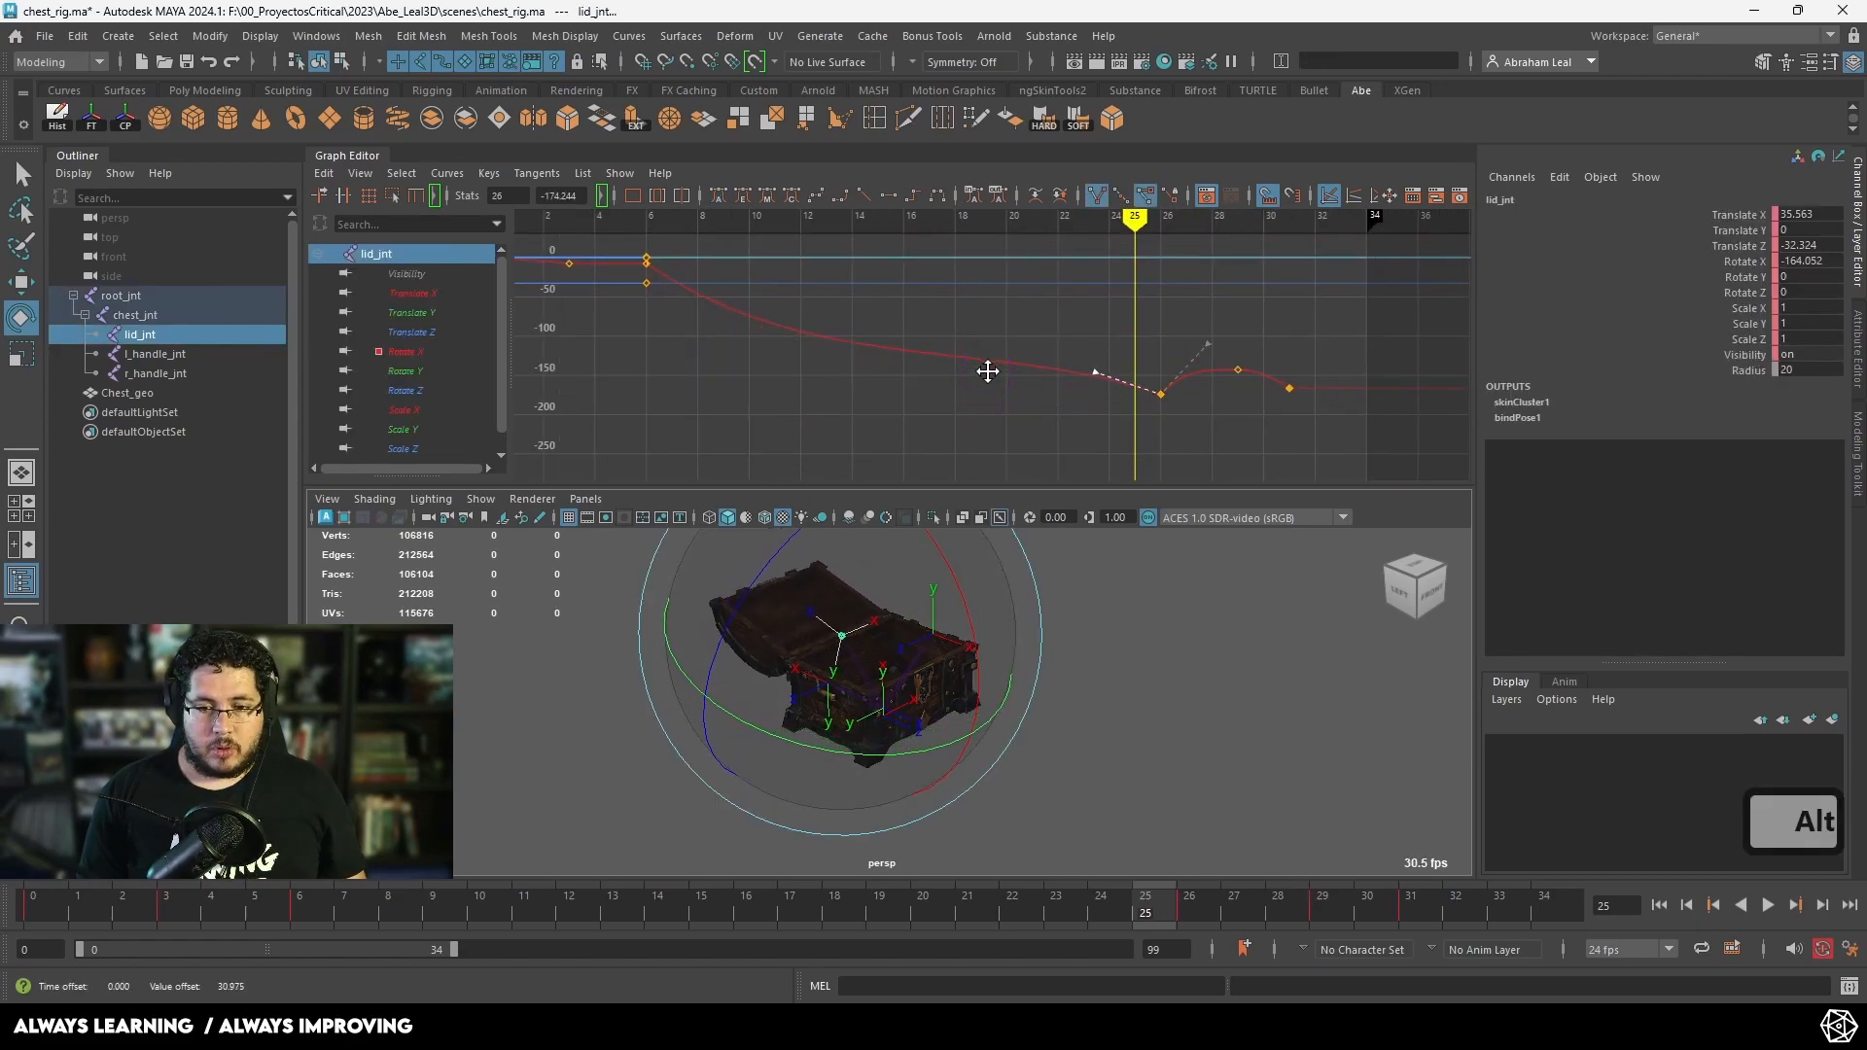
left_click(648, 263)
mouse_move(708, 298)
left_mouse_down()
mouse_move(738, 325)
mouse_move(762, 317)
mouse_move(721, 307)
left_mouse_up()
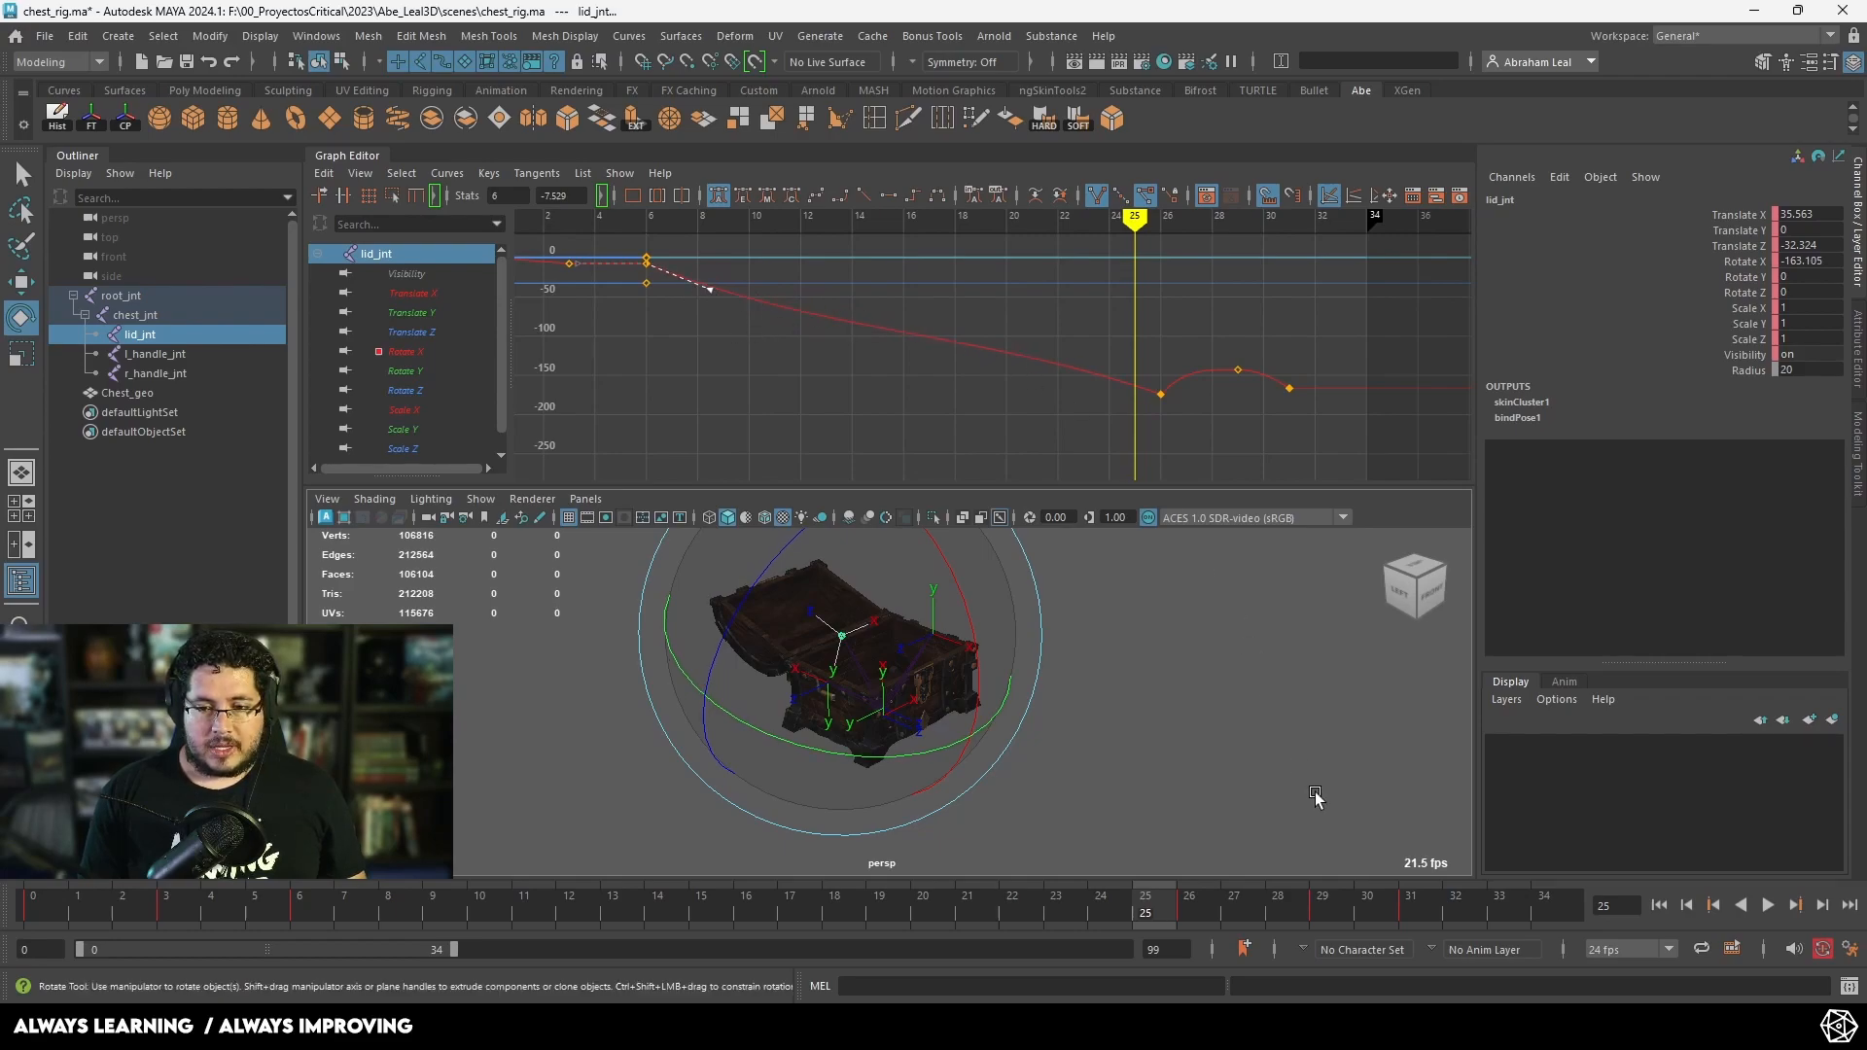
Step: Scrub through the lid opening and play it back to check the reshaped Rotate X curve
mouse_move(665, 909)
left_mouse_down()
mouse_move(1274, 910)
mouse_move(126, 945)
mouse_move(1462, 924)
left_mouse_up()
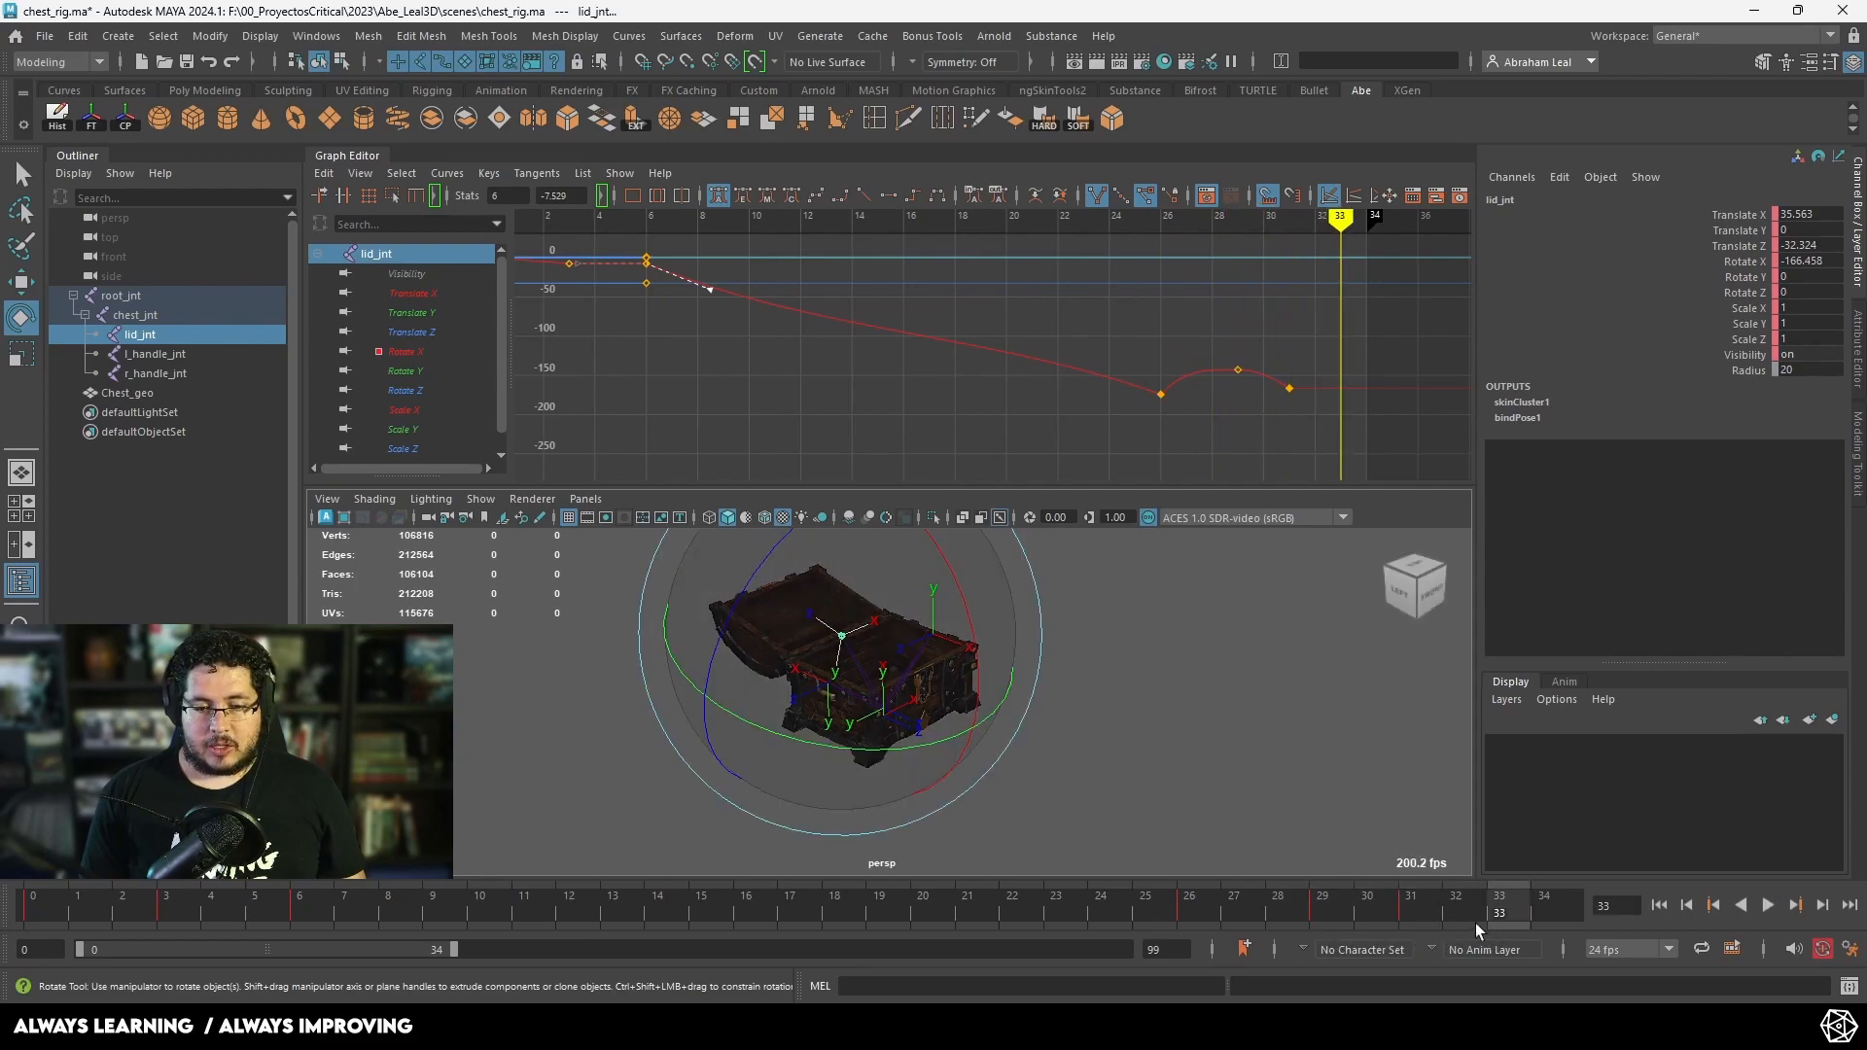
left_click(1767, 905)
left_click(1772, 912)
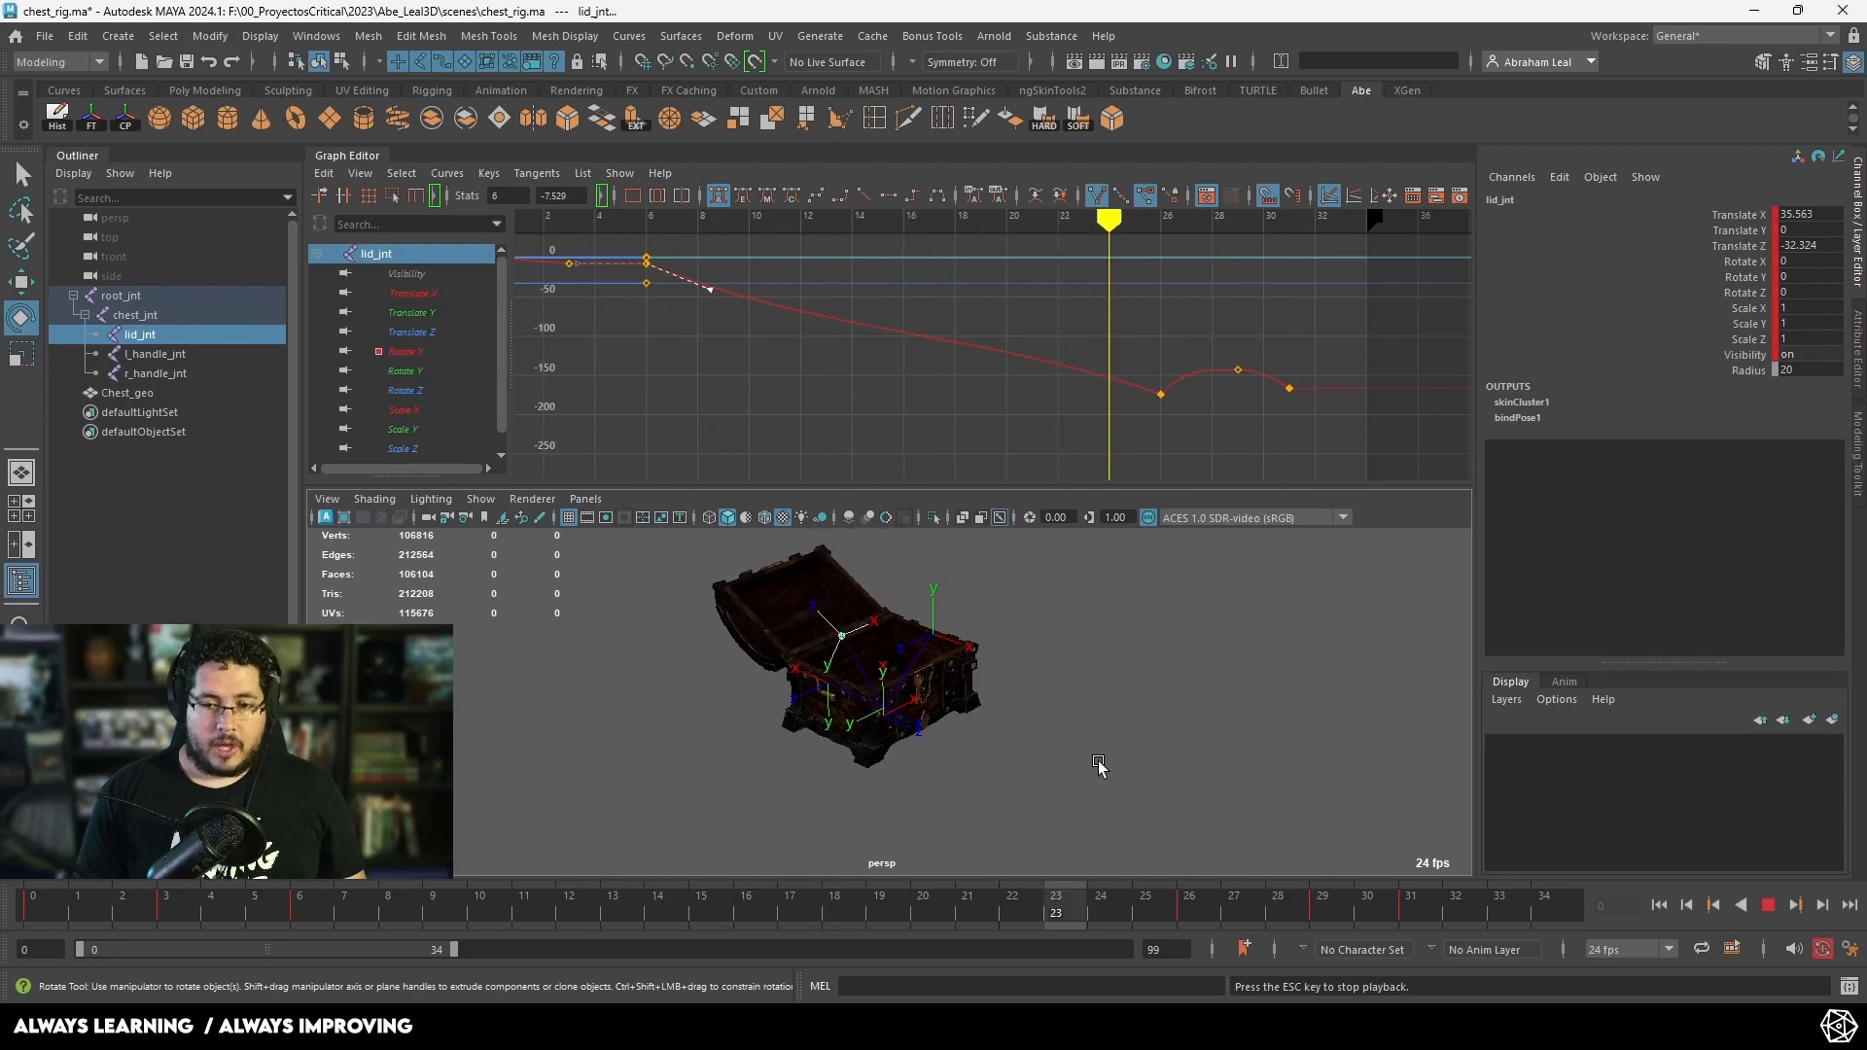
left_click(1768, 905)
Step: Move the last Rotate X key to frame 32 and raise the bounce peak at frame 29 to about -130.3
left_click(1289, 332)
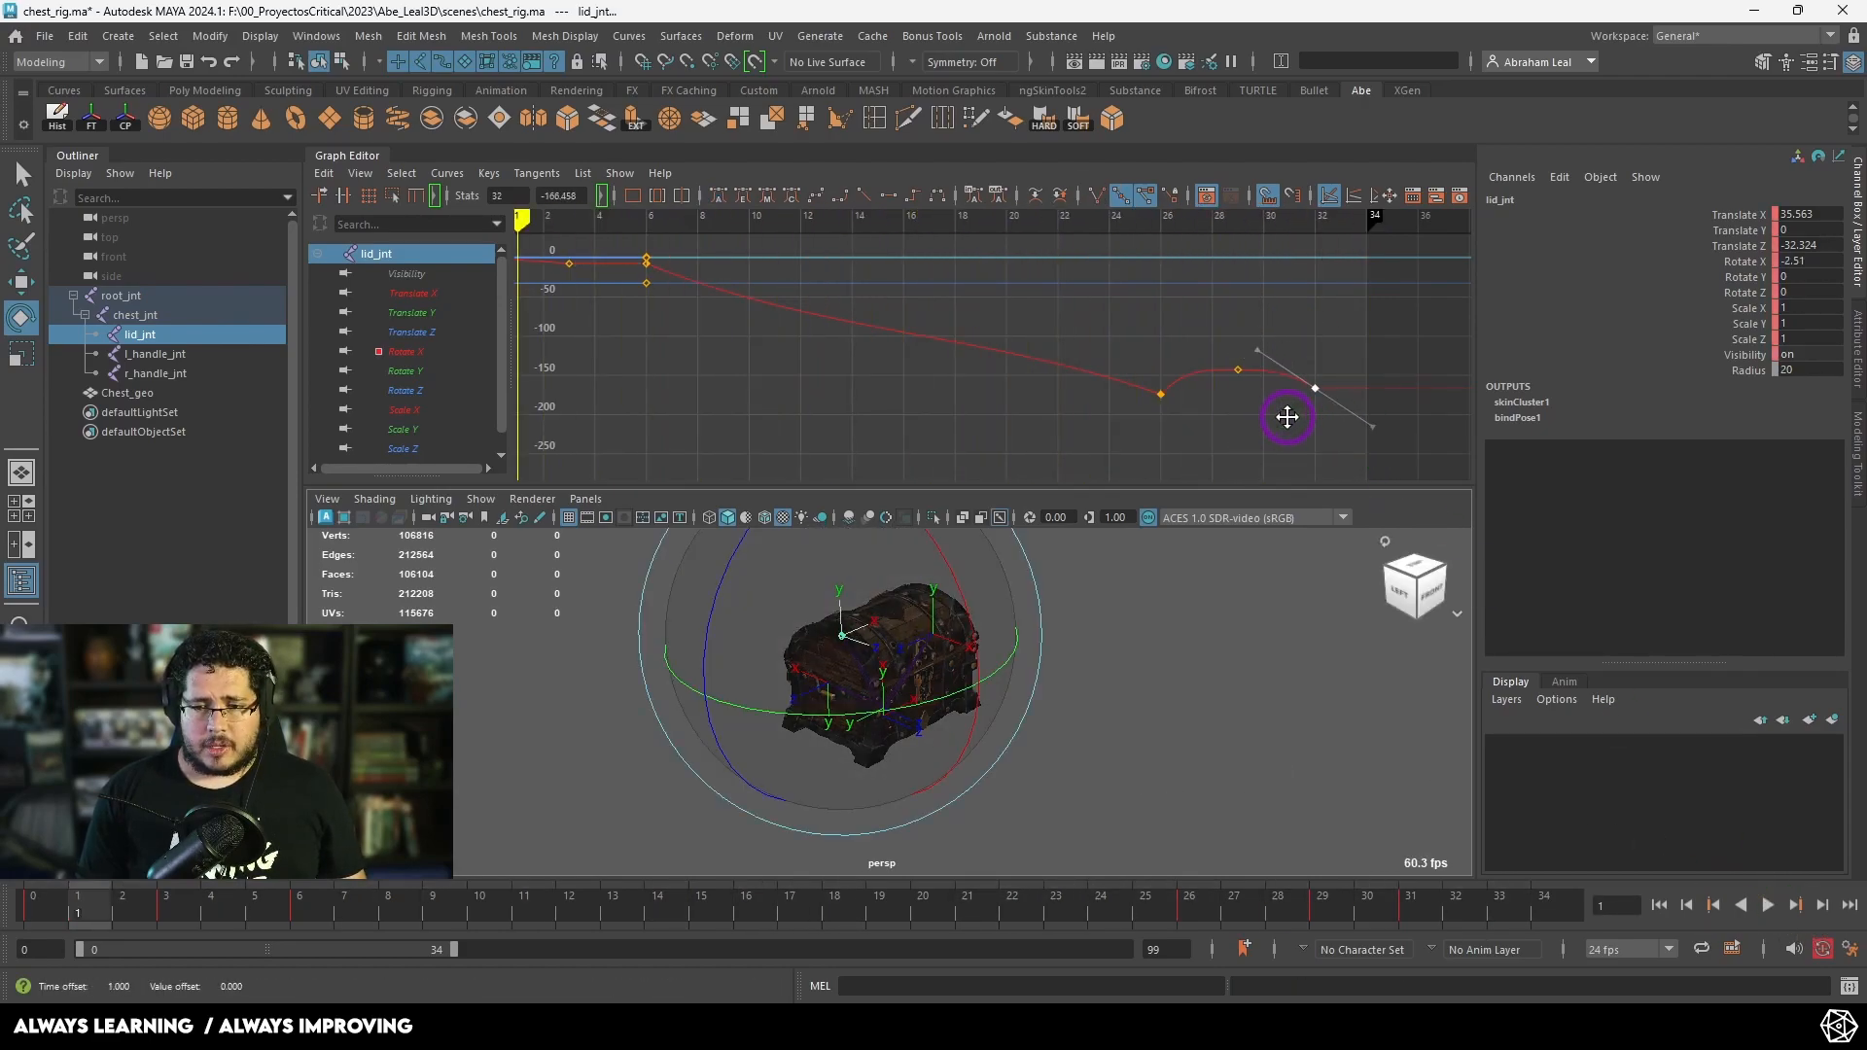
left_click_drag(1271, 277, 1205, 411)
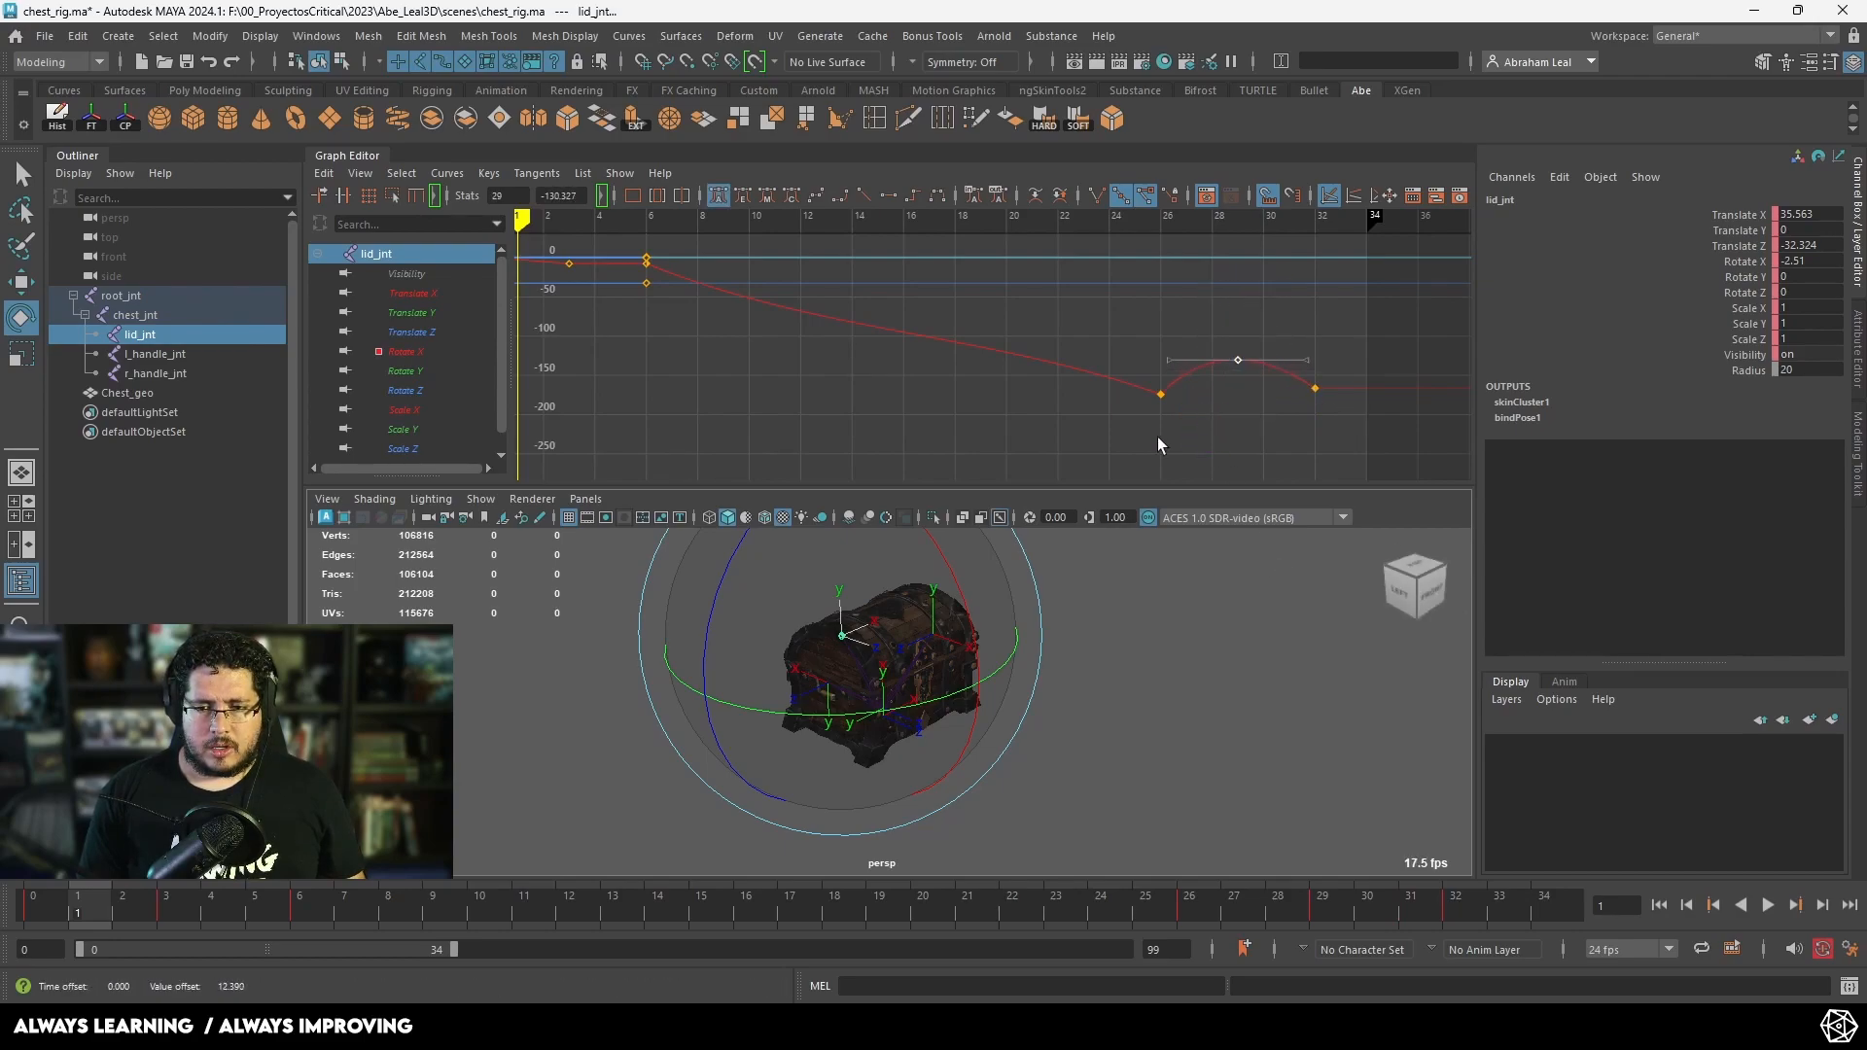
Step: Play back the higher, longer lid bounce while viewing the chest closer to its side
left_click(1764, 910)
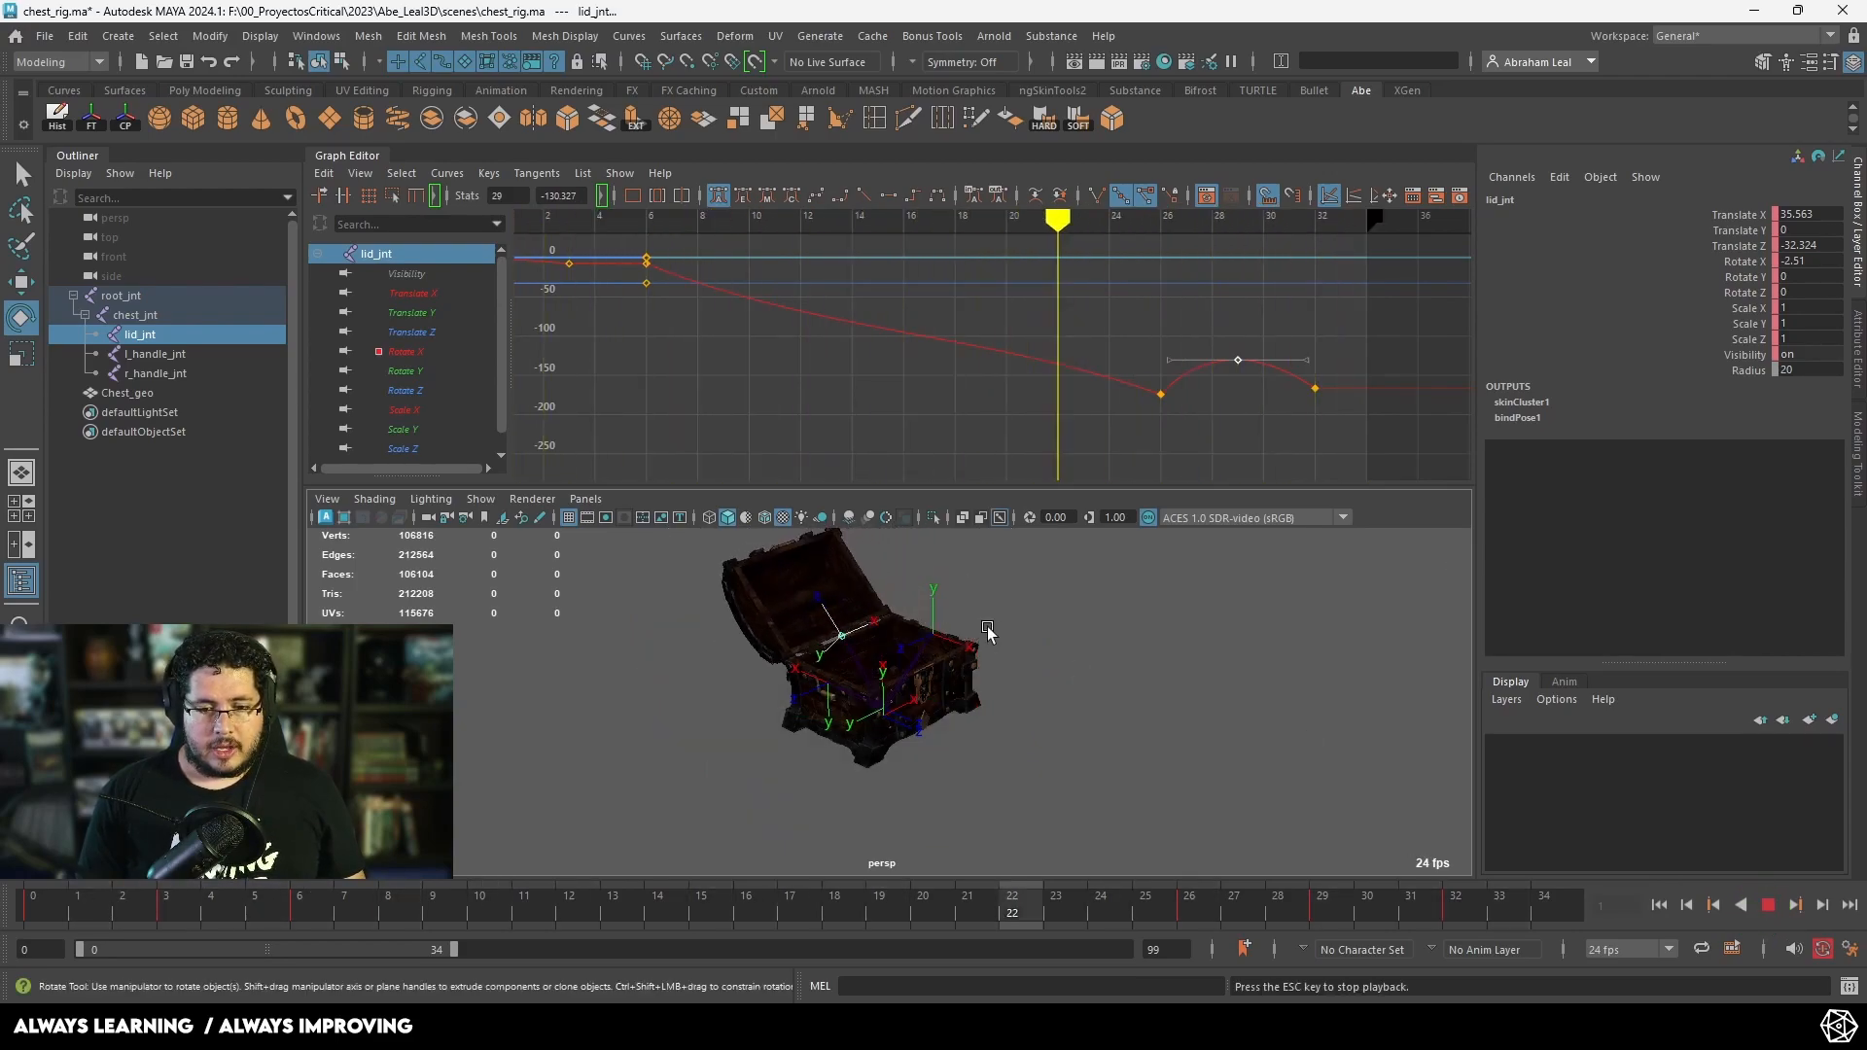
left_click_drag(987, 628, 980, 607, "alt")
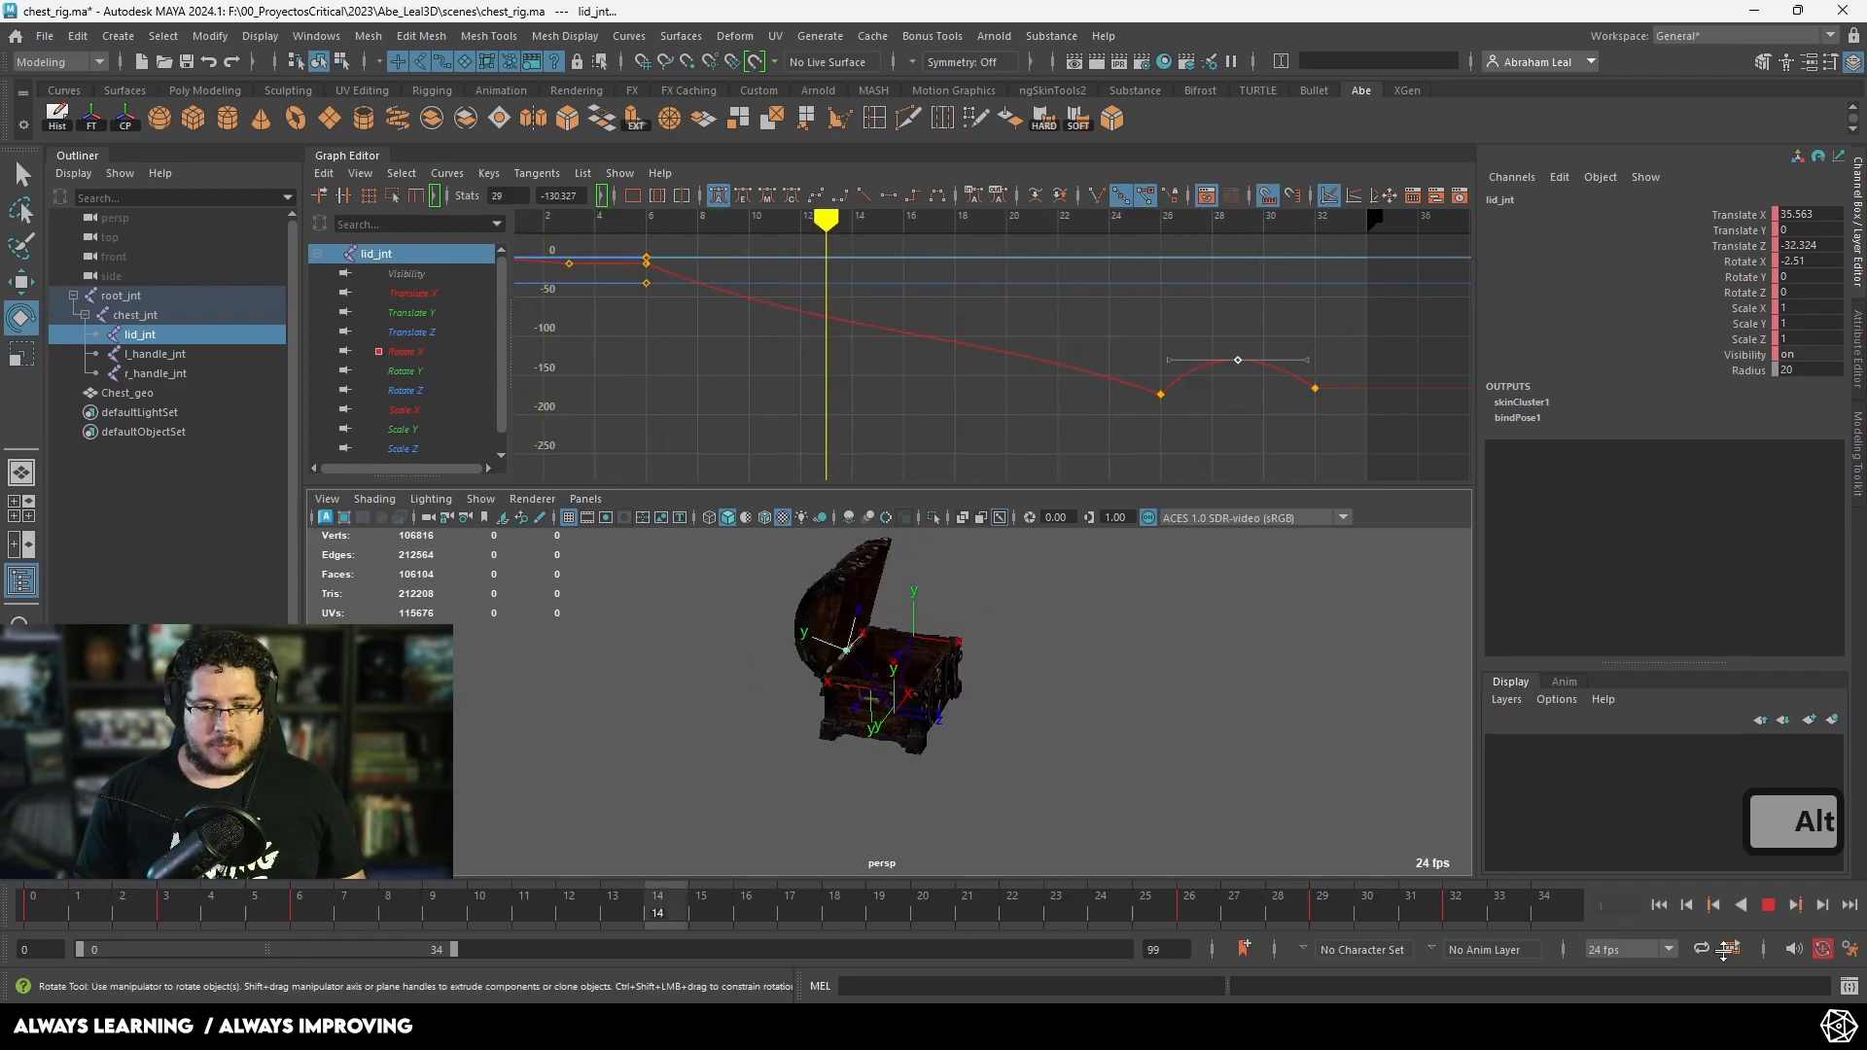
left_click(1767, 907)
Step: Move the three Rotate X bounce keys eight frames earlier, to frames 18, 21 and 24, and raise them slightly
left_click_drag(1060, 260, 1159, 362)
left_click_drag(1345, 450, 1344, 447)
middle_click_drag(1276, 428, 1224, 426)
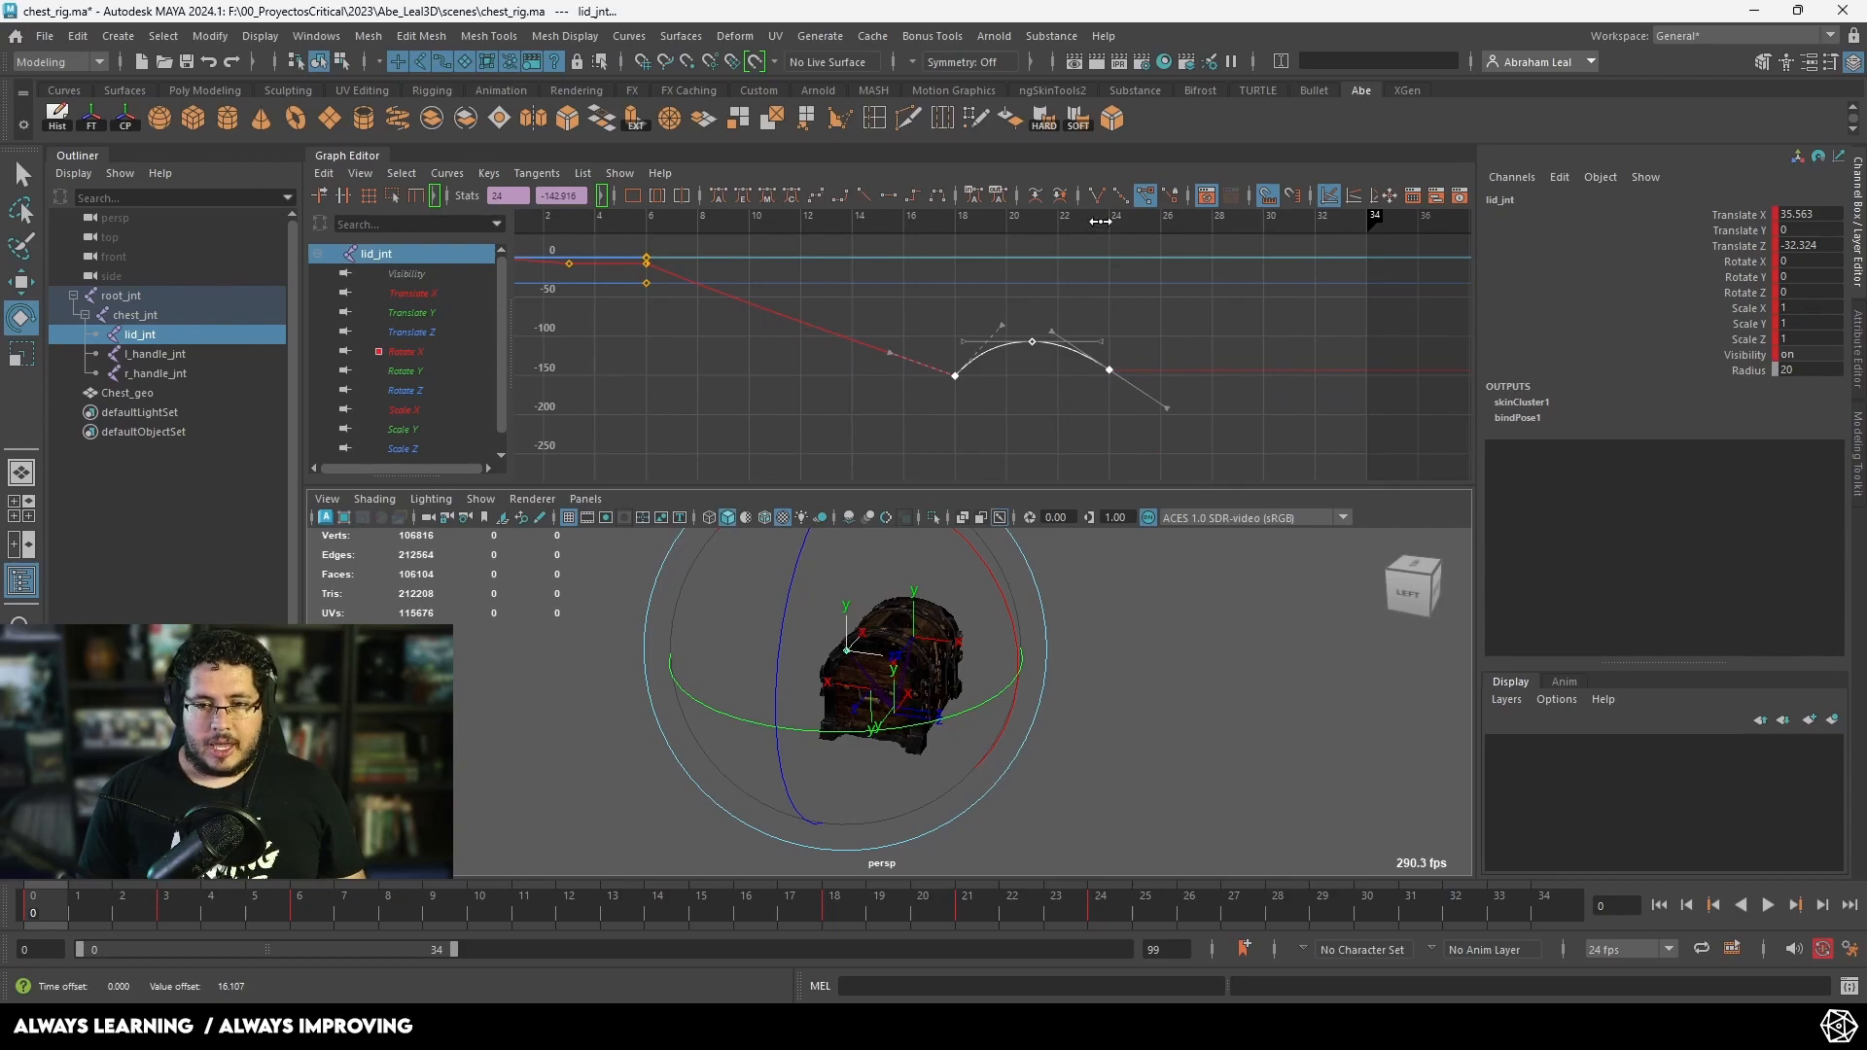
Step: Shift the three bounce keys to frames 13, 16 and 19 during playback, raising the last to about -134.2, and check the faster opening
left_click(1767, 904)
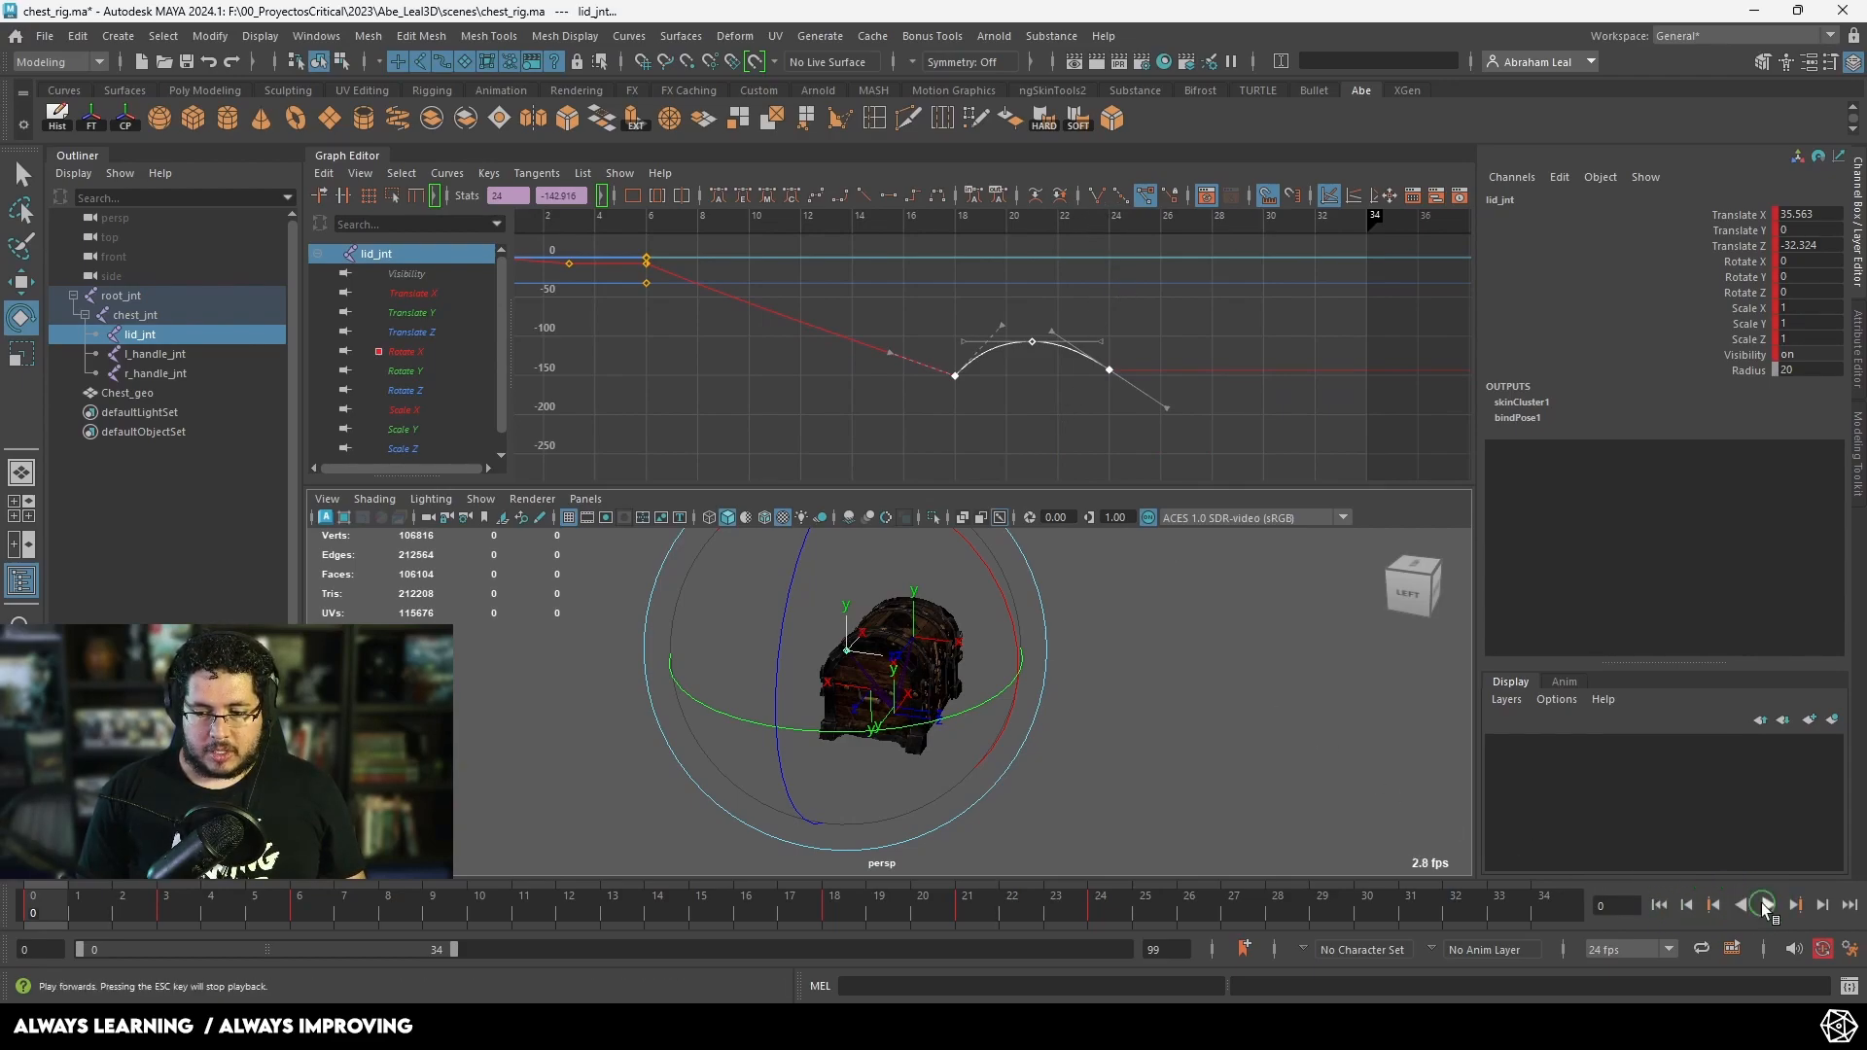
left_click_drag(1209, 752, 1117, 717, "alt")
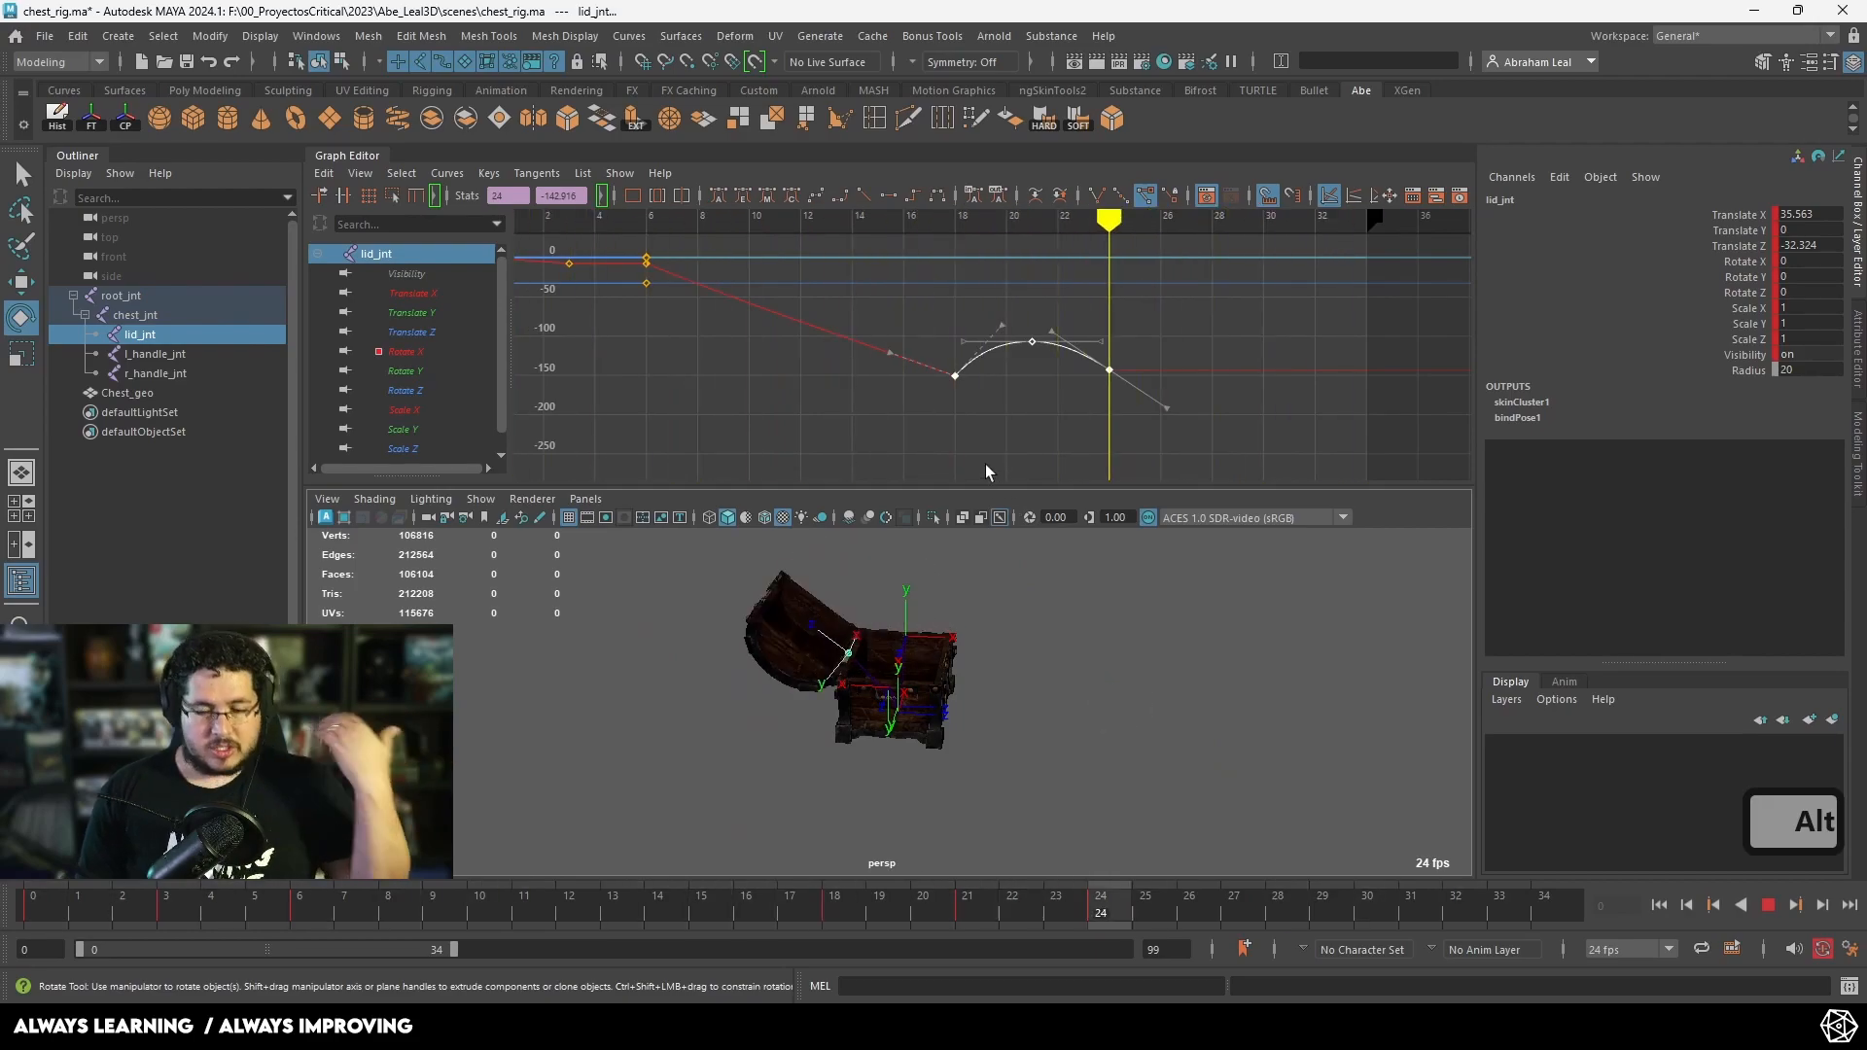
middle_click_drag(1020, 376, 891, 367)
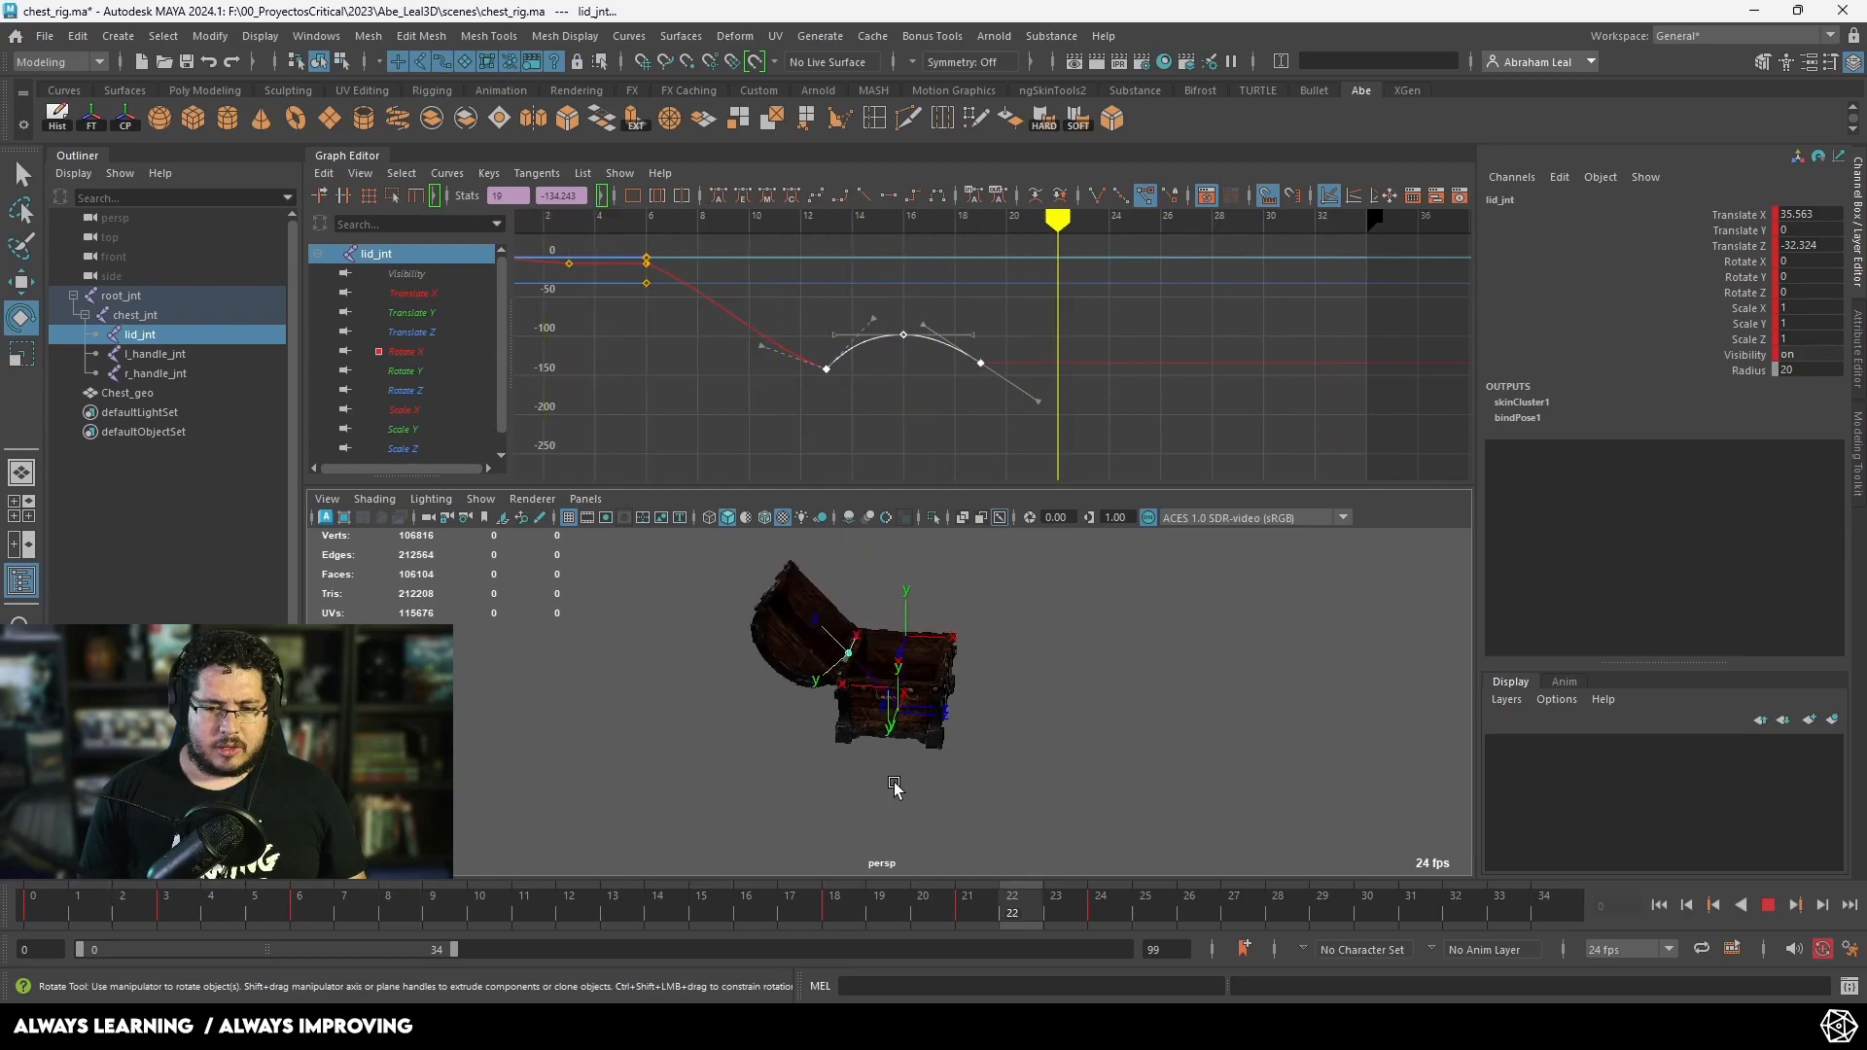
mouse_move(941, 784)
left_mouse_down("alt")
mouse_move(896, 774)
mouse_move(987, 738)
mouse_move(975, 759)
mouse_move(1005, 765)
left_mouse_up("alt")
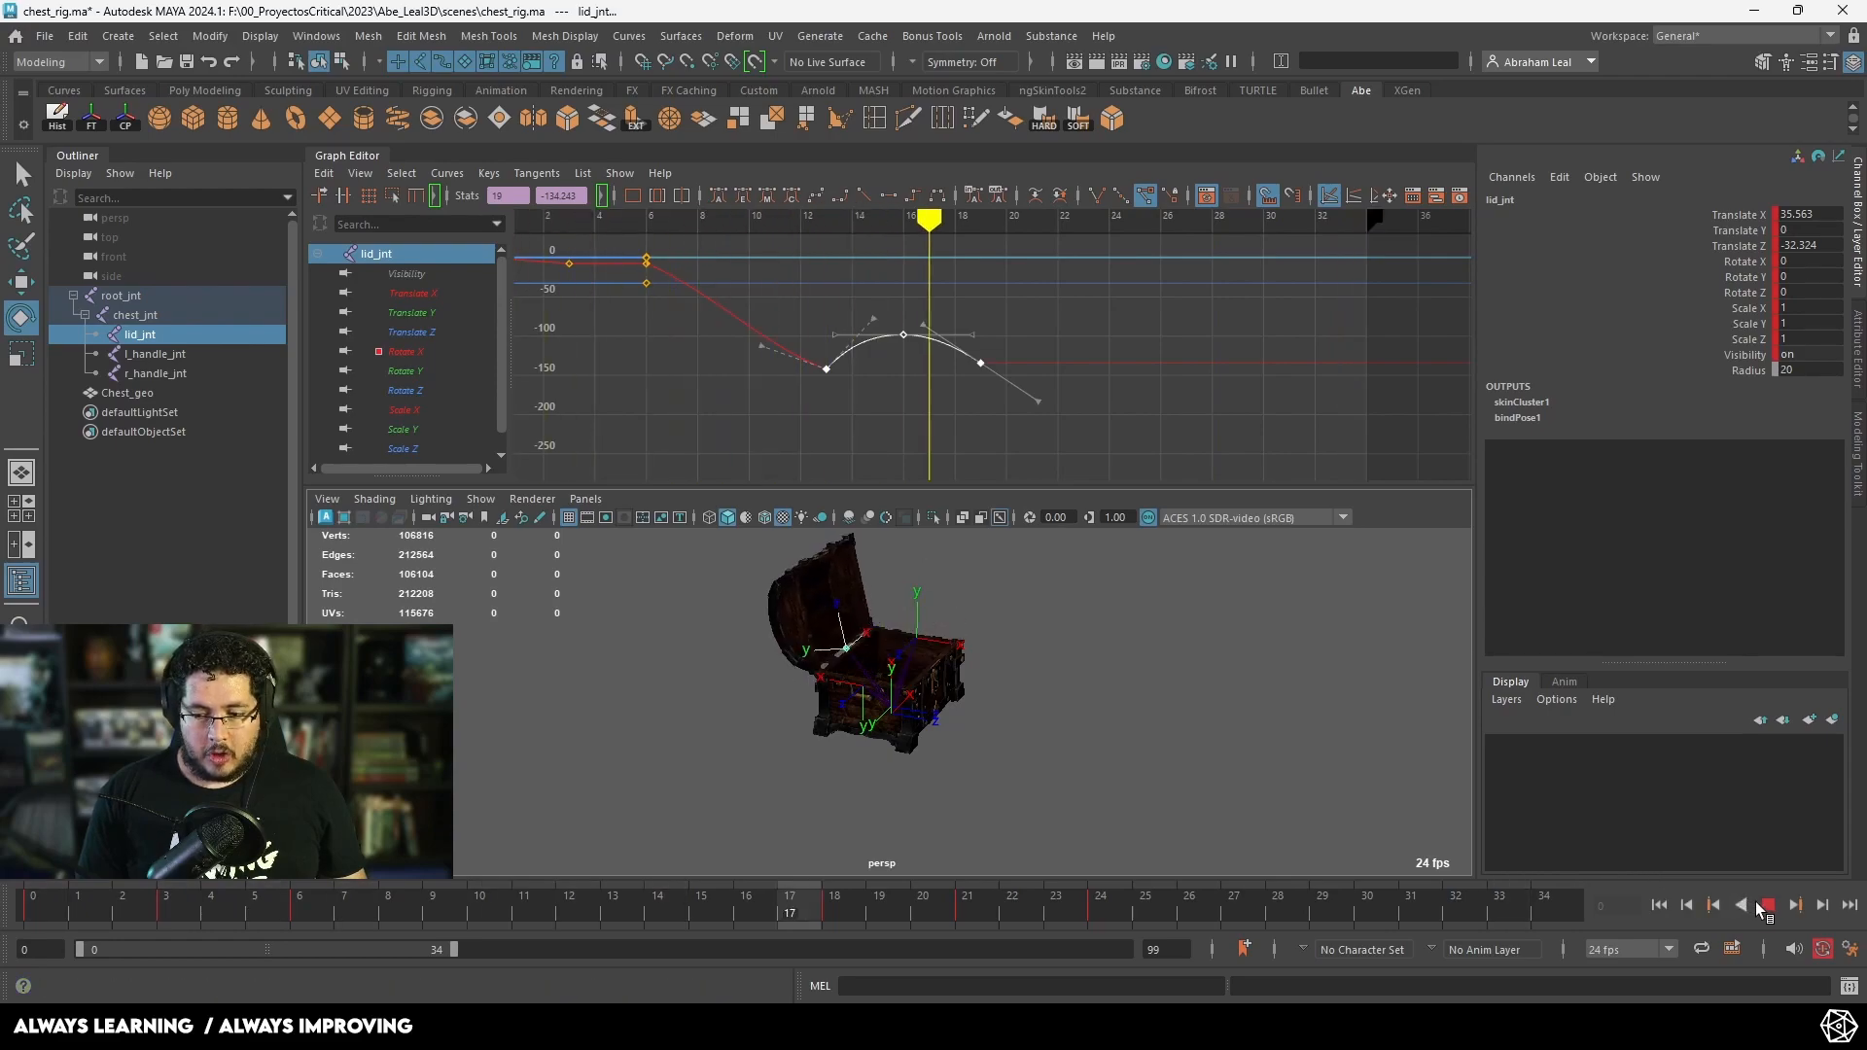
left_click(1663, 800)
Step: Set the current time to frame 21, try a further X rotation of the lid joint, and undo it
scroll(897, 386, "up", 3)
middle_click_drag(932, 269, 892, 280, "alt")
left_click_drag(874, 225, 1002, 224)
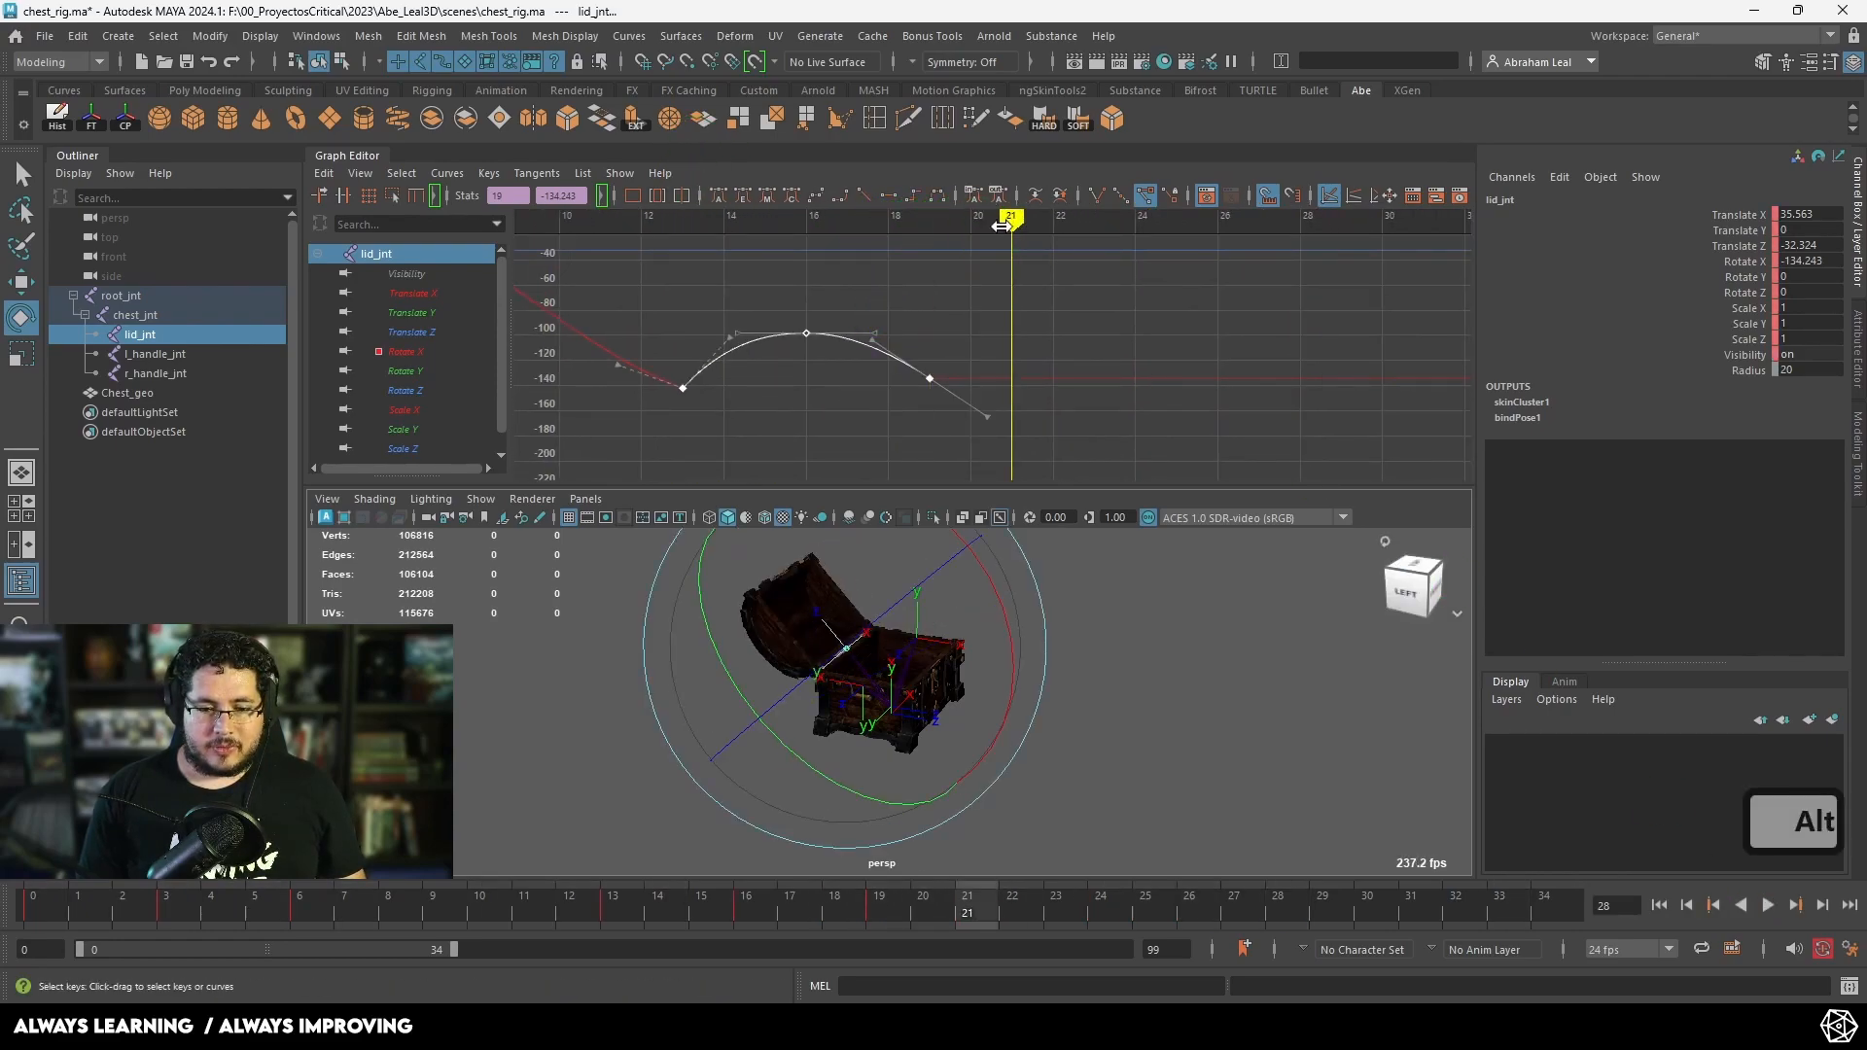
left_click_drag(991, 594, 974, 592)
key("ctrl+z")
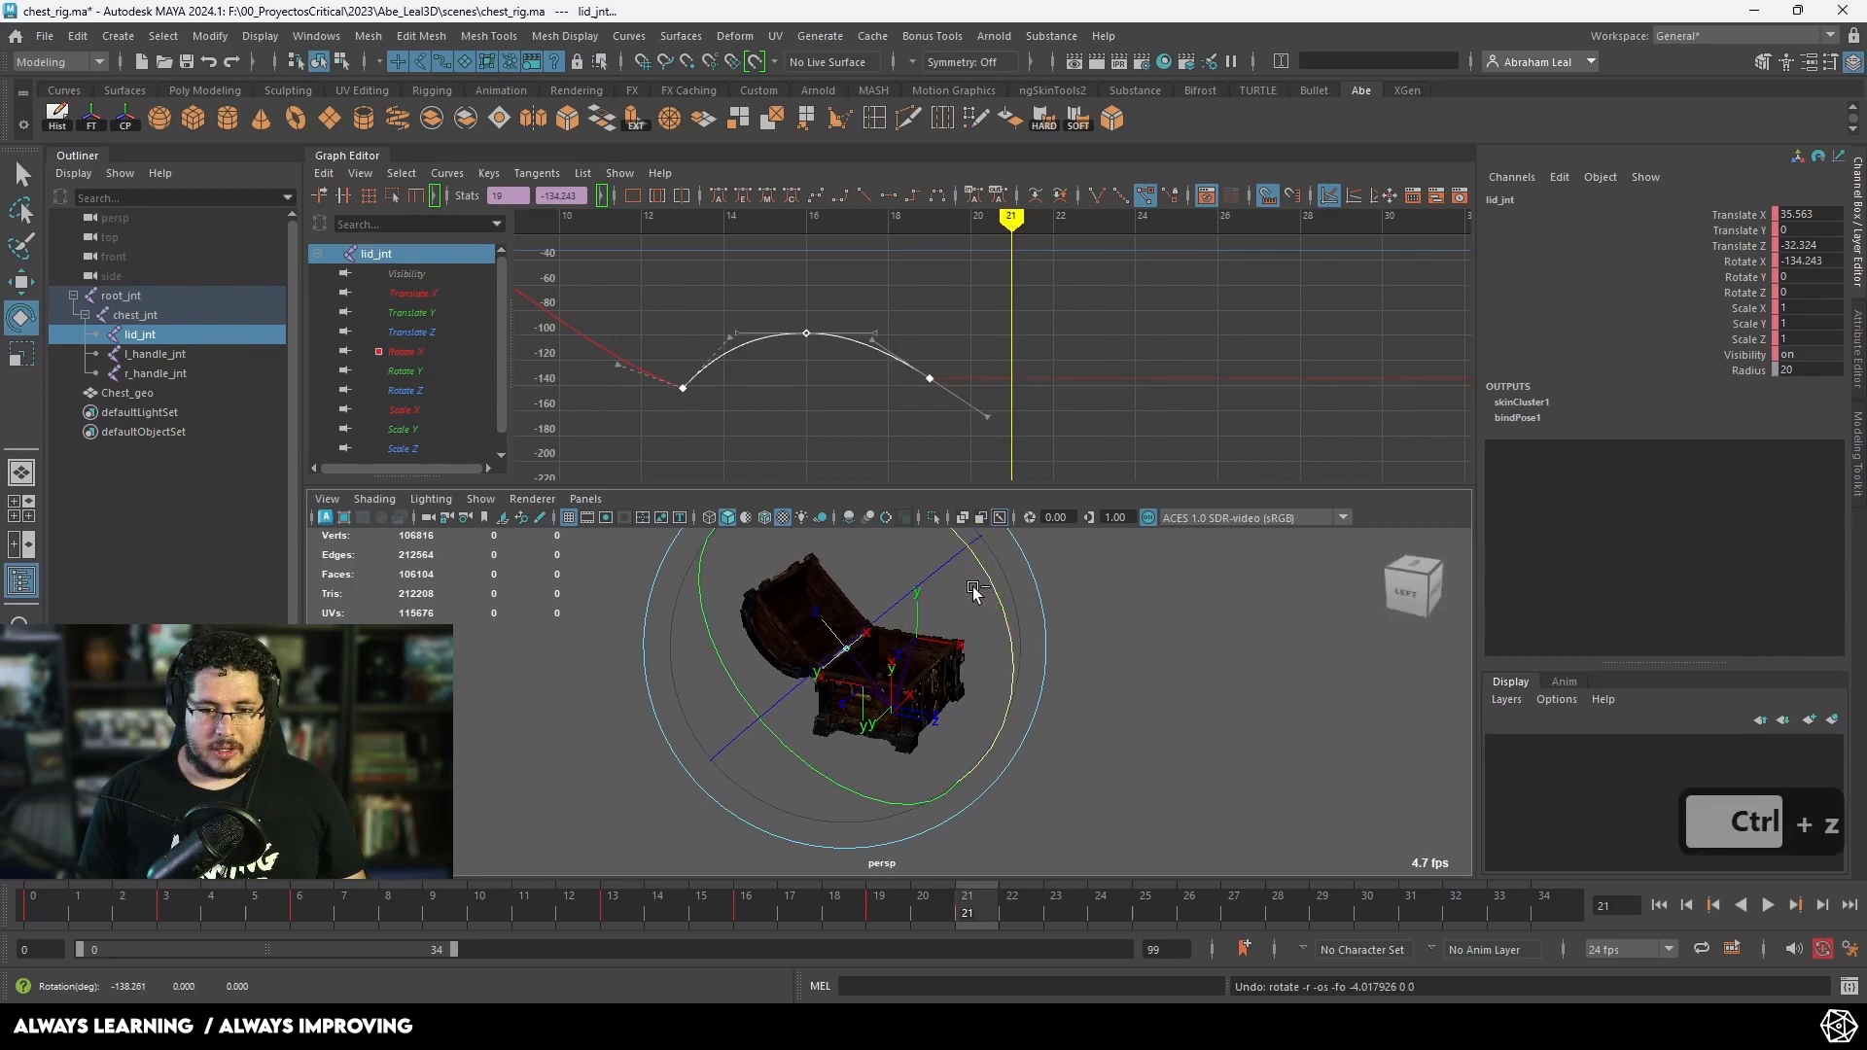
Step: Raise the lid joint's Rotate X key at frame 21 to about -118.2 and add a frame 23 key at about -134.7
left_click_drag(1044, 347, 994, 403)
middle_click_drag(1063, 372, 1060, 347)
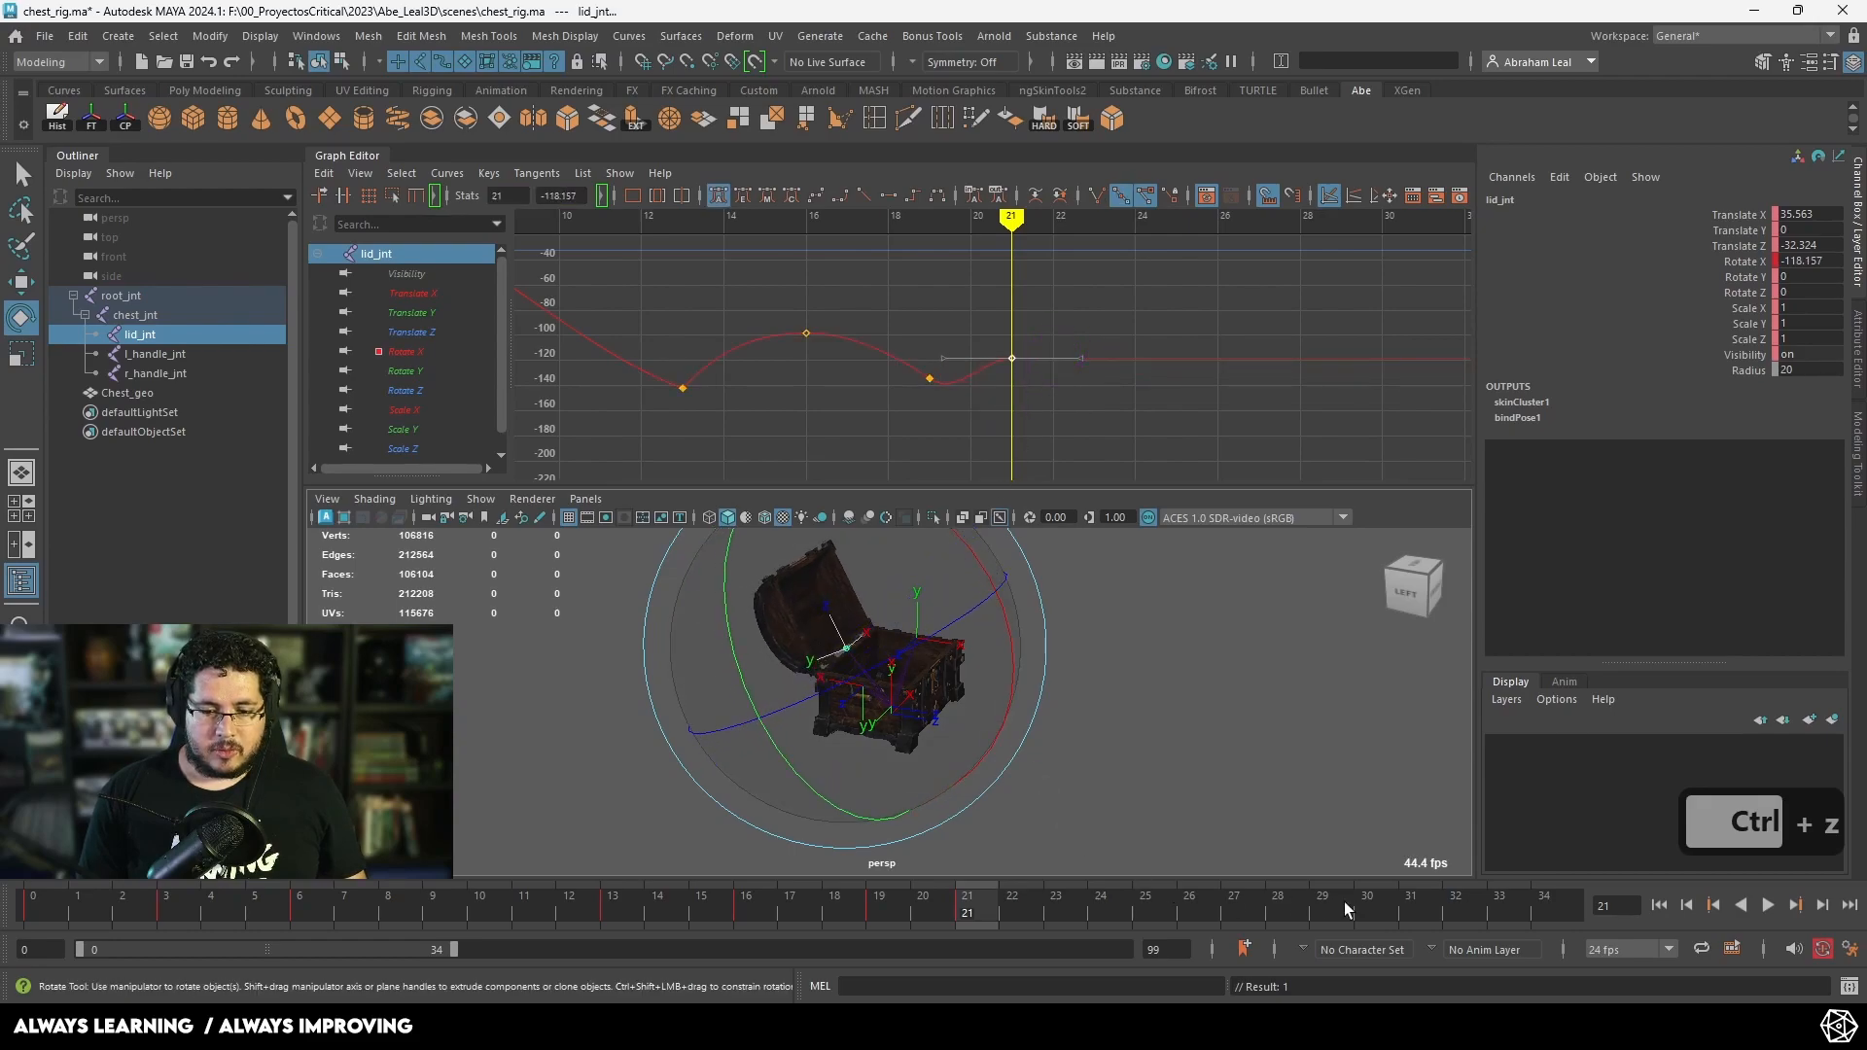
left_click(1056, 900)
left_click(1120, 402)
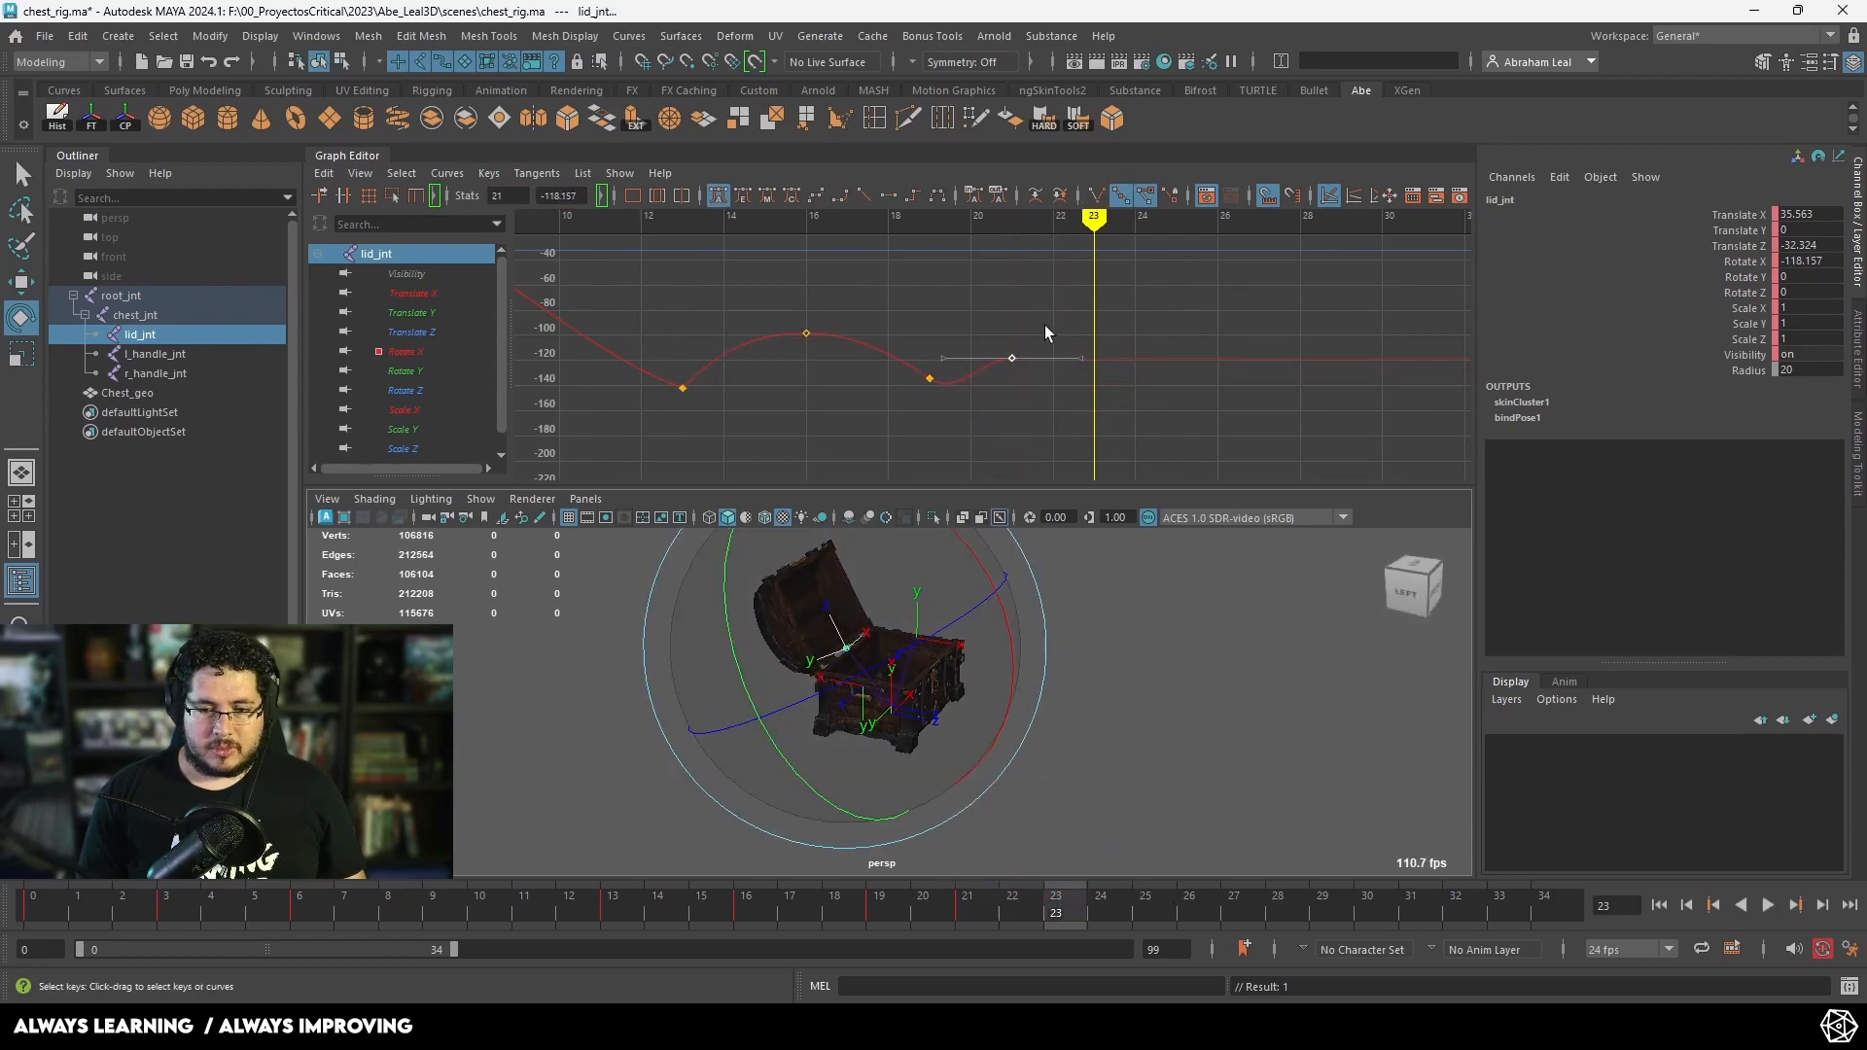
left_click_drag(965, 544, 929, 530)
left_click_drag(1113, 344, 1054, 406)
middle_click_drag(1087, 322, 1087, 334)
Step: Break the Rotate X tangents at frames 19 and 23 and raise their handles facing frame 21 to sharpen the second bounce
scroll(971, 383, "up", 4)
left_click_drag(886, 366, 750, 481)
left_click(1097, 197)
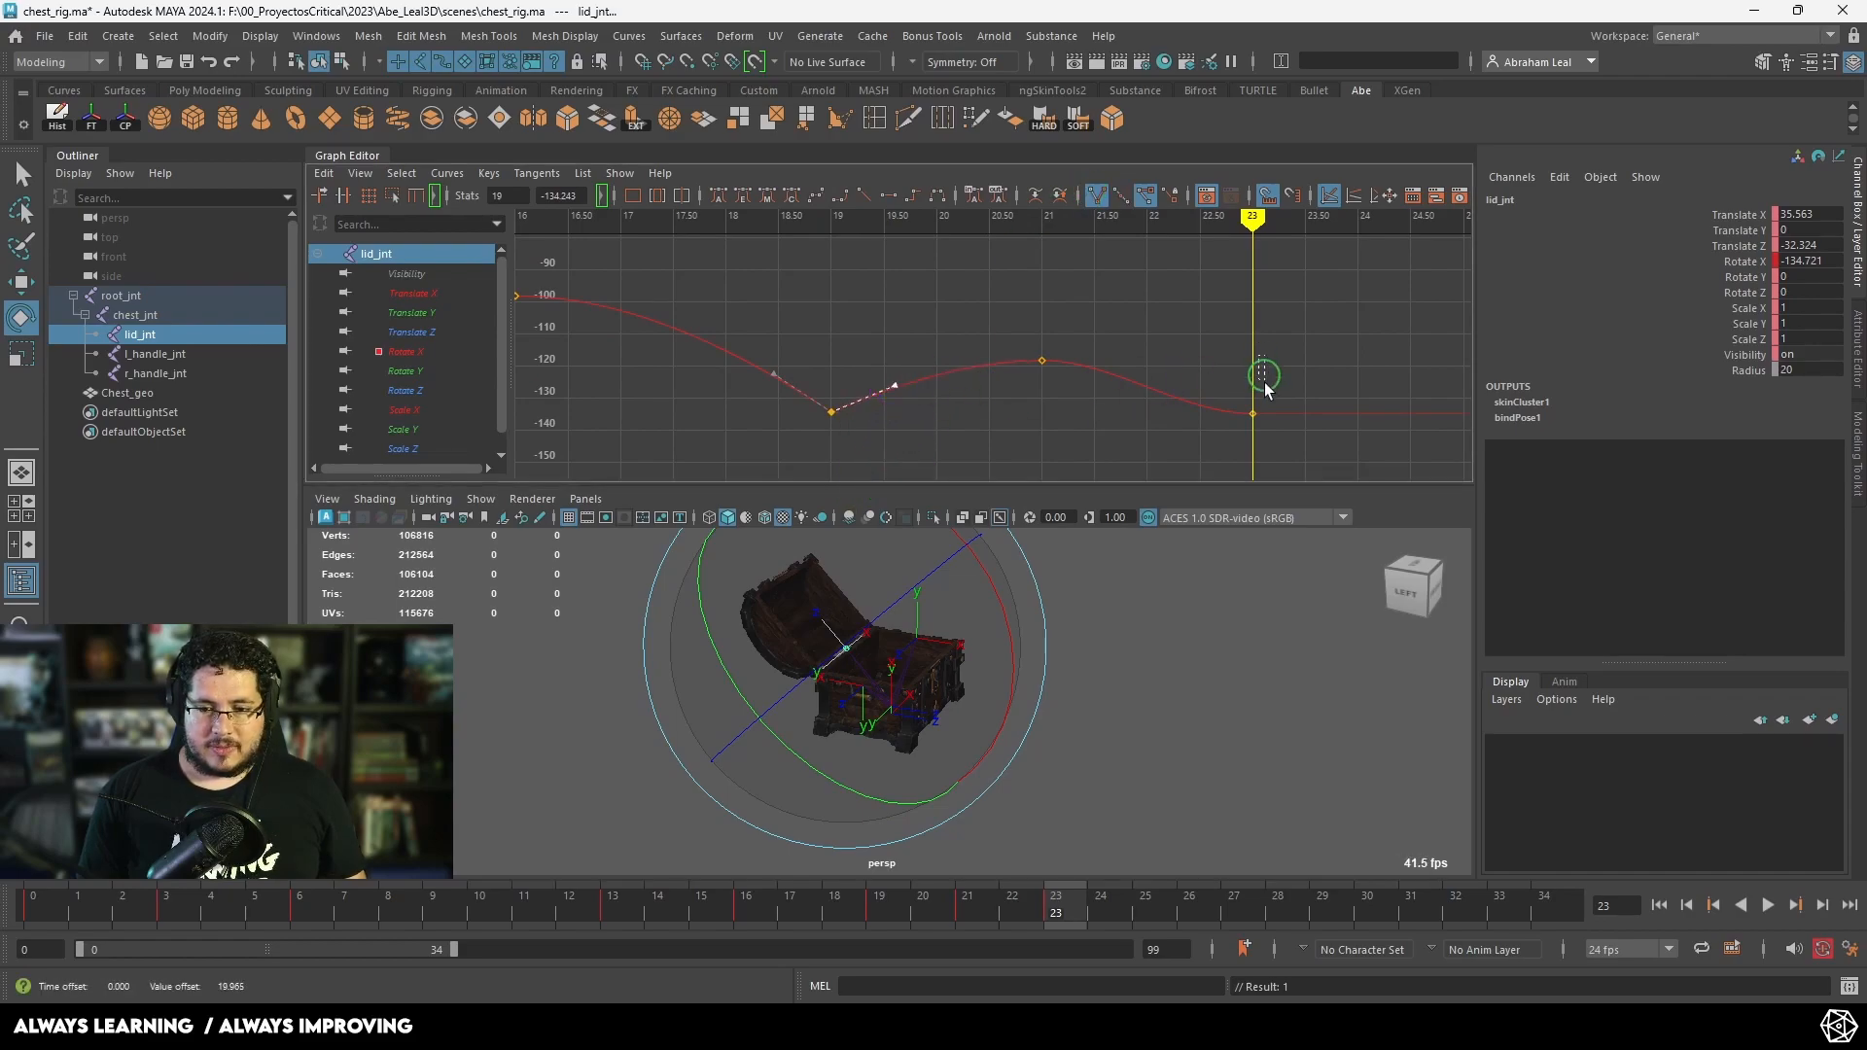
scroll(1109, 423, "down", 4)
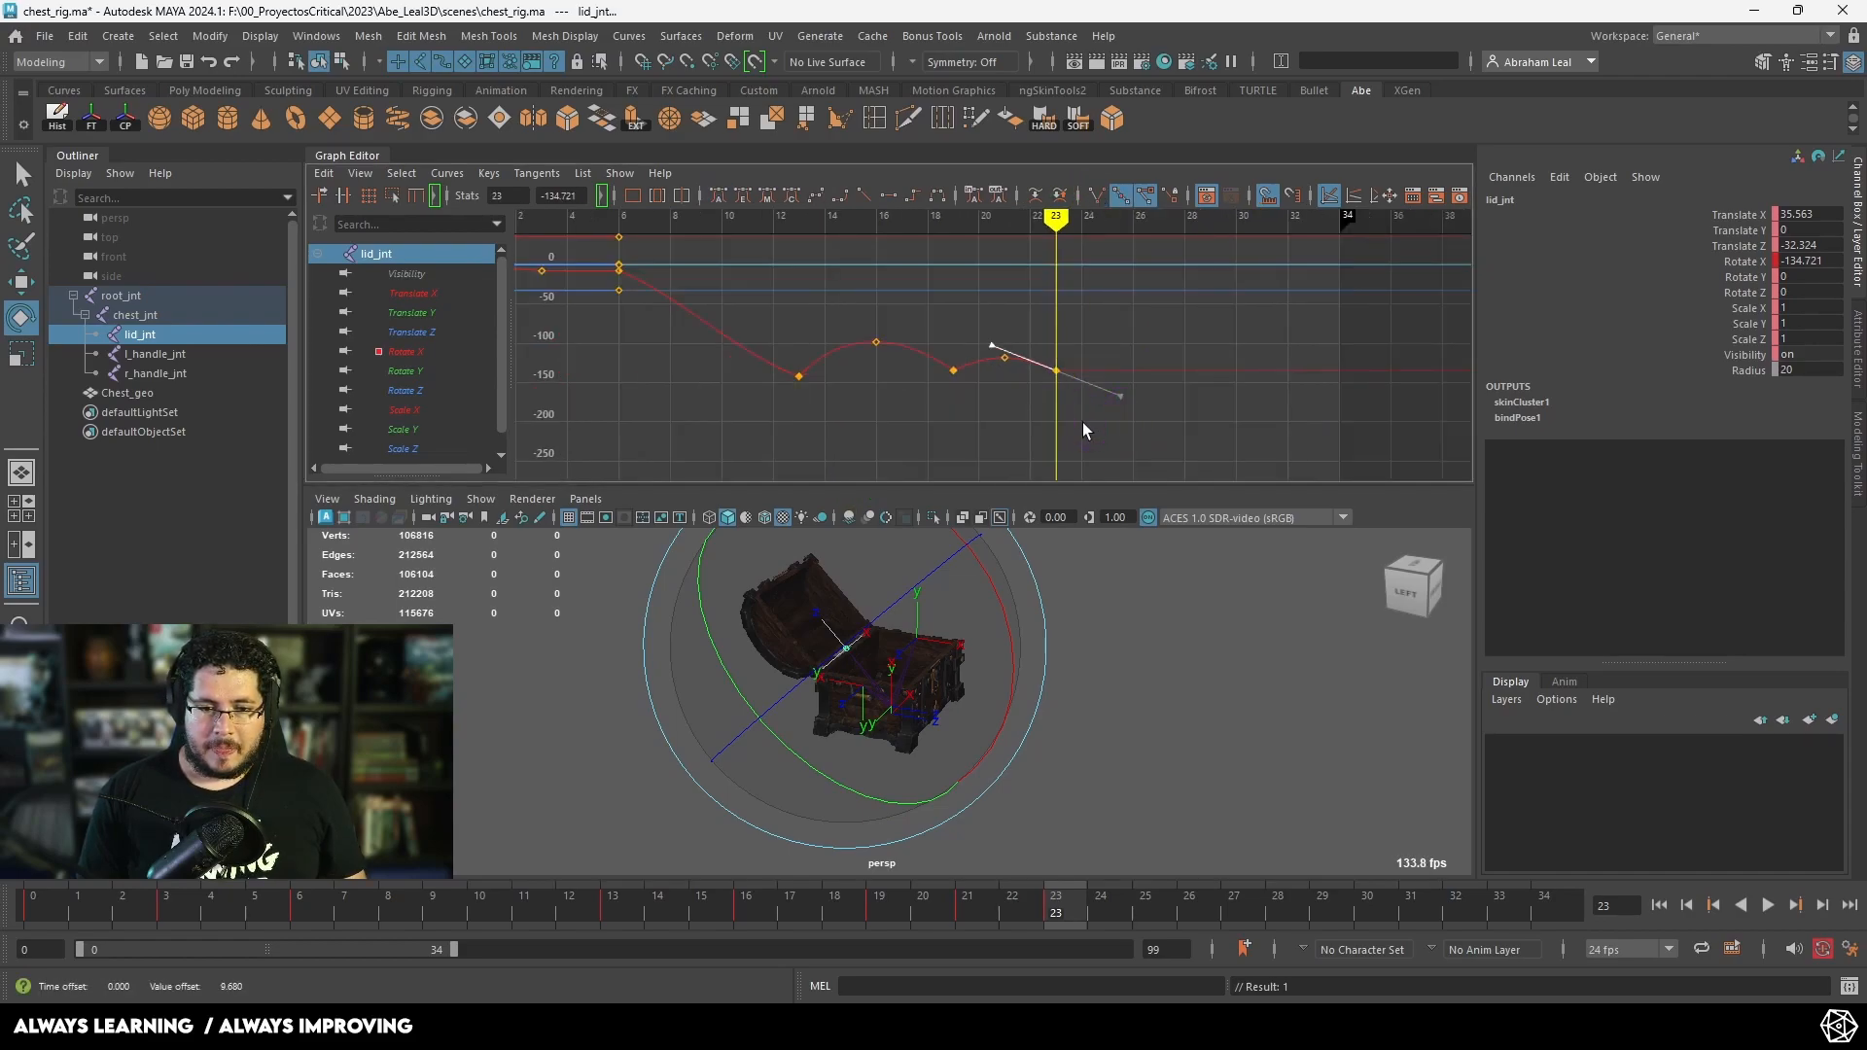
Step: Play back the lid opening with its second, smaller bounce and examine it from slightly different angles
left_click(1740, 905)
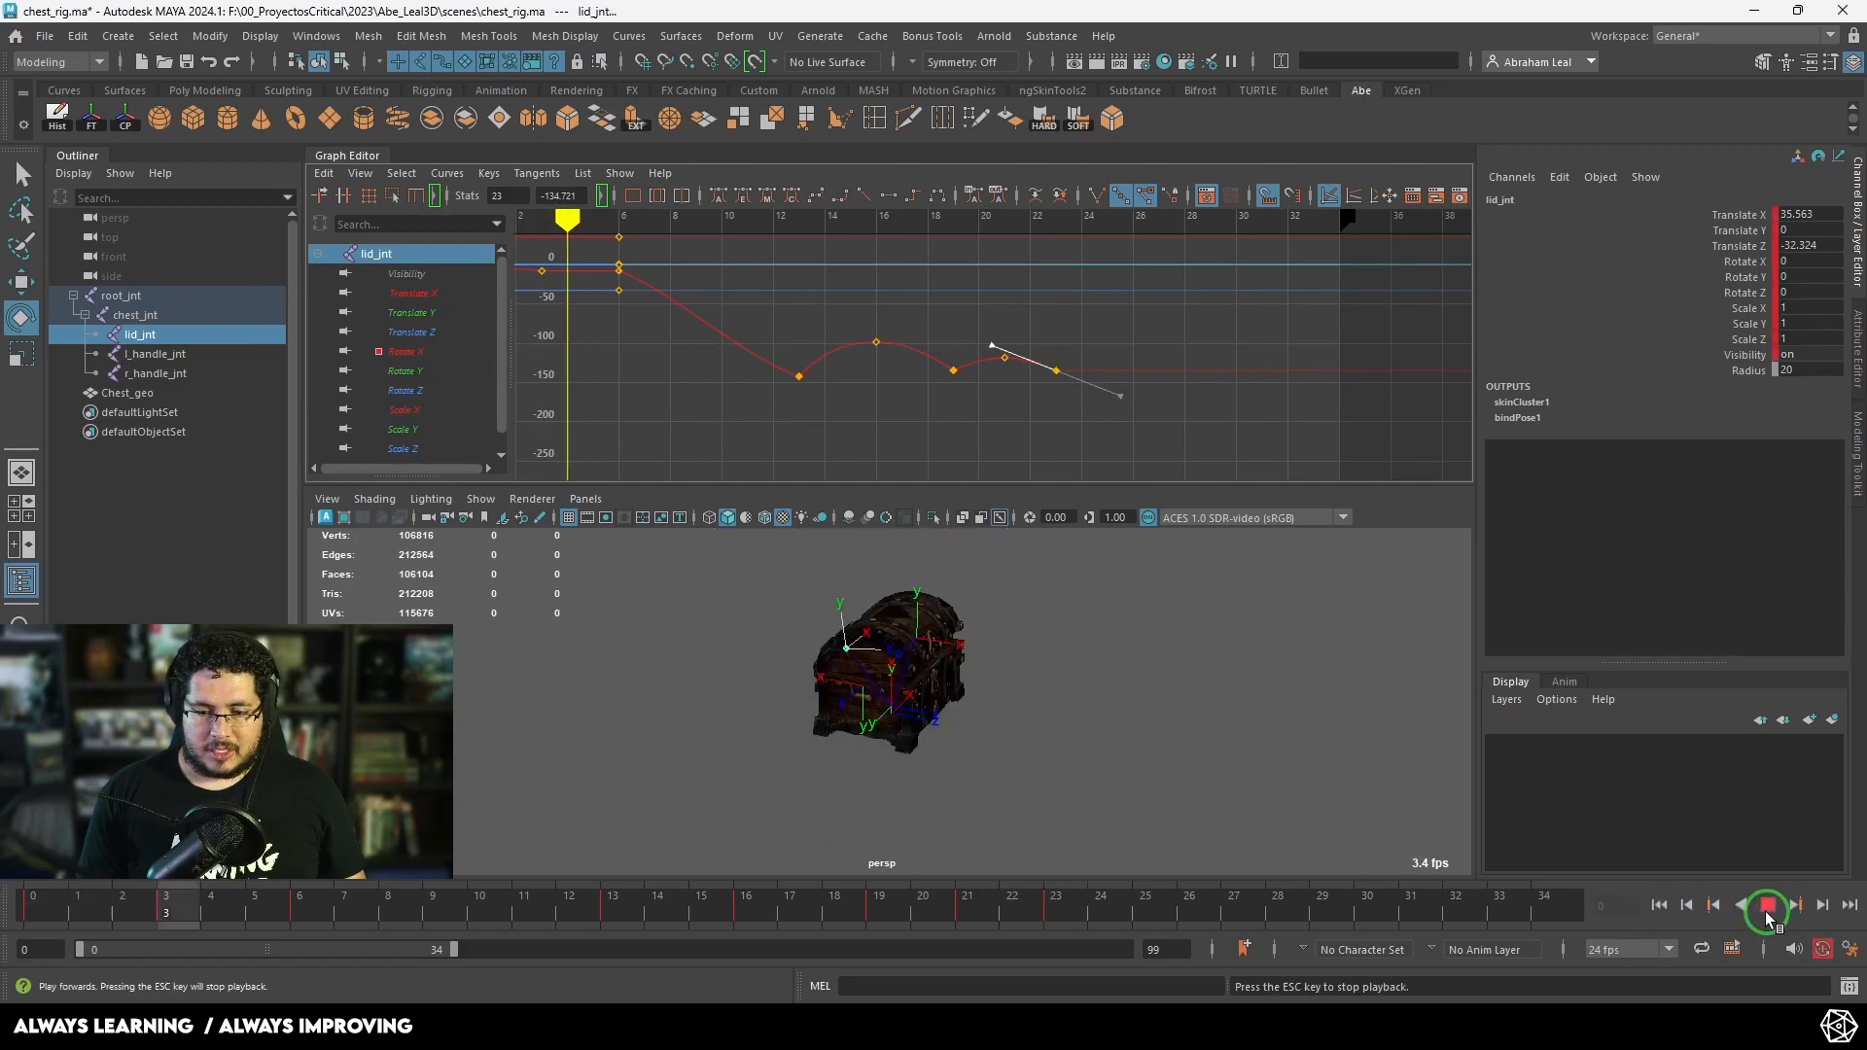
left_click_drag(1002, 627, 984, 626, "alt")
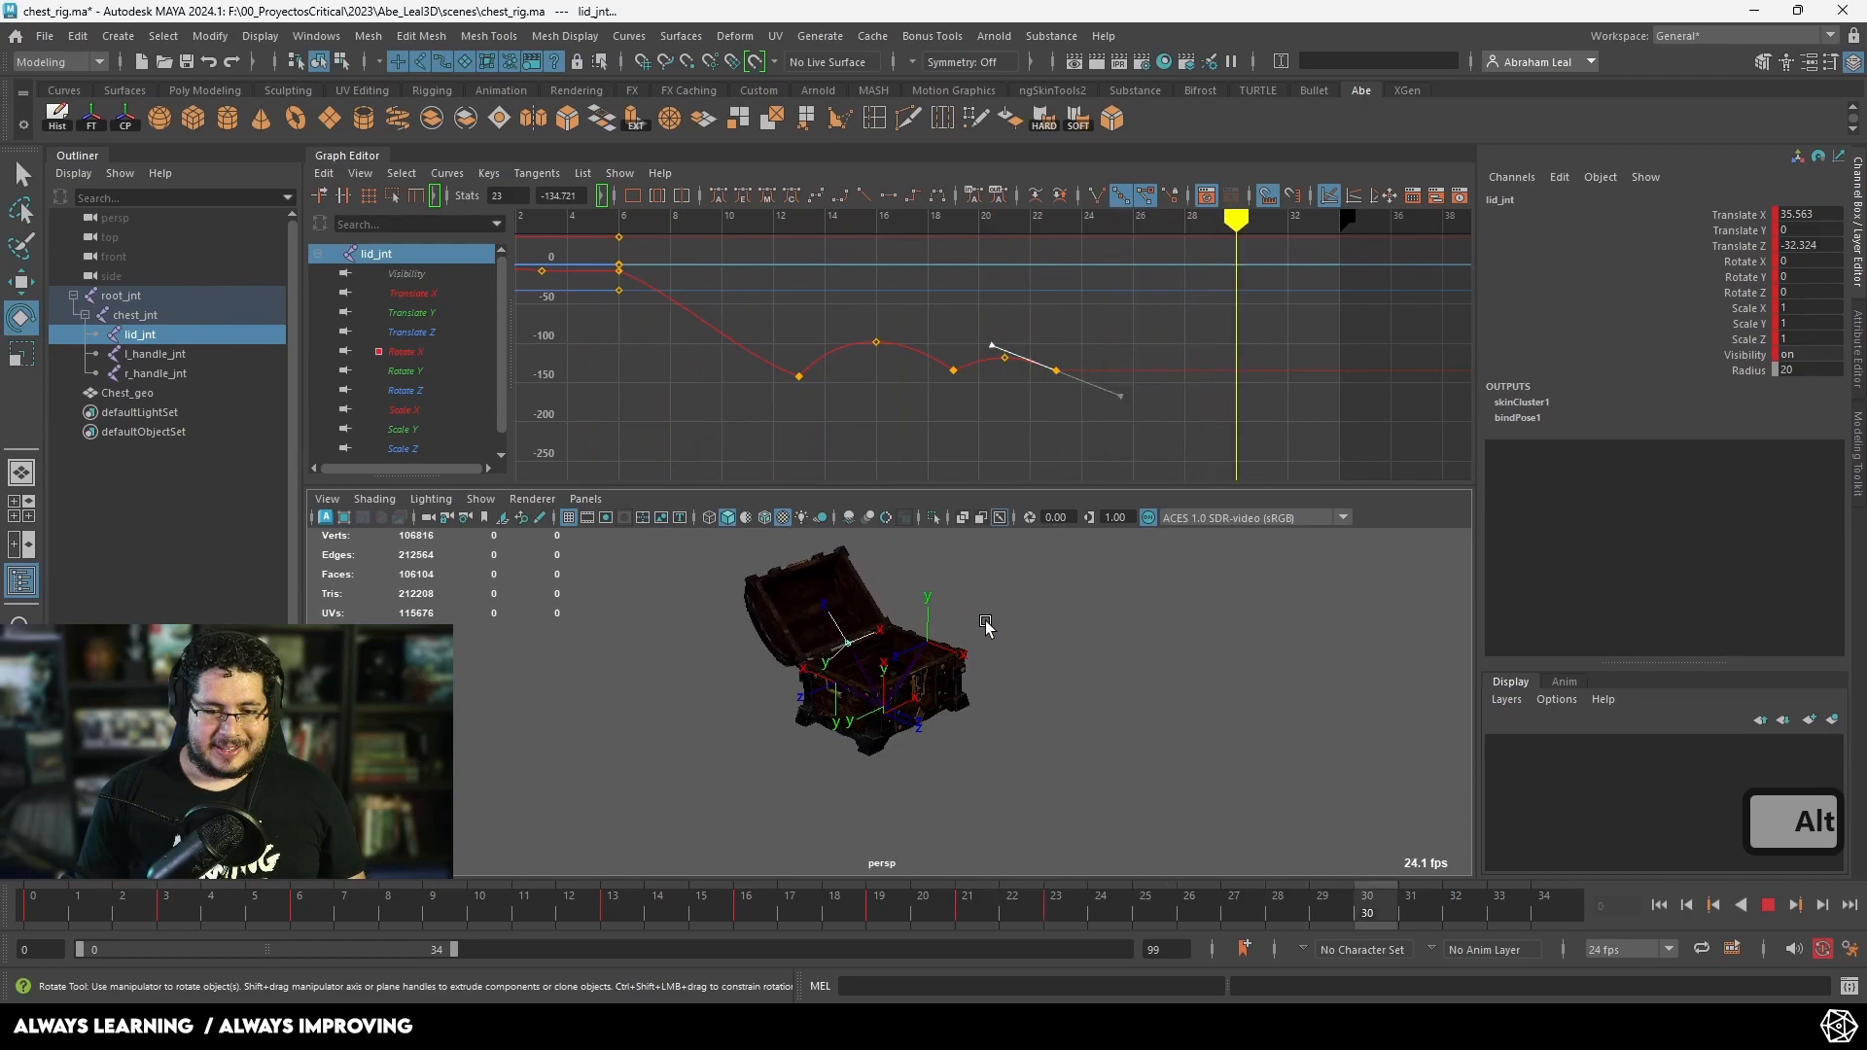
left_click_drag(986, 625, 1020, 630, "alt")
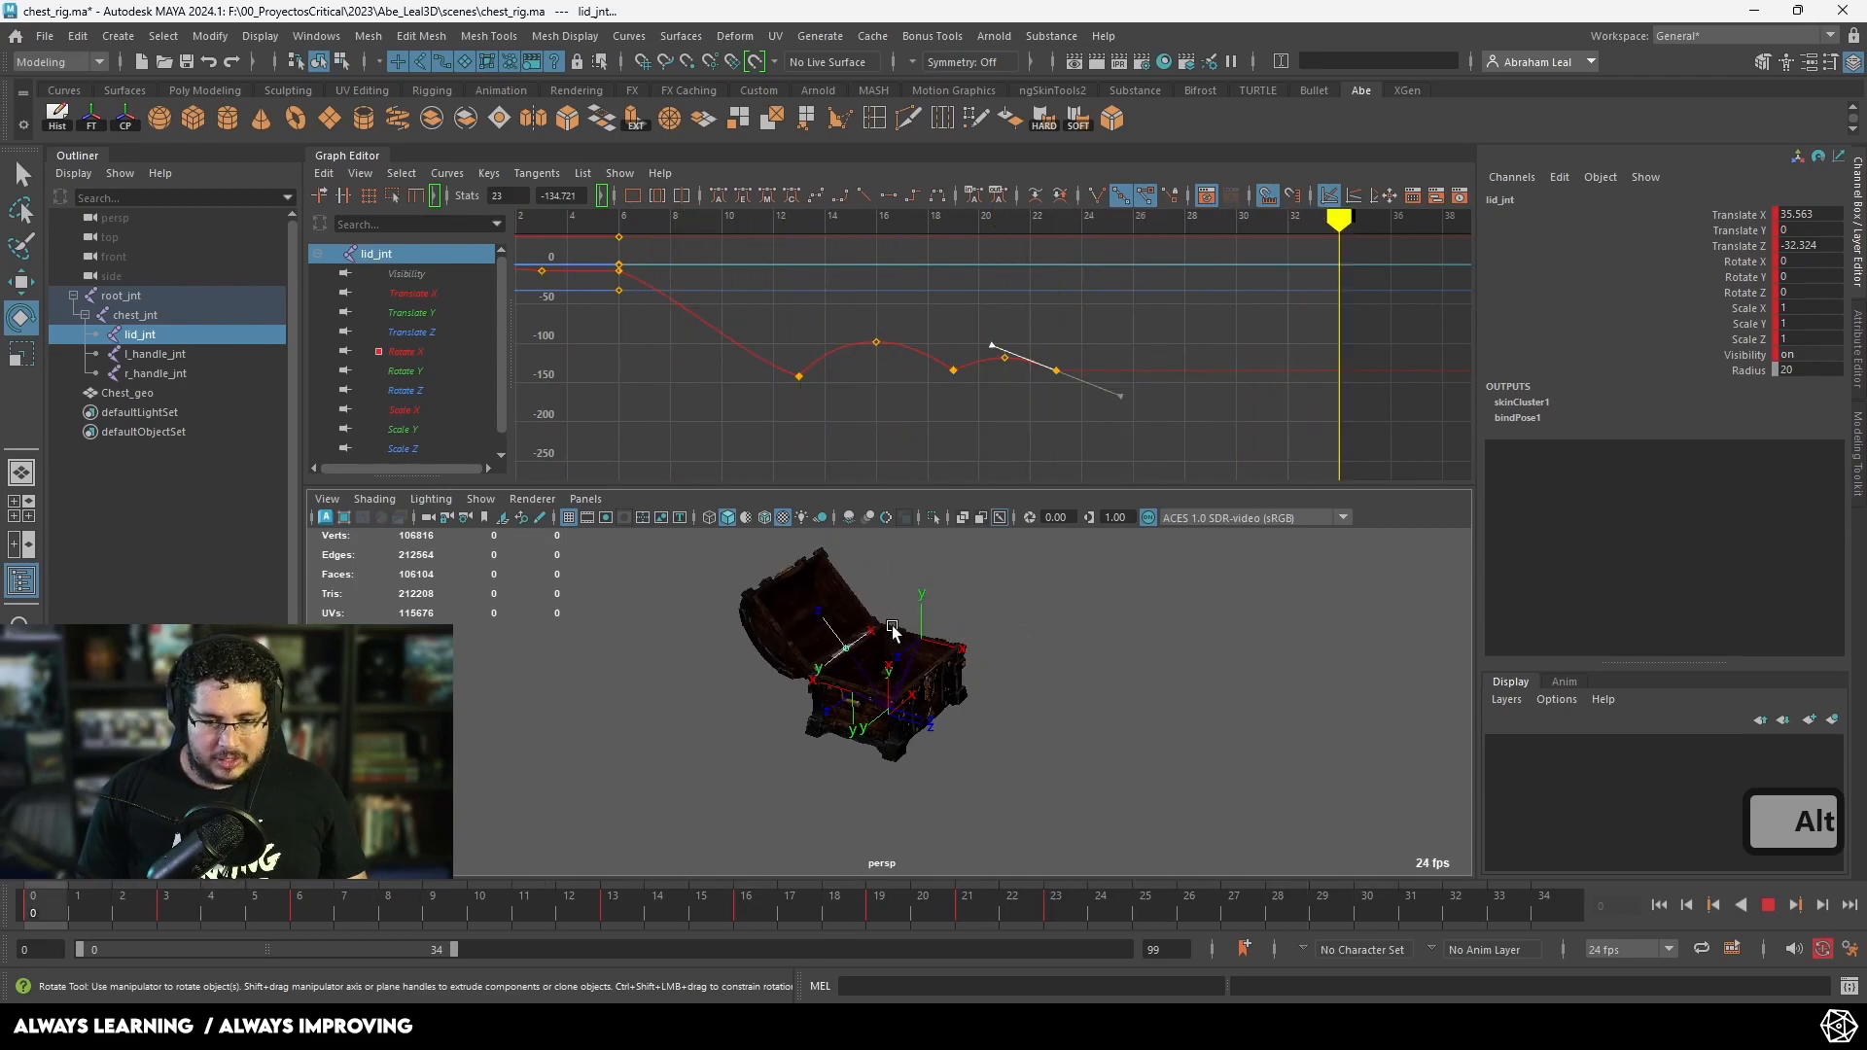
middle_click_drag(673, 388, 876, 436, "alt")
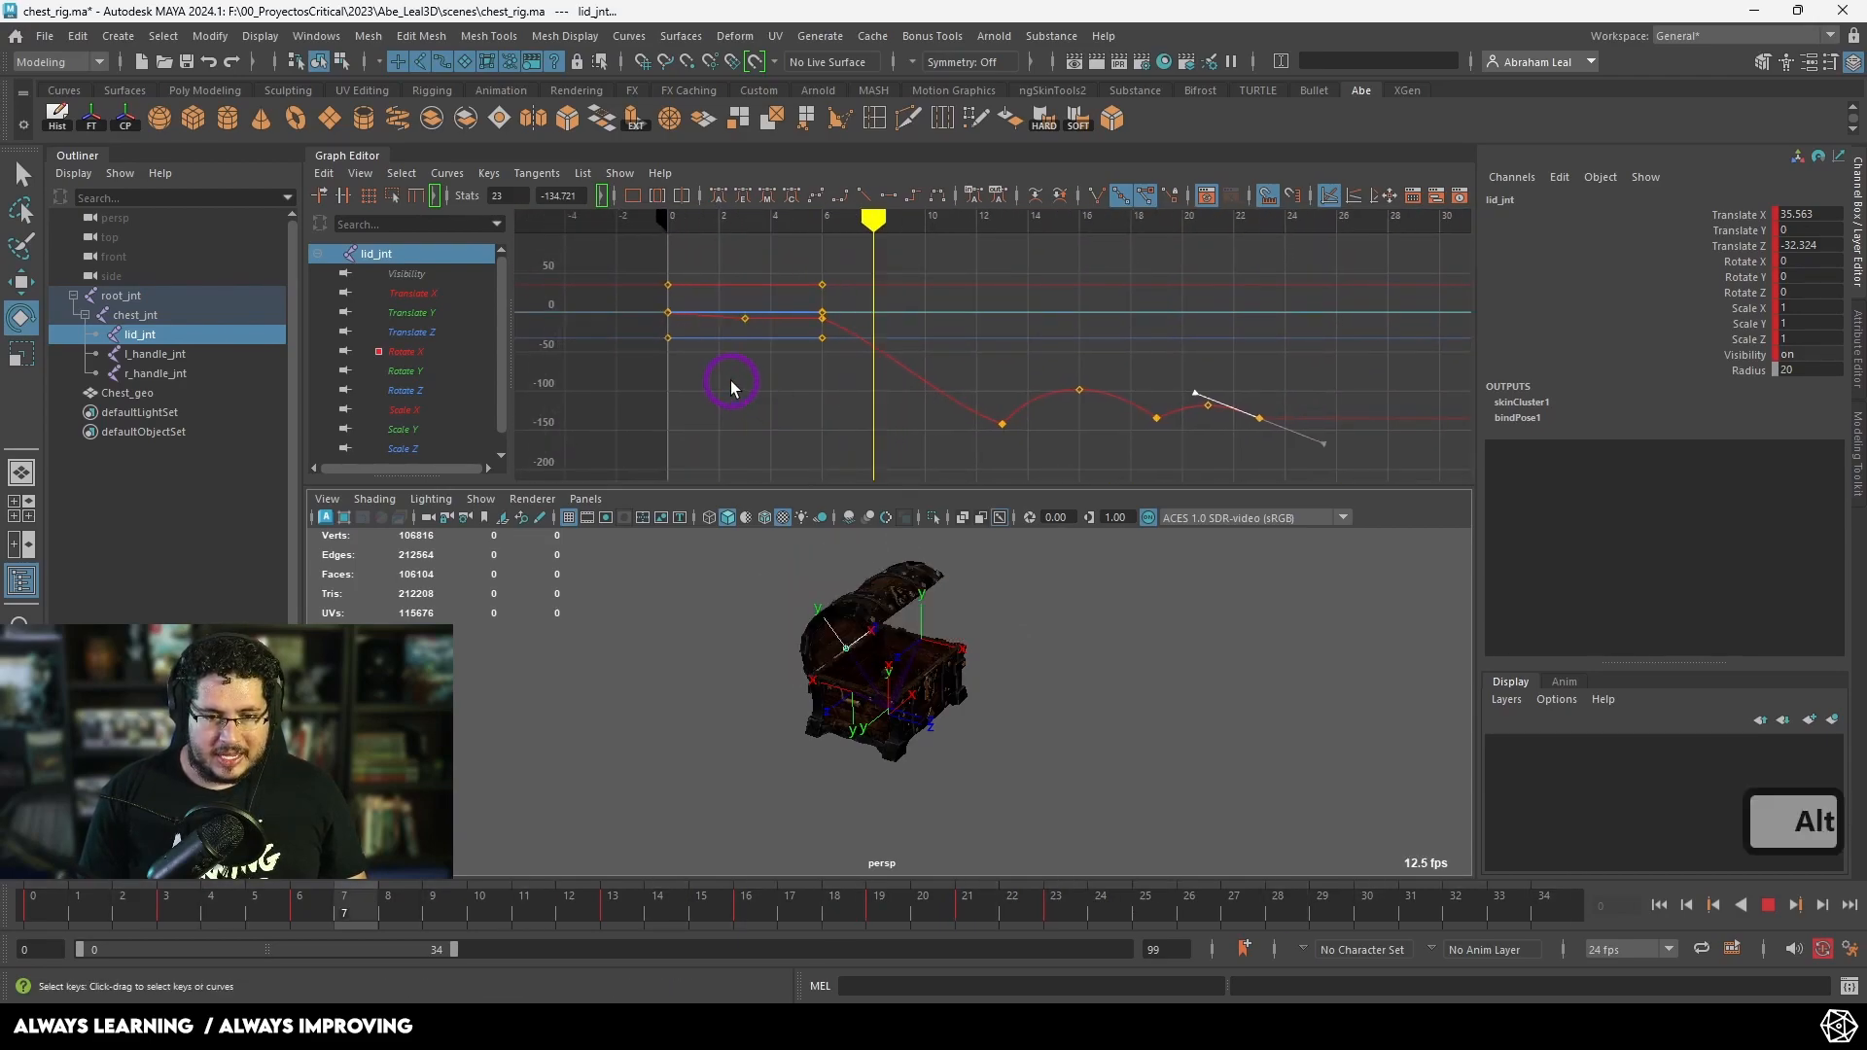
left_click(197, 909)
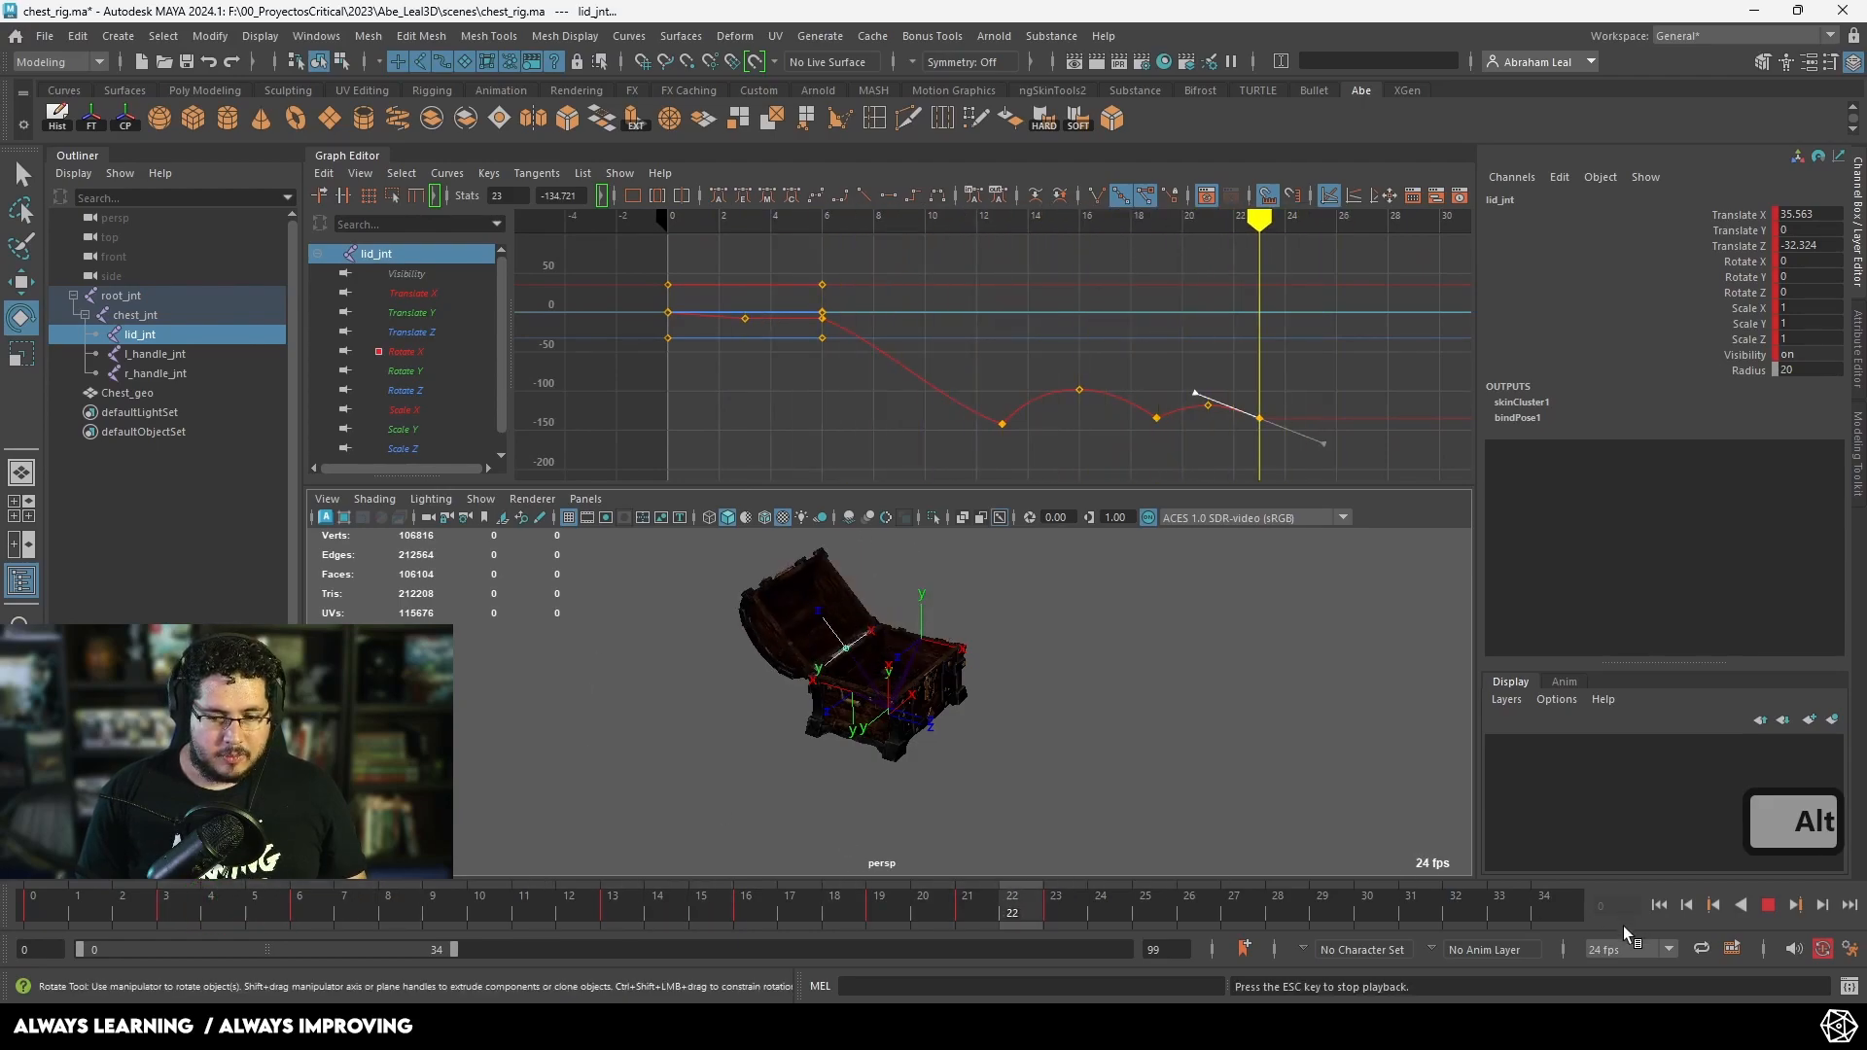
key("alt+v")
Step: Set a key on the lid joint at frame 4, viewing the chest up close
mouse_move(150, 919)
left_mouse_down()
mouse_move(34, 914)
mouse_move(167, 914)
left_mouse_up()
right_click_drag(537, 739, 999, 646, "alt")
middle_click_drag(999, 647, 837, 733, "alt")
left_click(224, 922)
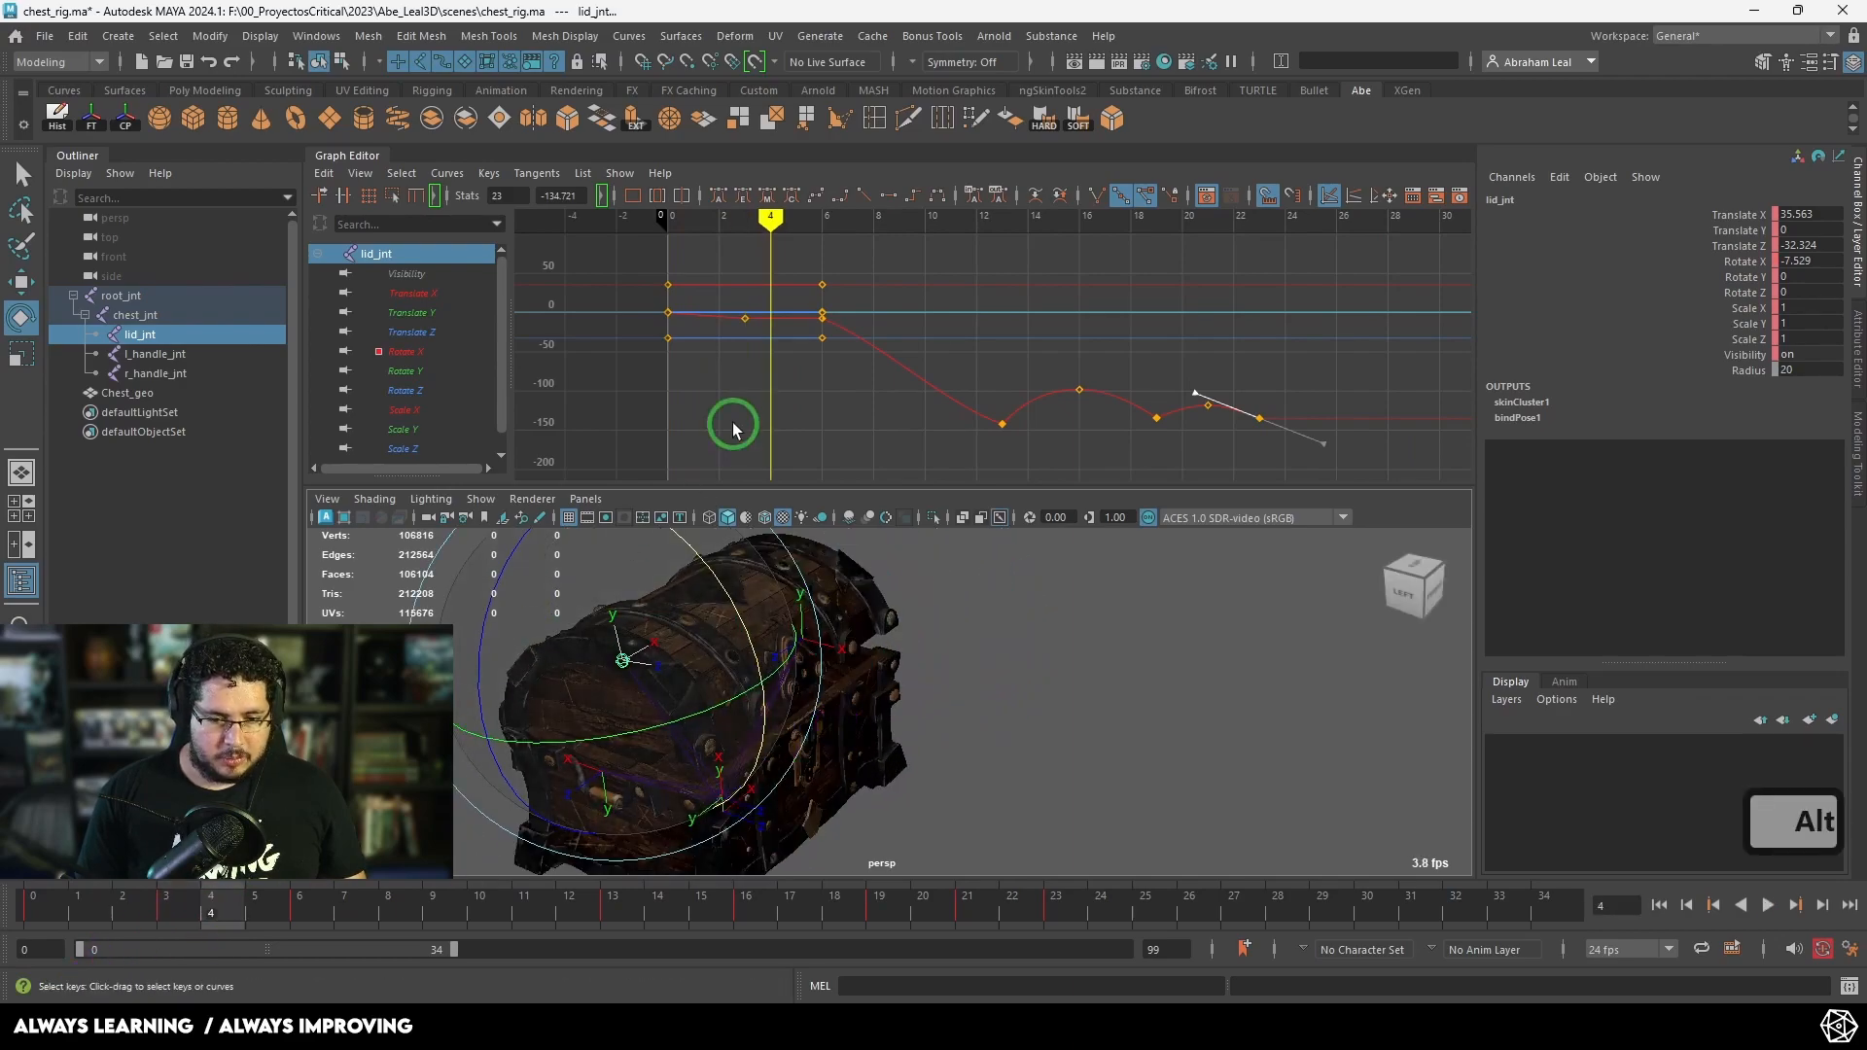
middle_click_drag(746, 388, 749, 410, "alt")
middle_click(620, 550)
key("s")
Step: Isolate the lid joint's Rotate X curve and lower its frame 4 key to about -15.8
middle_click_drag(759, 341, 759, 397, "alt")
right_click_drag(759, 397, 748, 432, "alt")
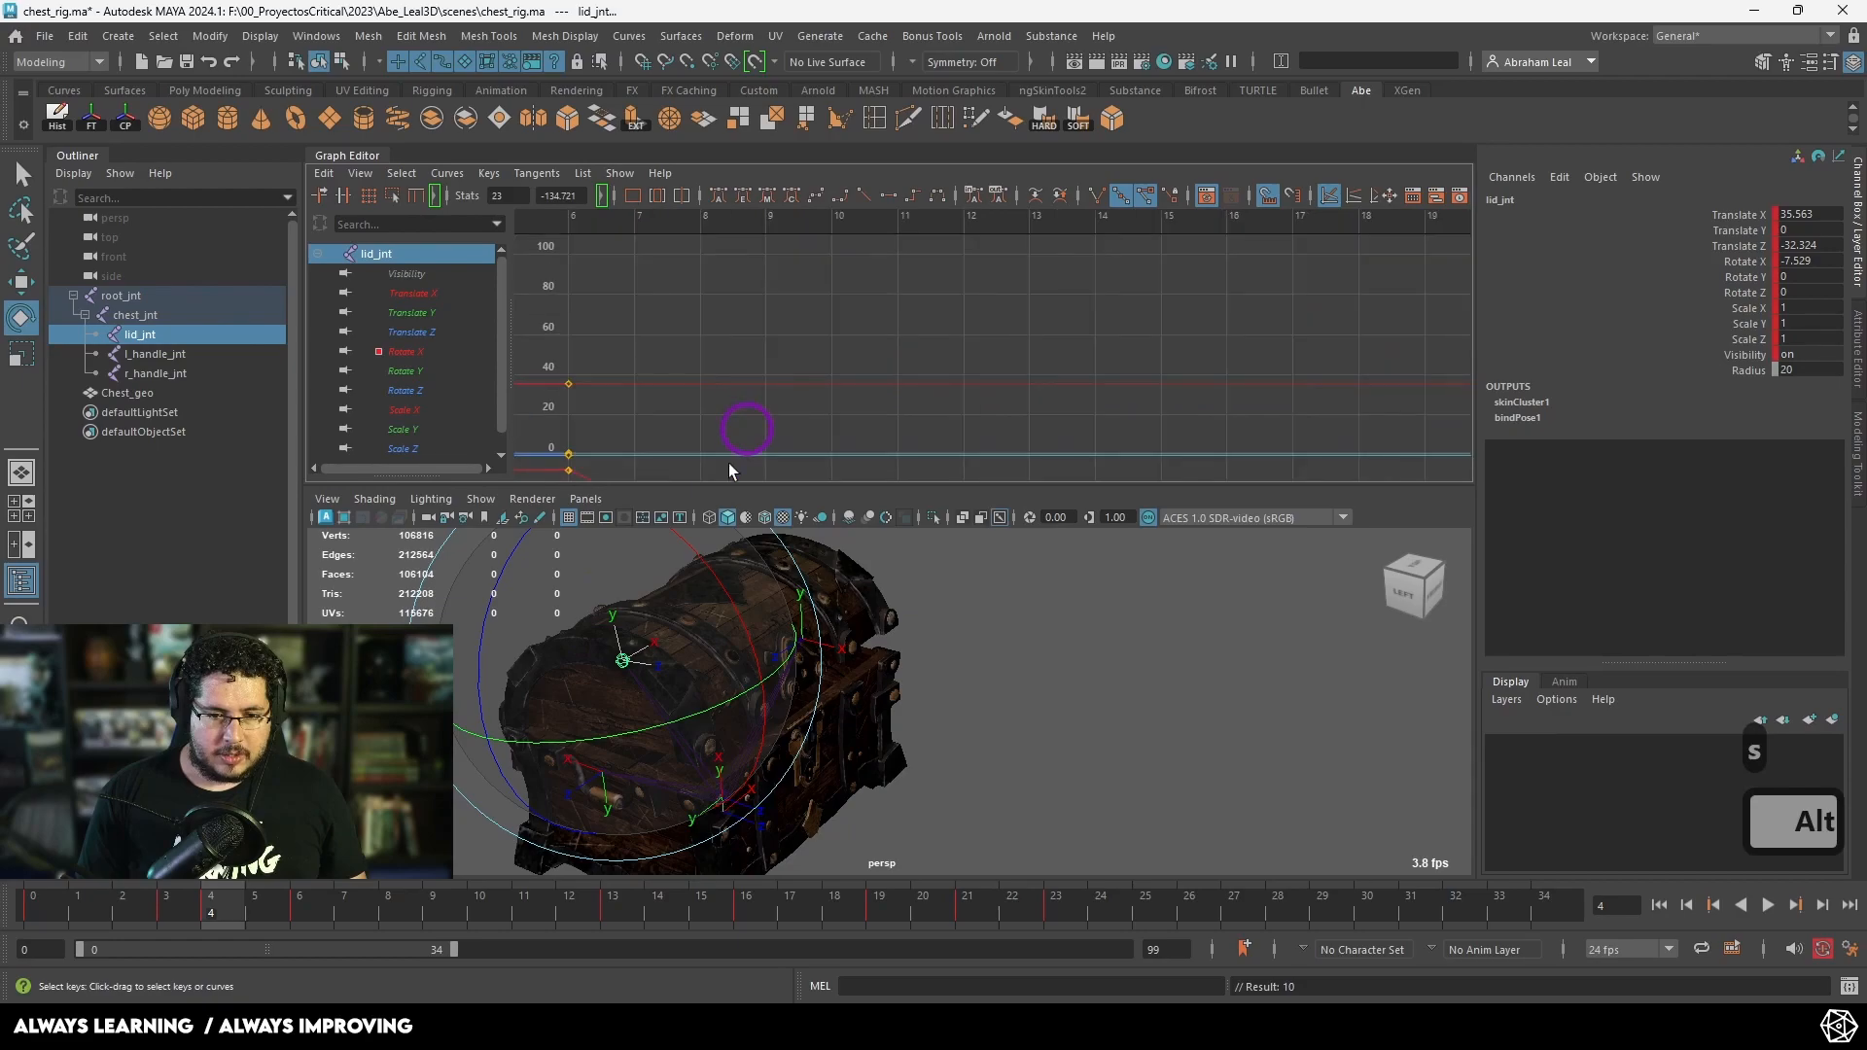
middle_click_drag(795, 368, 983, 268, "alt")
left_click(425, 354)
left_click_drag(634, 360, 603, 400)
middle_click_drag(666, 332, 691, 380)
right_click_drag(579, 311, 604, 333, "alt")
middle_click_drag(544, 340, 835, 334, "alt")
Step: Break the Rotate X tangents at frames 3 and 6, lower their handles facing frame 4, and scrub through the opening
left_click_drag(675, 277, 663, 336)
left_click(1093, 192)
middle_click_drag(674, 346, 688, 367)
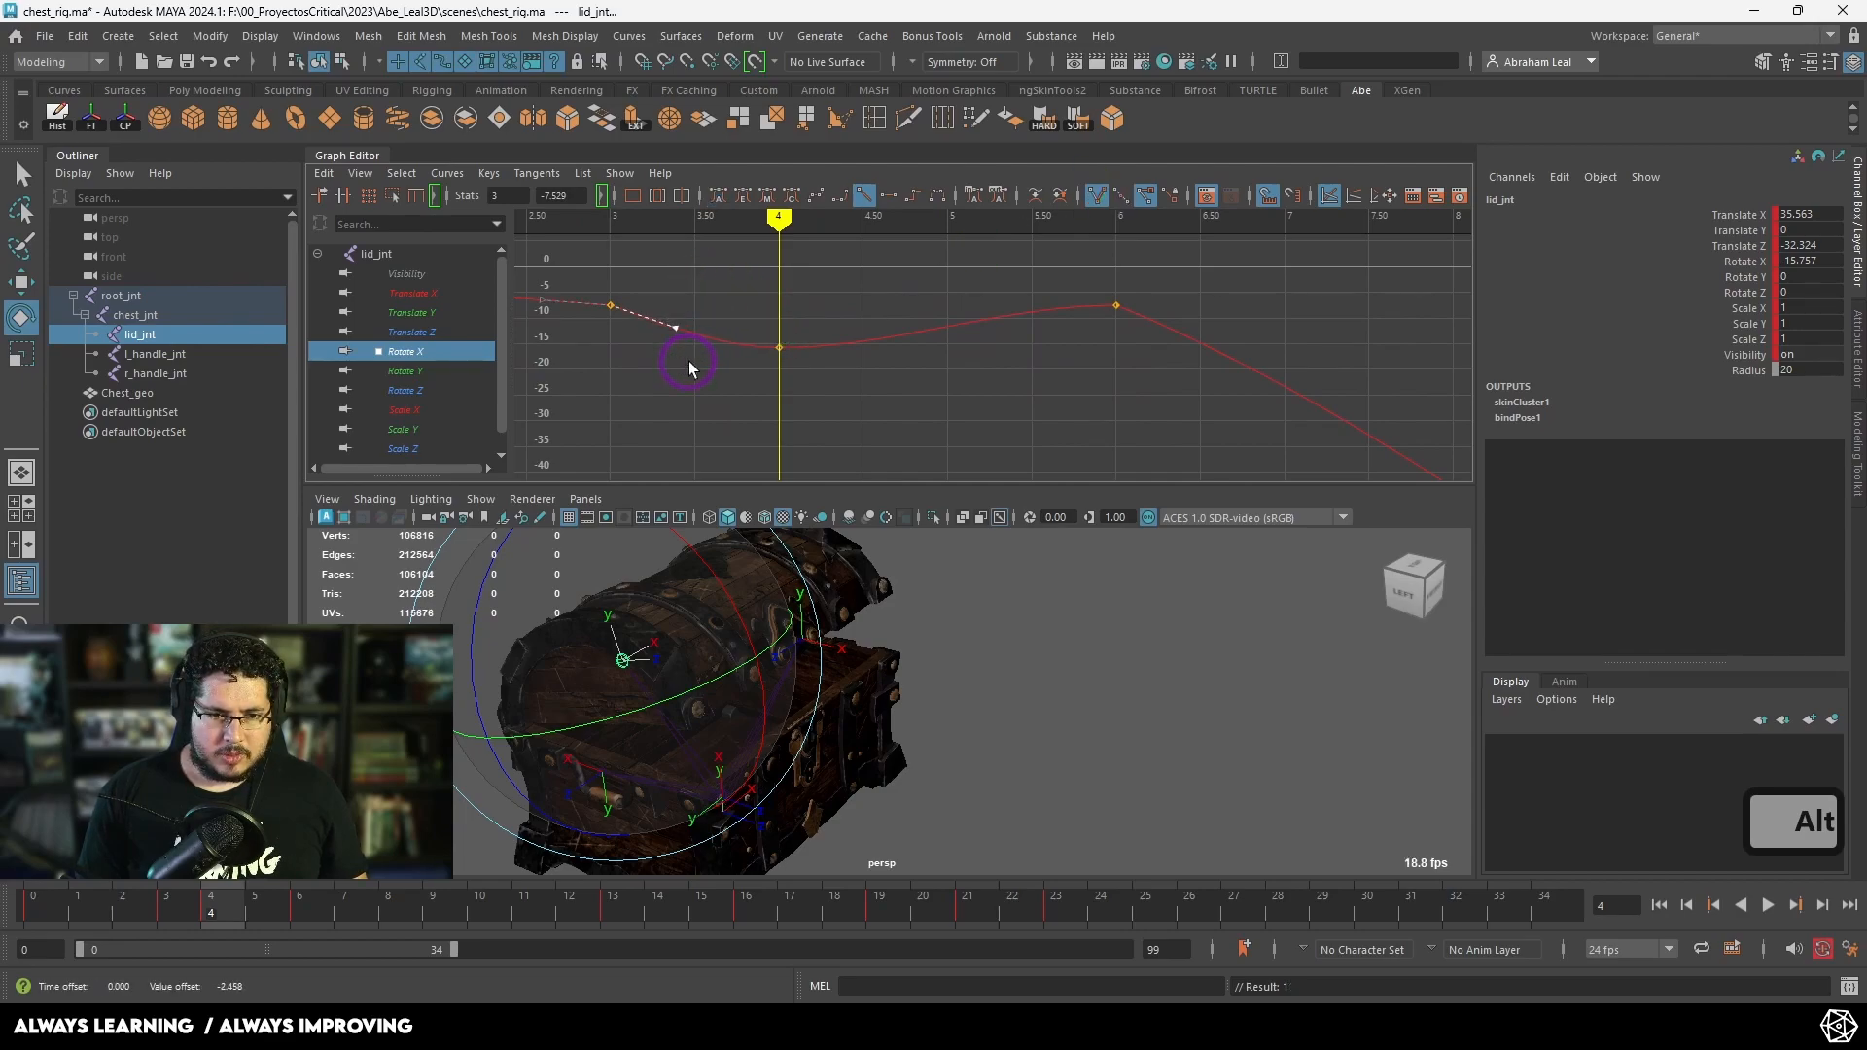
left_click_drag(1134, 287, 1047, 360)
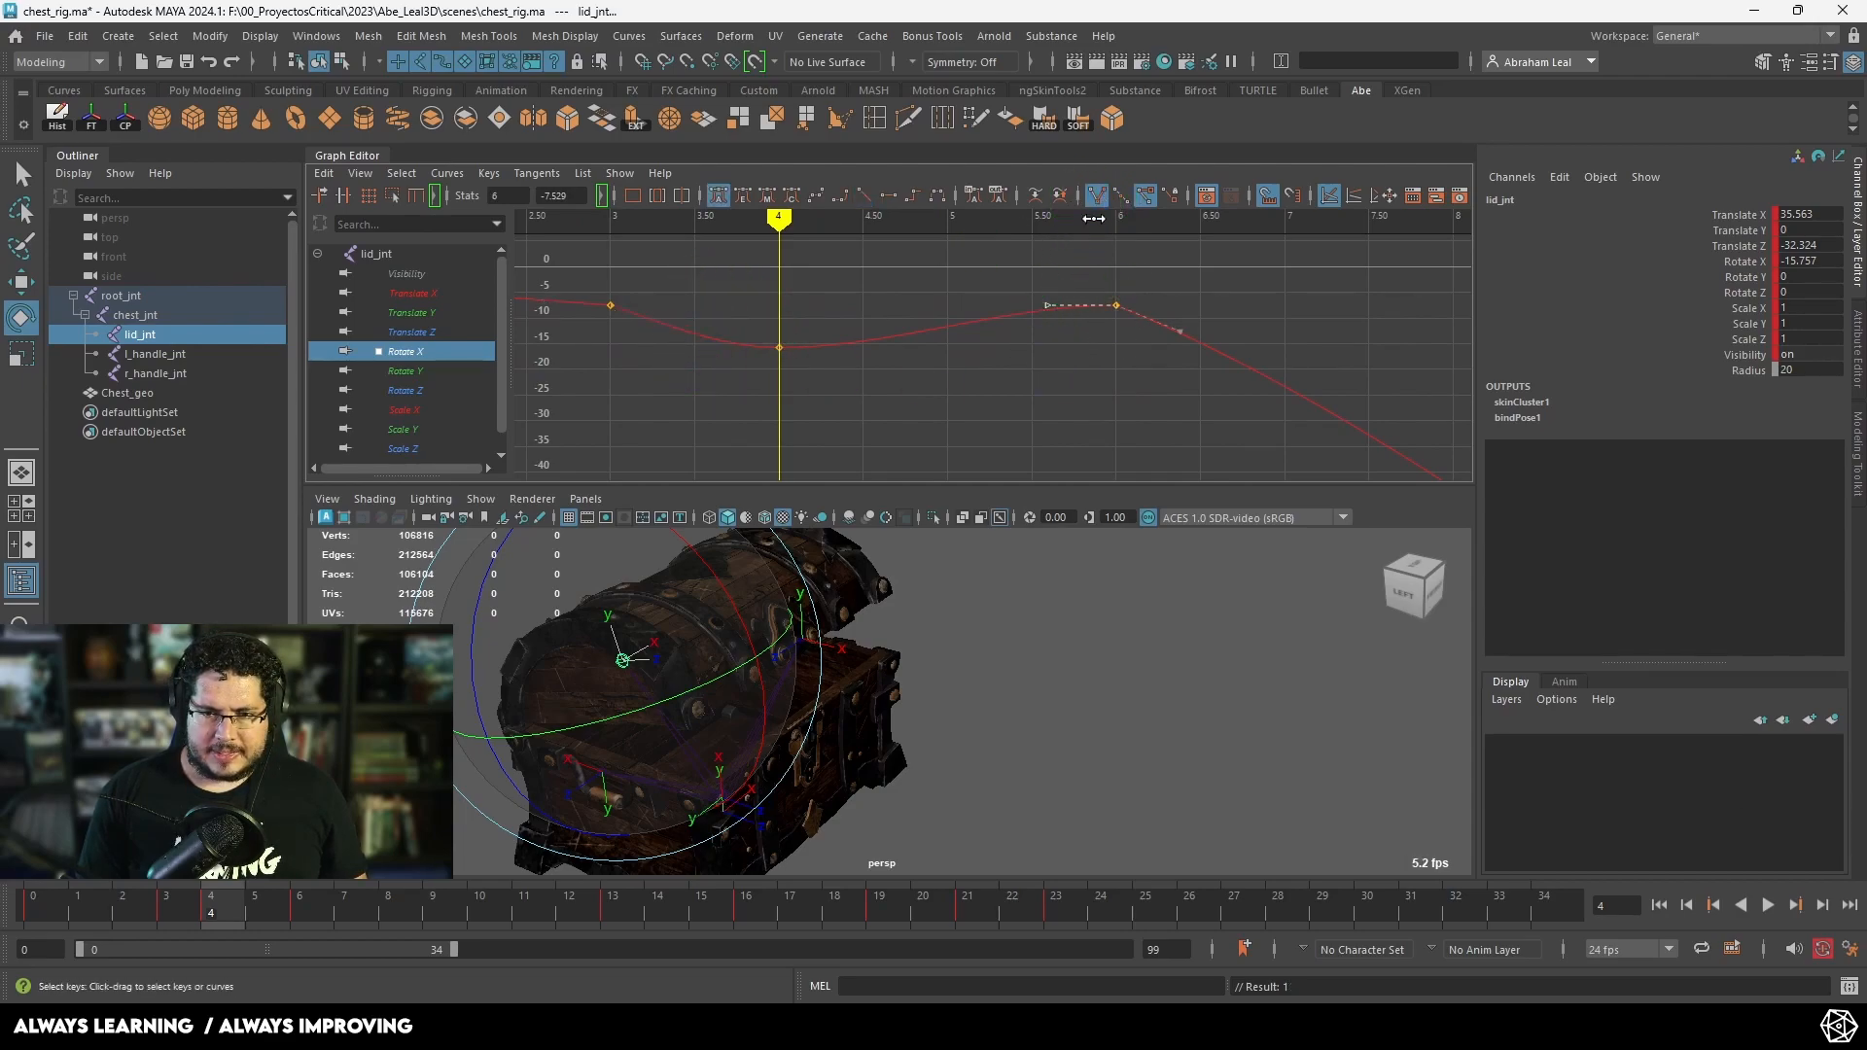
left_click_drag(212, 900, 1323, 916)
Step: Play the animation from the start with nothing selected and examine the lid's early movement from several angles
scroll(1158, 741, "down", 5)
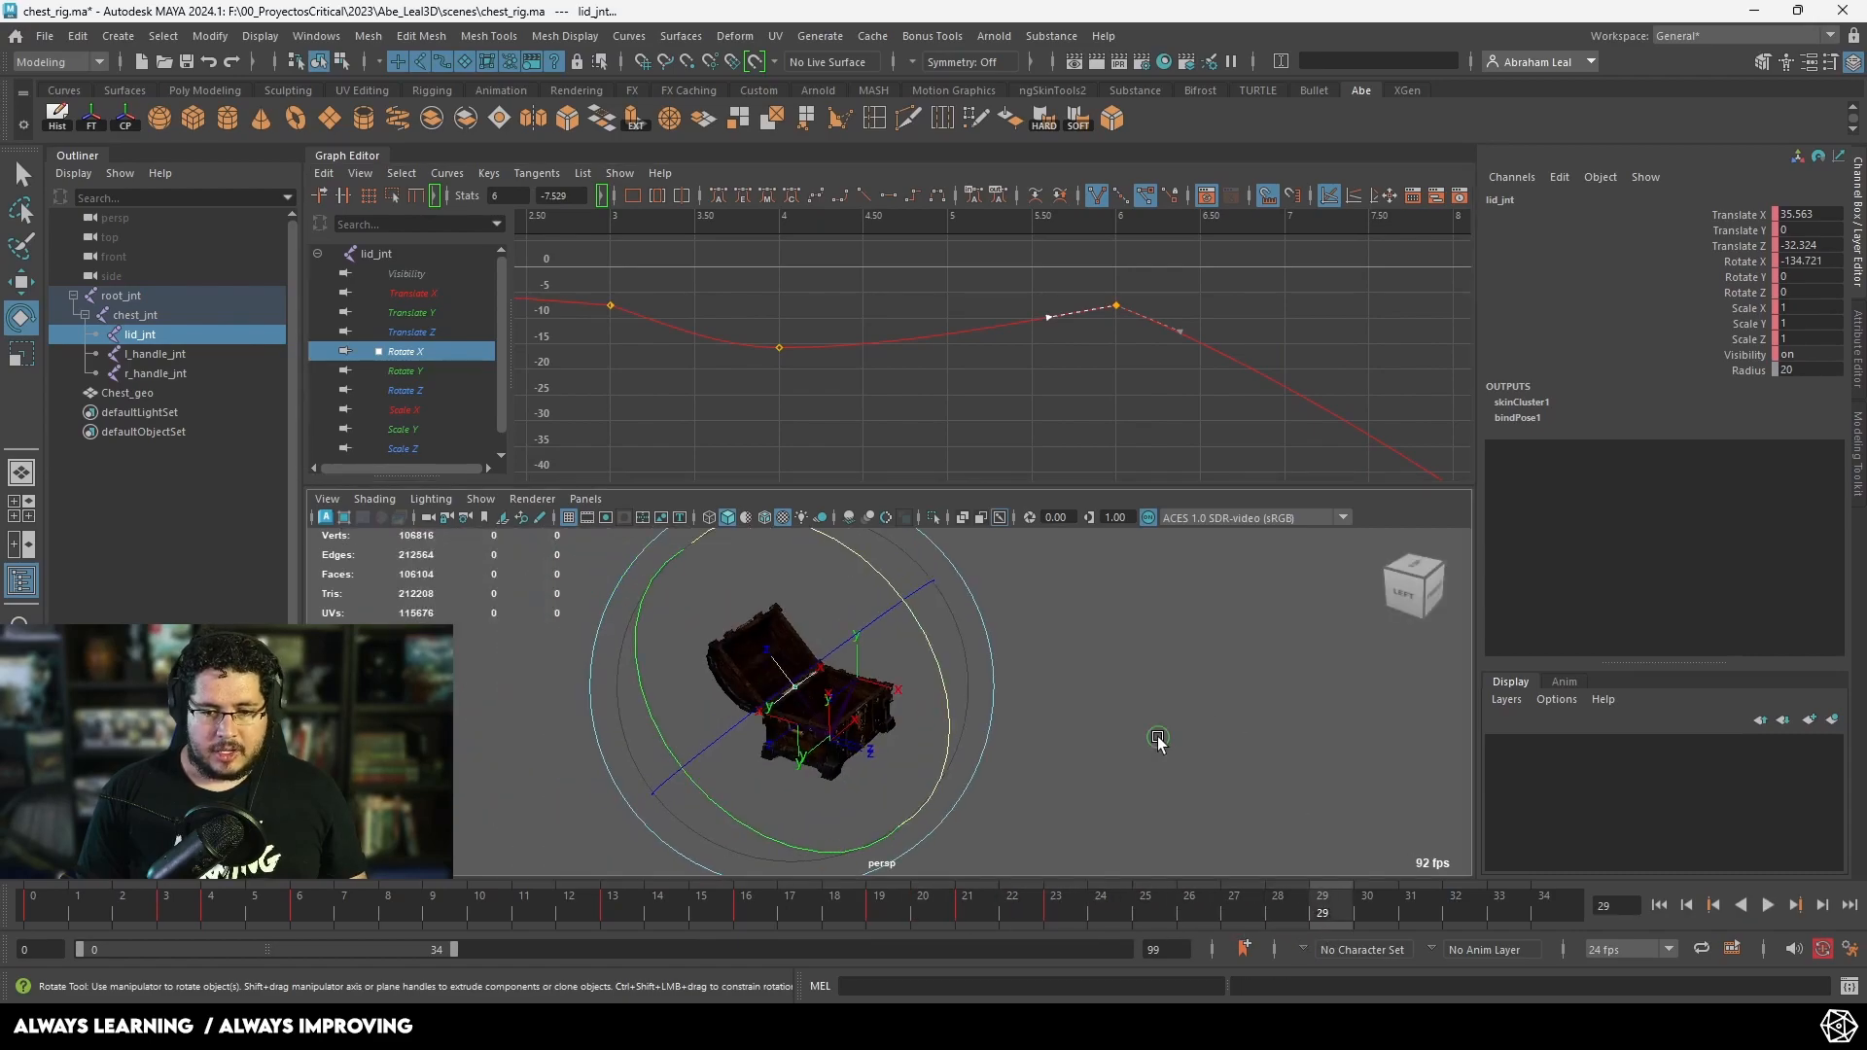
left_click(1158, 741)
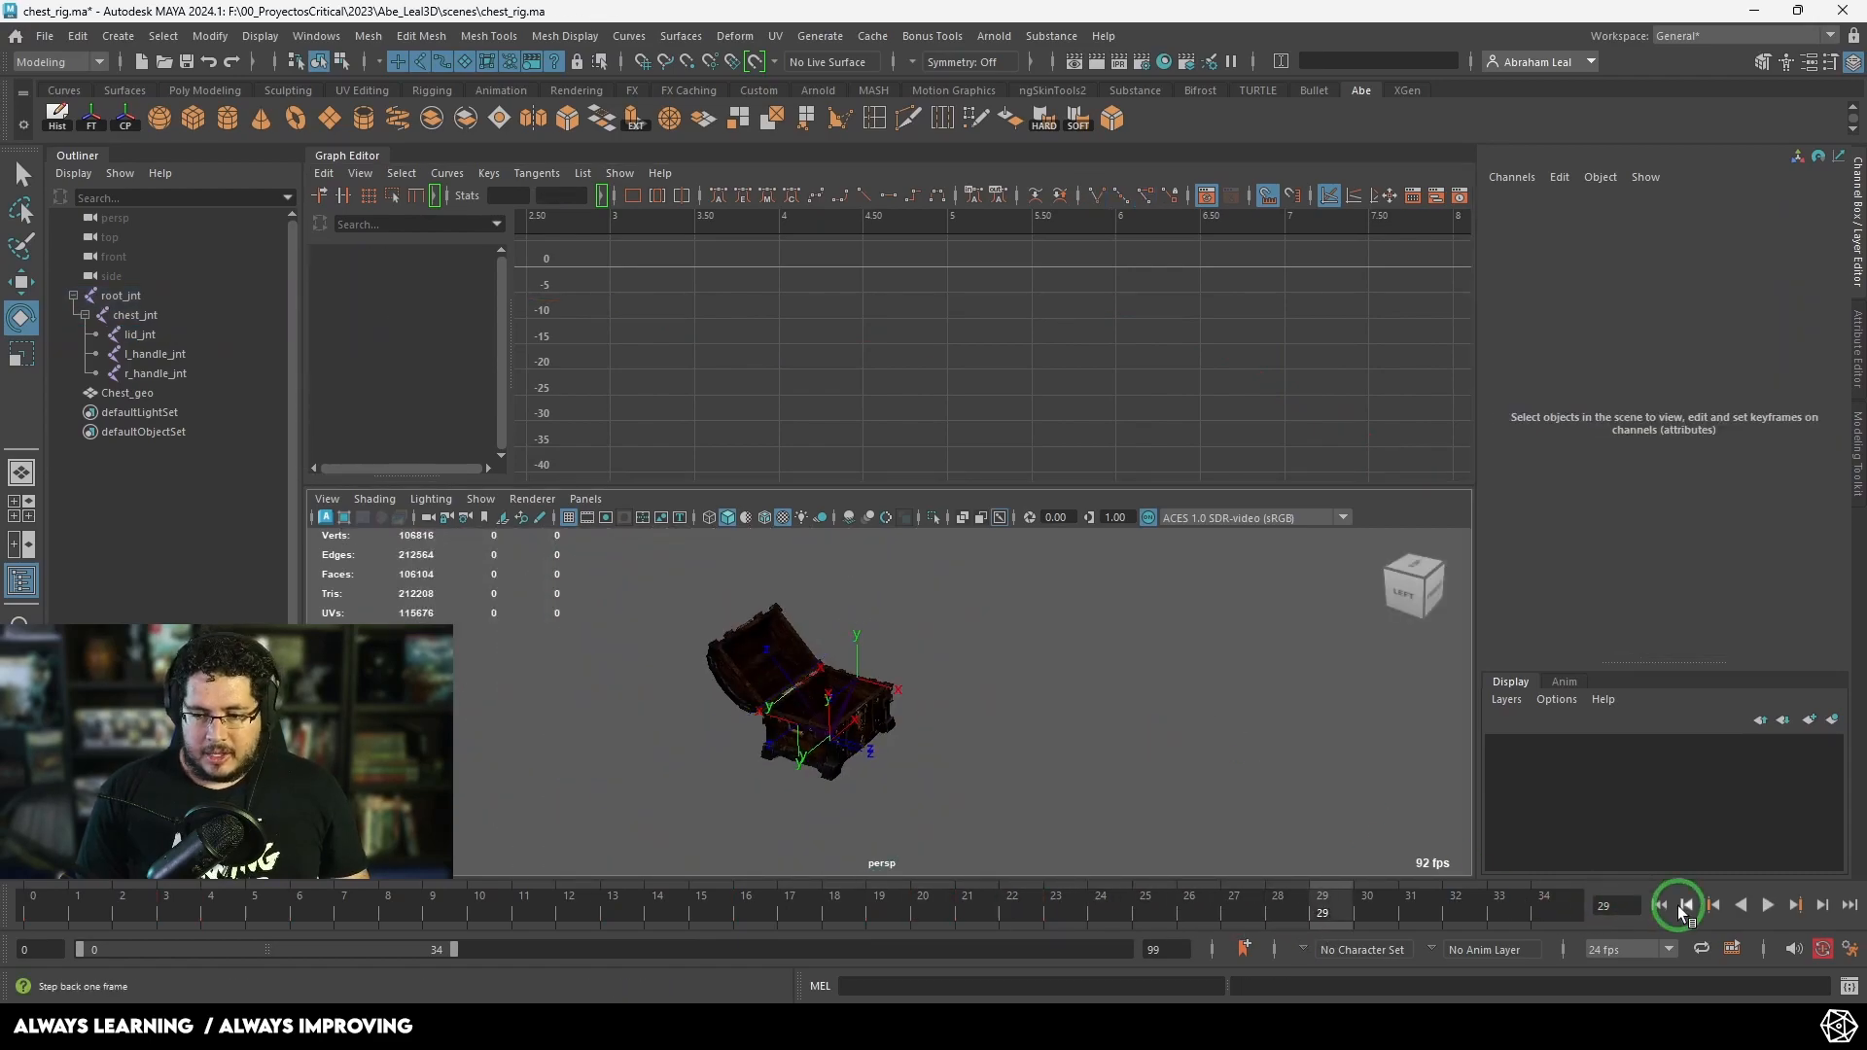
left_click(1658, 904)
left_click(1768, 904)
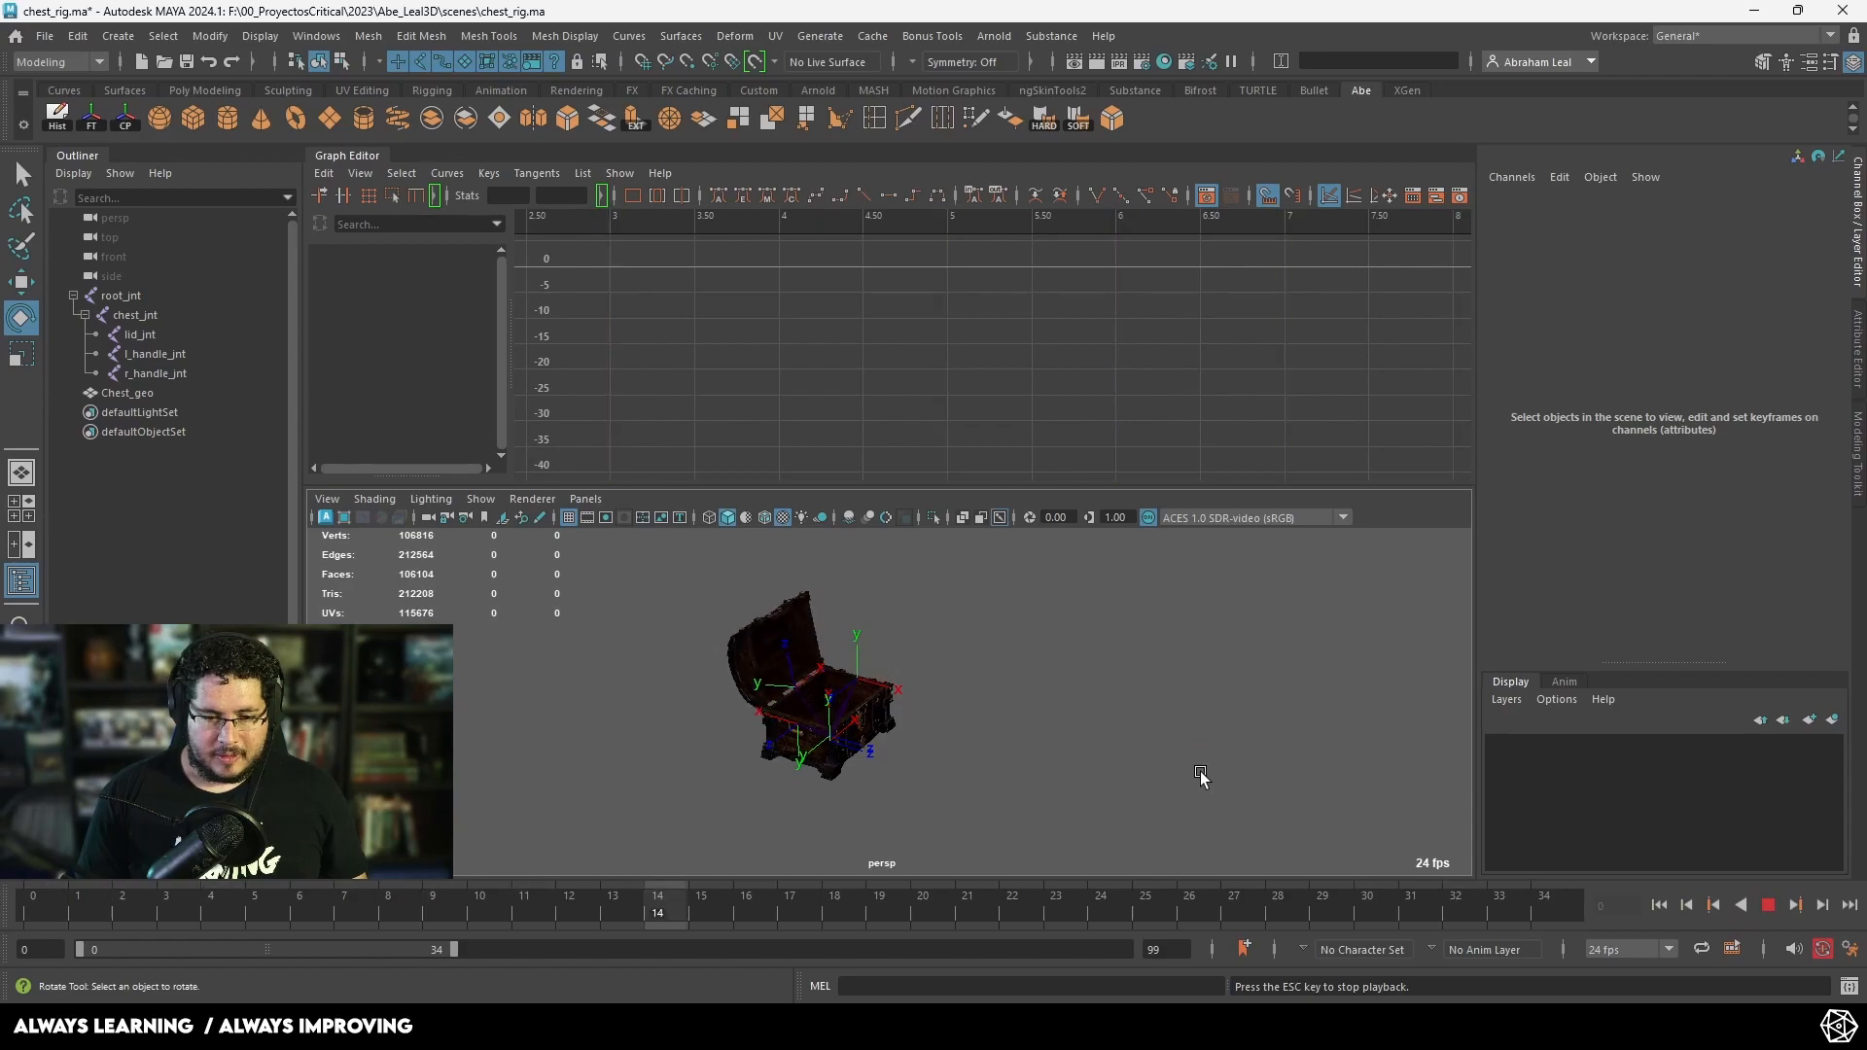
left_click_drag(979, 675, 865, 646, "alt")
right_click_drag(866, 646, 1193, 754, "alt")
left_click_drag(941, 667, 1000, 684, "alt")
right_click_drag(1000, 683, 922, 658, "alt")
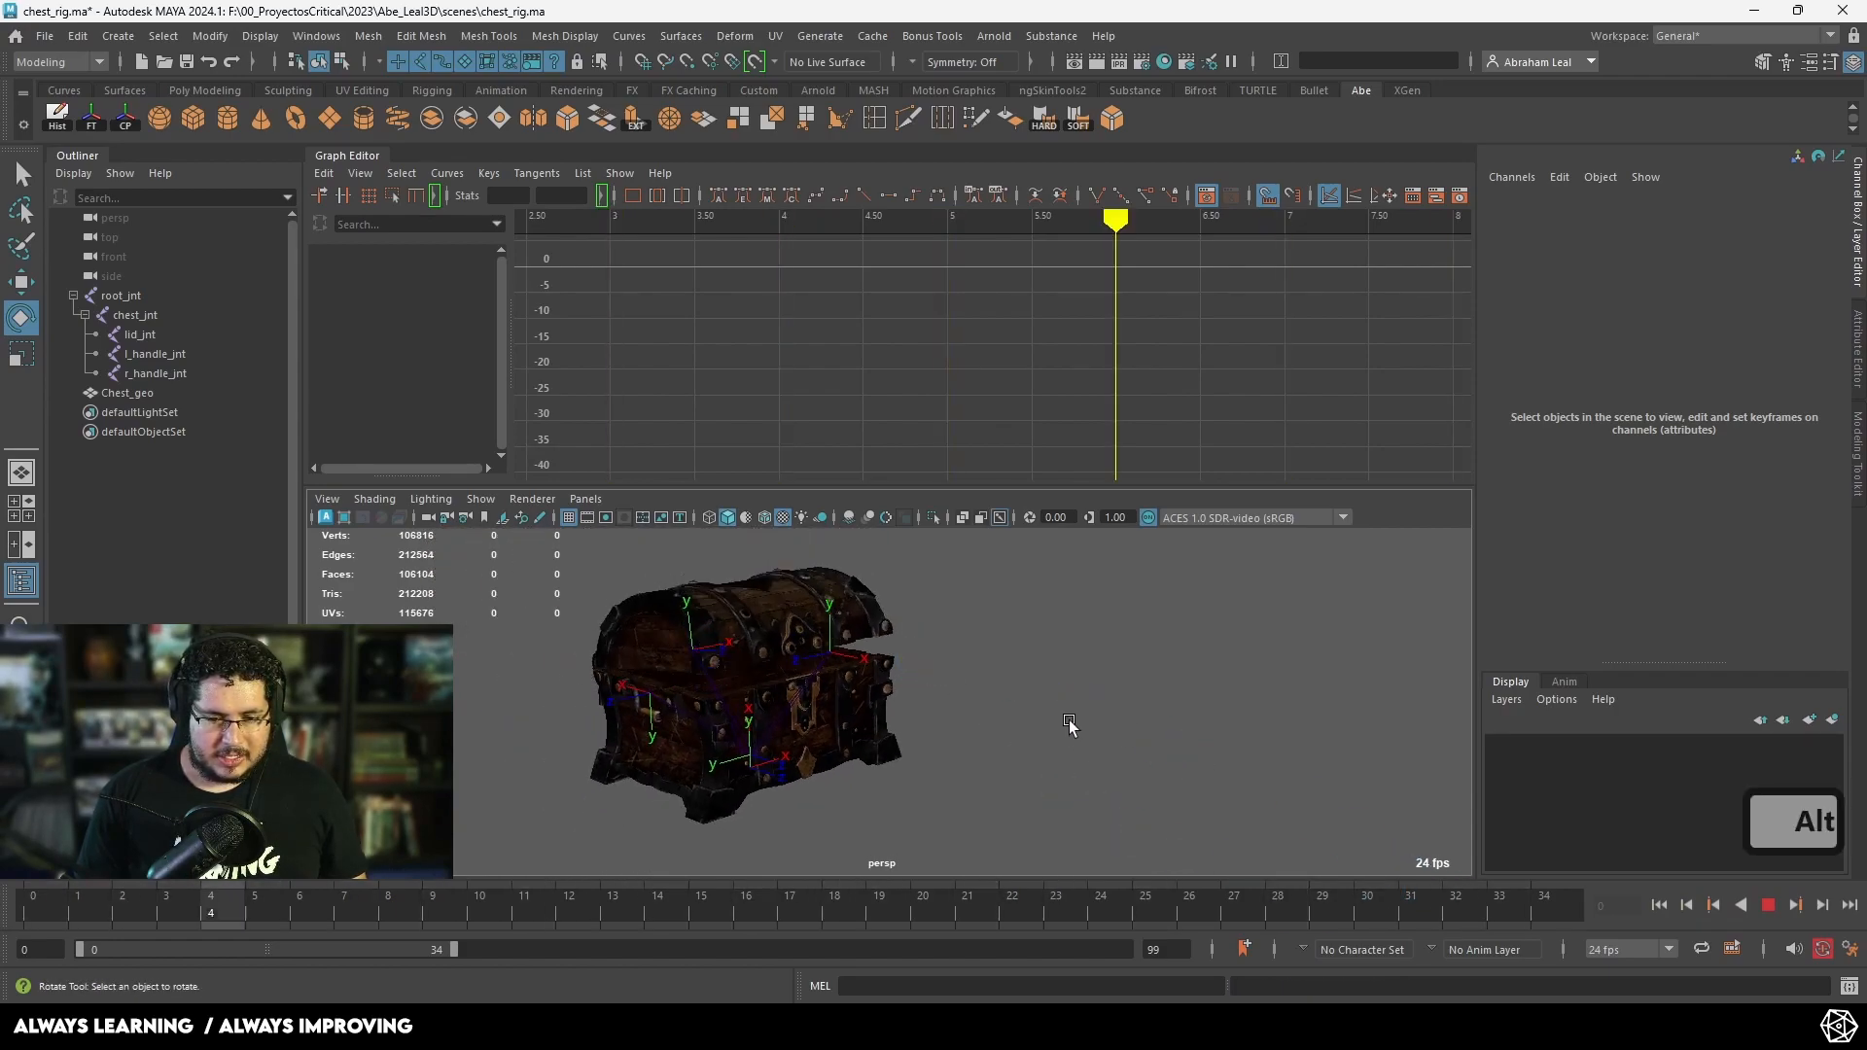
left_click(1117, 267)
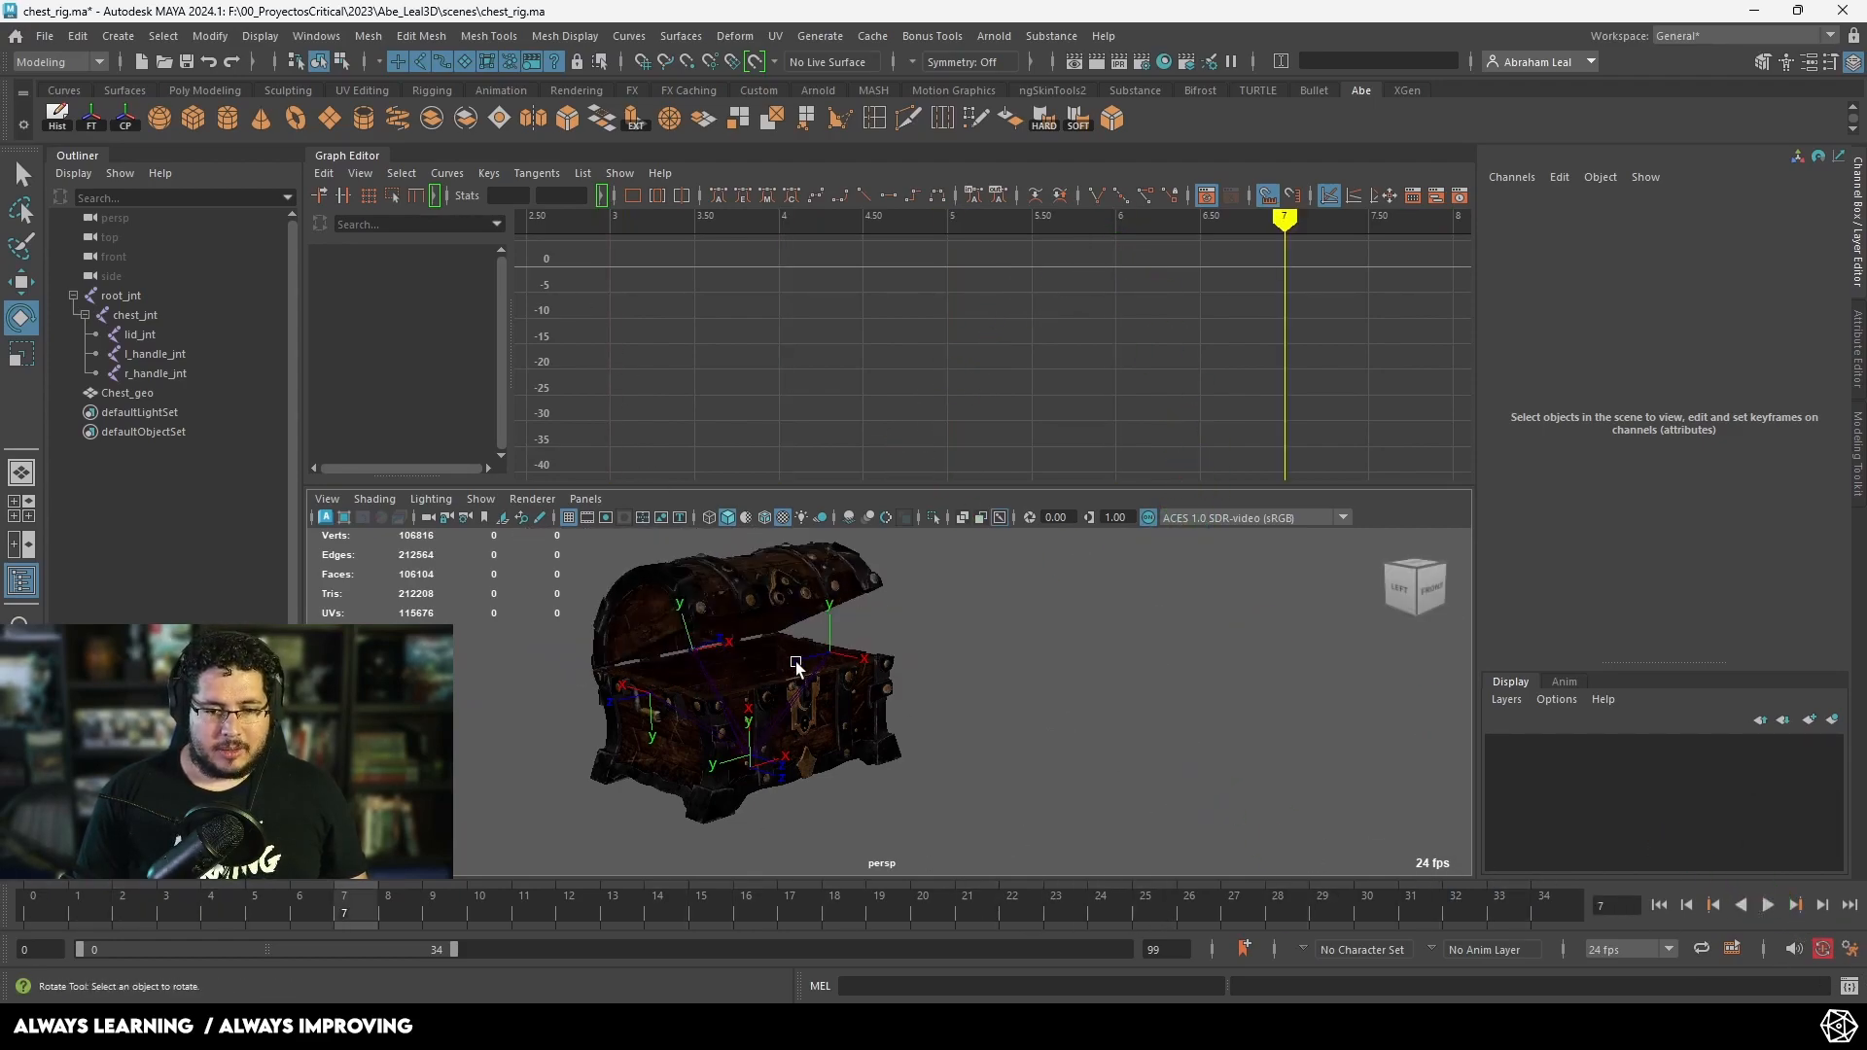
Step: Delete all of the lid joint's keys at frame 4
left_click(700, 667)
left_click(736, 320)
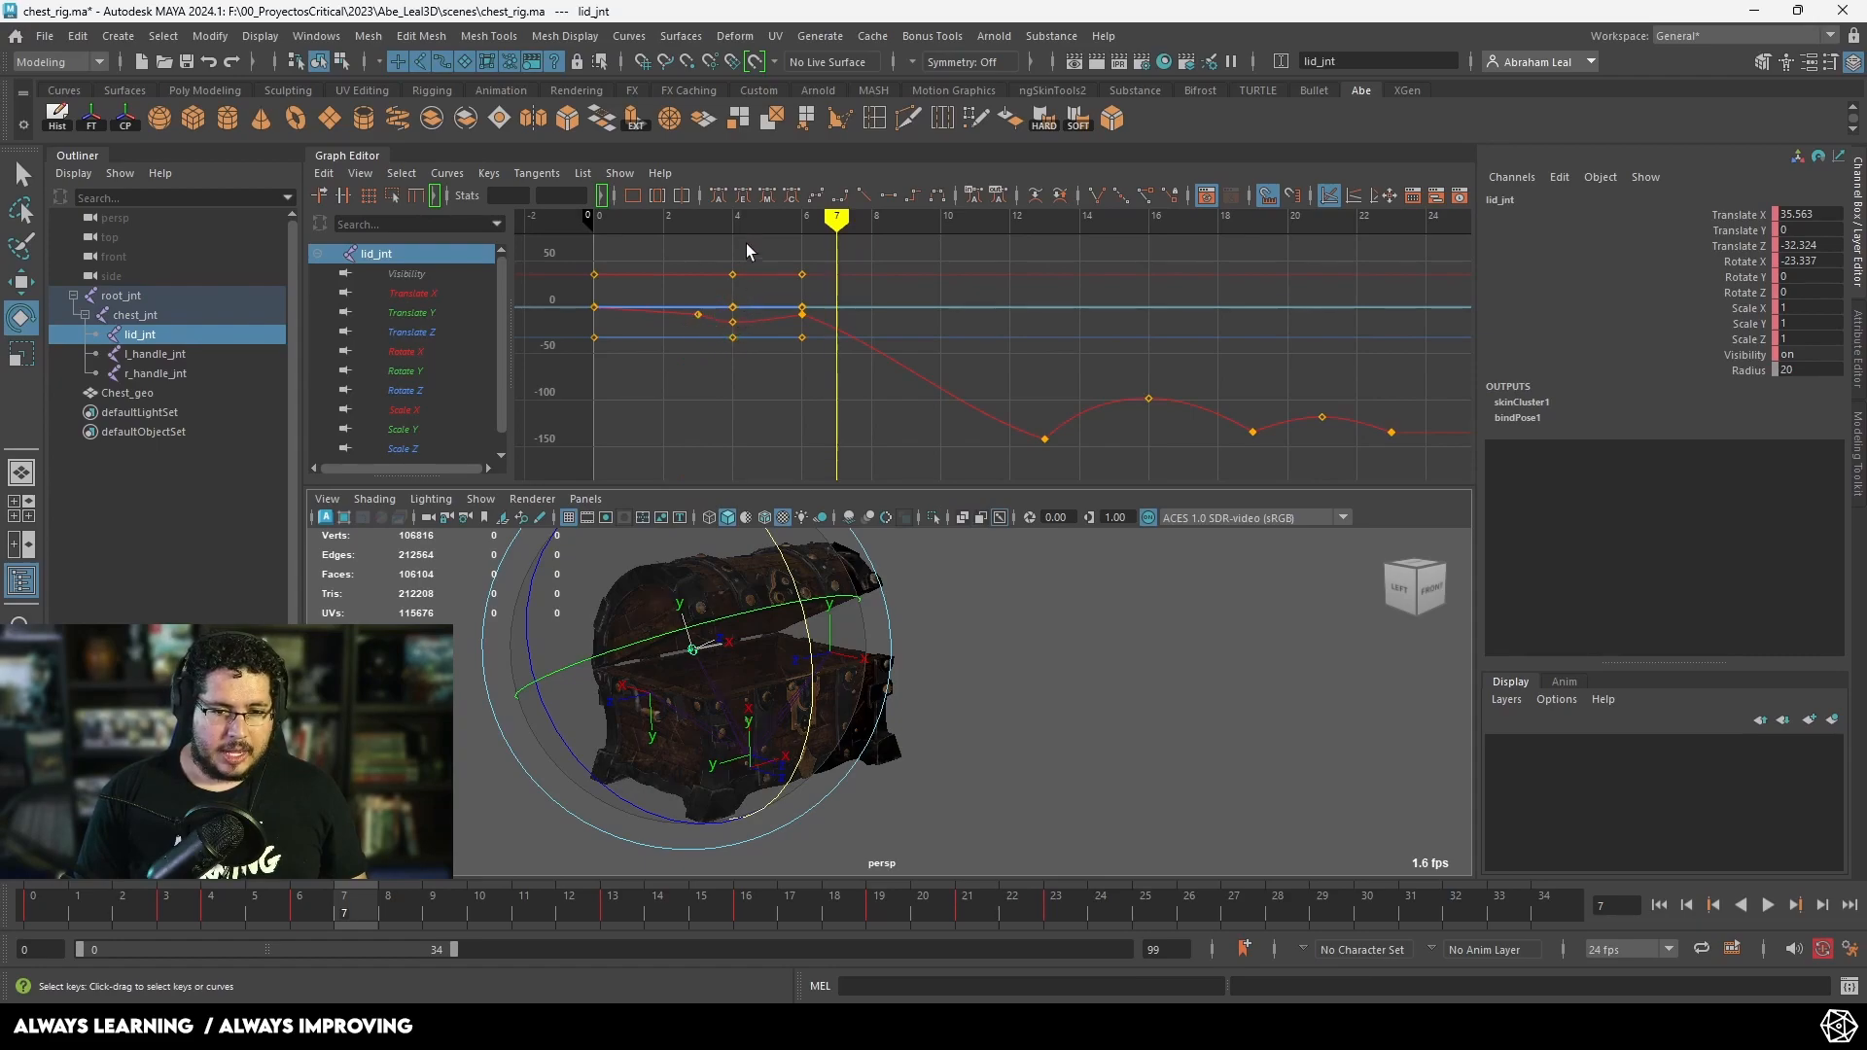
left_click_drag(747, 251, 720, 385)
key("Delete")
Step: Play the animation from frame 0 to check the opening without the frame 4 keys
left_click_drag(331, 904, 35, 904)
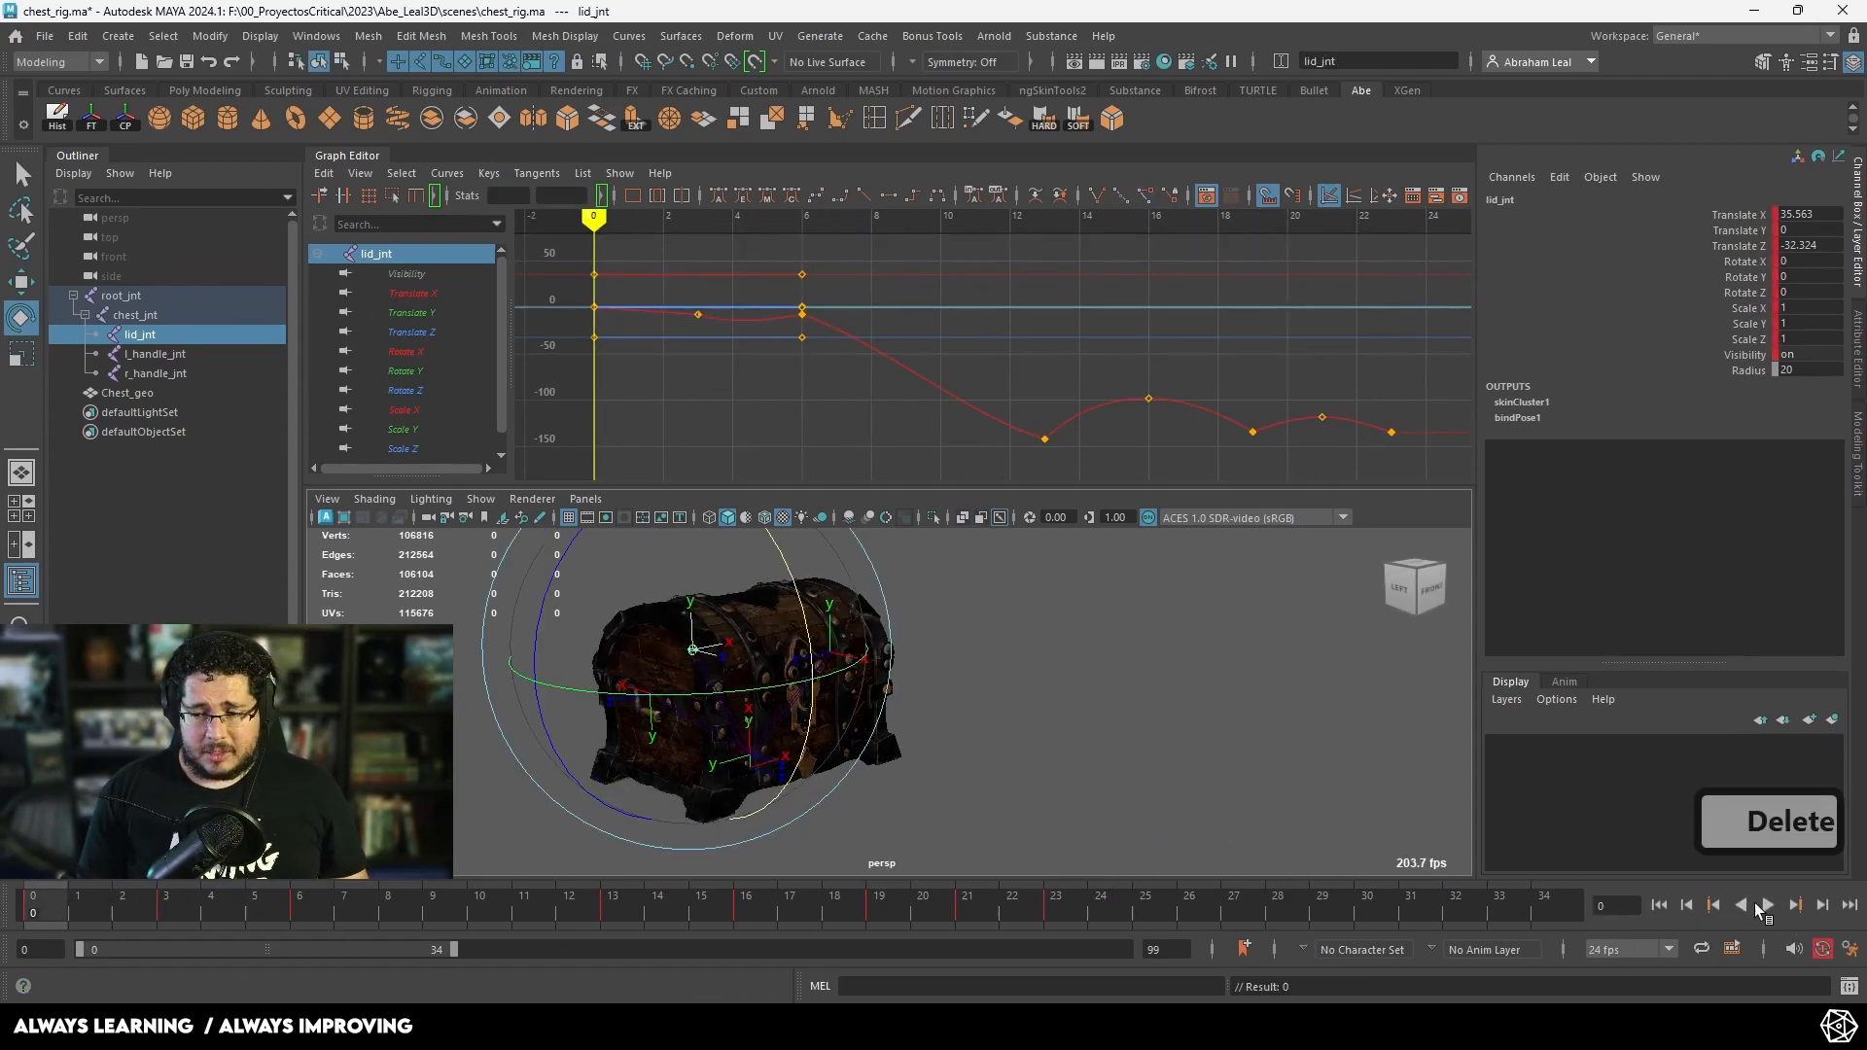
left_click(1769, 905)
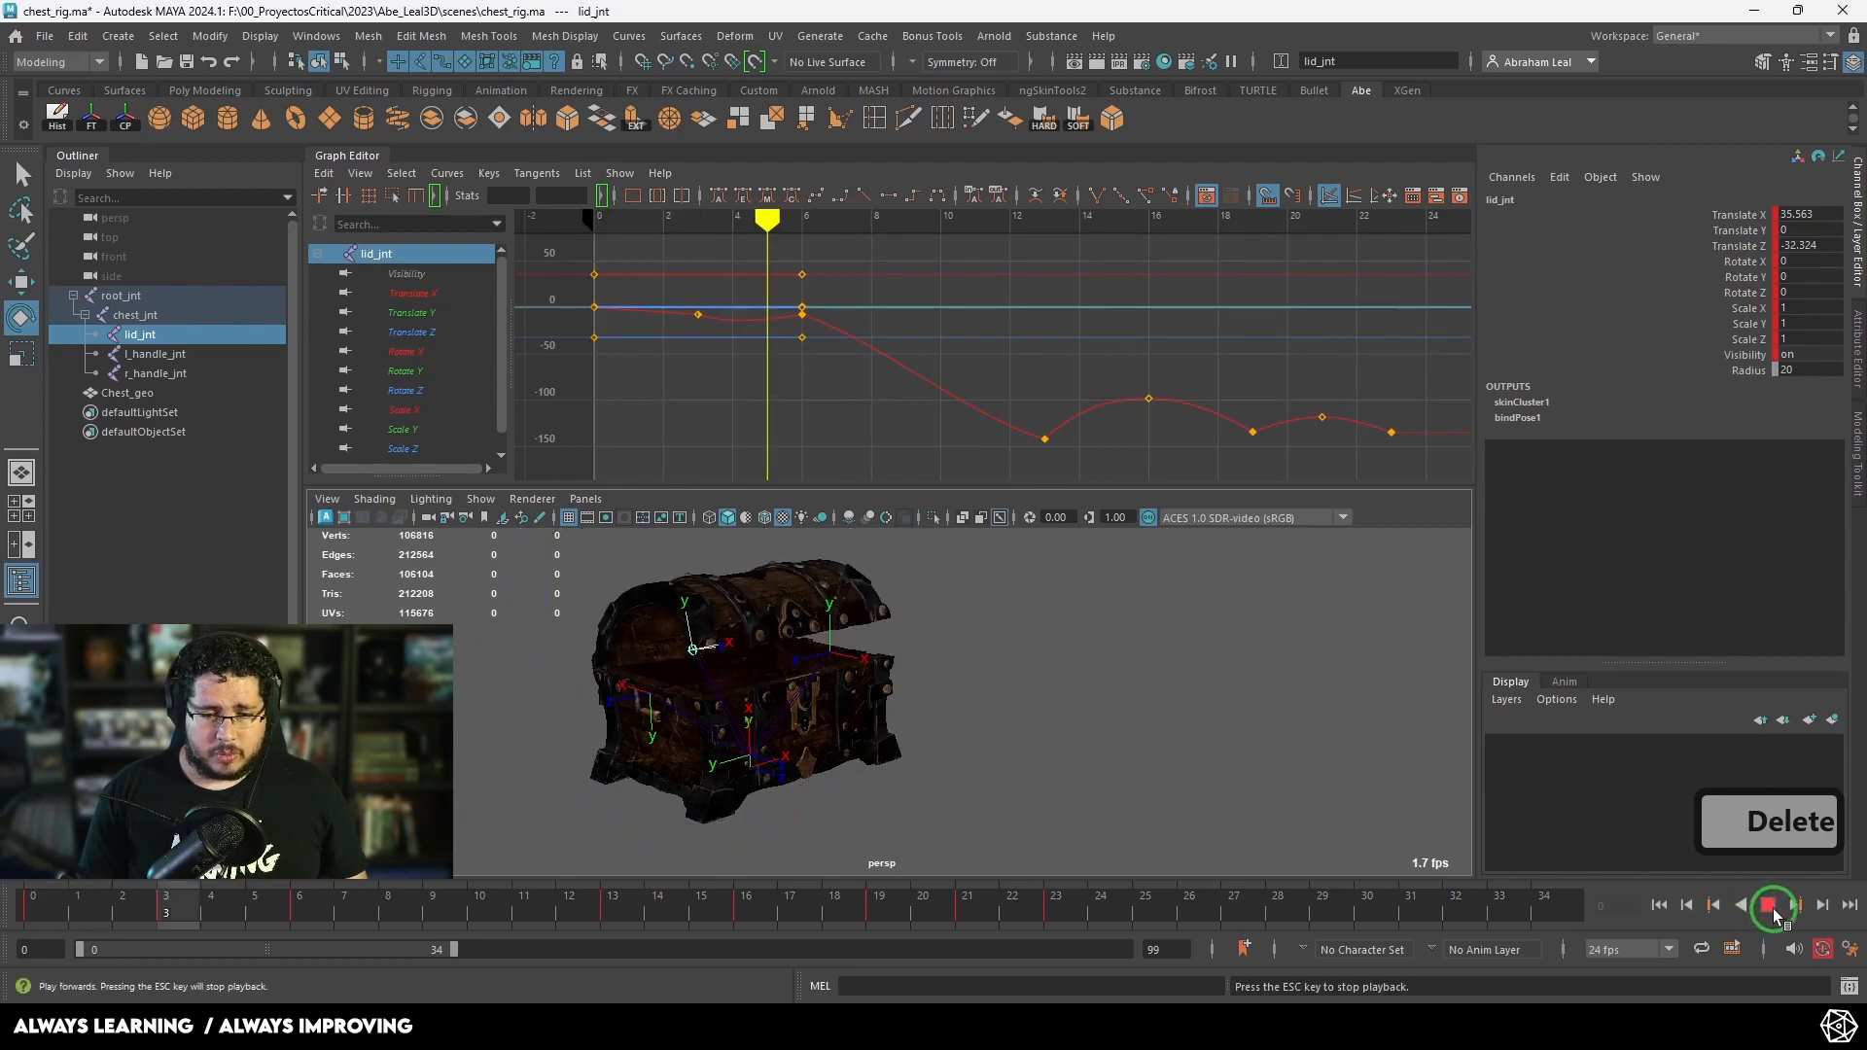
left_click(1769, 908)
left_click(1050, 699)
Step: Raise the outgoing tangent handle of the lid joint's Rotate X key at frame 3 above the key
left_click(692, 650)
left_click(820, 404)
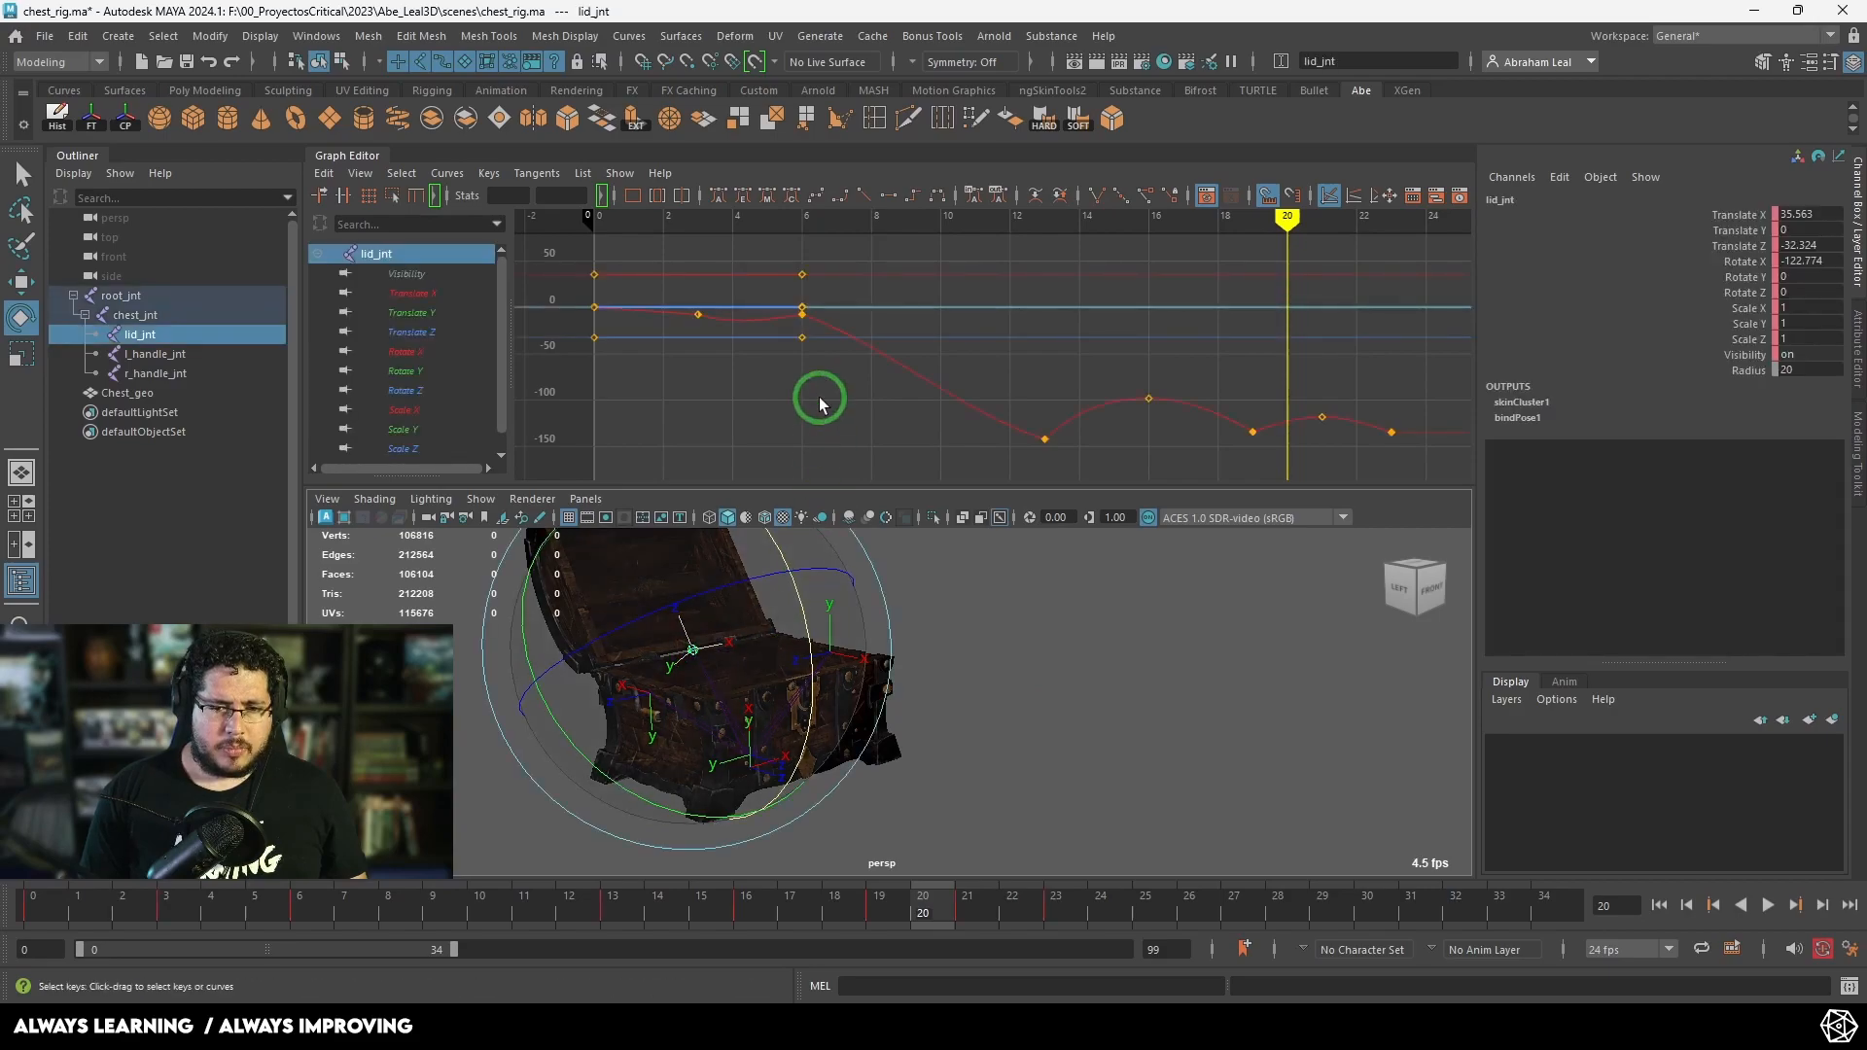
scroll(821, 405, "up", 3)
middle_click_drag(838, 360, 908, 425, "alt")
scroll(908, 425, "up", 3)
middle_click_drag(758, 321, 844, 373, "alt")
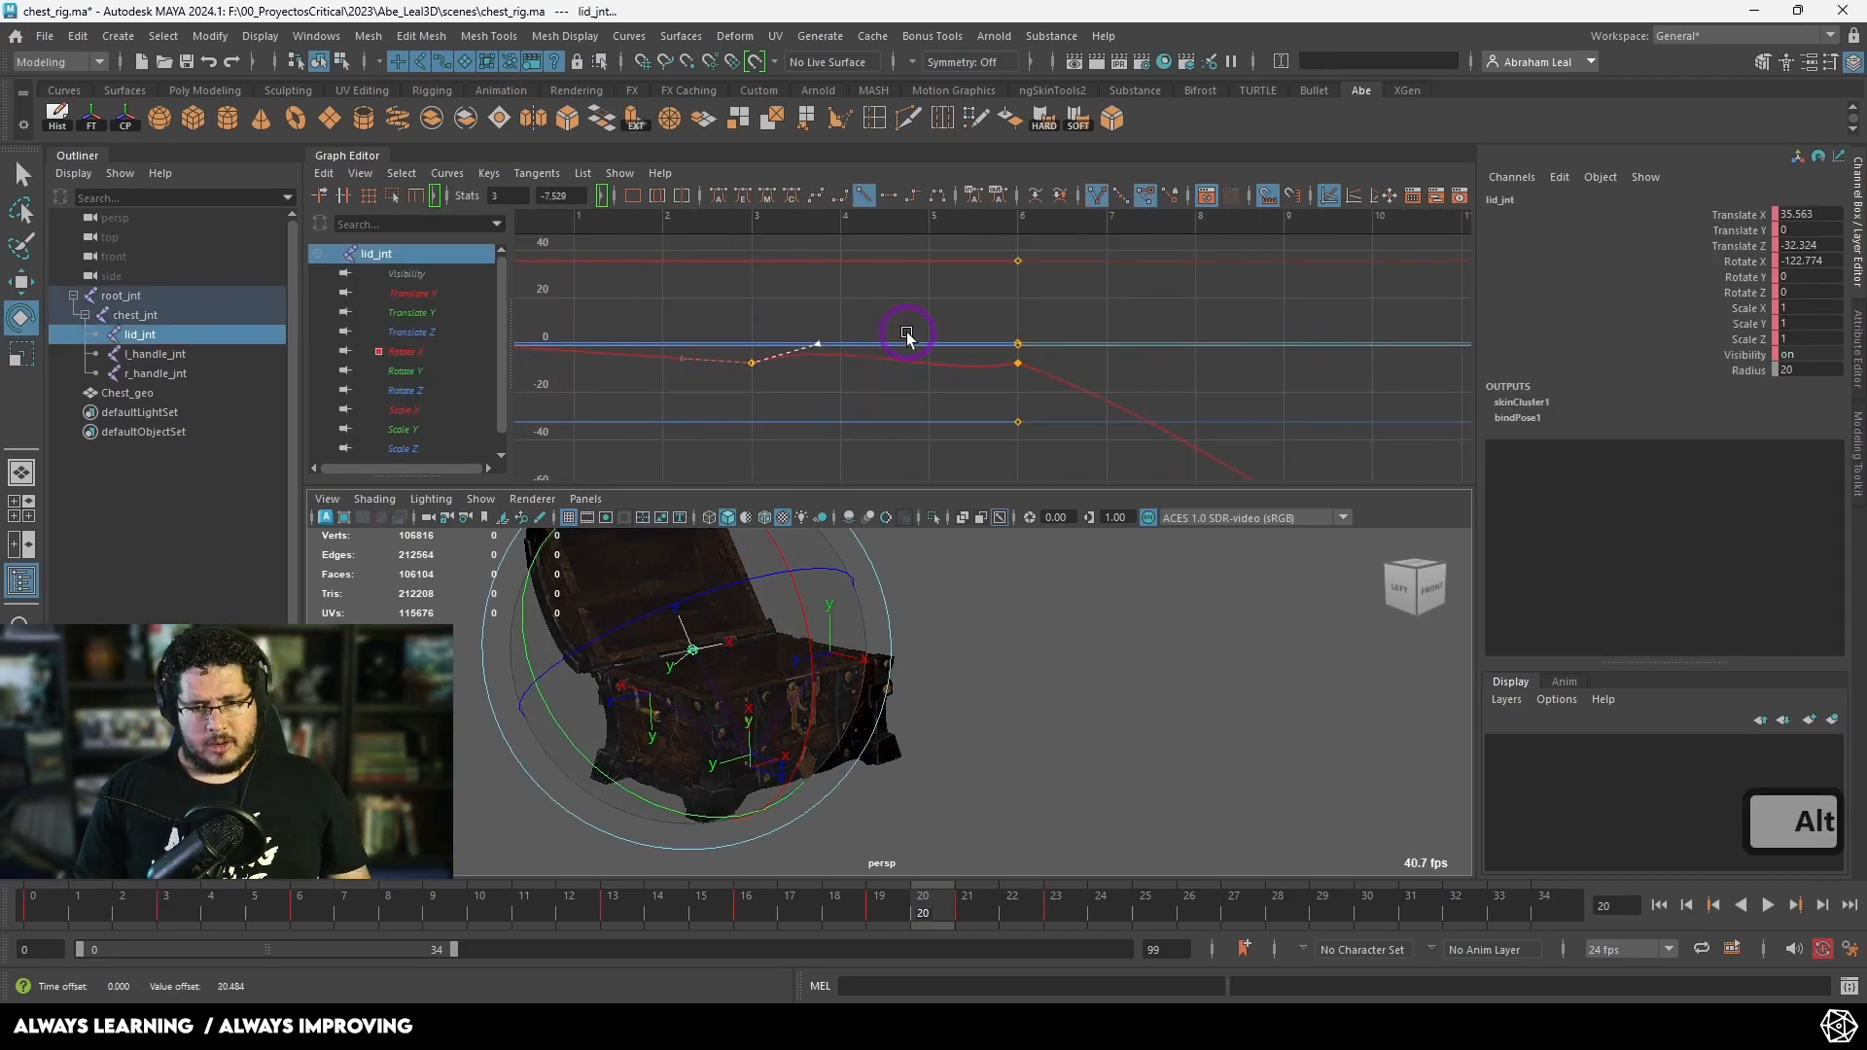
Step: Bring frame 6's incoming and frame 3's outgoing Rotate X handles nearly level to flatten the hold, scrubbing to check it
left_click_drag(1009, 354, 944, 385)
middle_click_drag(944, 379, 940, 353)
left_click_drag(87, 895, 1188, 973)
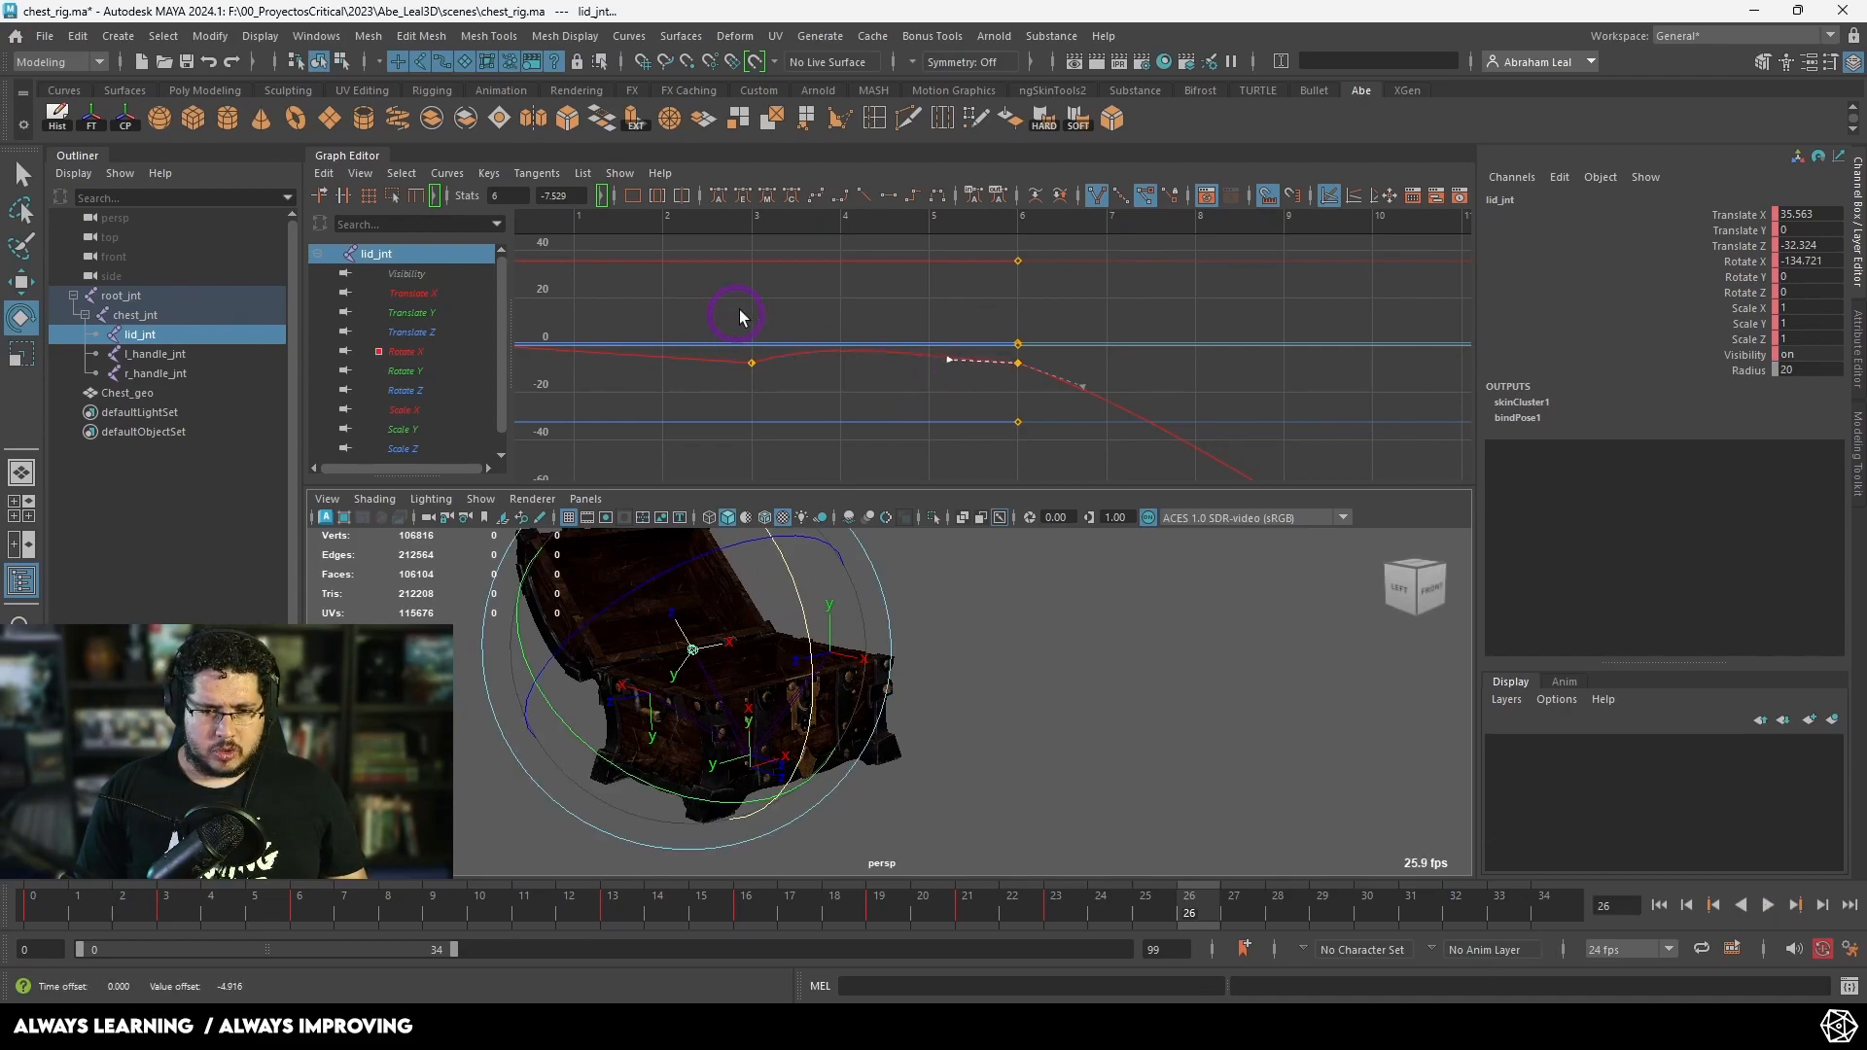
left_click_drag(77, 902, 410, 934)
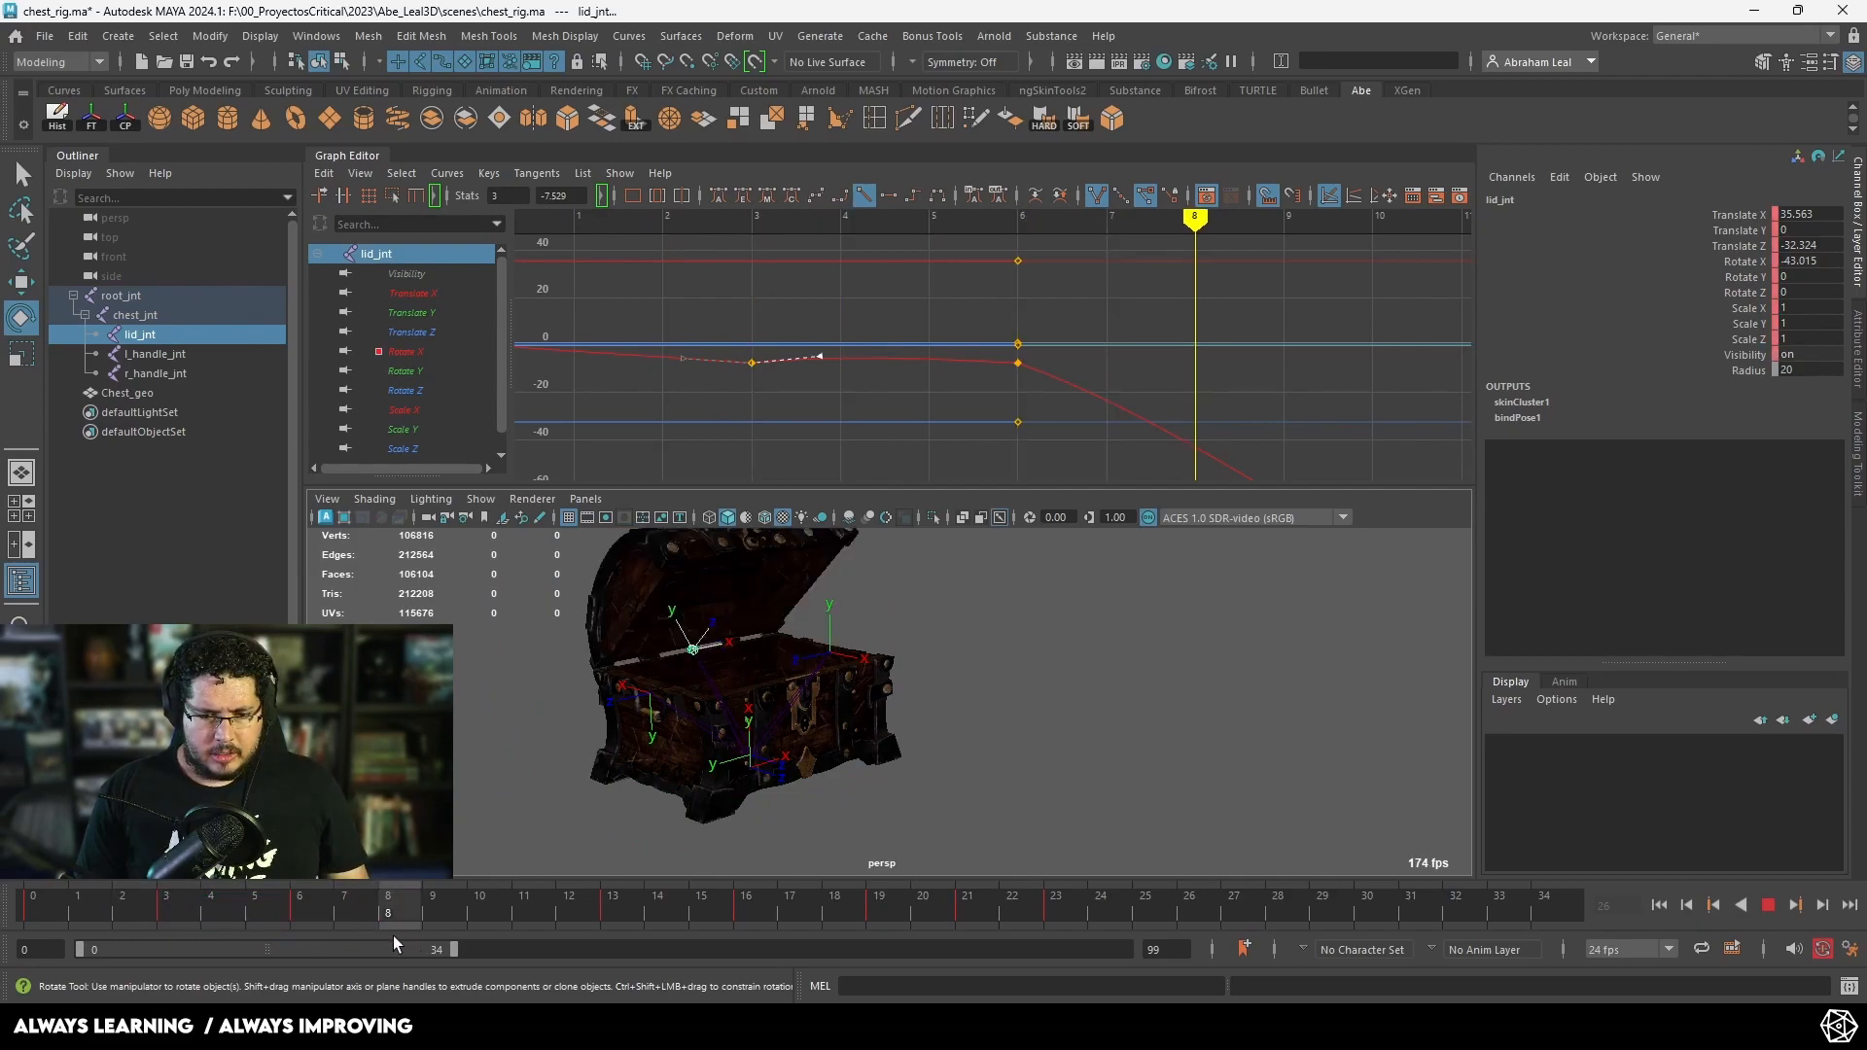
Step: Play back the lid animation with the flattened hold and examine it from different angles
left_click(1768, 906)
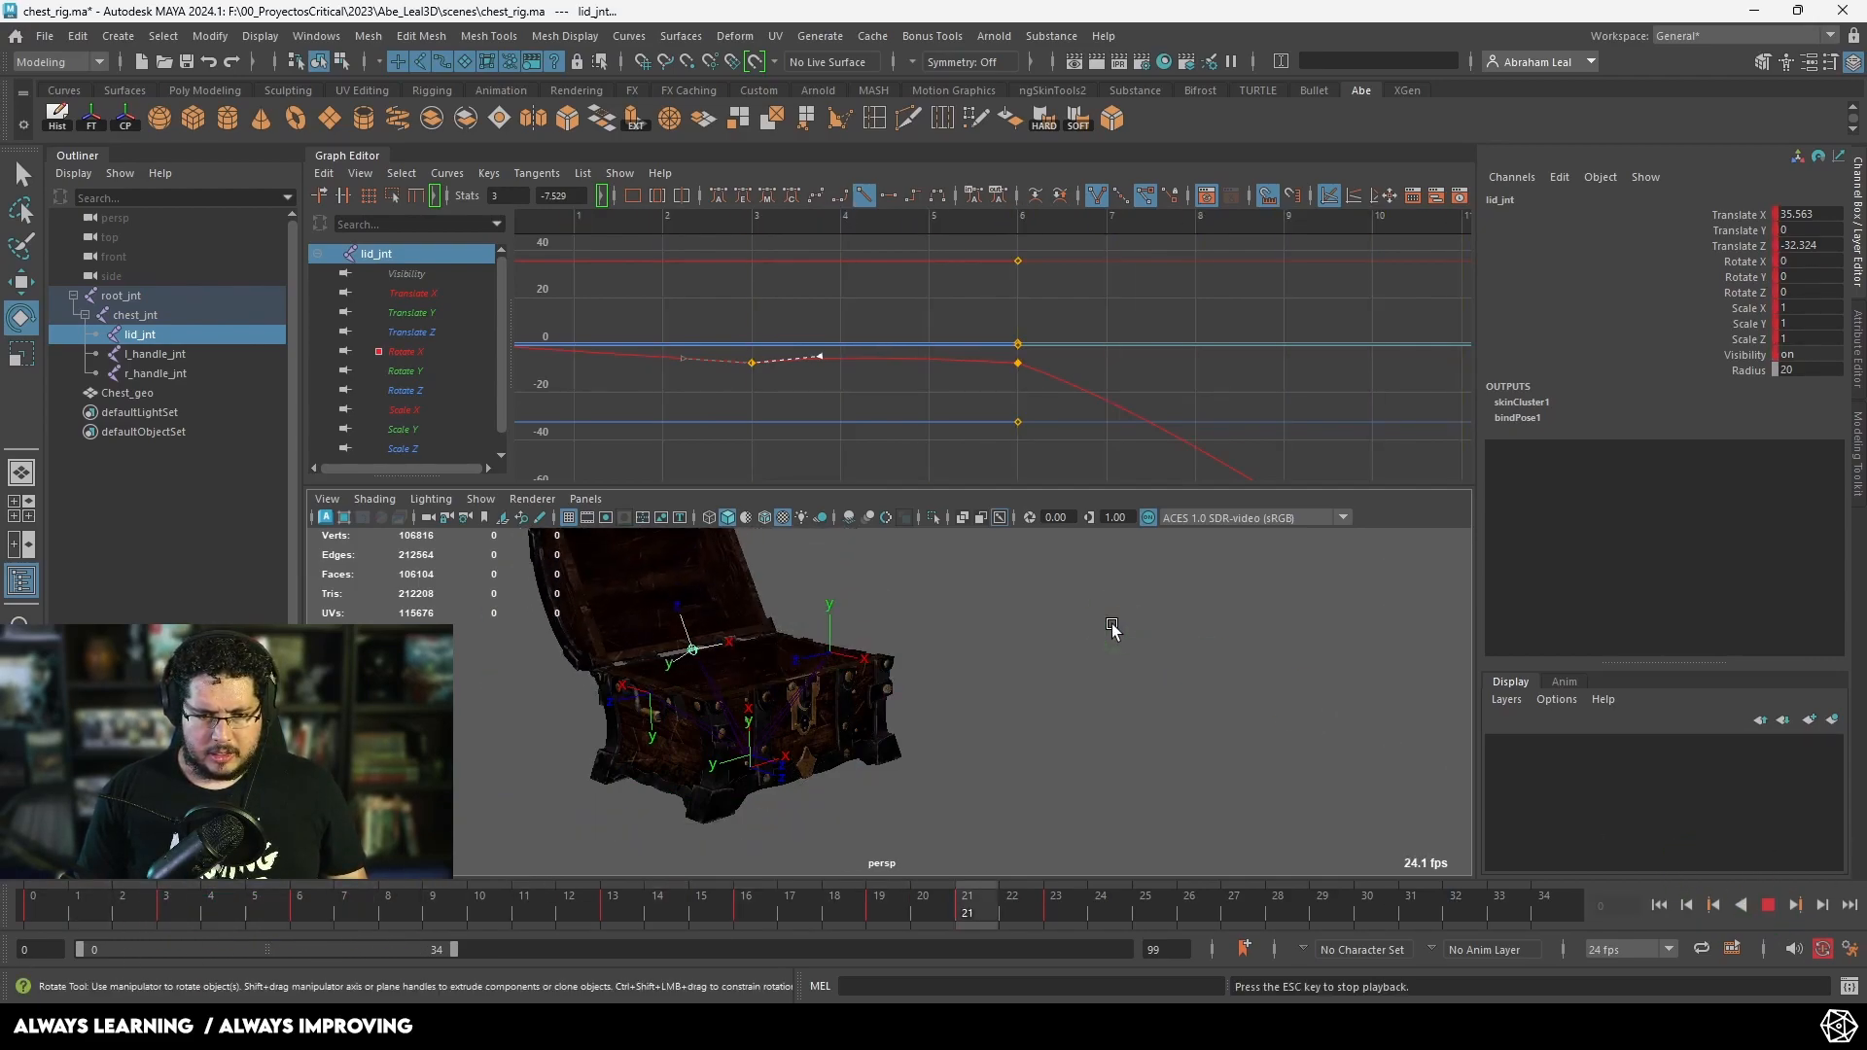
left_click_drag(1105, 632, 1145, 768, "alt")
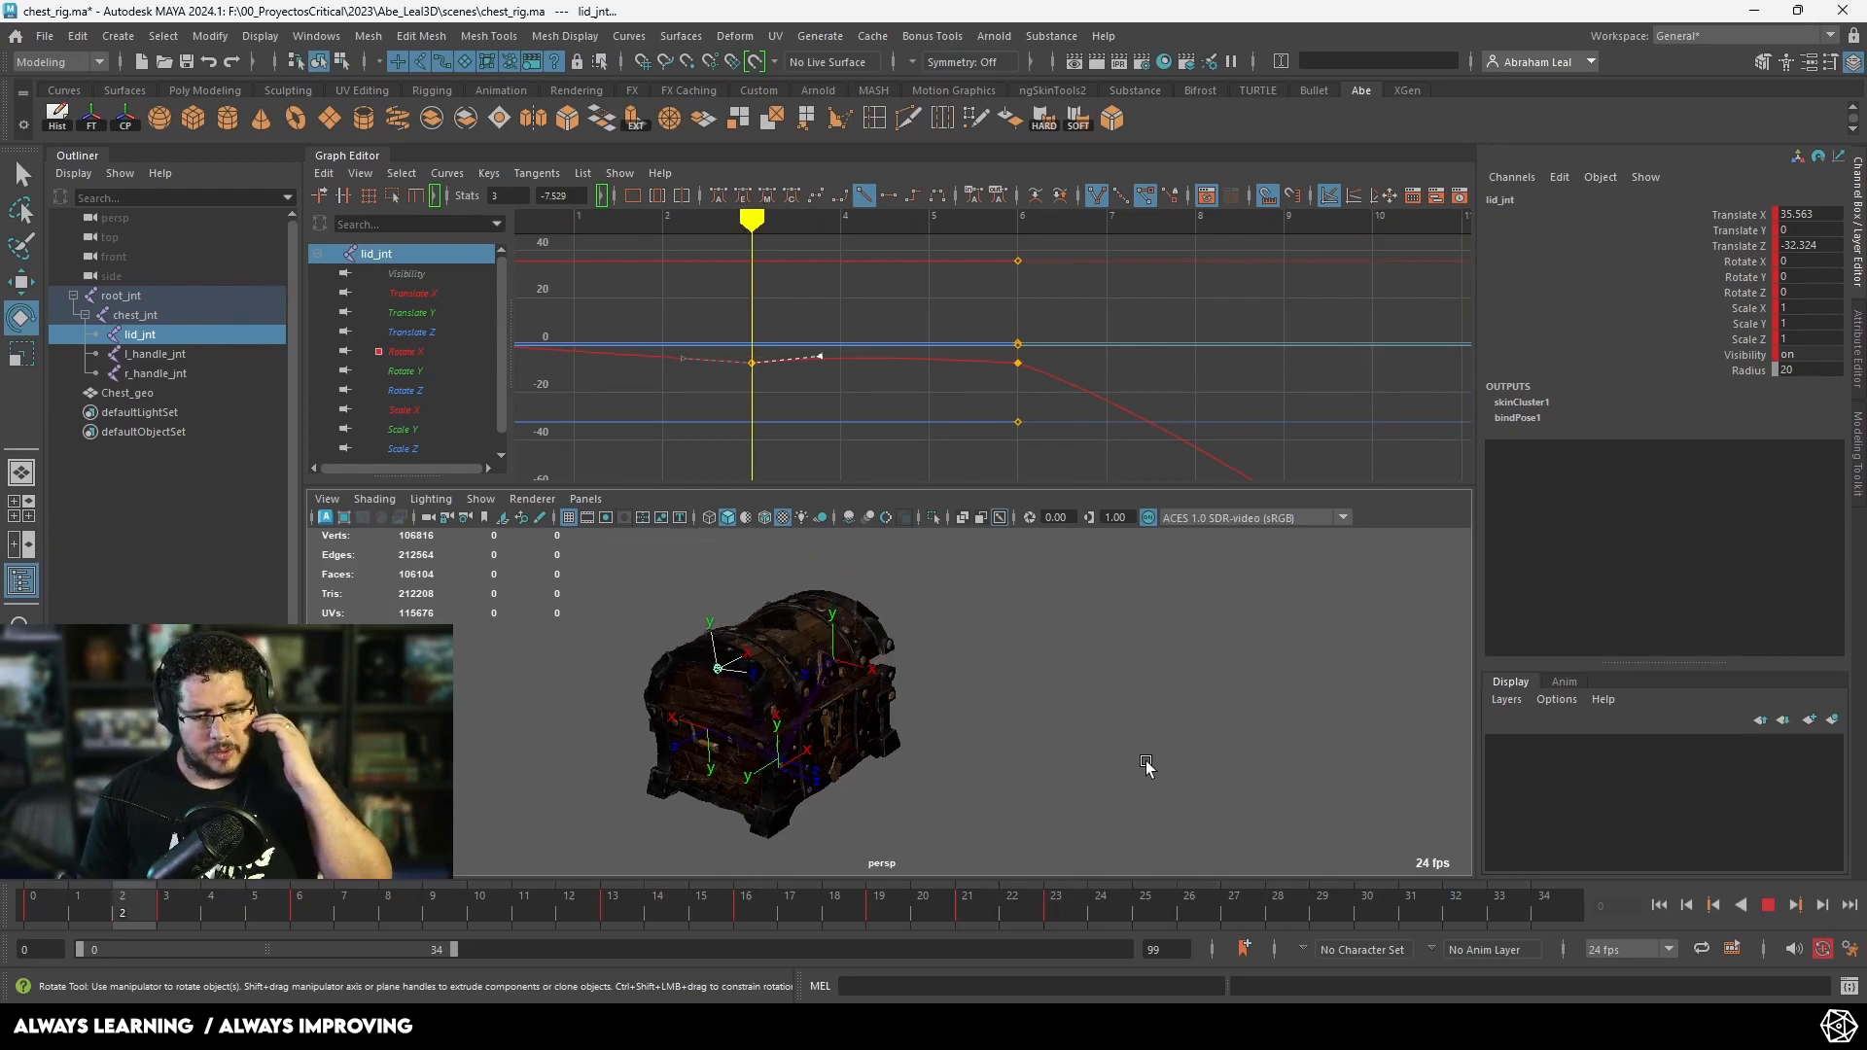
right_click_drag(1097, 746, 1052, 728, "alt")
left_click_drag(1052, 727, 1013, 718, "alt")
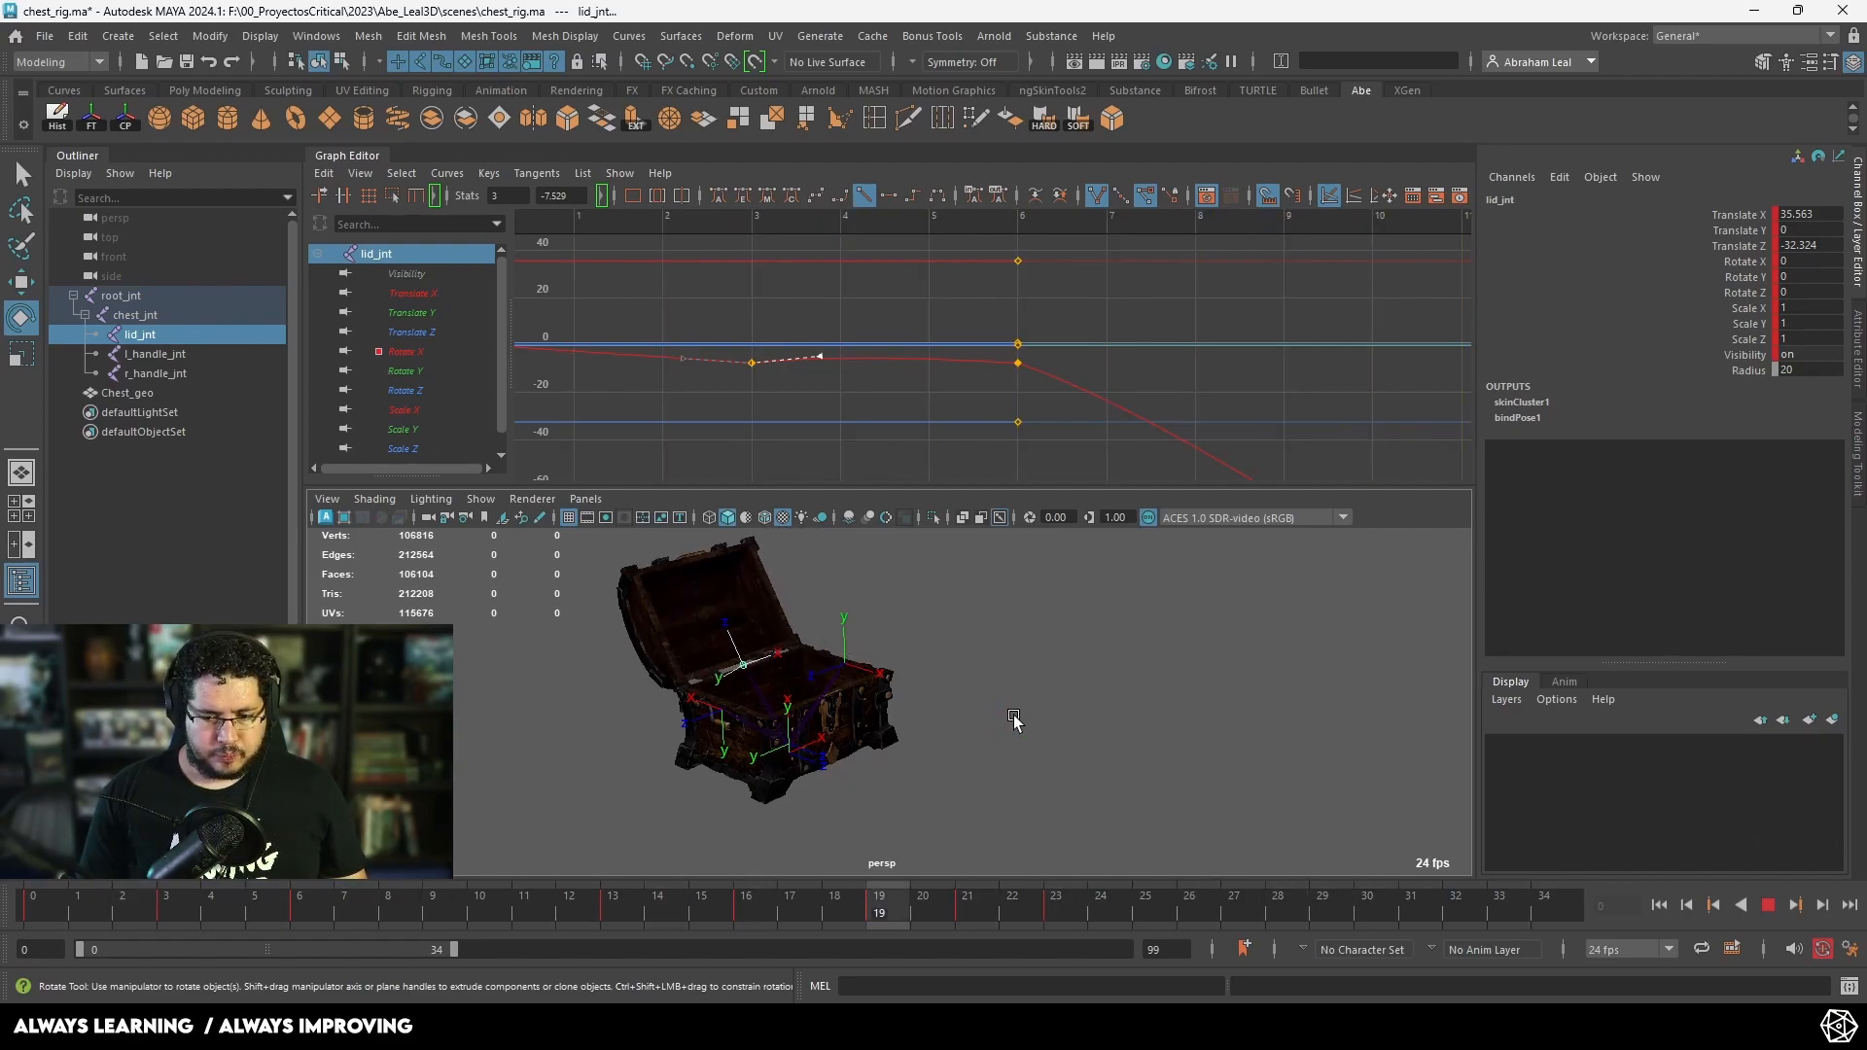
left_click(1772, 907)
Step: Try a rotation of the chest joint while viewing the chest from the side, and undo it
left_click_drag(1118, 797, 1205, 724, "alt")
right_click_drag(1021, 713, 1157, 812, "alt")
left_click_drag(991, 714, 905, 781, "alt")
key("q")
left_click(779, 729)
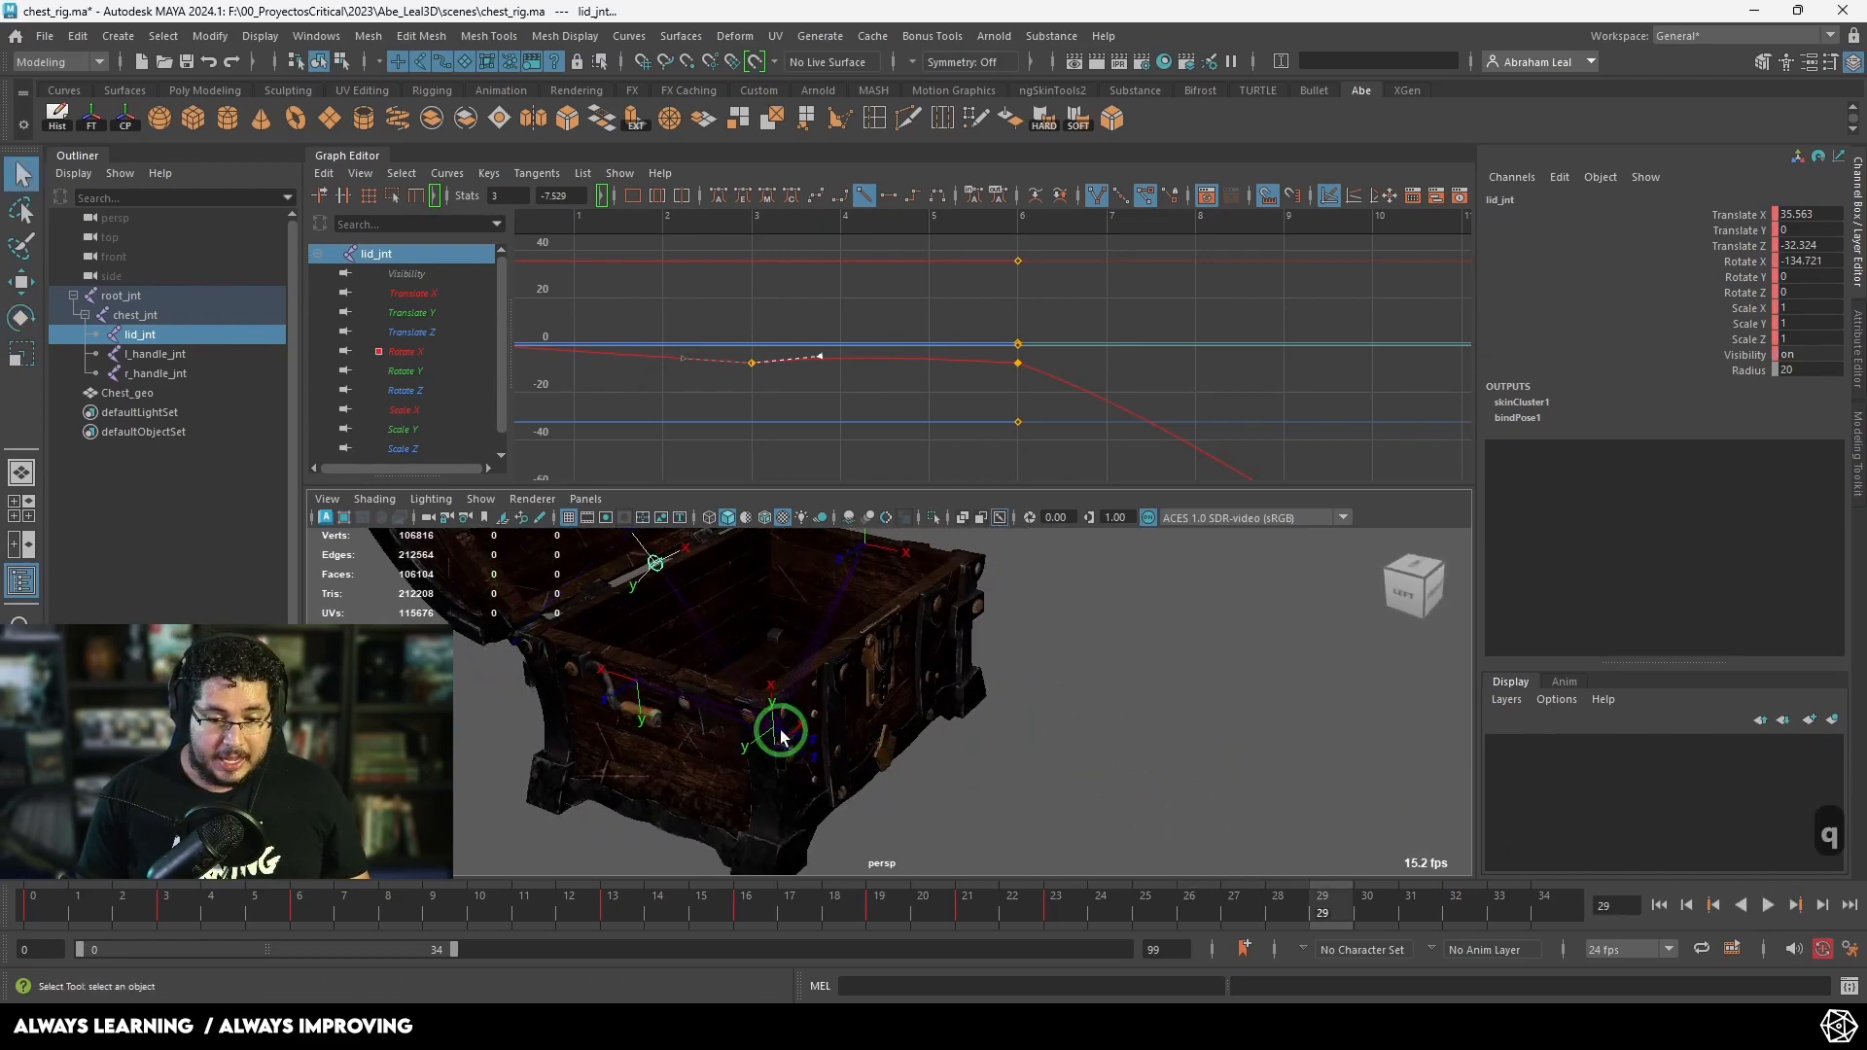
left_click_drag(795, 744, 913, 694, "alt")
middle_click_drag(913, 696, 885, 755, "alt")
key("e")
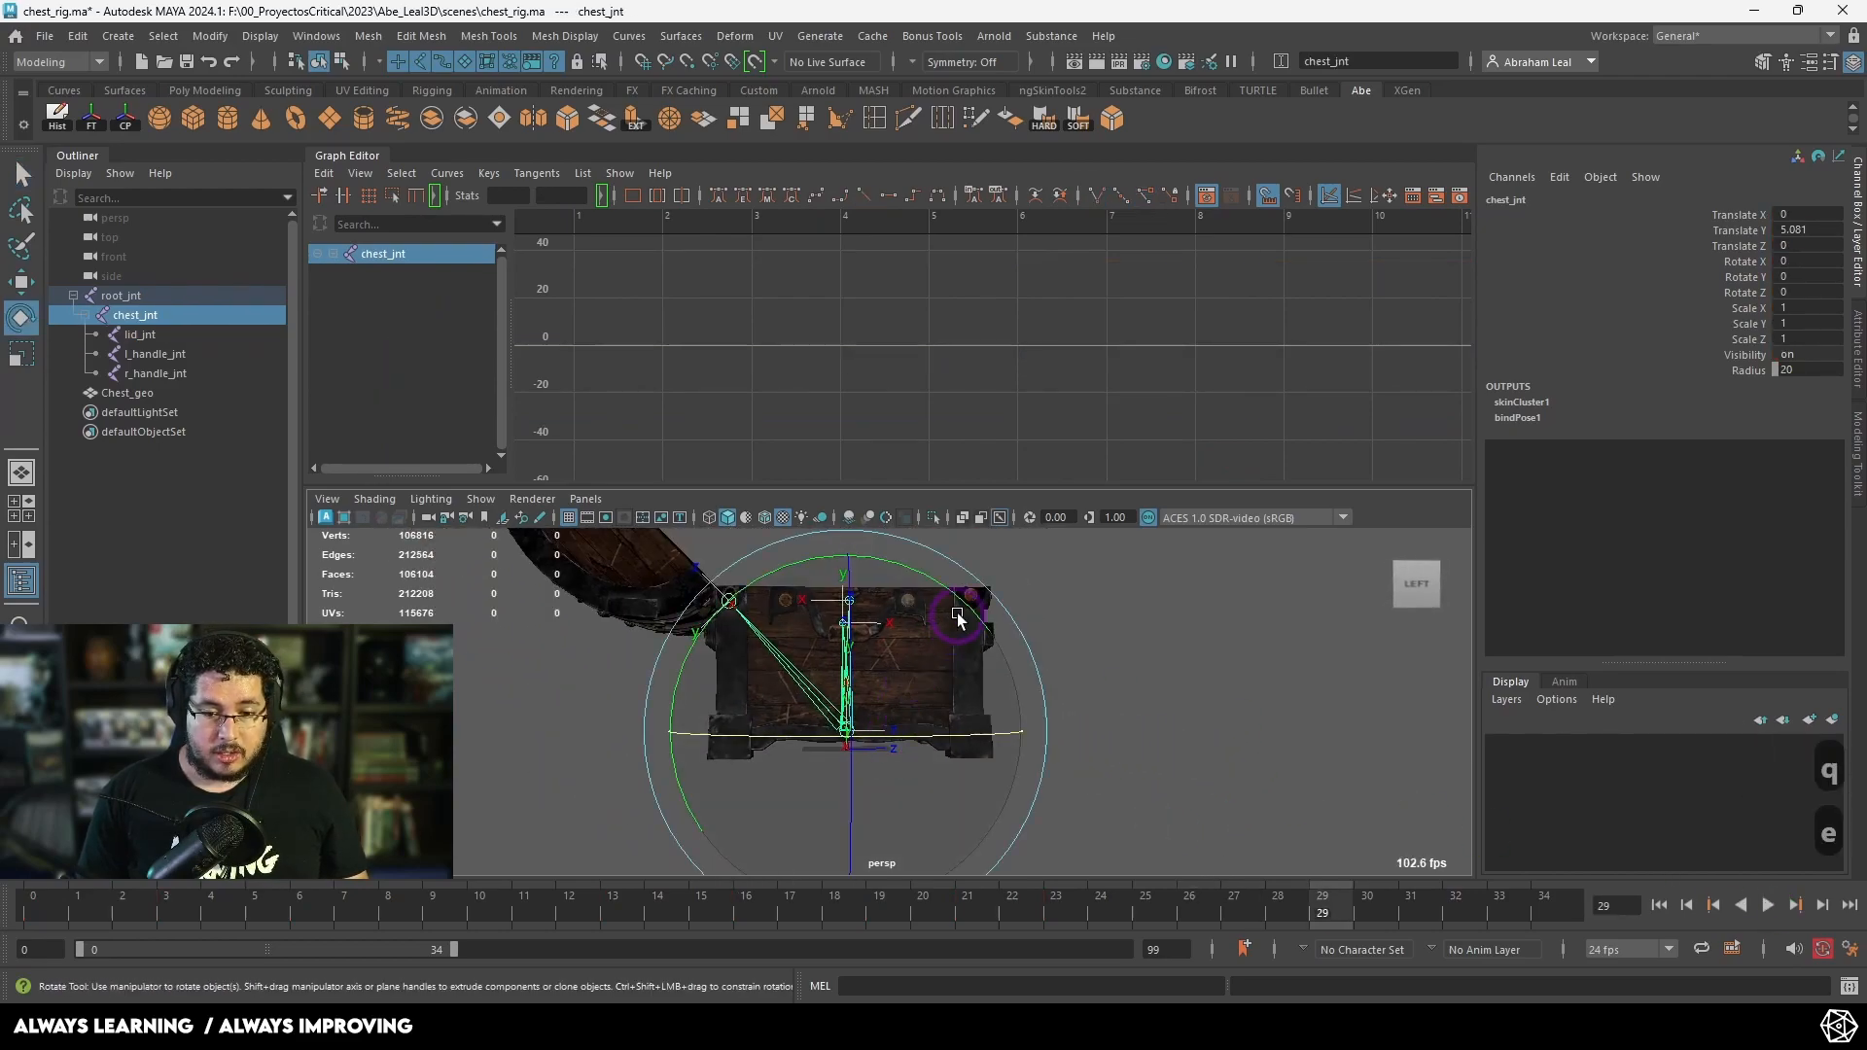
mouse_move(959, 611)
left_mouse_down()
mouse_move(925, 584)
mouse_move(970, 621)
left_mouse_up()
key("ctrl+z")
Step: Try another rotation of the chest joint from a different angle, and undo it
left_click_drag(1029, 687, 778, 692, "alt")
mouse_move(582, 618)
left_mouse_down()
mouse_move(621, 602)
mouse_move(583, 618)
left_mouse_up()
key("ctrl+z")
Step: Scrub the first frames of the animation and examine how the lid starts to lift from several angles
left_click_drag(848, 715, 972, 778, "alt")
left_click_drag(814, 921, 39, 916)
left_click_drag(914, 724, 802, 746, "alt")
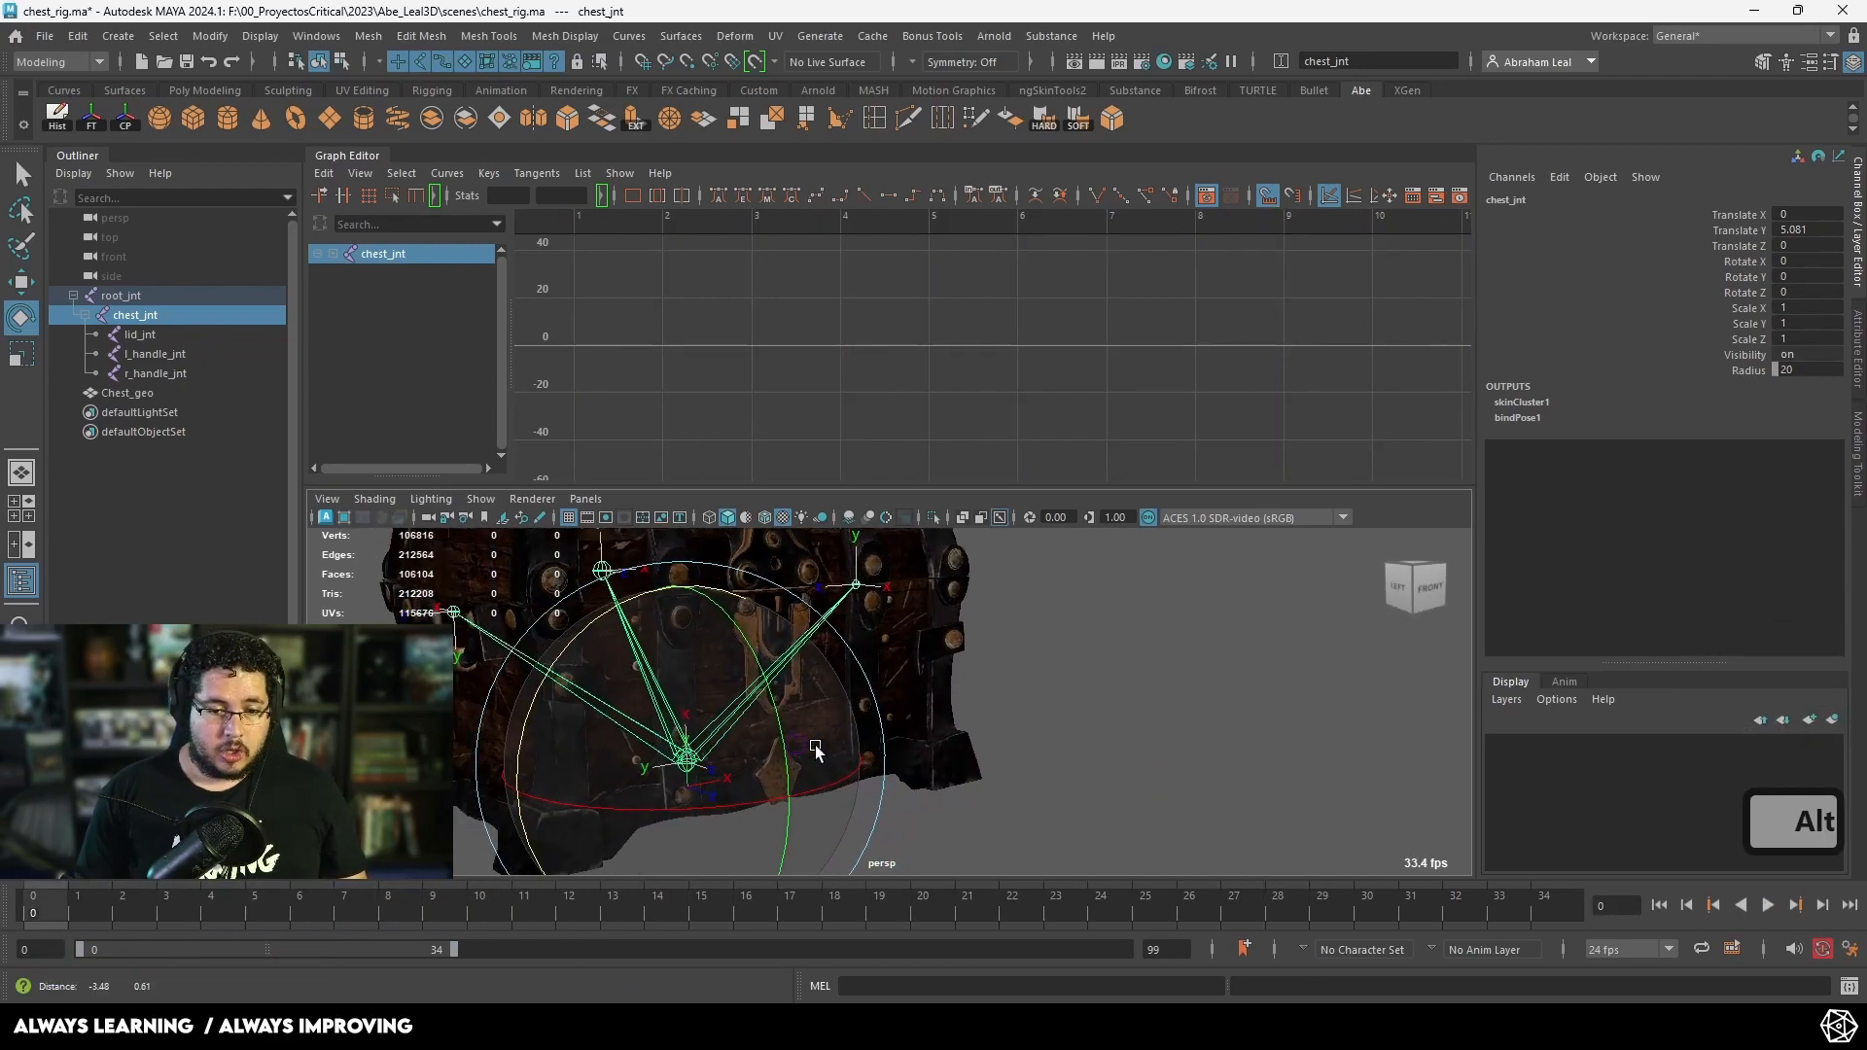
middle_click_drag(802, 746, 952, 735, "alt")
key("q")
left_click(604, 591)
left_click_drag(936, 736, 807, 746, "alt")
middle_click_drag(783, 754, 842, 791, "alt")
right_click_drag(842, 792, 758, 792, "alt")
left_click_drag(250, 905, 48, 912)
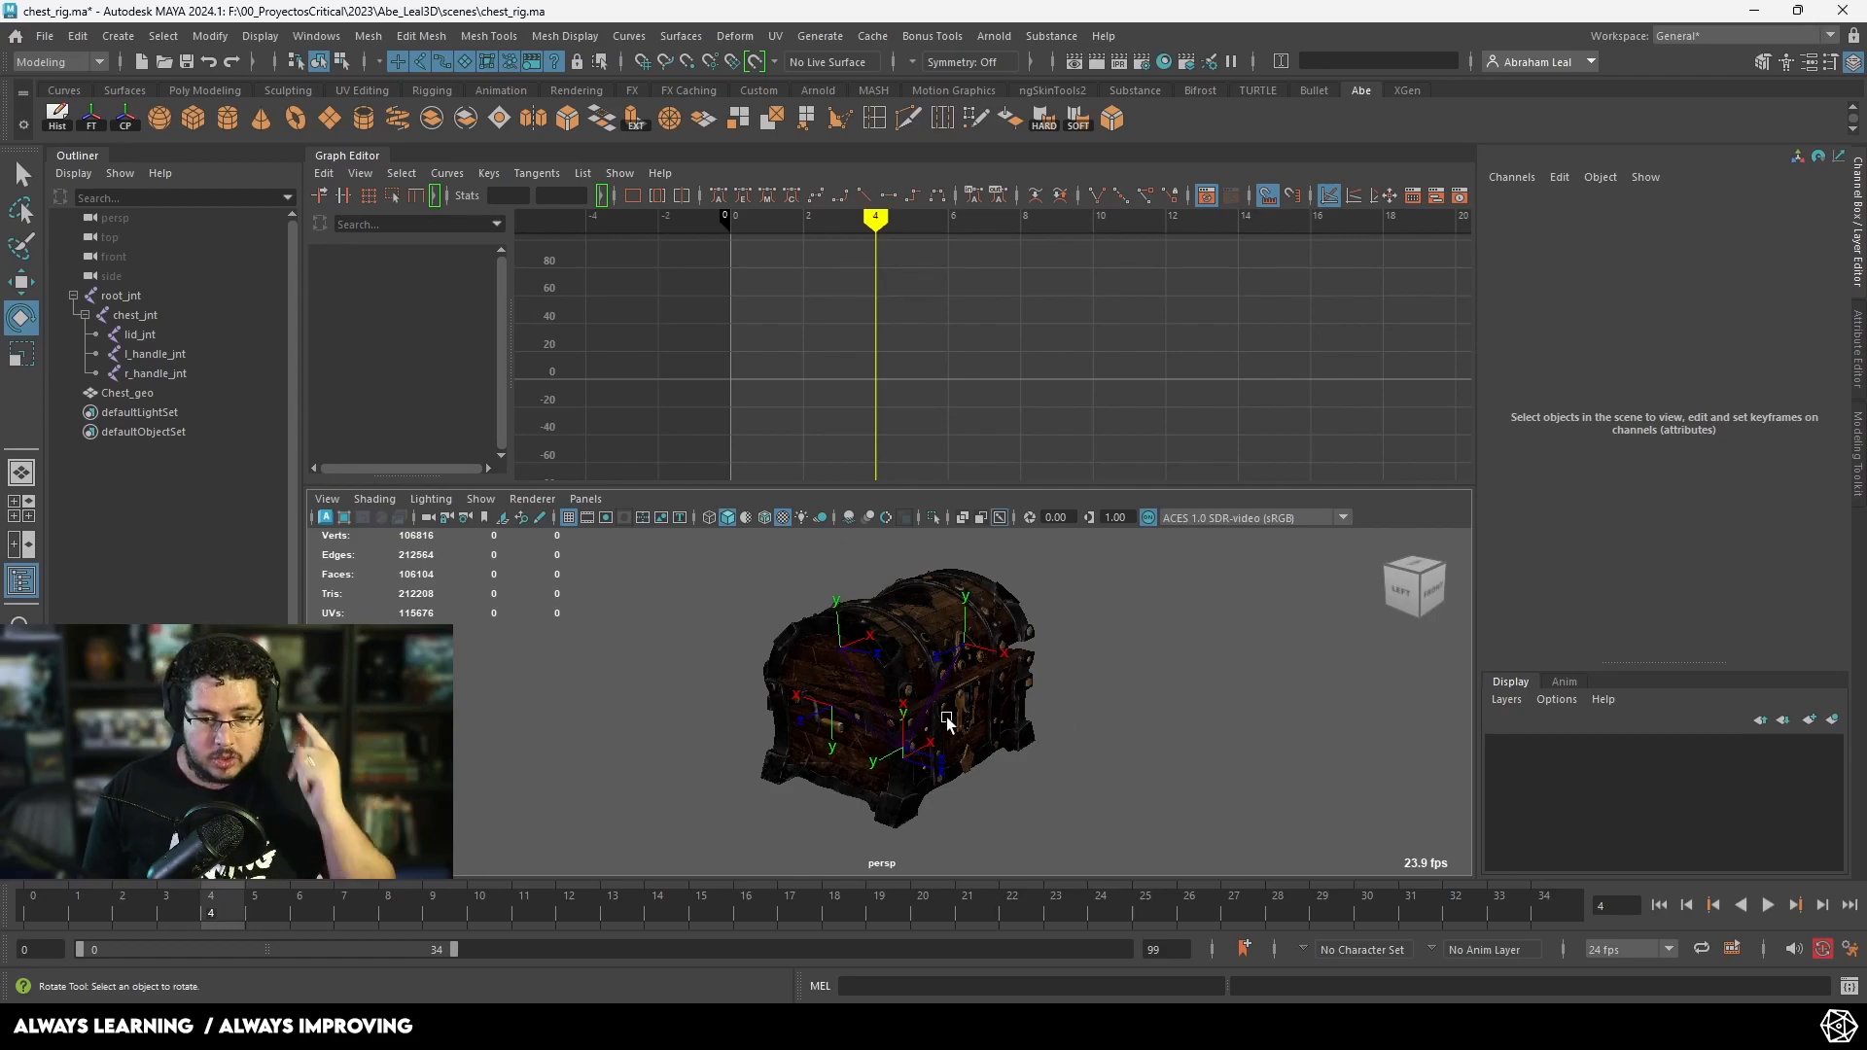
Step: Save the scene under the new name chest_Open.ma in the project's scenes folder
left_click(117, 297)
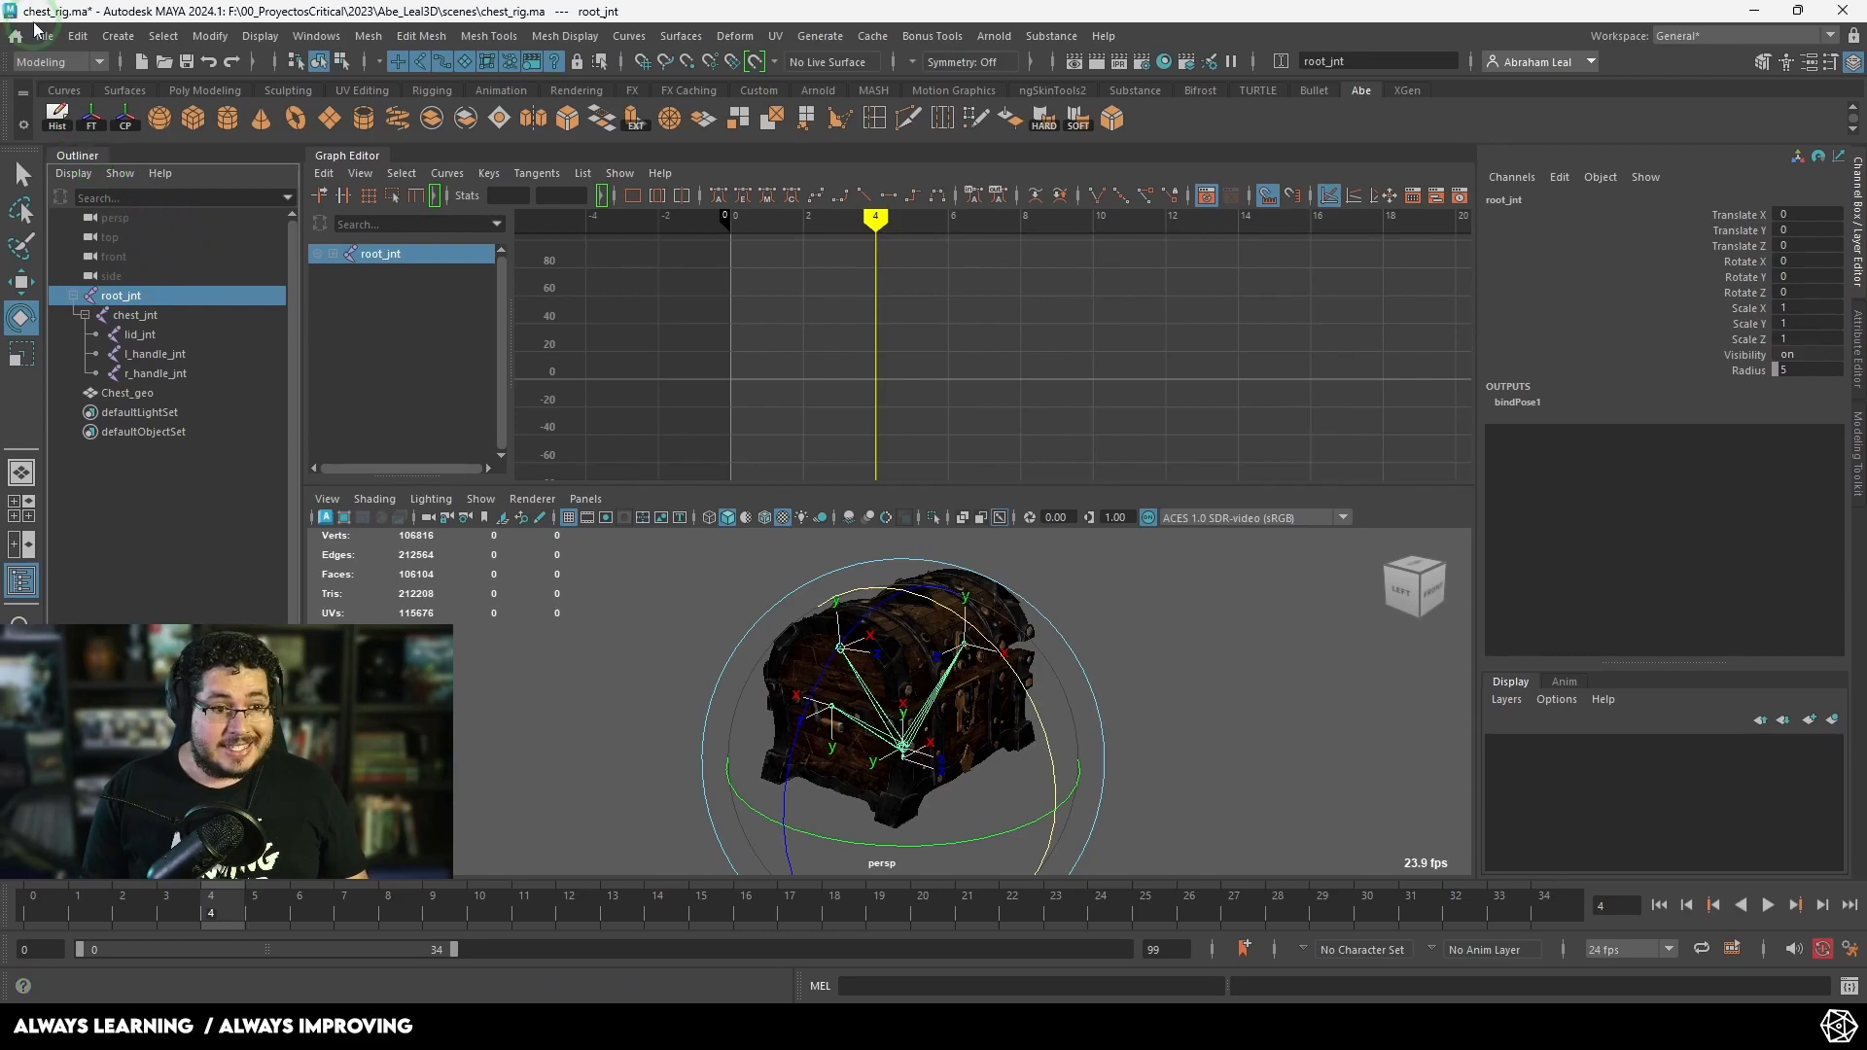
left_click(36, 32)
left_click(125, 133)
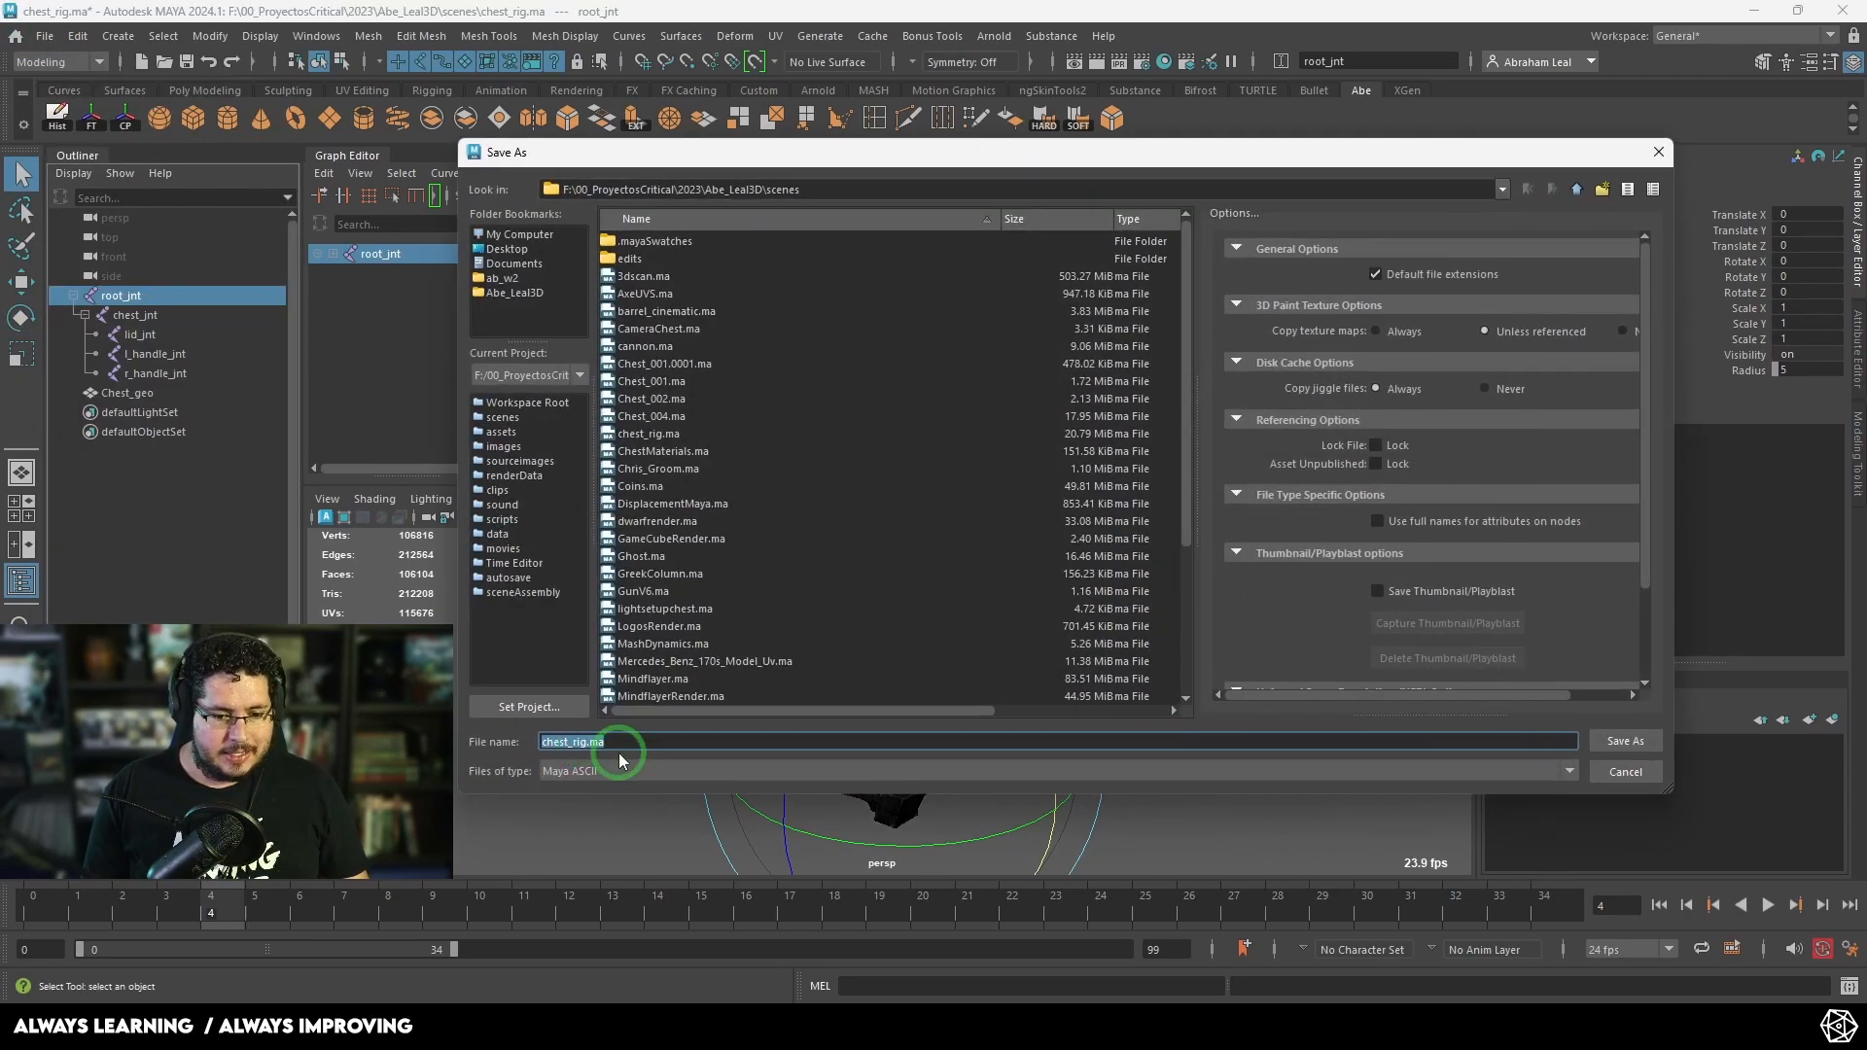
key("BackSpace")
key("BackSpace")
key("BackSpace")
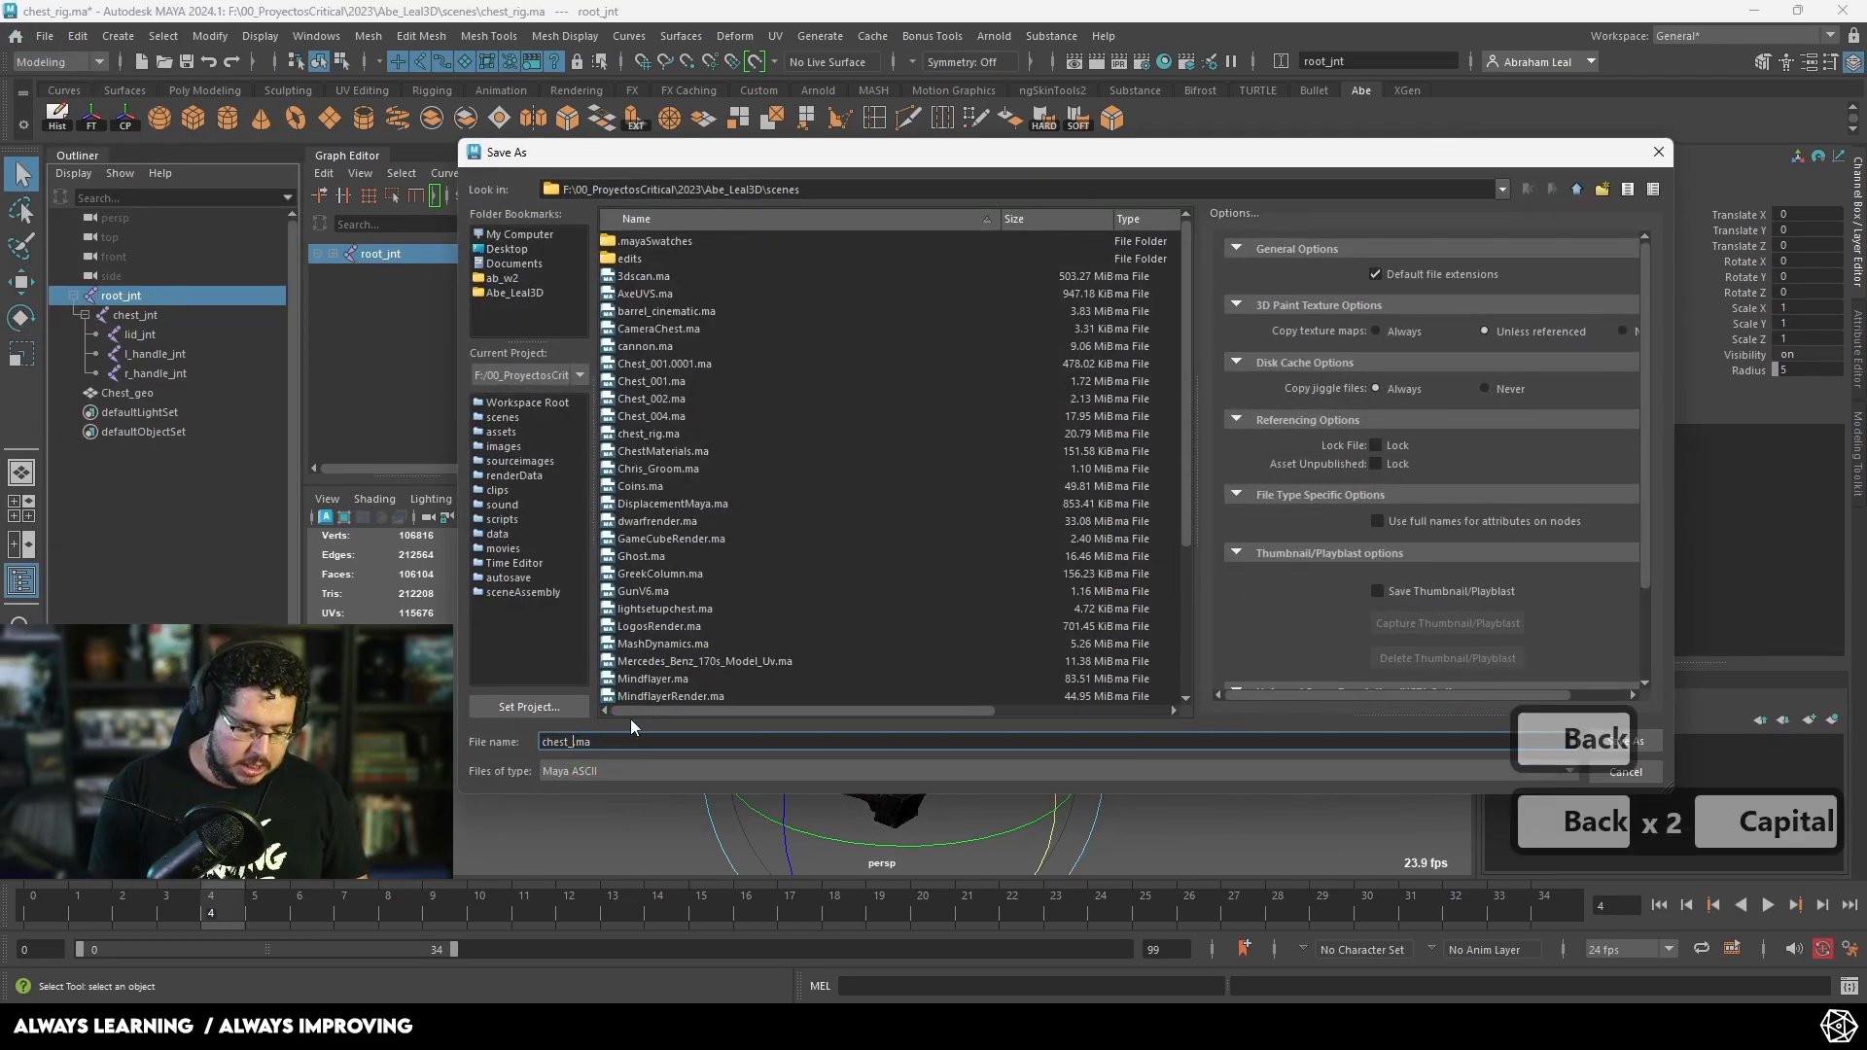
type("Open")
key("Return")
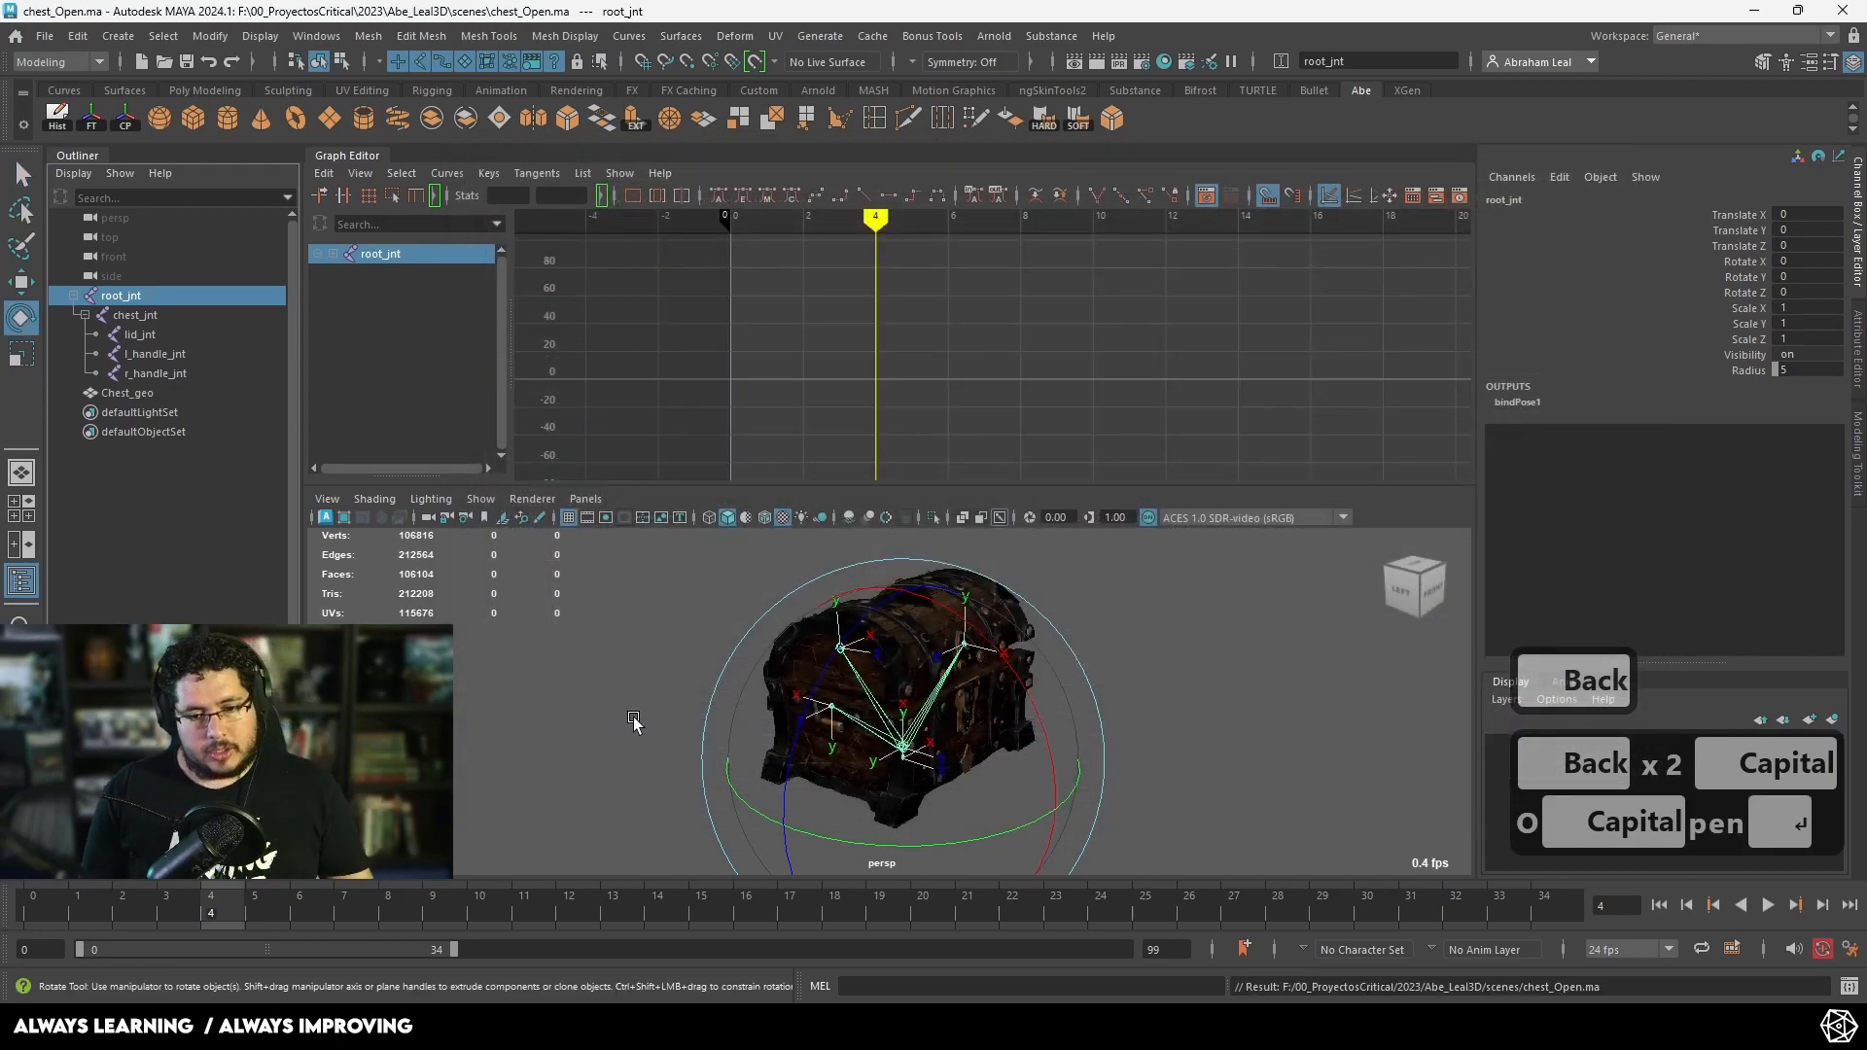
Step: Select all joints from root_jnt to r_handle_jnt and start exporting the selection to the assets/chest/New Folder directory
left_click(172, 375, "shift")
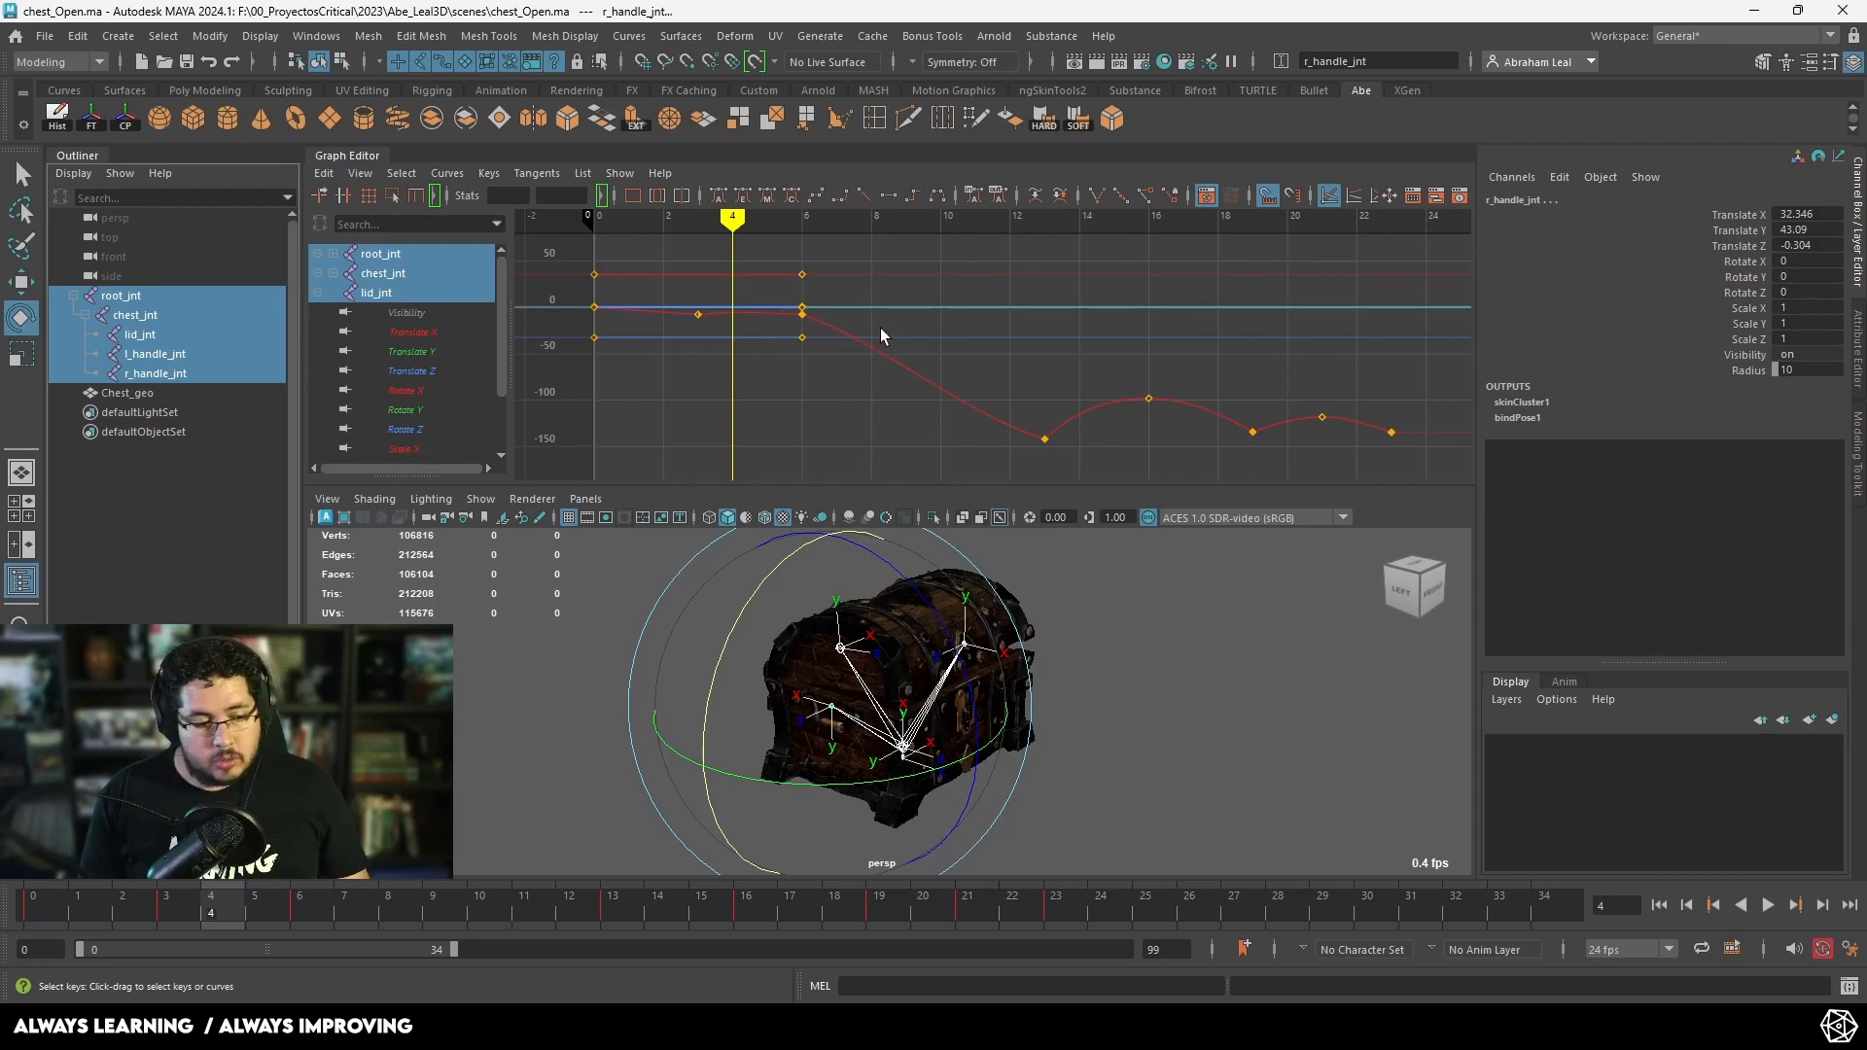
left_click(45, 36)
left_click(159, 290)
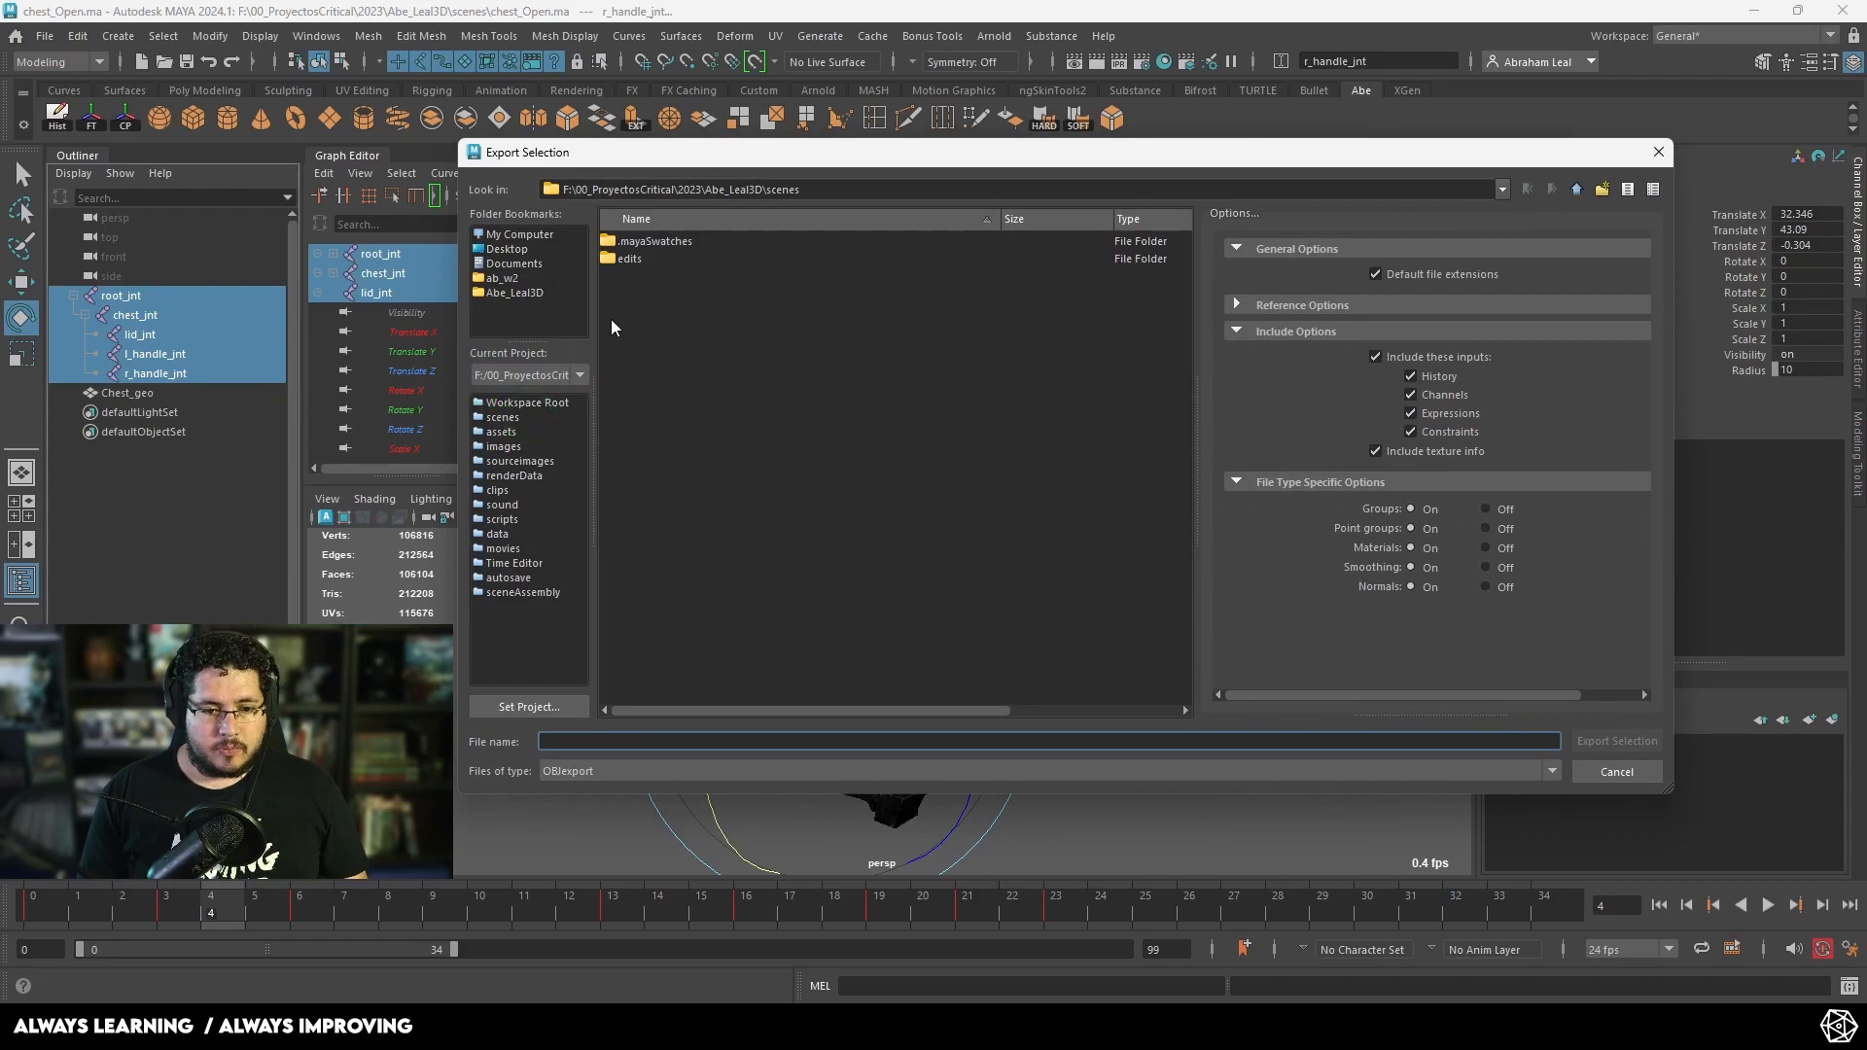
left_click(504, 431)
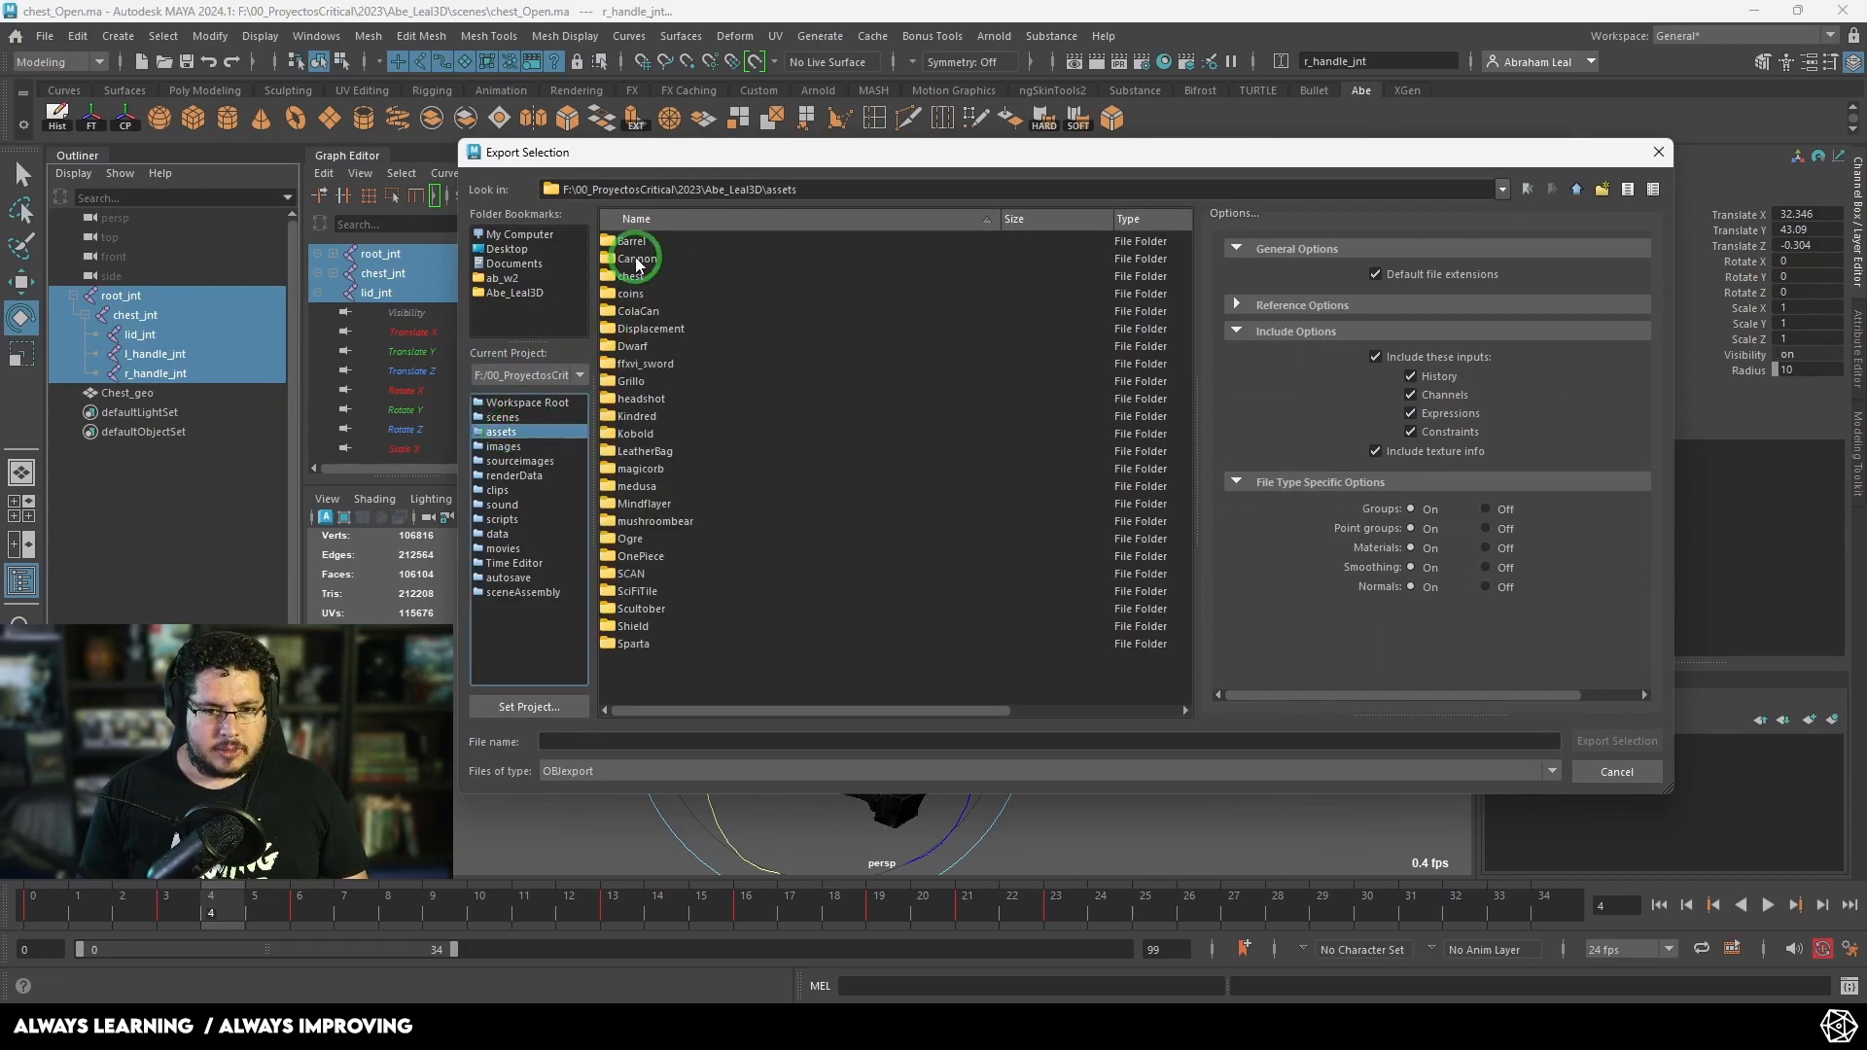
double_click(649, 260)
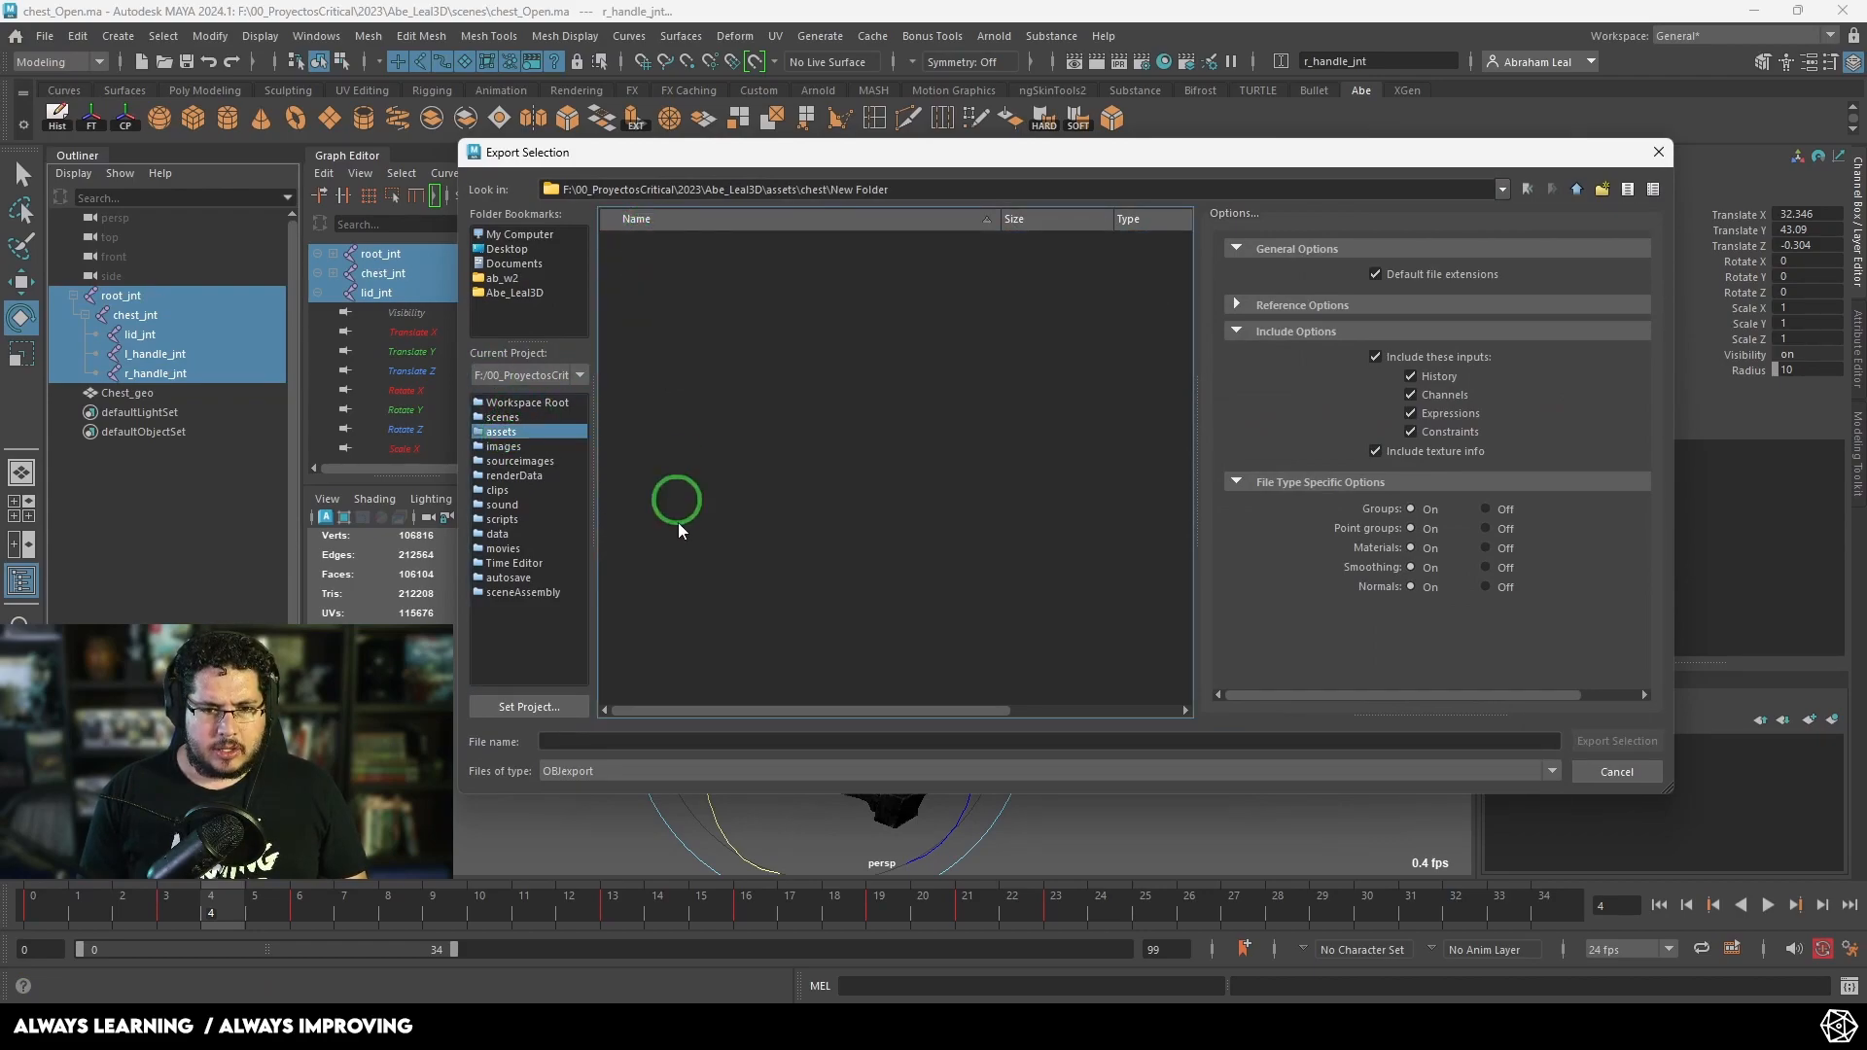
Step: Set the export file type to FBX export and enable Bake Animation in its options
left_click(656, 772)
scroll(669, 854, "up", 2)
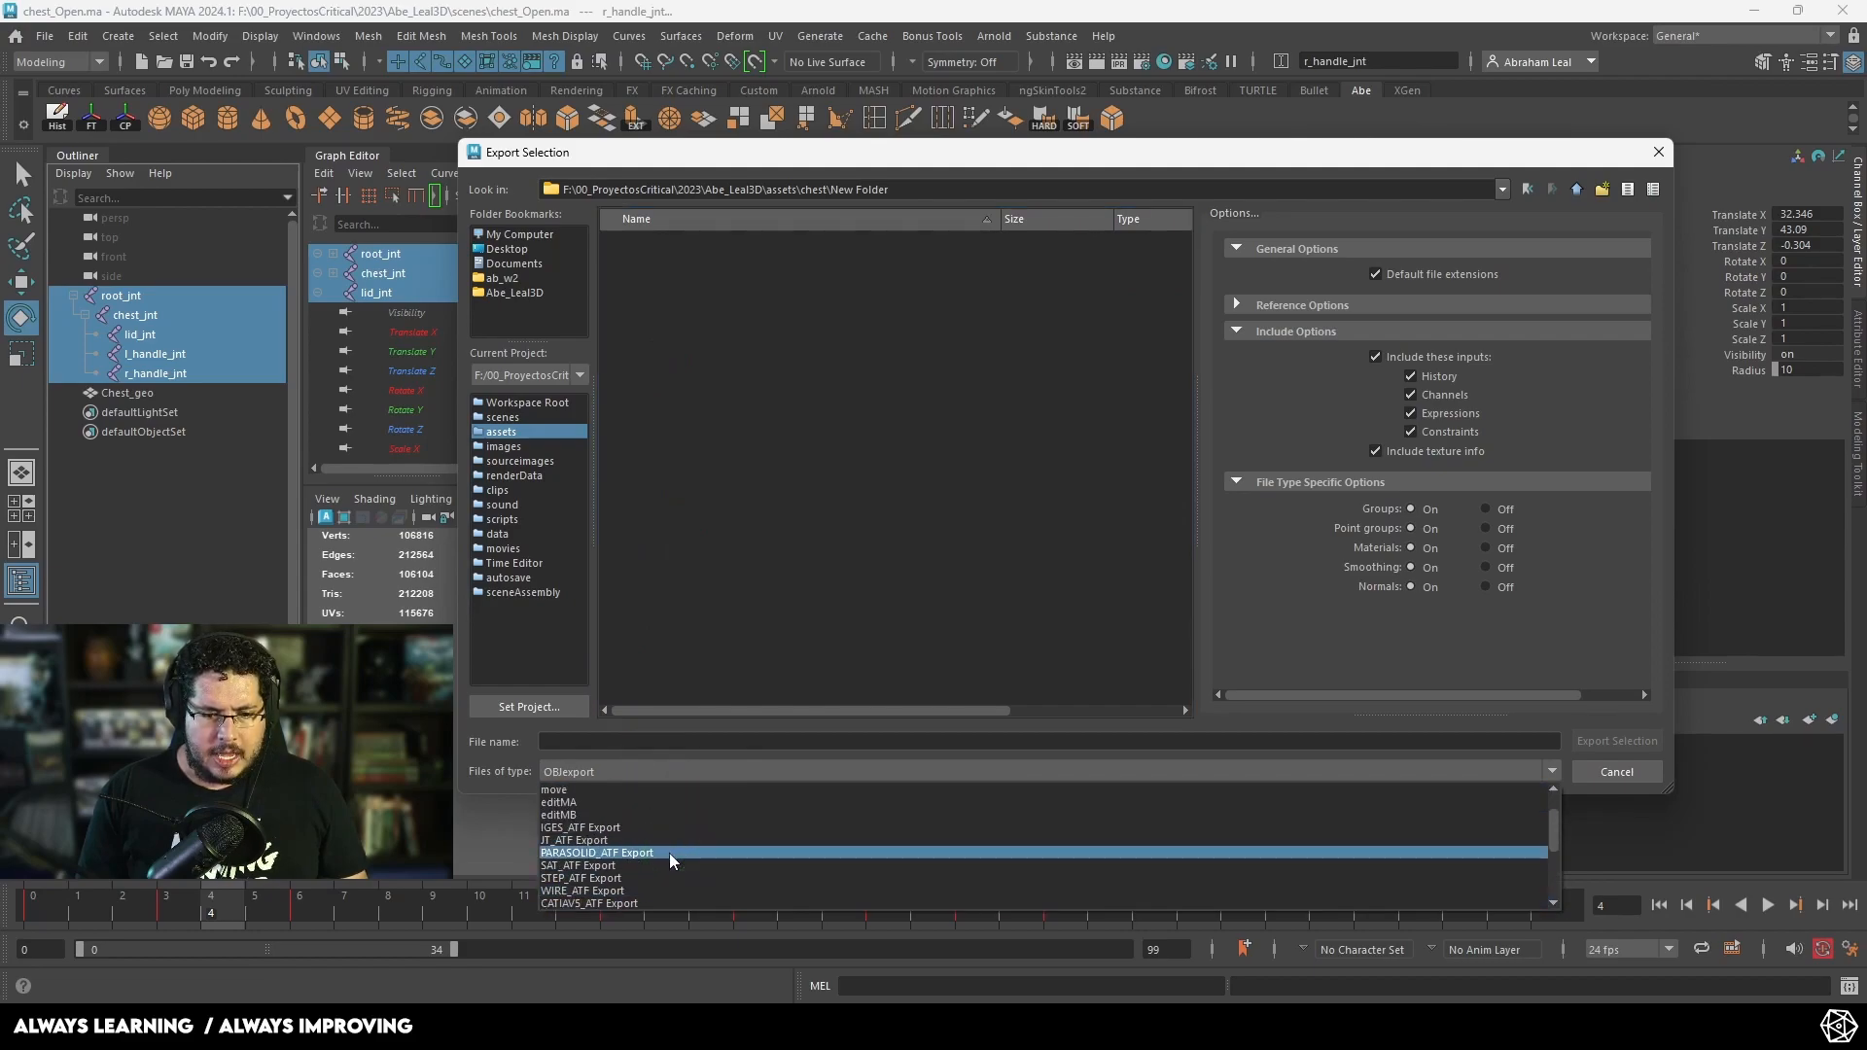
scroll(608, 843, "down", 5)
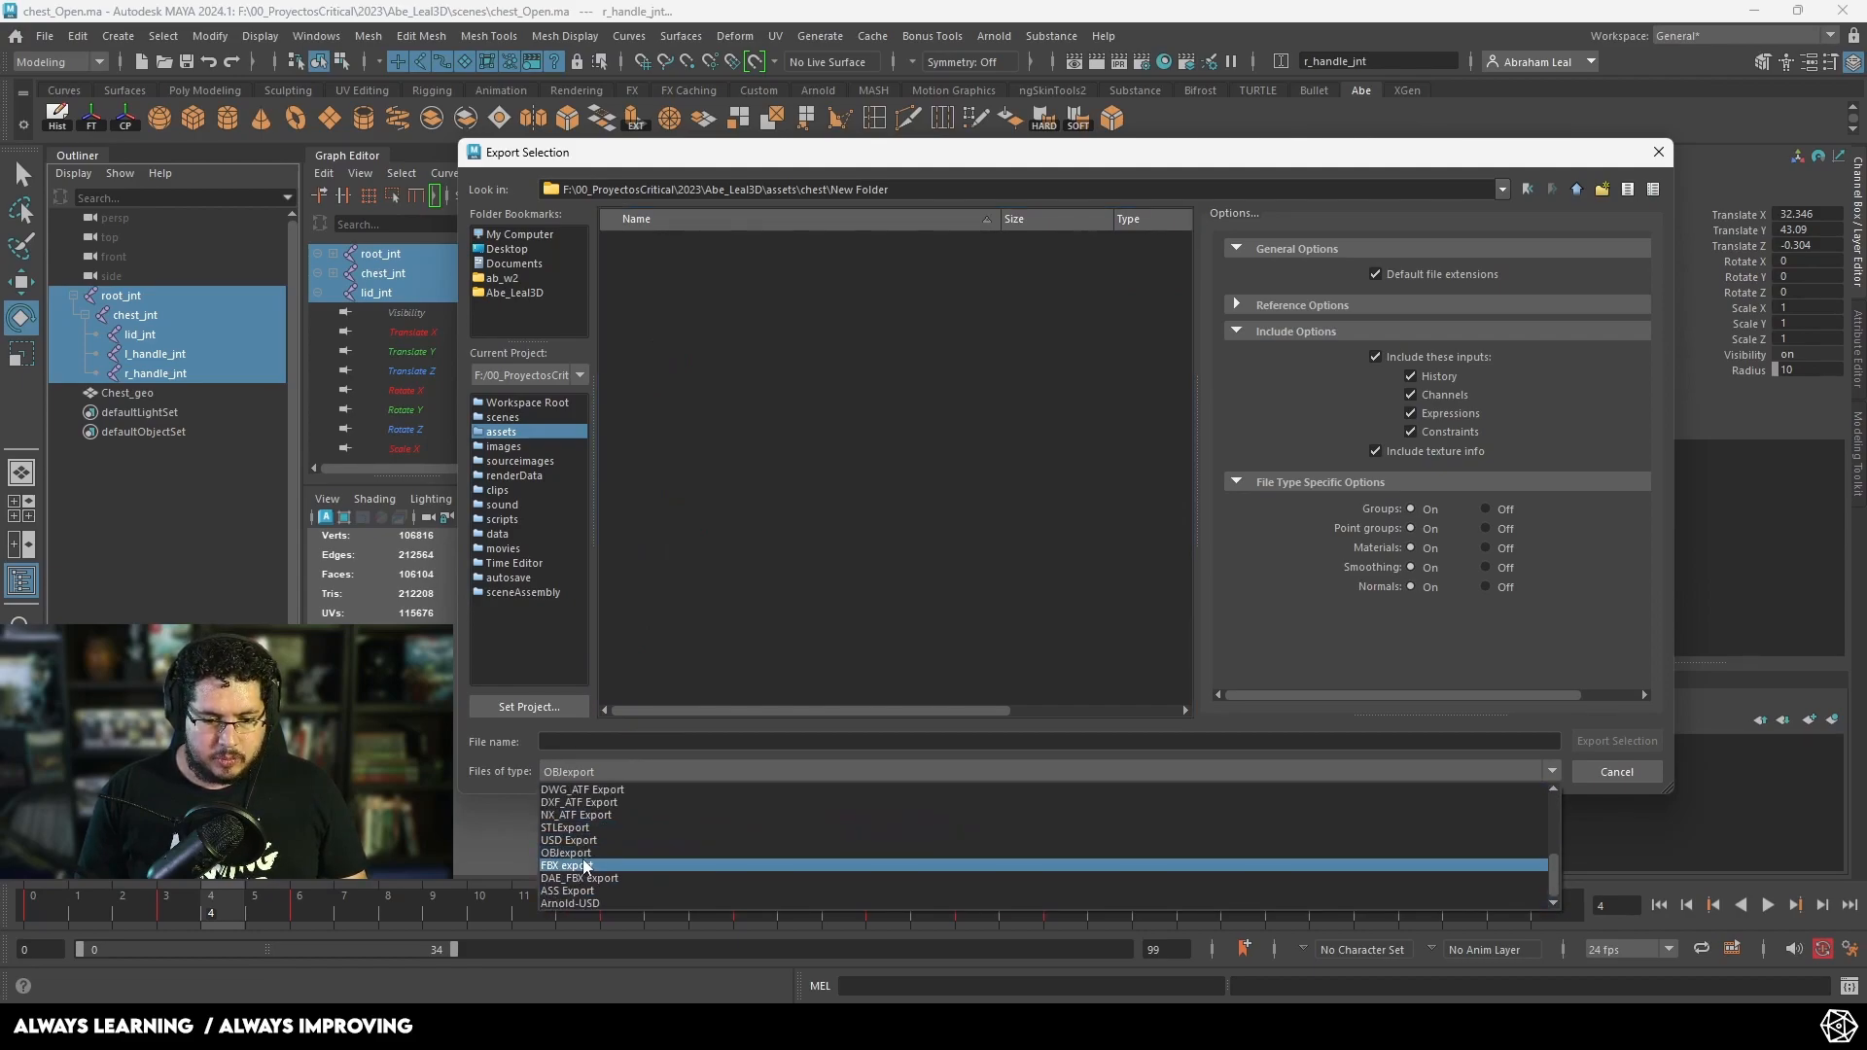
left_click(596, 848)
scroll(1454, 582, "down", 10)
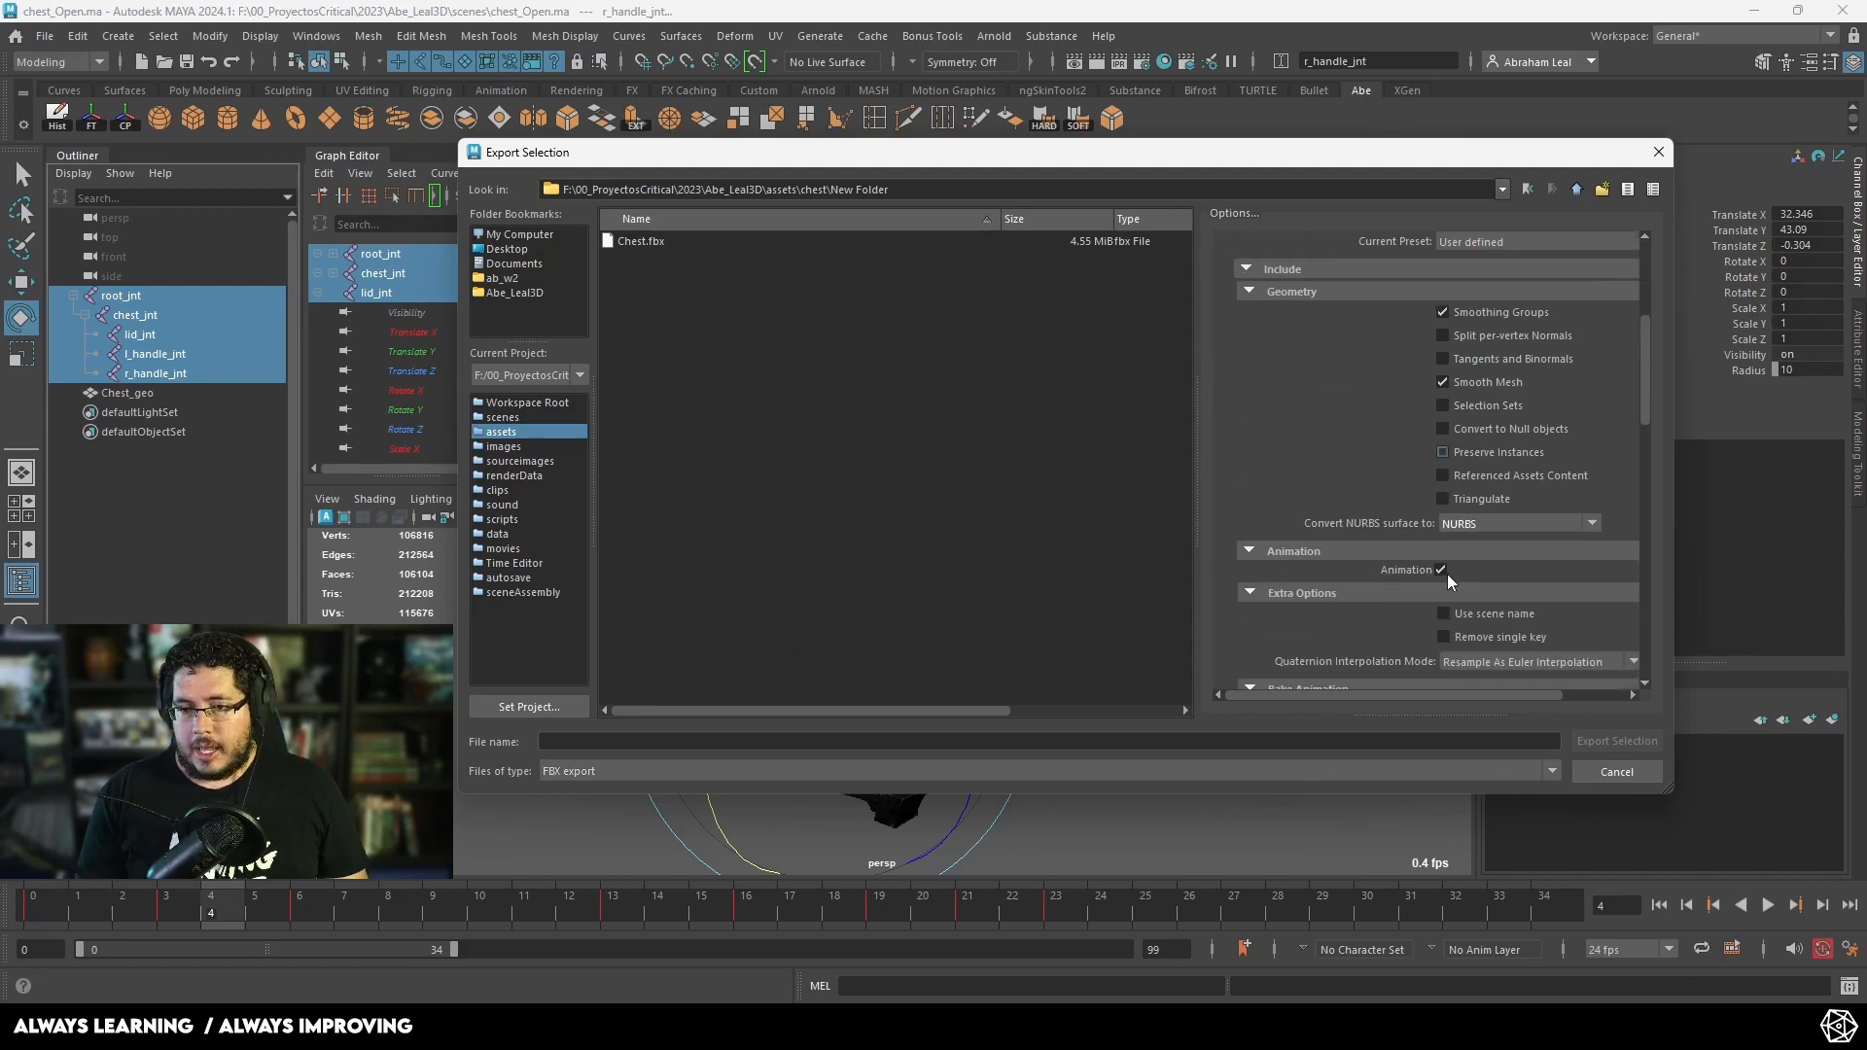
left_click(1440, 359)
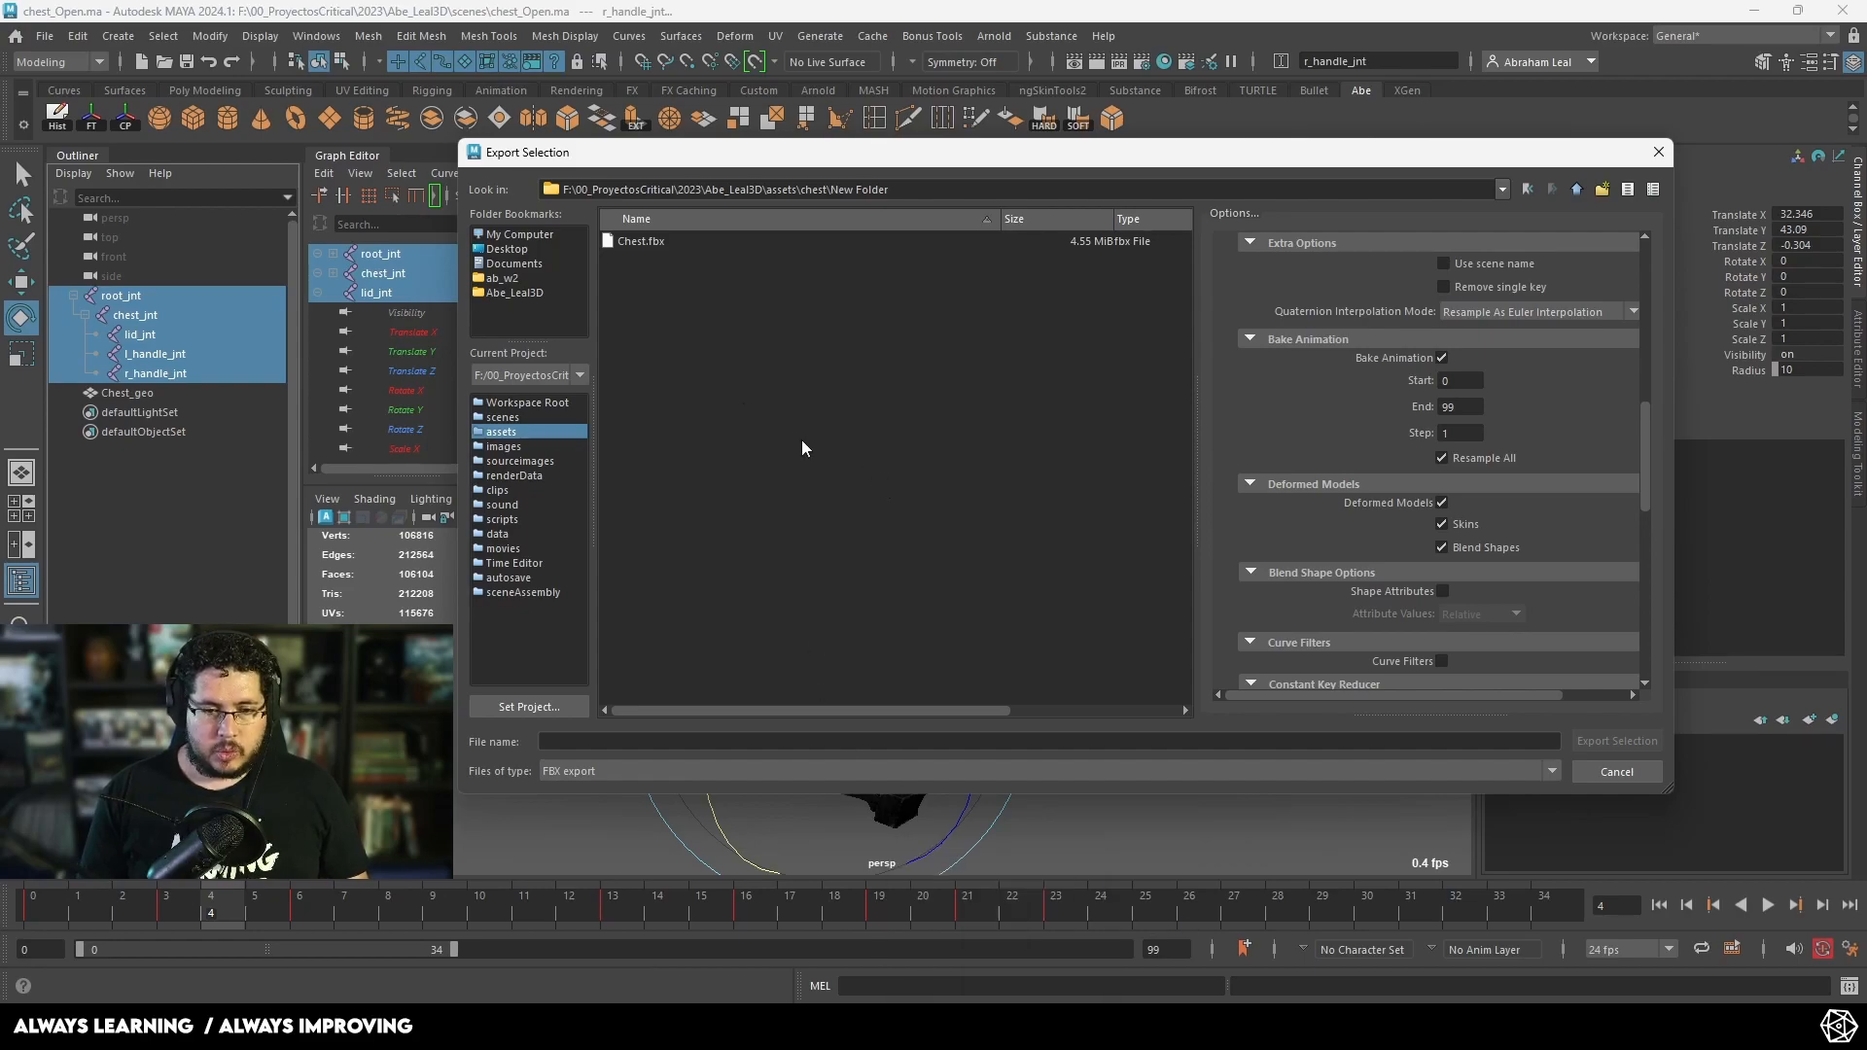
Step: Export the selected joints as Chest_Open.fbx, dismiss the export report and clear the selection
left_click(642, 242)
left_click(675, 743)
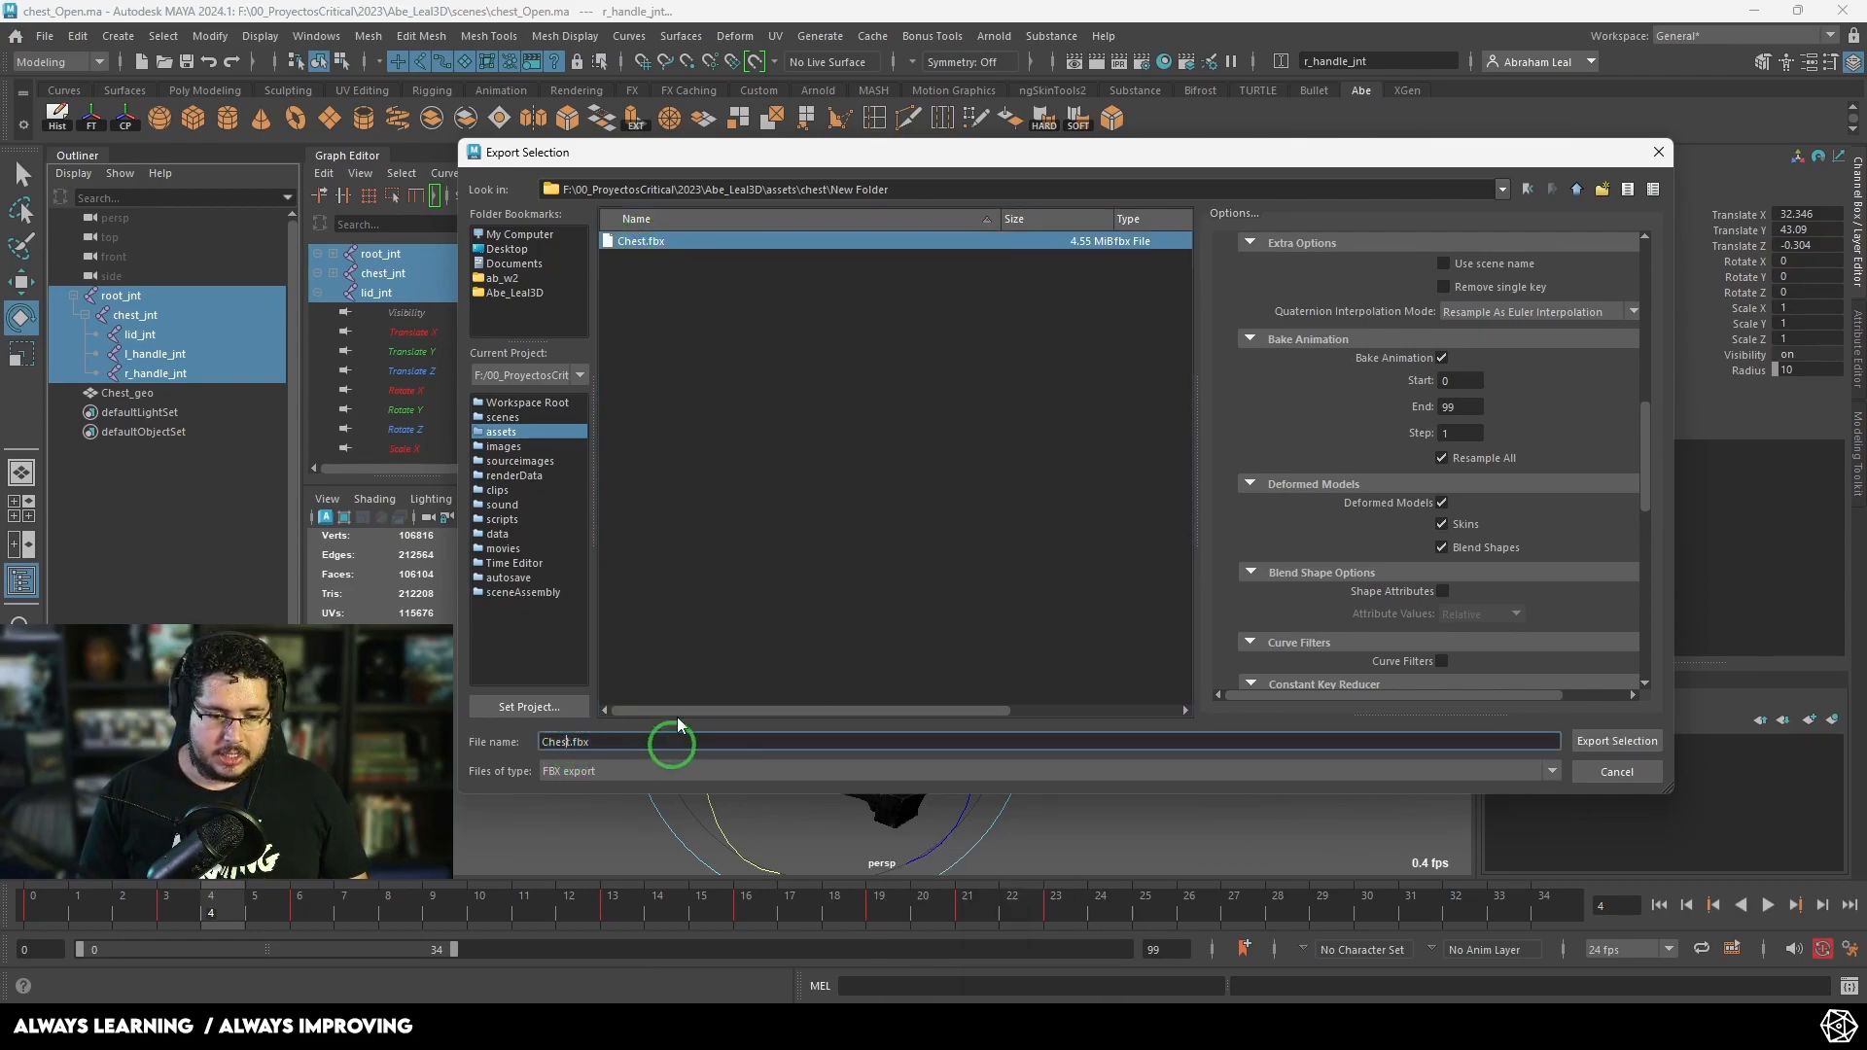
key("Right")
type("_O")
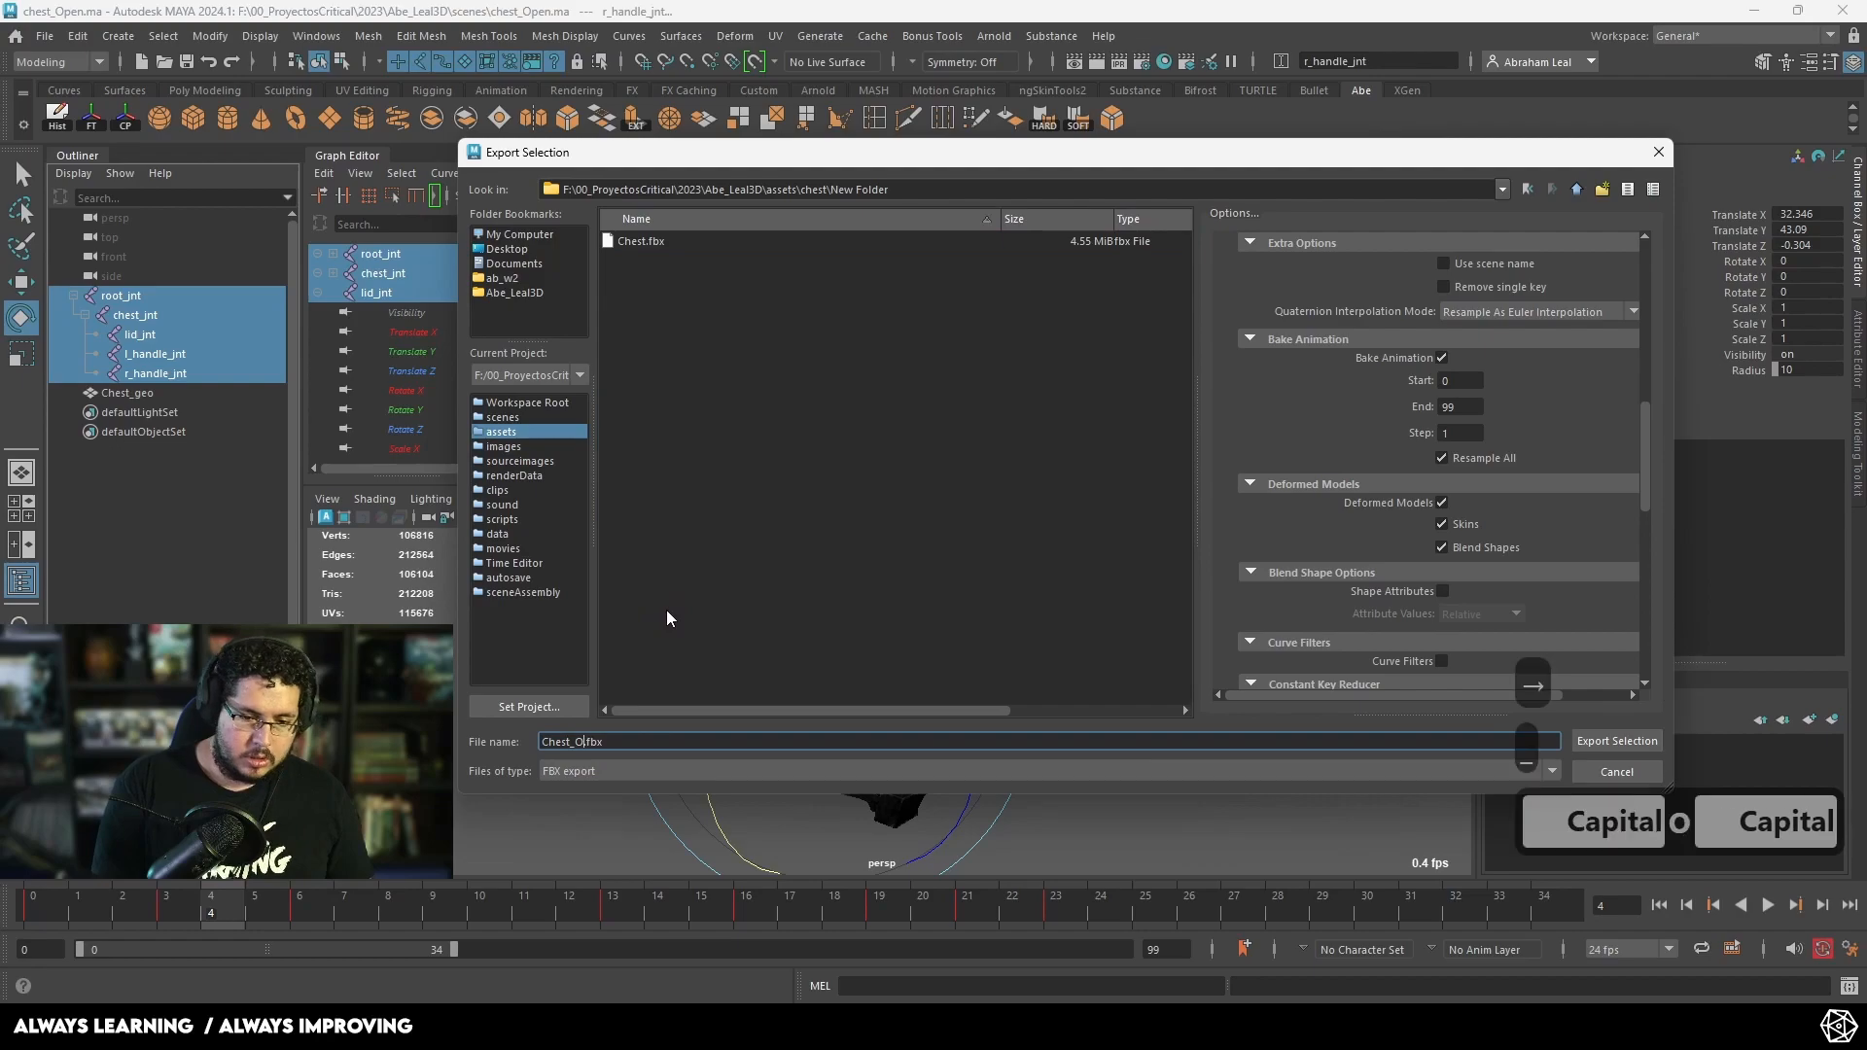
type("pen")
key("Return")
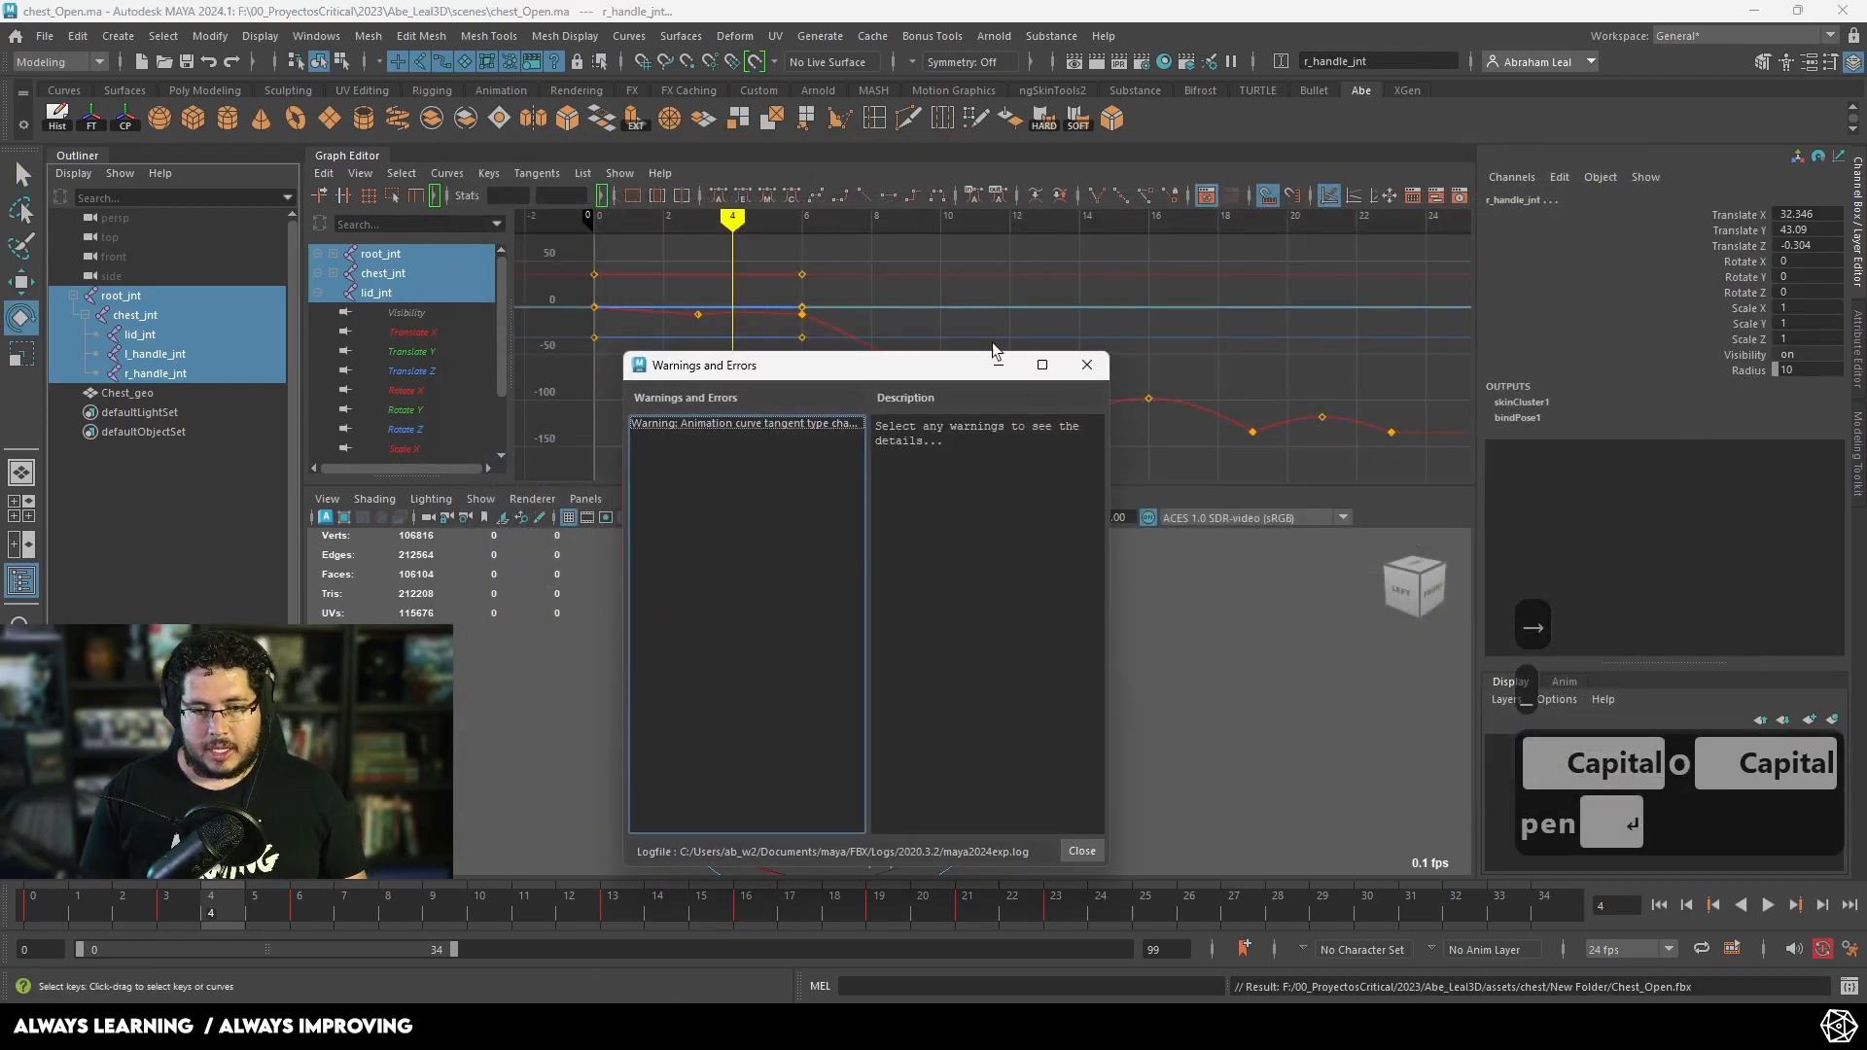
left_click(1086, 365)
left_click(1225, 667)
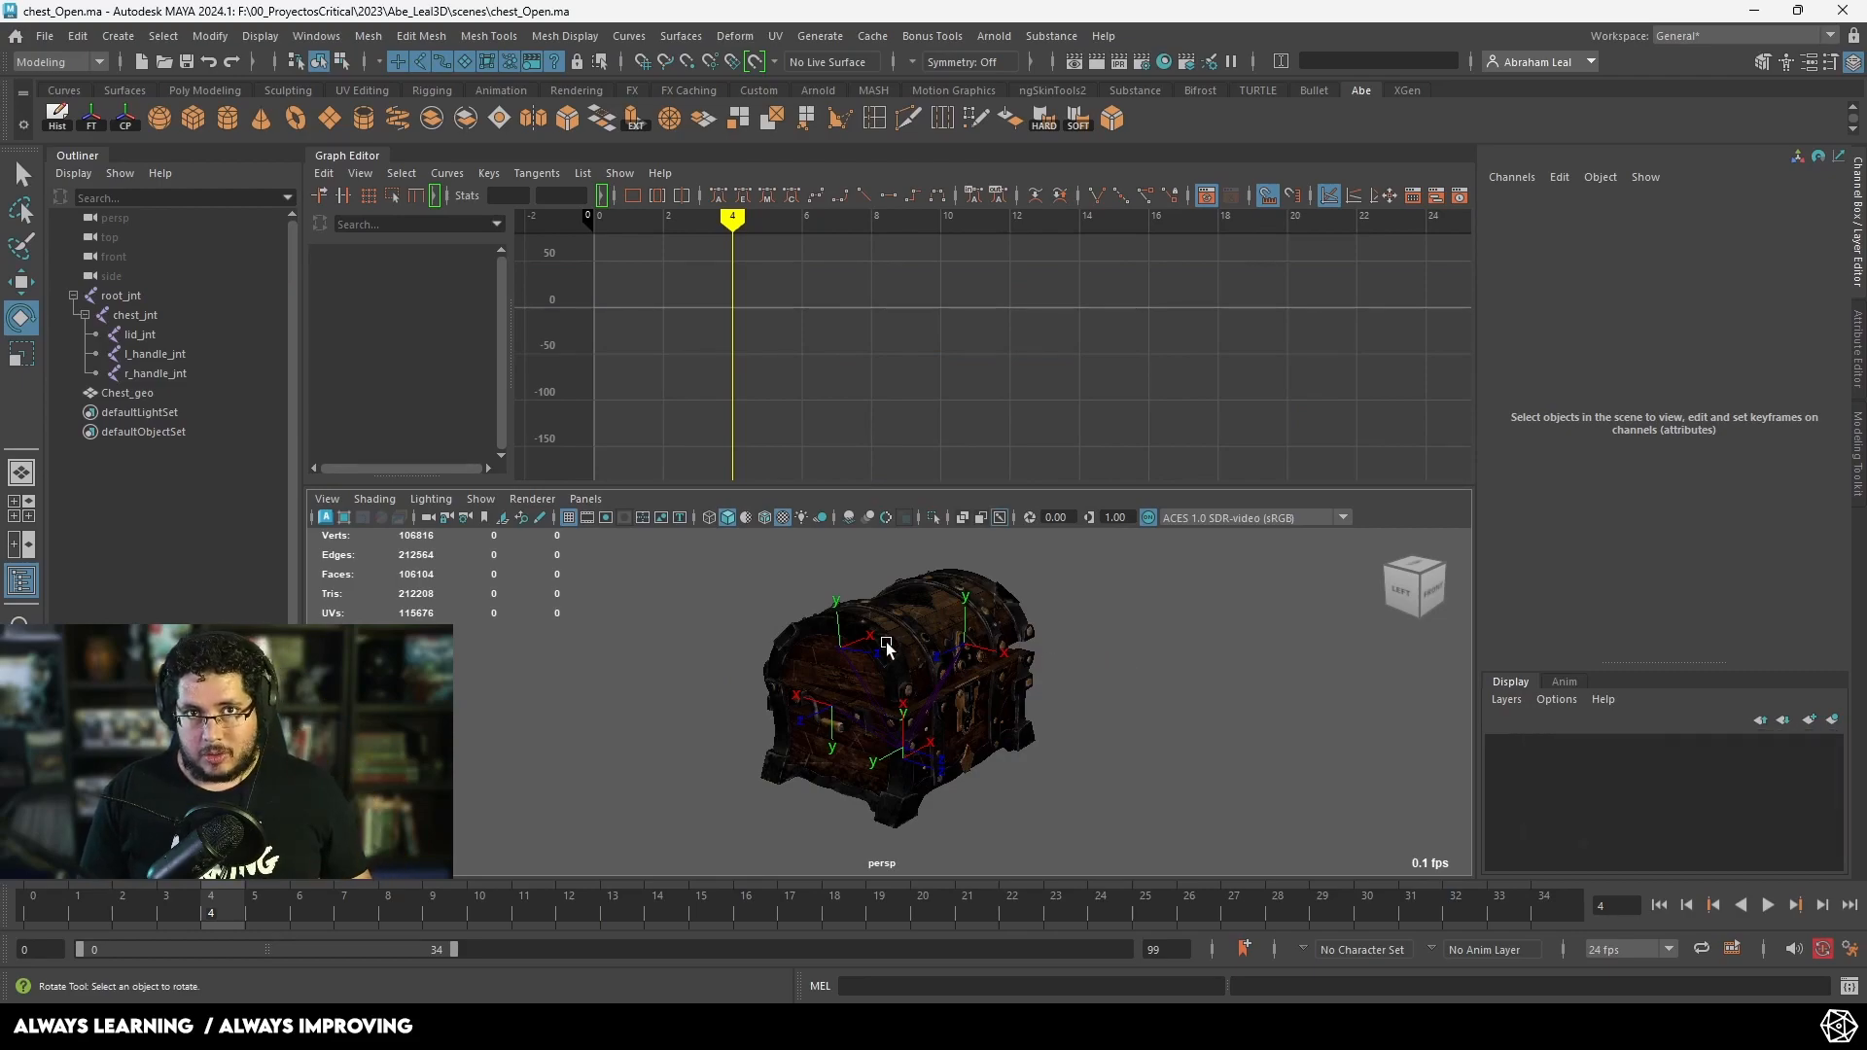
Step: Switch to Unreal Engine and set the viewport camera speed to 1
key("super")
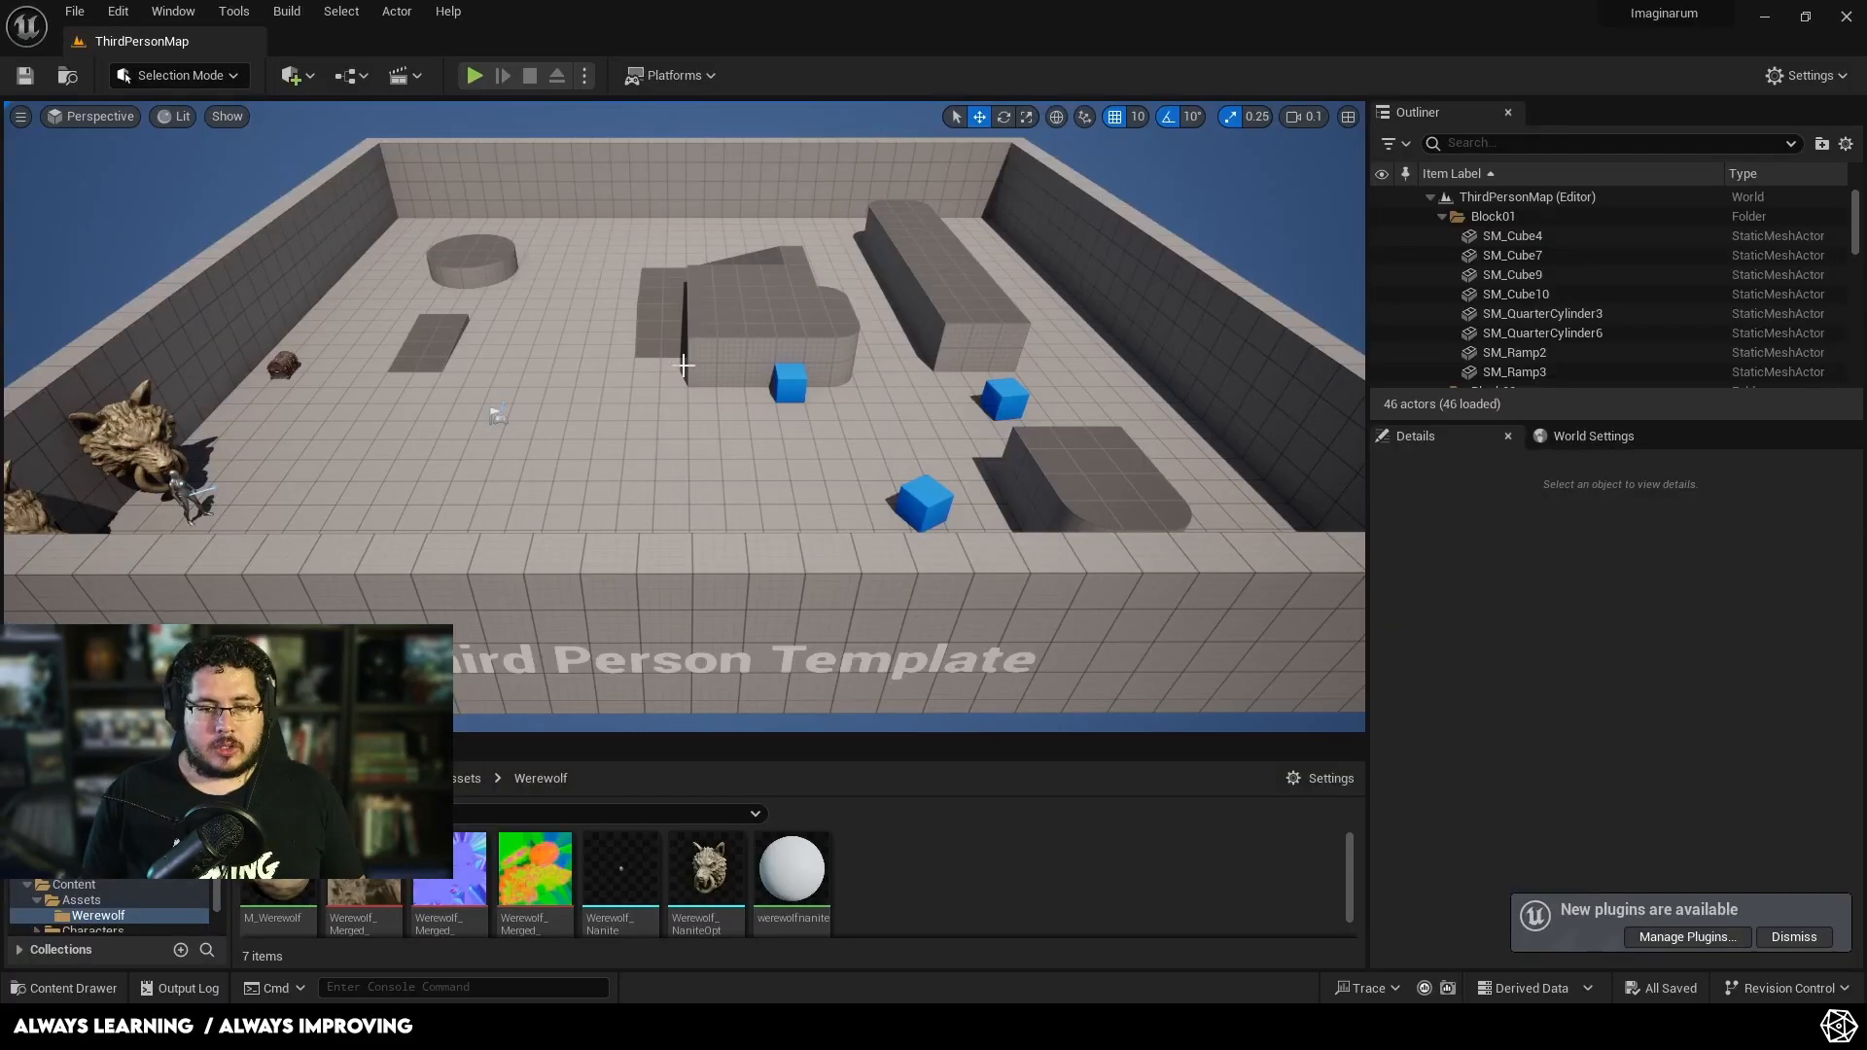
left_click_drag(723, 463, 666, 435, "alt")
key("w")
right_click_drag(666, 434, 613, 427)
key("w")
key("w")
key("d")
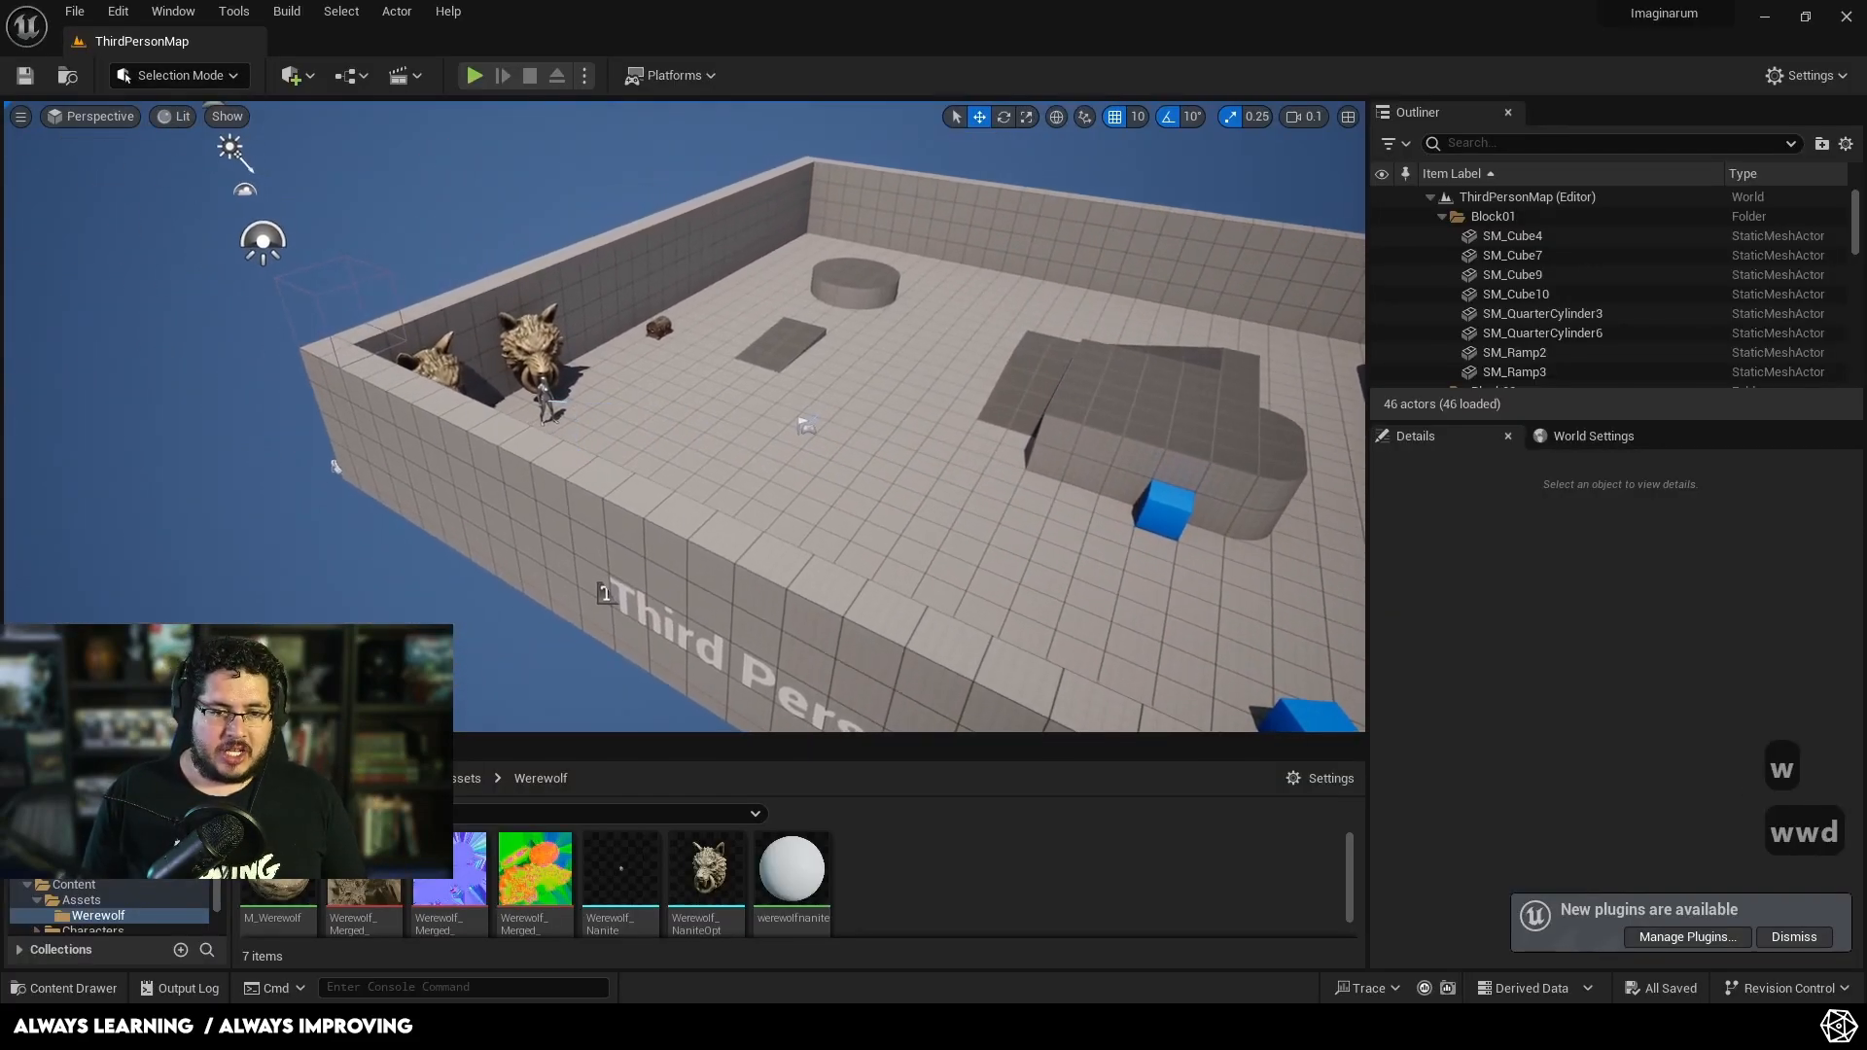
left_click(1300, 129)
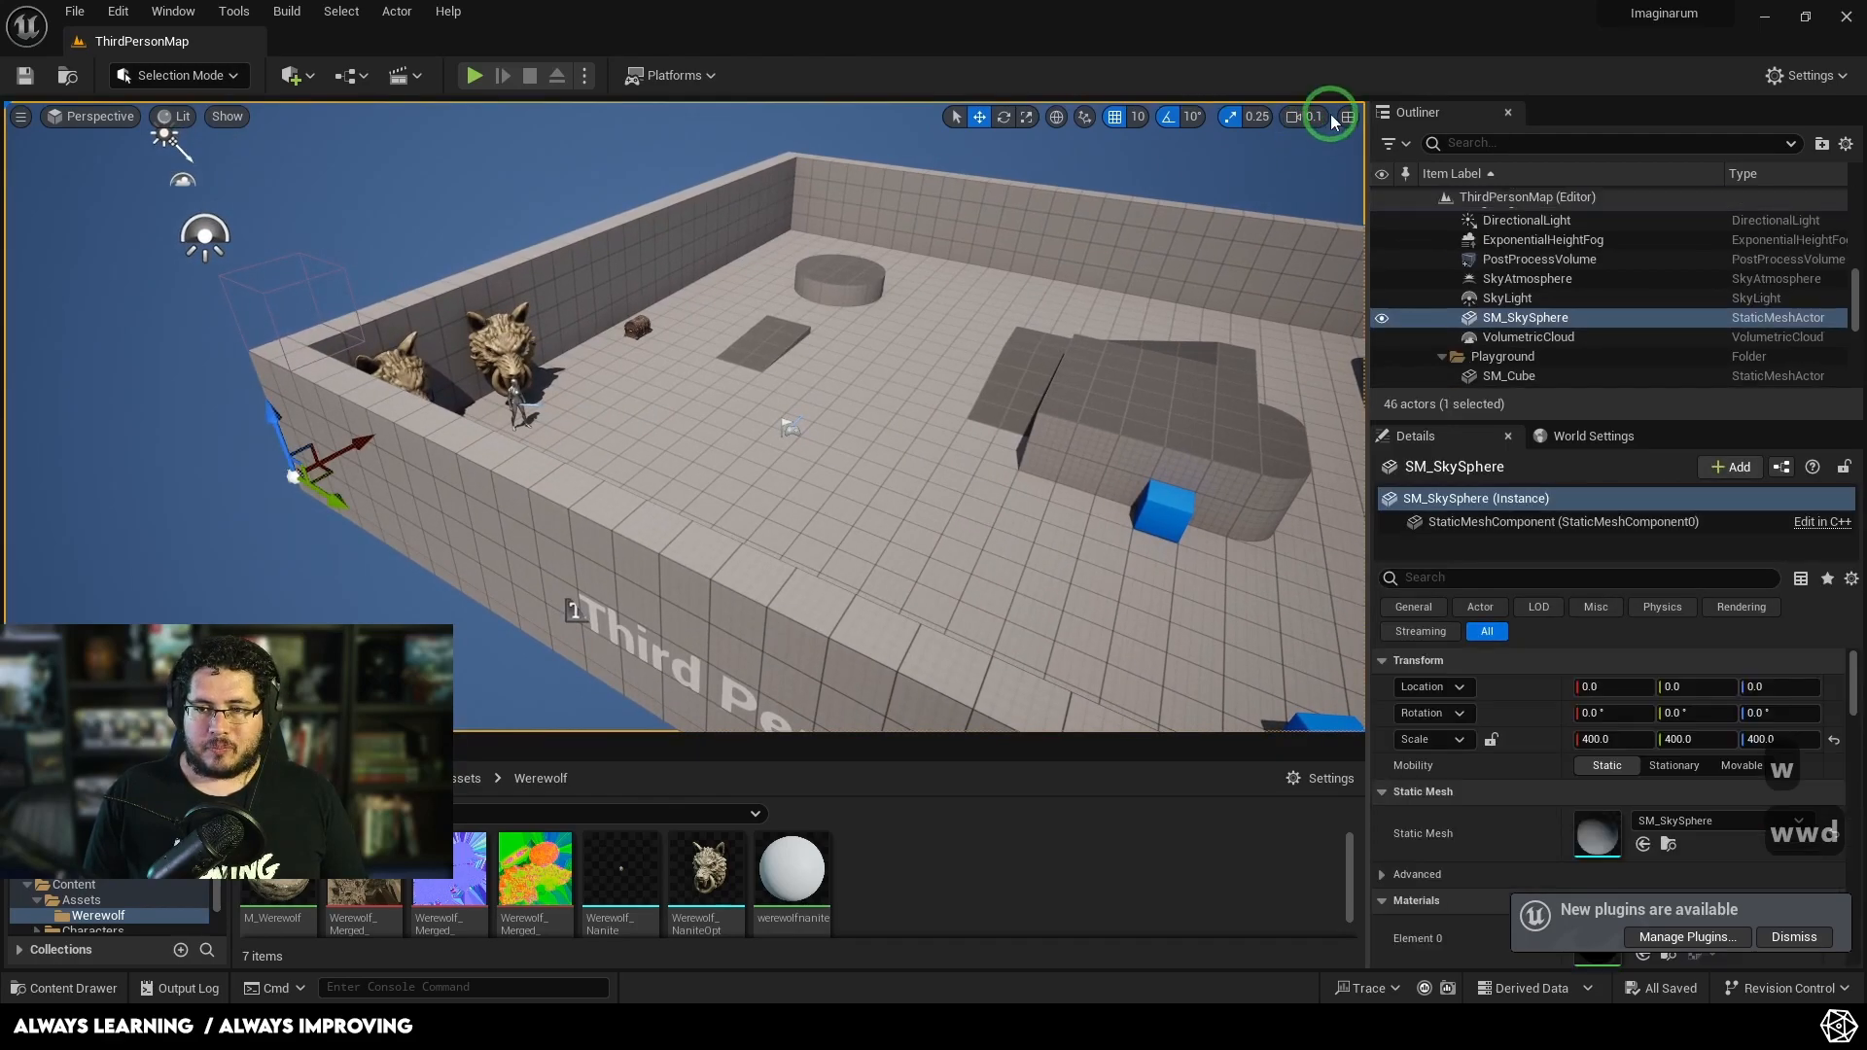
left_click(1303, 117)
left_click(1322, 161)
left_click_drag(1356, 162, 1381, 159)
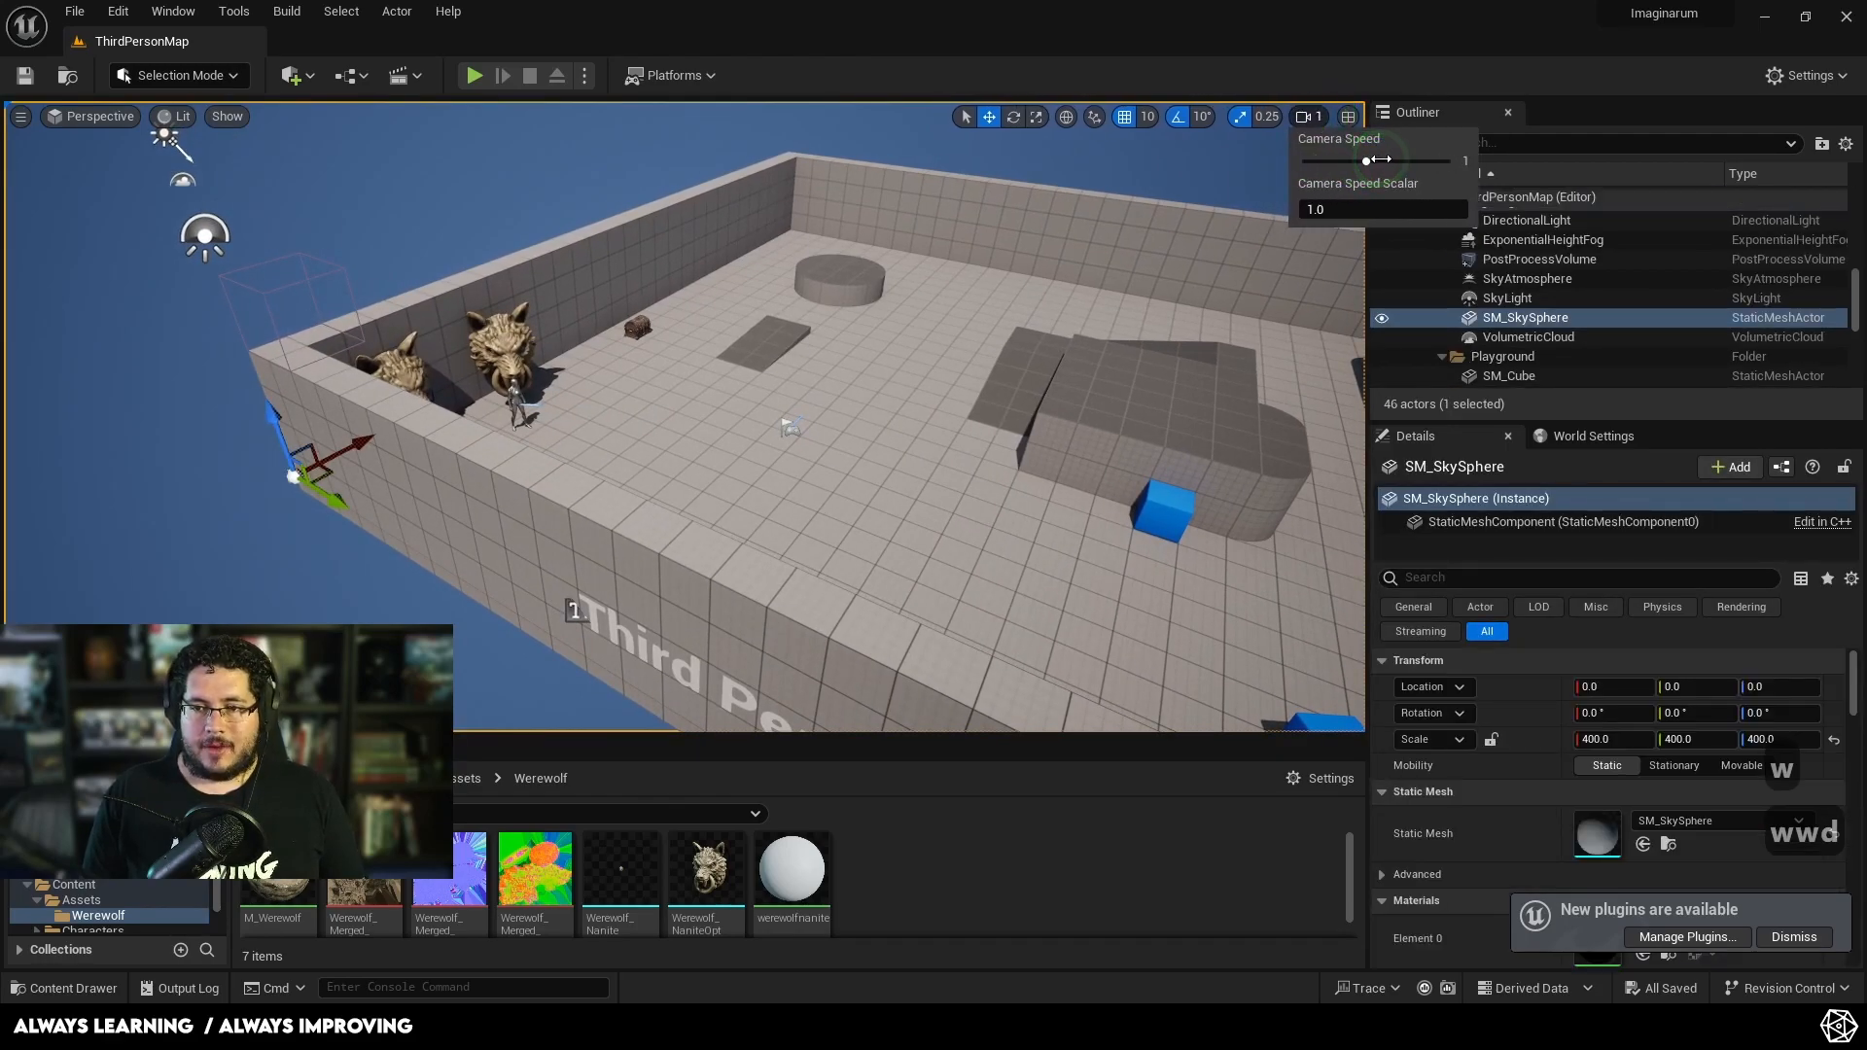
Step: Examine the werewolf heads, the mannequin and the chest in the level up close
right_click_drag(741, 366, 743, 621)
key("w")
key("d")
key("d")
key("q")
key("w")
key("s")
key("w")
key("d")
key("s")
Step: Enlarge the Content Browser and start an import into the Chest content folder
left_click_drag(721, 731, 726, 531)
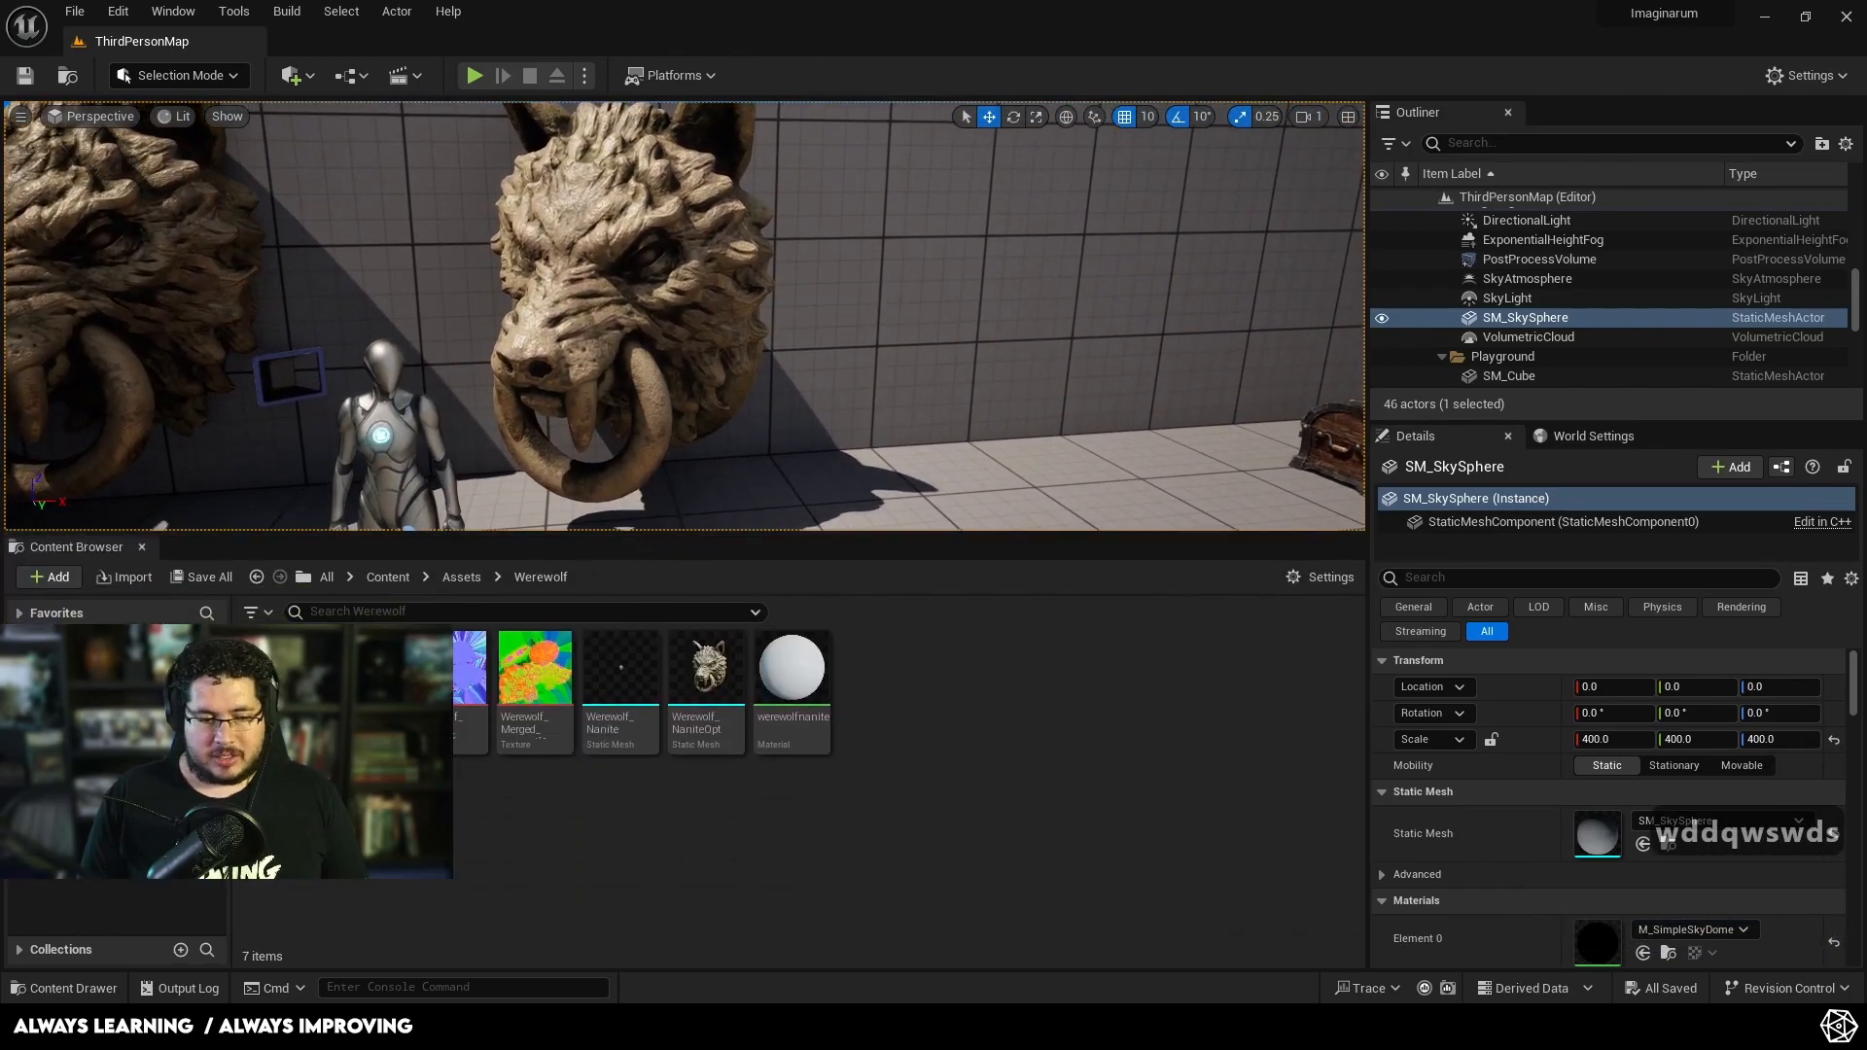
left_click(97, 758)
right_click(481, 850)
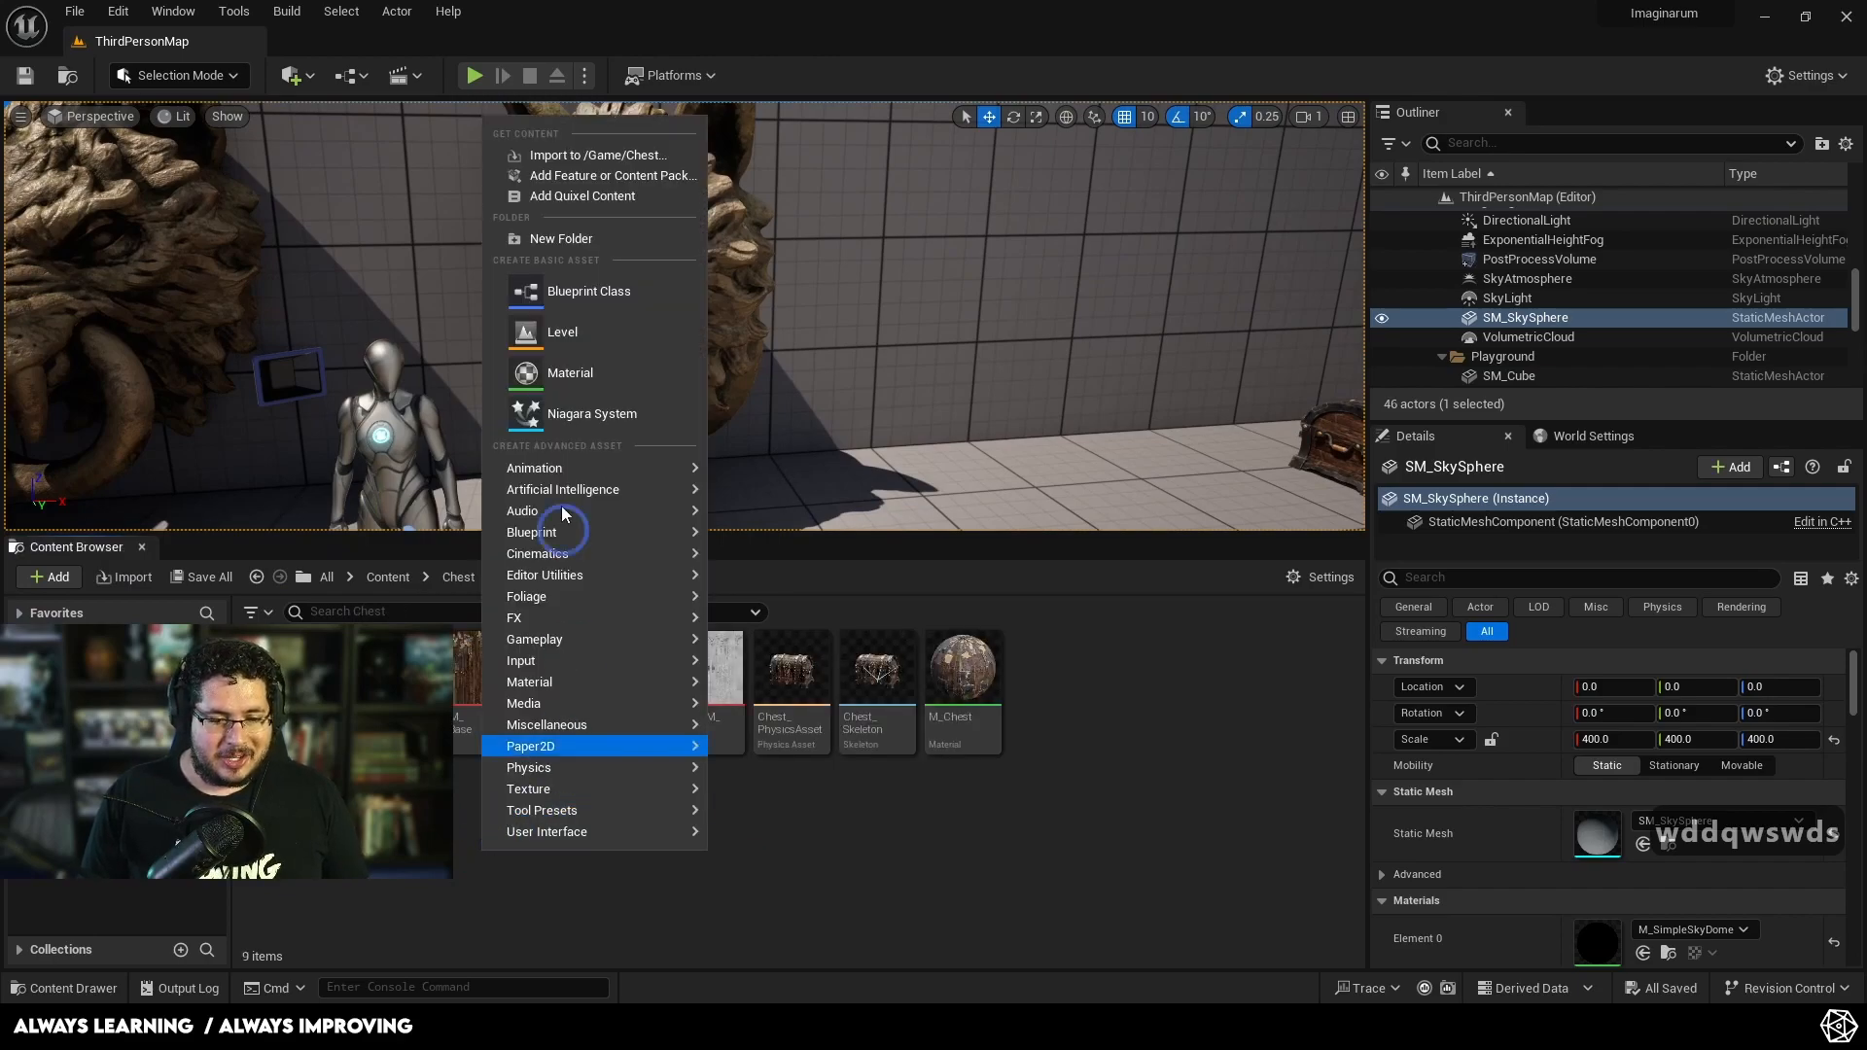
left_click(597, 155)
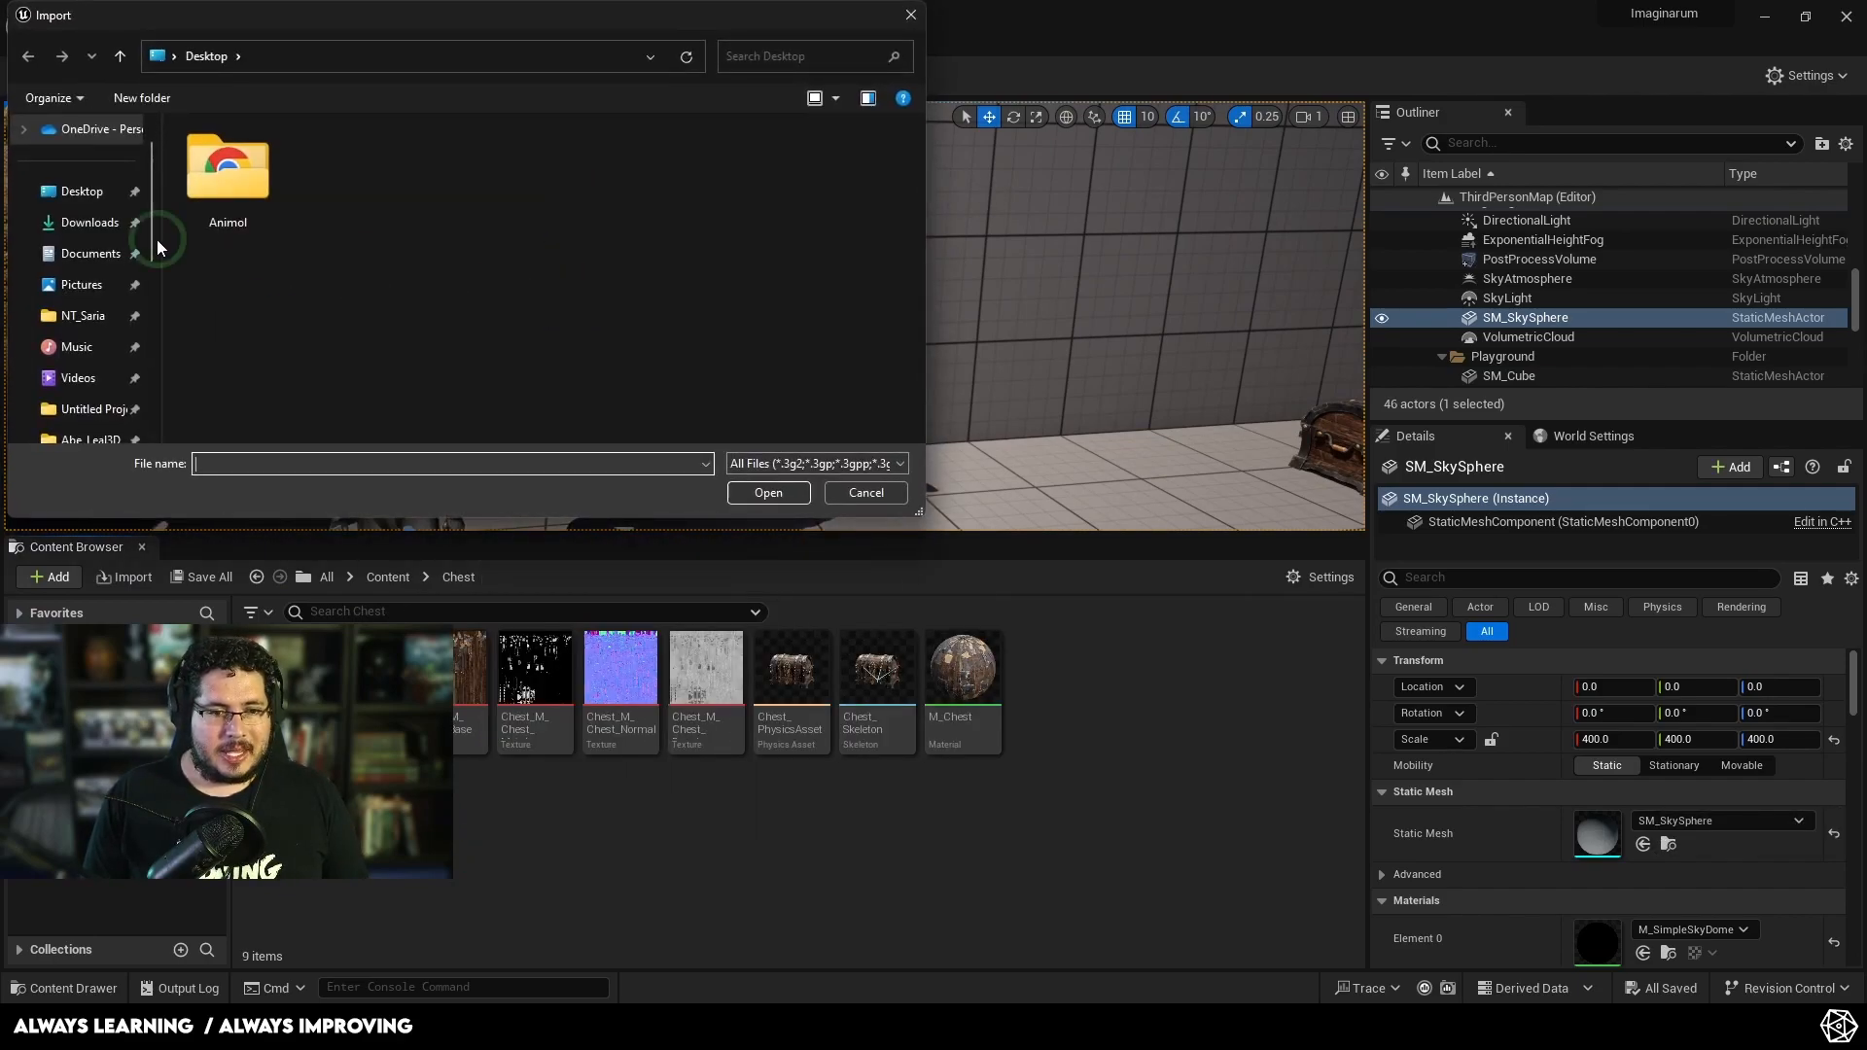
Step: Import Chest_Open.fbx from assets/chest/New Folder as an animation using Chest_Skeleton
scroll(98, 280, "down", 3)
left_click(85, 255)
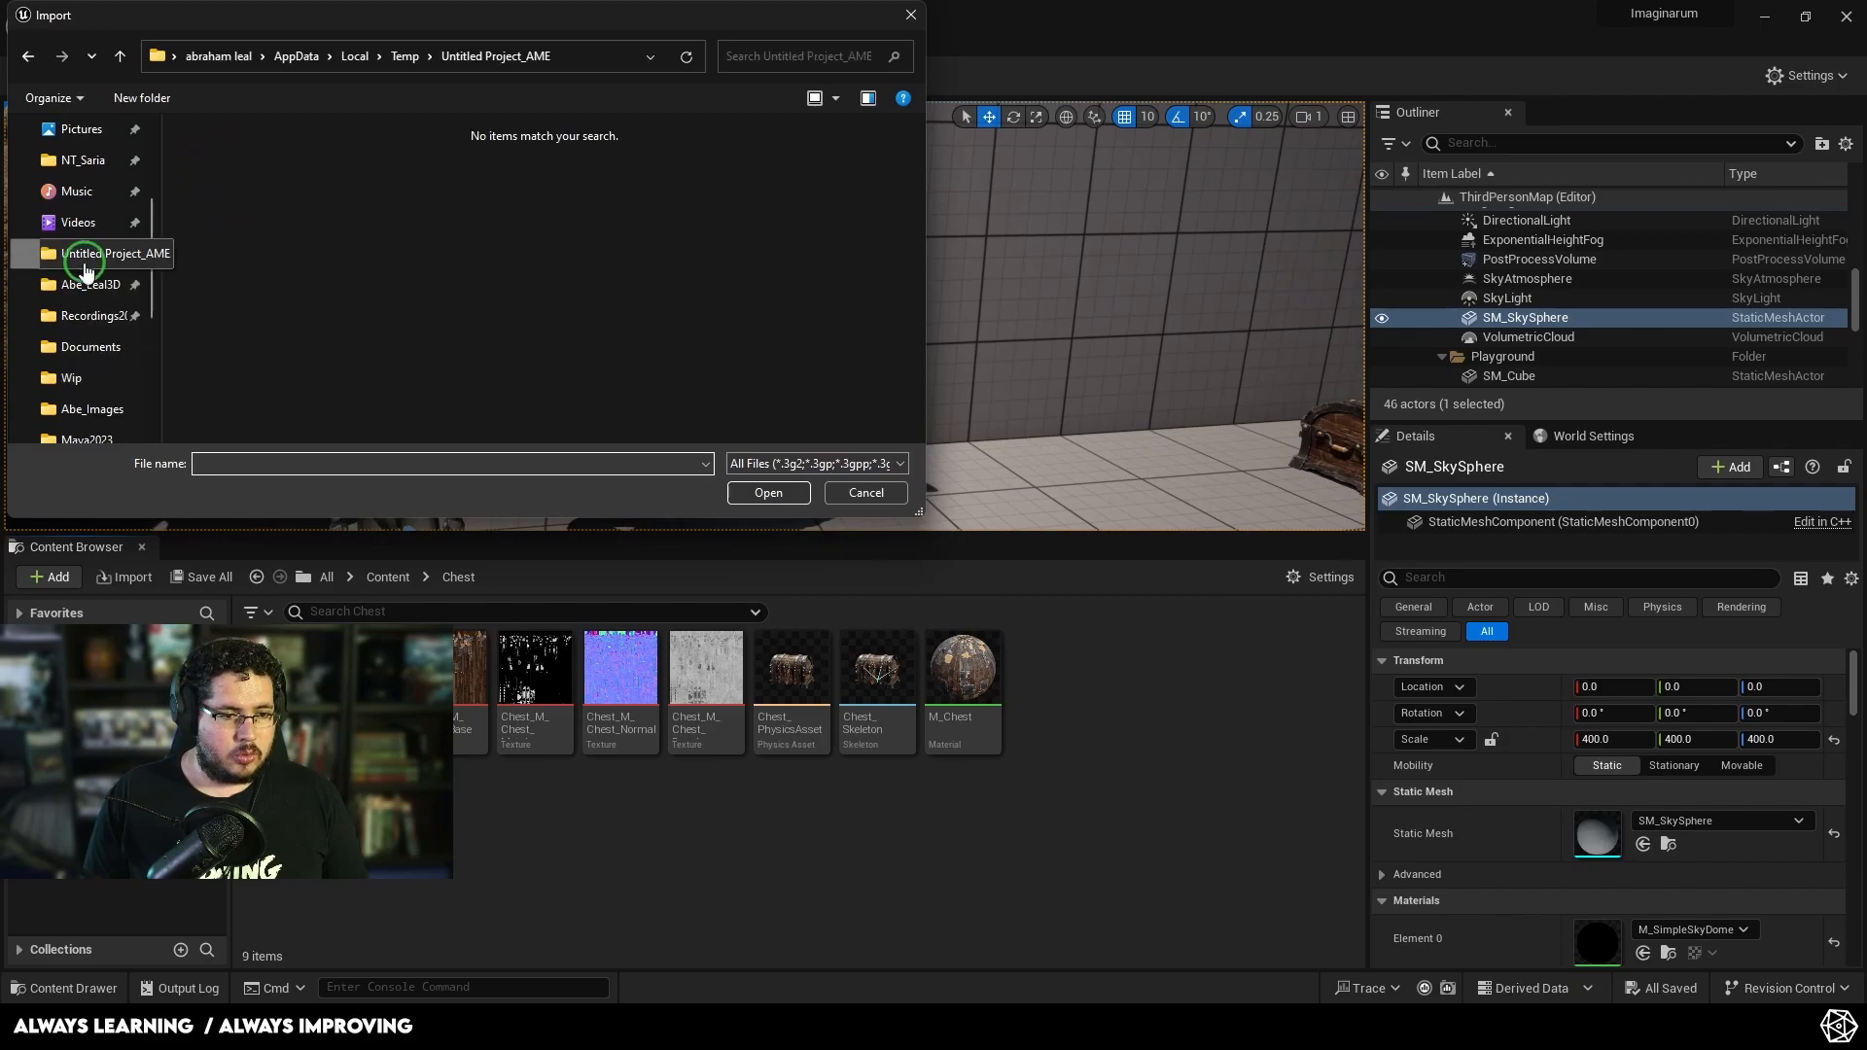
left_click(84, 282)
double_click(232, 217)
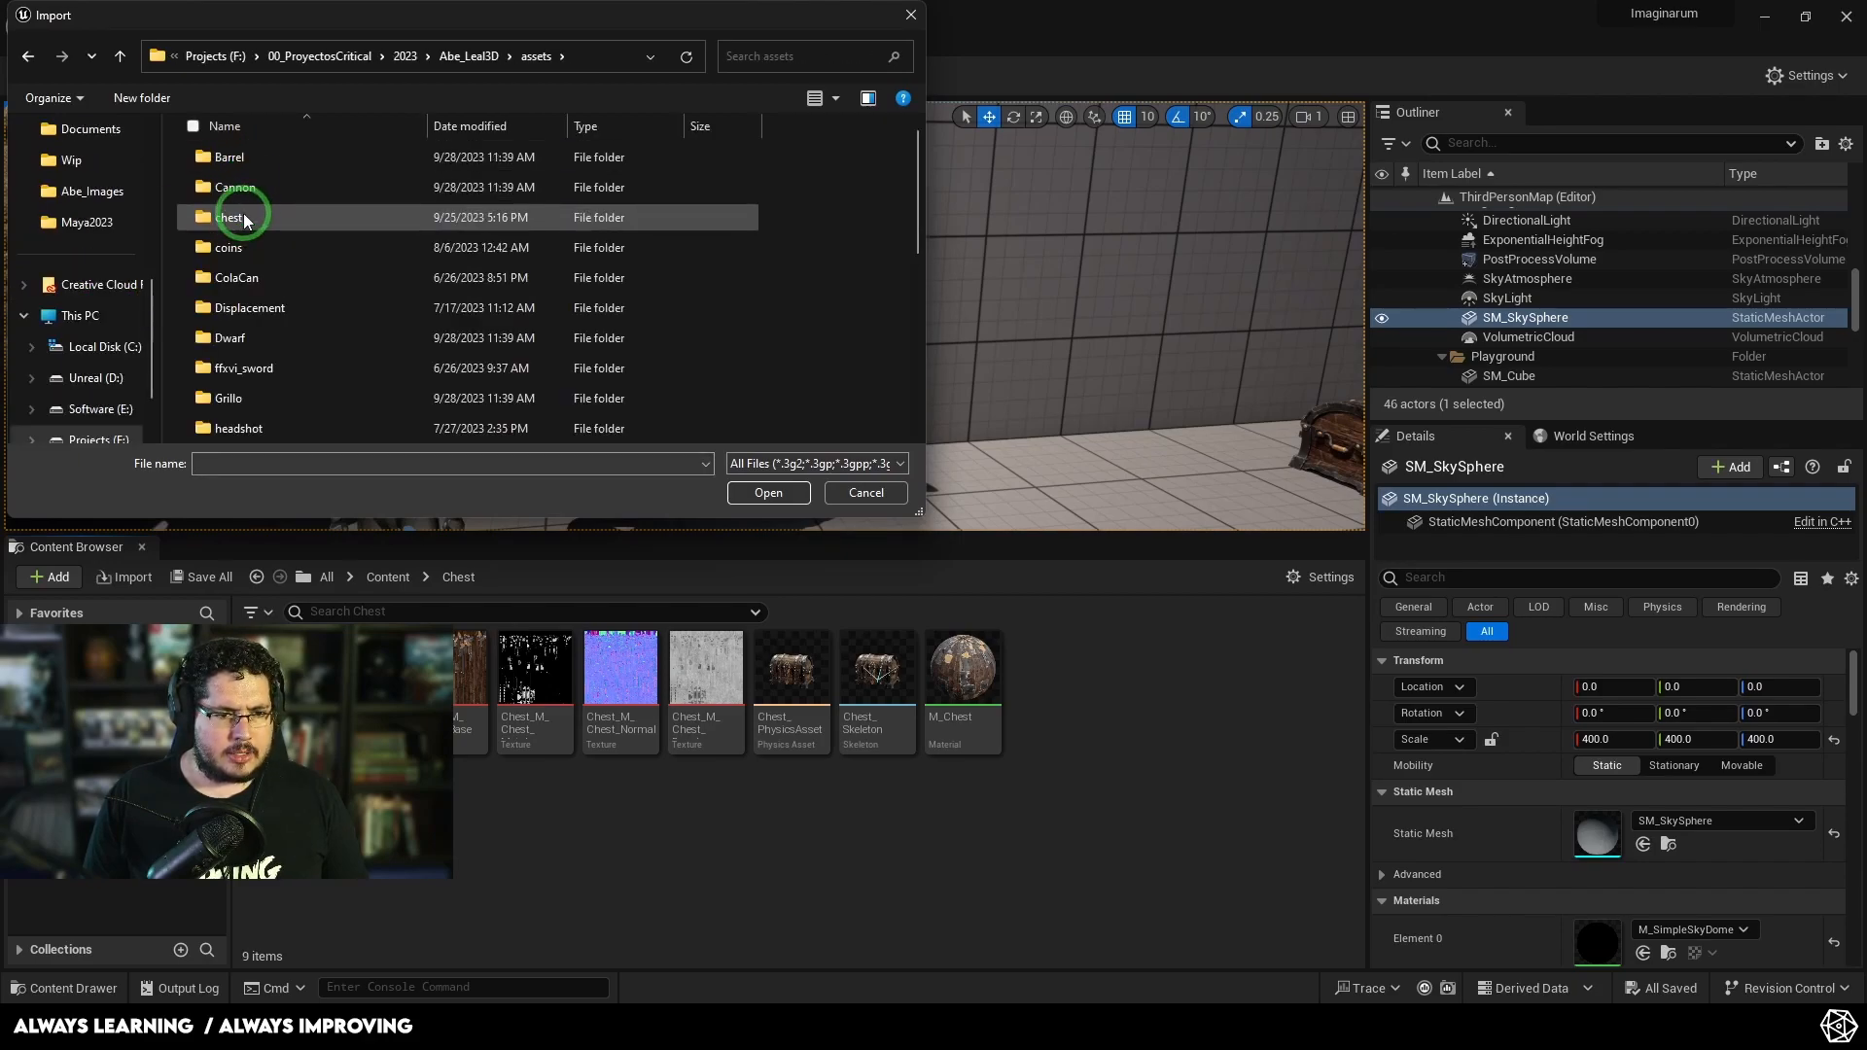
double_click(254, 174)
double_click(257, 172)
left_click(258, 195)
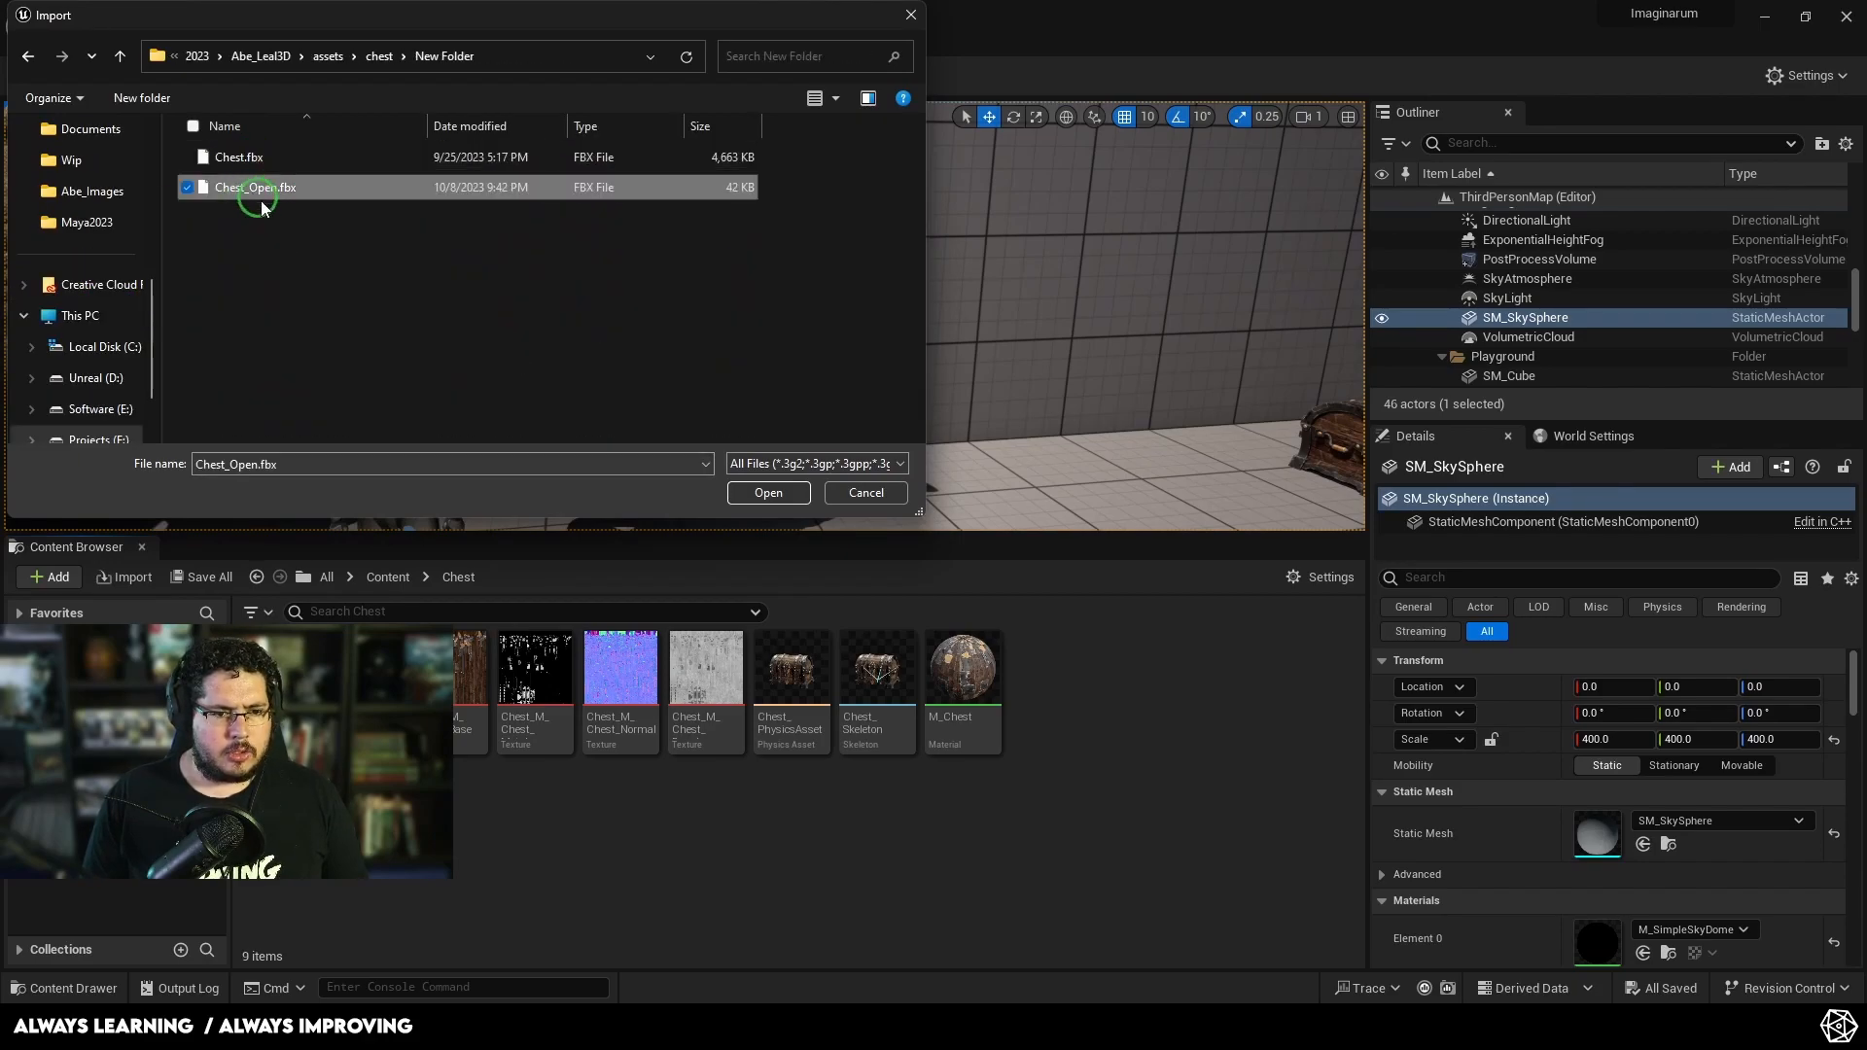
left_click(760, 495)
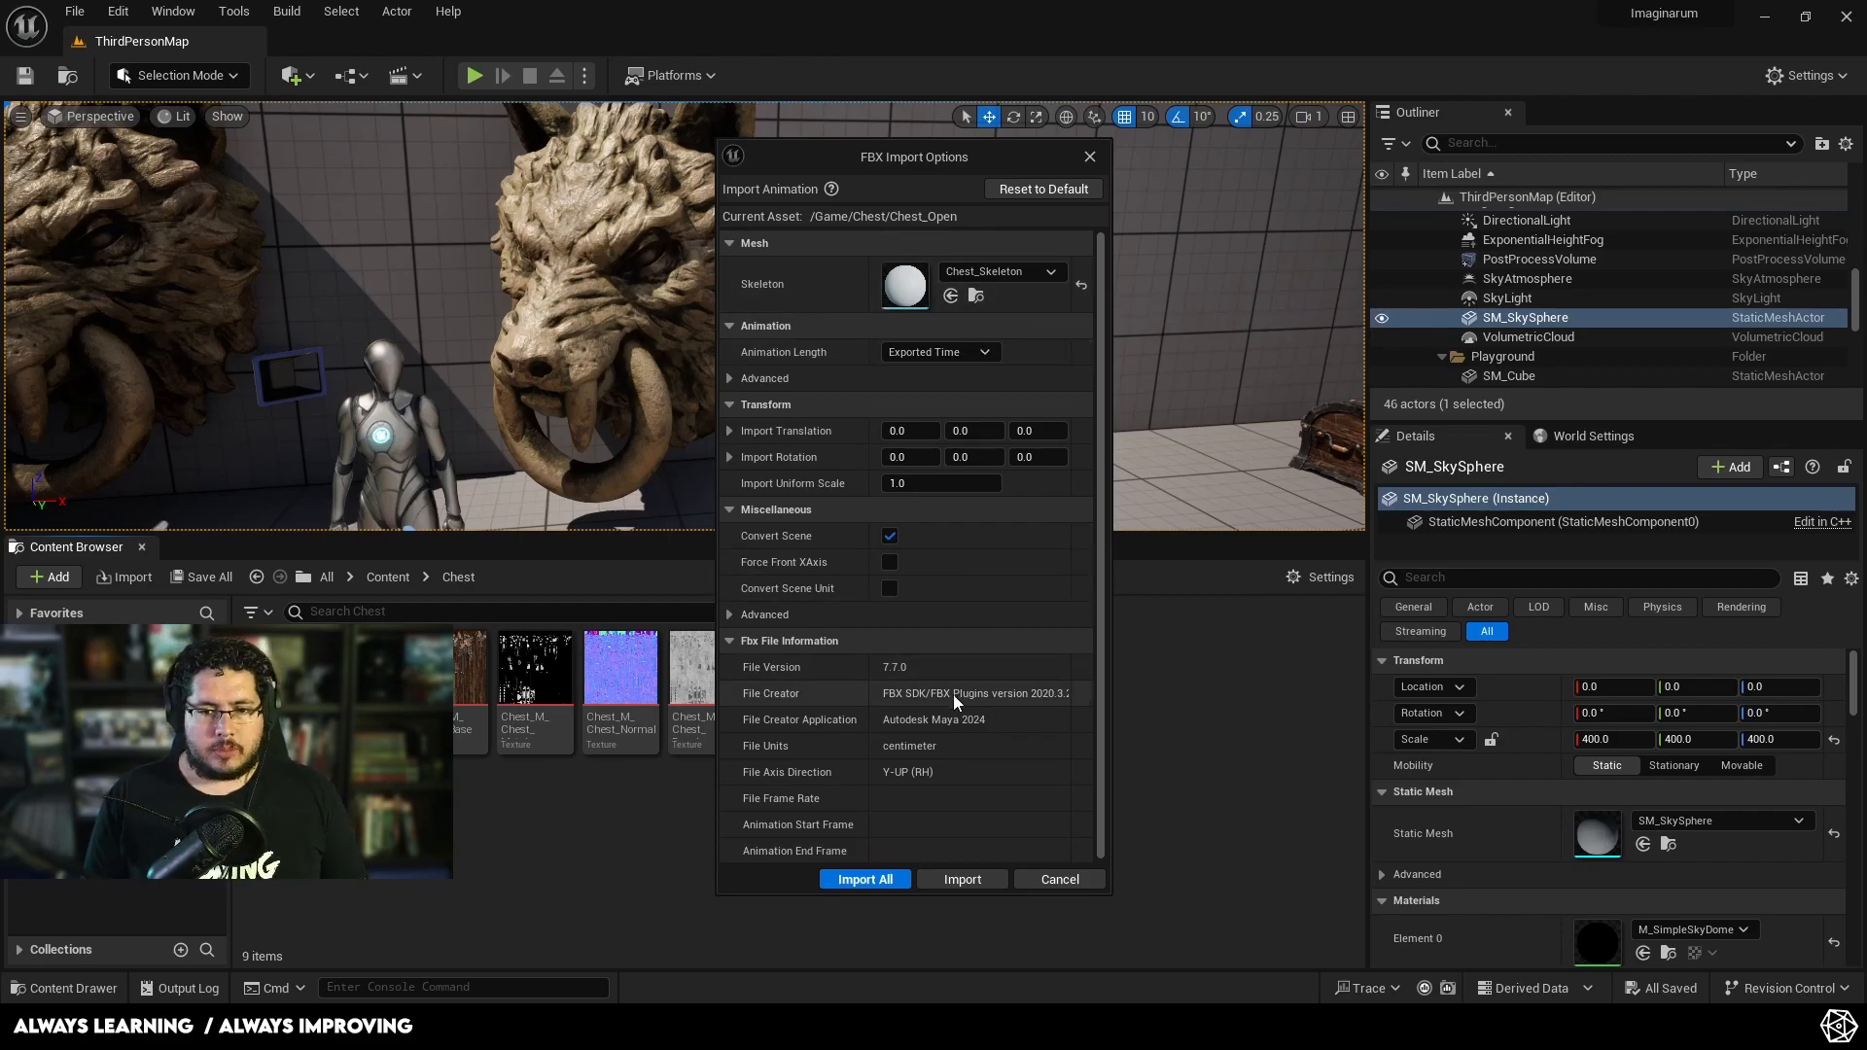
left_click(960, 879)
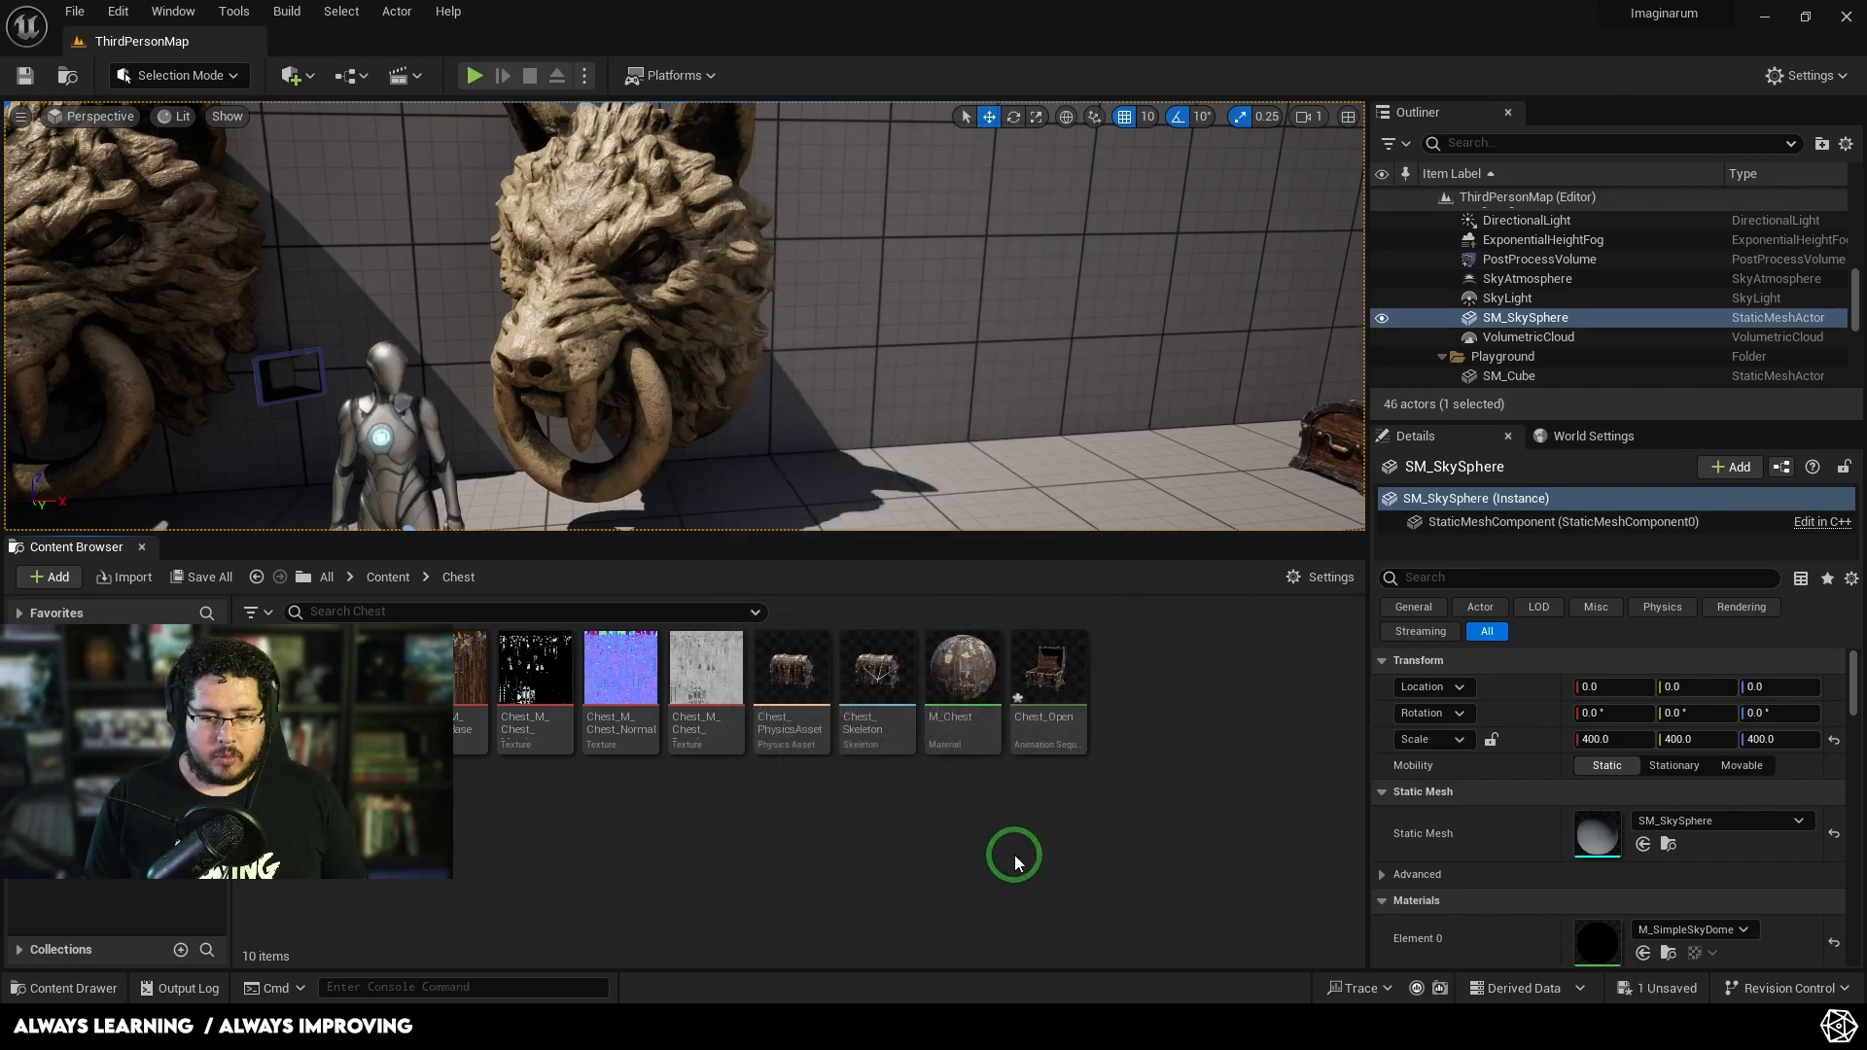
Step: Open the Chest_Open animation sequence, examine its playback from several angles, and close its editor
double_click(1055, 667)
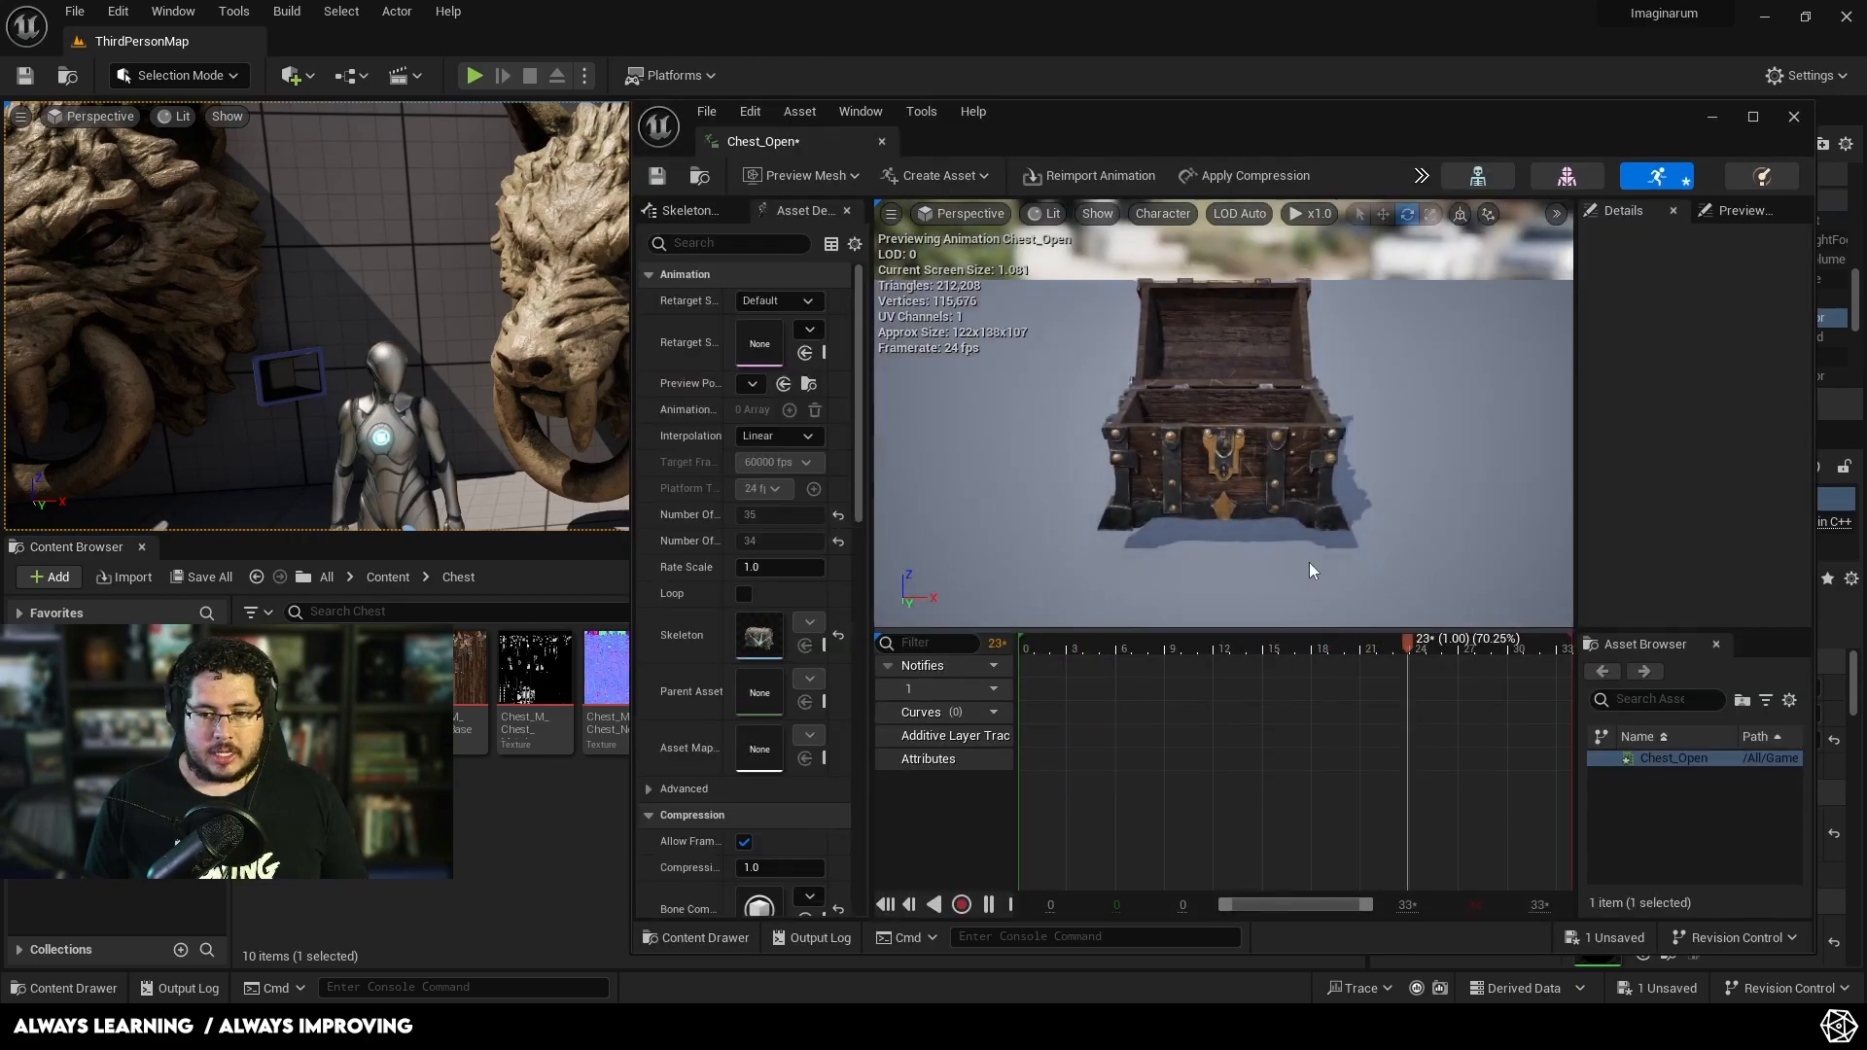
key("a")
right_click_drag(1280, 480, 1341, 481)
key("s")
key("w")
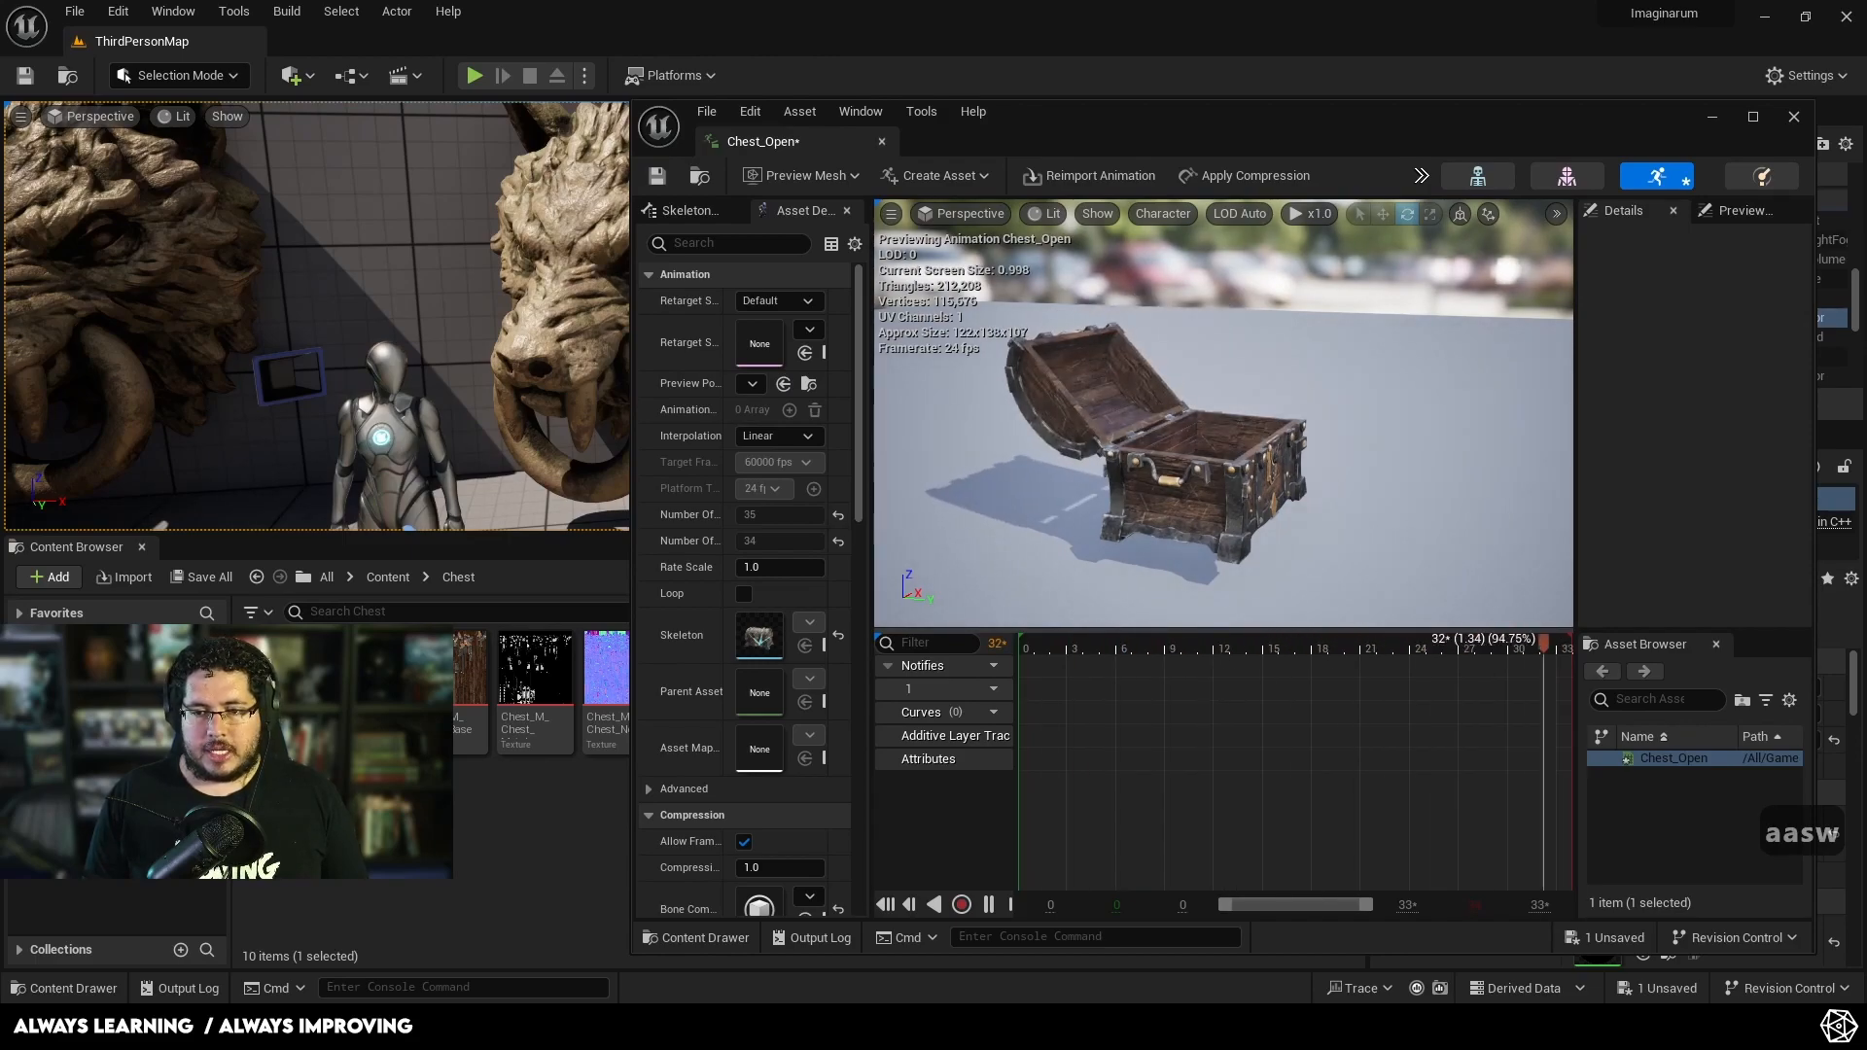
key("d")
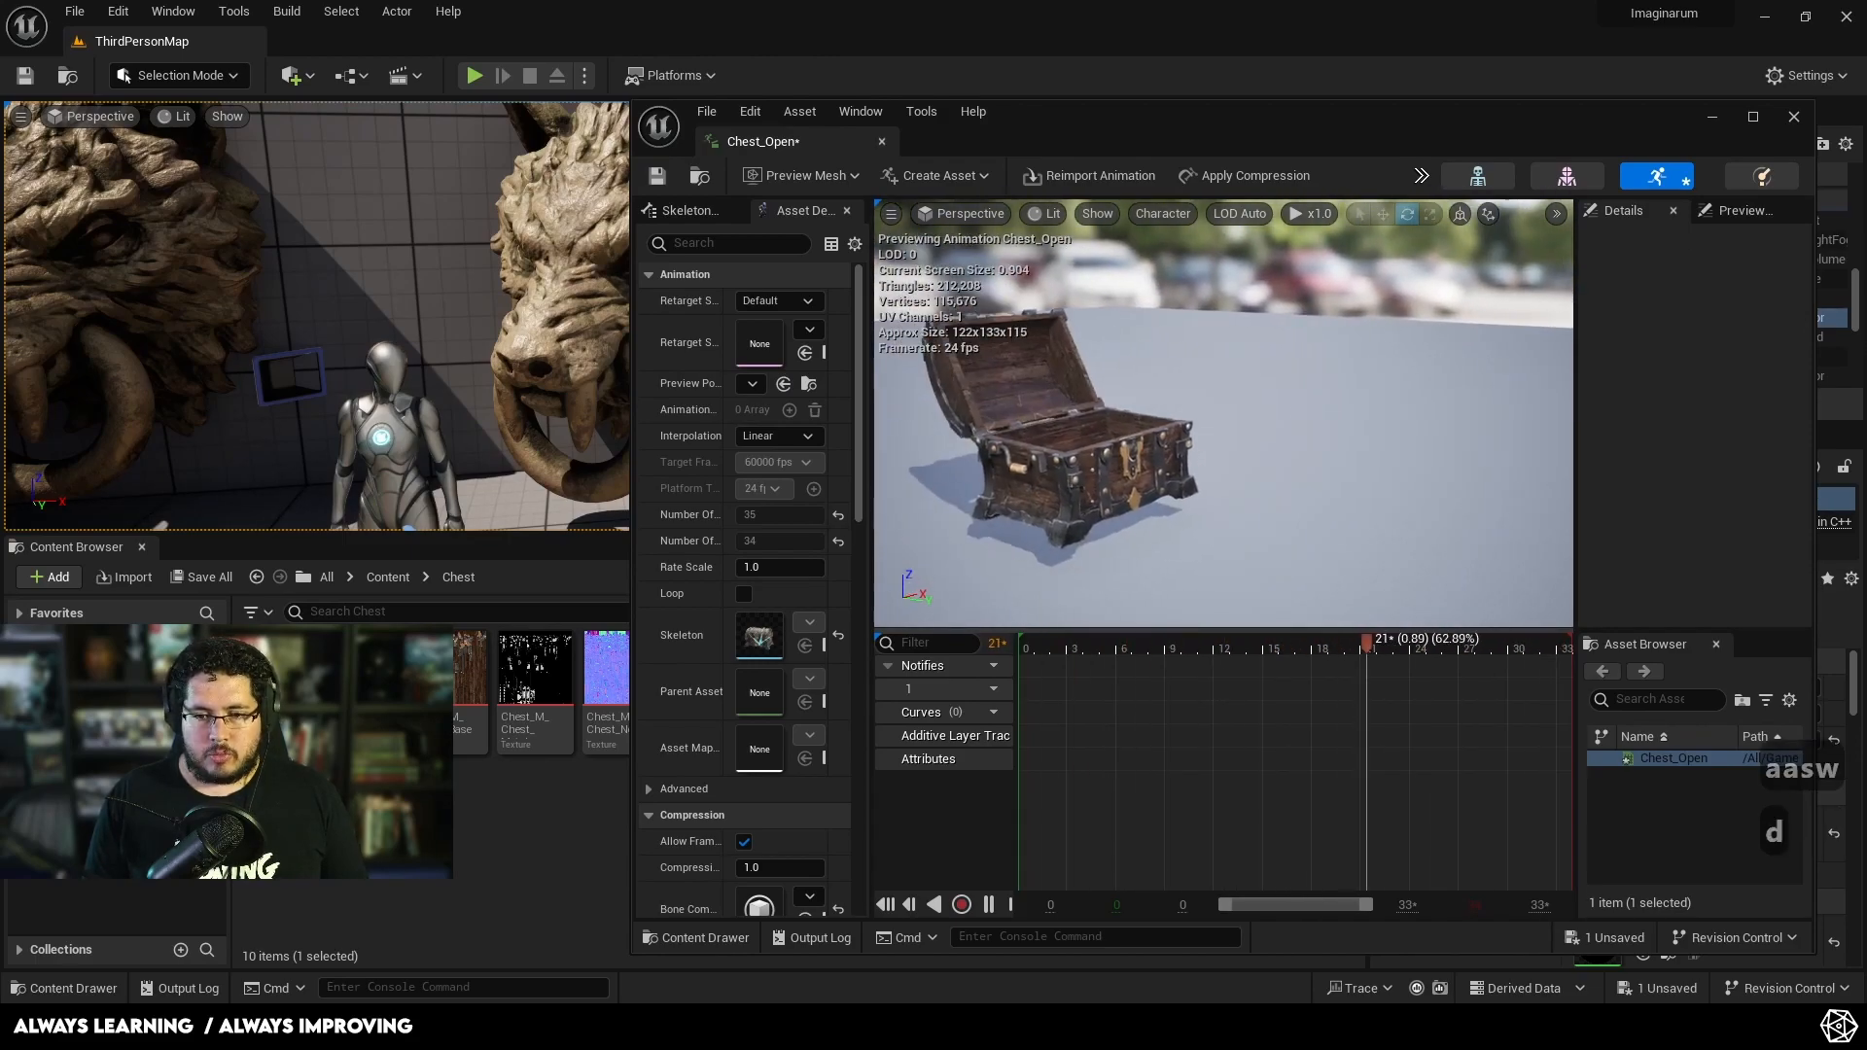
left_click(1794, 116)
Step: Delete the Chest_CtrlRig chest actor standing on the floor beside the werewolf heads
key("s")
right_click_drag(859, 443, 948, 449)
key("d")
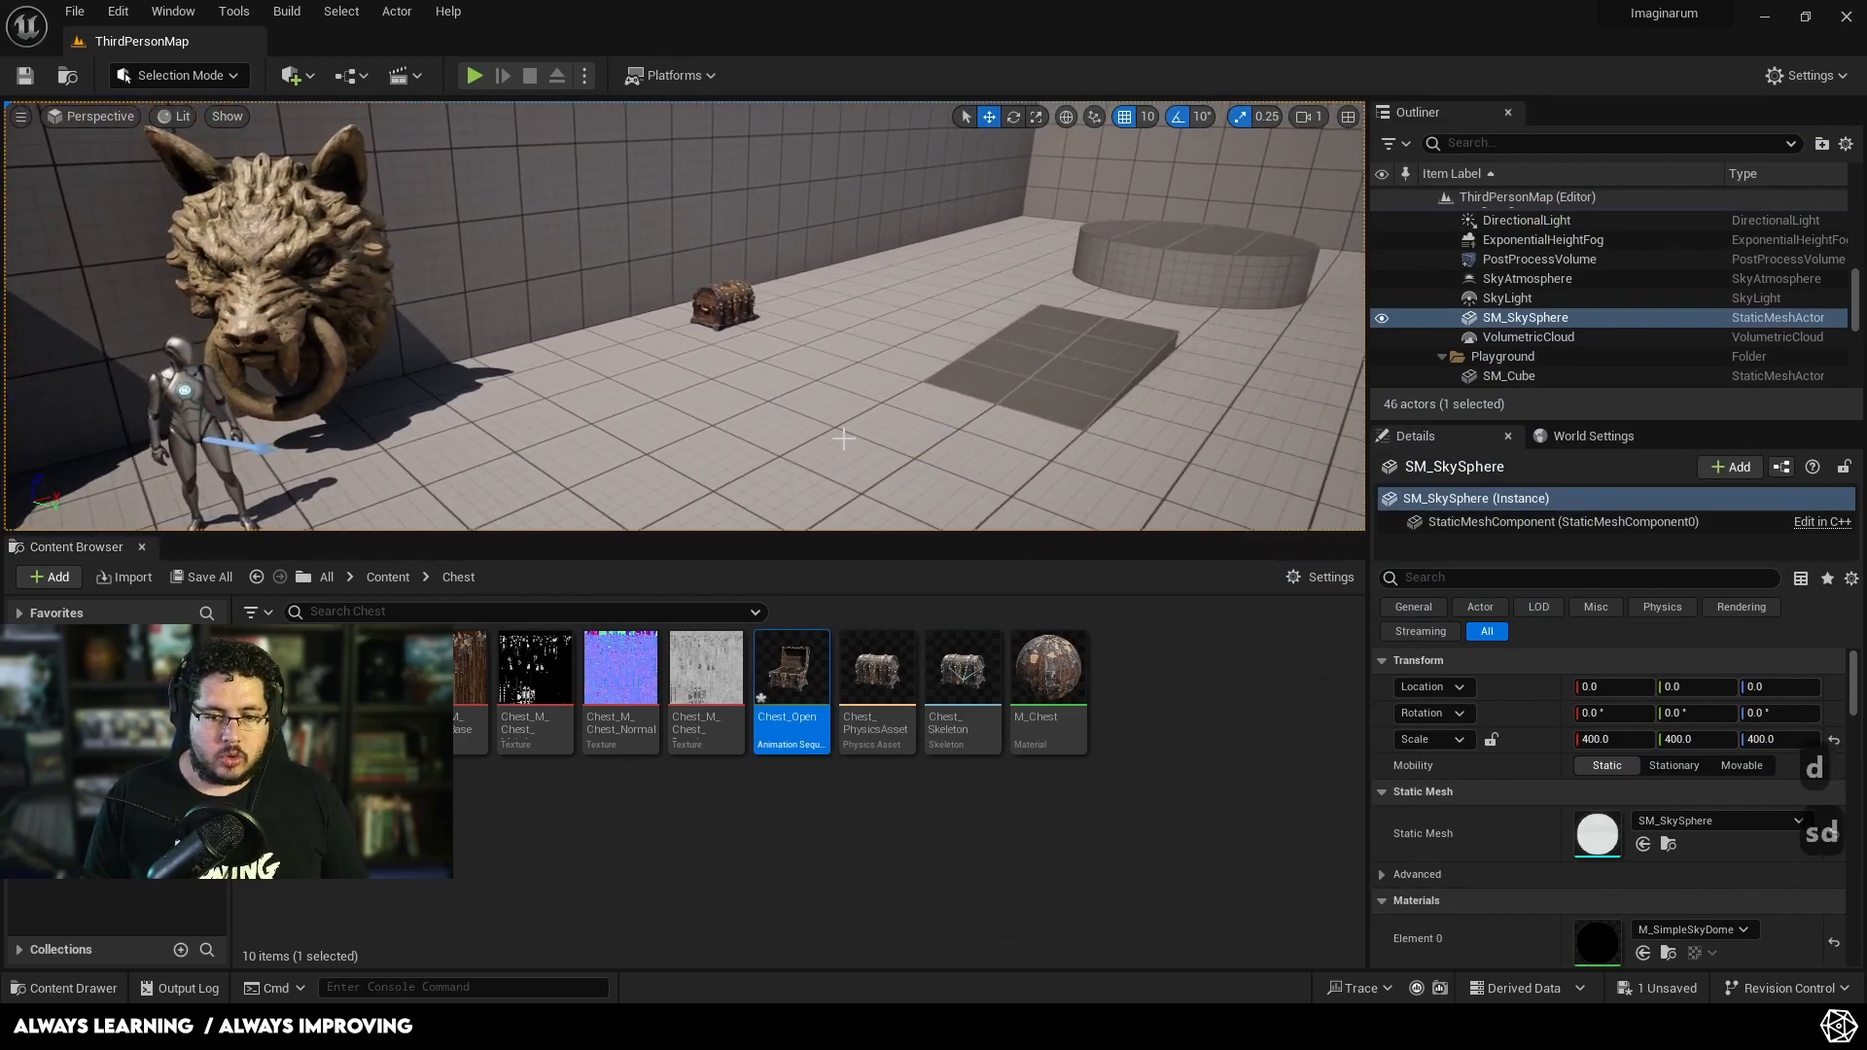
left_click(930, 829)
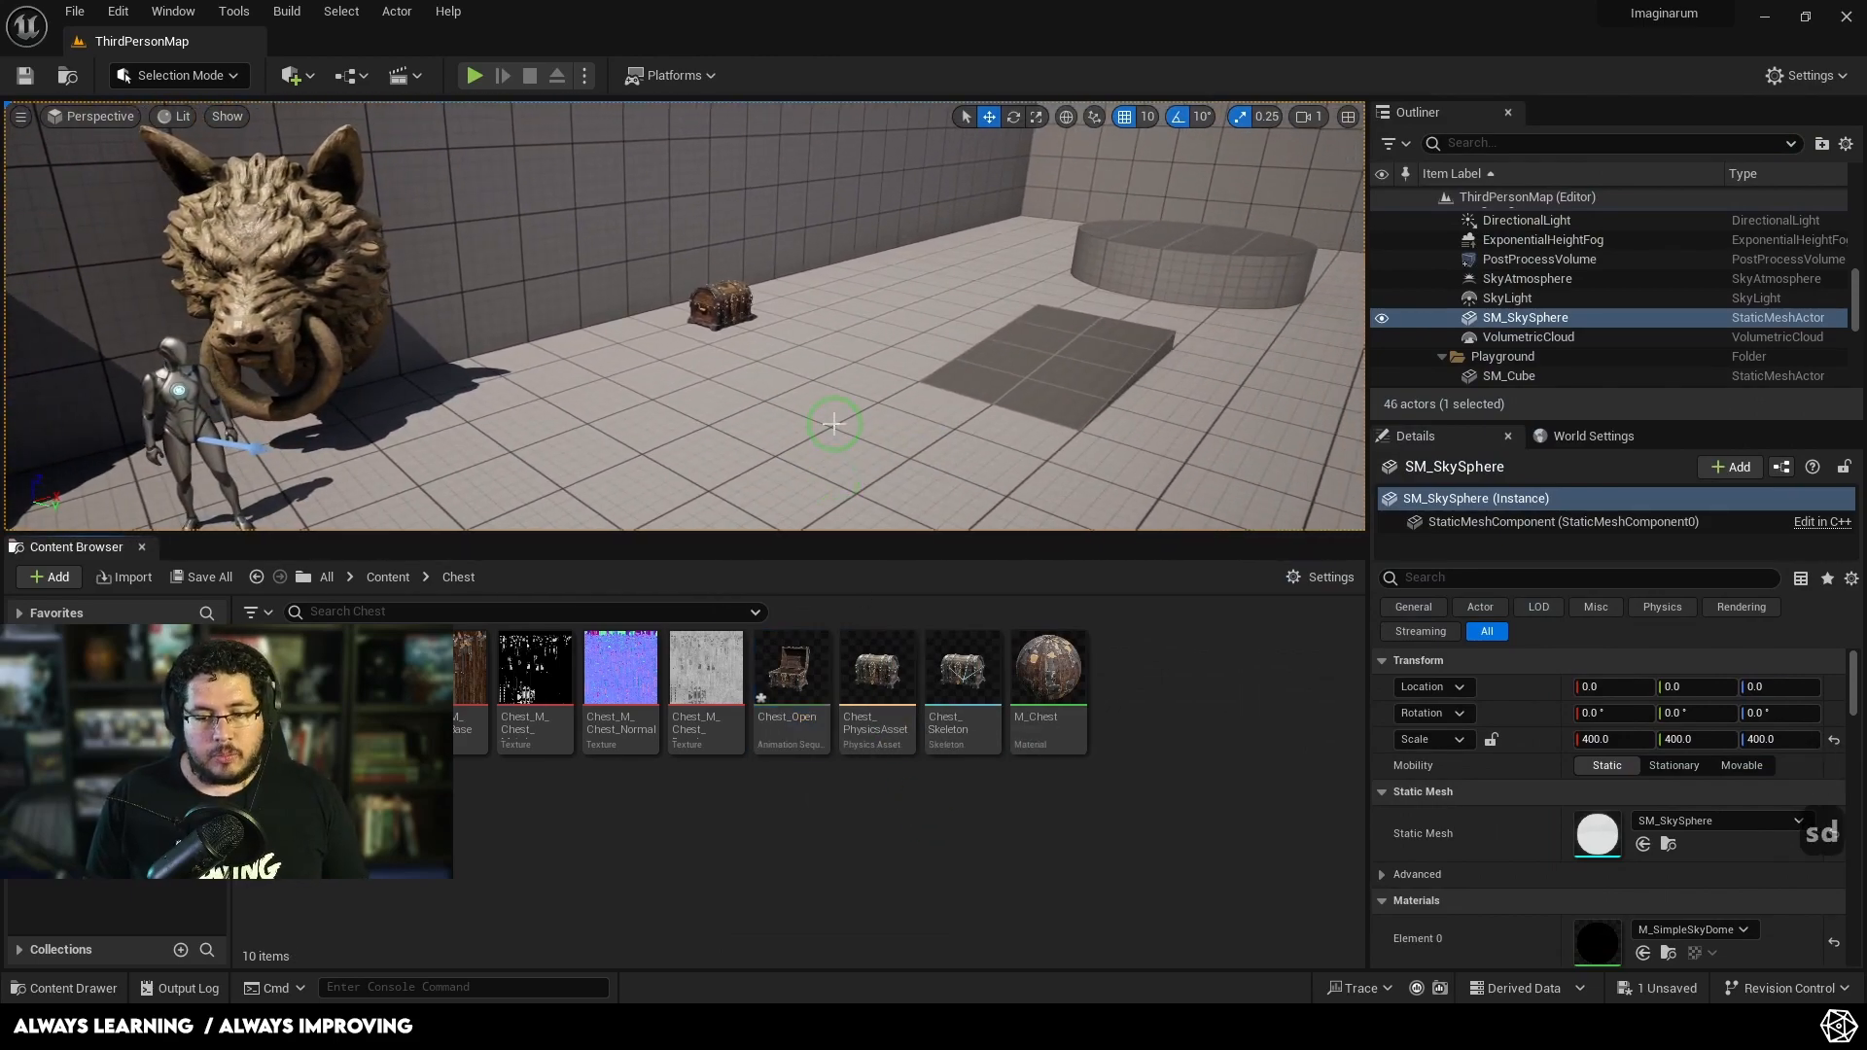
left_click(731, 307)
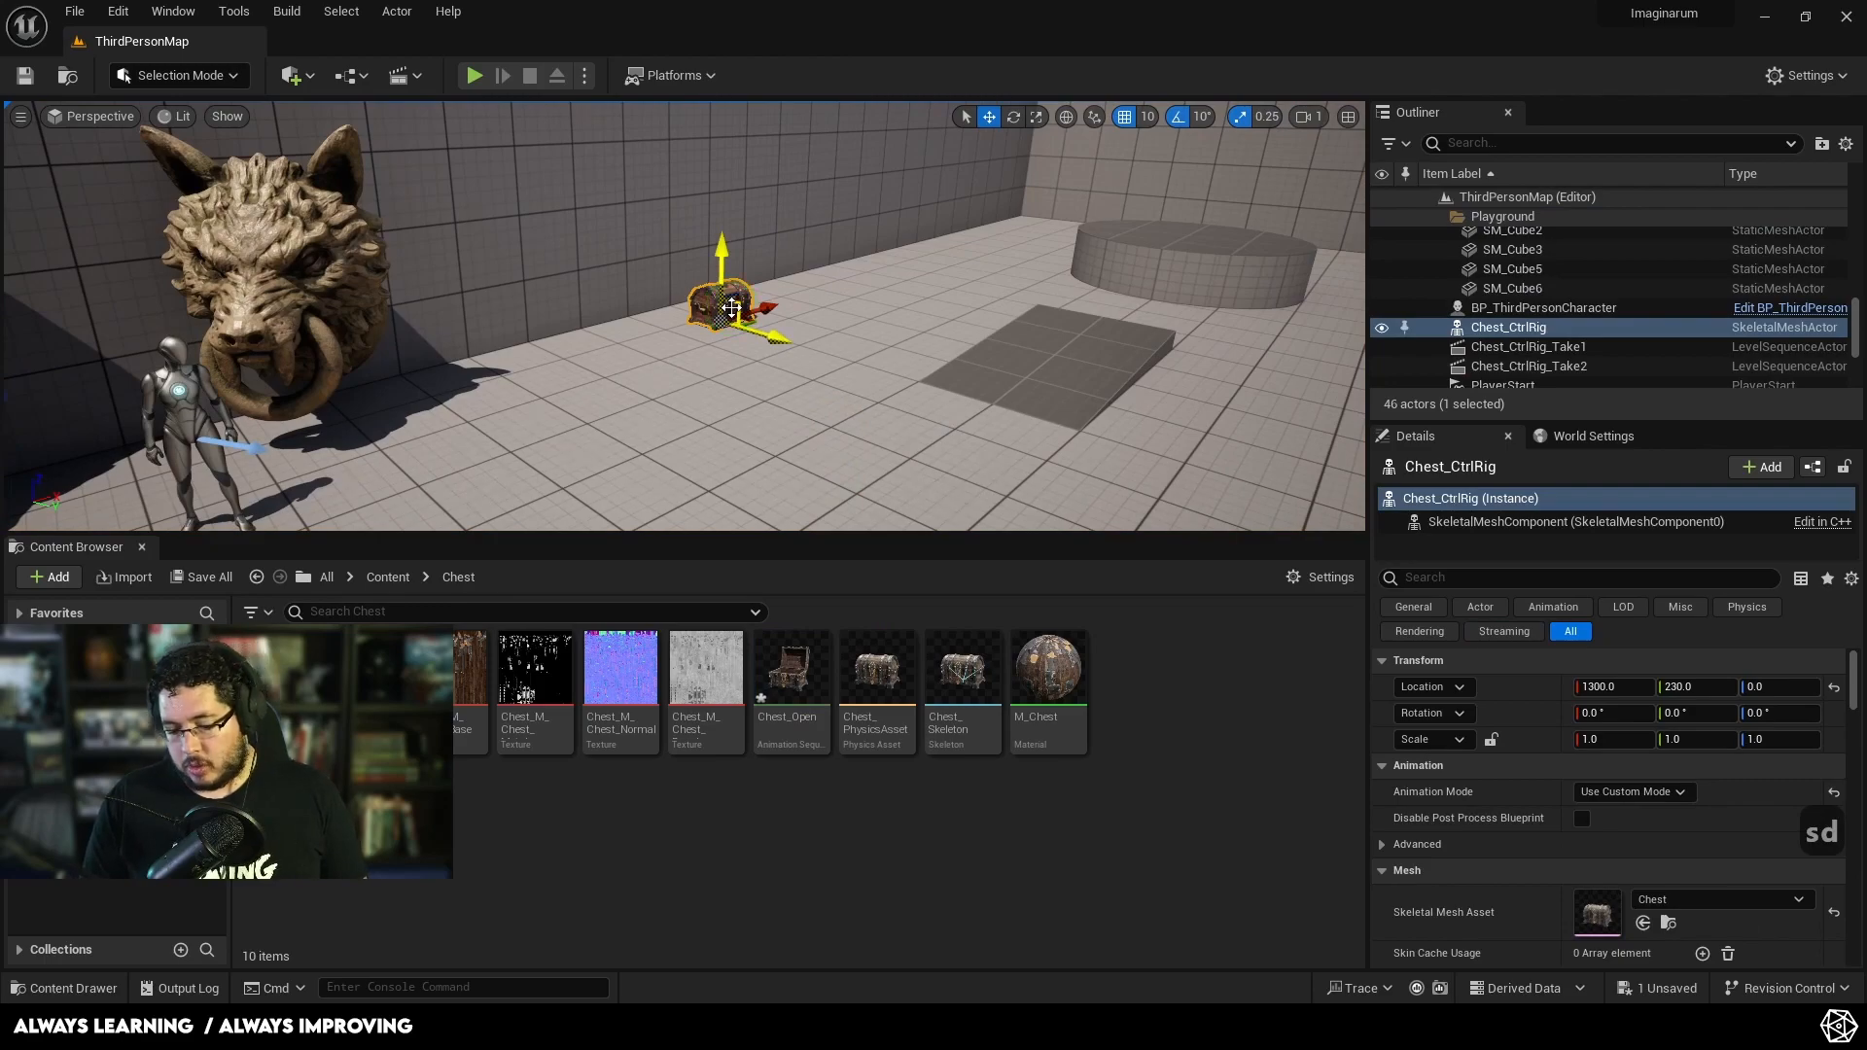
key("Delete")
left_click(1017, 563)
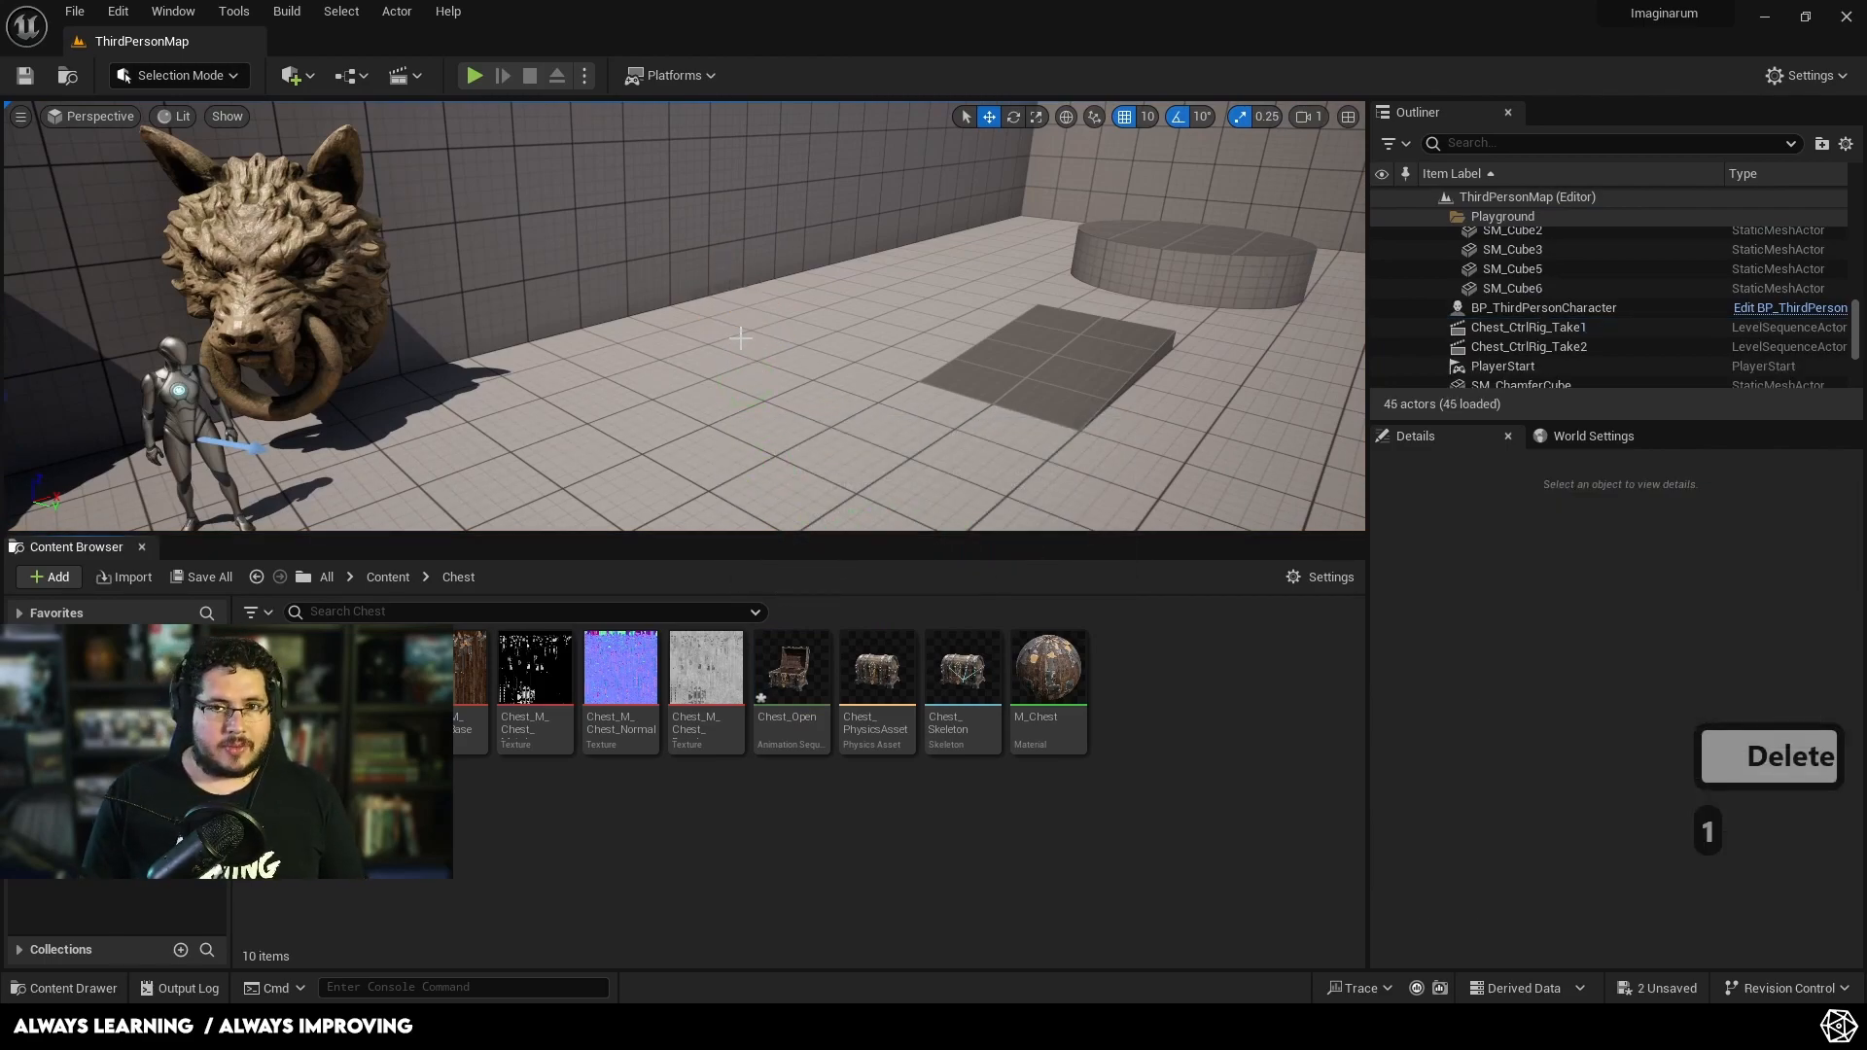
Step: Create a Blueprint Class with Actor as its parent in the Chest content folder and name it Bp_Chest
right_click_drag(792, 393, 739, 504)
key("s")
key("q")
key("w")
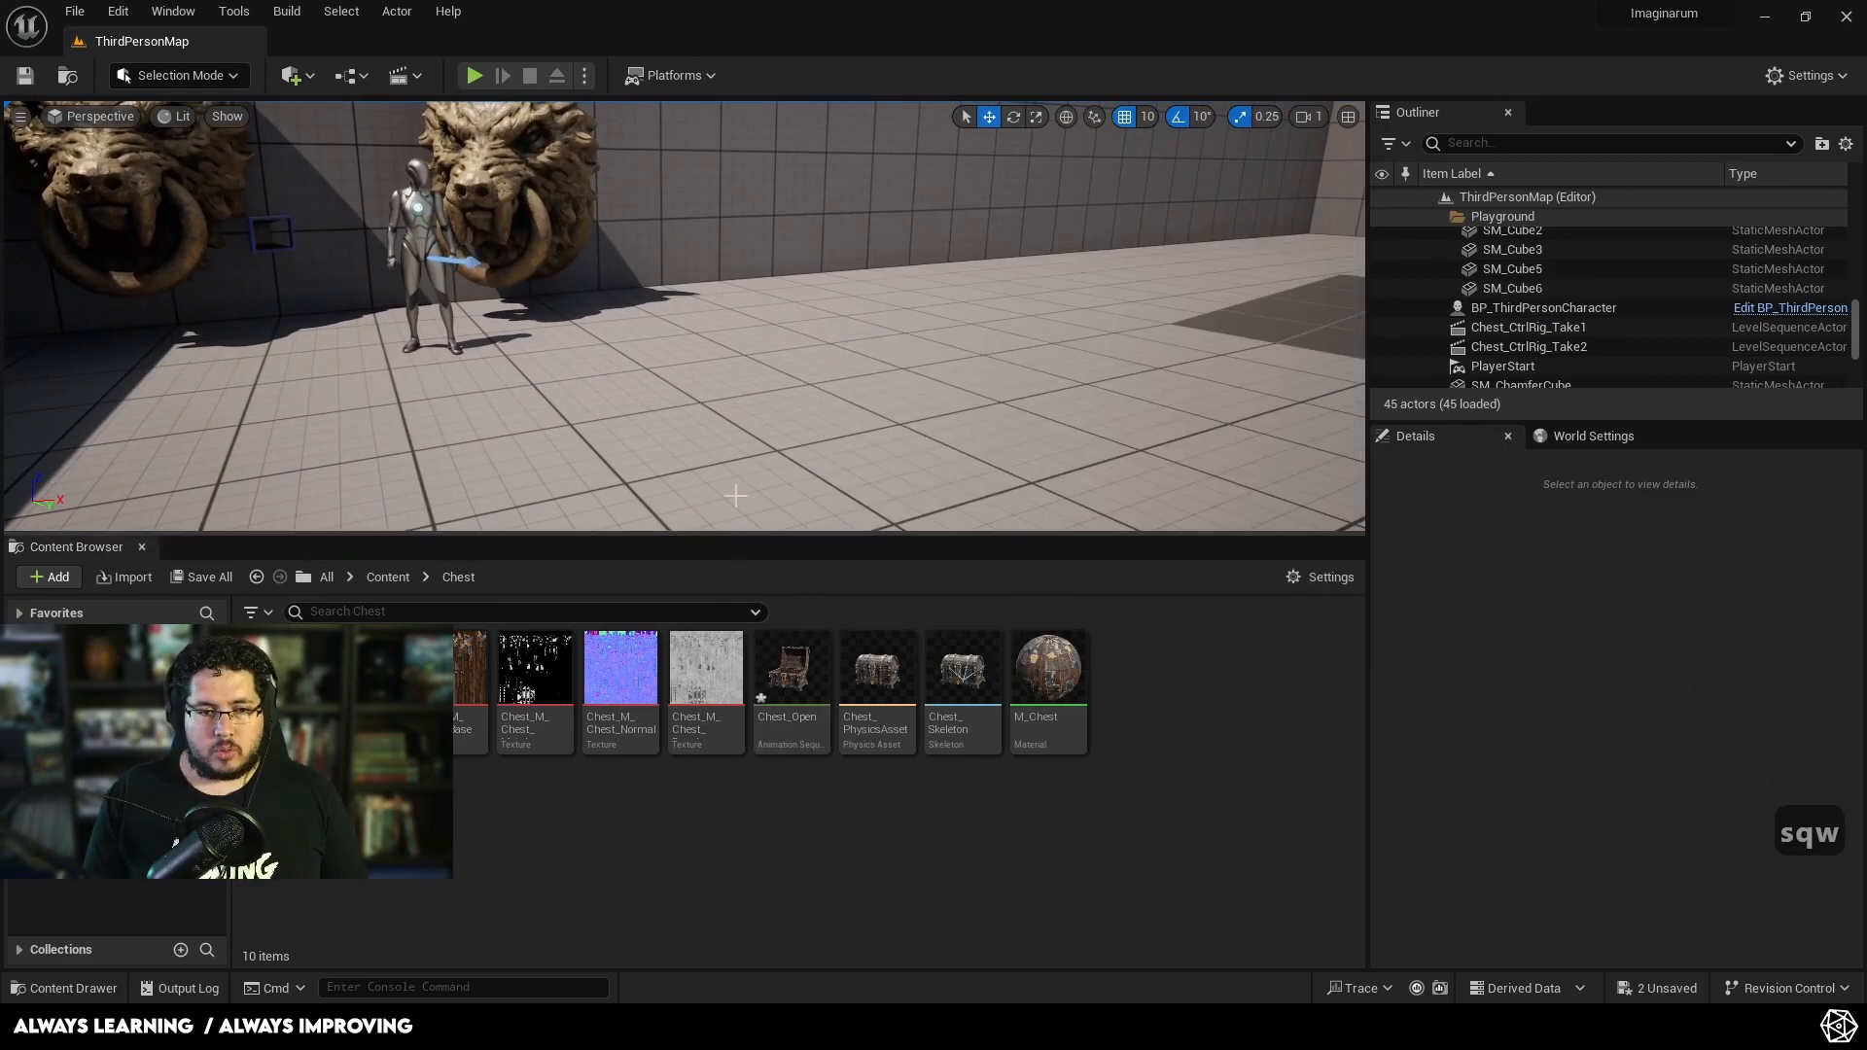
right_click(768, 828)
left_click(869, 265)
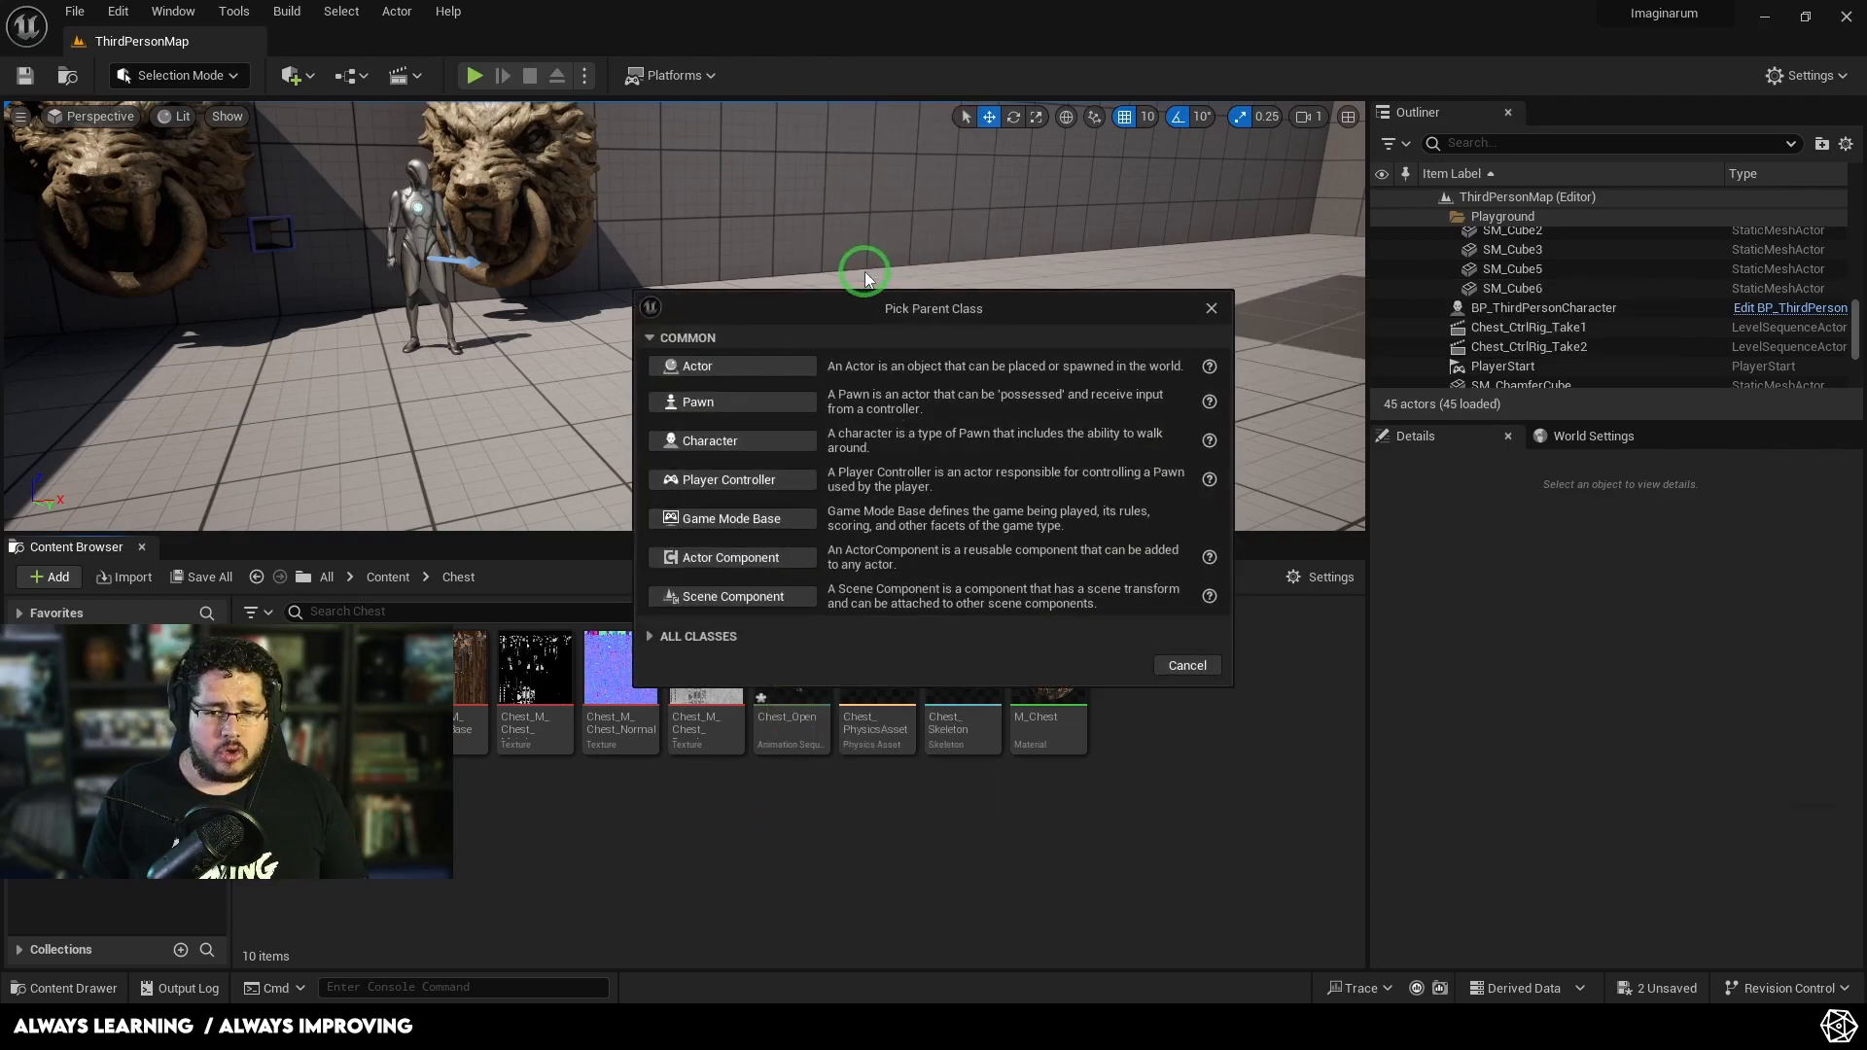
left_click(741, 360)
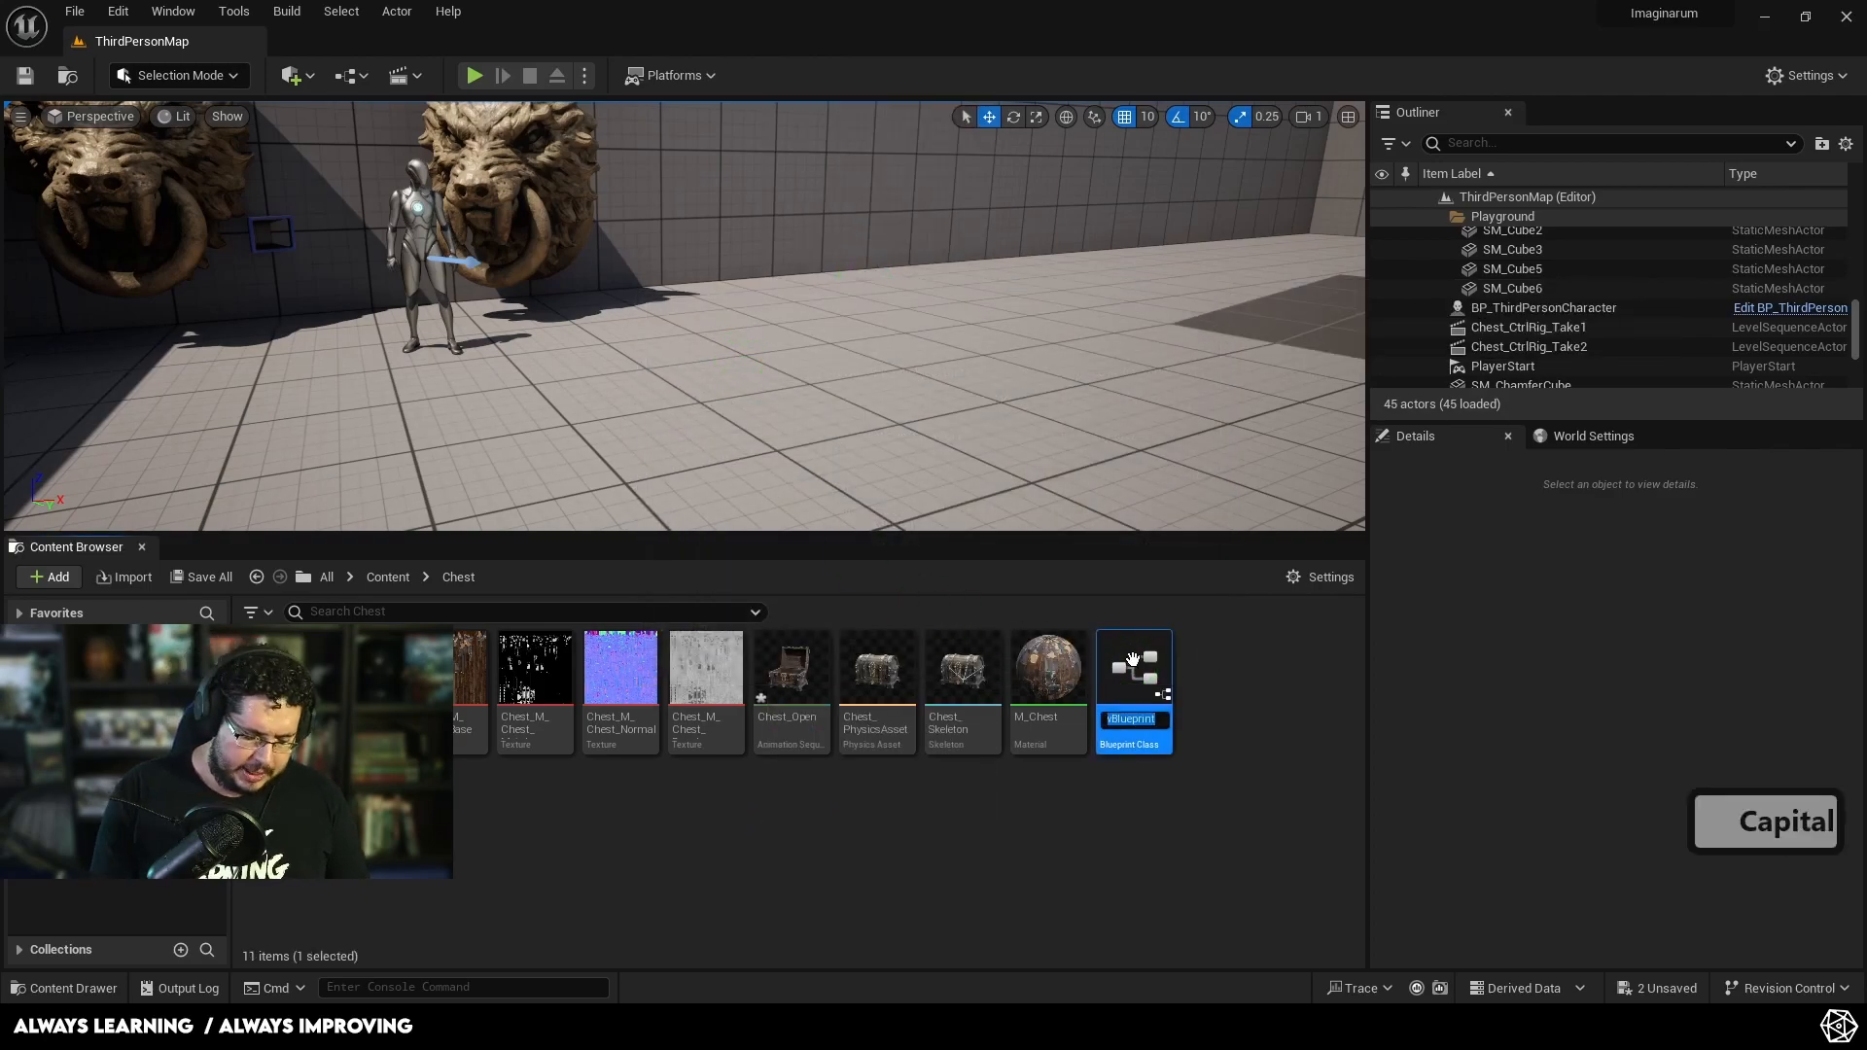
type("Bp?C")
key("BackSpace")
key("BackSpace")
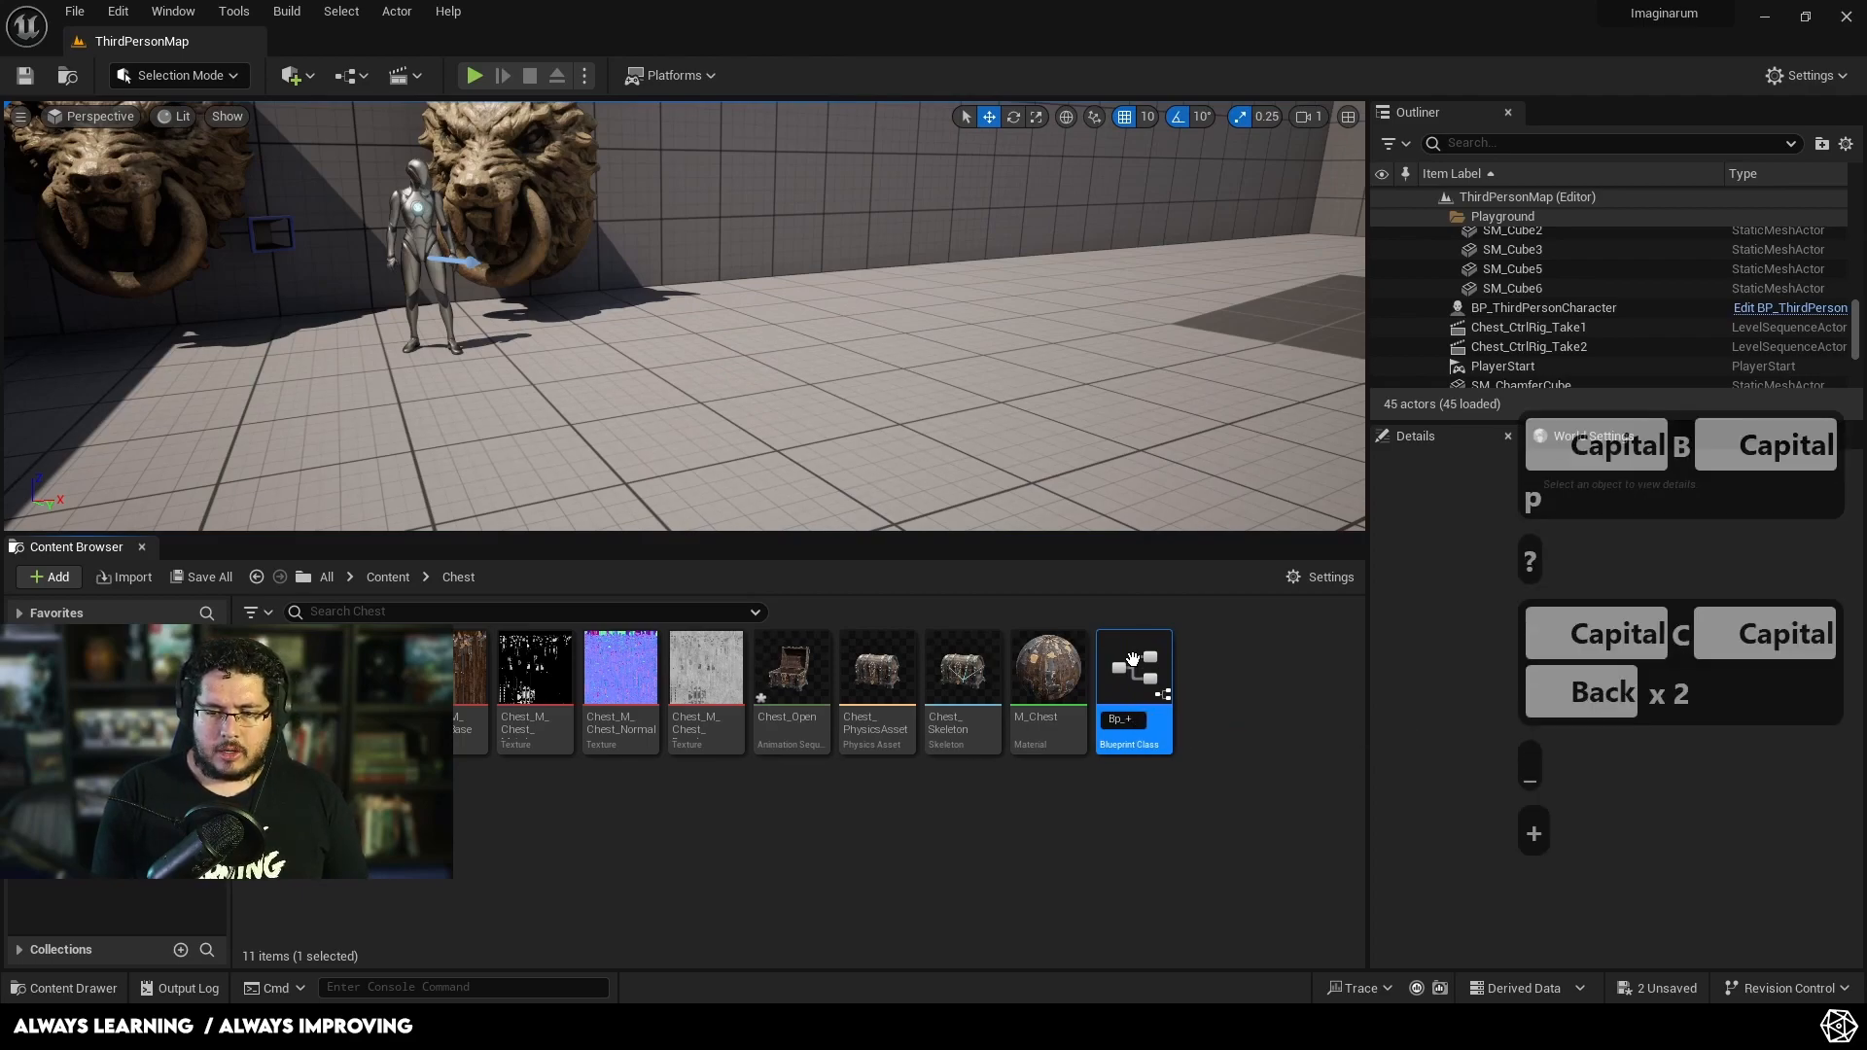
type("_Chest")
key("Return")
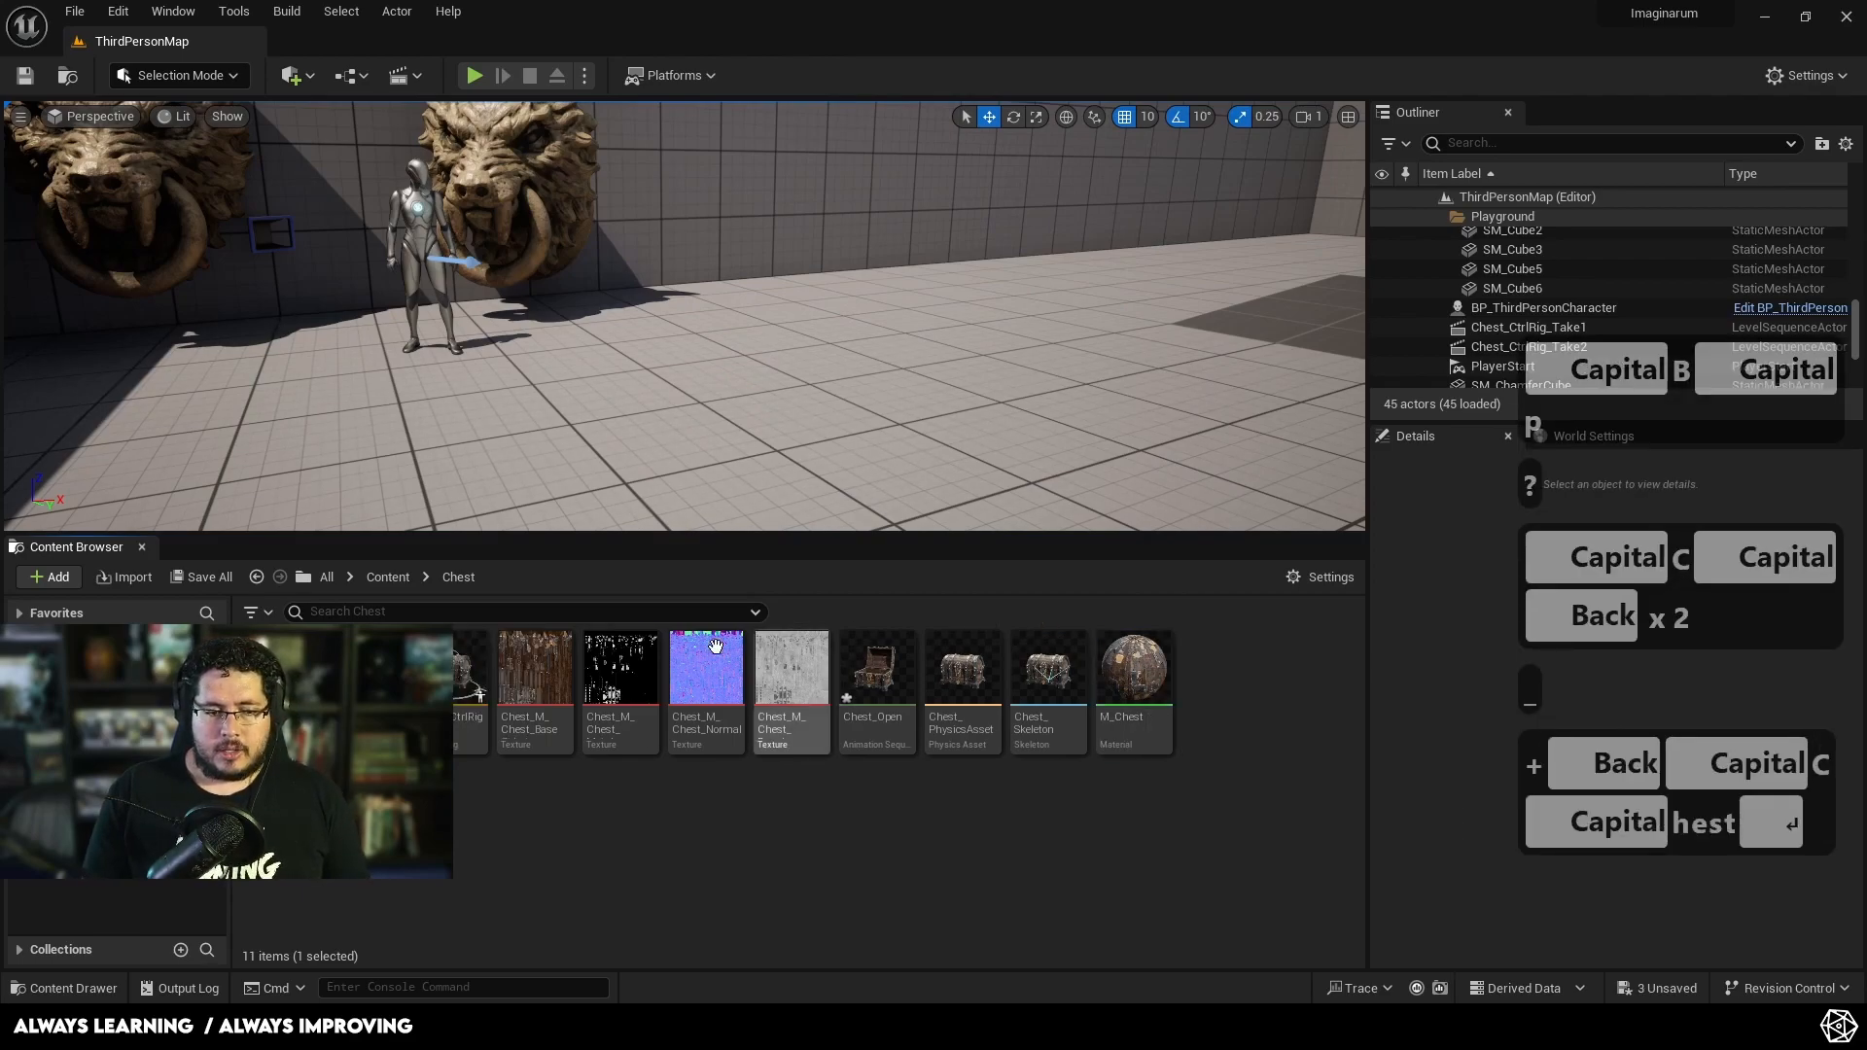
Step: Open Bp_Chest maximized, add a Skeletal Mesh component, and assign the Chest mesh as its Skeletal Mesh Asset
double_click(300, 671)
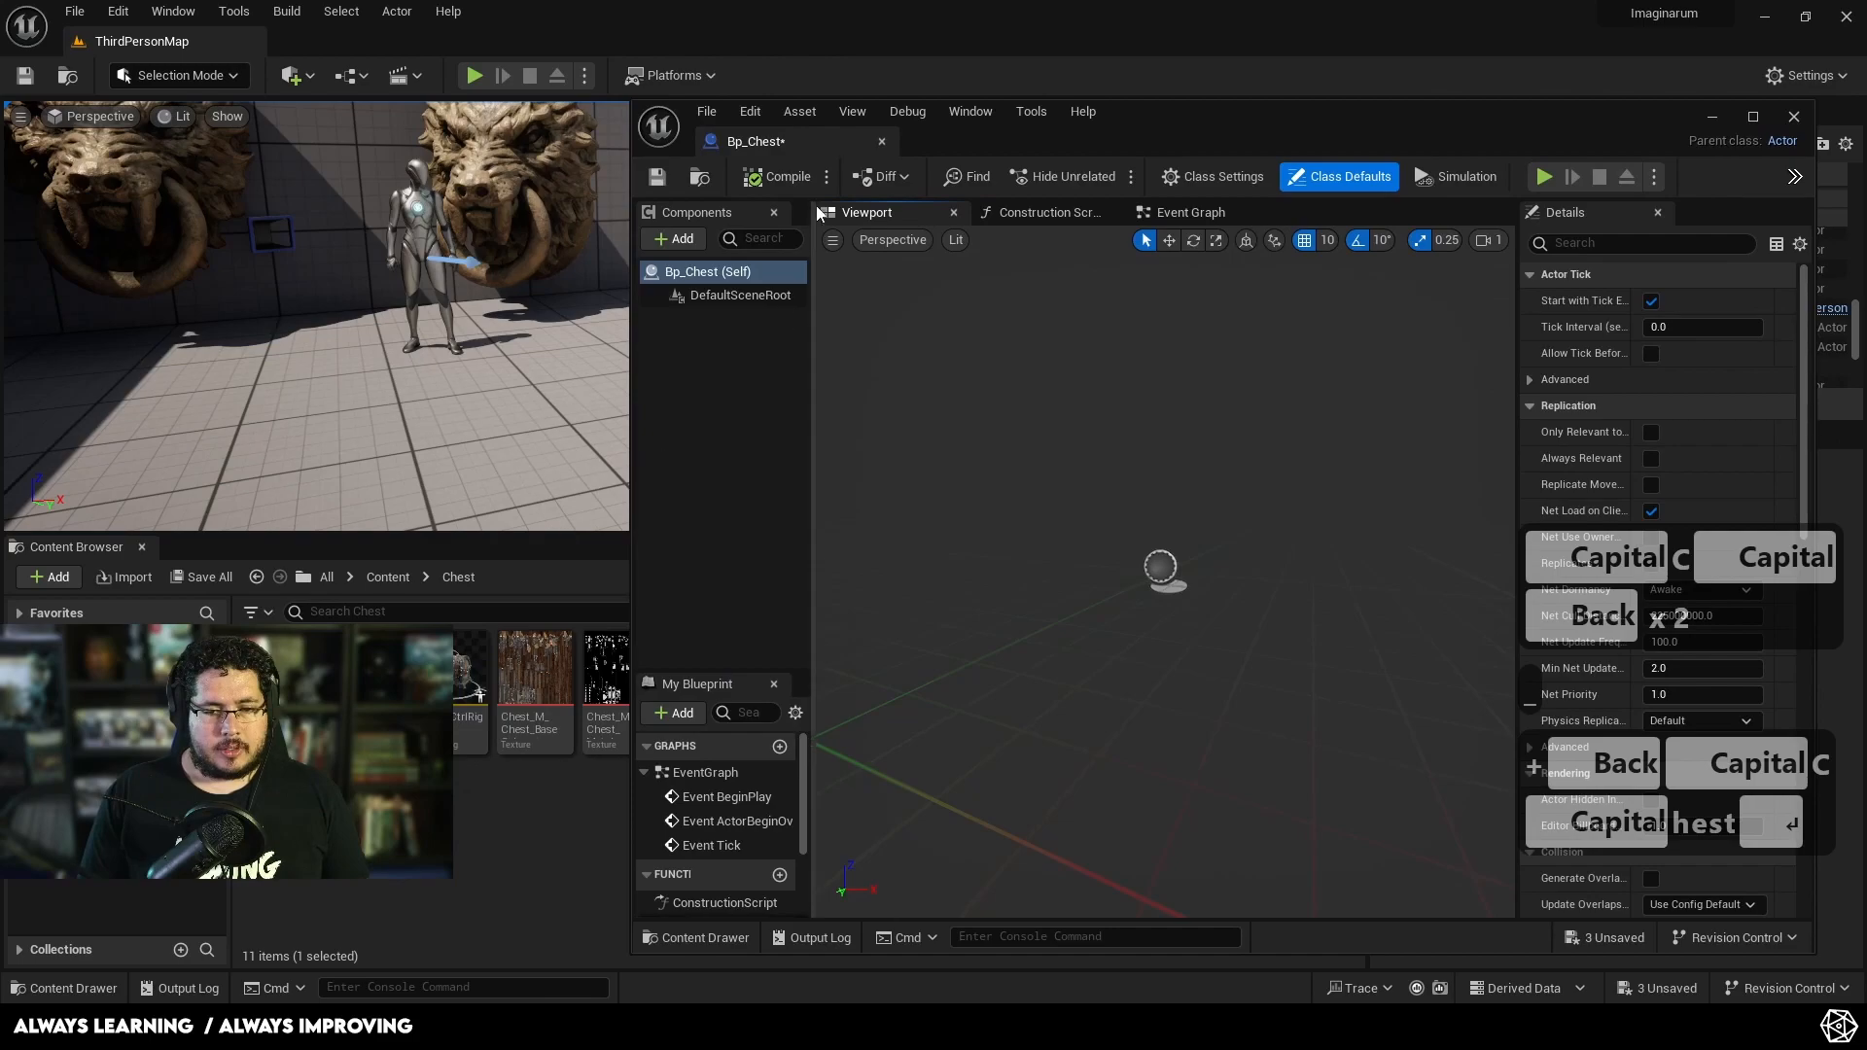
double_click(1110, 112)
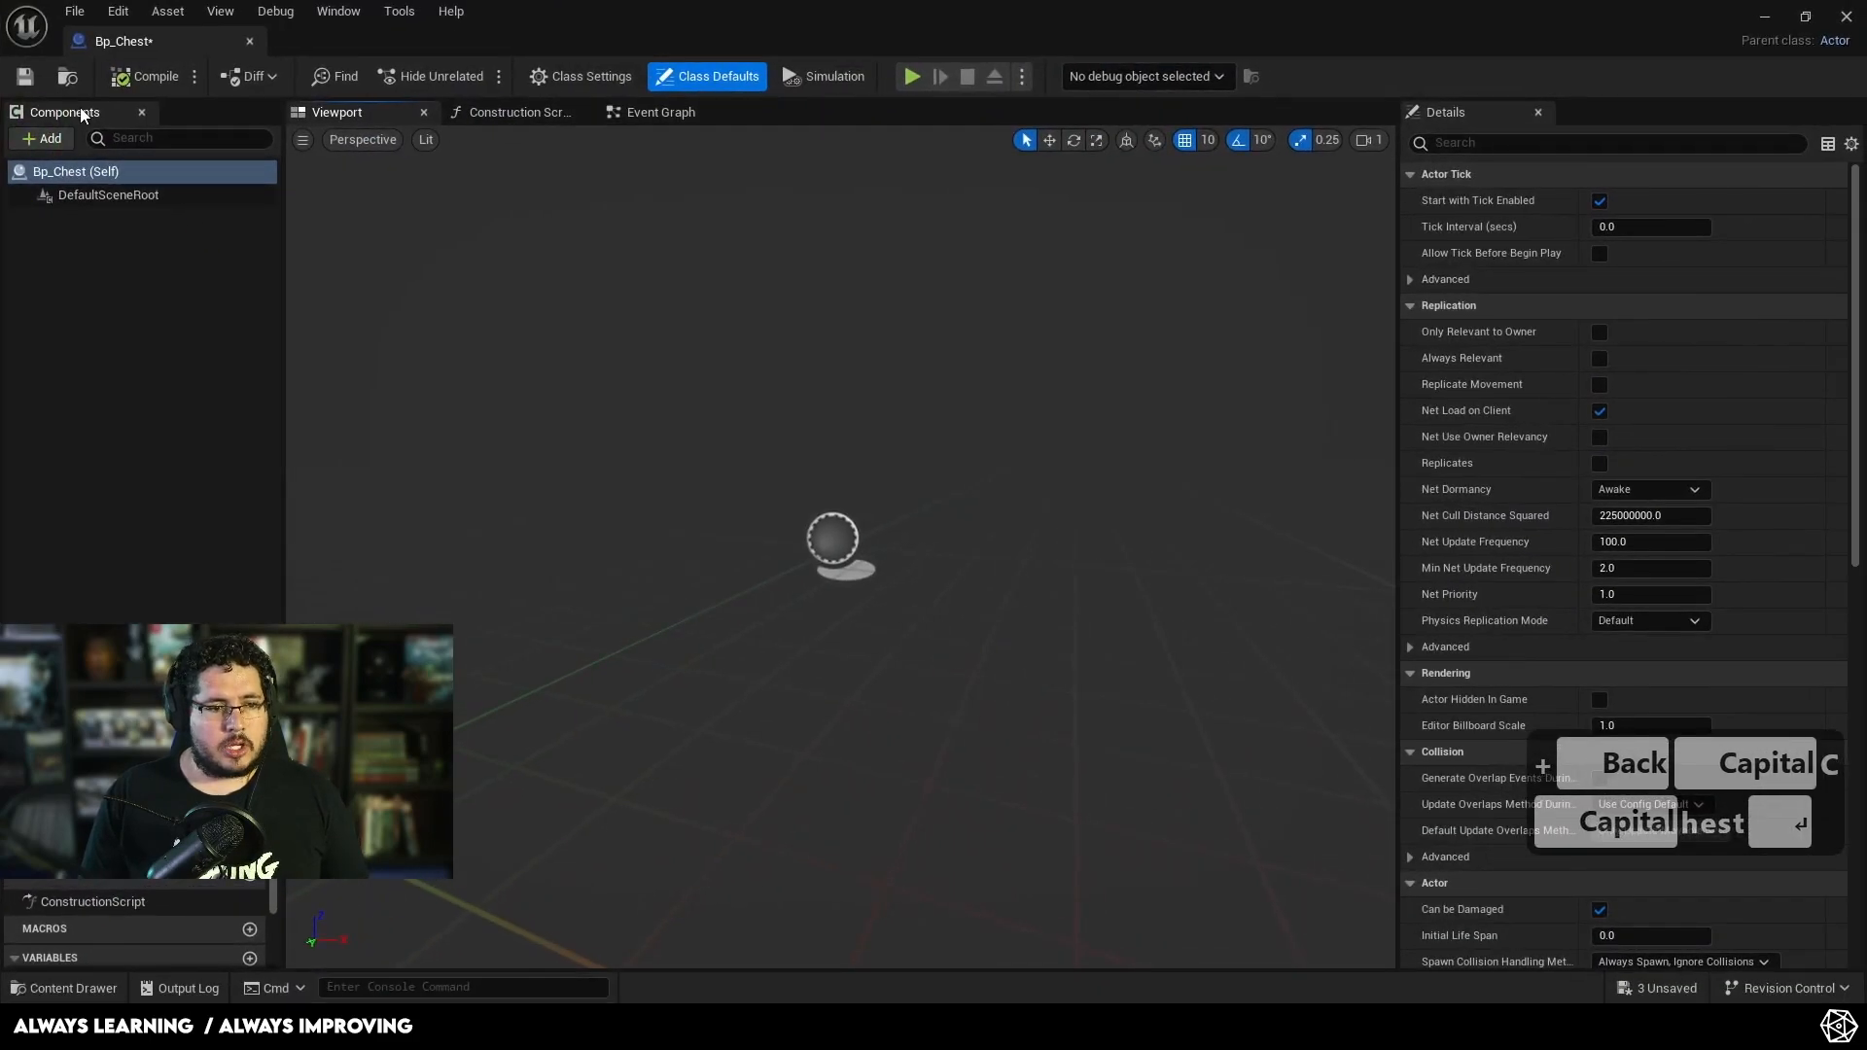
left_click(49, 140)
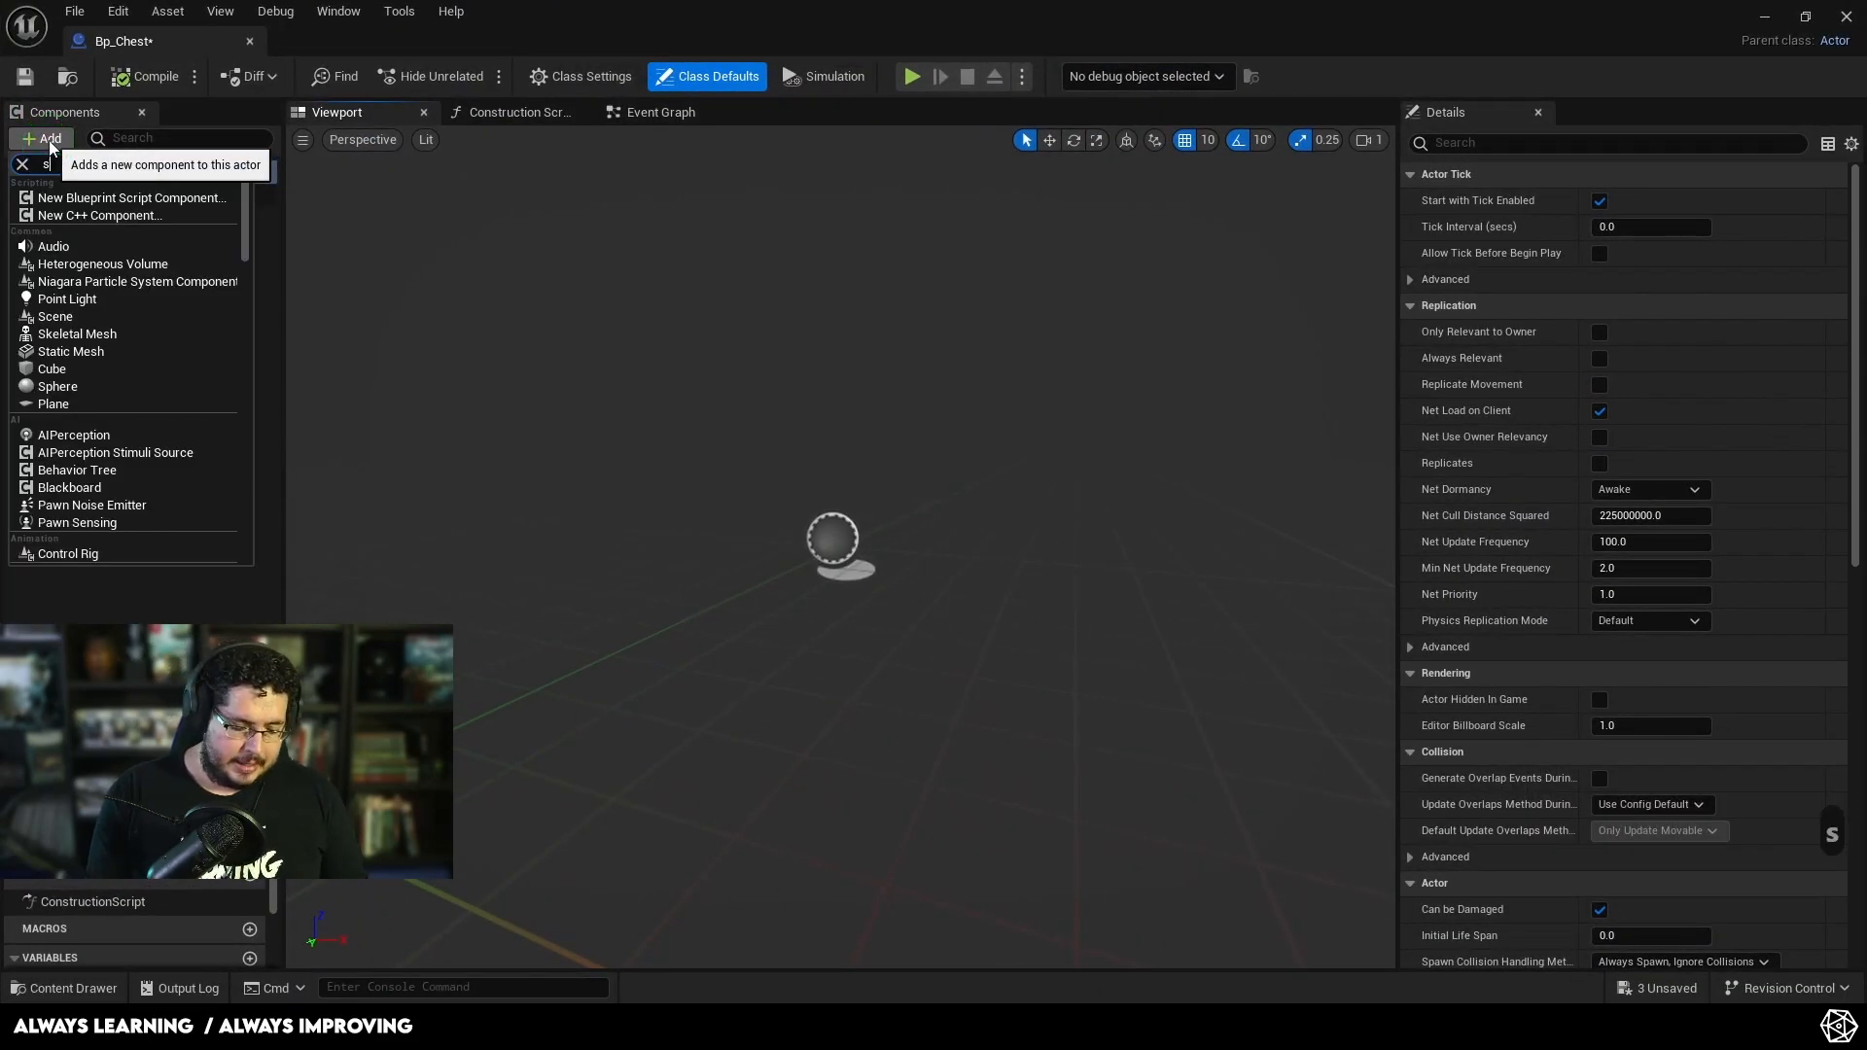
left_click(91, 200)
left_click(680, 411)
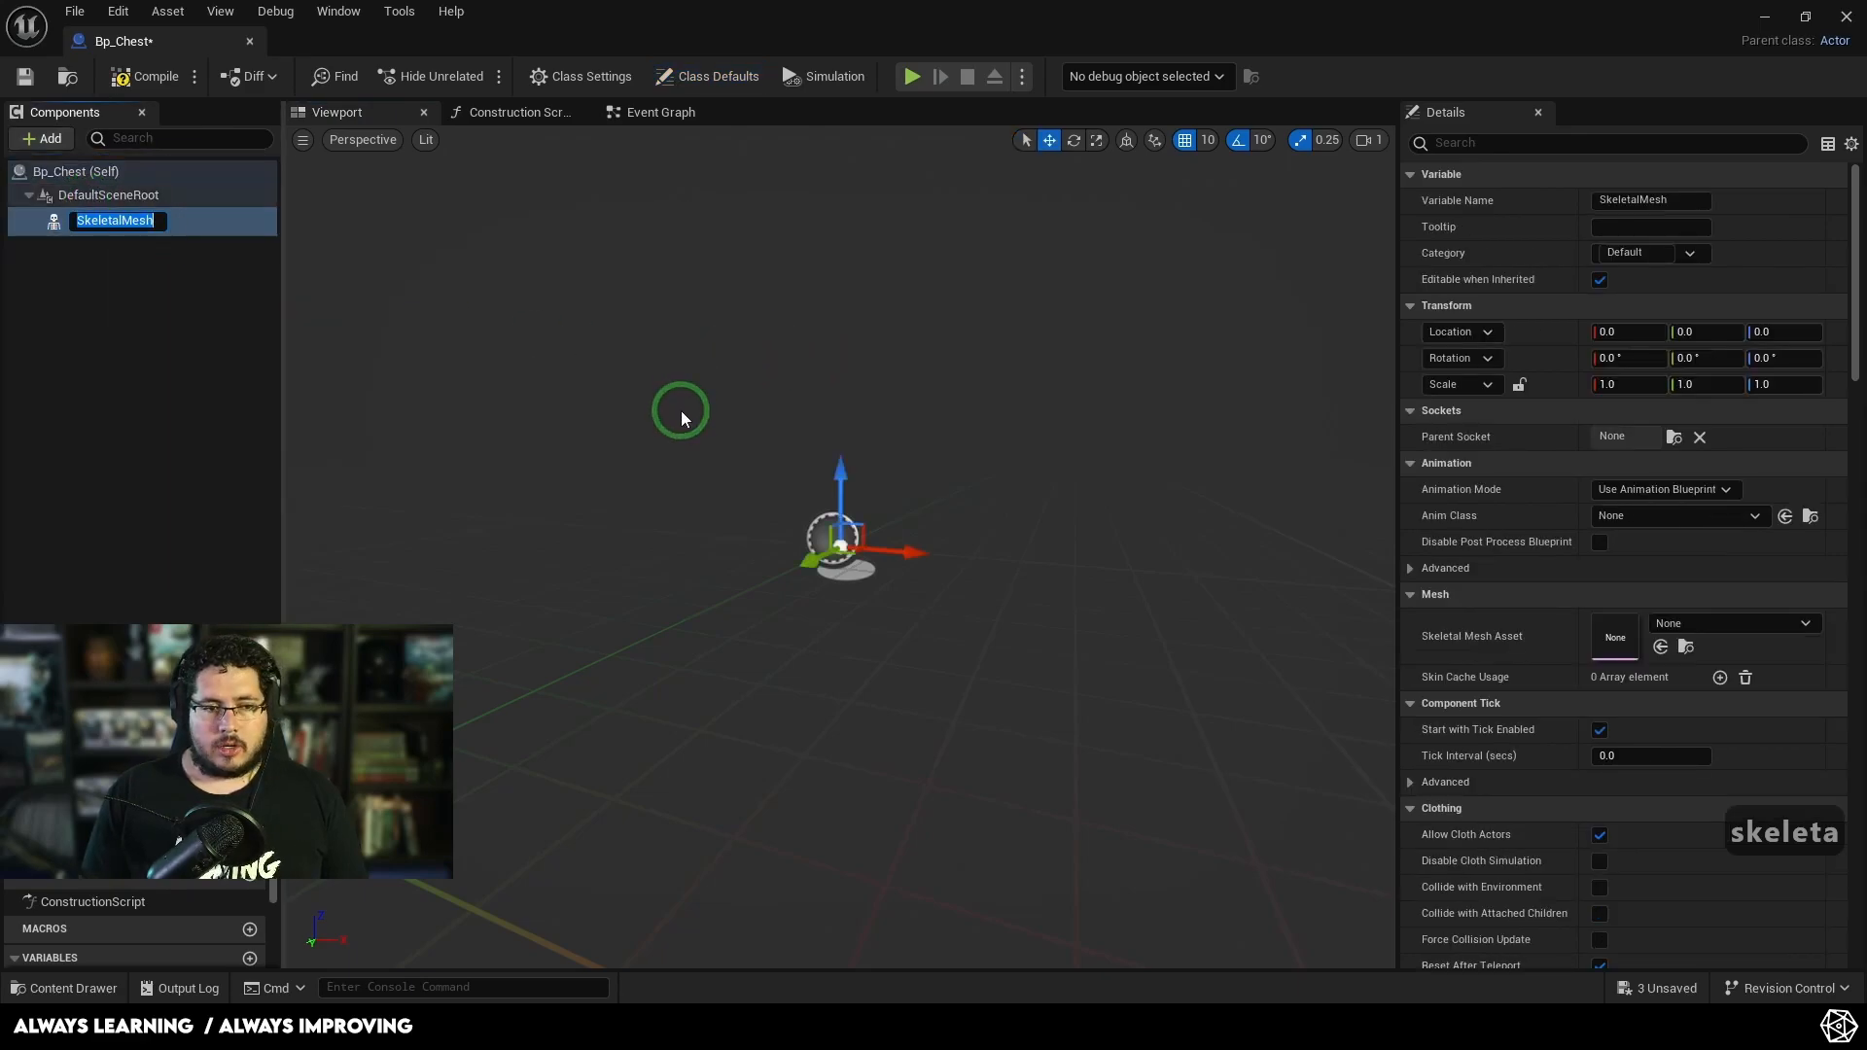
left_click(1734, 623)
left_click(1678, 391)
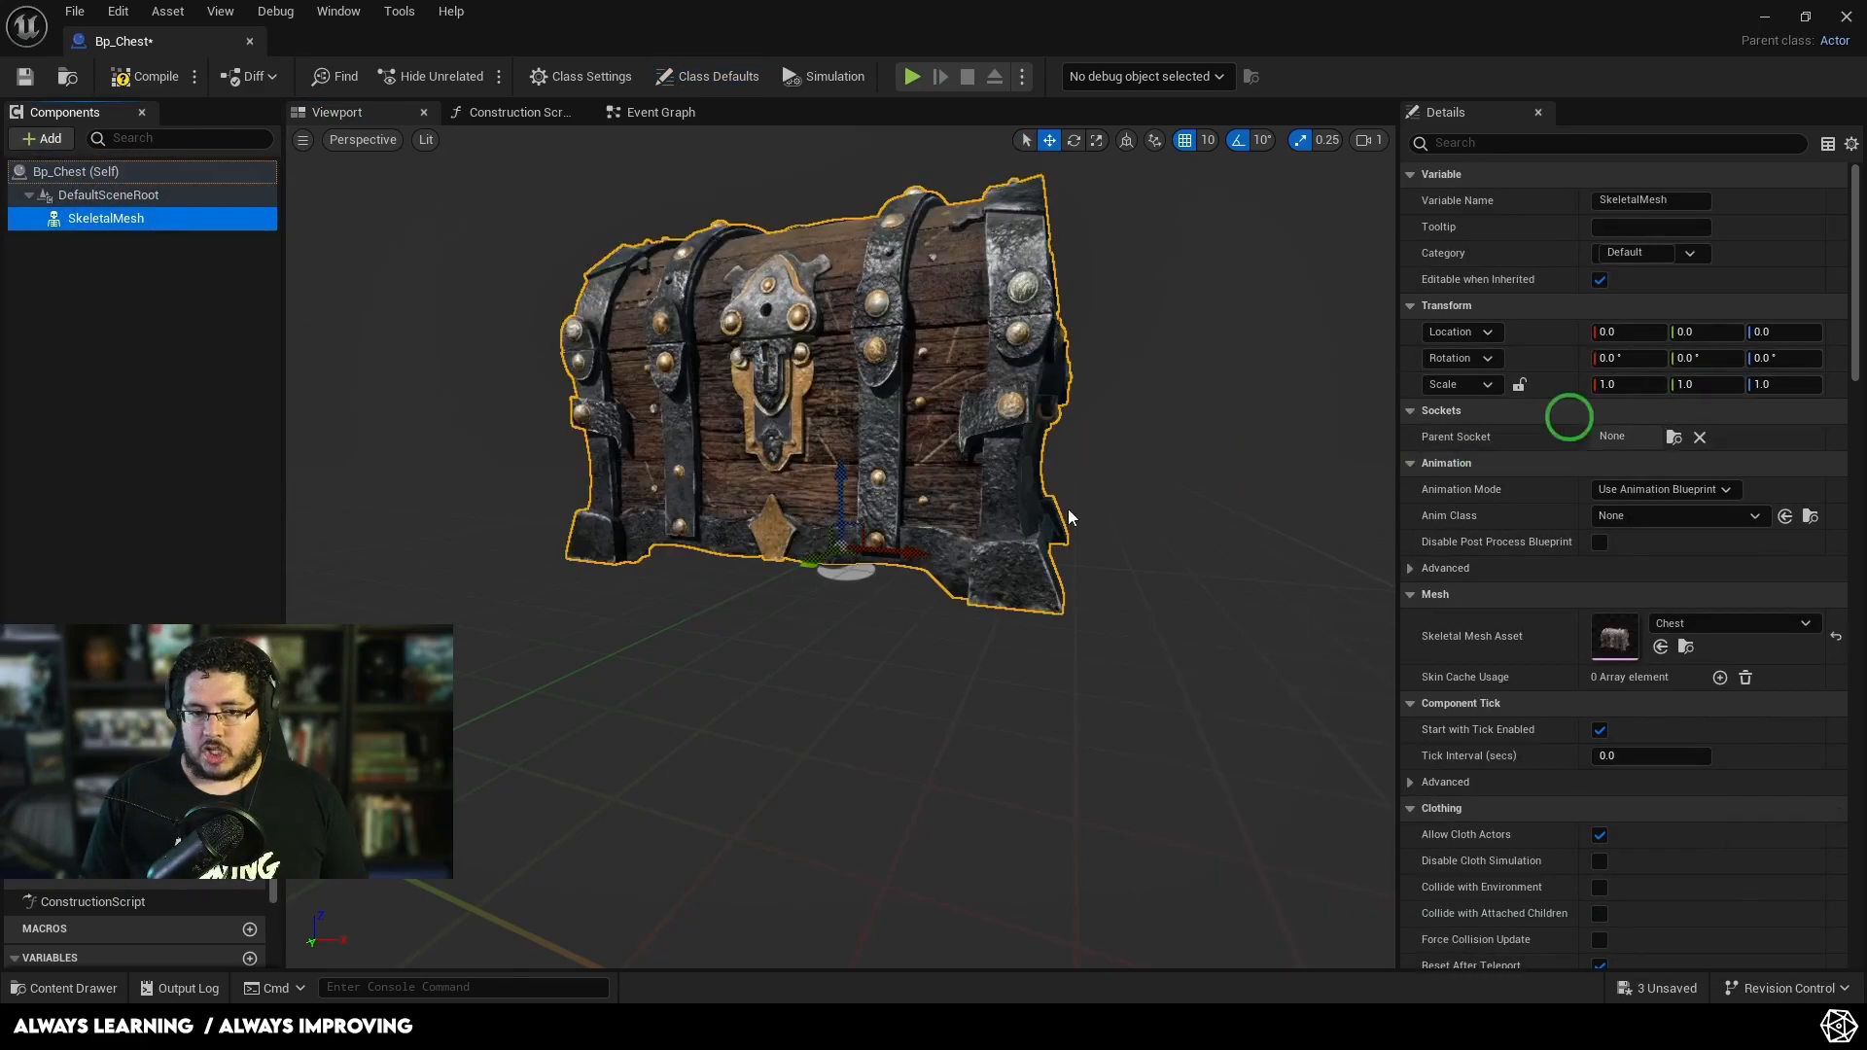
Step: Examine the chest mesh in the blueprint's viewport from farther back and around its front side
right_click_drag(1129, 533, 1258, 534)
key("s")
key("d")
key("w")
key("e")
key("s")
key("q")
right_click_drag(783, 504, 783, 504)
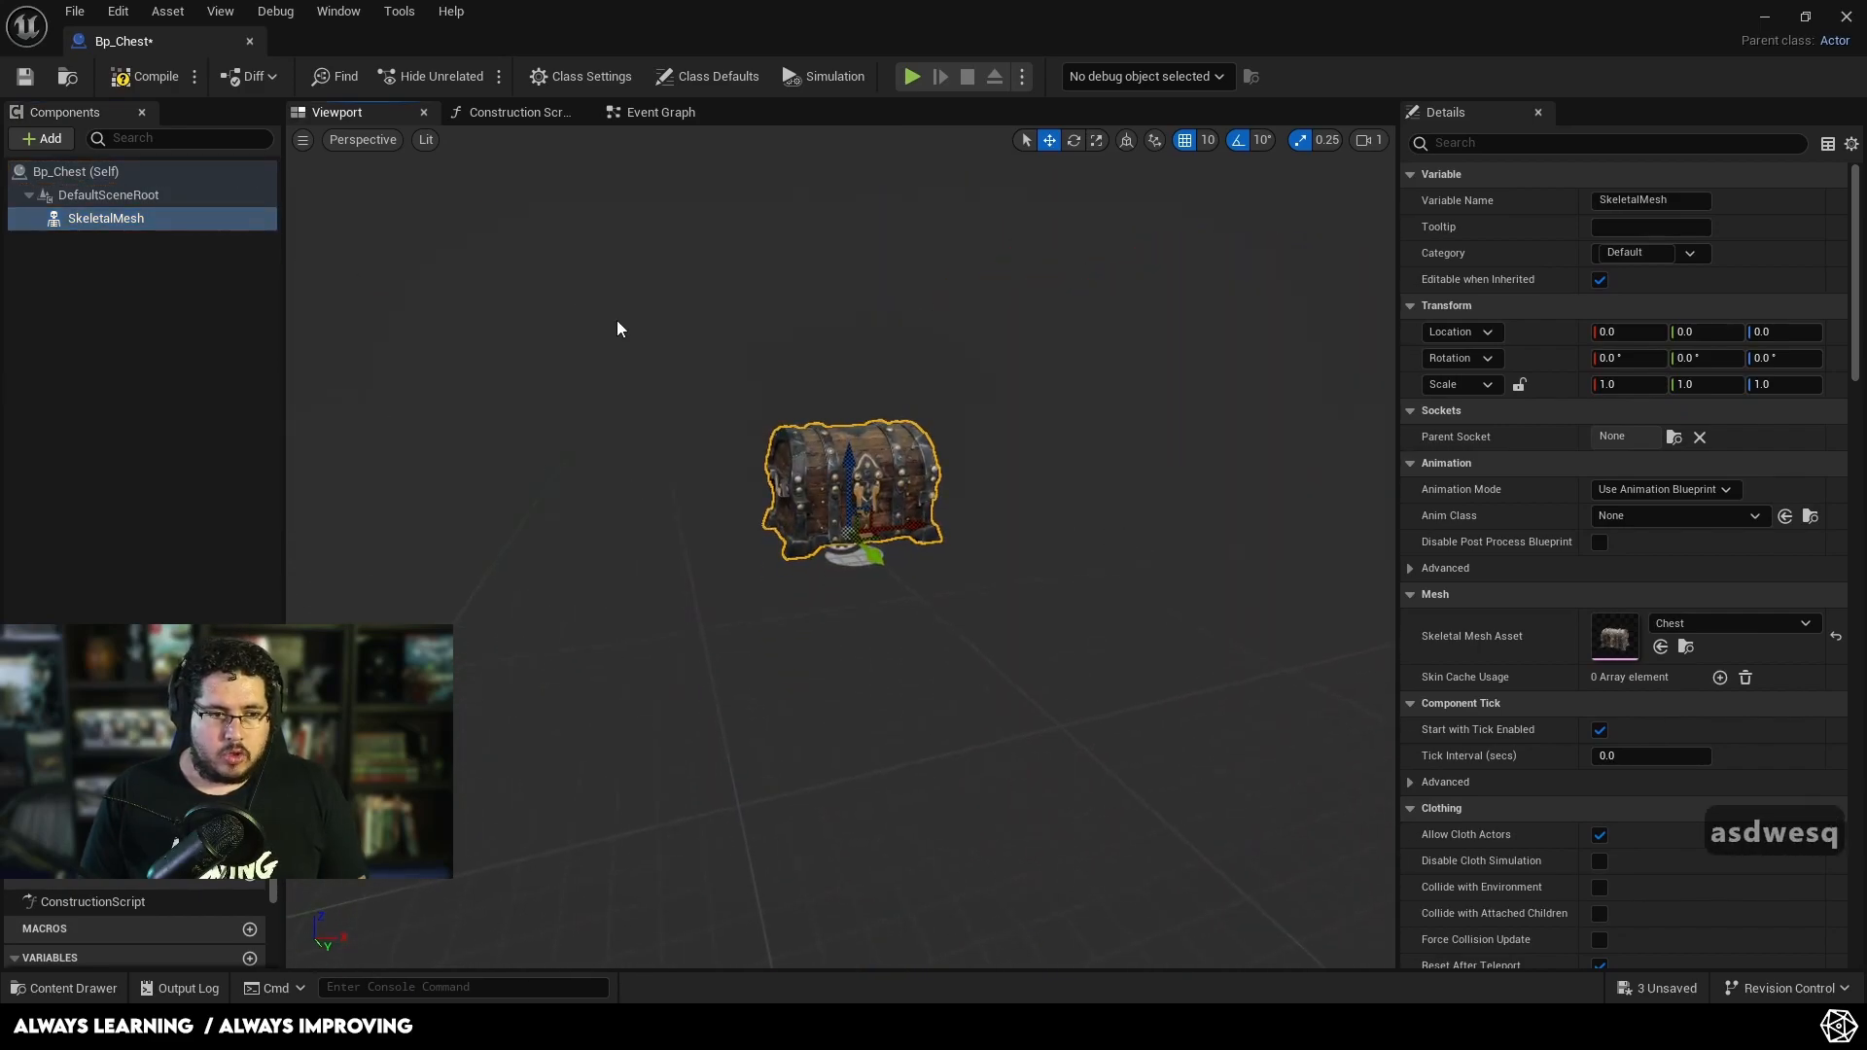
Step: Delete the default BeginPlay, ActorBeginOverlap and Tick event nodes from Bp_Chest's Event Graph
left_click(655, 119)
right_click_drag(726, 304, 806, 374)
right_click(806, 375)
left_click(819, 301)
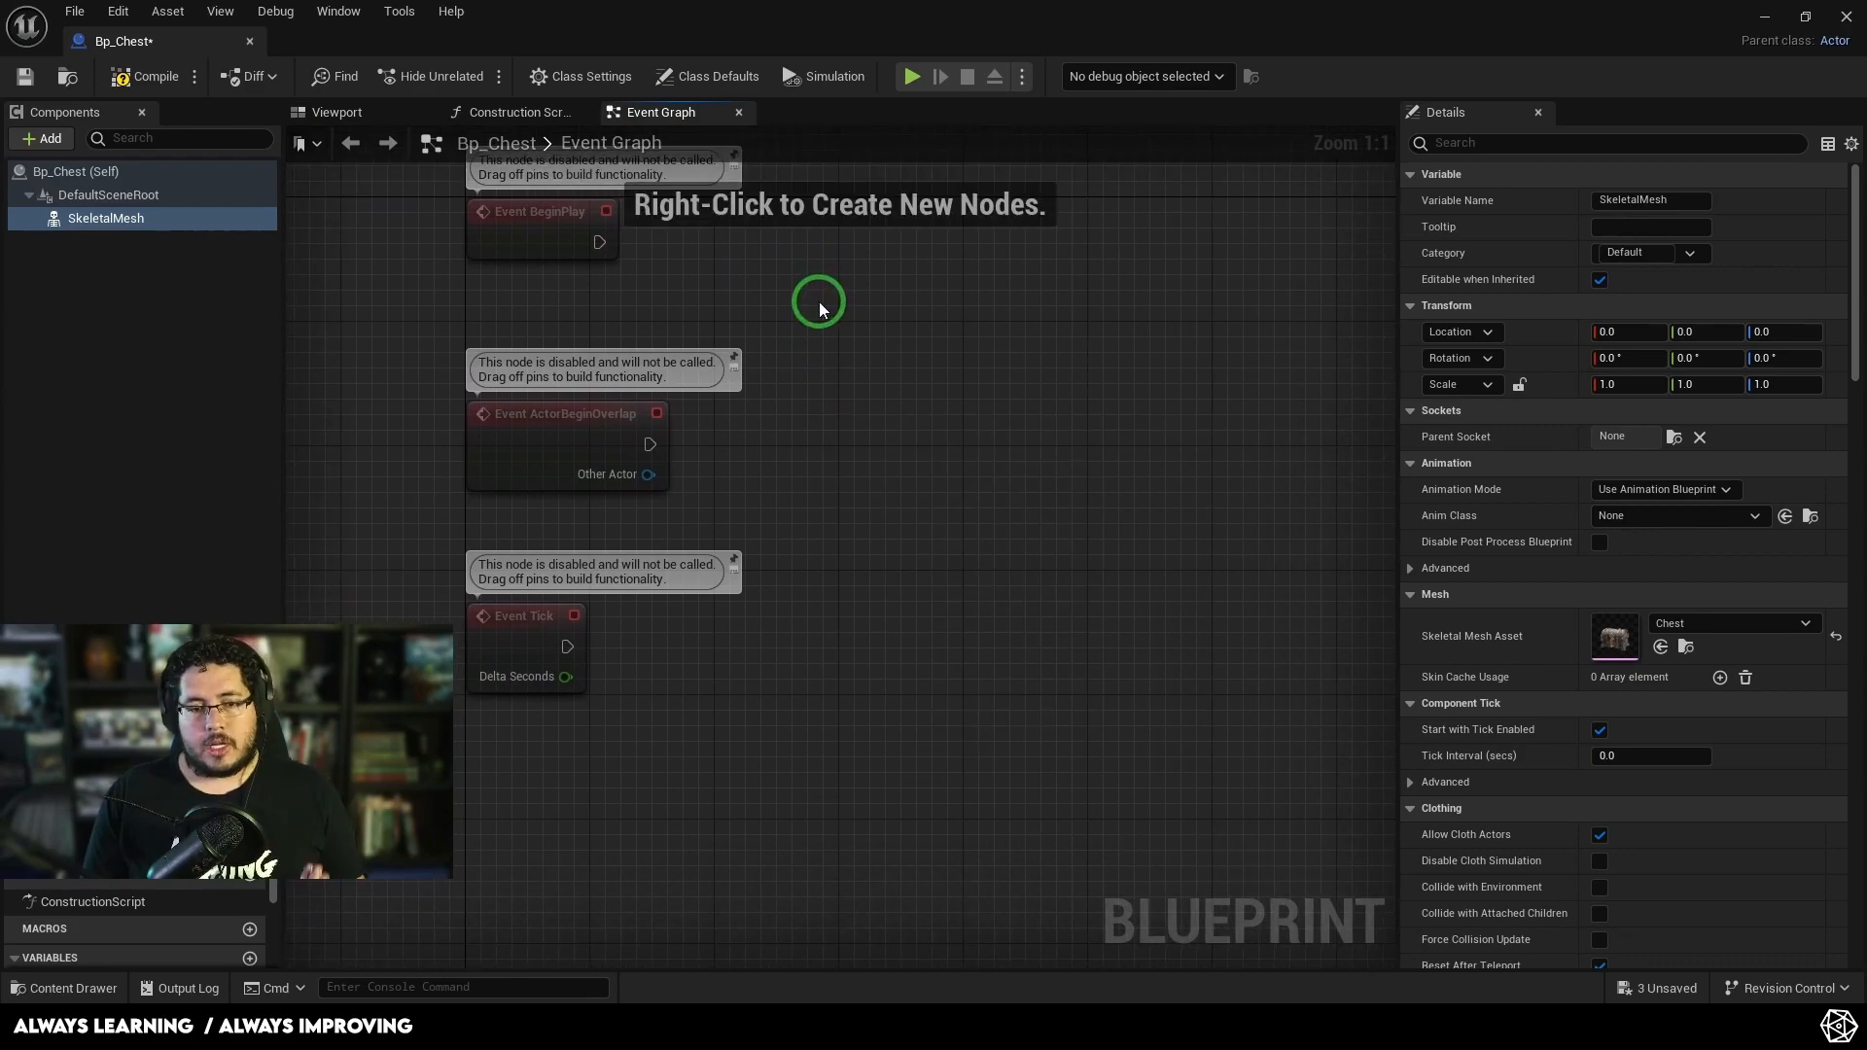
right_click_drag(826, 366, 838, 487)
scroll(838, 447, "down", 3)
left_click_drag(950, 671, 578, 331)
key("Delete")
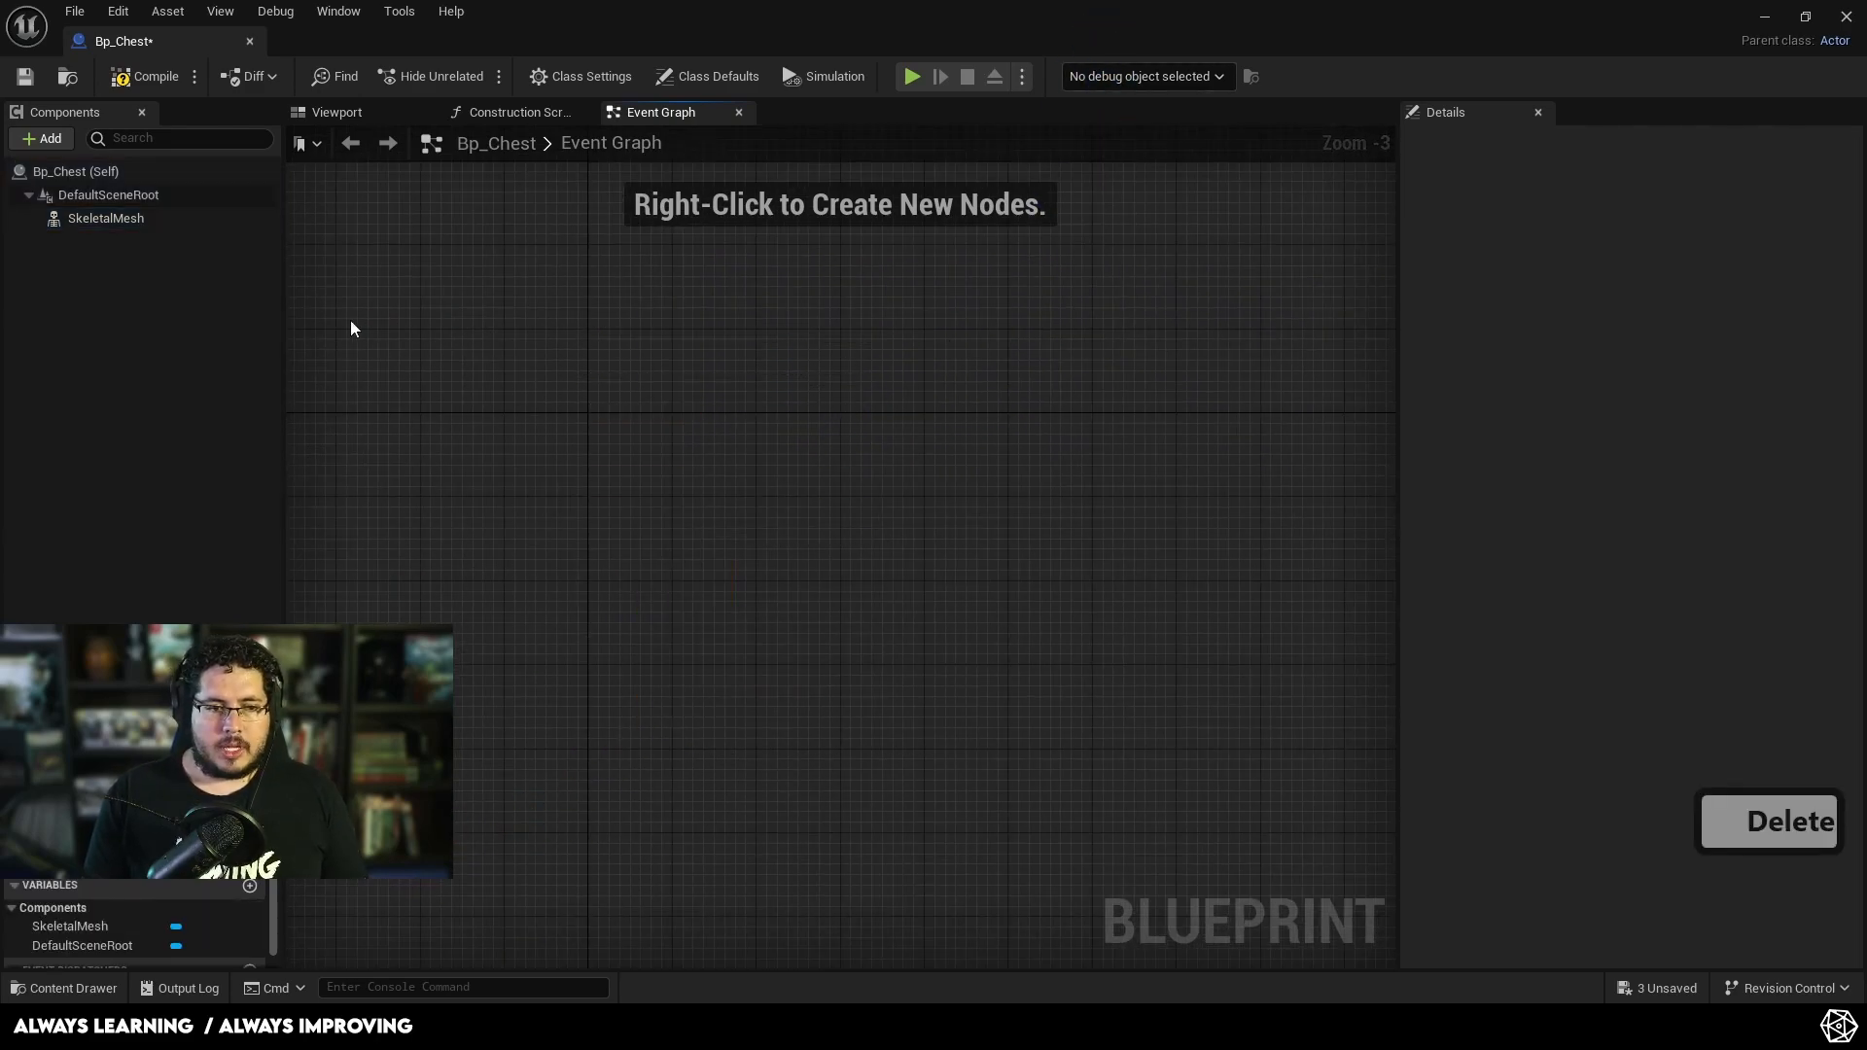
Step: Add a Box Collision component to Bp_Chest, raise it over the chest, and attach it to the SkeletalMesh component
left_click(340, 118)
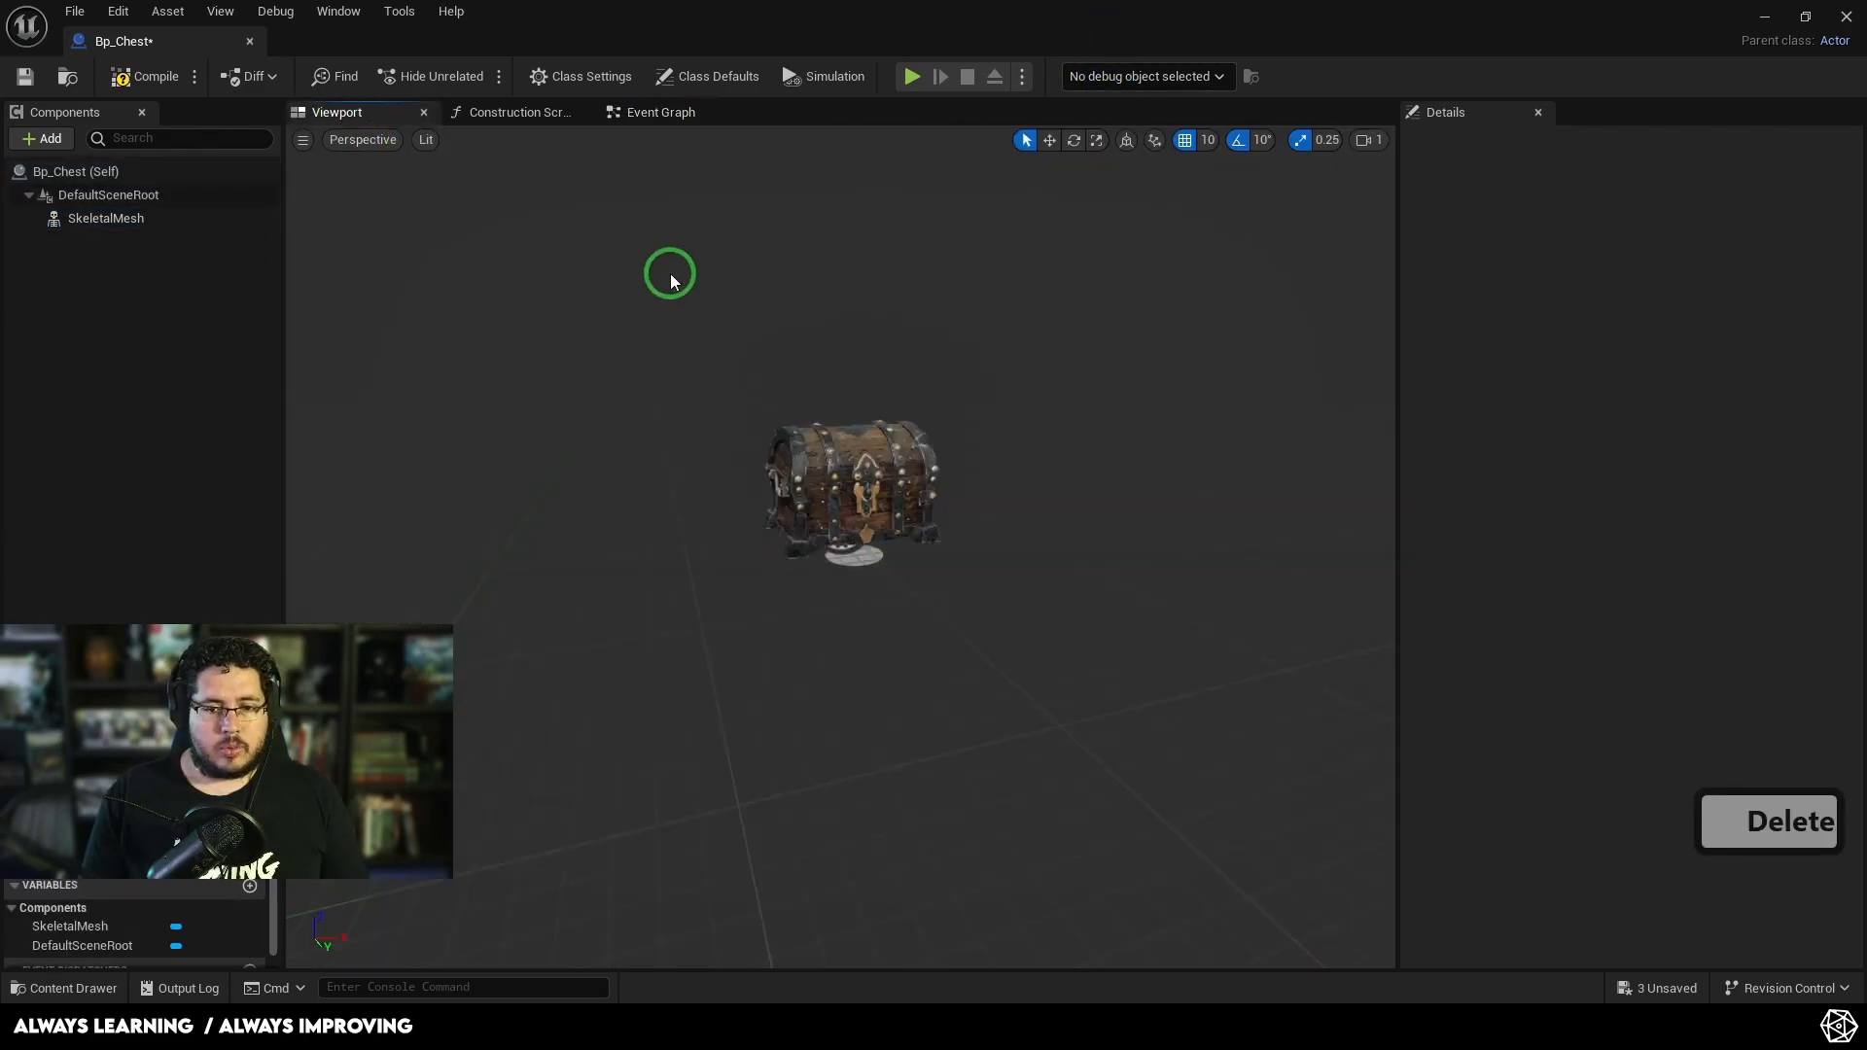
left_click(44, 140)
type("colli")
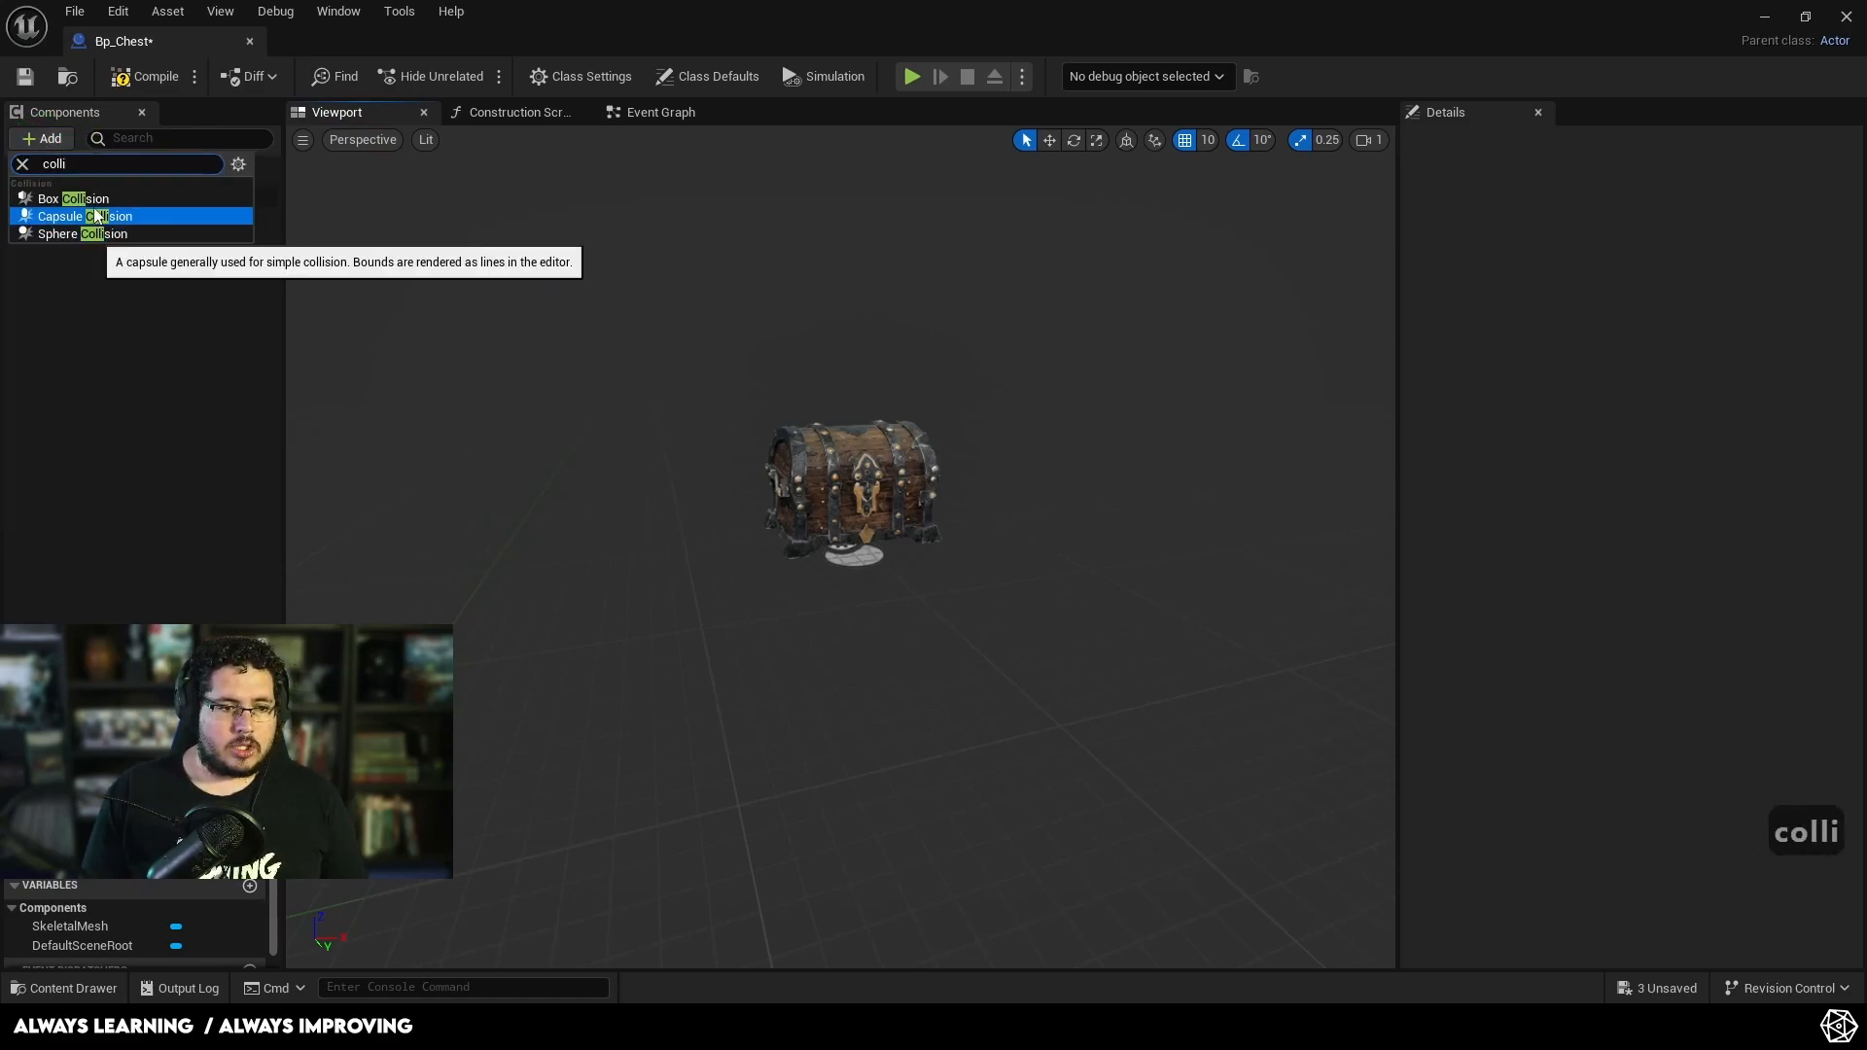
left_click(78, 200)
key("a")
key("a")
right_click_drag(1067, 487, 1148, 487)
left_click_drag(839, 463, 835, 420)
left_click_drag(78, 218, 87, 241)
Step: Scale the collision box to 2.0, 2.5, 1.75 and place it at location 0, 50, 70, extending in front of the chest
key("r")
left_click_drag(924, 528, 977, 515)
key("r")
key("w")
key("s")
key("d")
mouse_move(1042, 488)
right_mouse_down()
mouse_move(941, 492)
mouse_move(1033, 490)
right_mouse_up()
key("r")
left_click_drag(948, 494, 891, 412)
key("w")
key("a")
key("a")
right_click_drag(934, 459, 1139, 475)
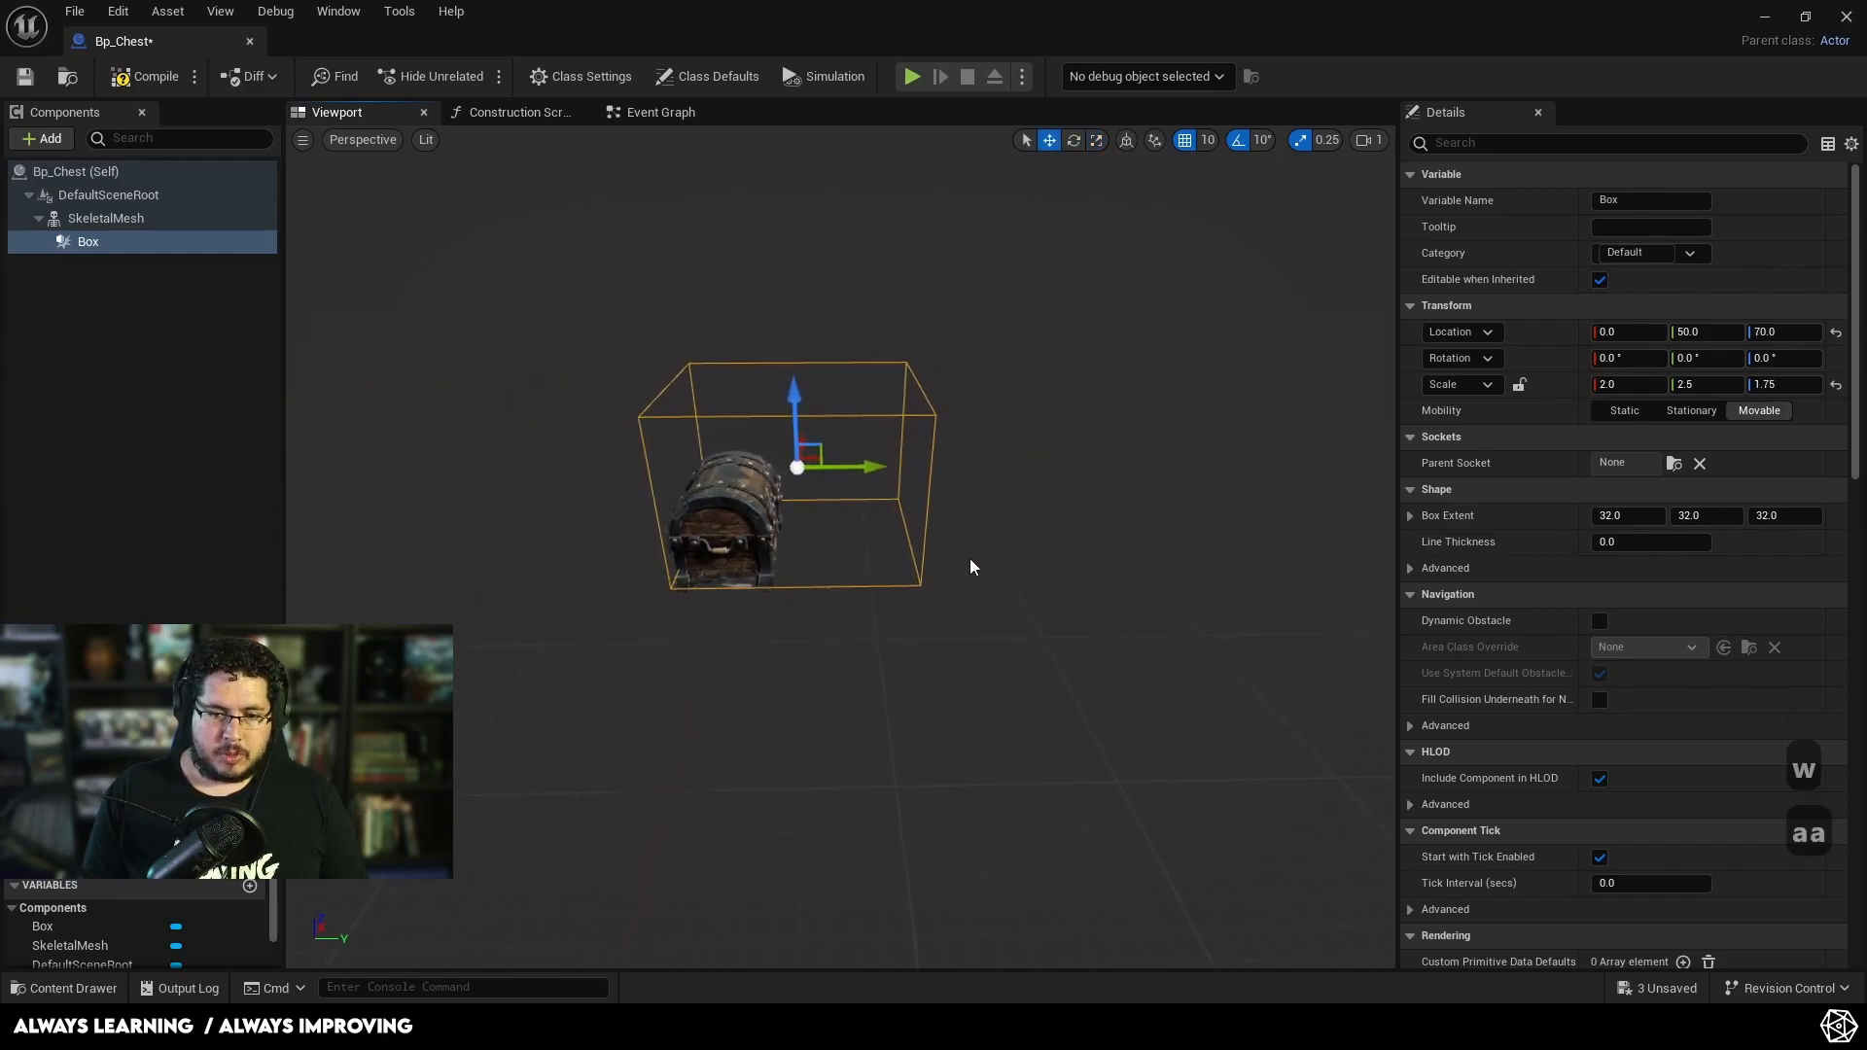
Step: Rename the Box collision component as ChestCollision
left_click(624, 127)
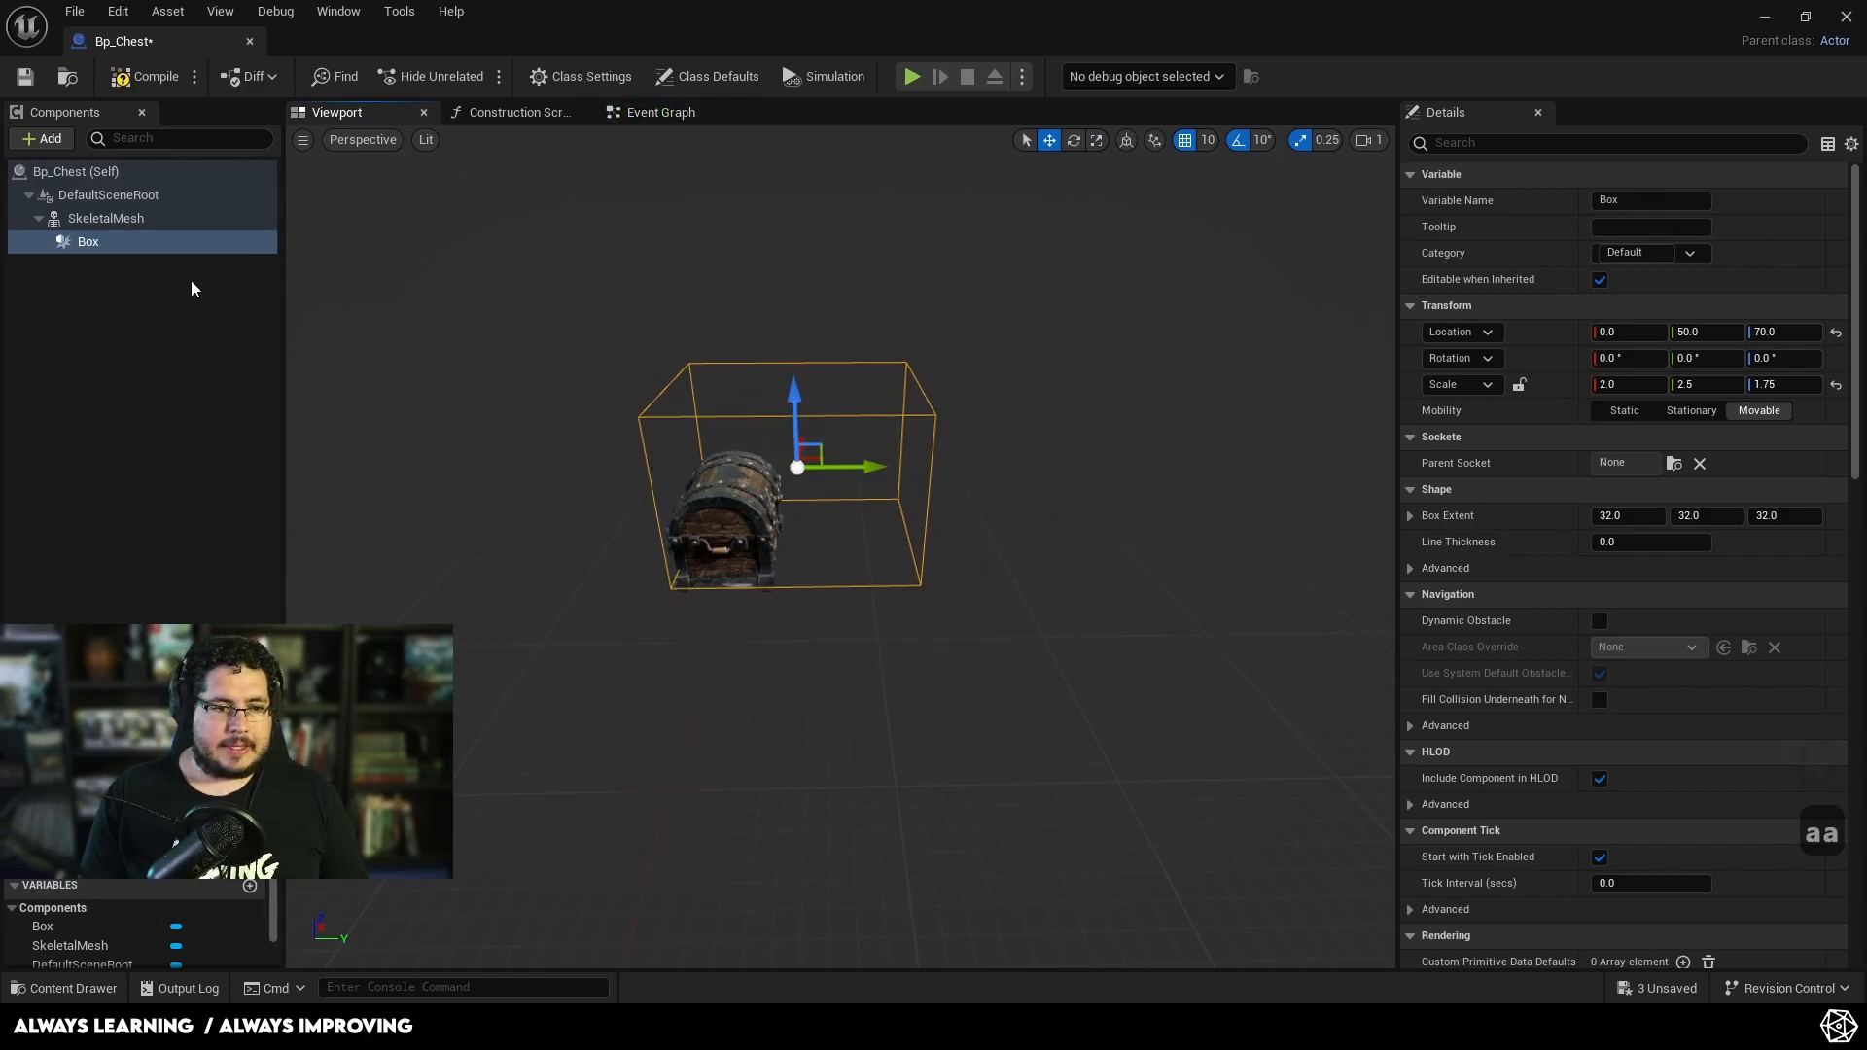
left_click(141, 239)
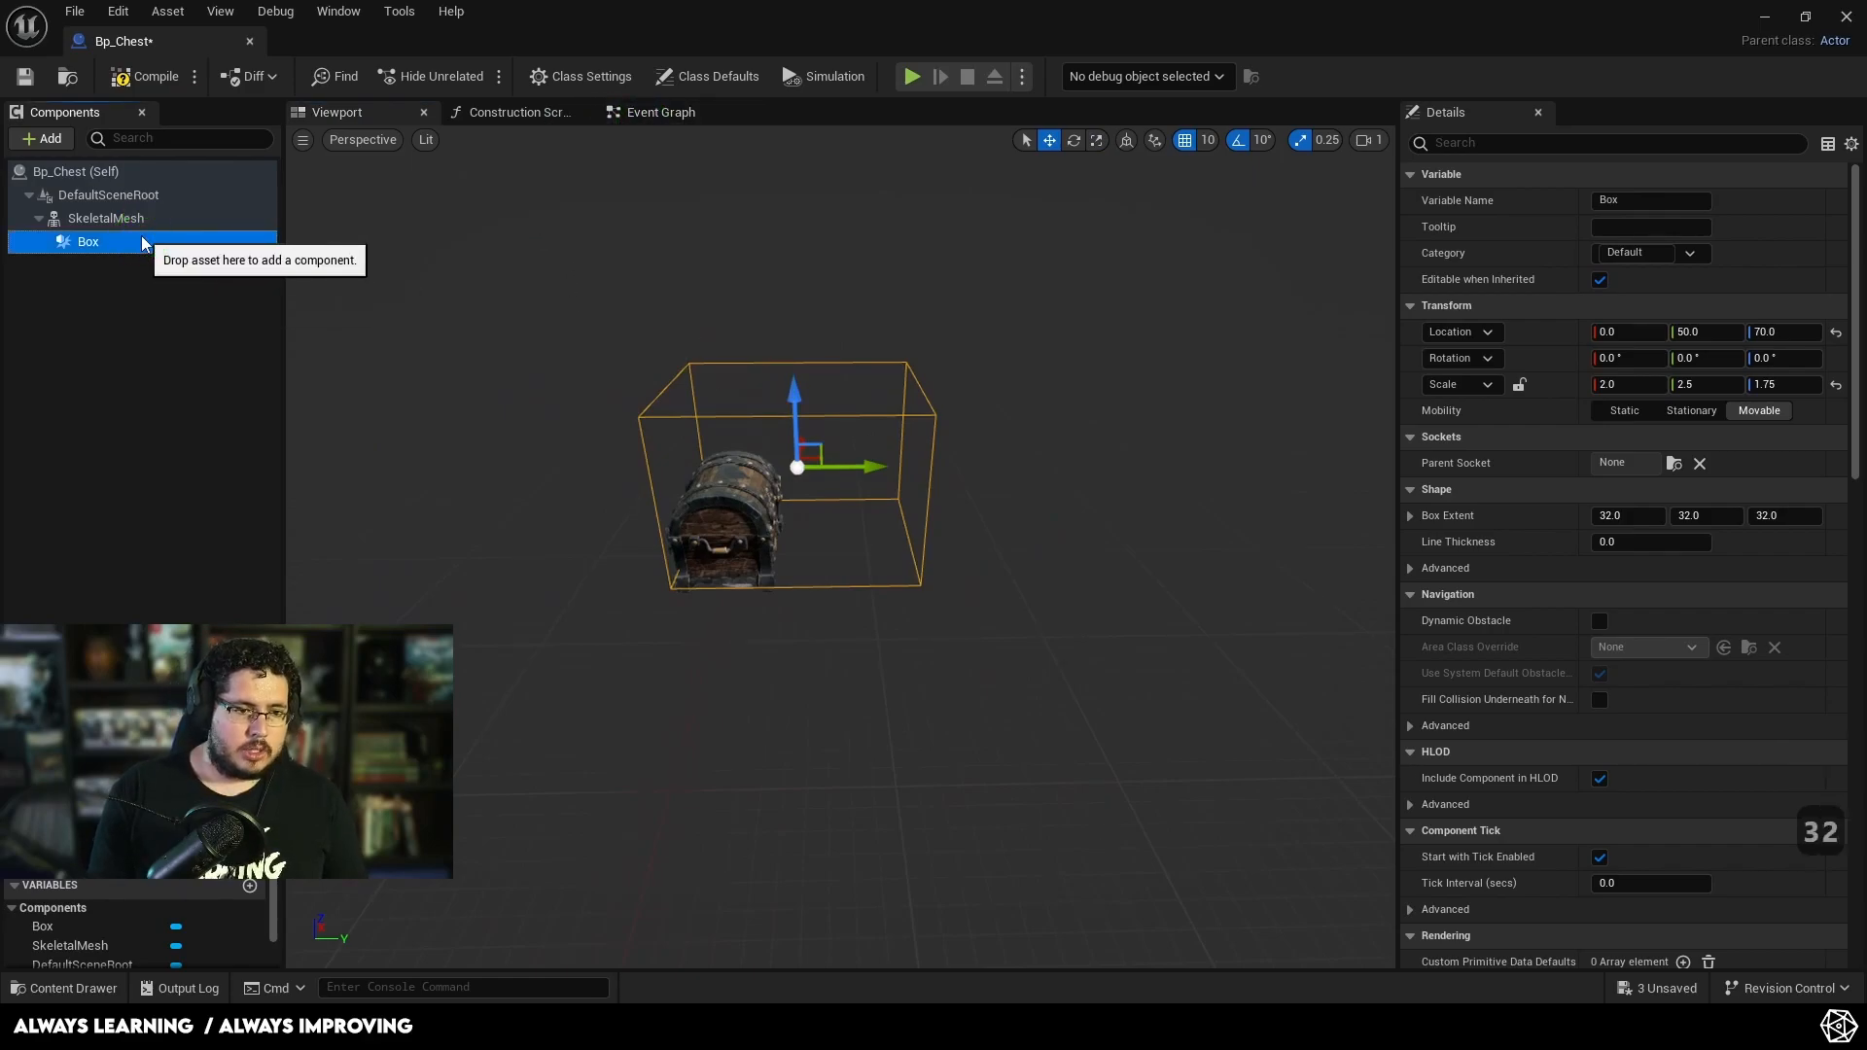
key("F2")
type("Bo")
key("BackSpace")
key("BackSpace")
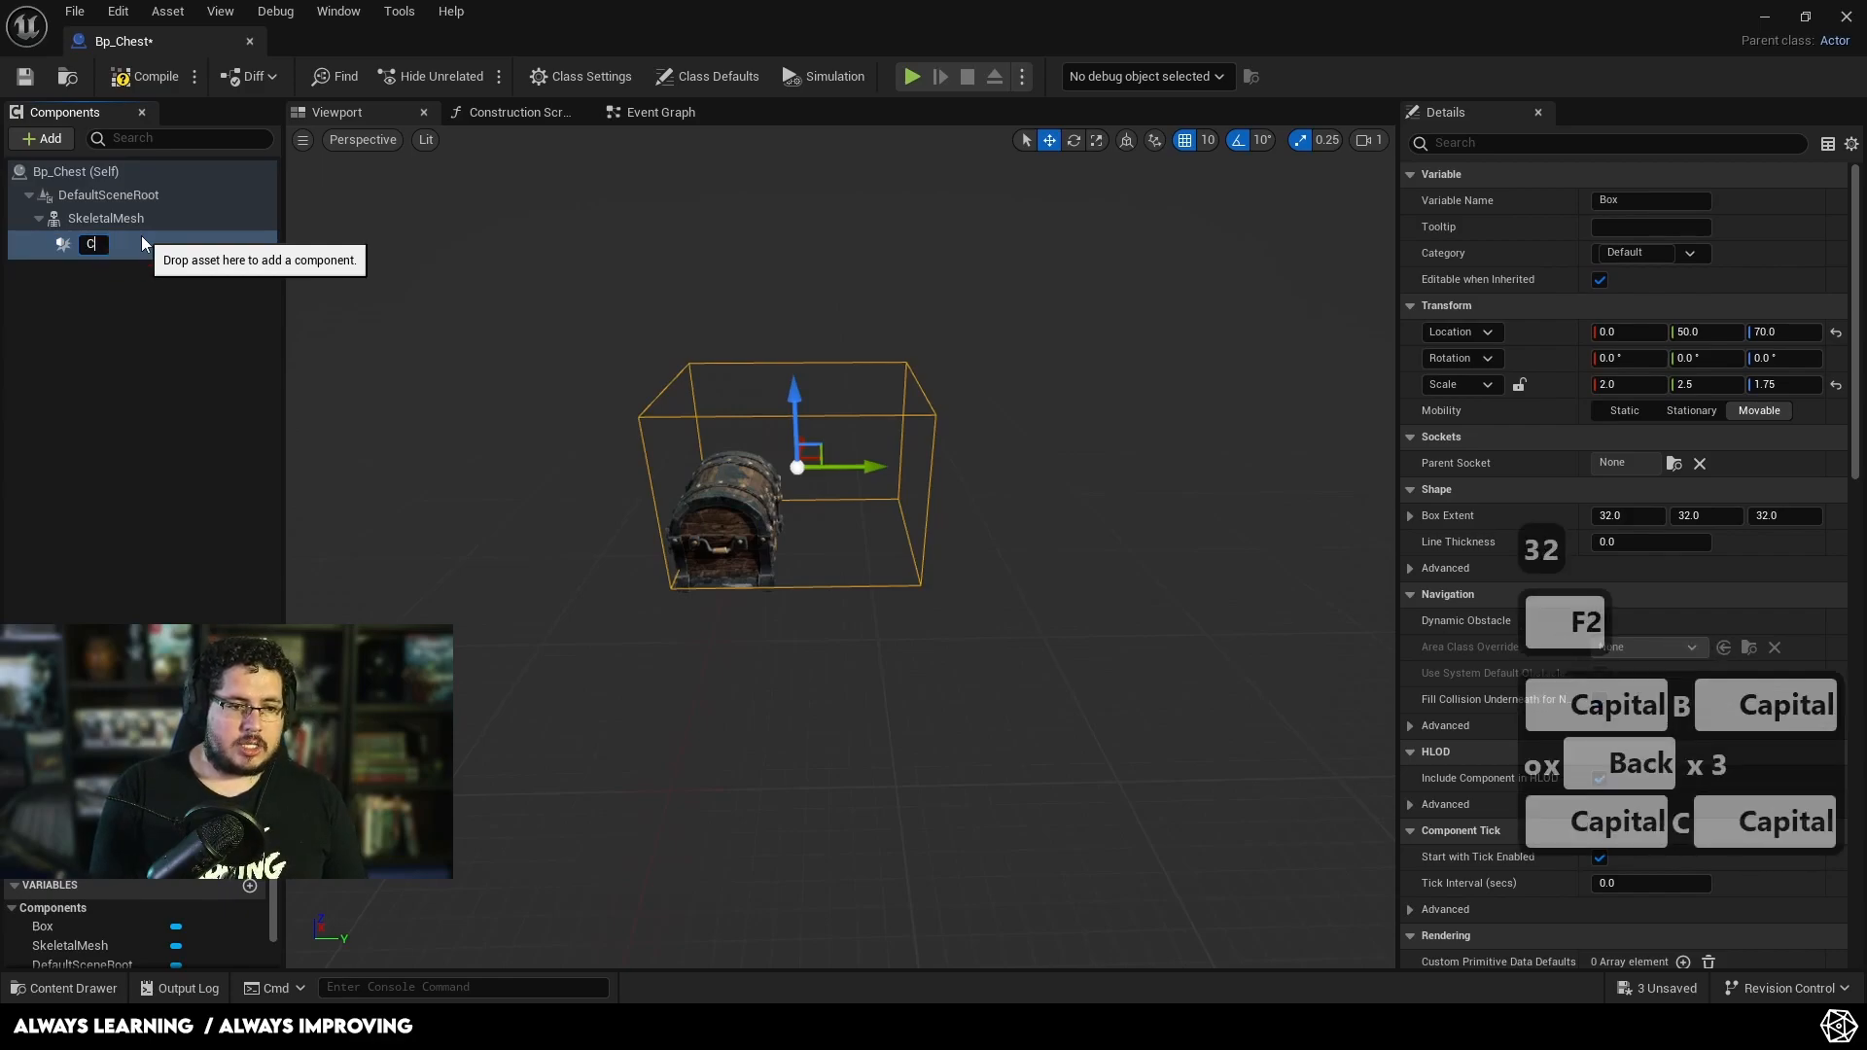
type("ChestXC")
key("BackSpace")
key("BackSpace")
type("Collision")
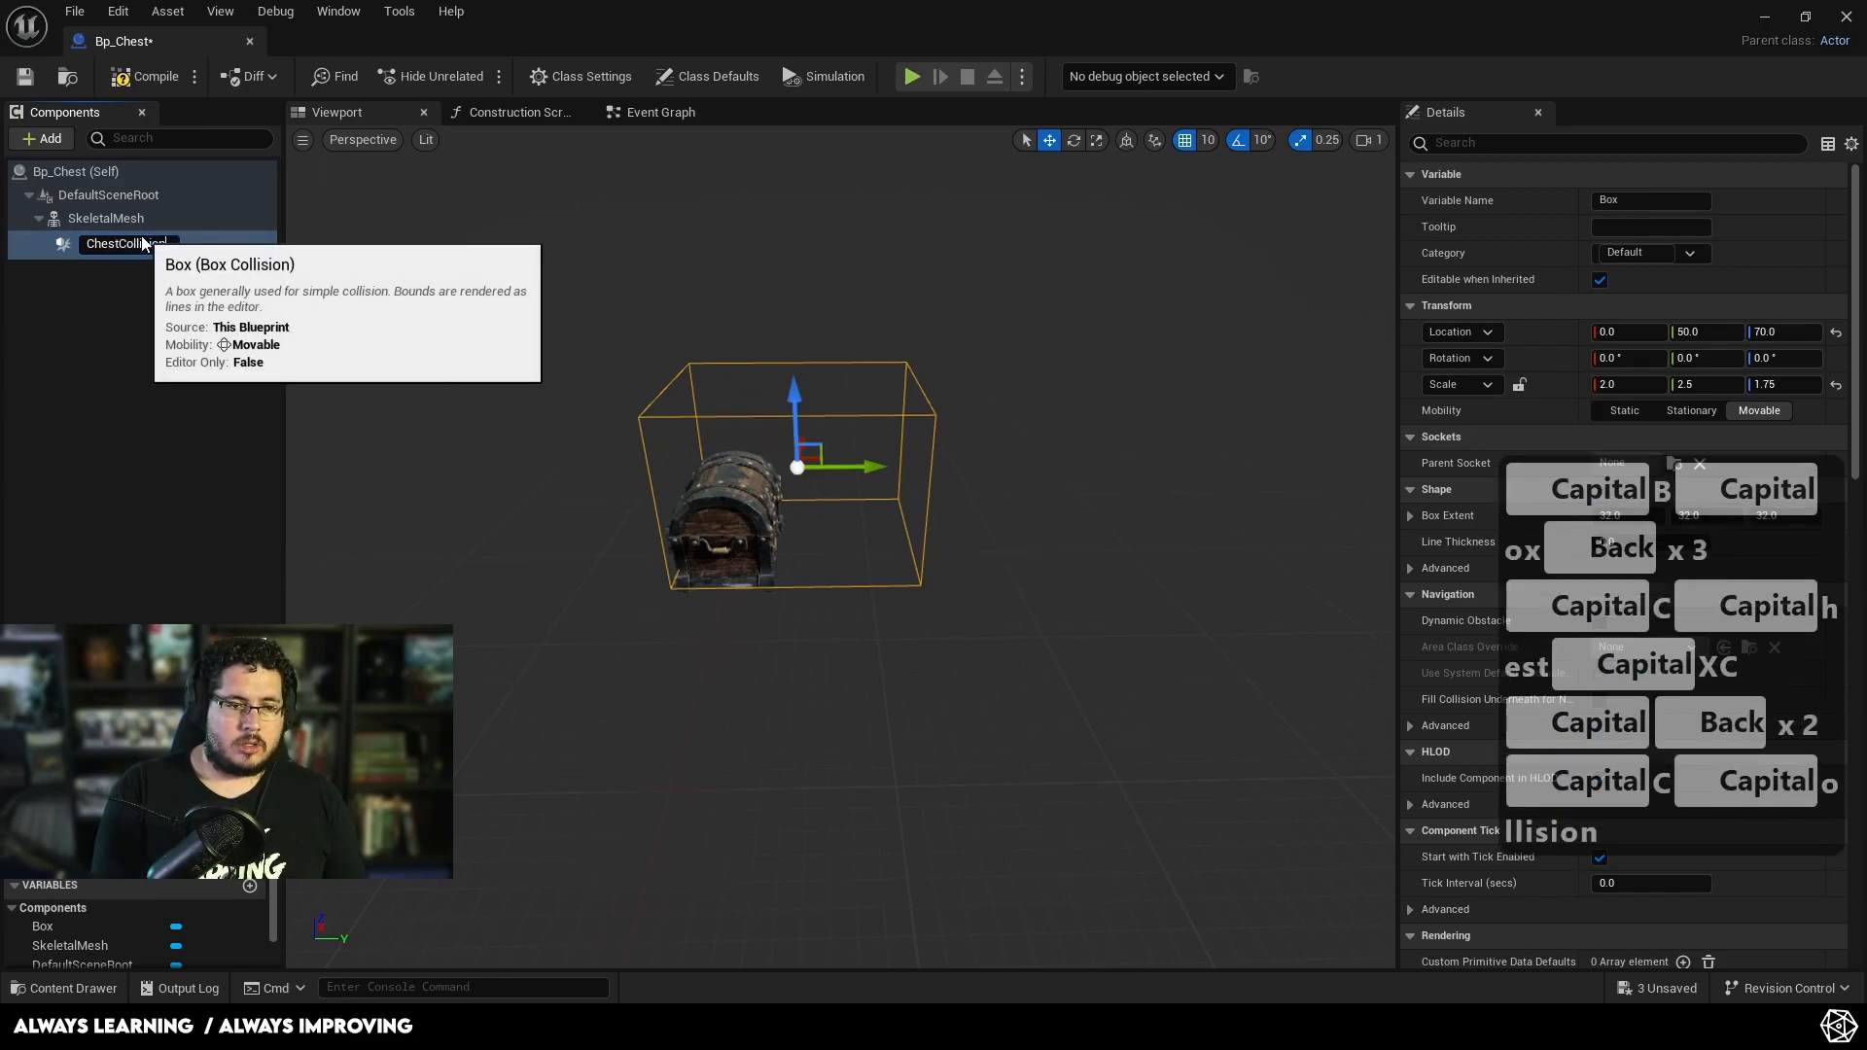
key("Return")
Step: Add an OnComponentBeginOverlap event for ChestCollision to the Event Graph
left_click(652, 114)
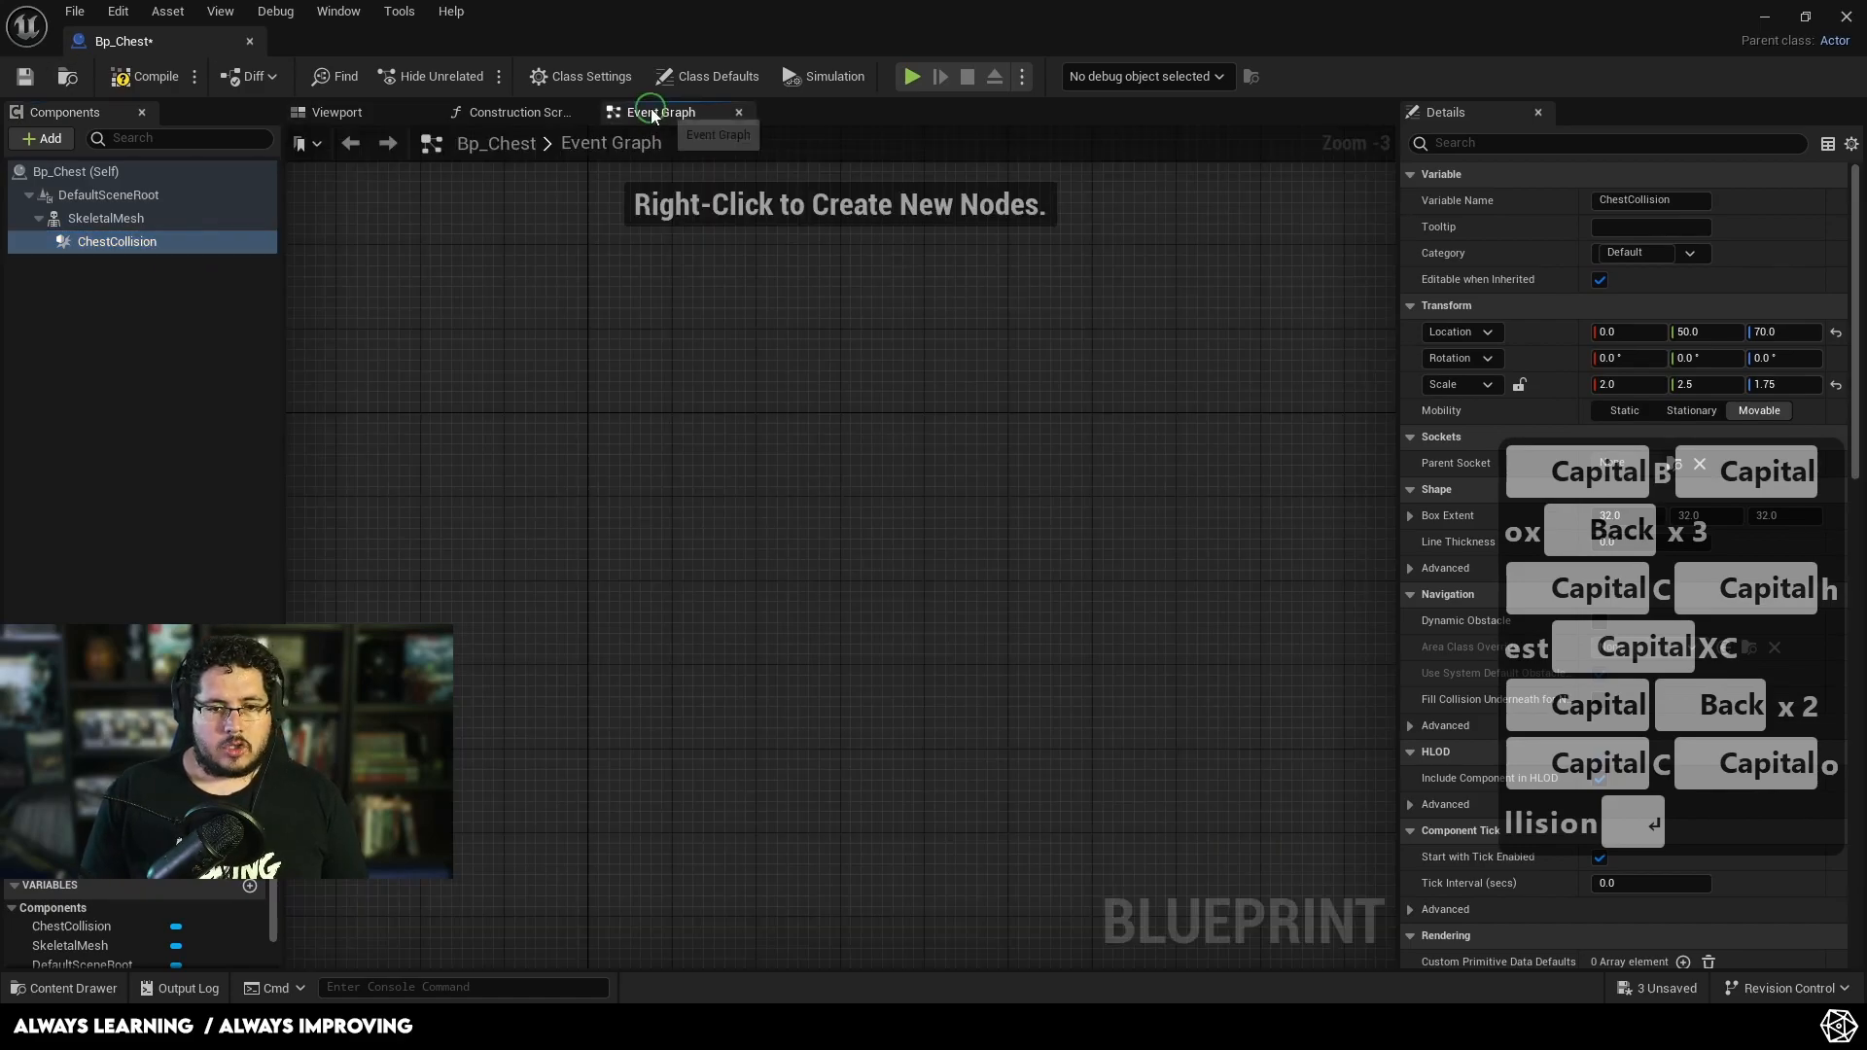
right_click(129, 247)
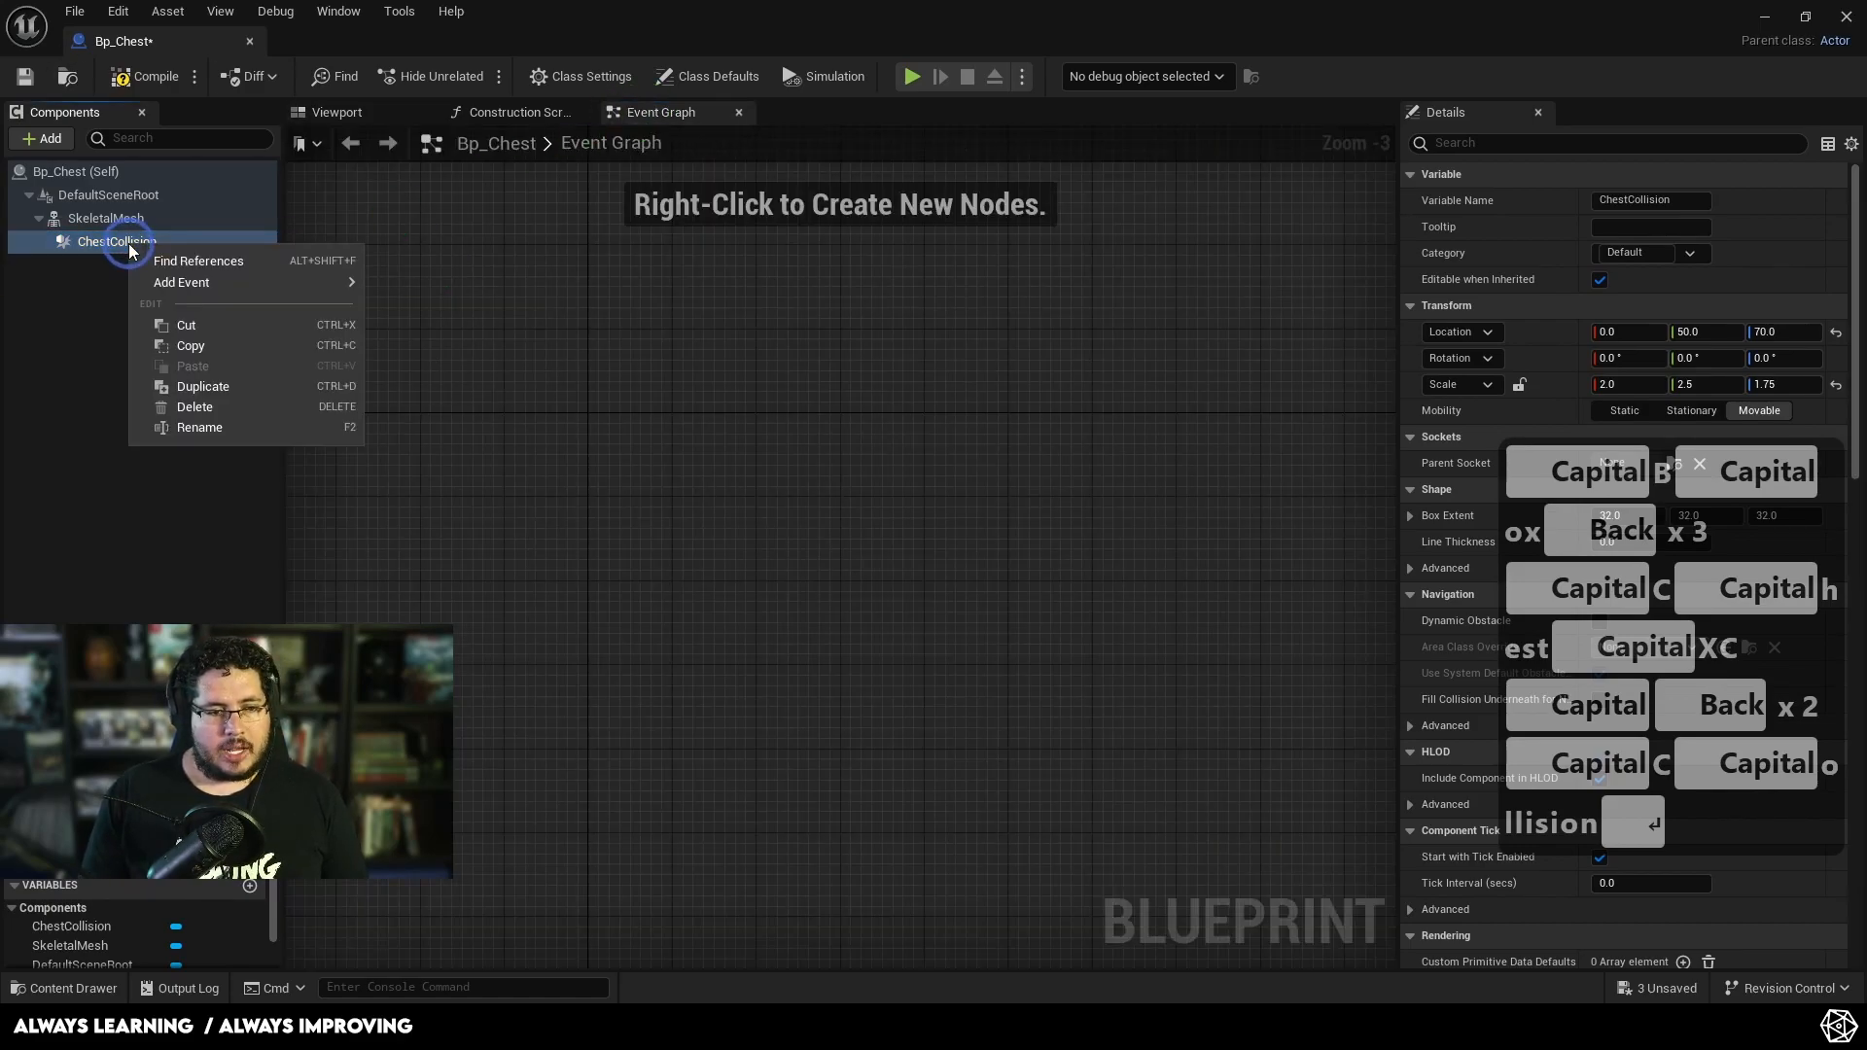
mouse_move(279, 284)
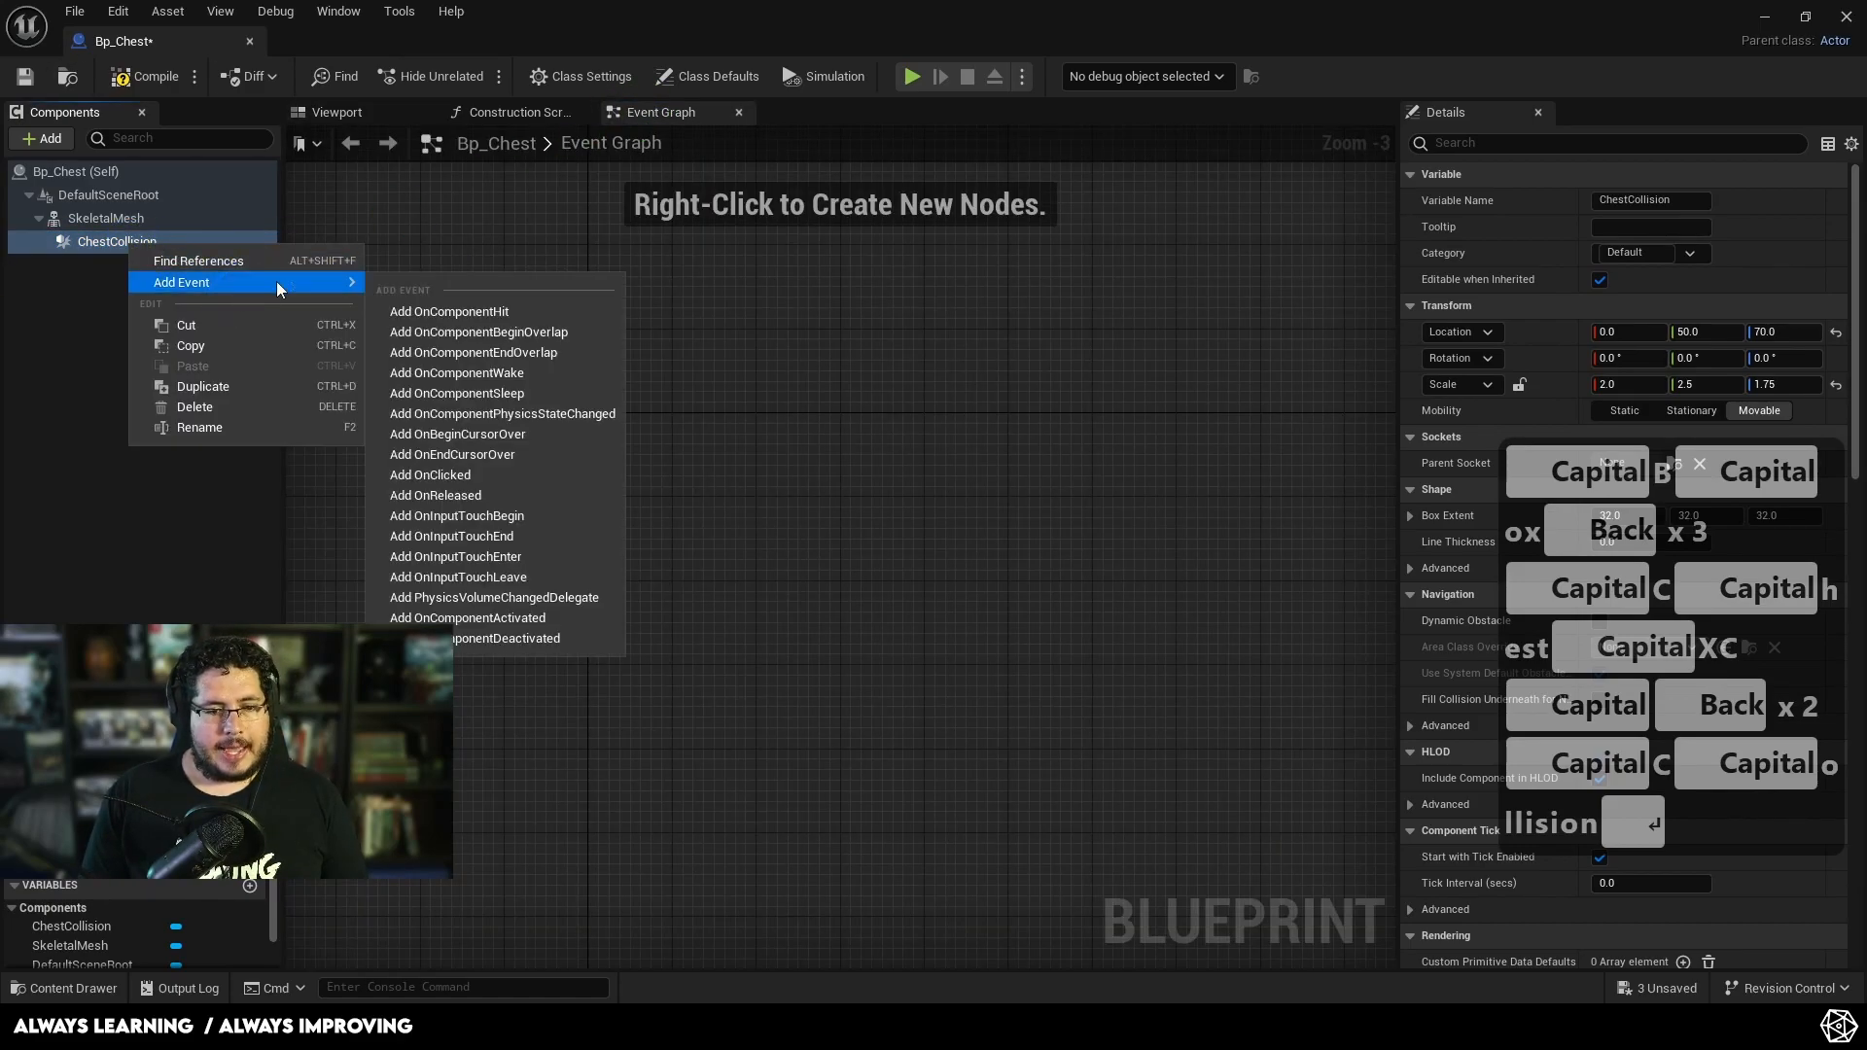
left_click(471, 331)
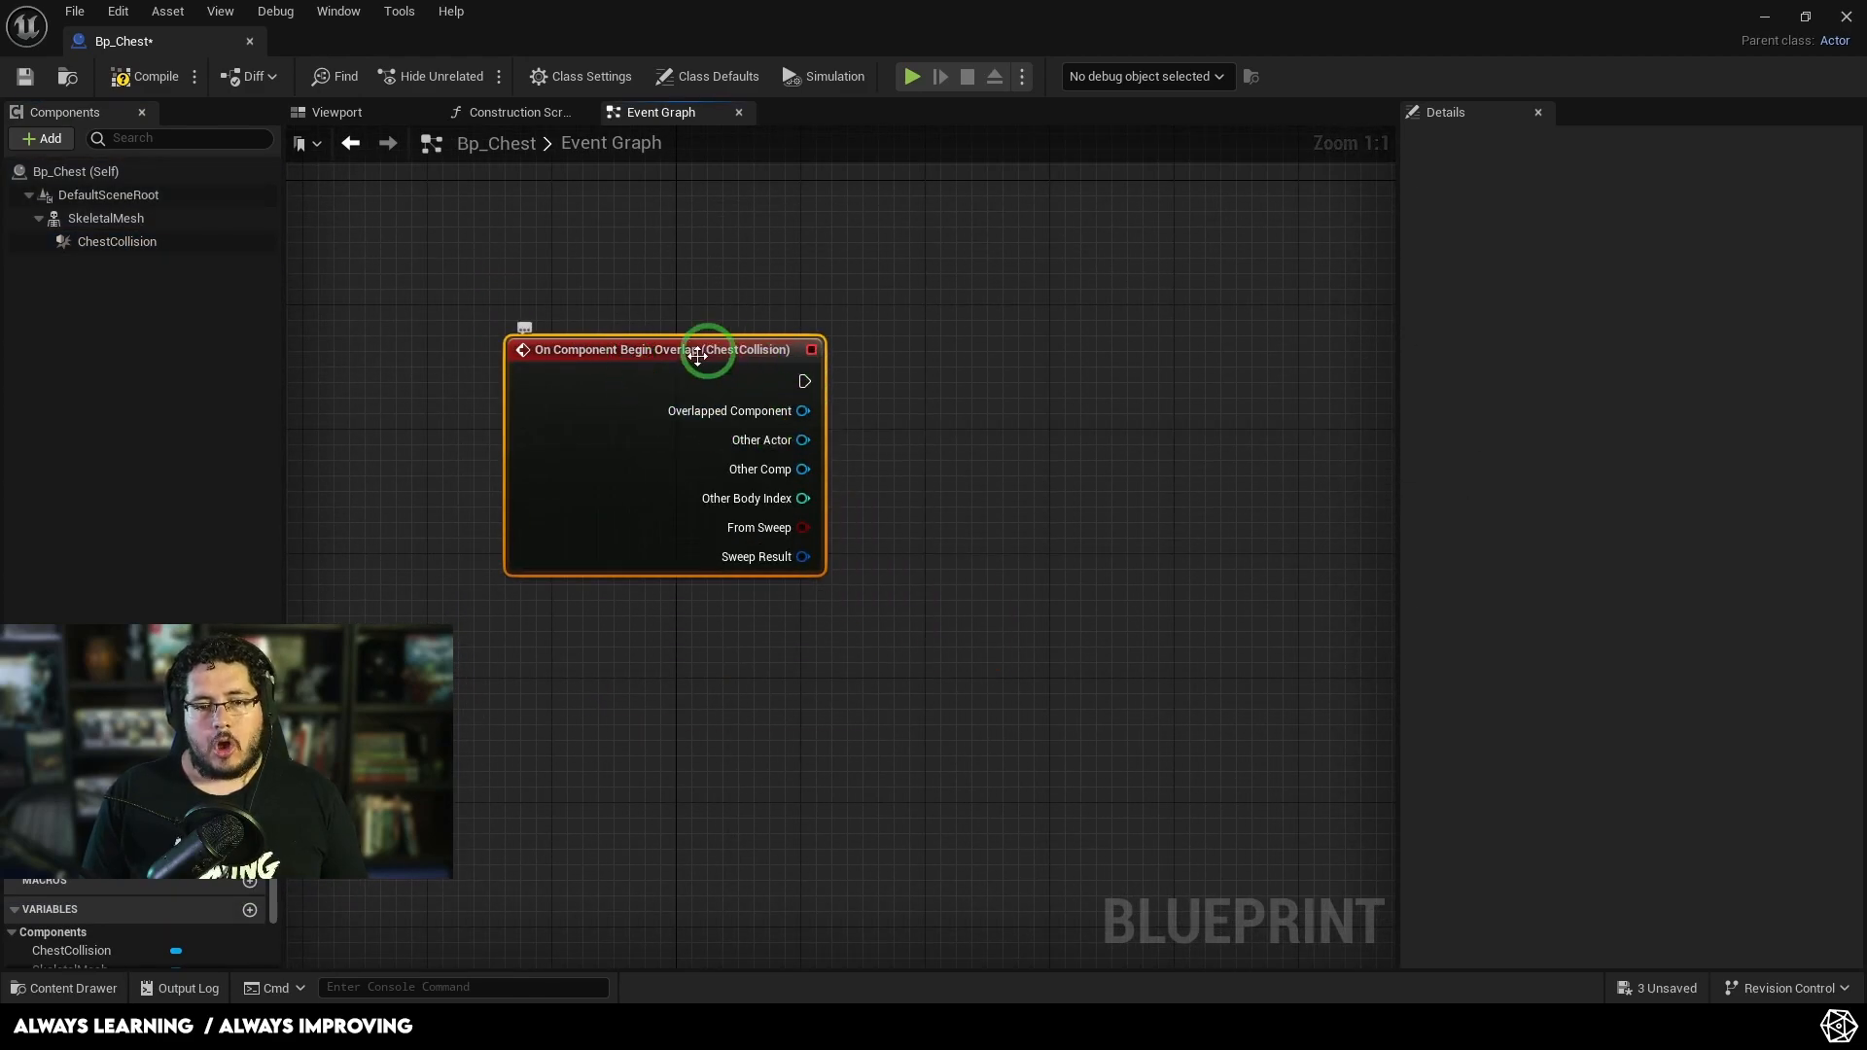
Step: Add a Cast To BP_ThirdPersonCharacter node after the overlap event, wire Other Actor to its Object input, and align it
right_click_drag(941, 423, 749, 359)
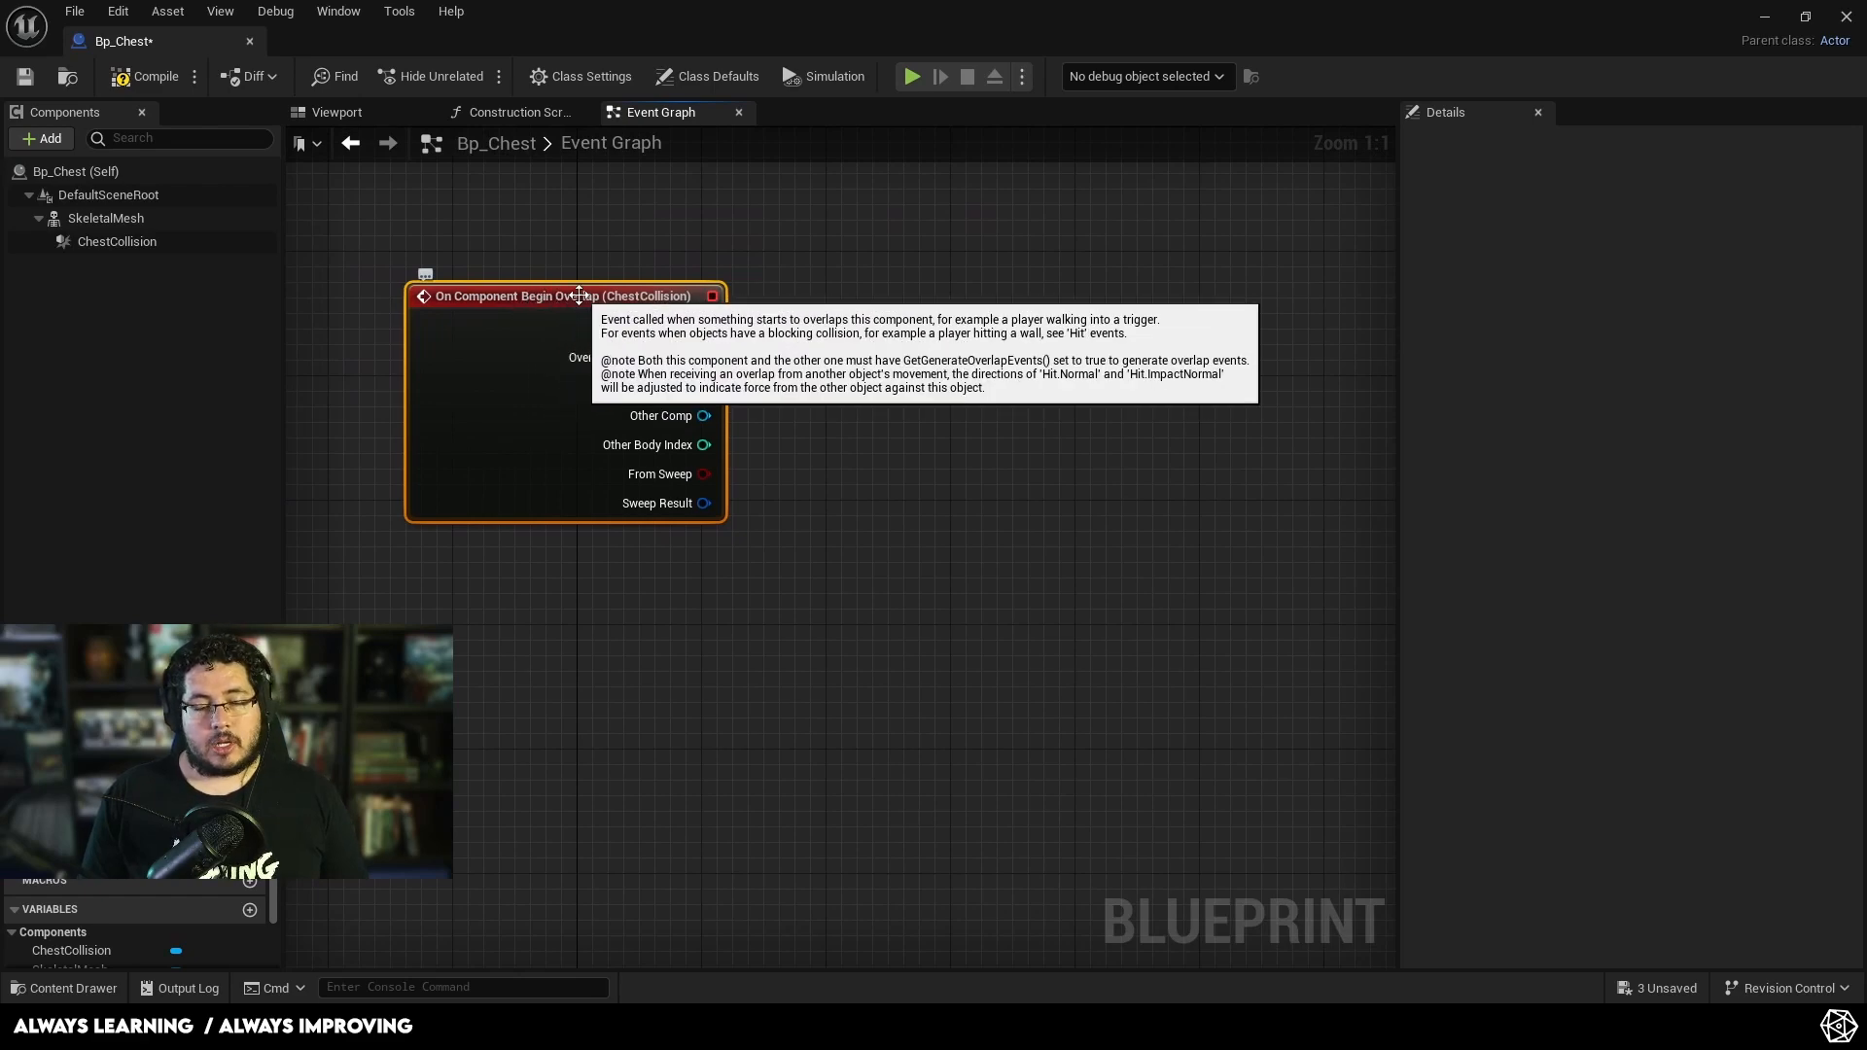
scroll(785, 388, "down", 1)
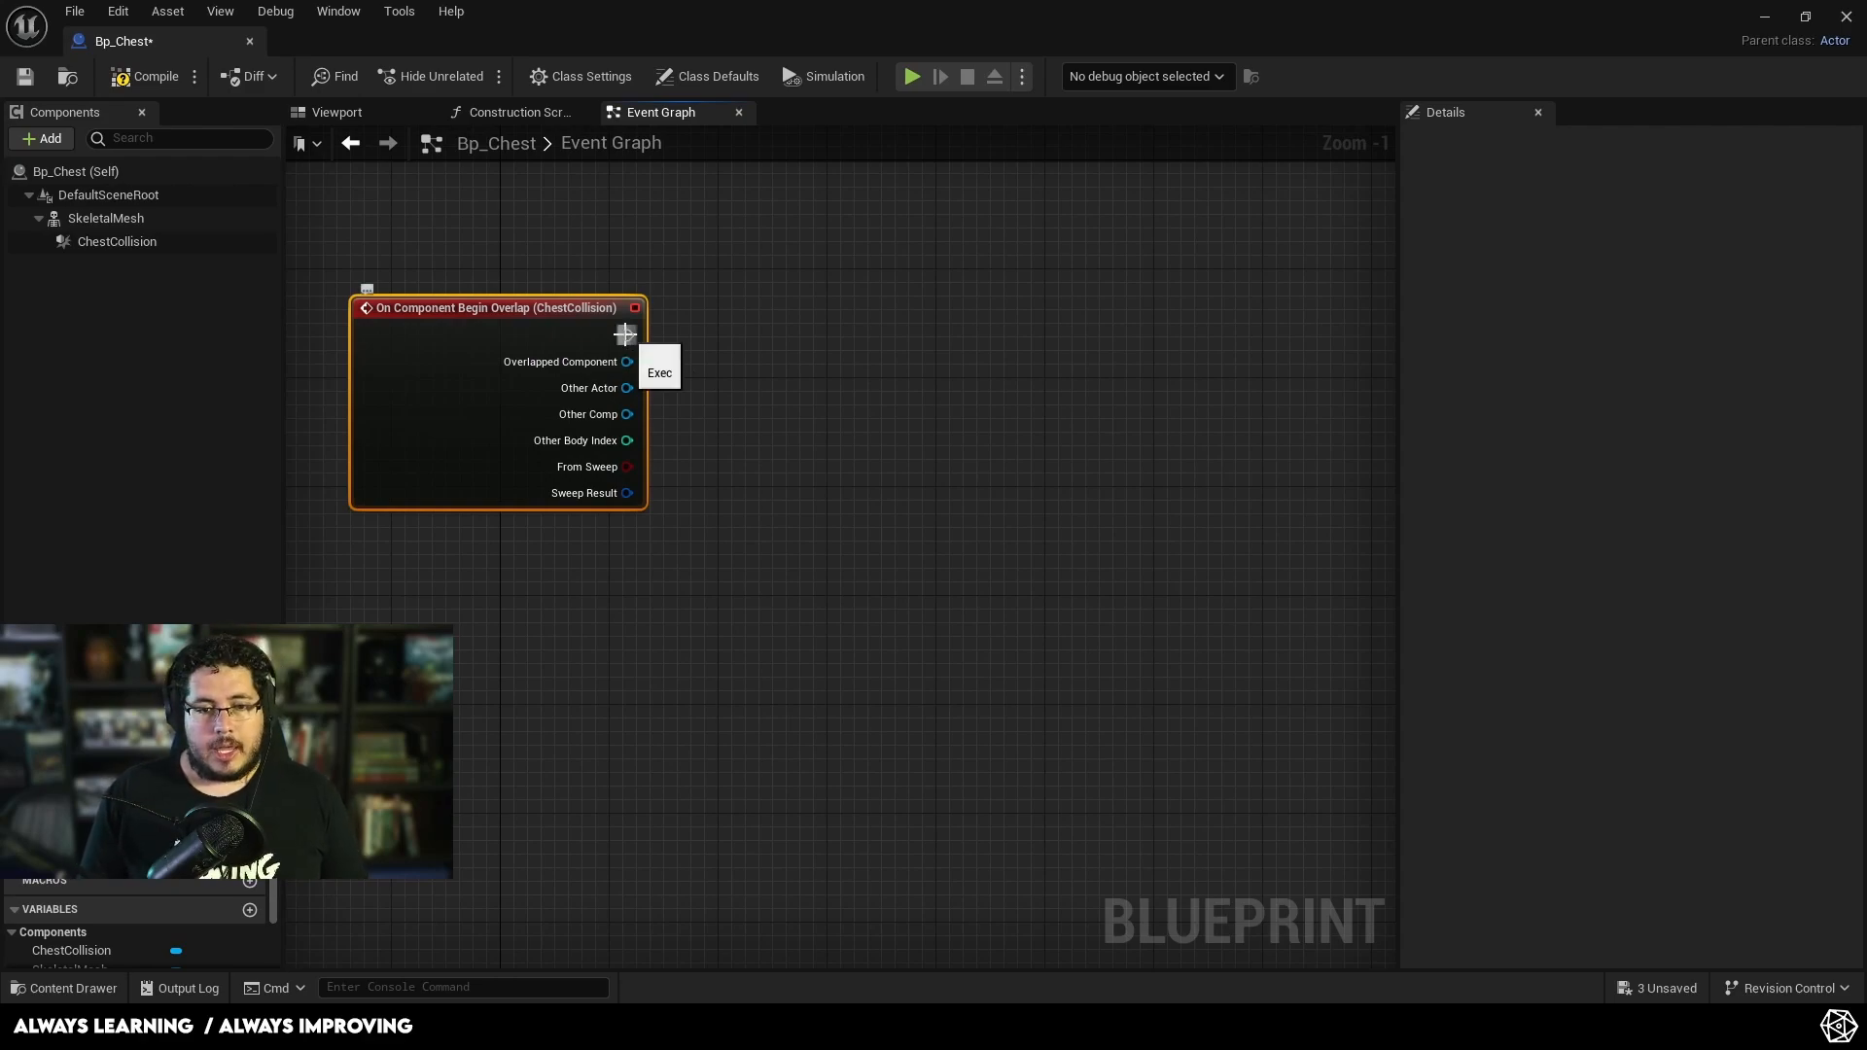
left_click_drag(706, 342, 706, 342)
type("cast")
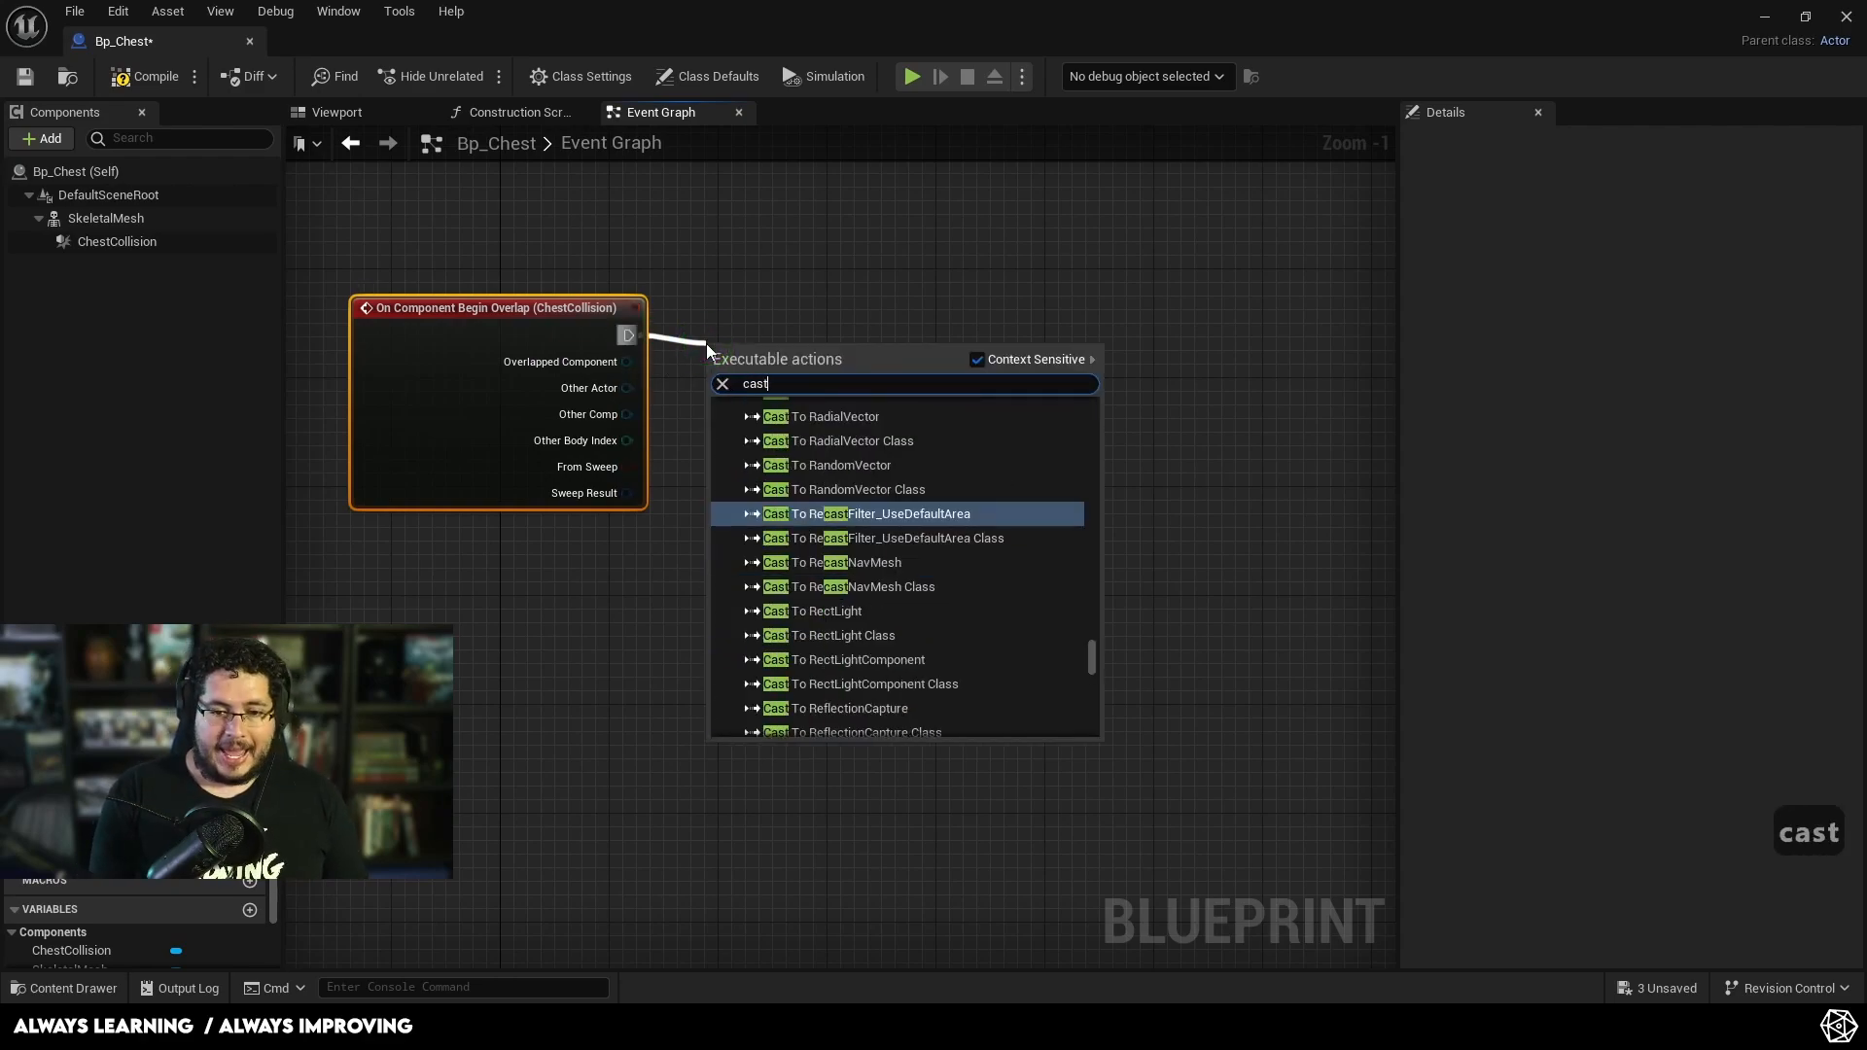
type(" to third")
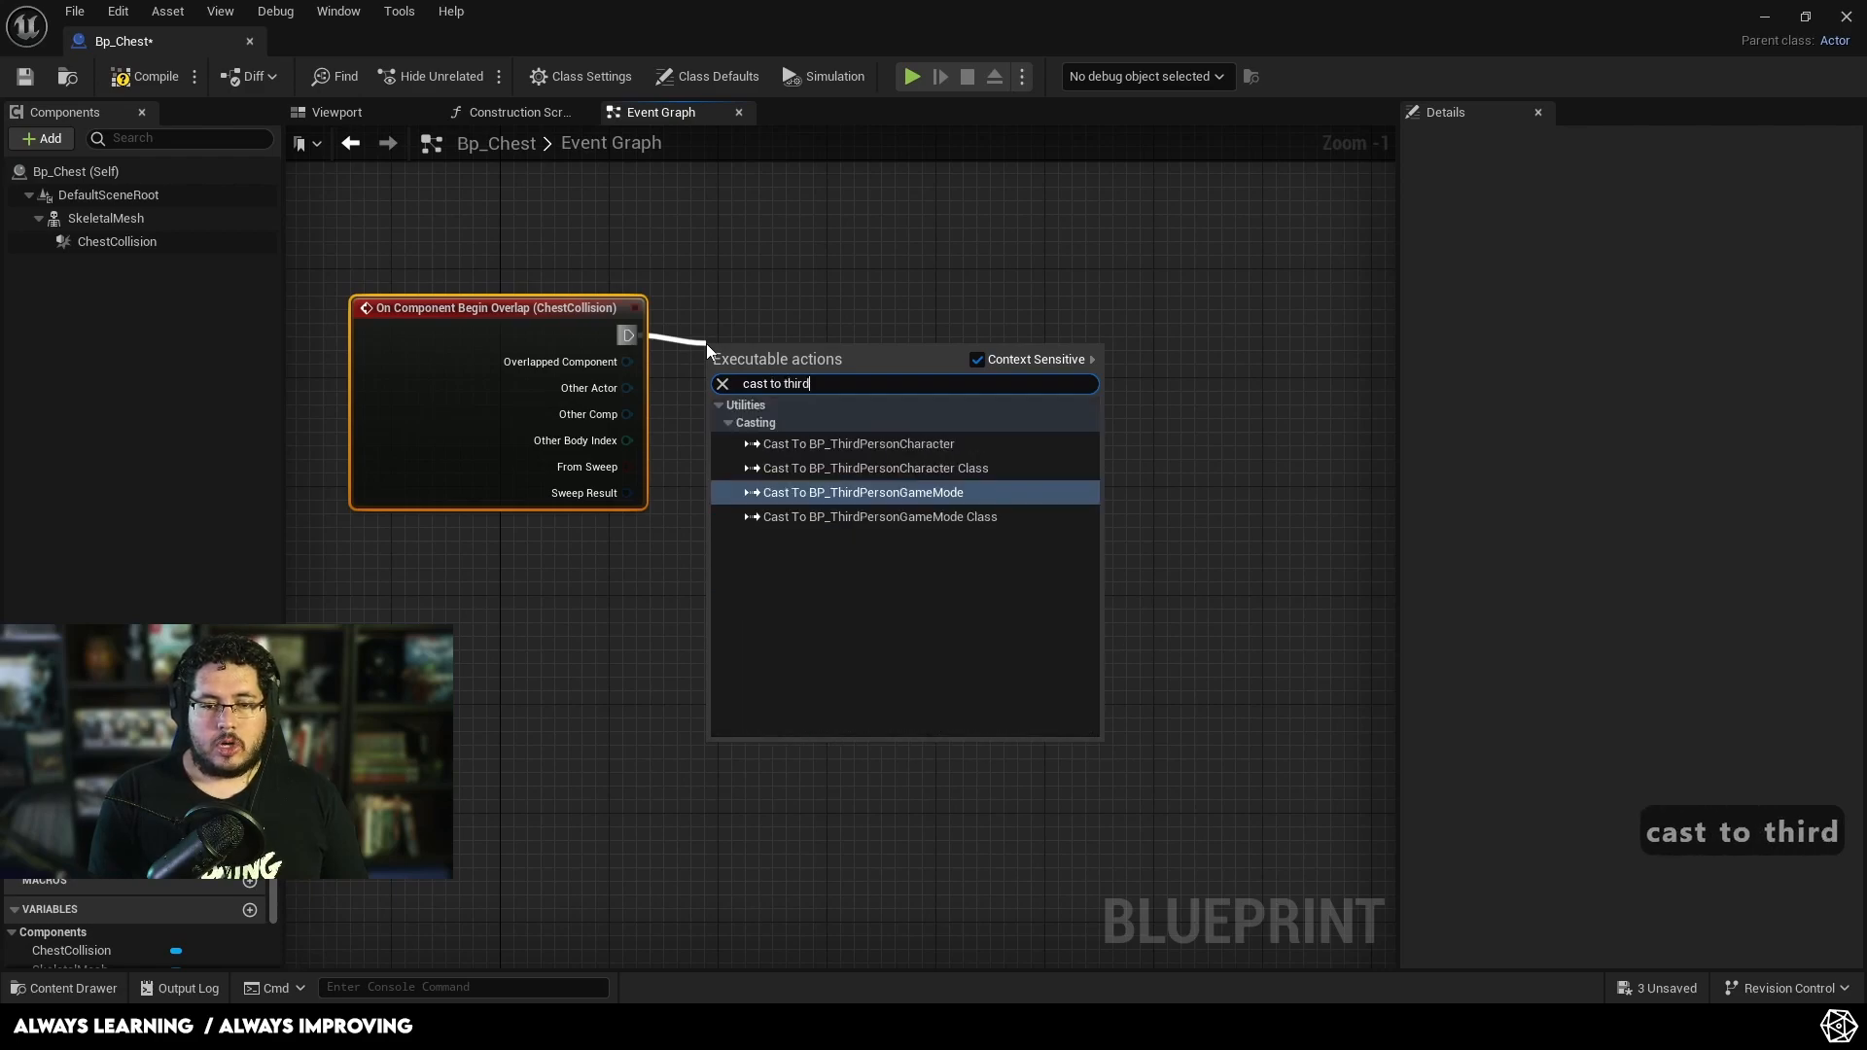
left_click(875, 443)
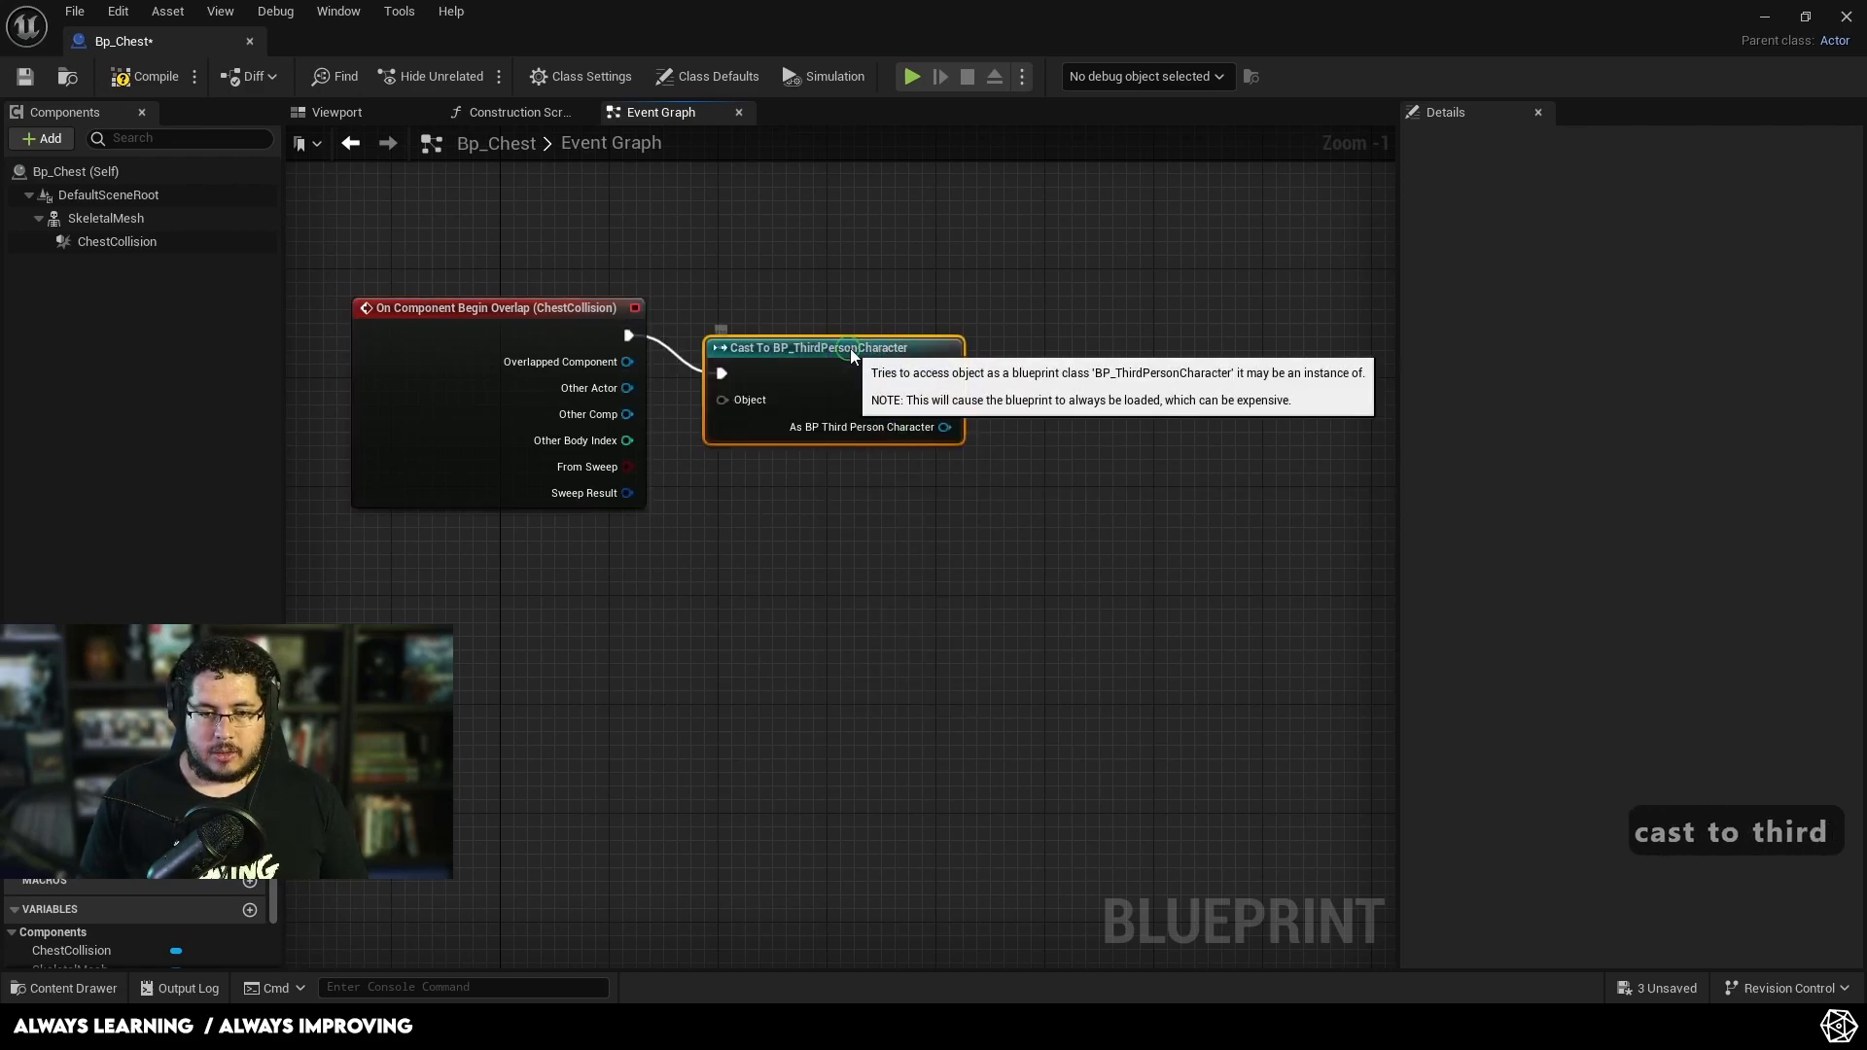
left_click_drag(642, 391, 755, 383)
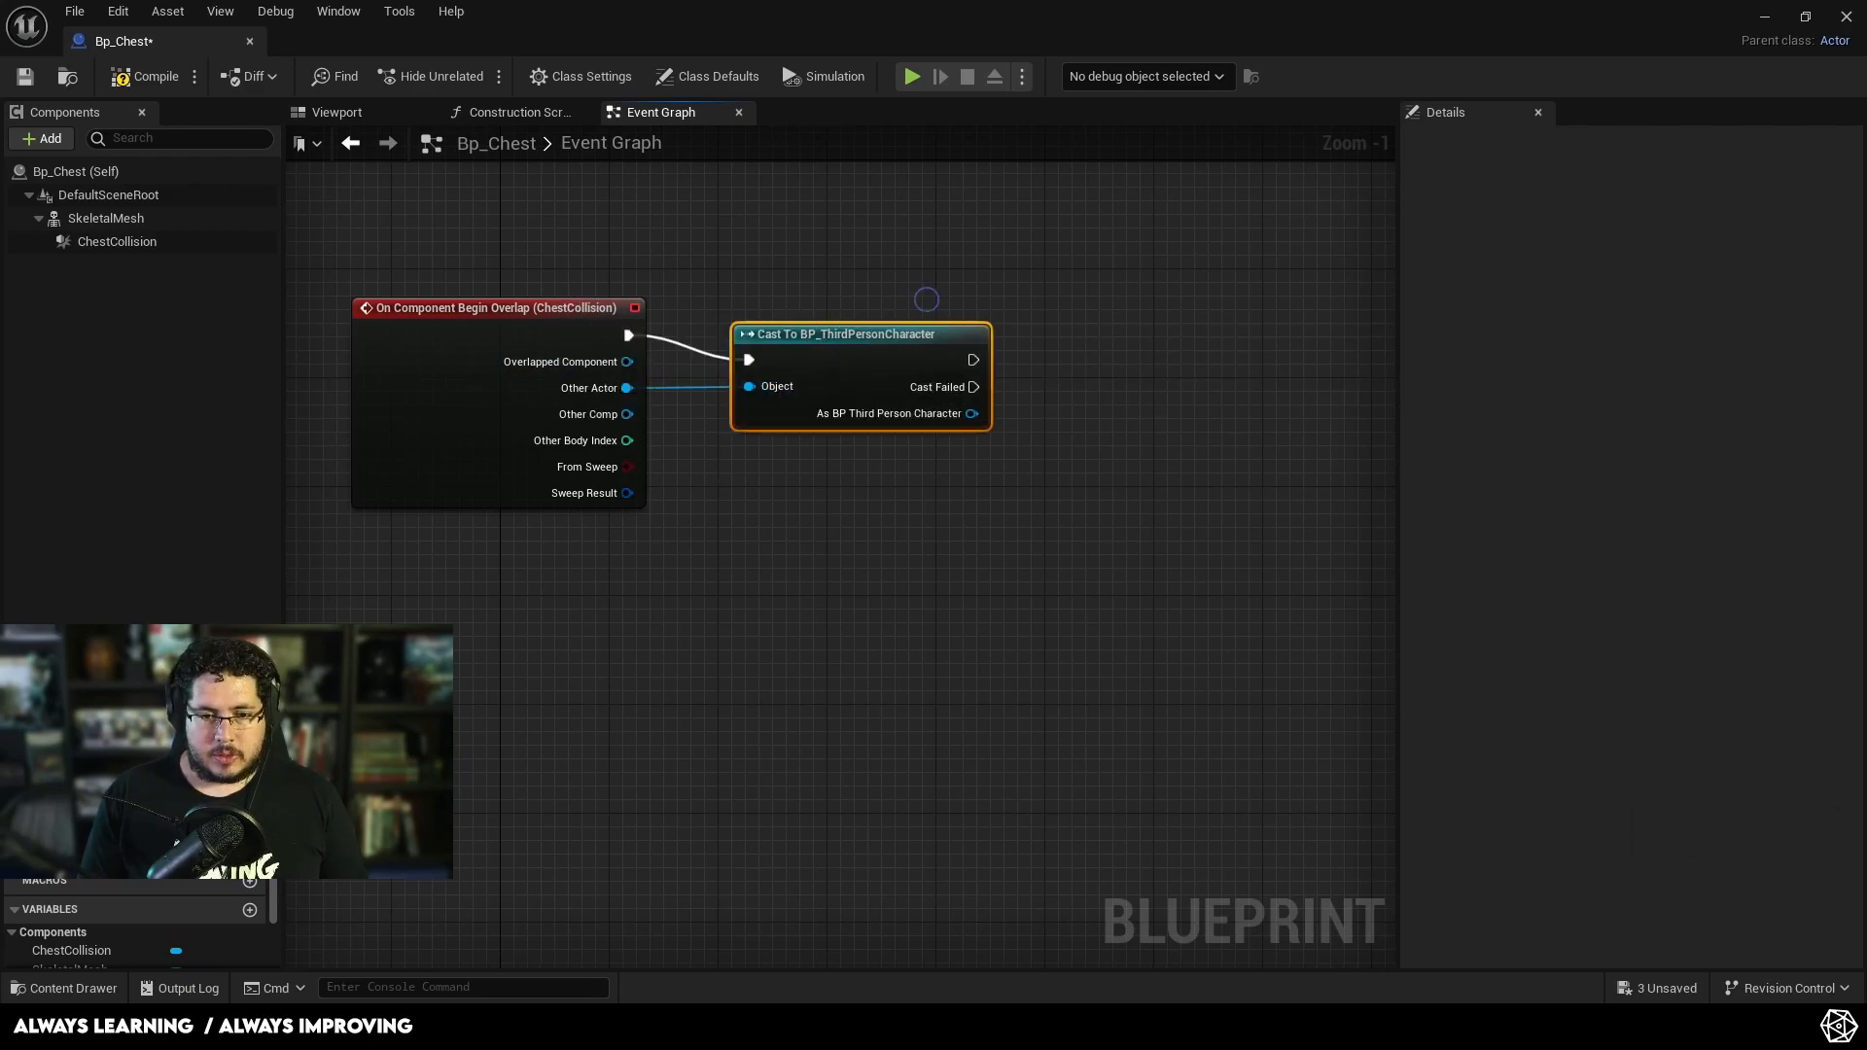
right_click_drag(928, 302, 795, 304)
left_click_drag(733, 337, 721, 310)
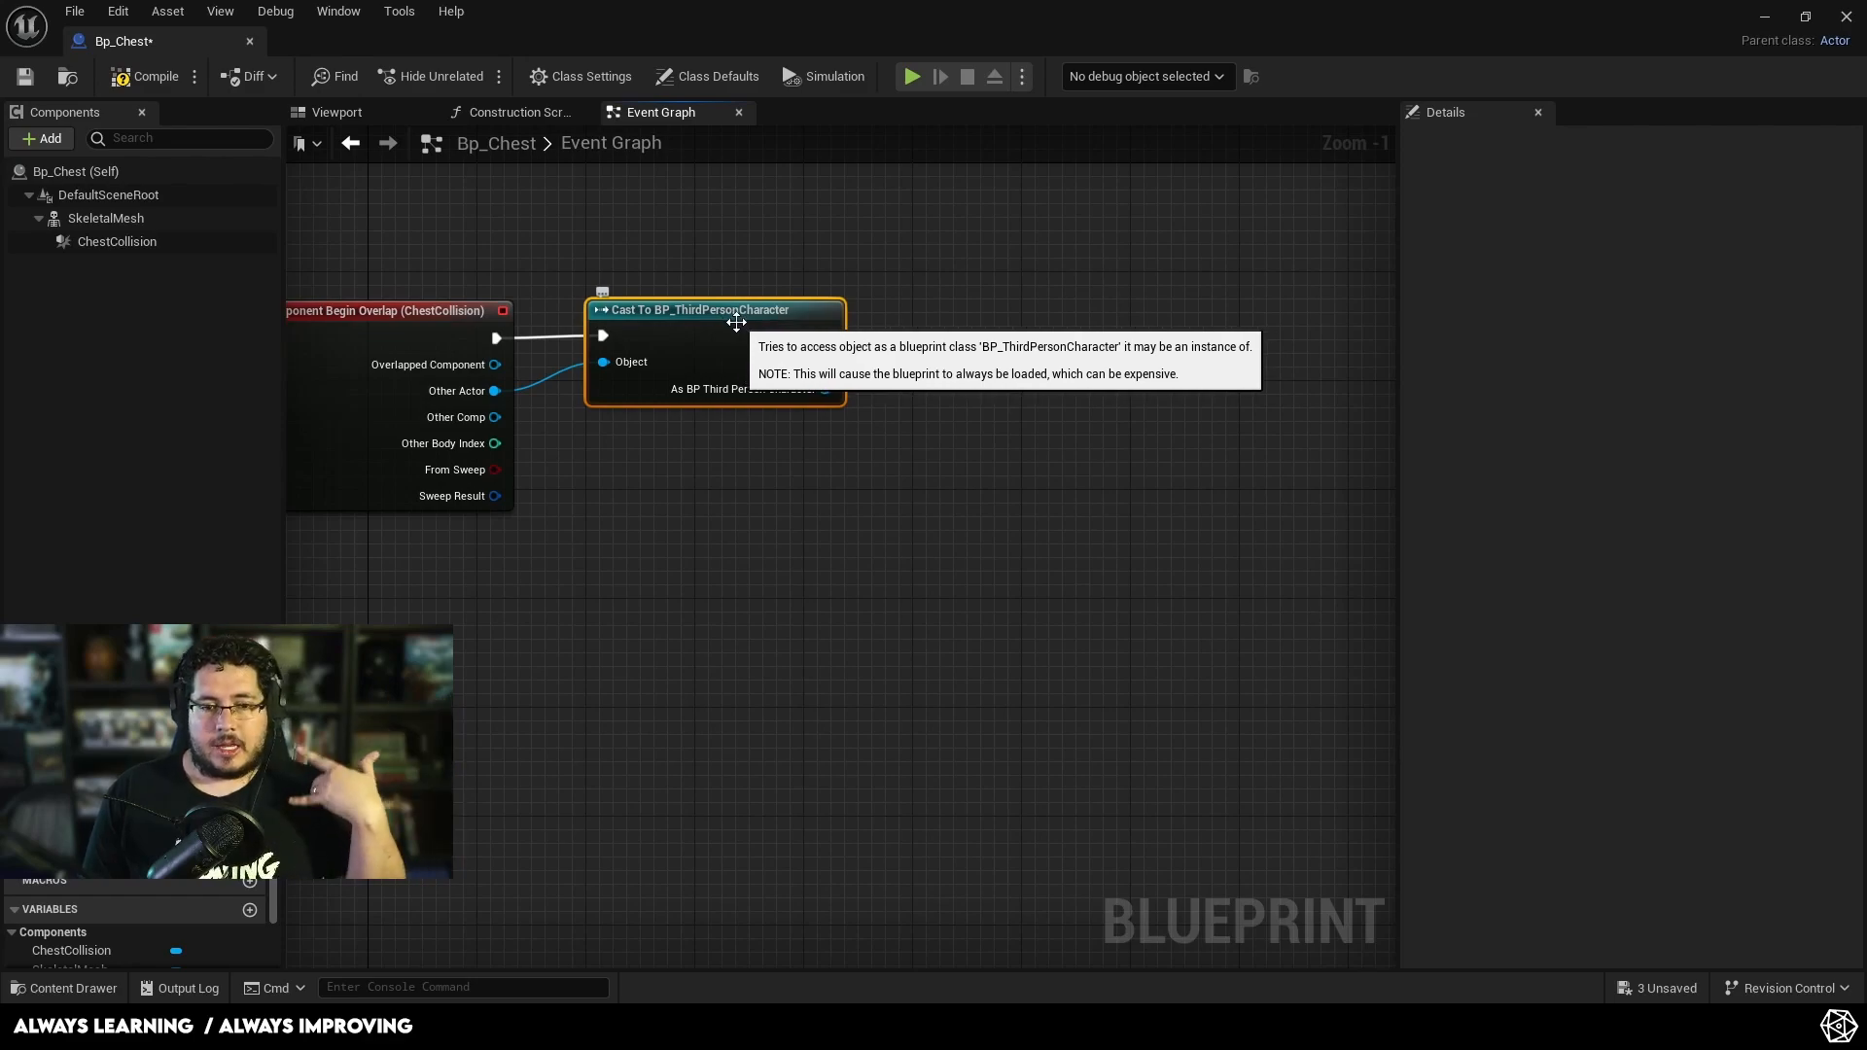
Step: Add a Play Animation (SkeletalMesh) node on the cast's success output and arrange it and its Skeletal Mesh reference node
right_click_drag(876, 350, 725, 321)
left_click_drag(687, 315, 826, 323)
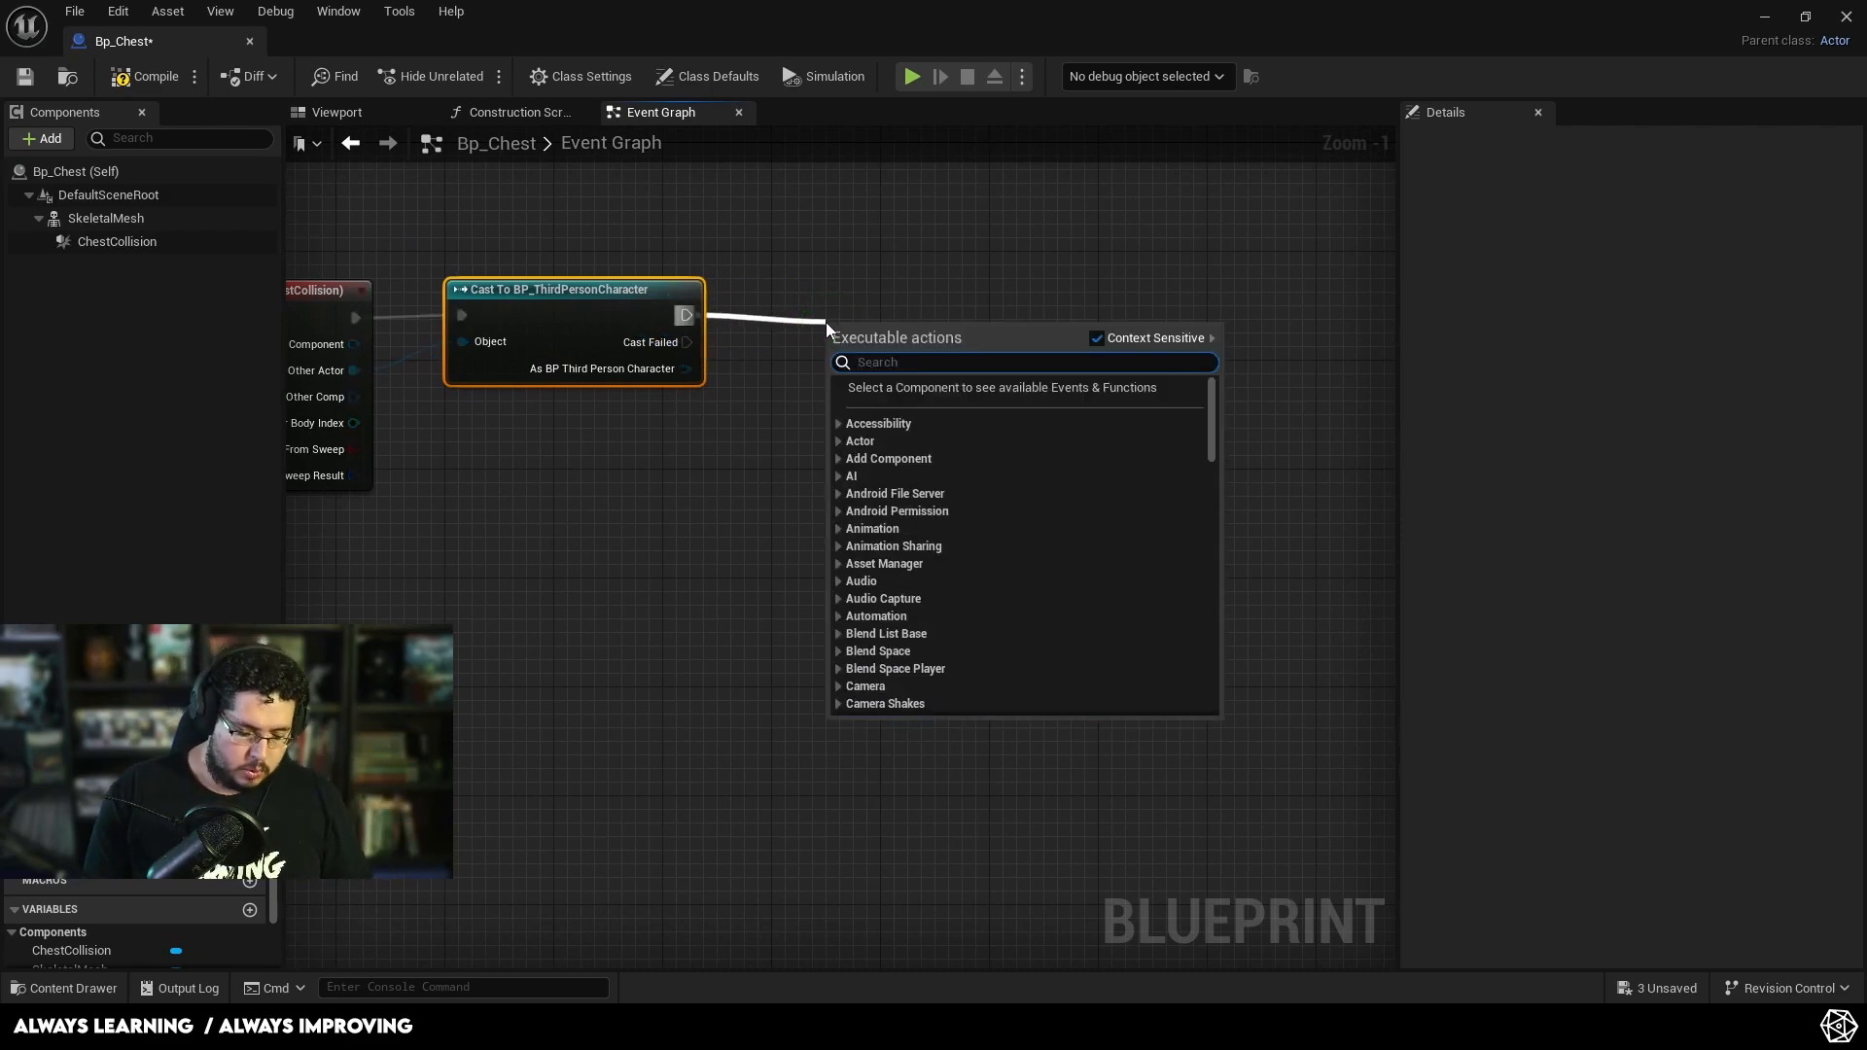
type("play anima")
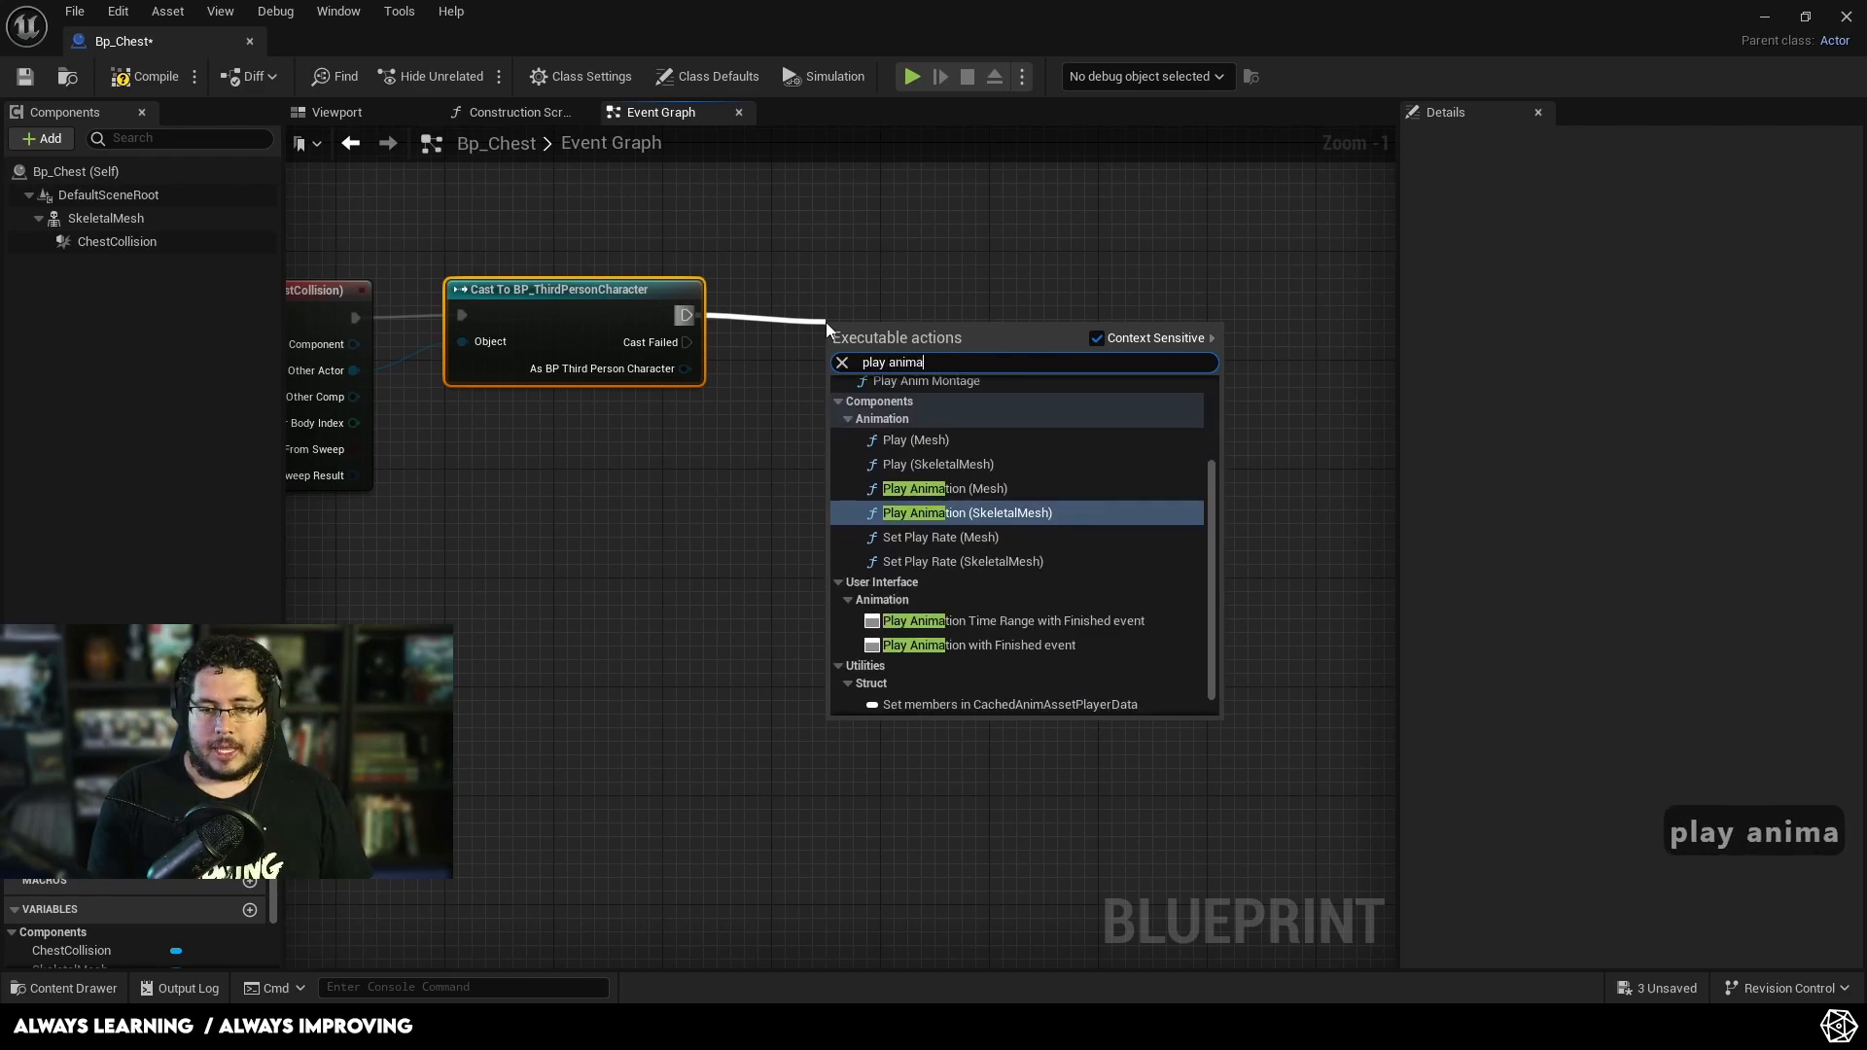
left_click(970, 511)
left_click_drag(931, 334, 1029, 267)
left_click(752, 241)
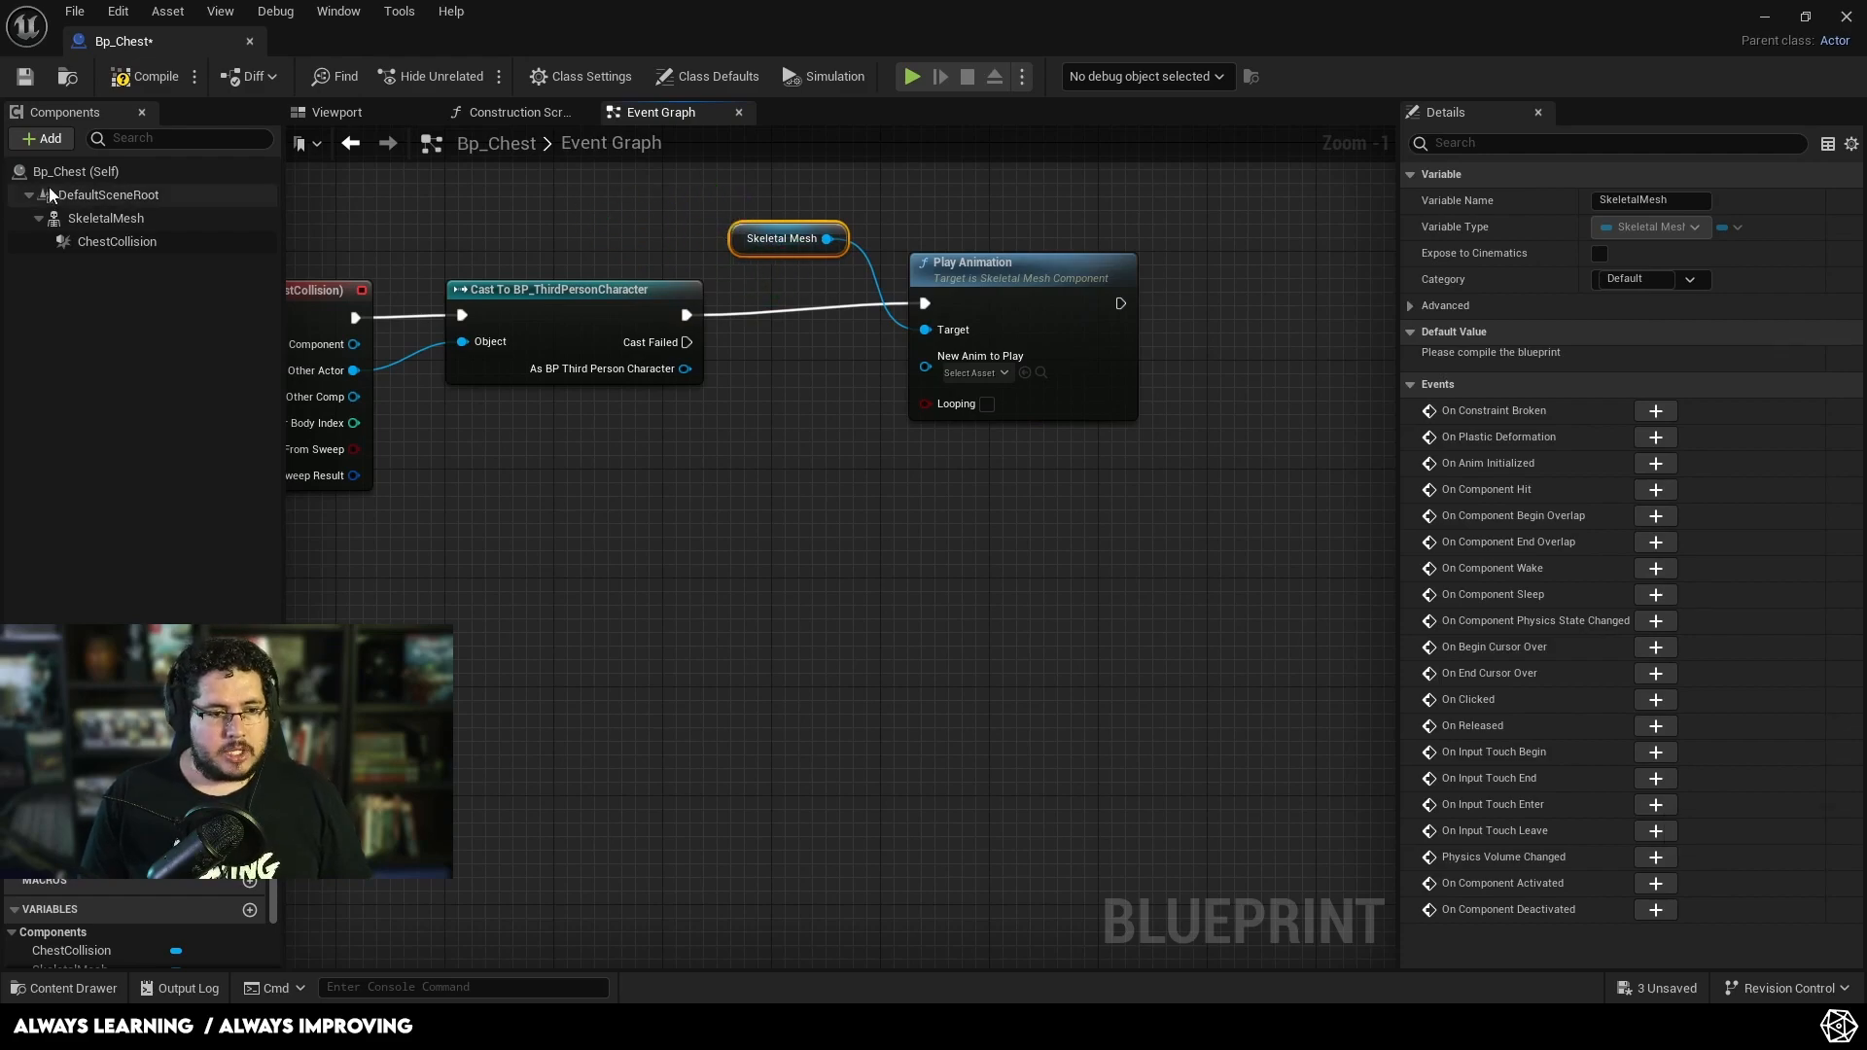
left_click_drag(732, 238, 757, 202)
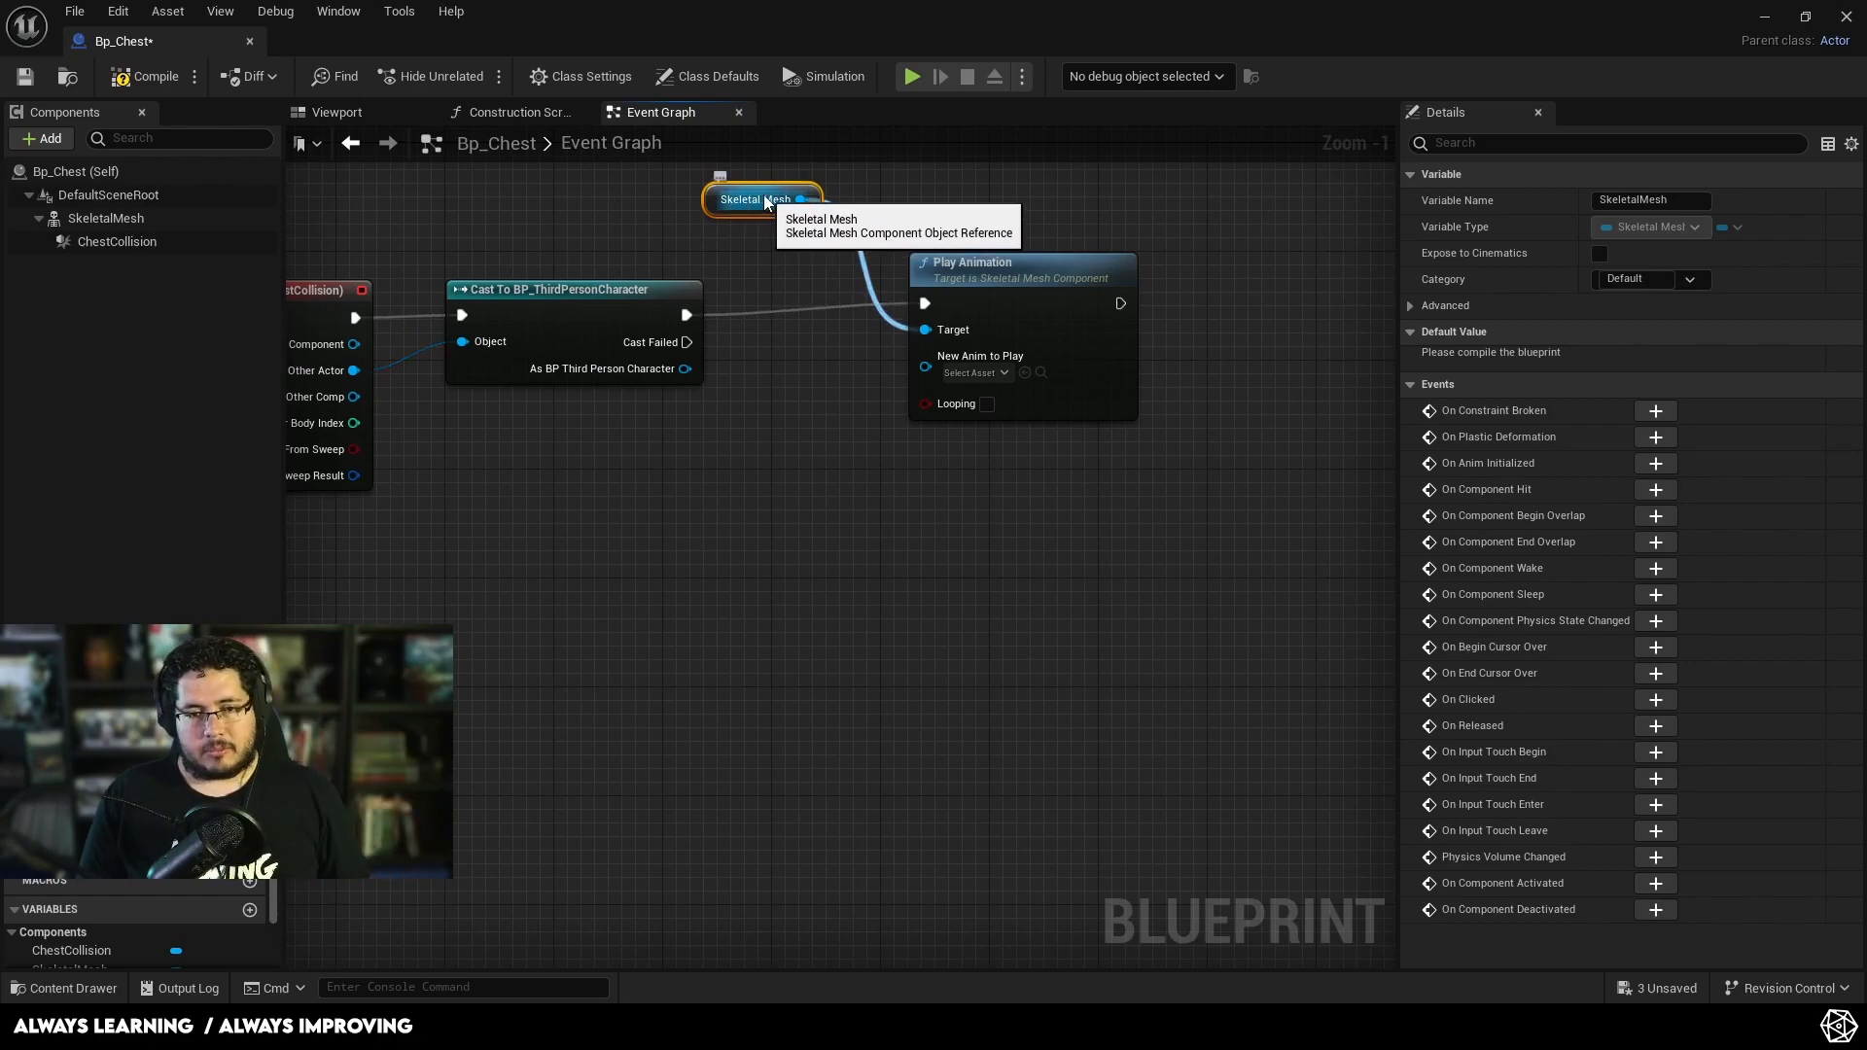
Step: Assign Chest_Open as the Play Animation node's New Anim to Play asset and compile the blueprint
left_click(975, 373)
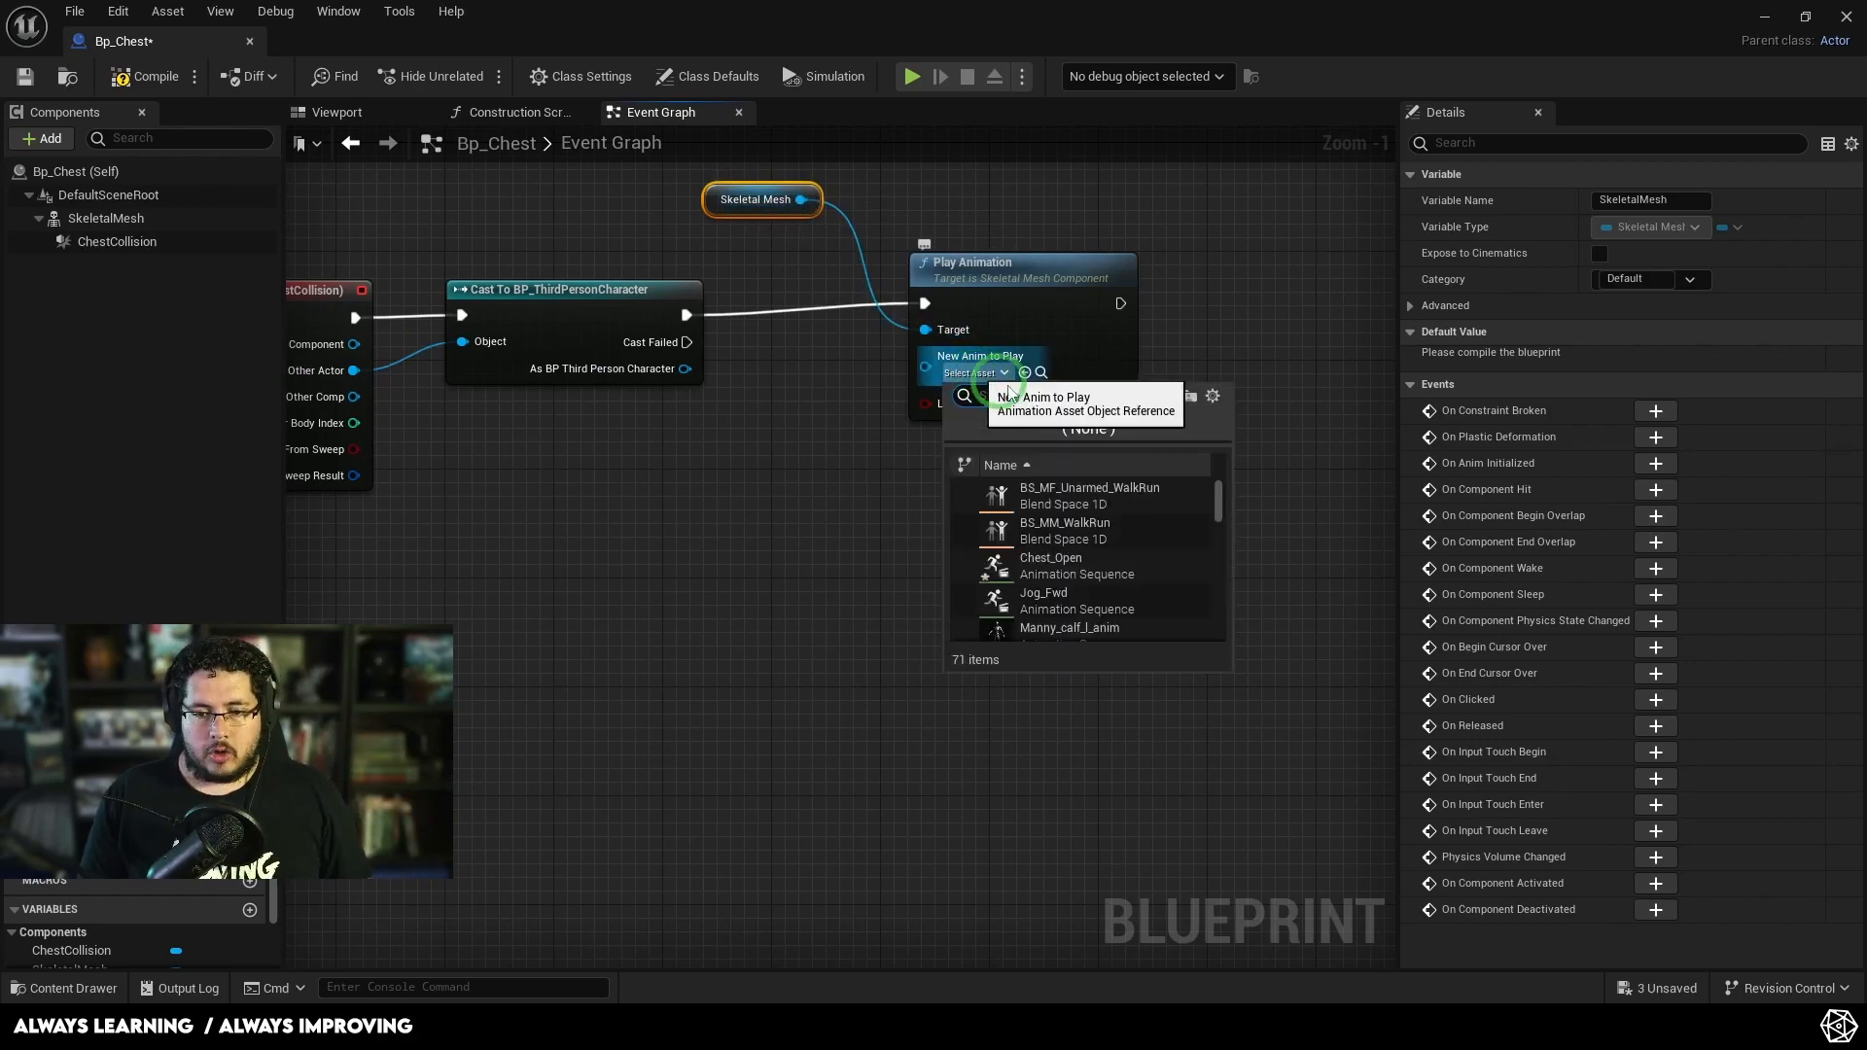
left_click(1085, 568)
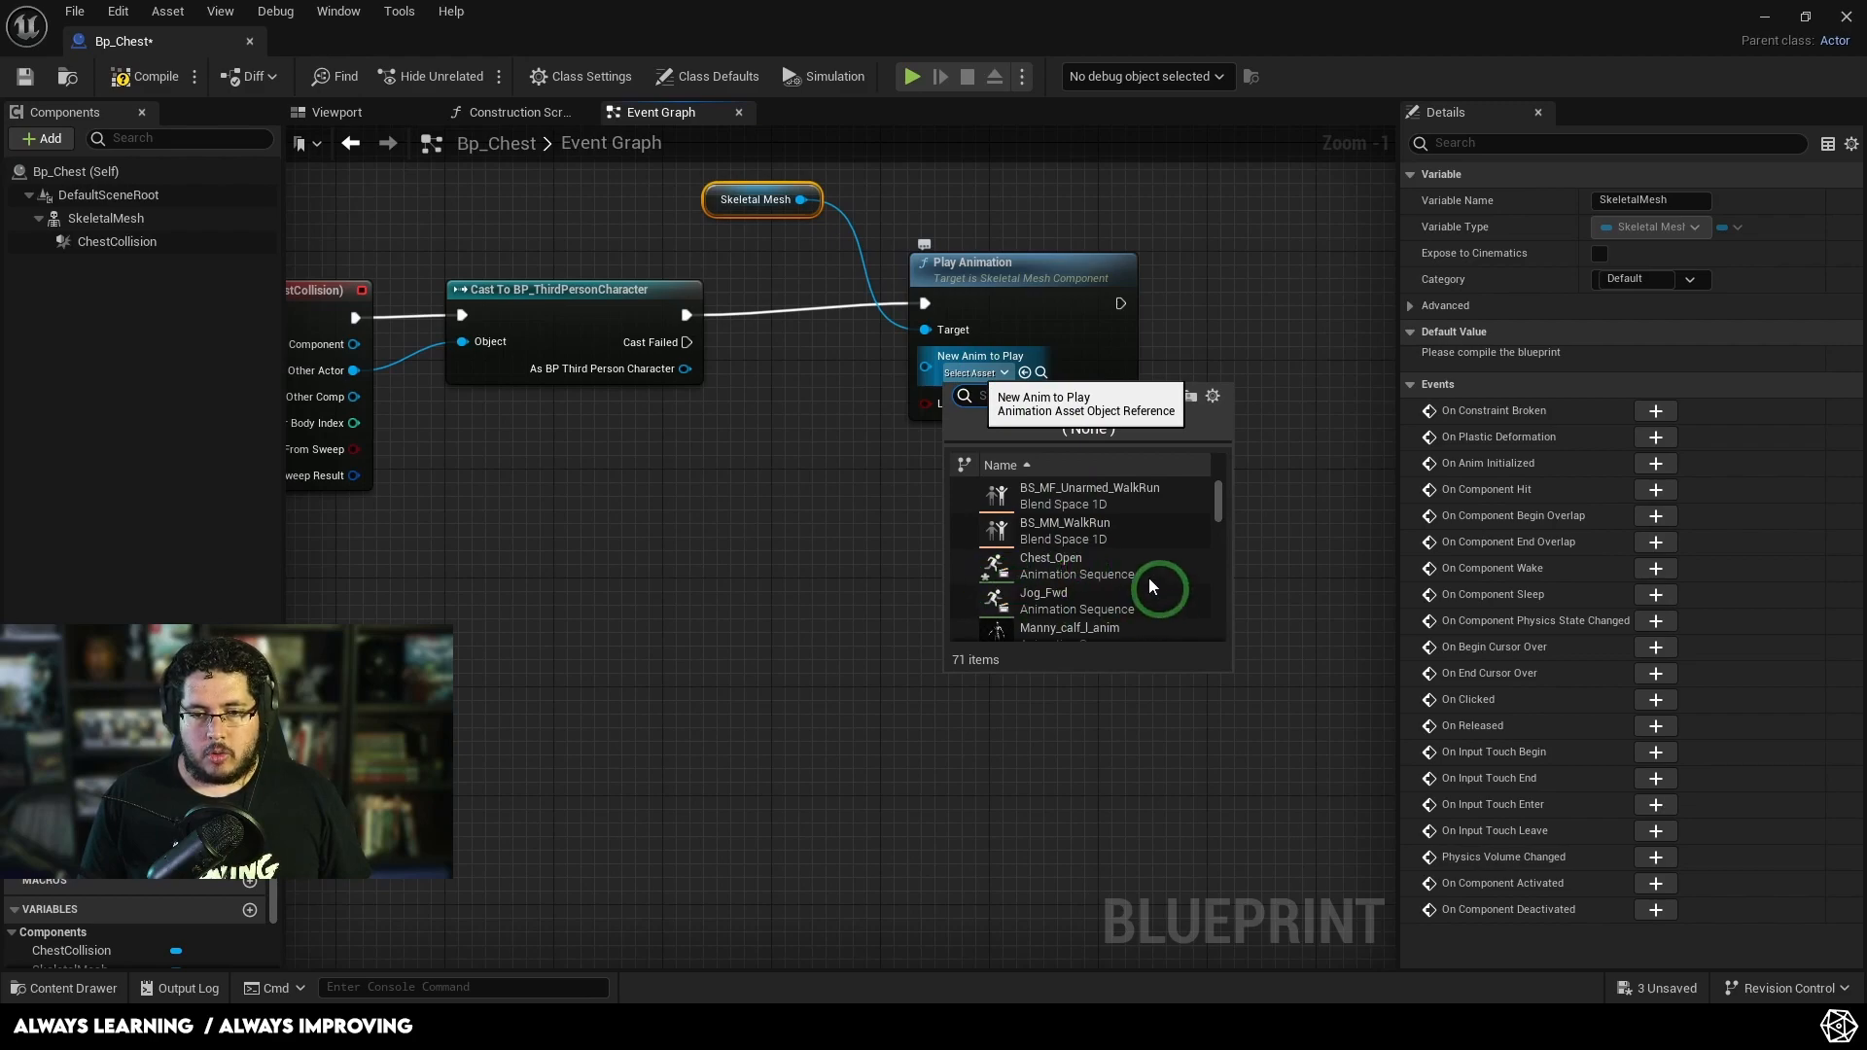
left_click(1062, 574)
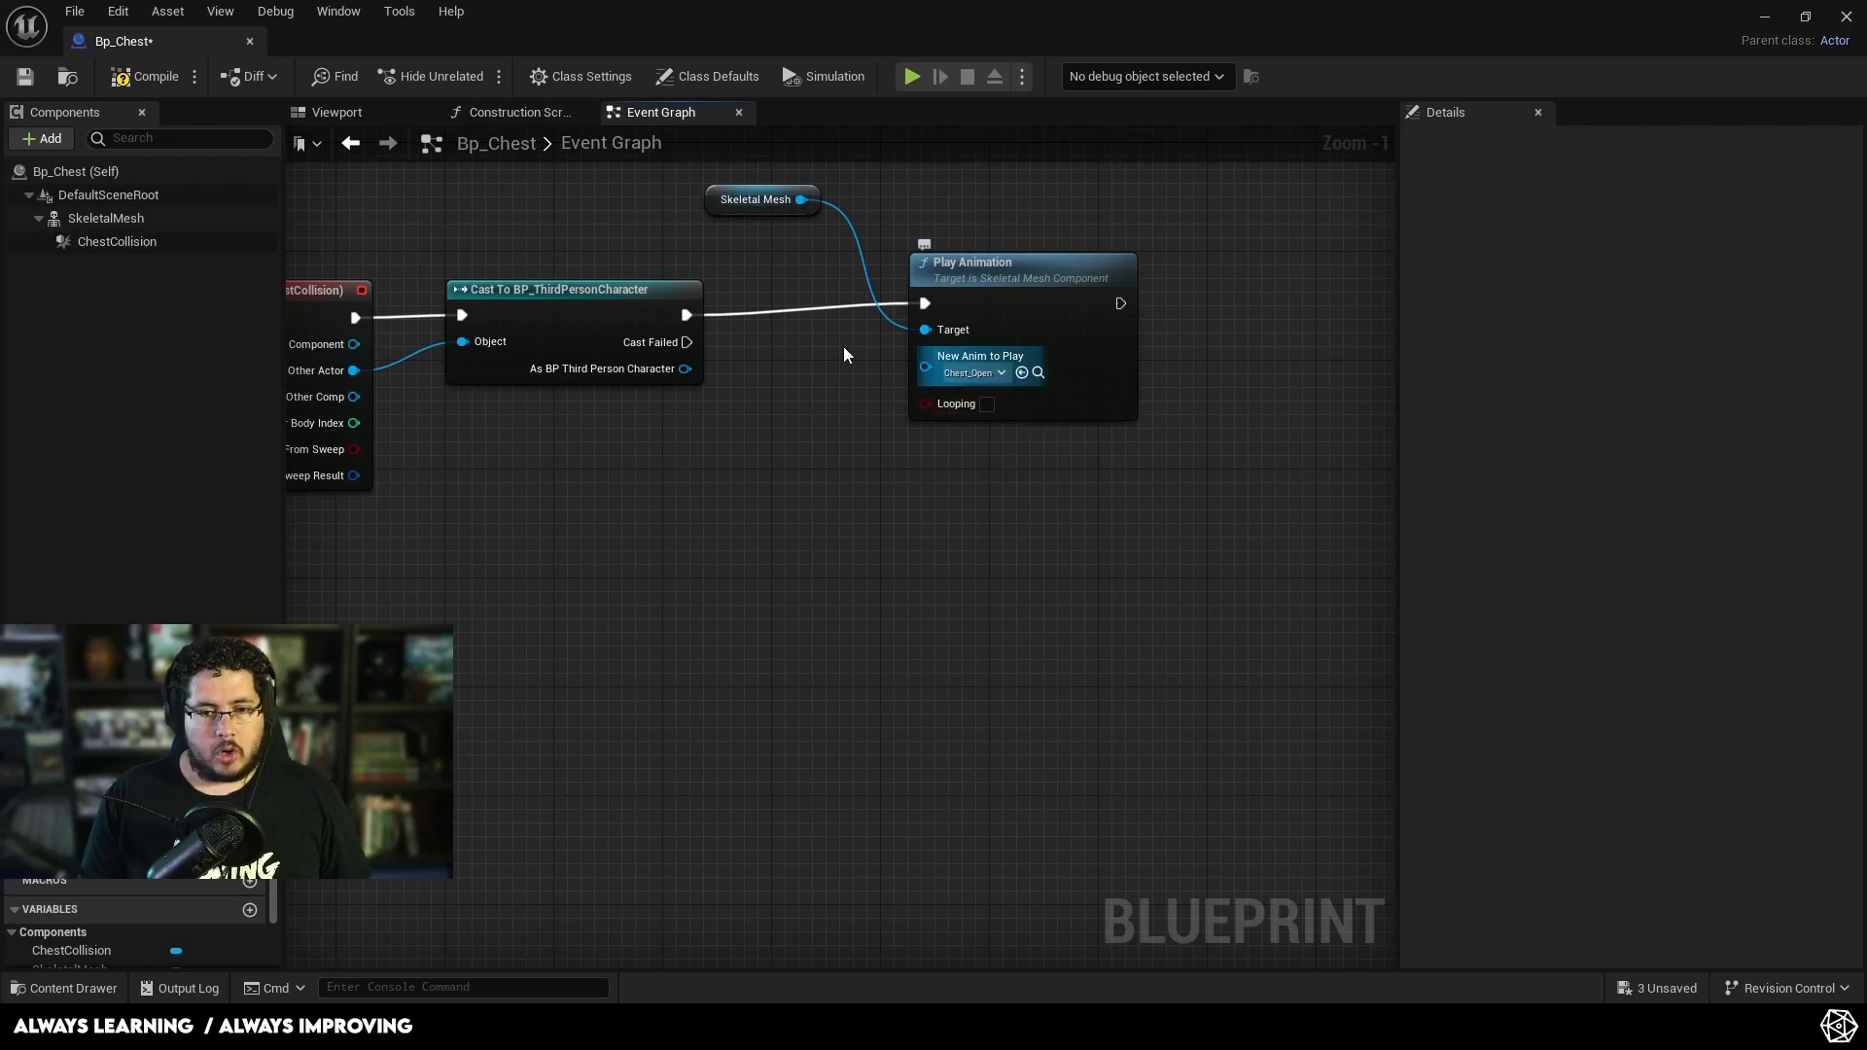
left_click(123, 80)
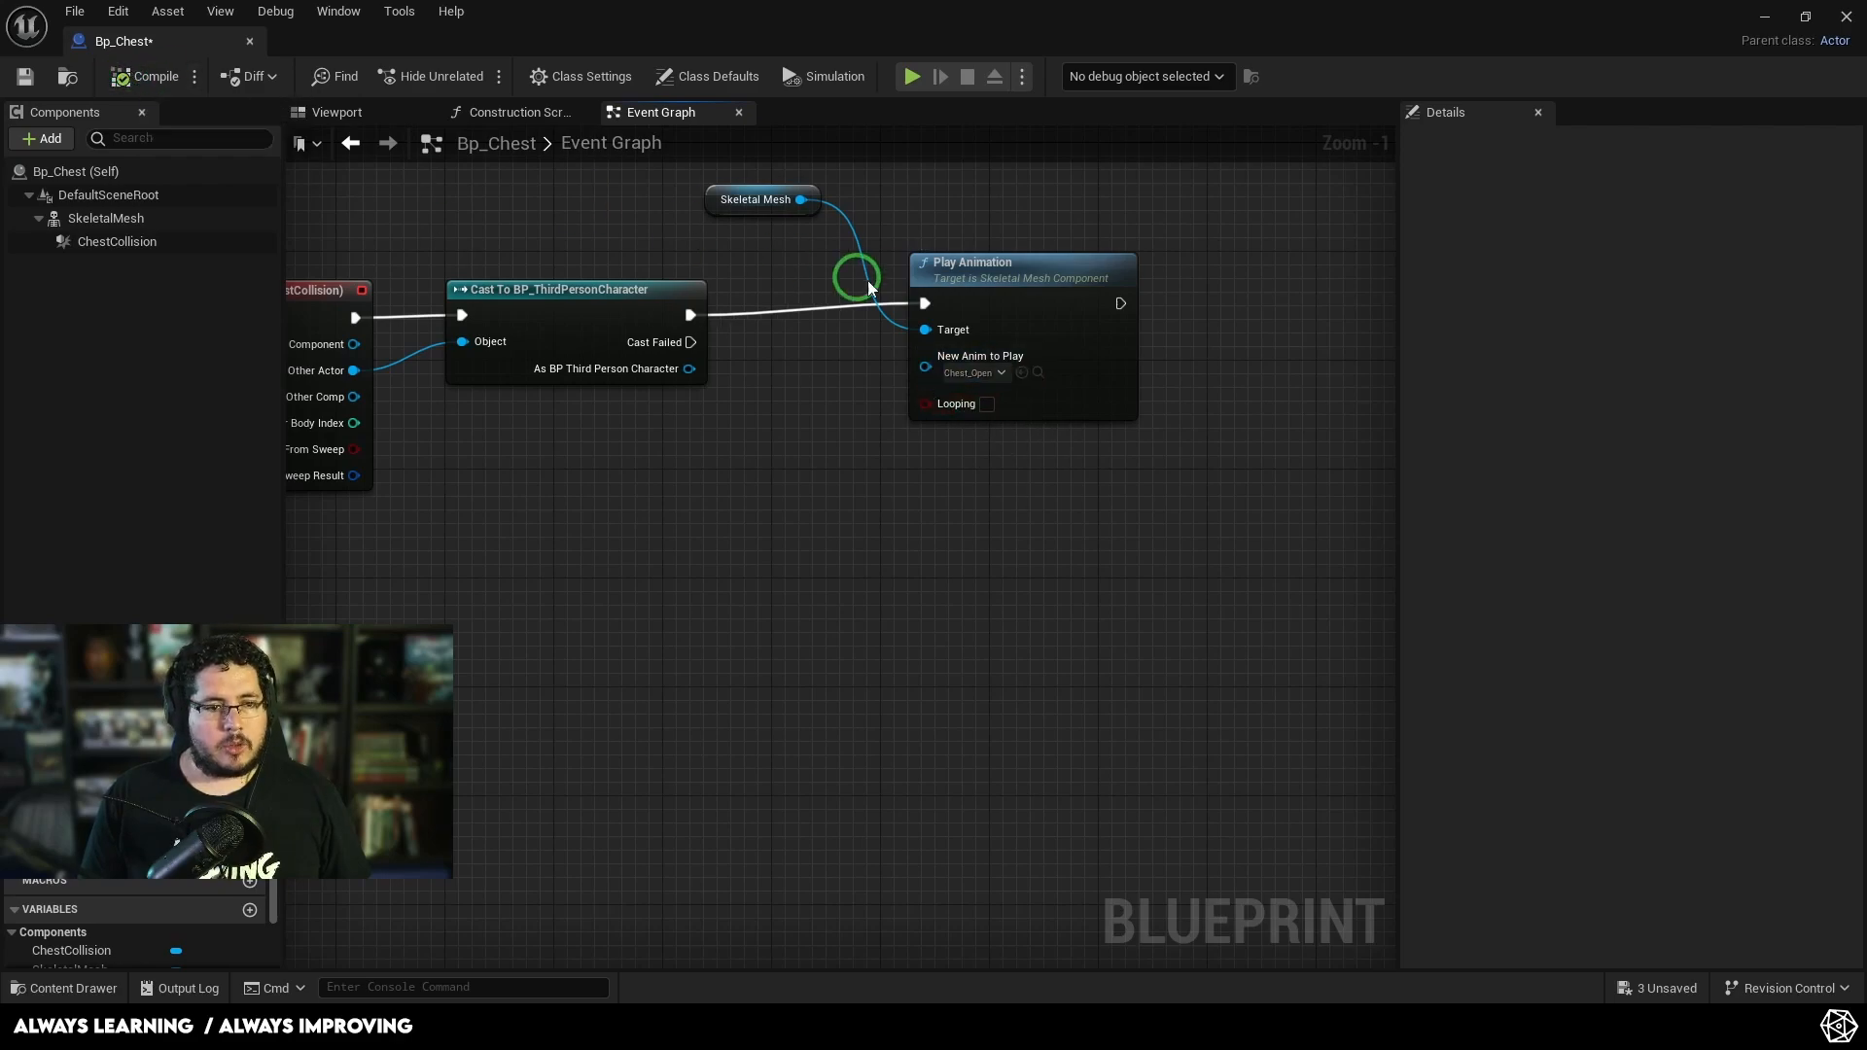
Step: Return to ThirdPersonMap and place additional Bp_Chest instances to make a row of three chests along the wall
left_click(1768, 16)
left_click_drag(278, 681, 975, 333)
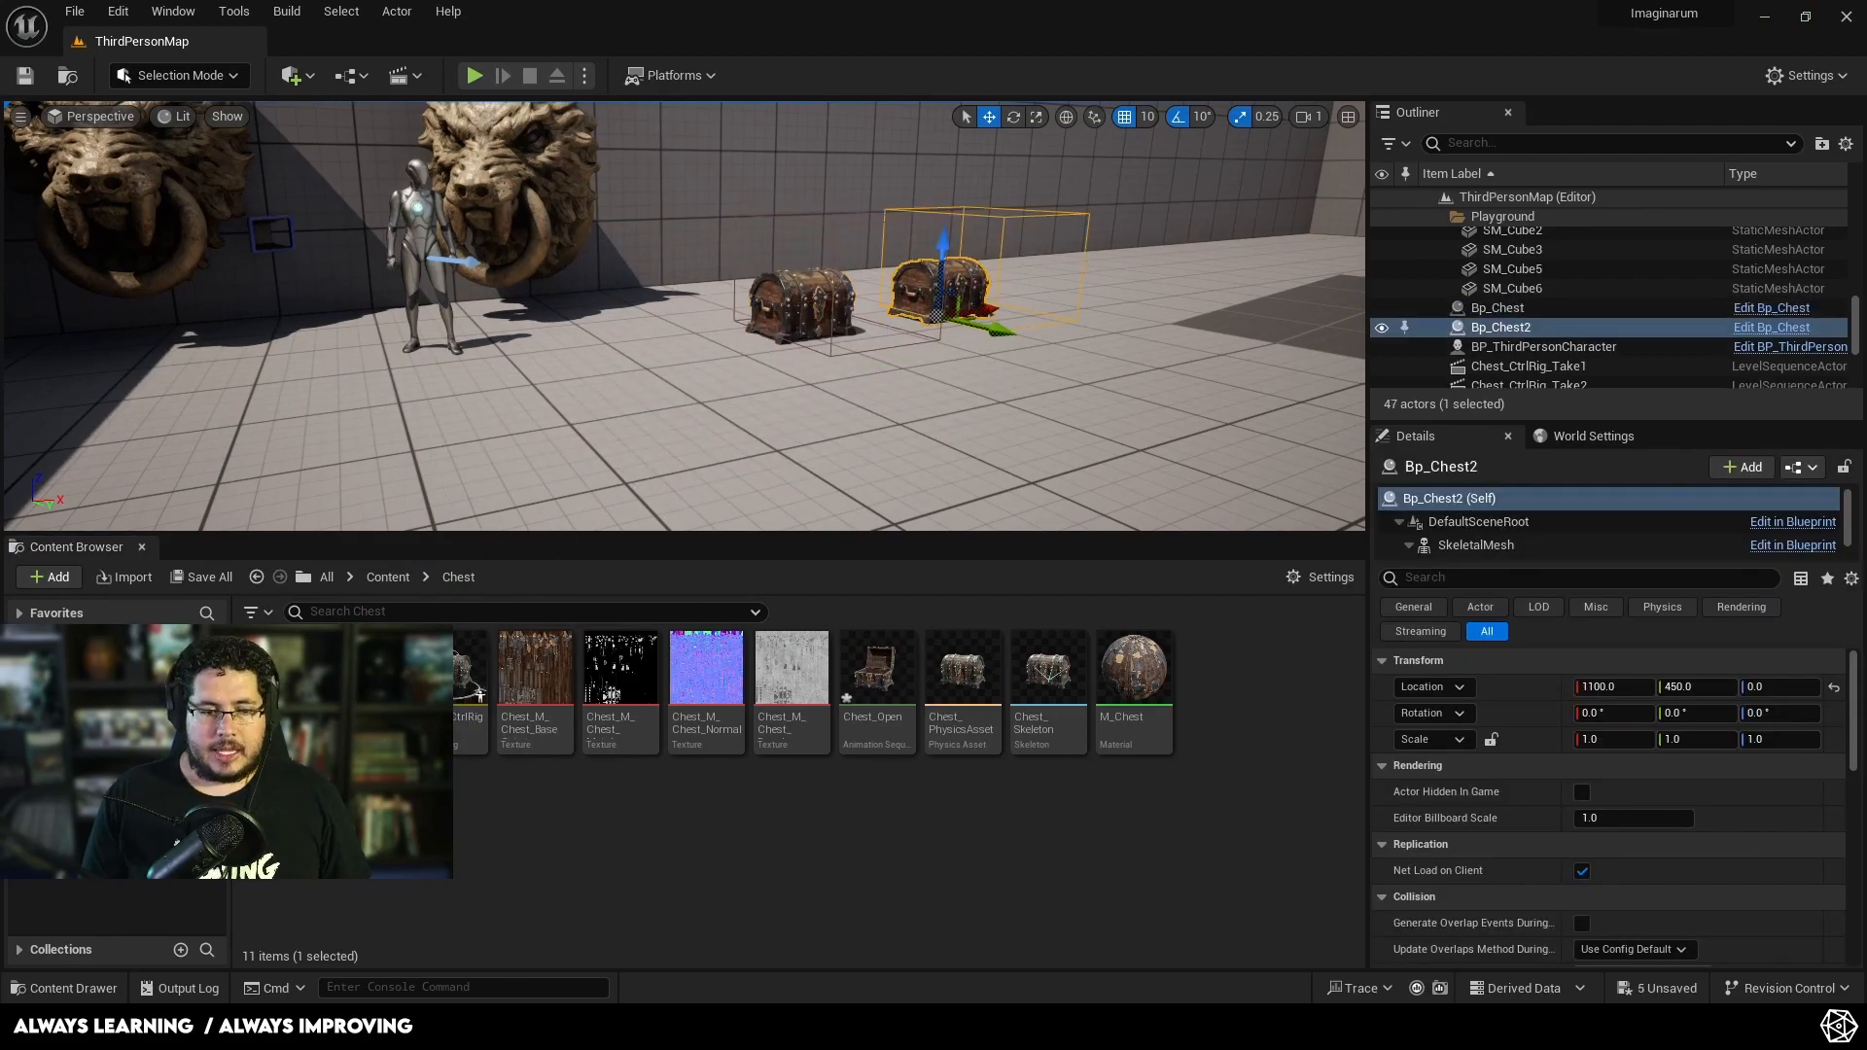
left_click_drag(1121, 261, 1059, 292)
Step: Play the level, walk the character into each of the three chests to check the opening animation, and stop playing
left_click(476, 76)
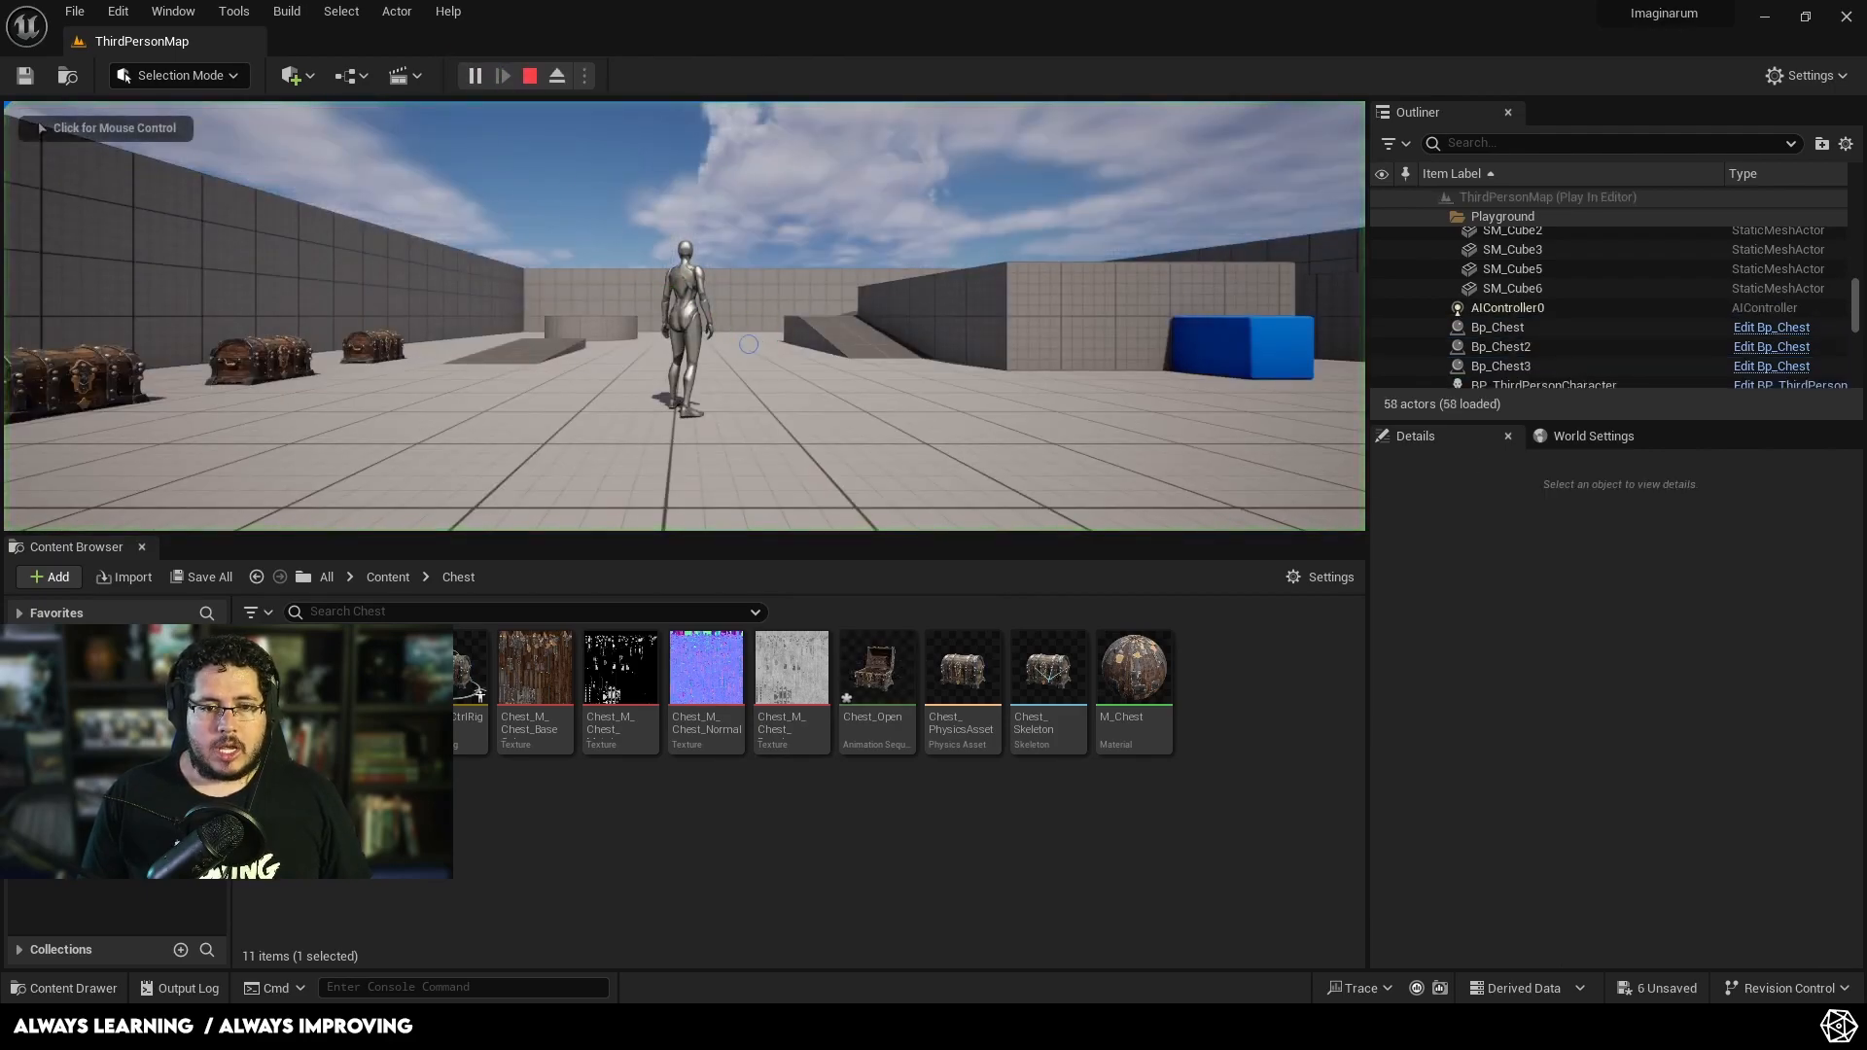
key("w")
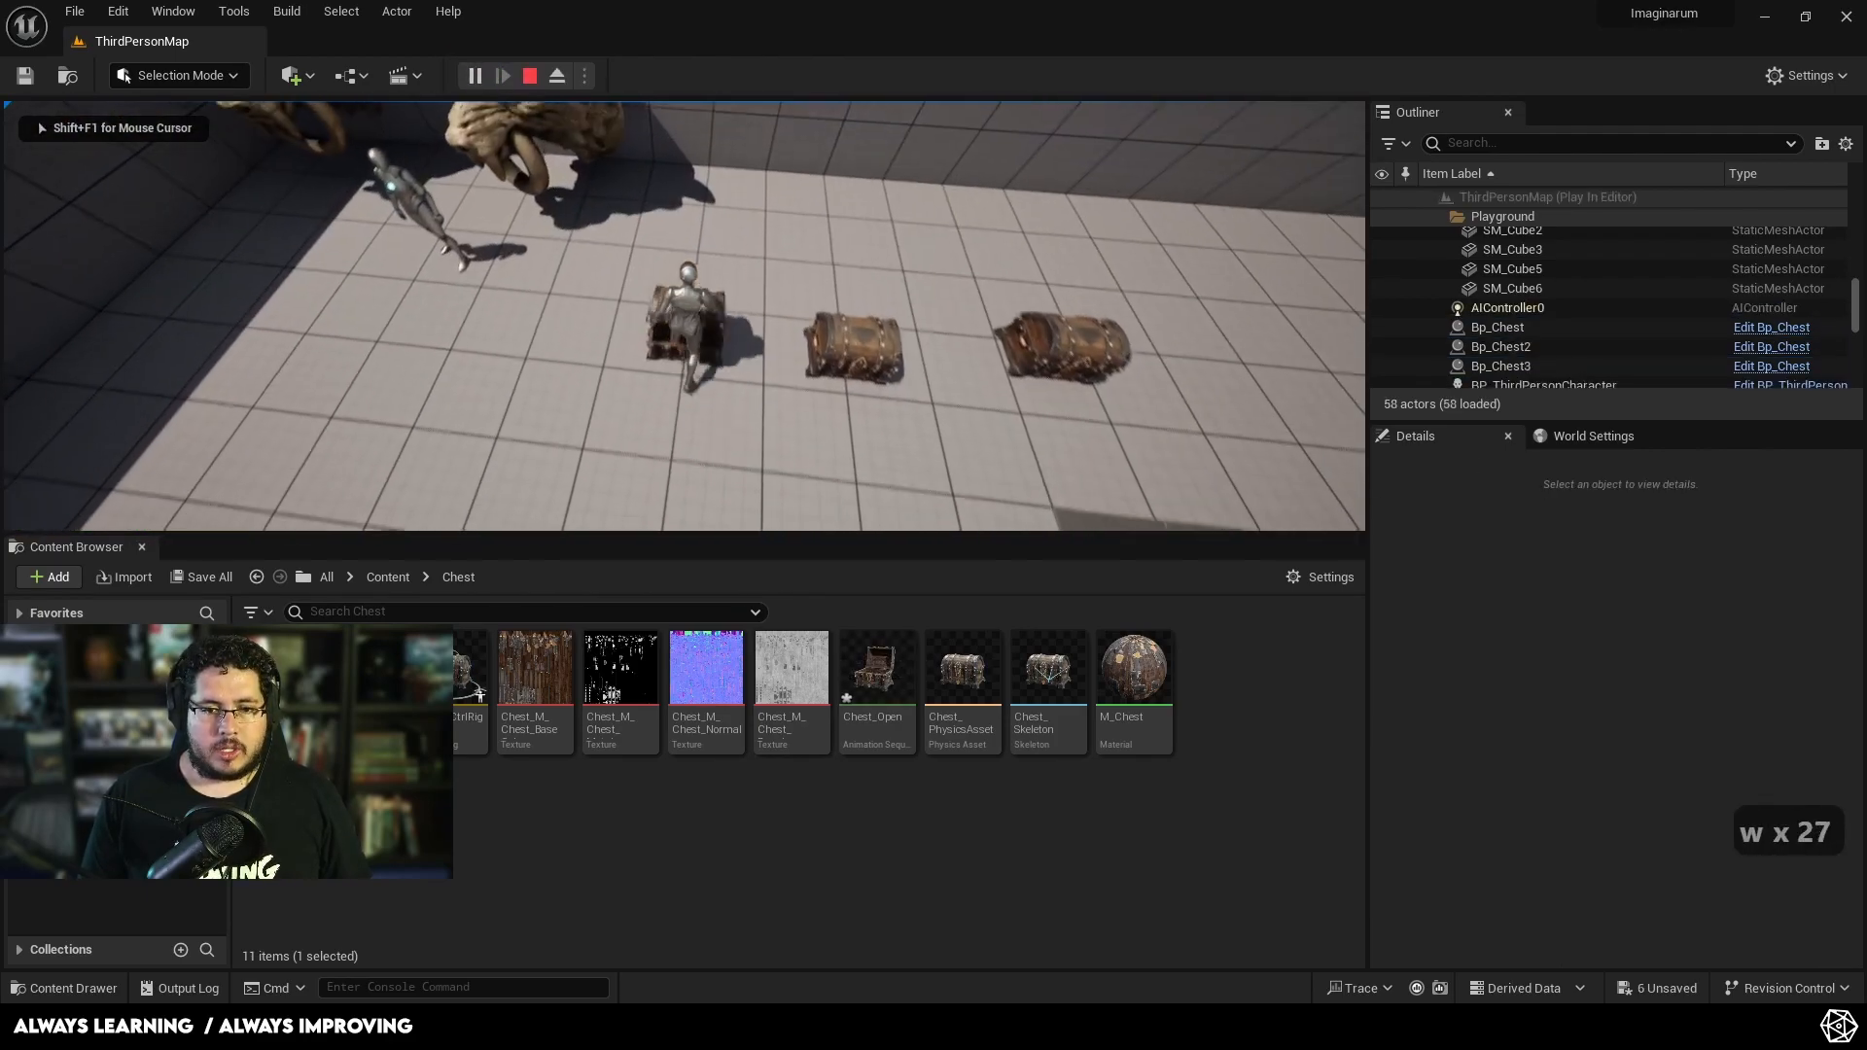
key("d")
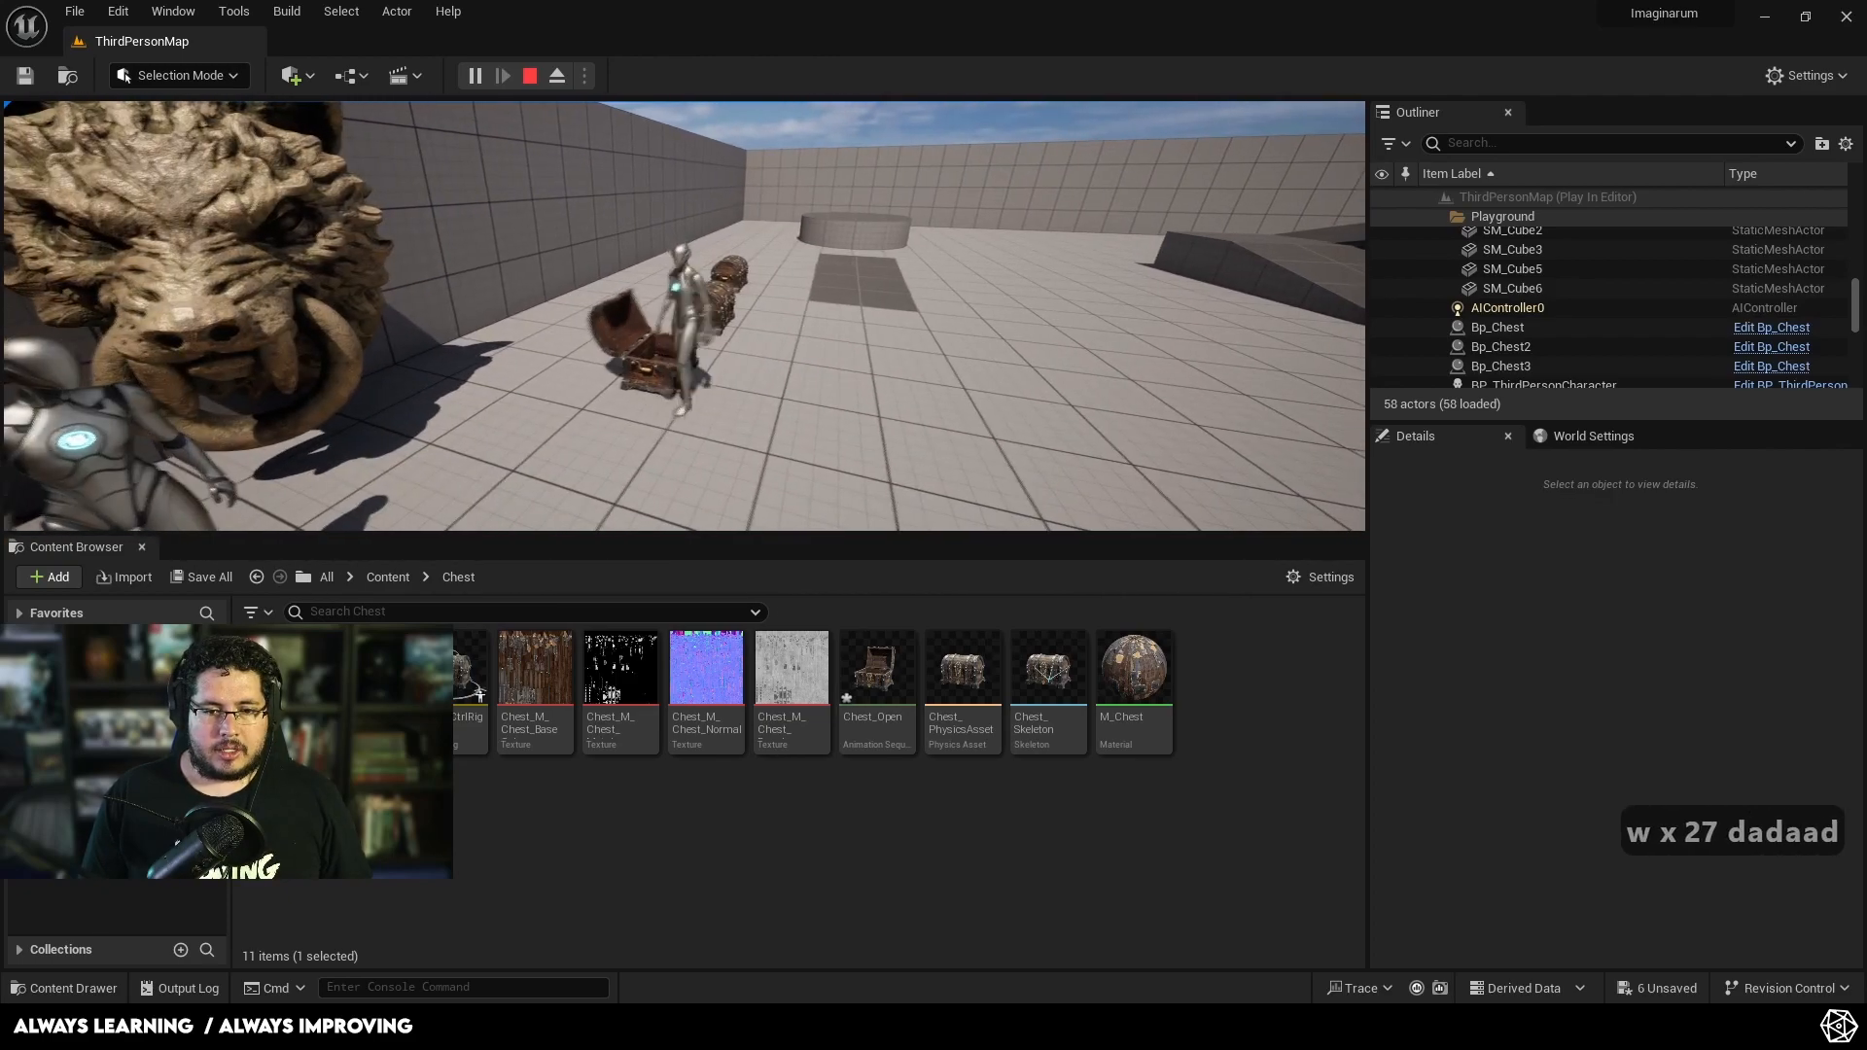
key("d")
key("w")
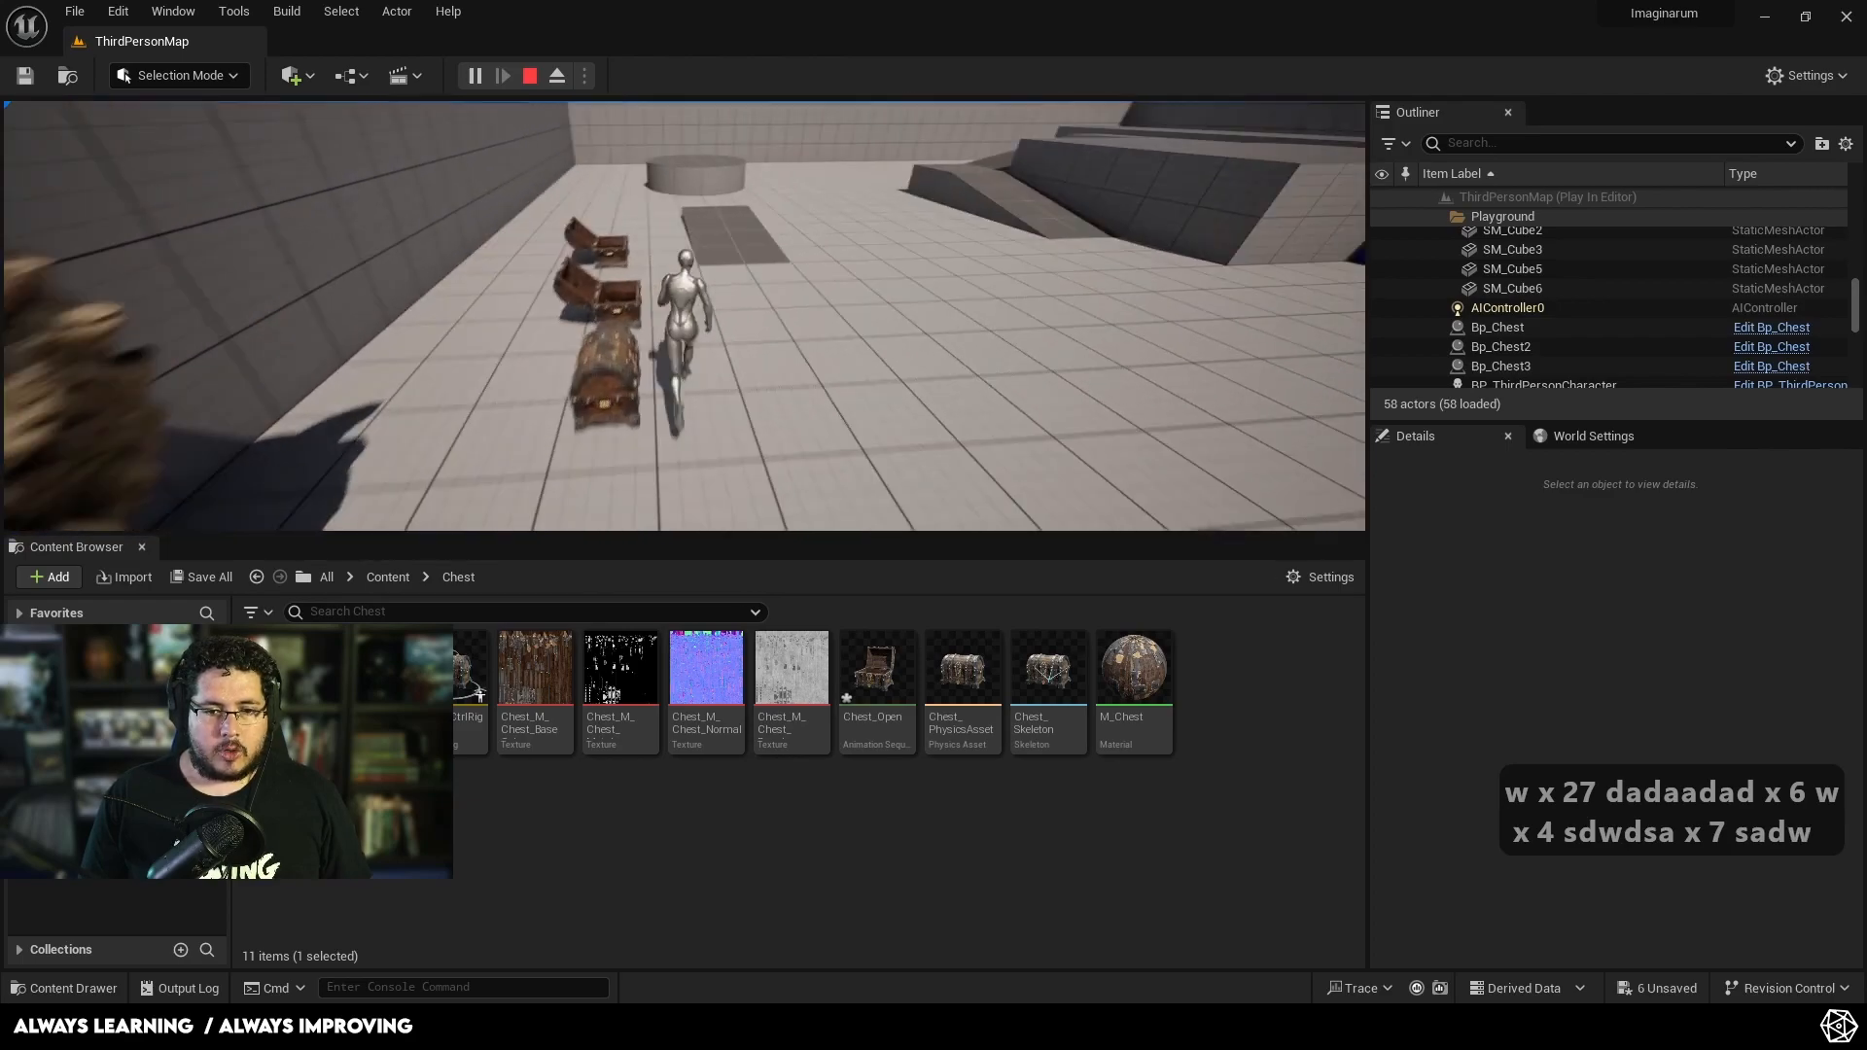
key("w")
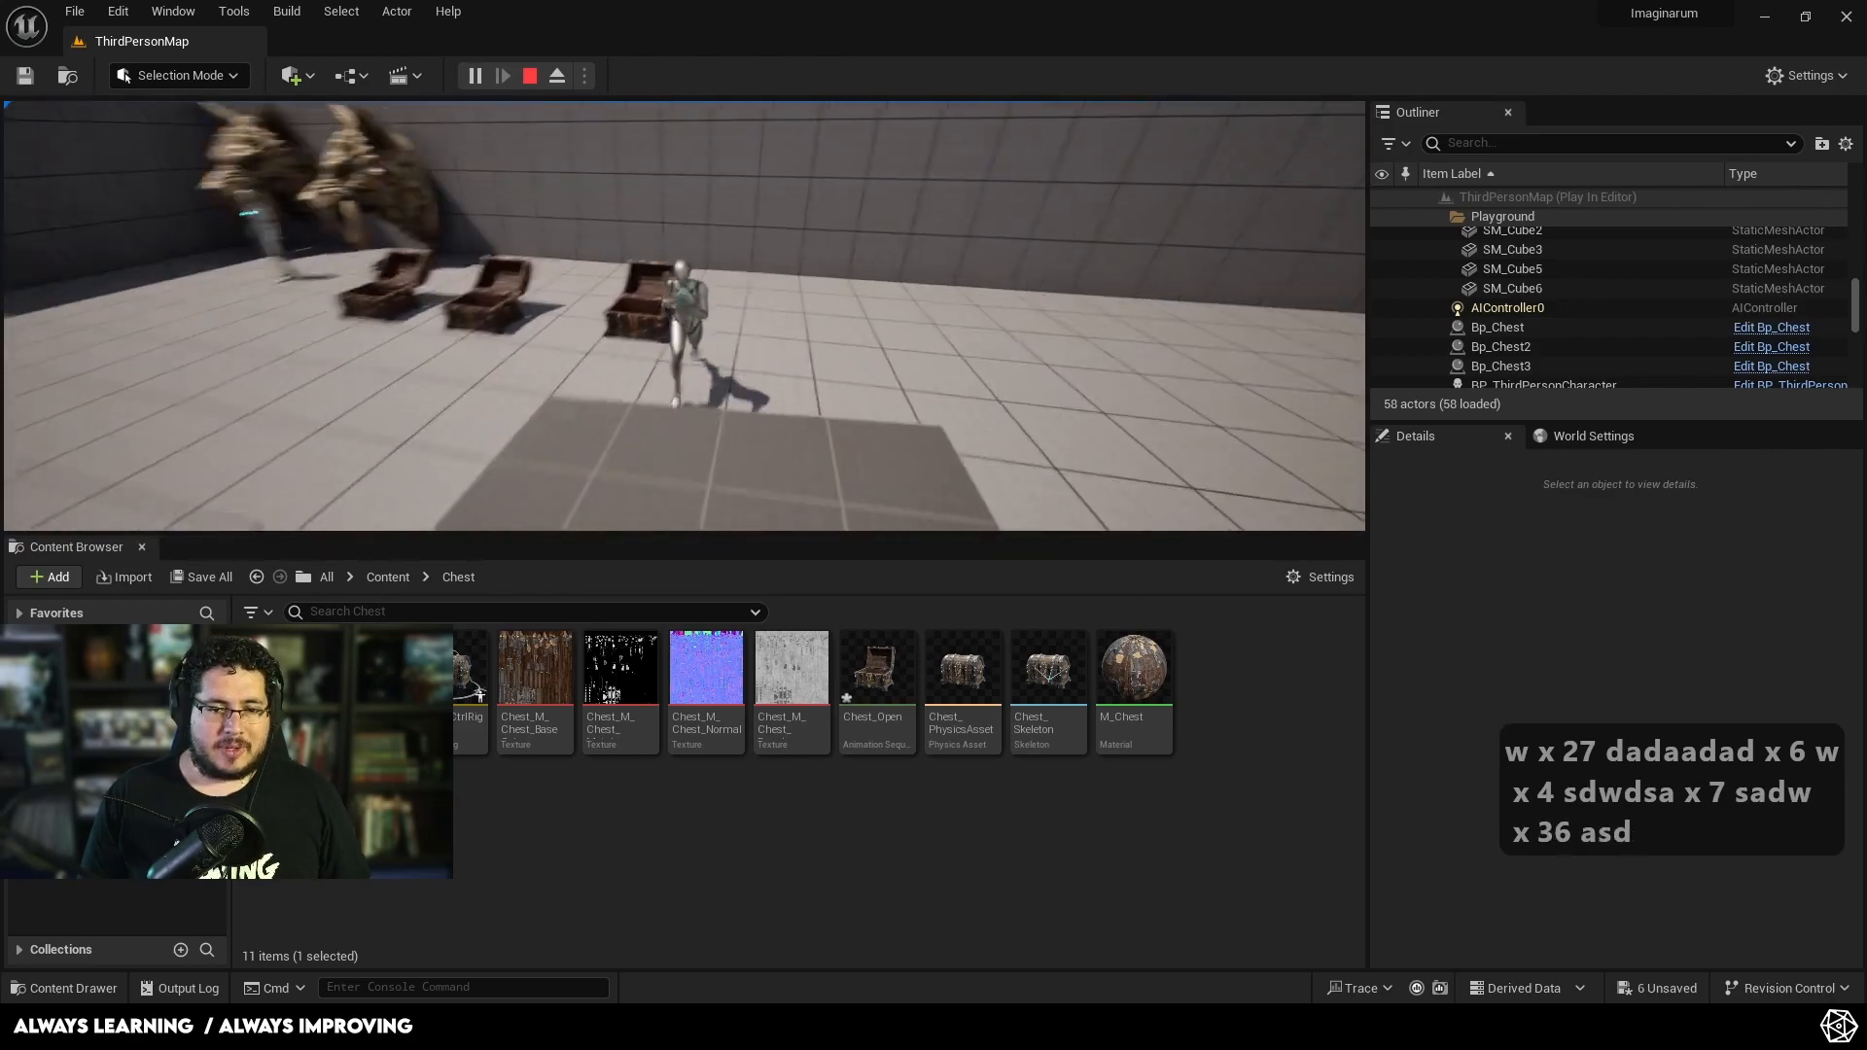
key("s")
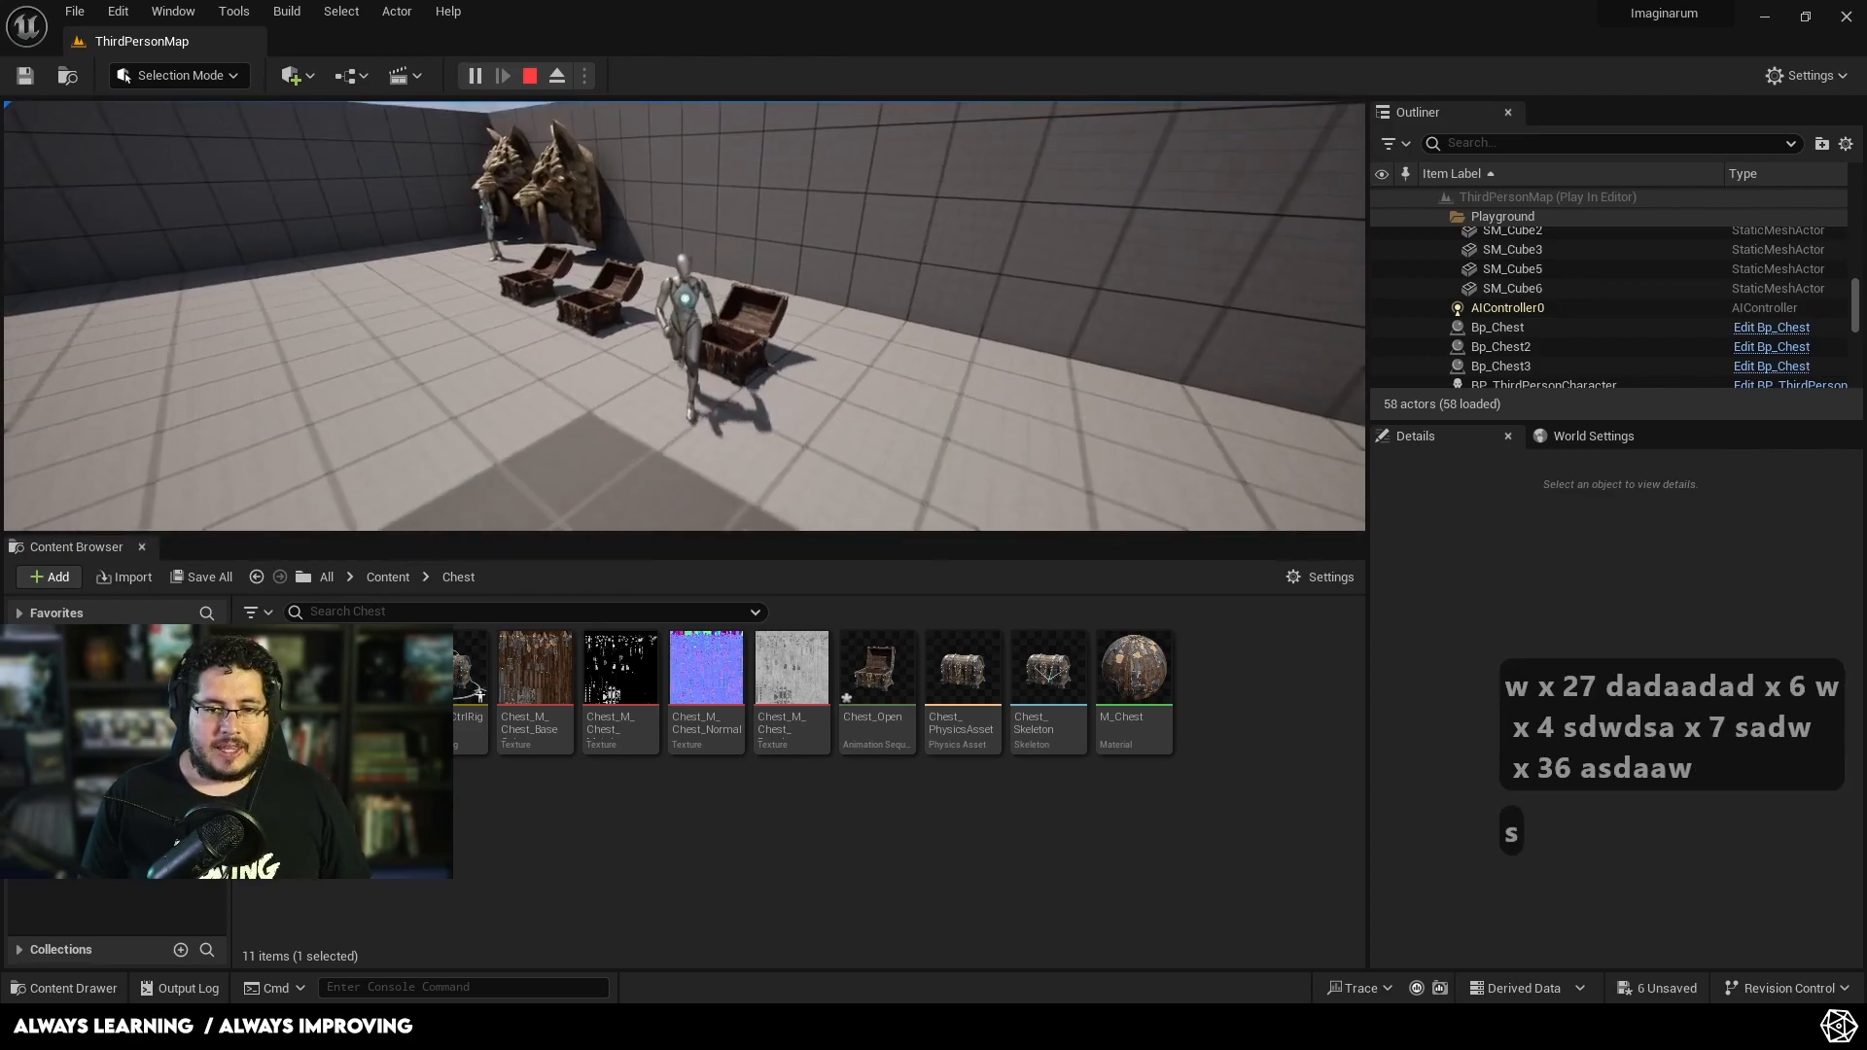
key("w")
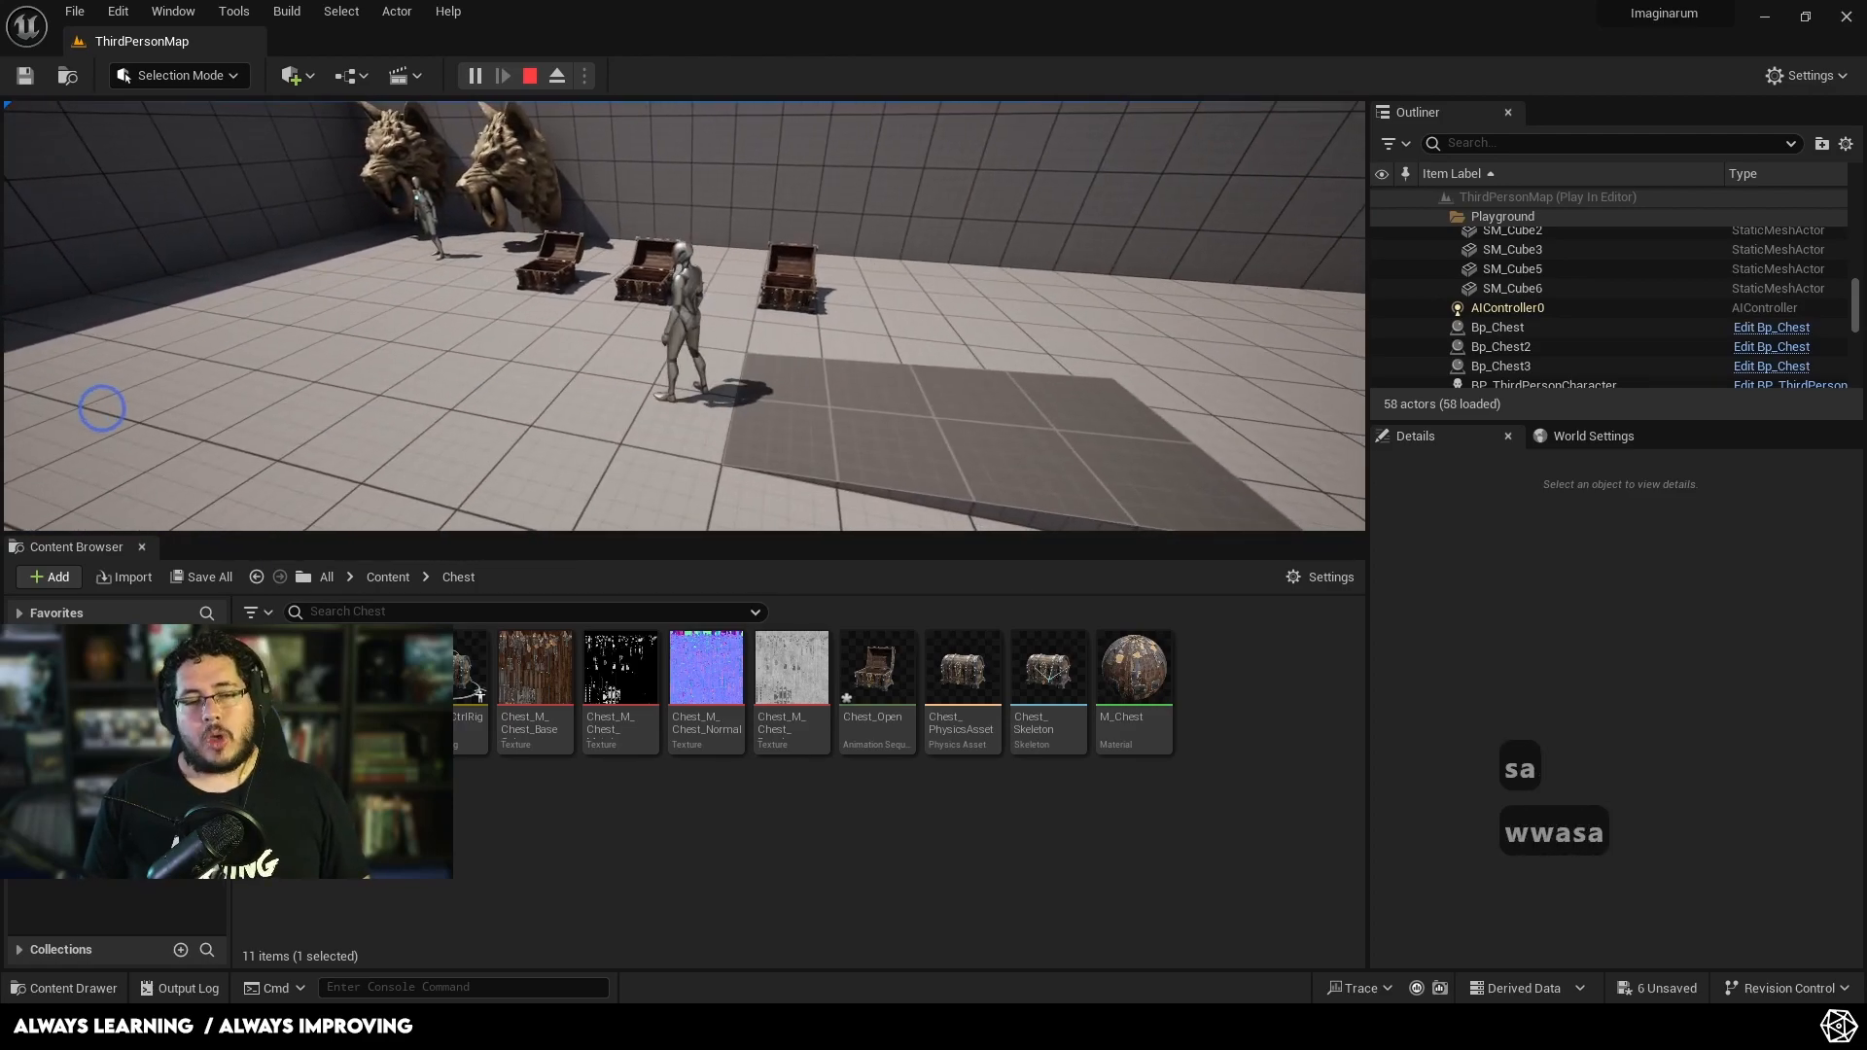
key("Escape")
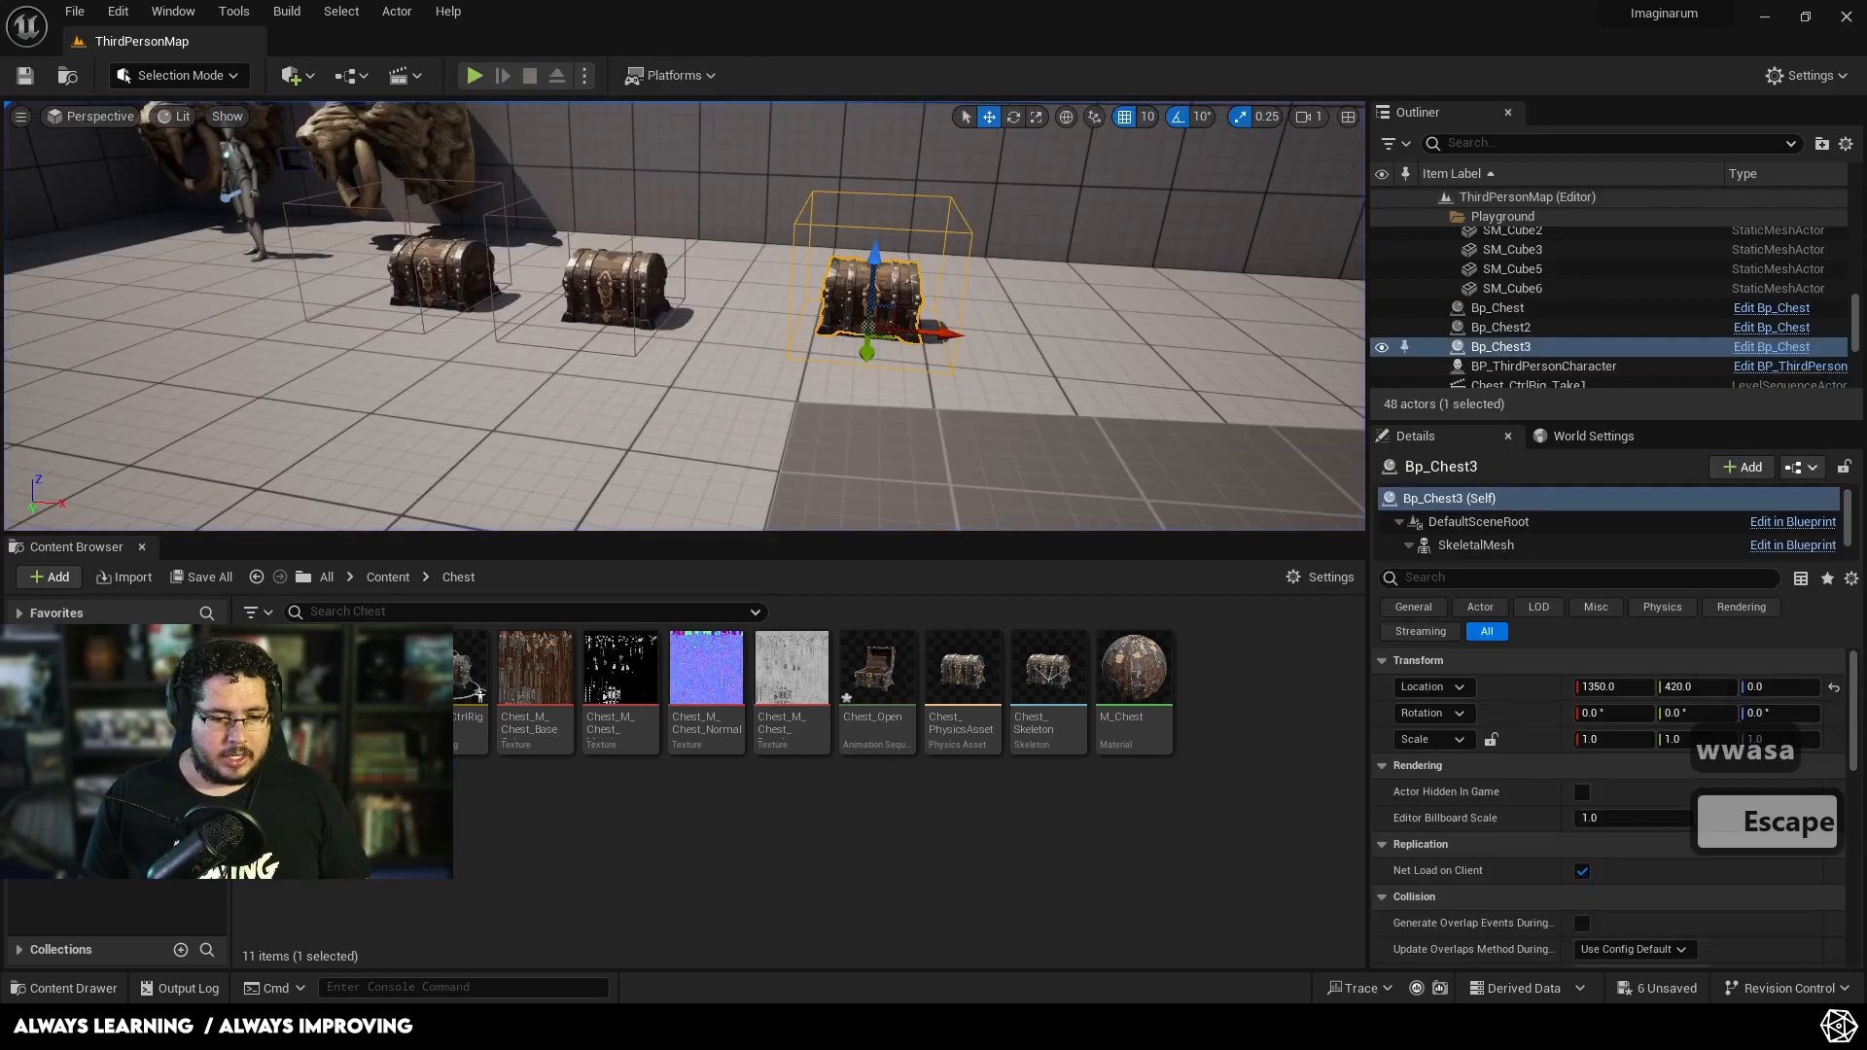
Step: Return to the Bp_Chest Event Graph and create a Boolean variable named Open?
left_click(506, 1027)
right_click_drag(508, 589, 873, 565)
scroll(761, 579, "down", 1)
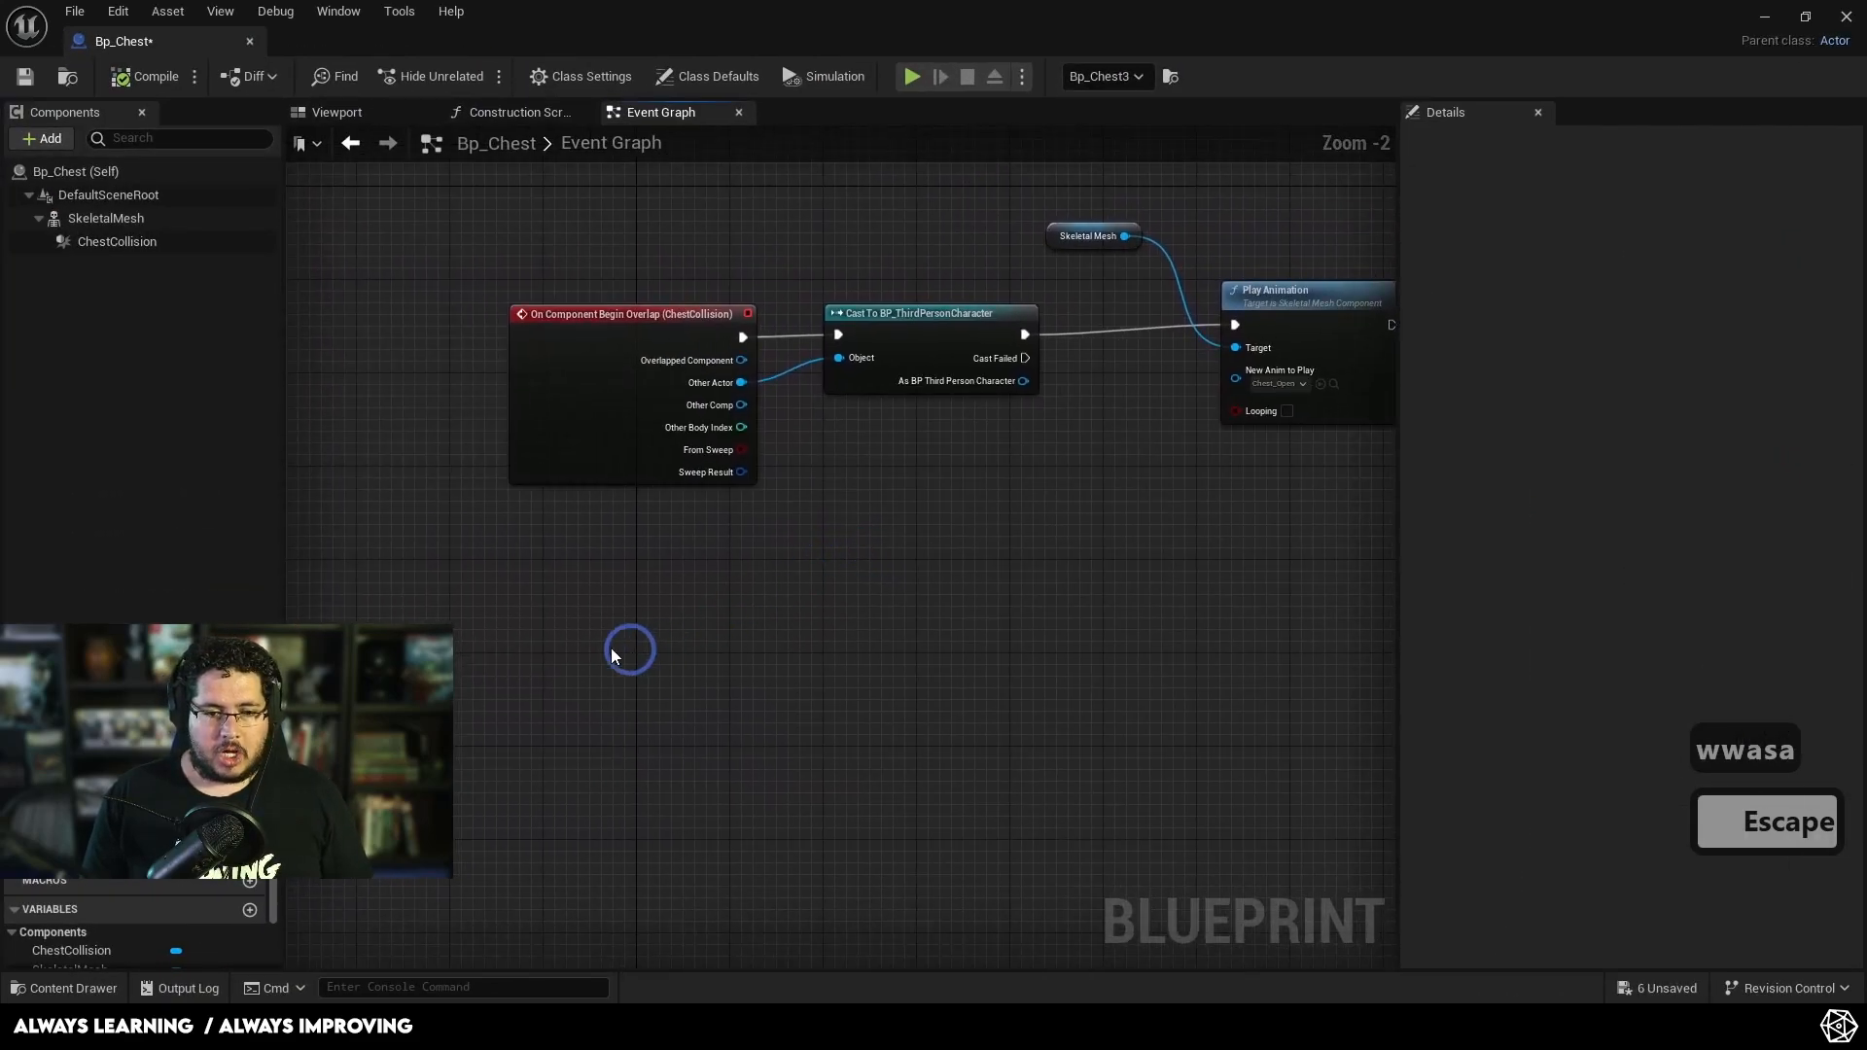
left_click(249, 910)
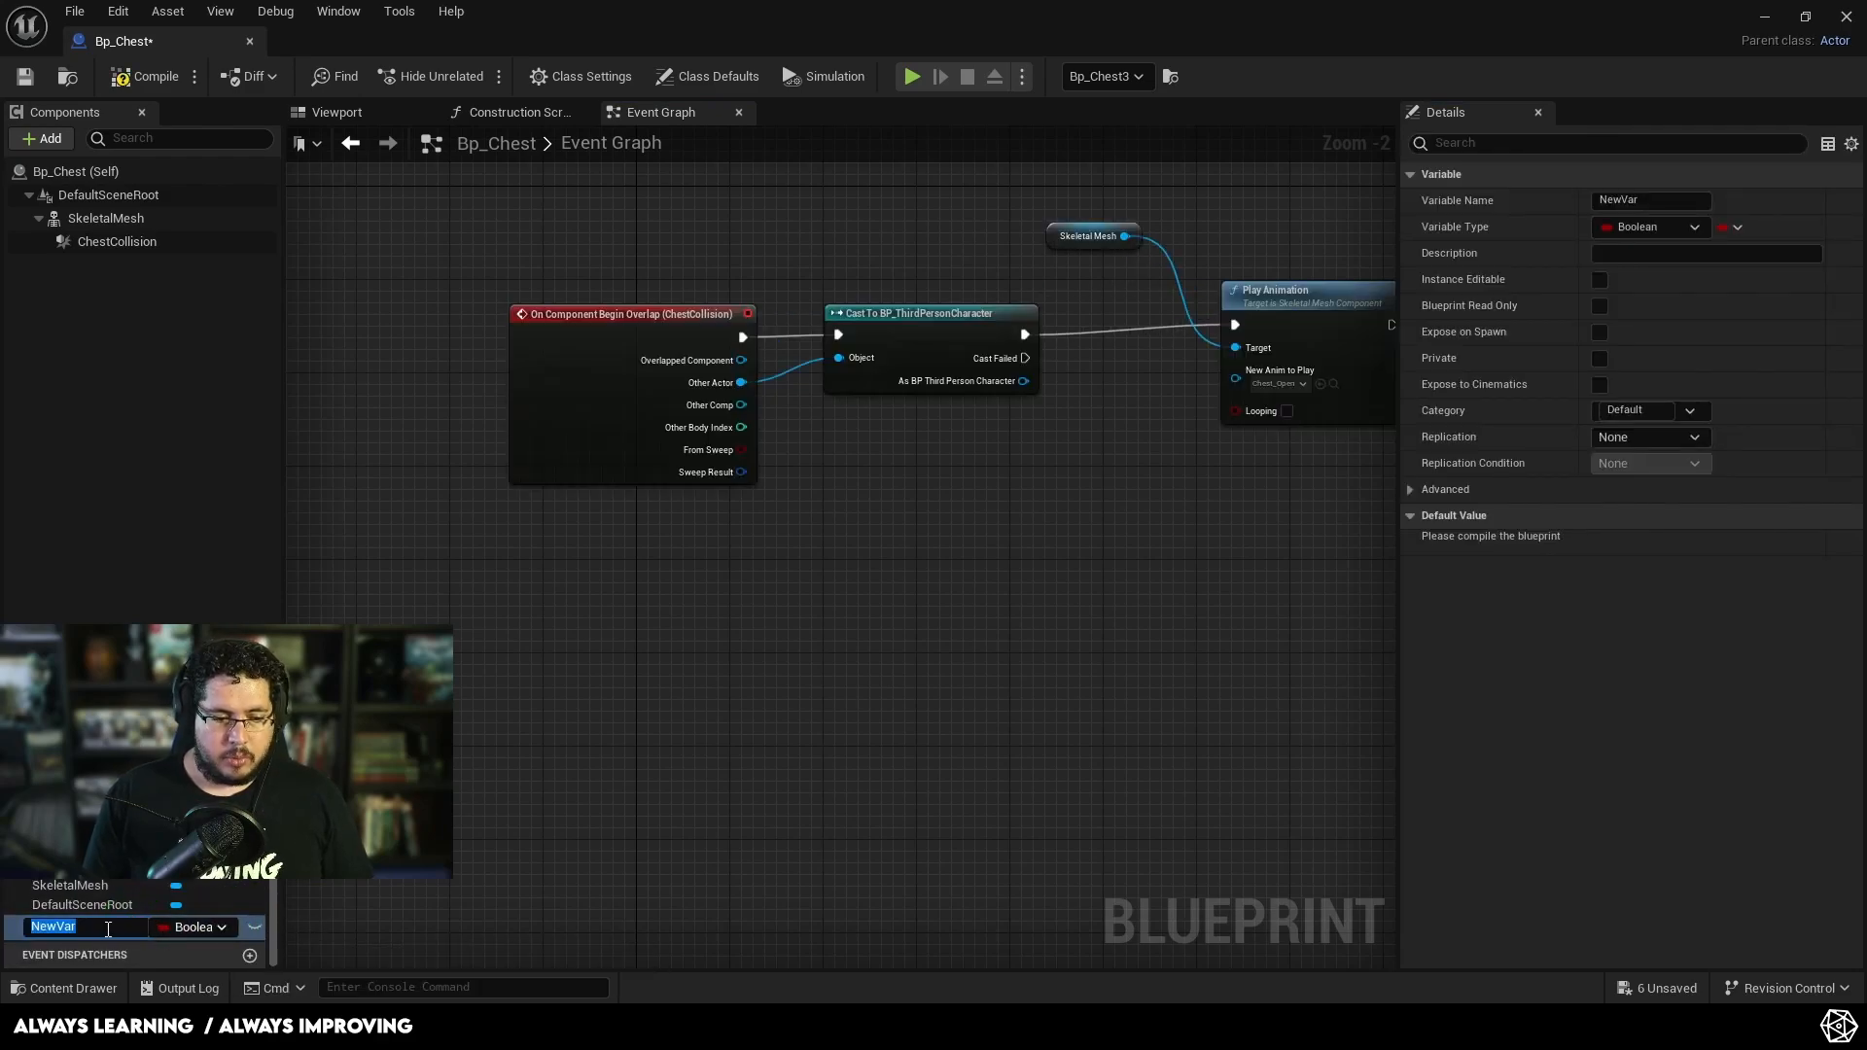
type("Opne")
key("BackSpace")
key("BackSpace")
type("en?")
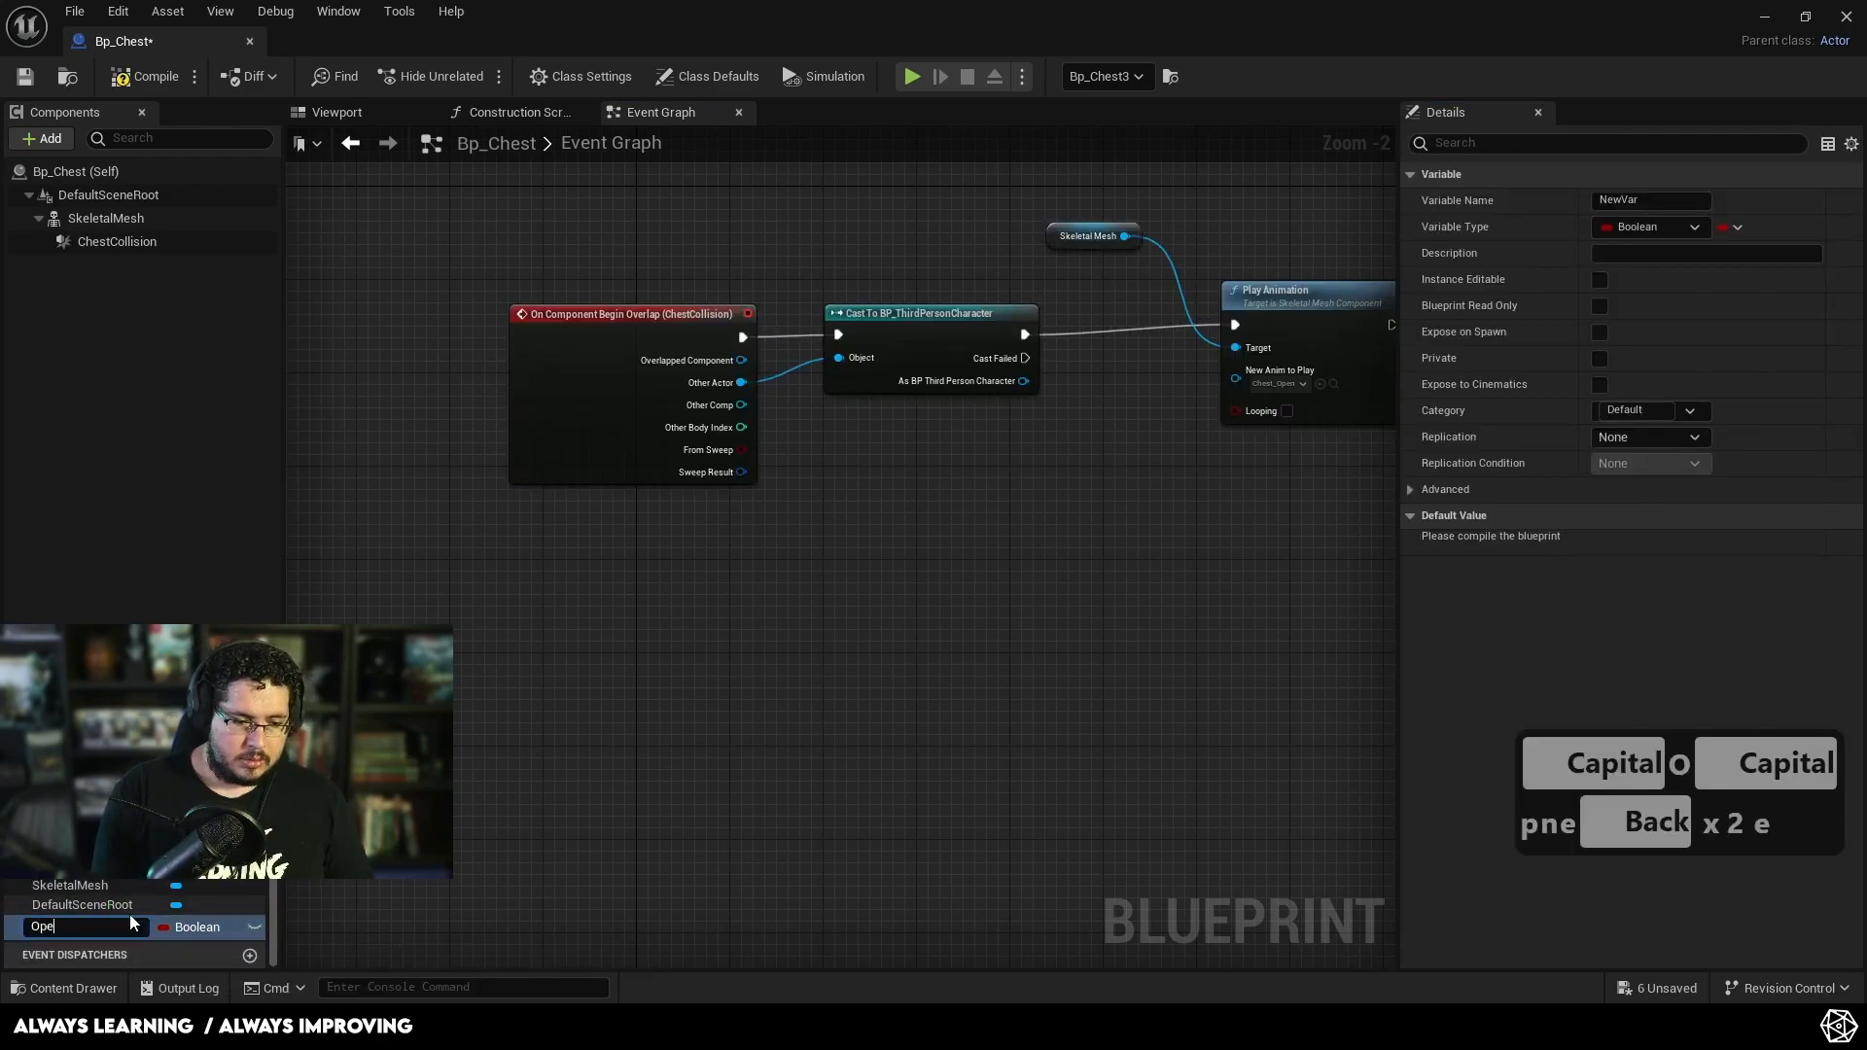
key("Return")
Step: Reposition the event, cast, Play Animation and Skeletal Mesh nodes to leave space between the cast and Play Animation
right_click_drag(759, 707, 623, 777)
left_click_drag(579, 389, 495, 403)
left_click_drag(752, 387, 659, 383)
right_click_drag(529, 422, 426, 405)
right_click_drag(662, 319, 781, 337)
left_click_drag(1190, 270, 994, 413)
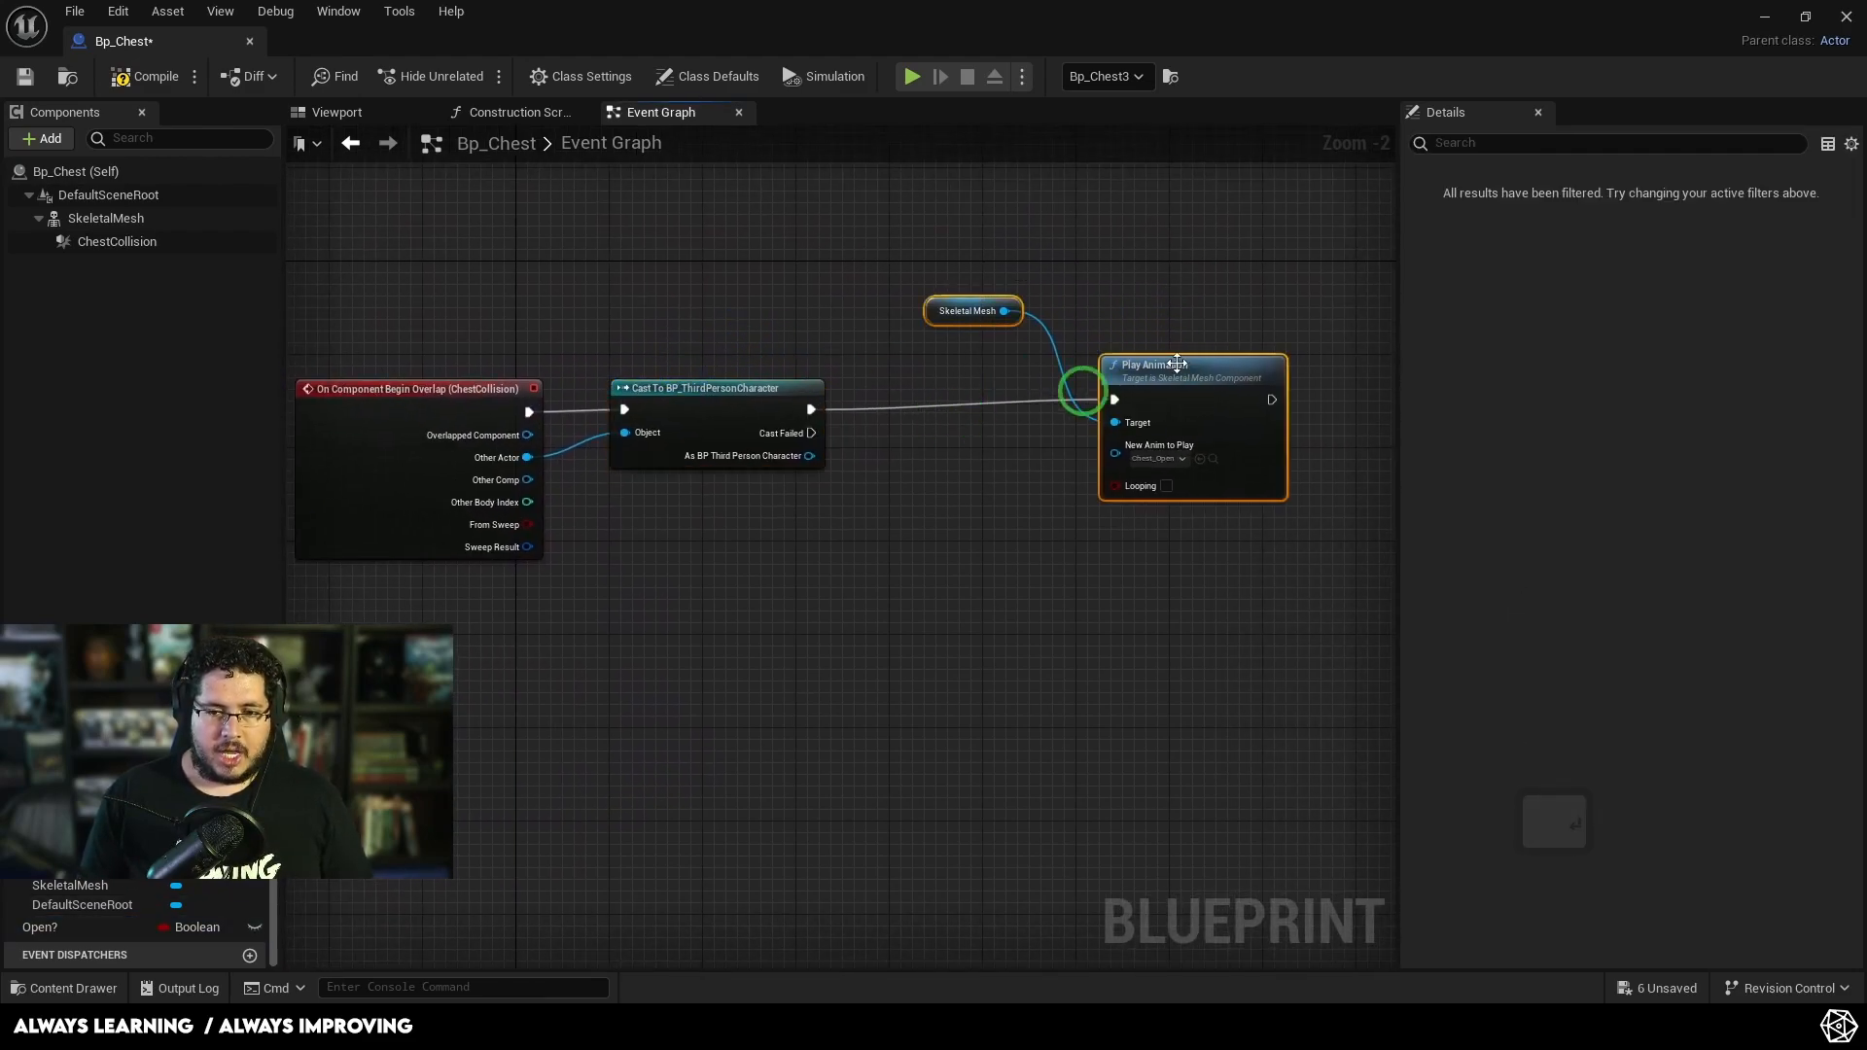
left_click_drag(1176, 363, 1234, 351)
Step: Add a Get Open? node driving a Branch condition, and wire the Branch to the cast's success output
left_click_drag(69, 921, 768, 622)
left_click(799, 643)
right_click_drag(849, 618, 649, 627)
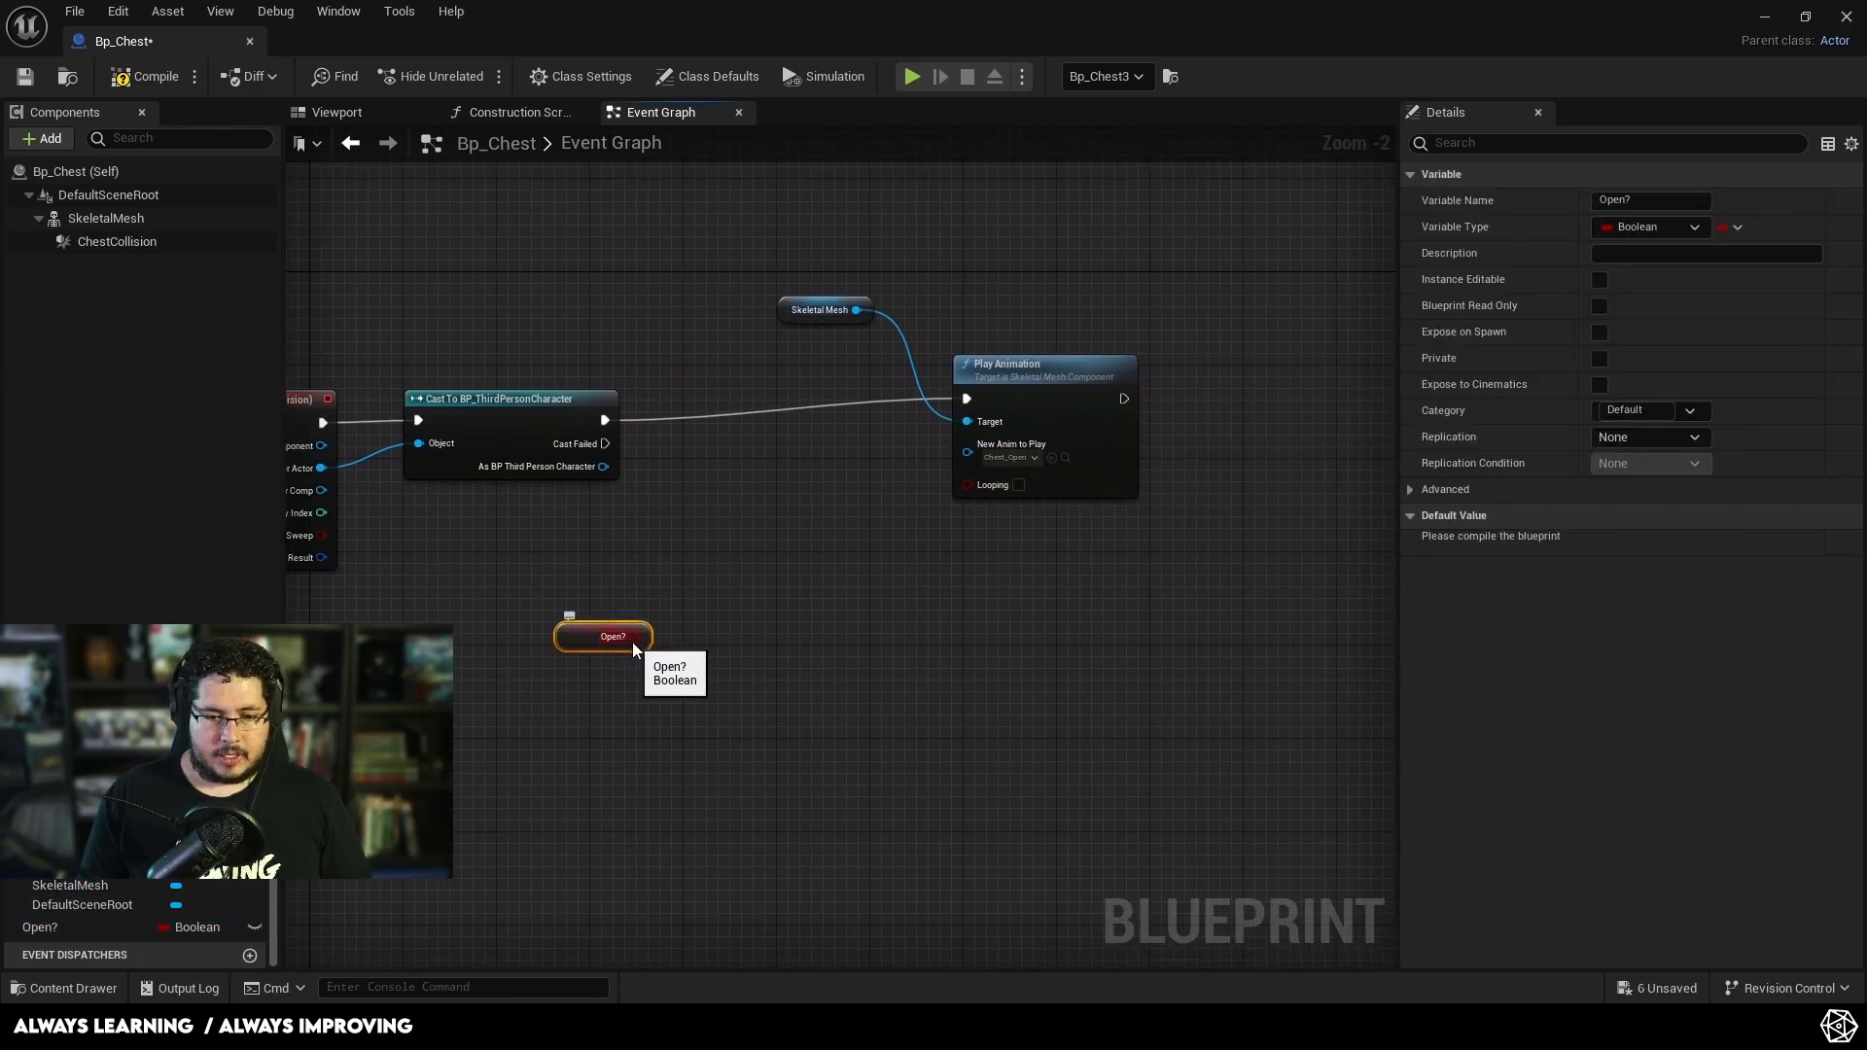
left_click_drag(647, 636, 686, 572)
type("branch")
key("Return")
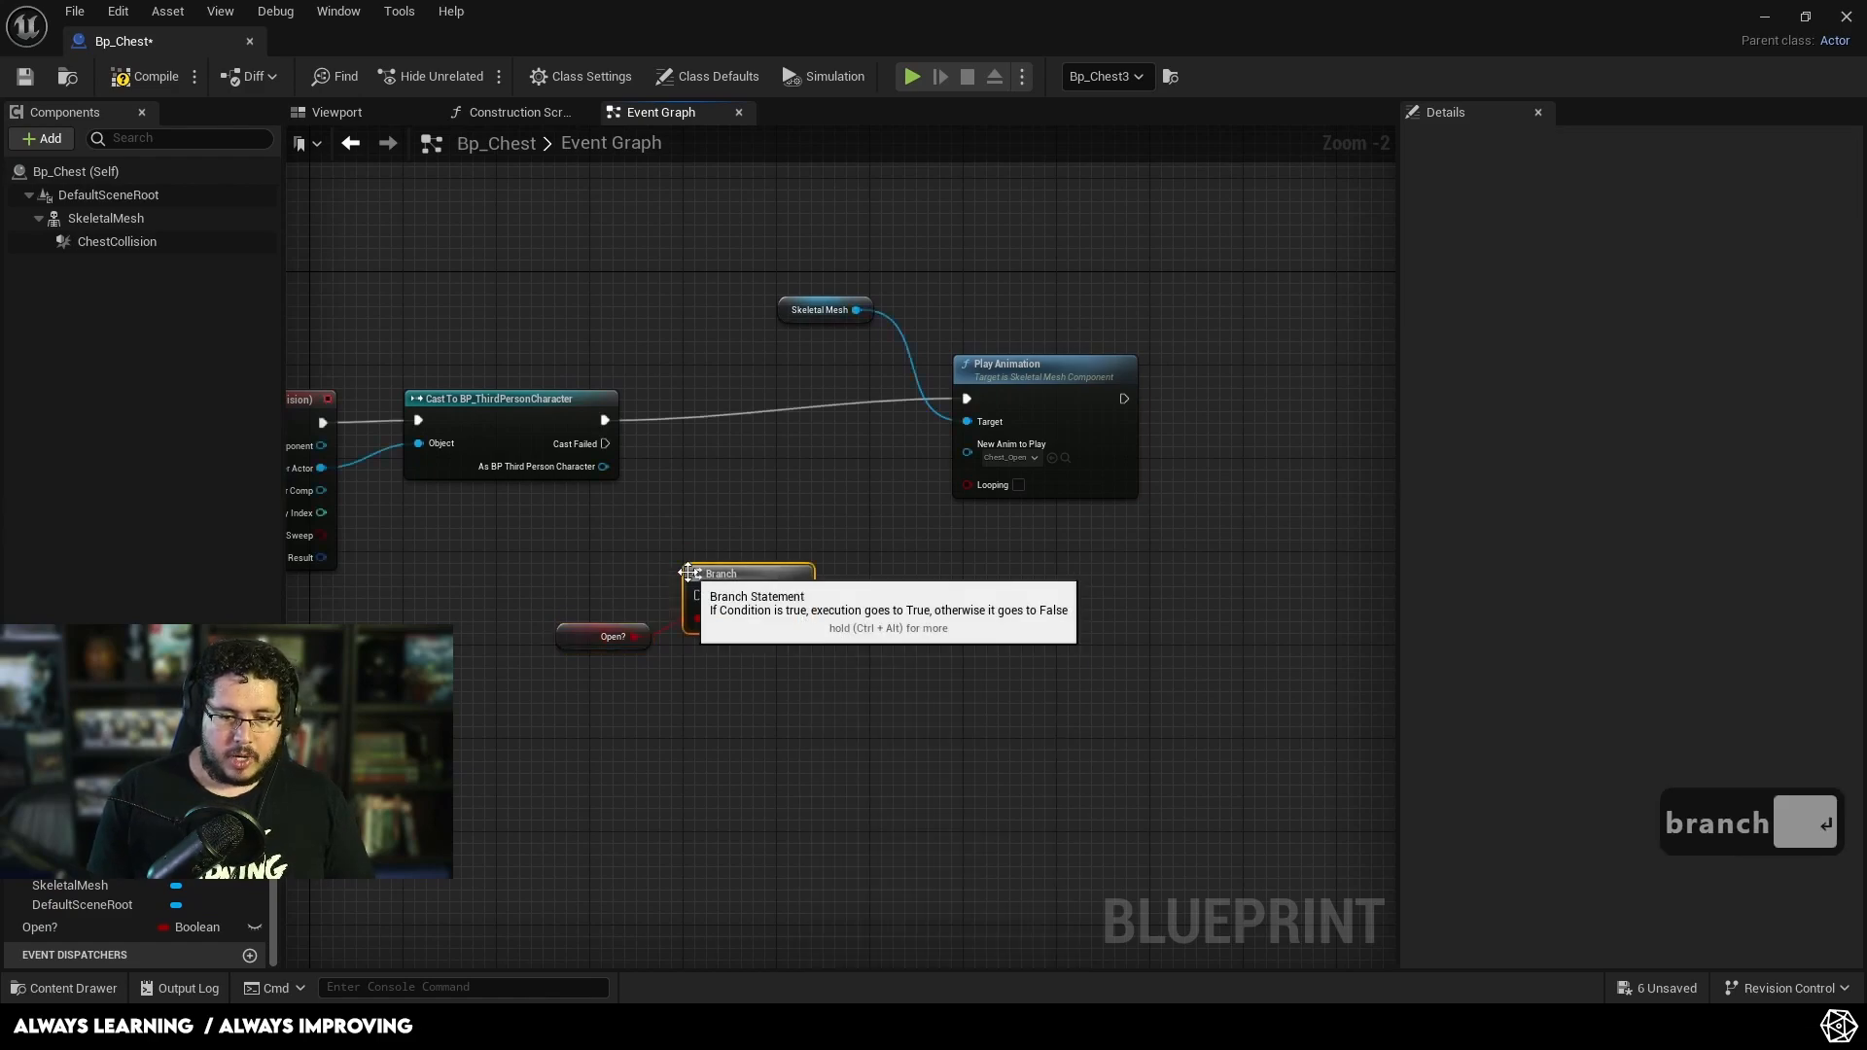
left_click_drag(605, 420, 723, 404)
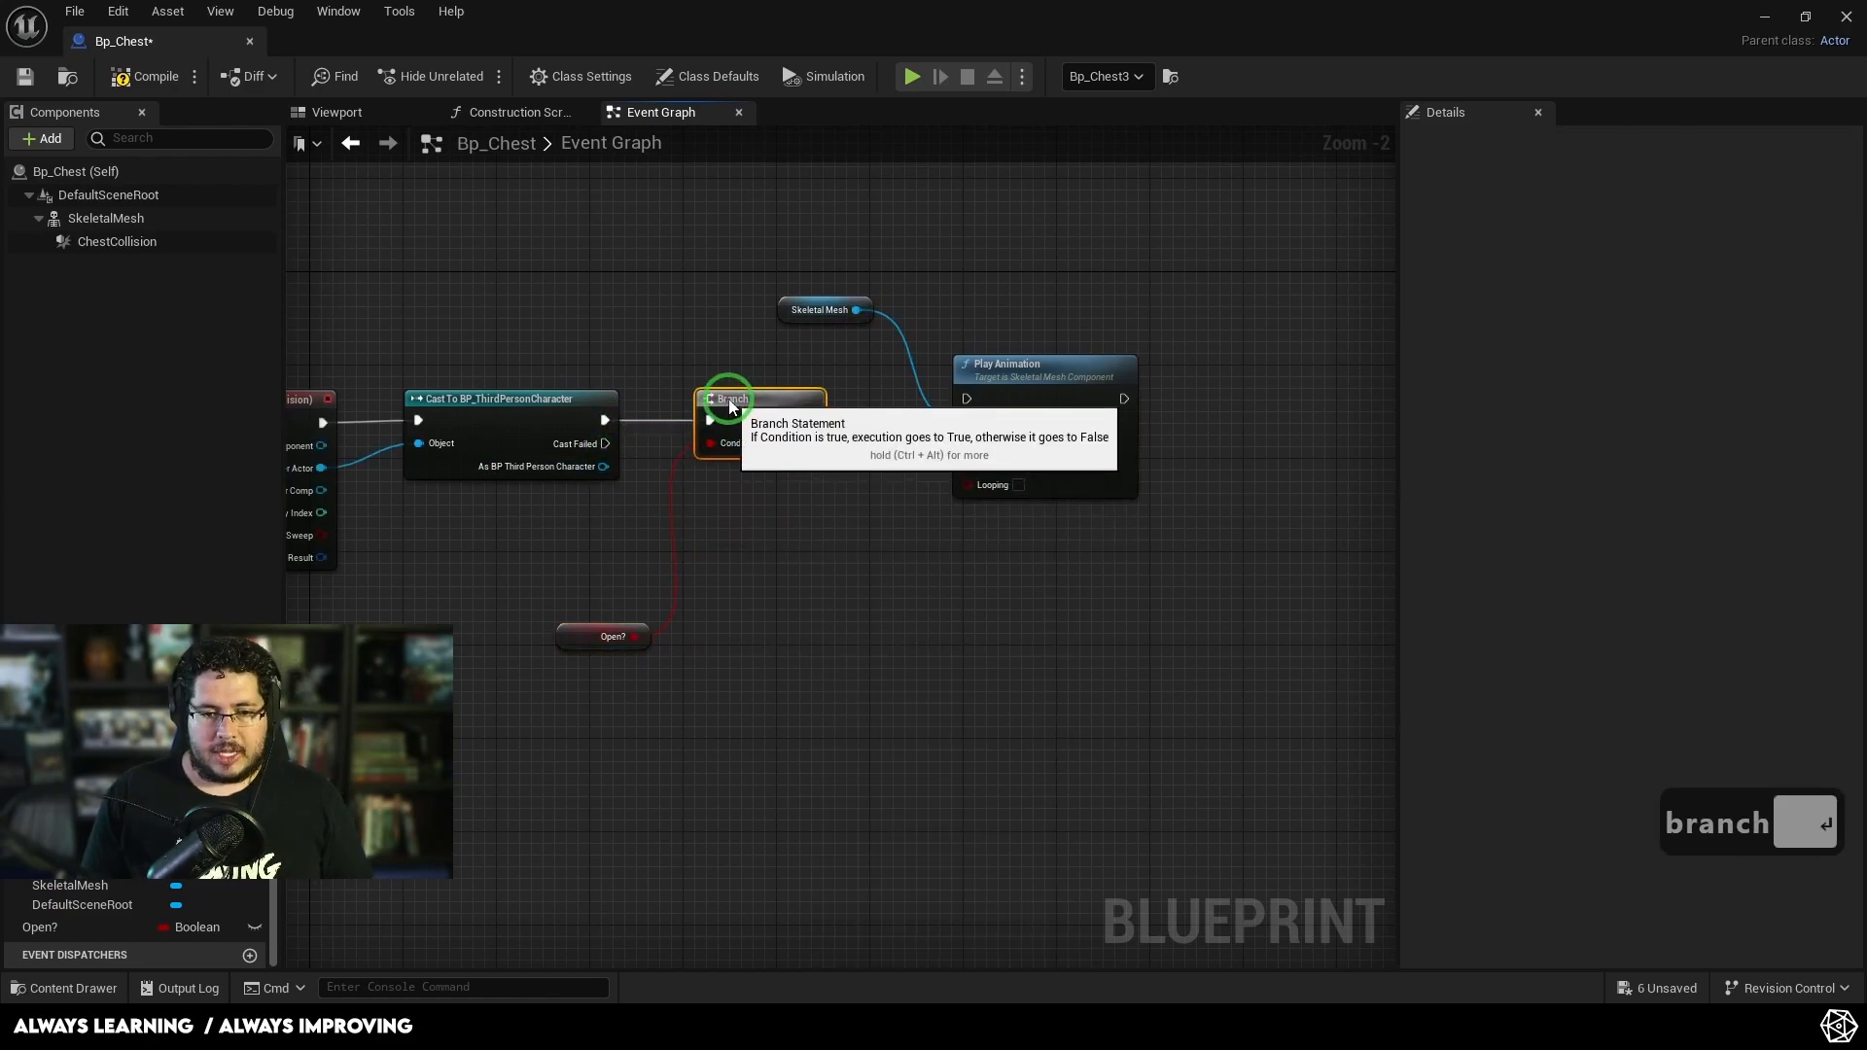
Step: Add a Set Open? node with its value enabled and wire it to the Branch's False output
right_click_drag(698, 575, 538, 599)
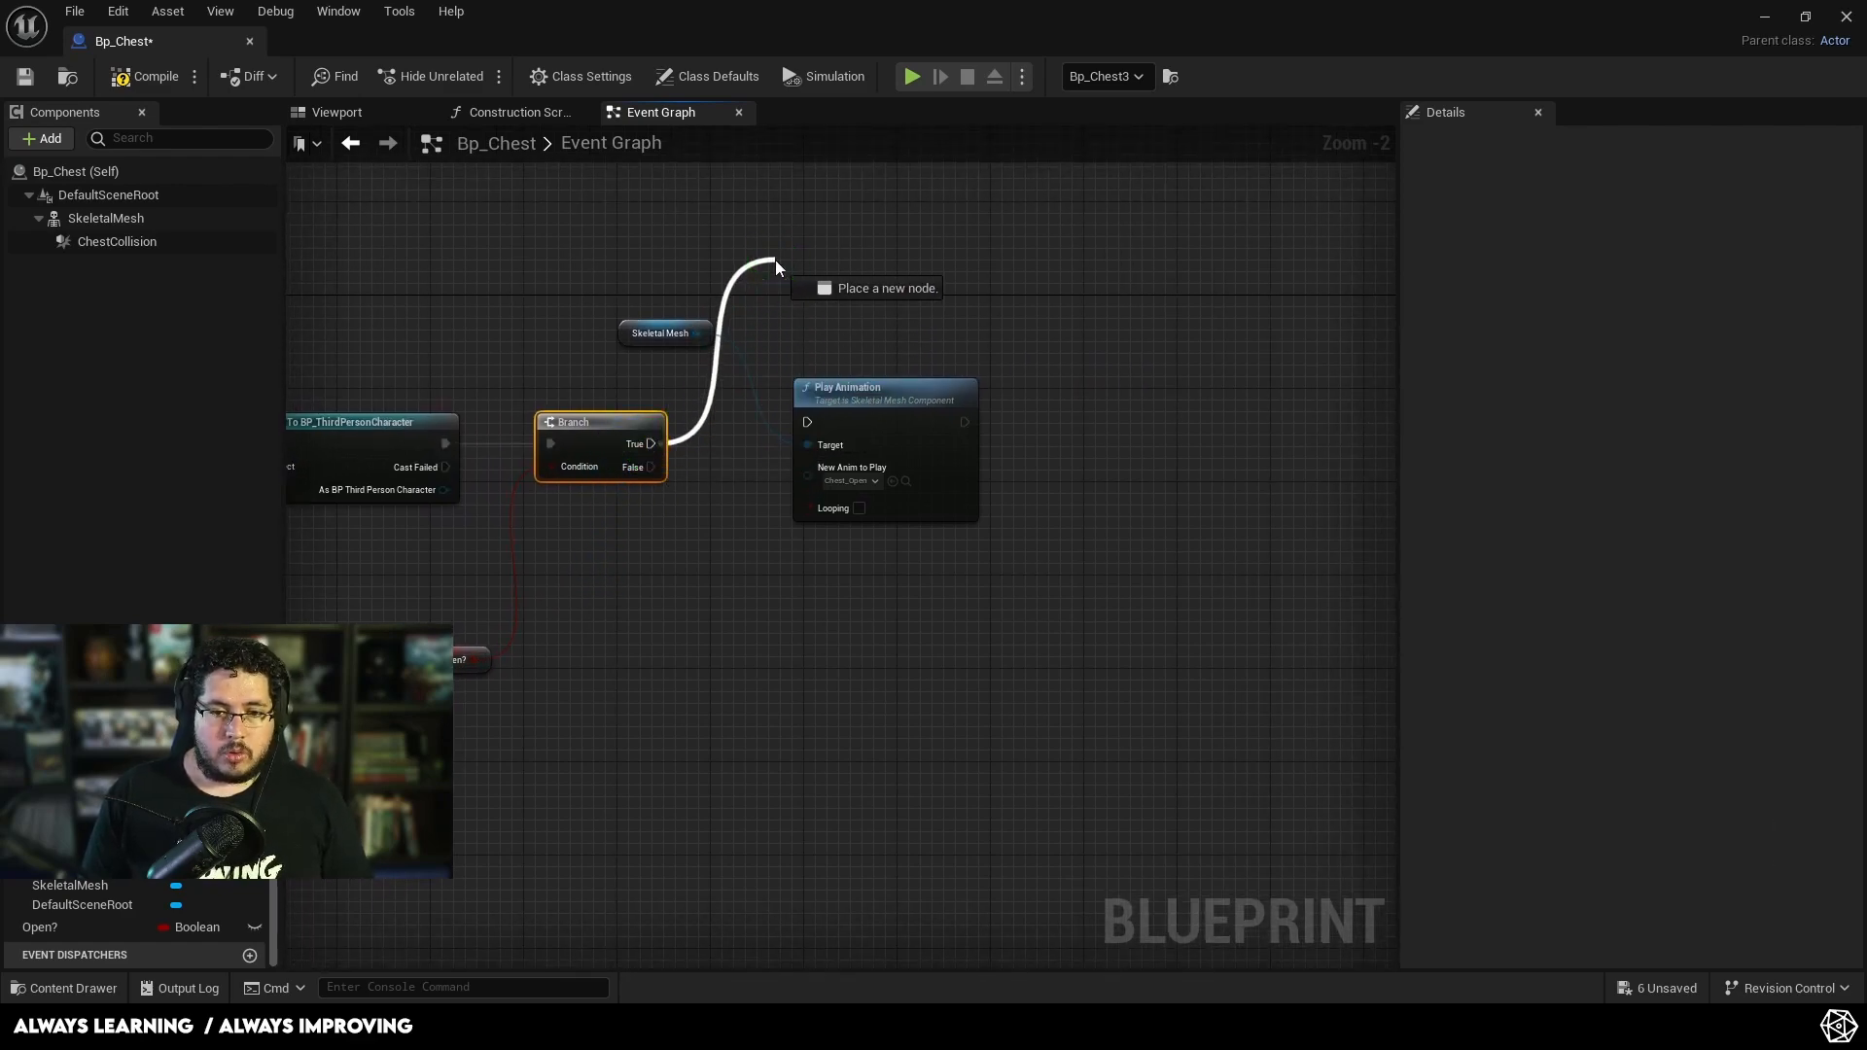
left_click_drag(775, 260, 775, 260)
left_click(655, 584)
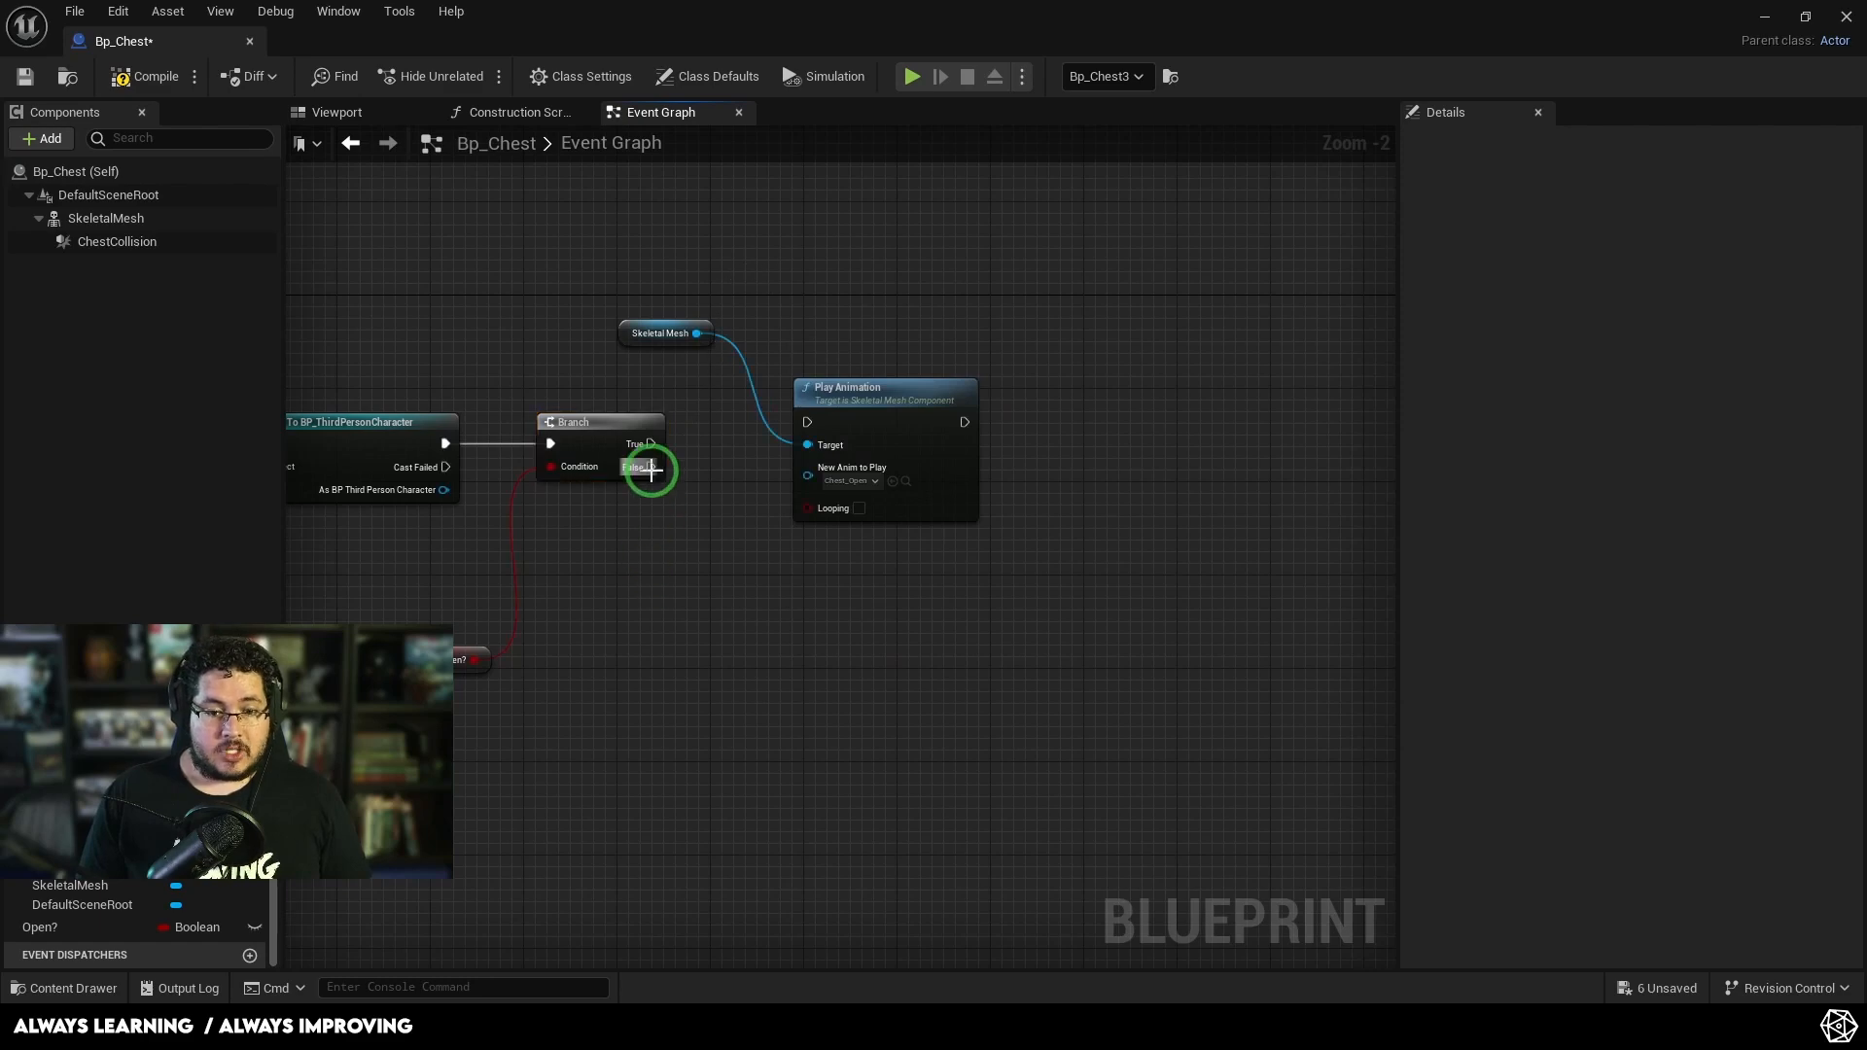
left_click_drag(805, 400, 934, 400)
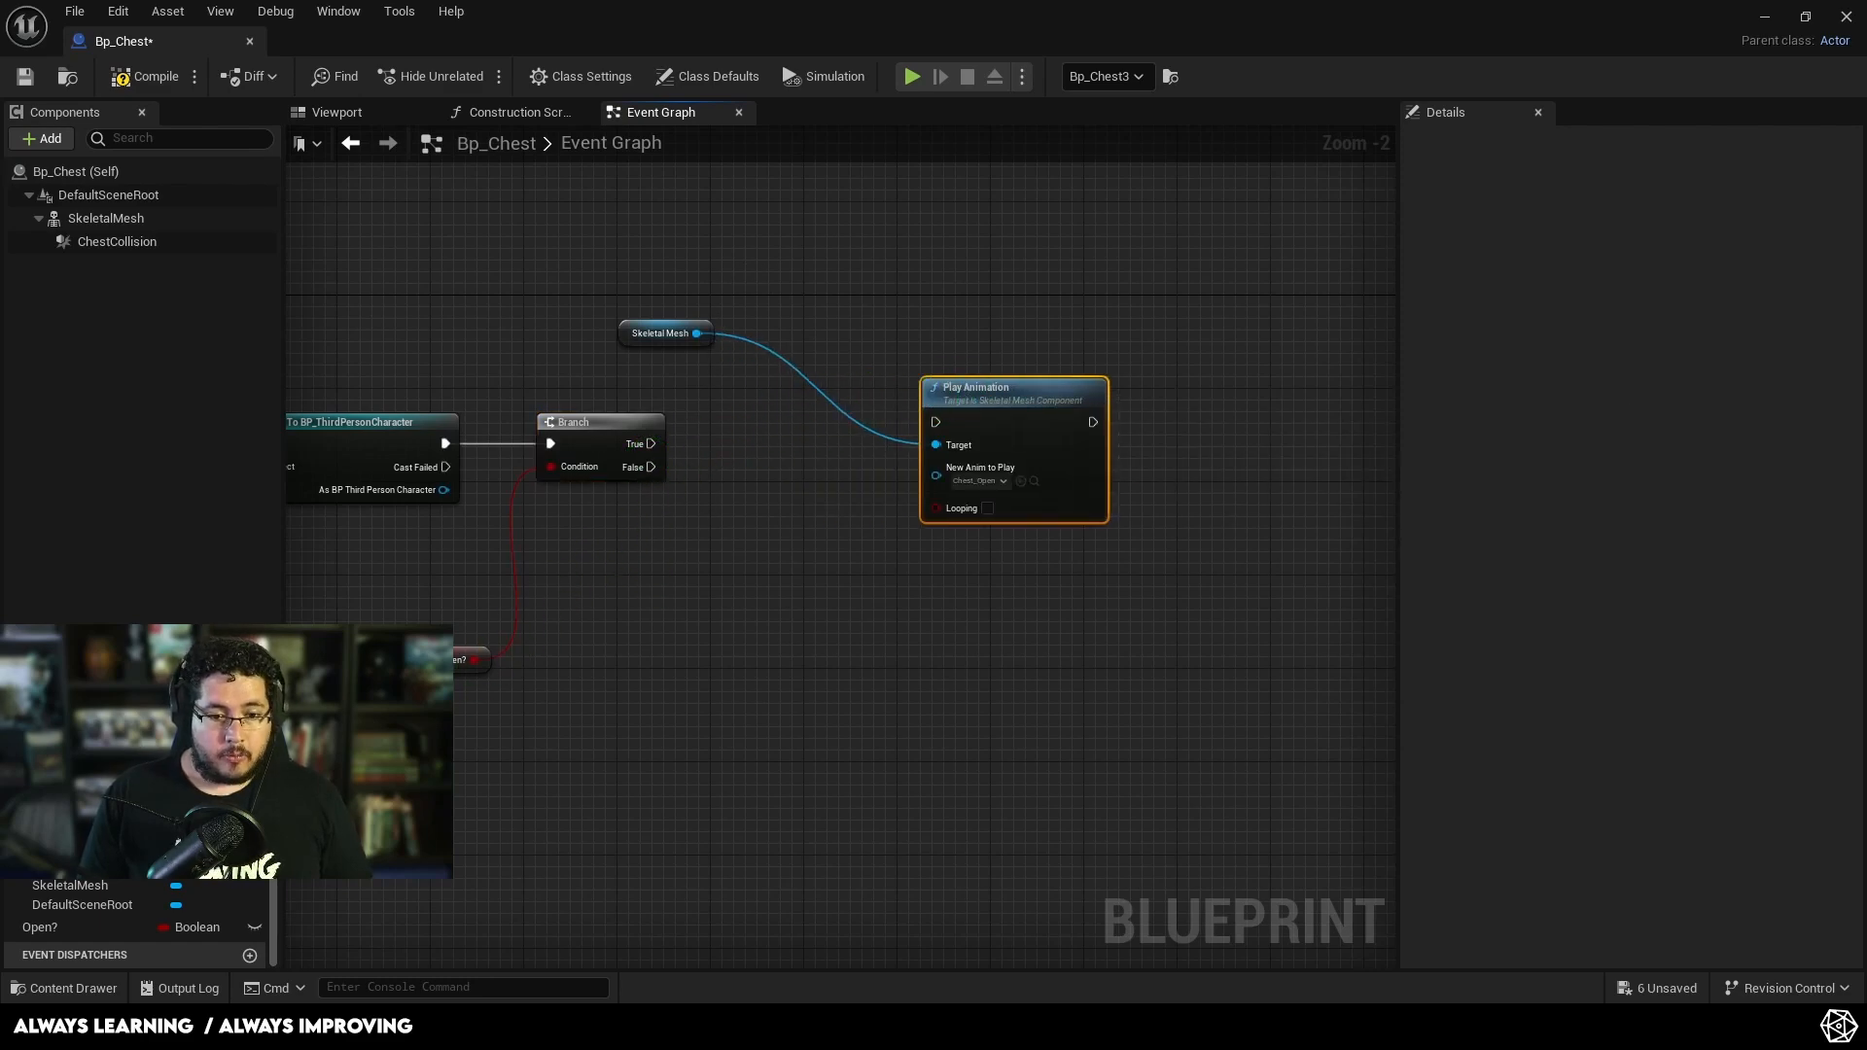
left_click_drag(86, 932, 790, 599)
left_click(789, 599)
left_click(762, 584)
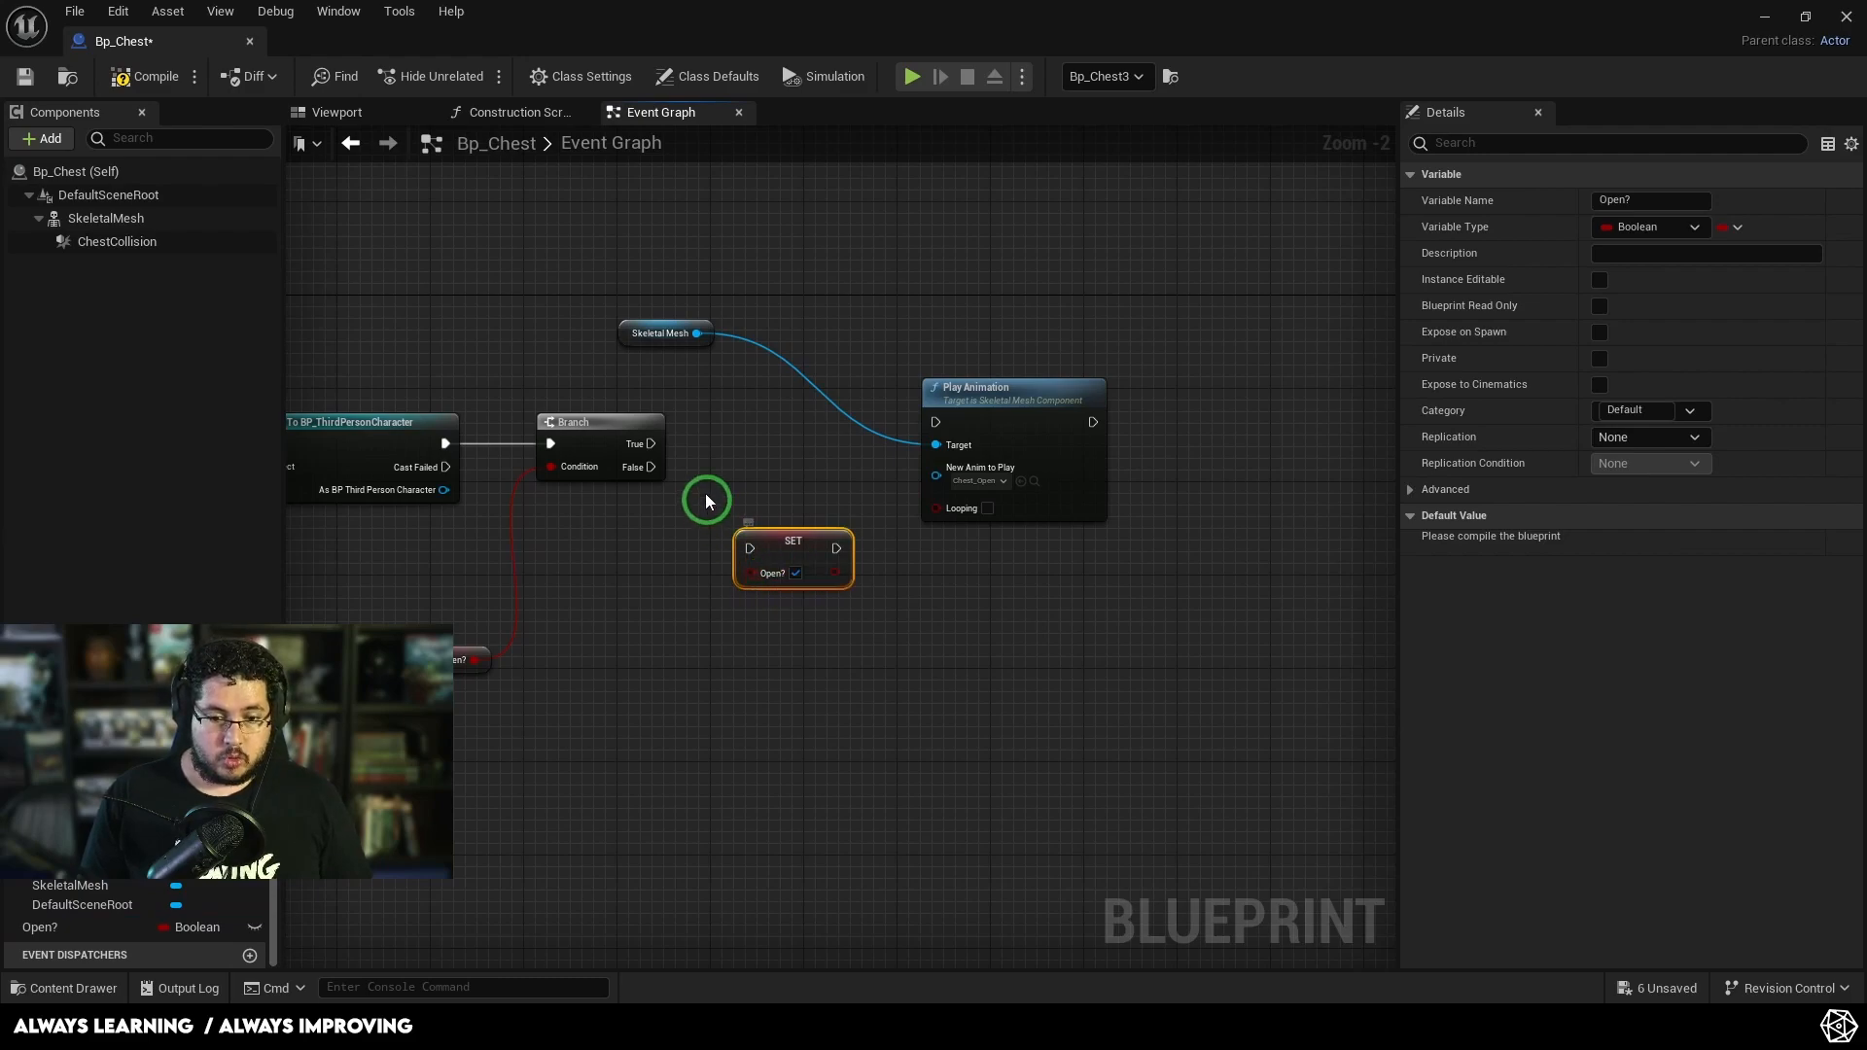
left_click_drag(649, 470, 967, 515)
Step: Wire the SET node to Play Animation, with the Skeletal Mesh reference regrouped below SET, and compile the blueprint
left_click_drag(630, 341, 671, 632)
left_click_drag(789, 661, 761, 649)
left_click_drag(961, 510, 961, 522)
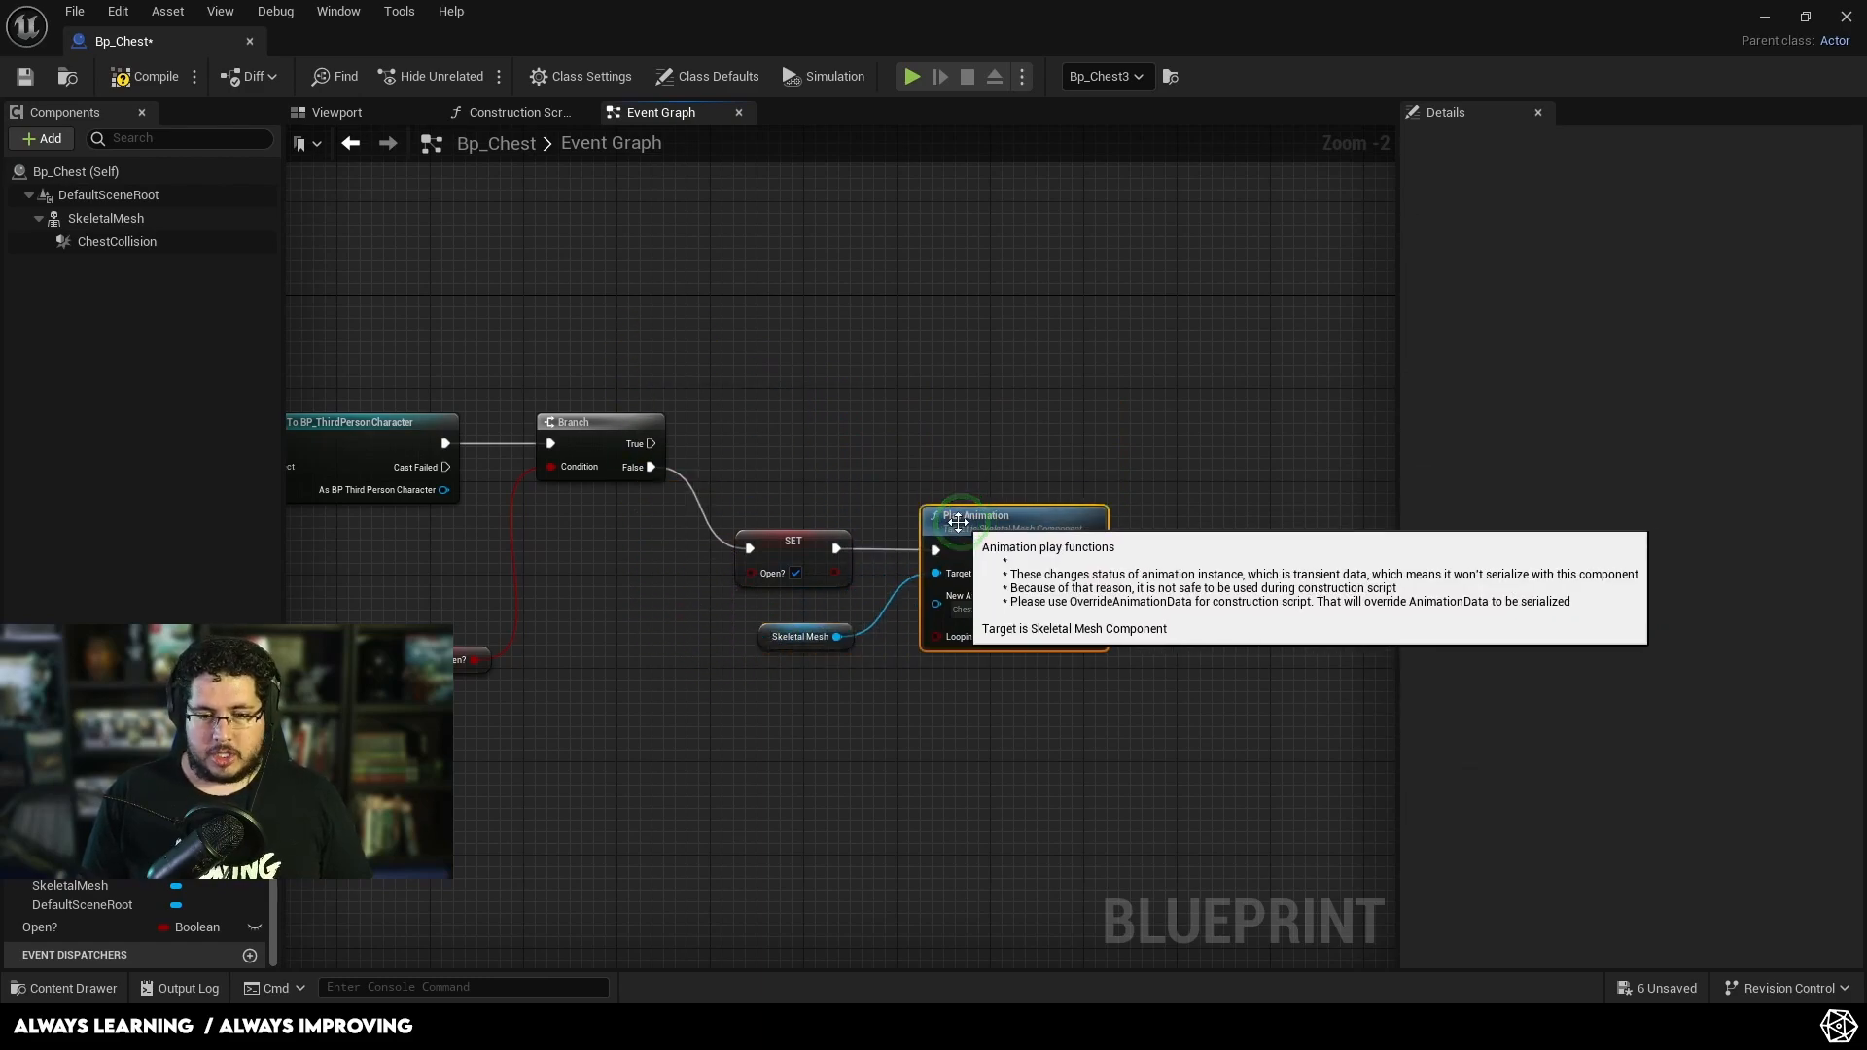
left_click(784, 634)
right_click_drag(689, 617, 760, 619)
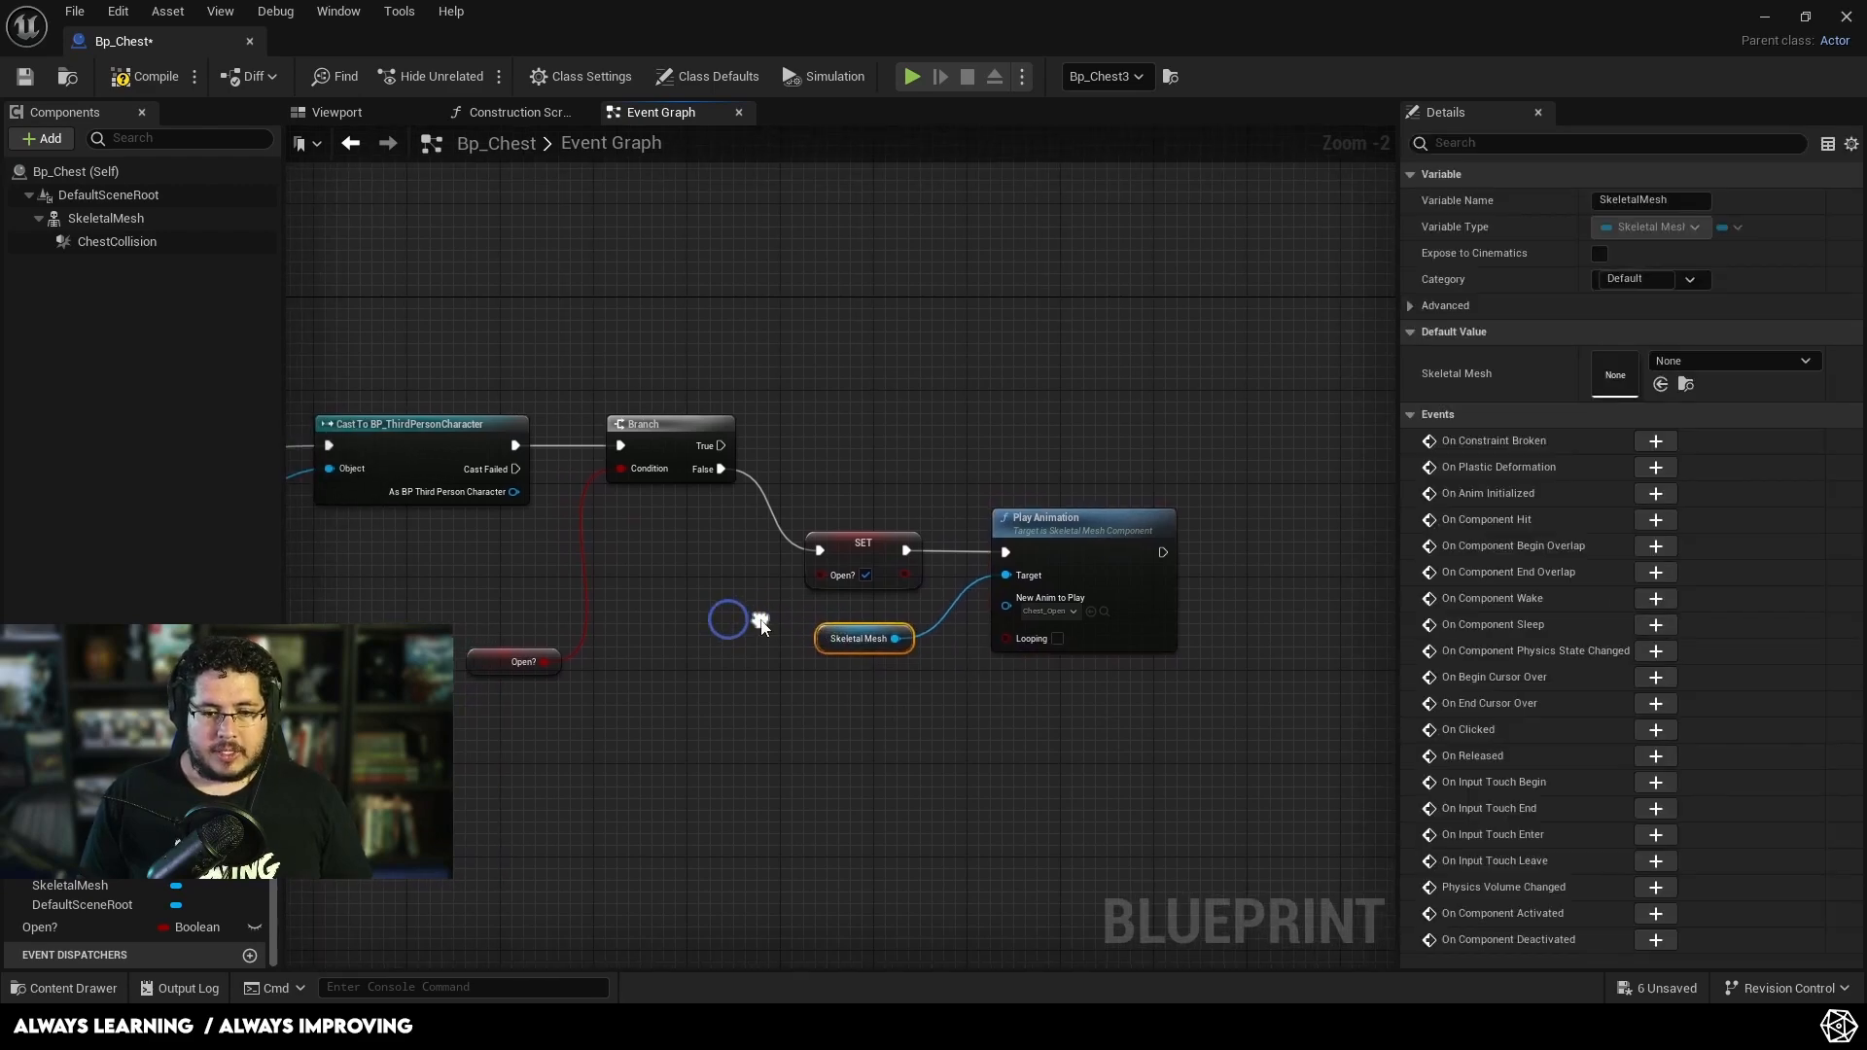
scroll(760, 619, "down", 3)
scroll(829, 472, "up", 3)
right_click_drag(822, 469, 944, 380)
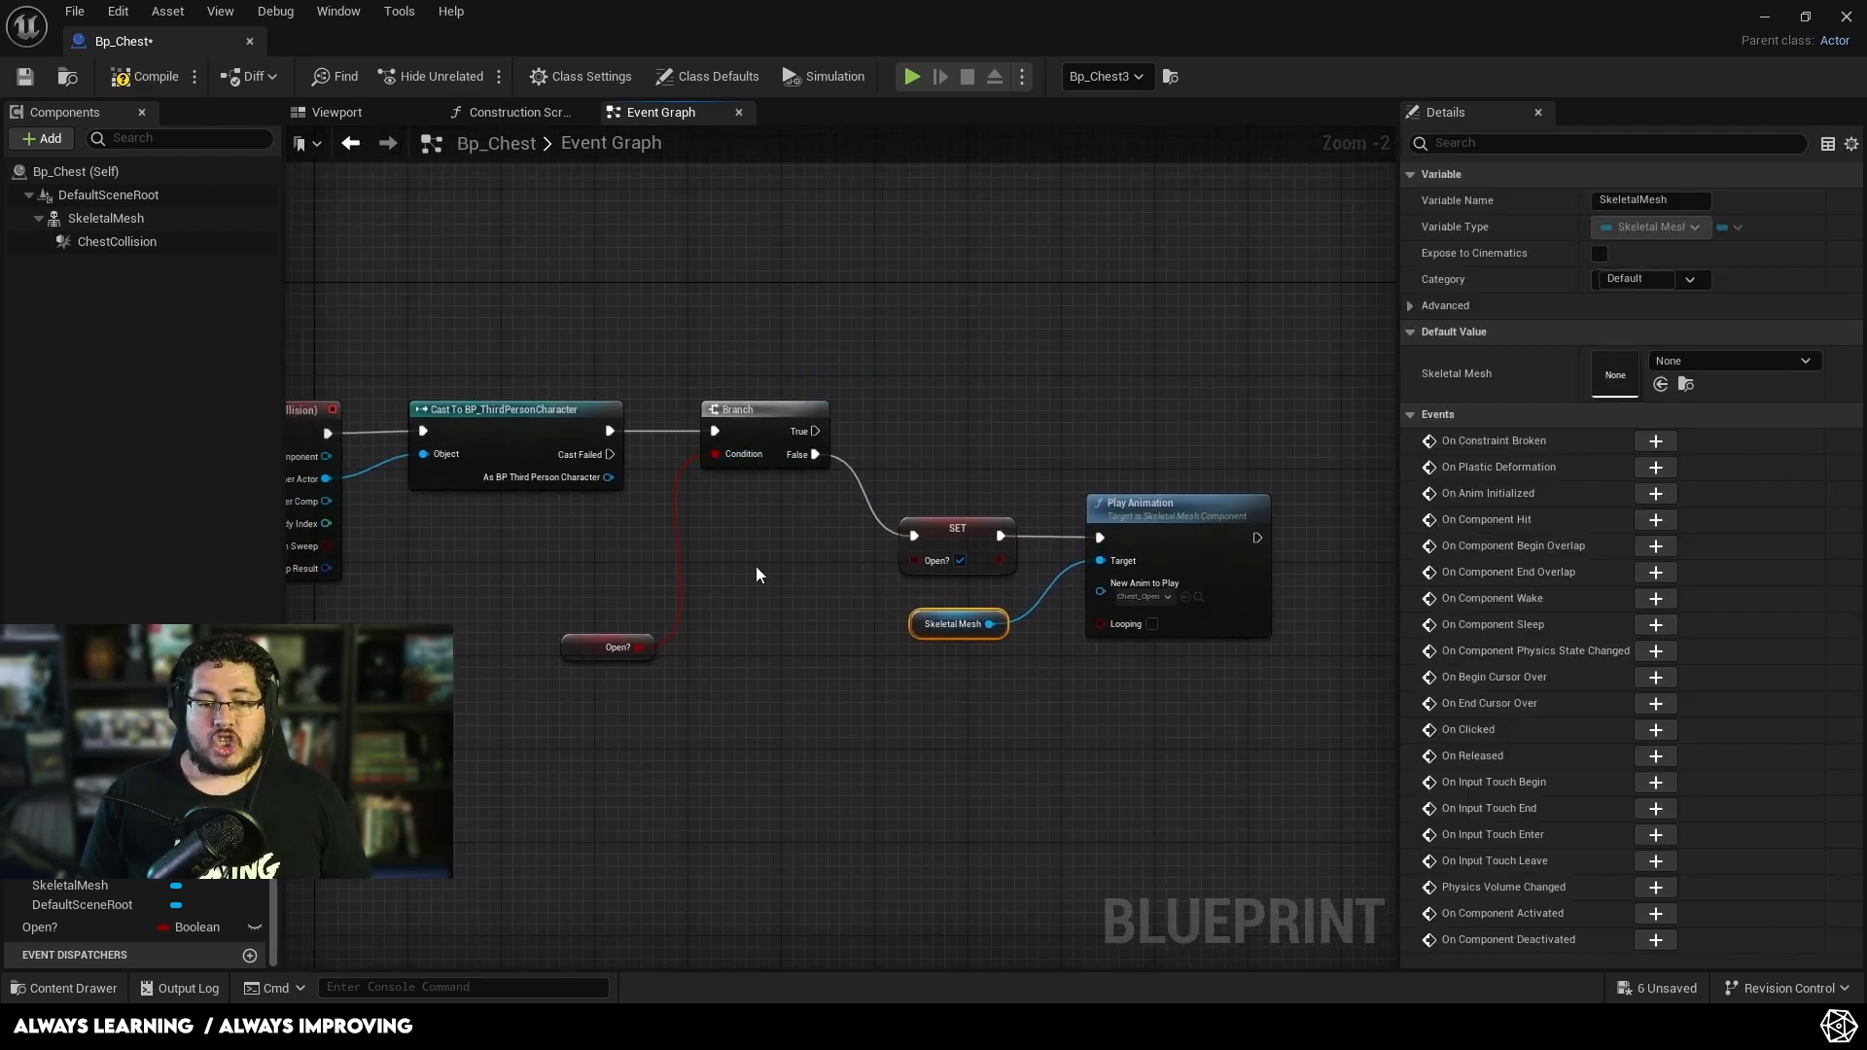
right_click_drag(726, 714, 859, 585)
scroll(859, 585, "down", 2)
left_click(144, 76)
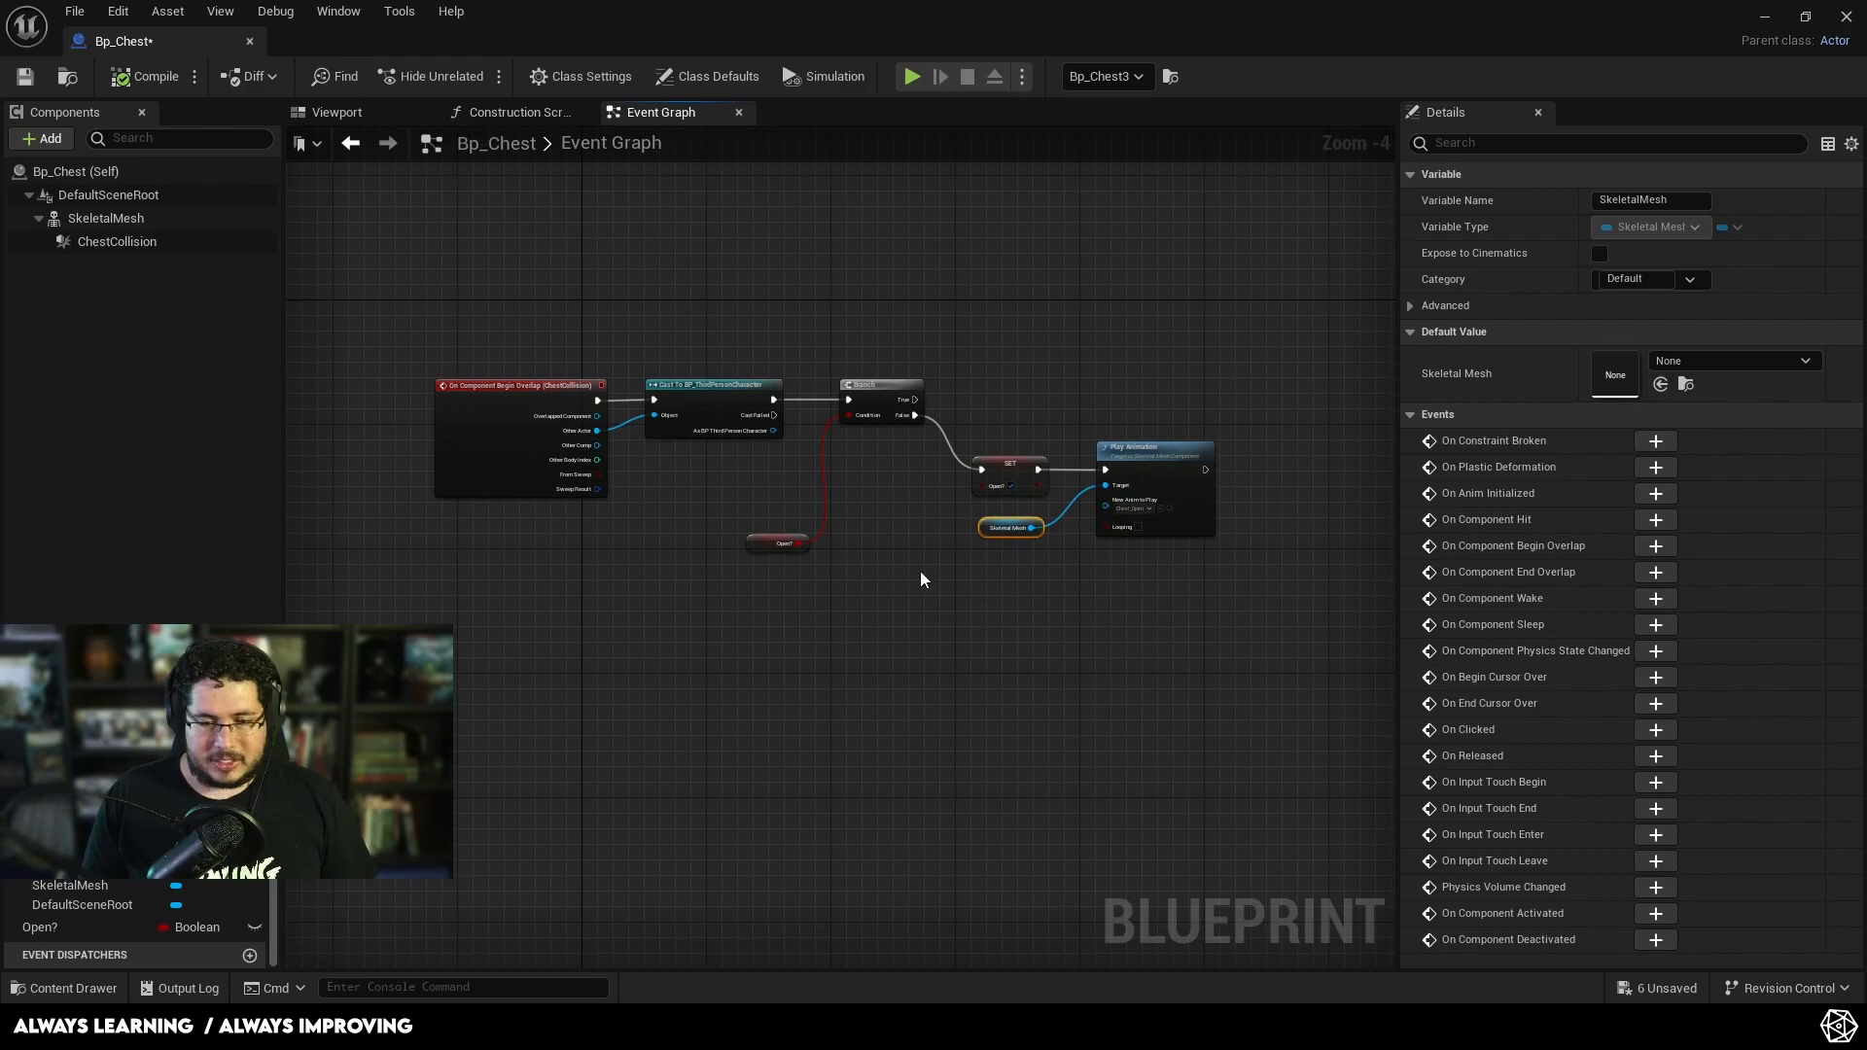
Step: Tidy the graph by closing the gaps between nodes and aligning SET and Play Animation with the Branch's False output
scroll(834, 471, "up", 1)
right_click_drag(833, 471, 895, 470)
scroll(903, 475, "up", 1)
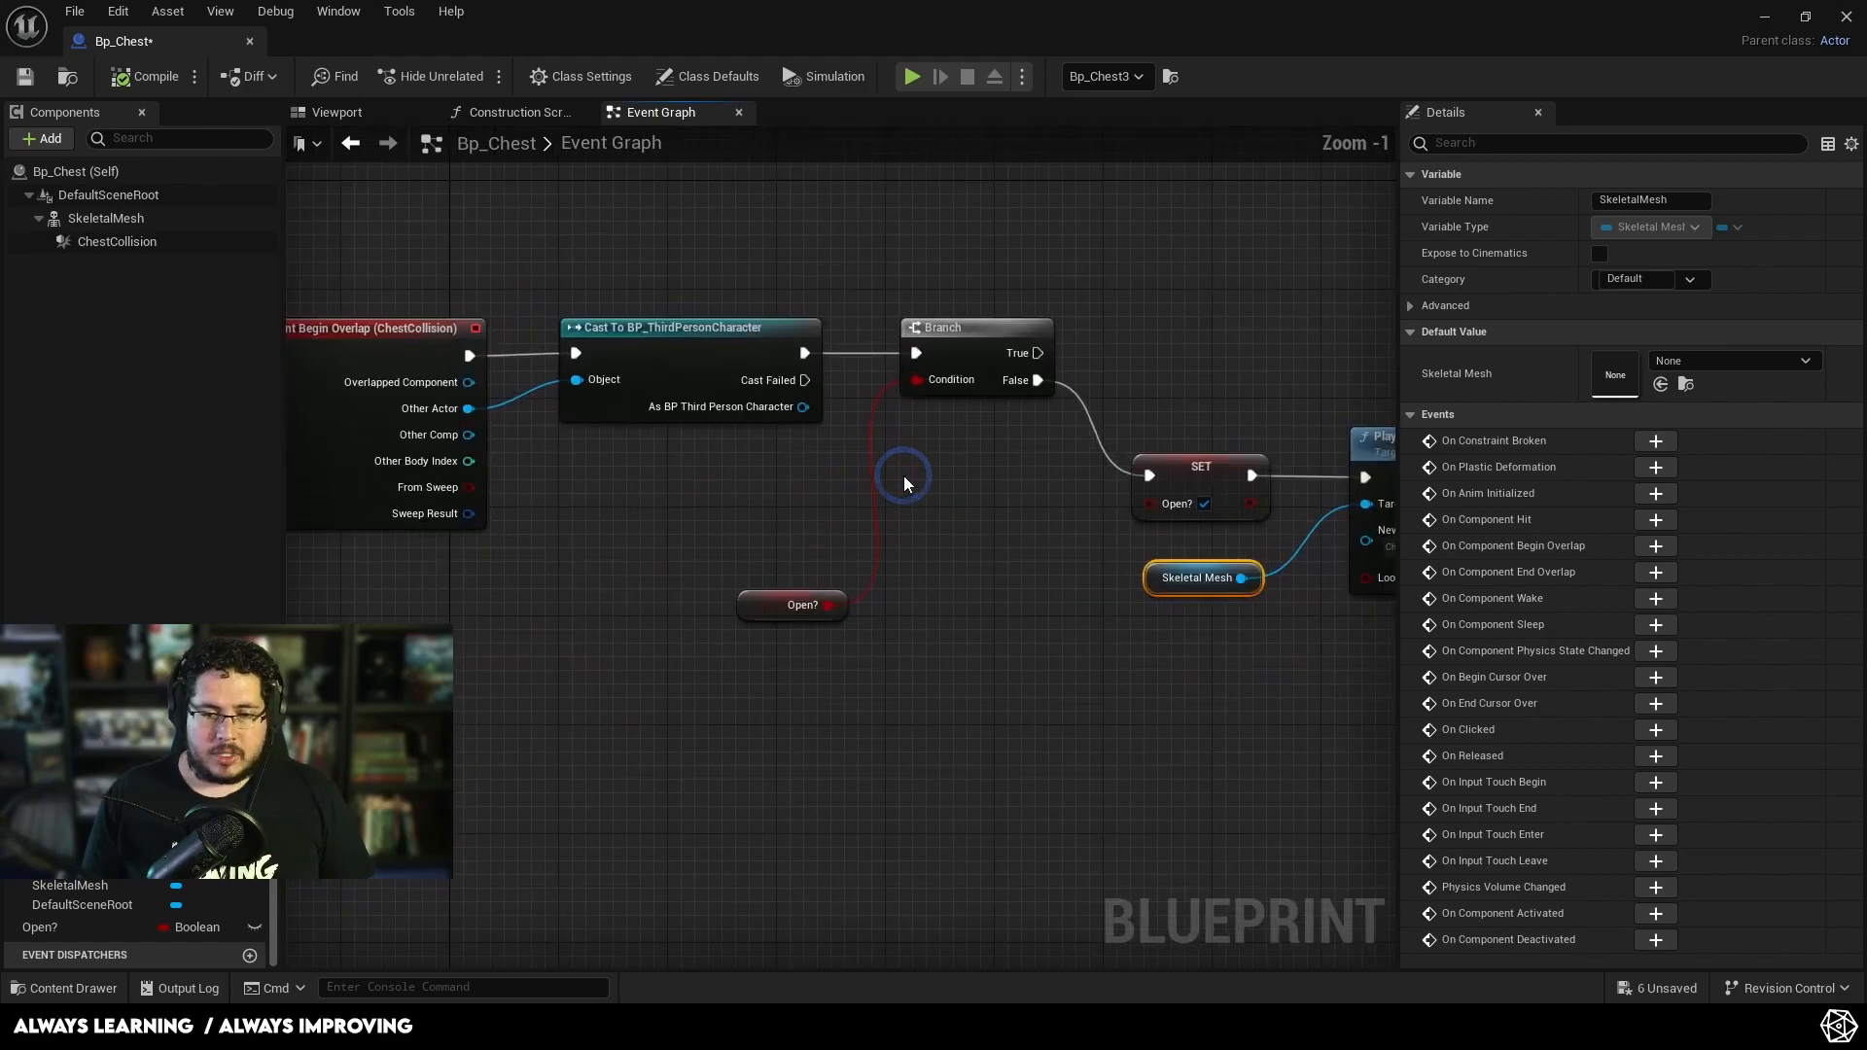
left_click_drag(442, 345, 501, 346)
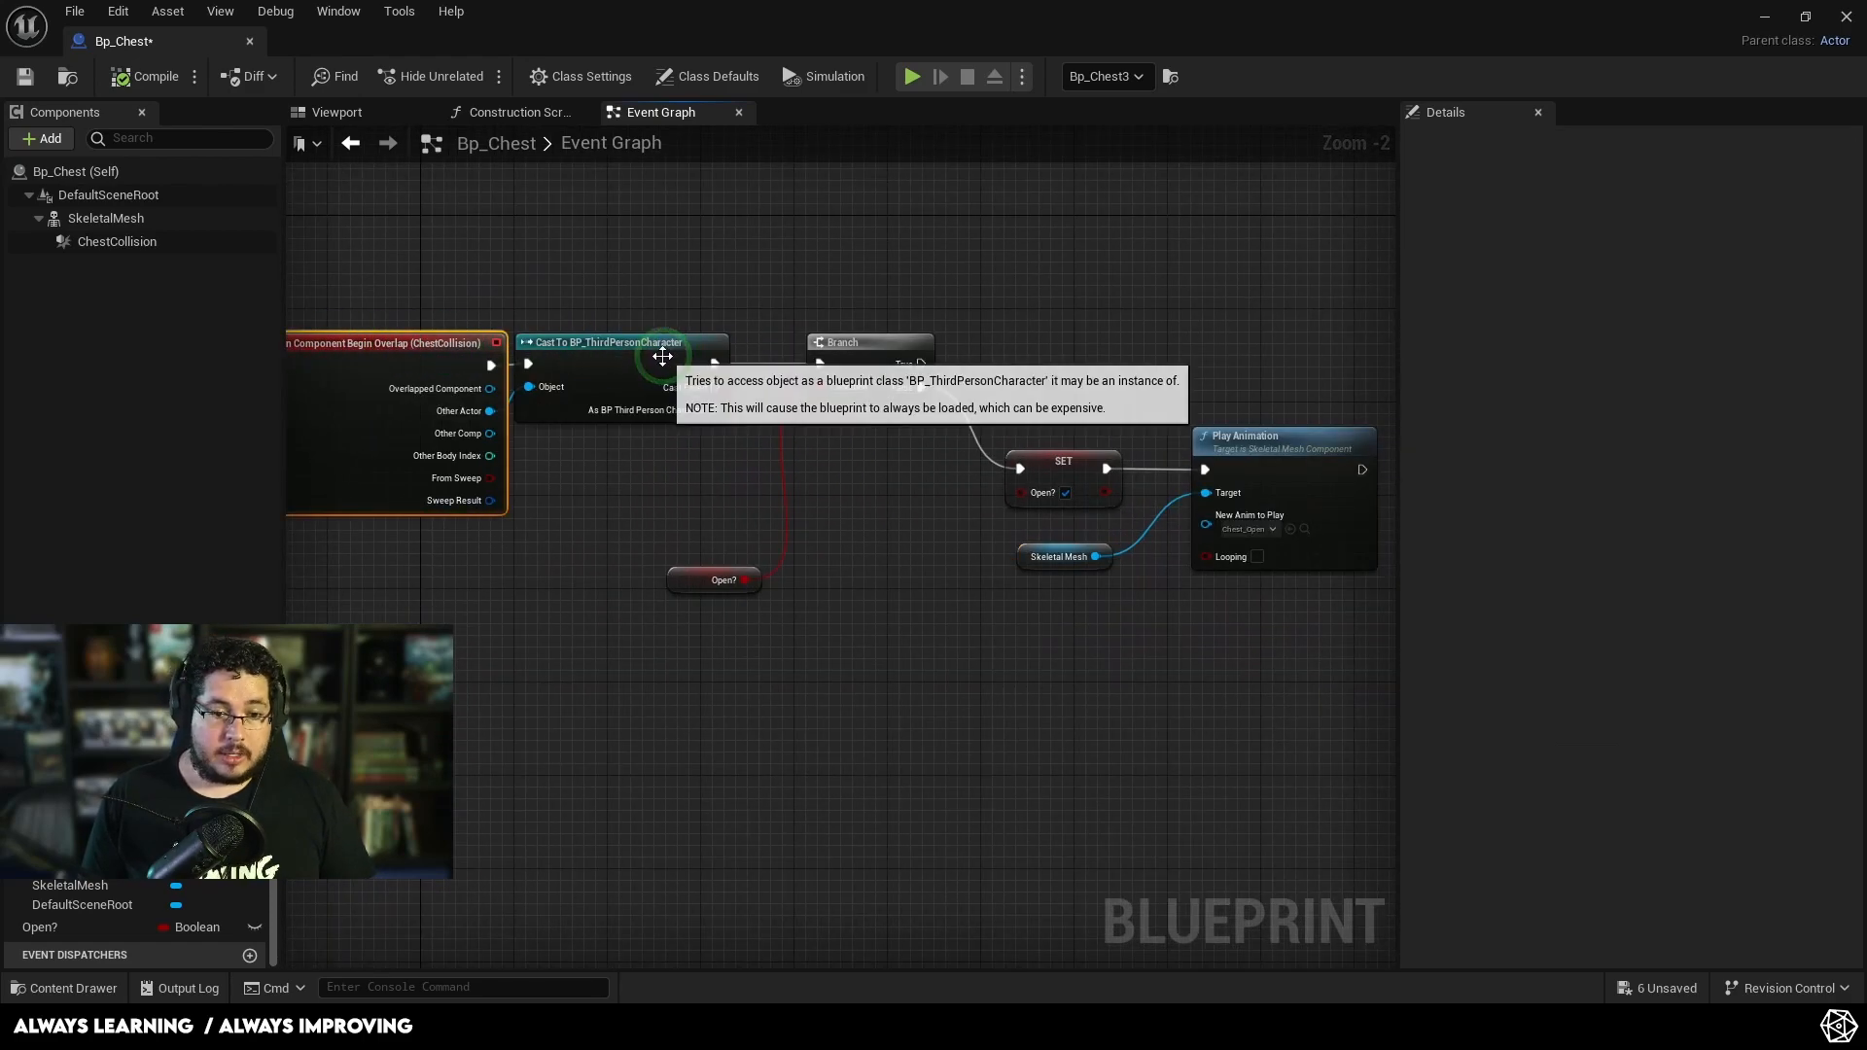
left_click_drag(858, 362, 823, 362)
left_click(710, 573)
left_click_drag(725, 583, 724, 500)
left_click_drag(1066, 468, 1009, 387)
left_click_drag(1246, 436, 1163, 354)
left_click_drag(1023, 555, 953, 473)
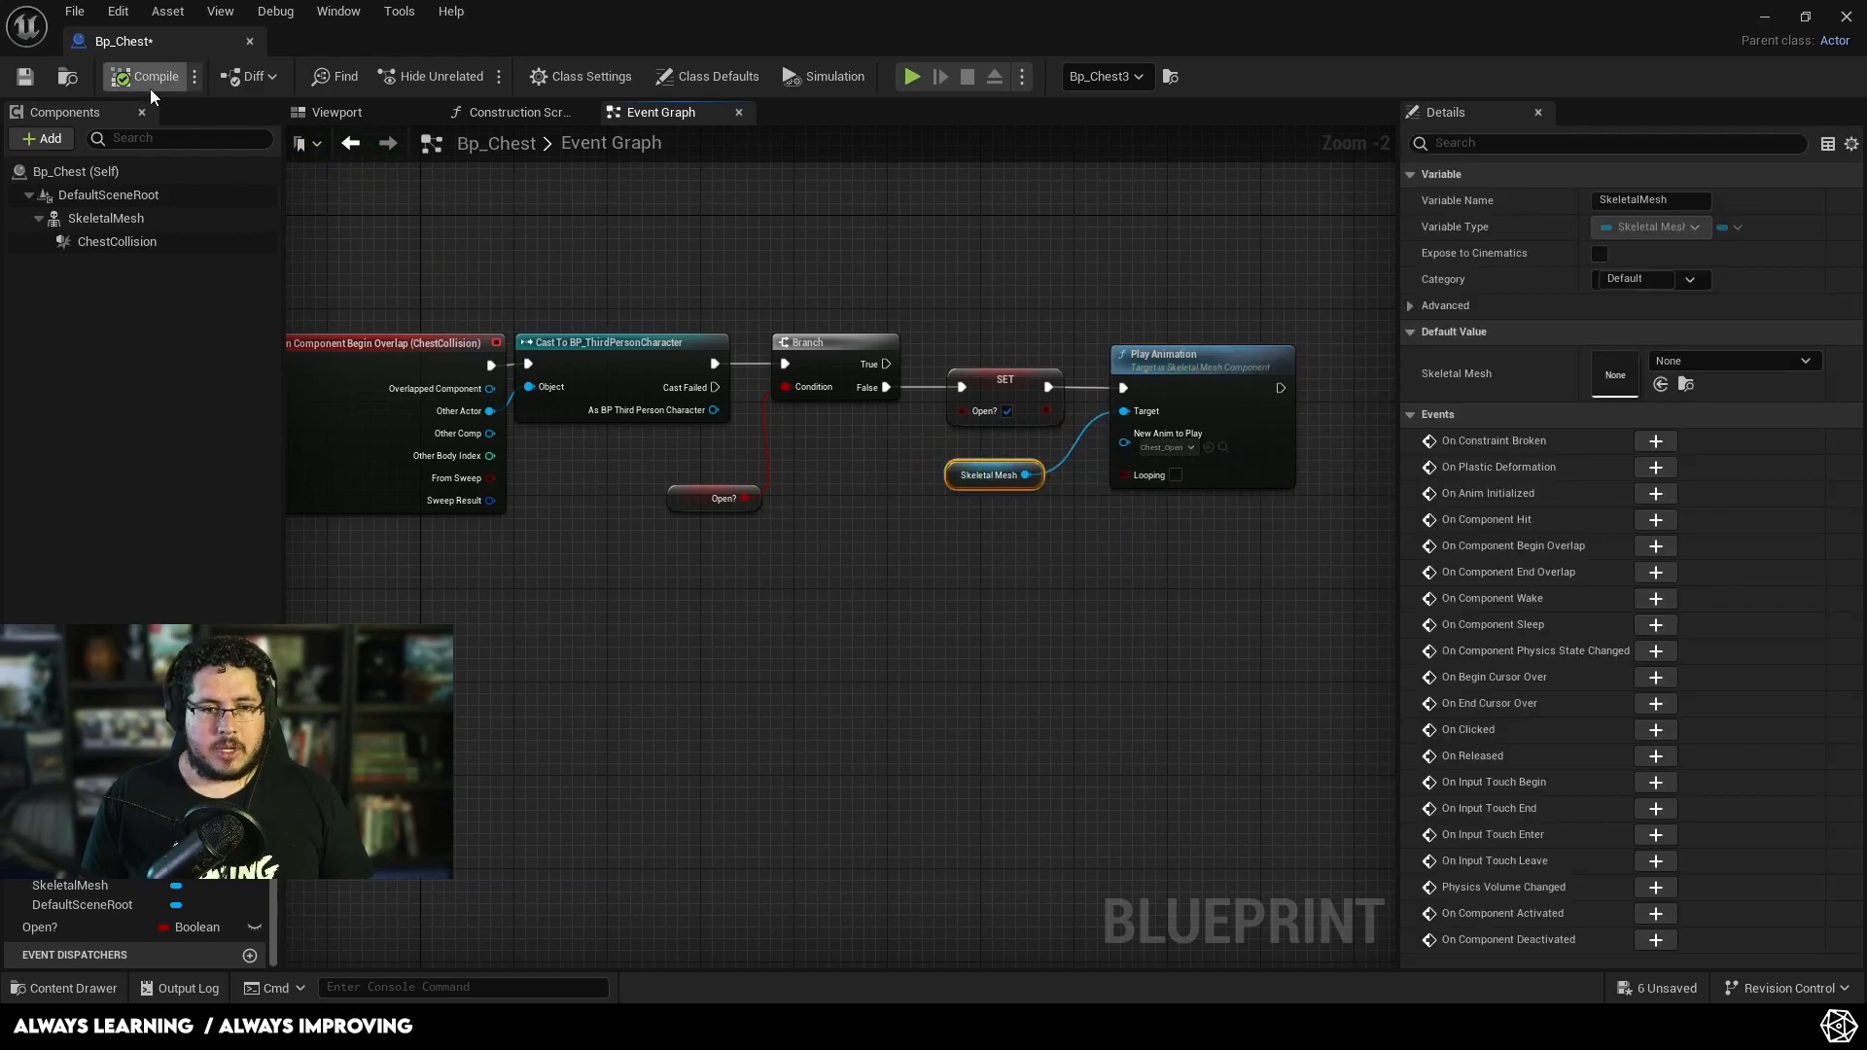
Step: Return to the level, start Play In Editor and run the character to the chest nearest the standing mannequin to test its opening
left_click(1761, 28)
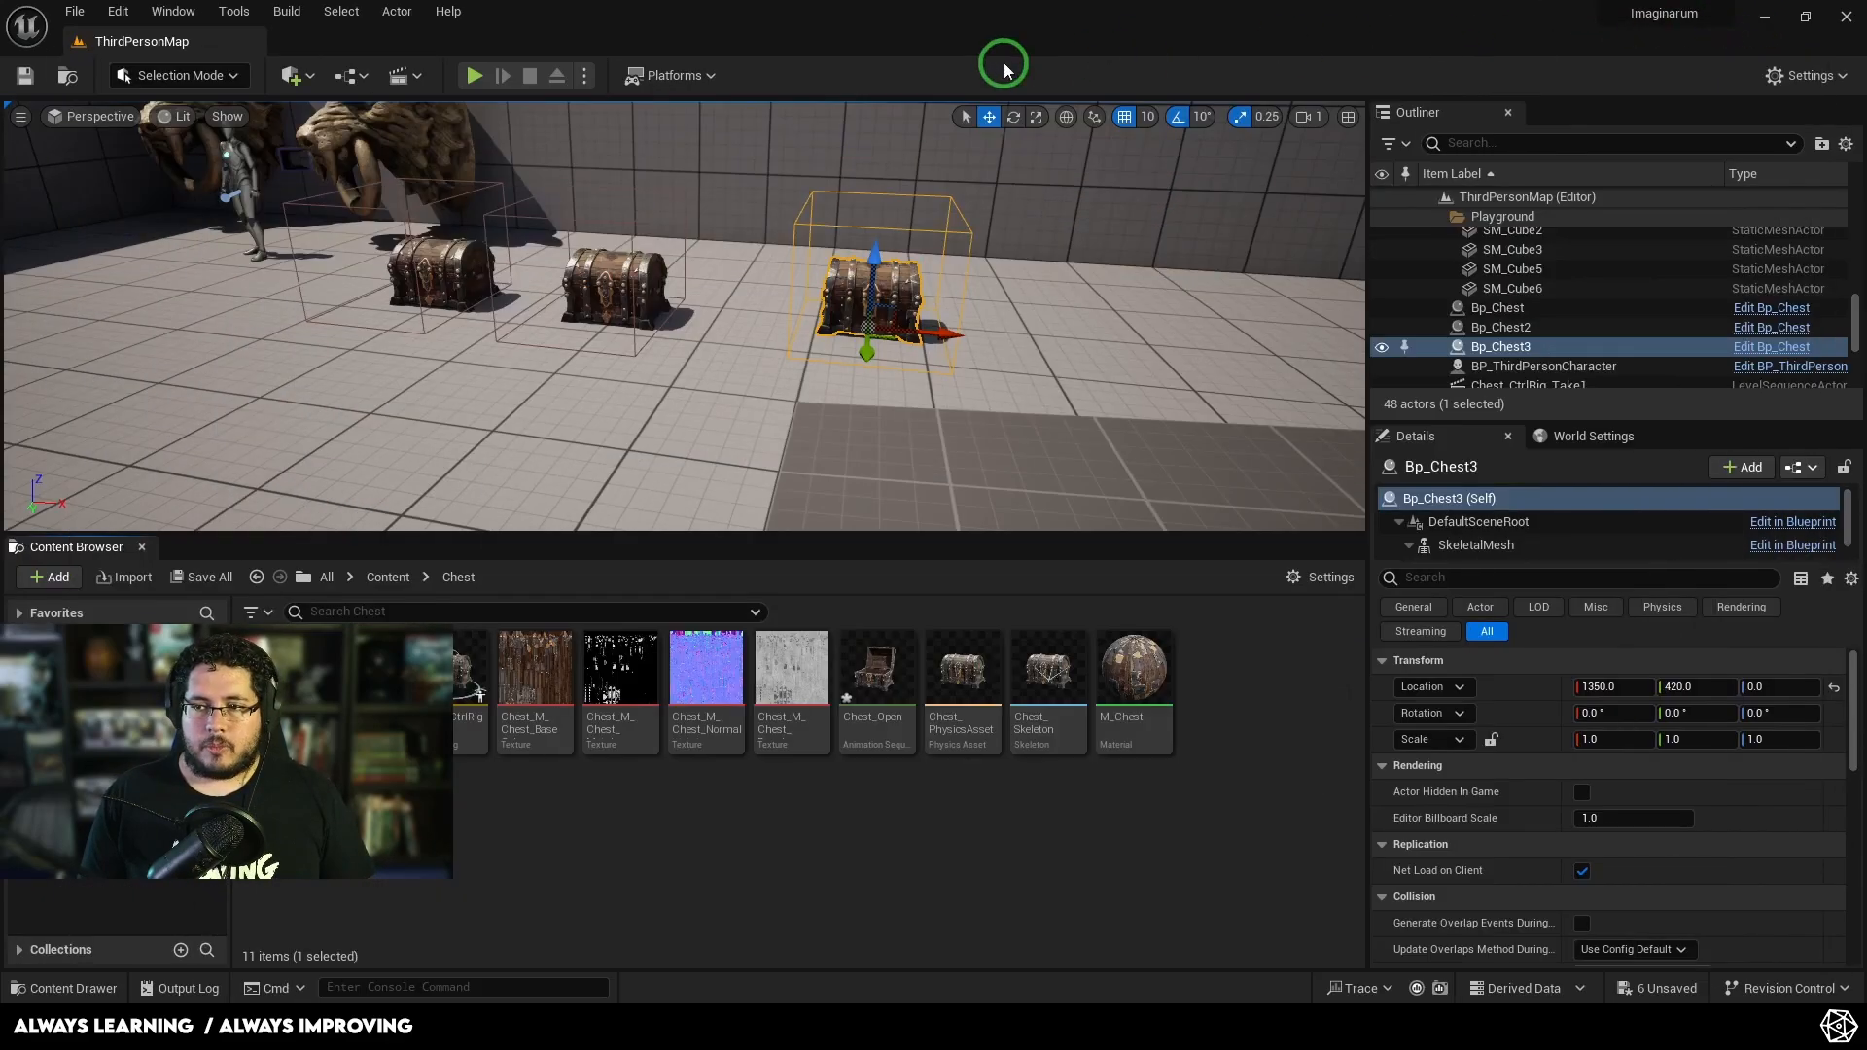
left_click(492, 75)
key("w")
key("w")
key("w")
key("w")
key("w")
key("w")
key("w")
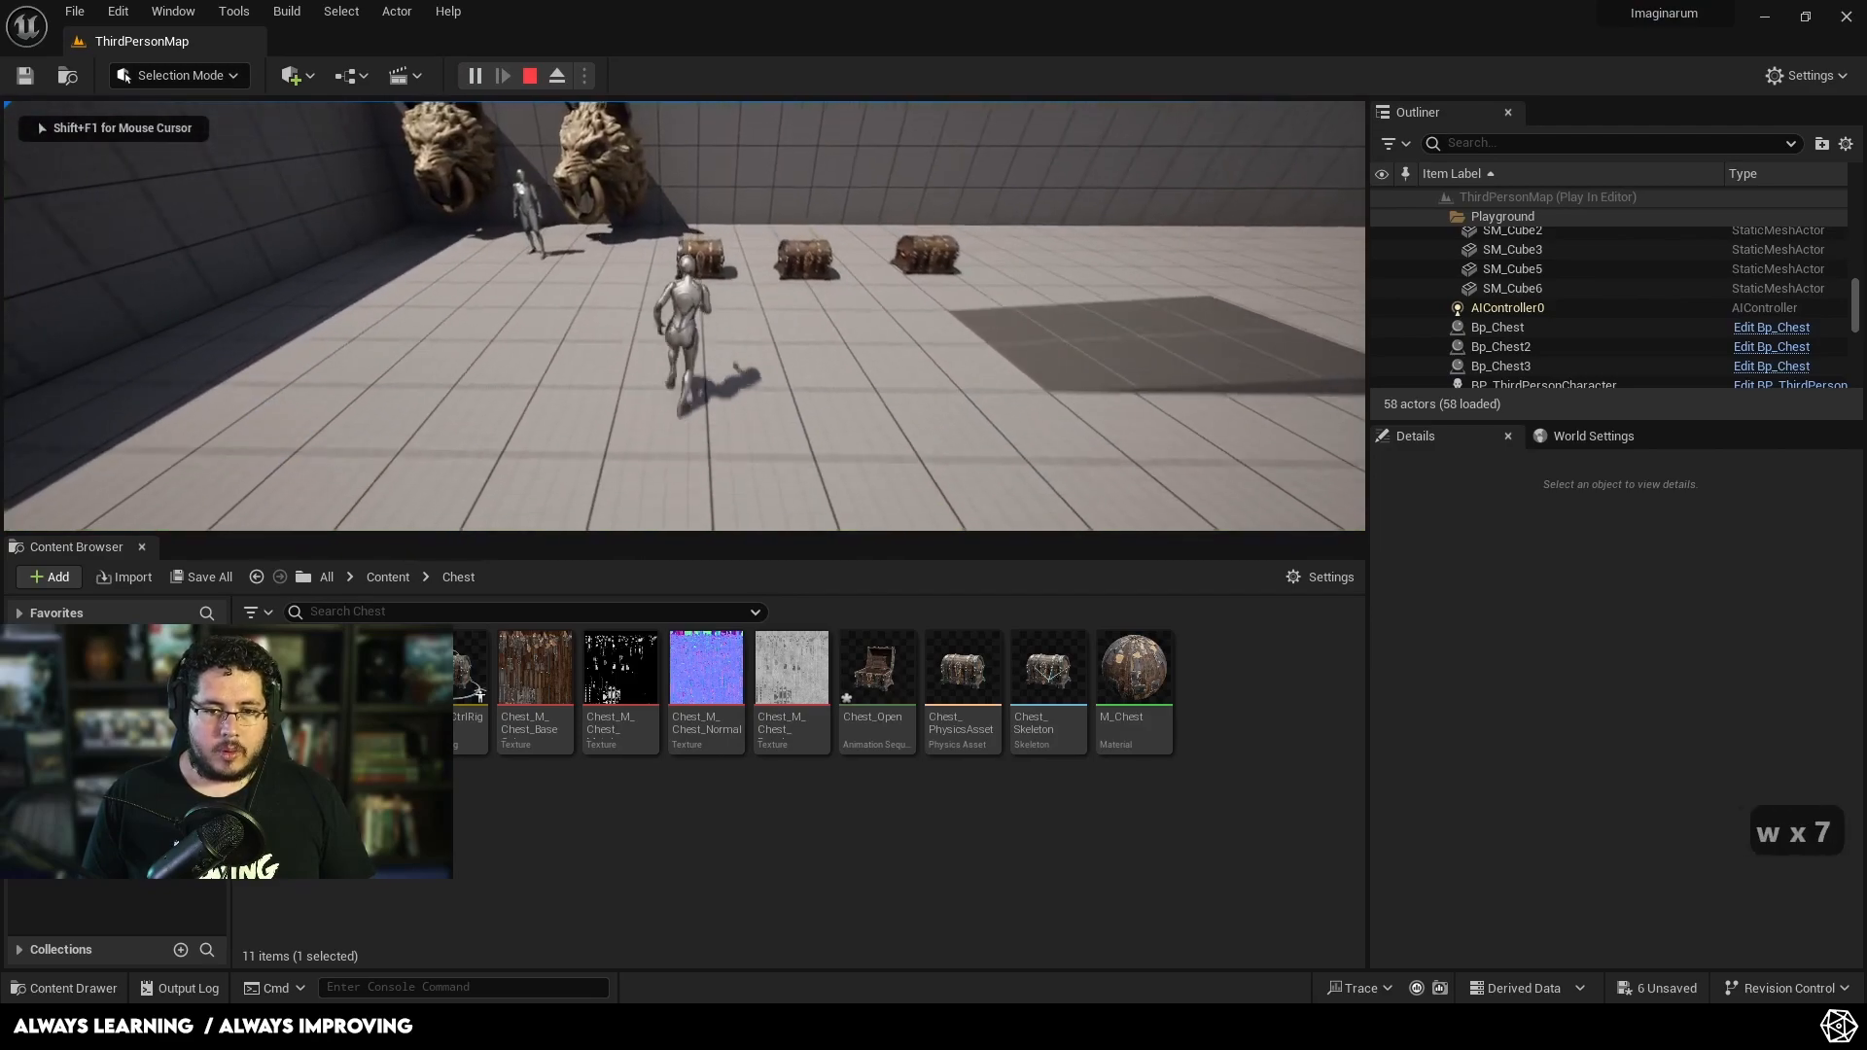
key("w")
key("w")
key("w")
key("w")
key("w")
key("w")
key("w")
key("w")
key("w")
key("w")
key("w")
key("w")
key("w")
key("w")
key("w")
key("w")
key("w")
key("w")
key("s")
key("s")
key("s")
key("s")
key("s")
key("s")
key("s")
key("s")
key("s")
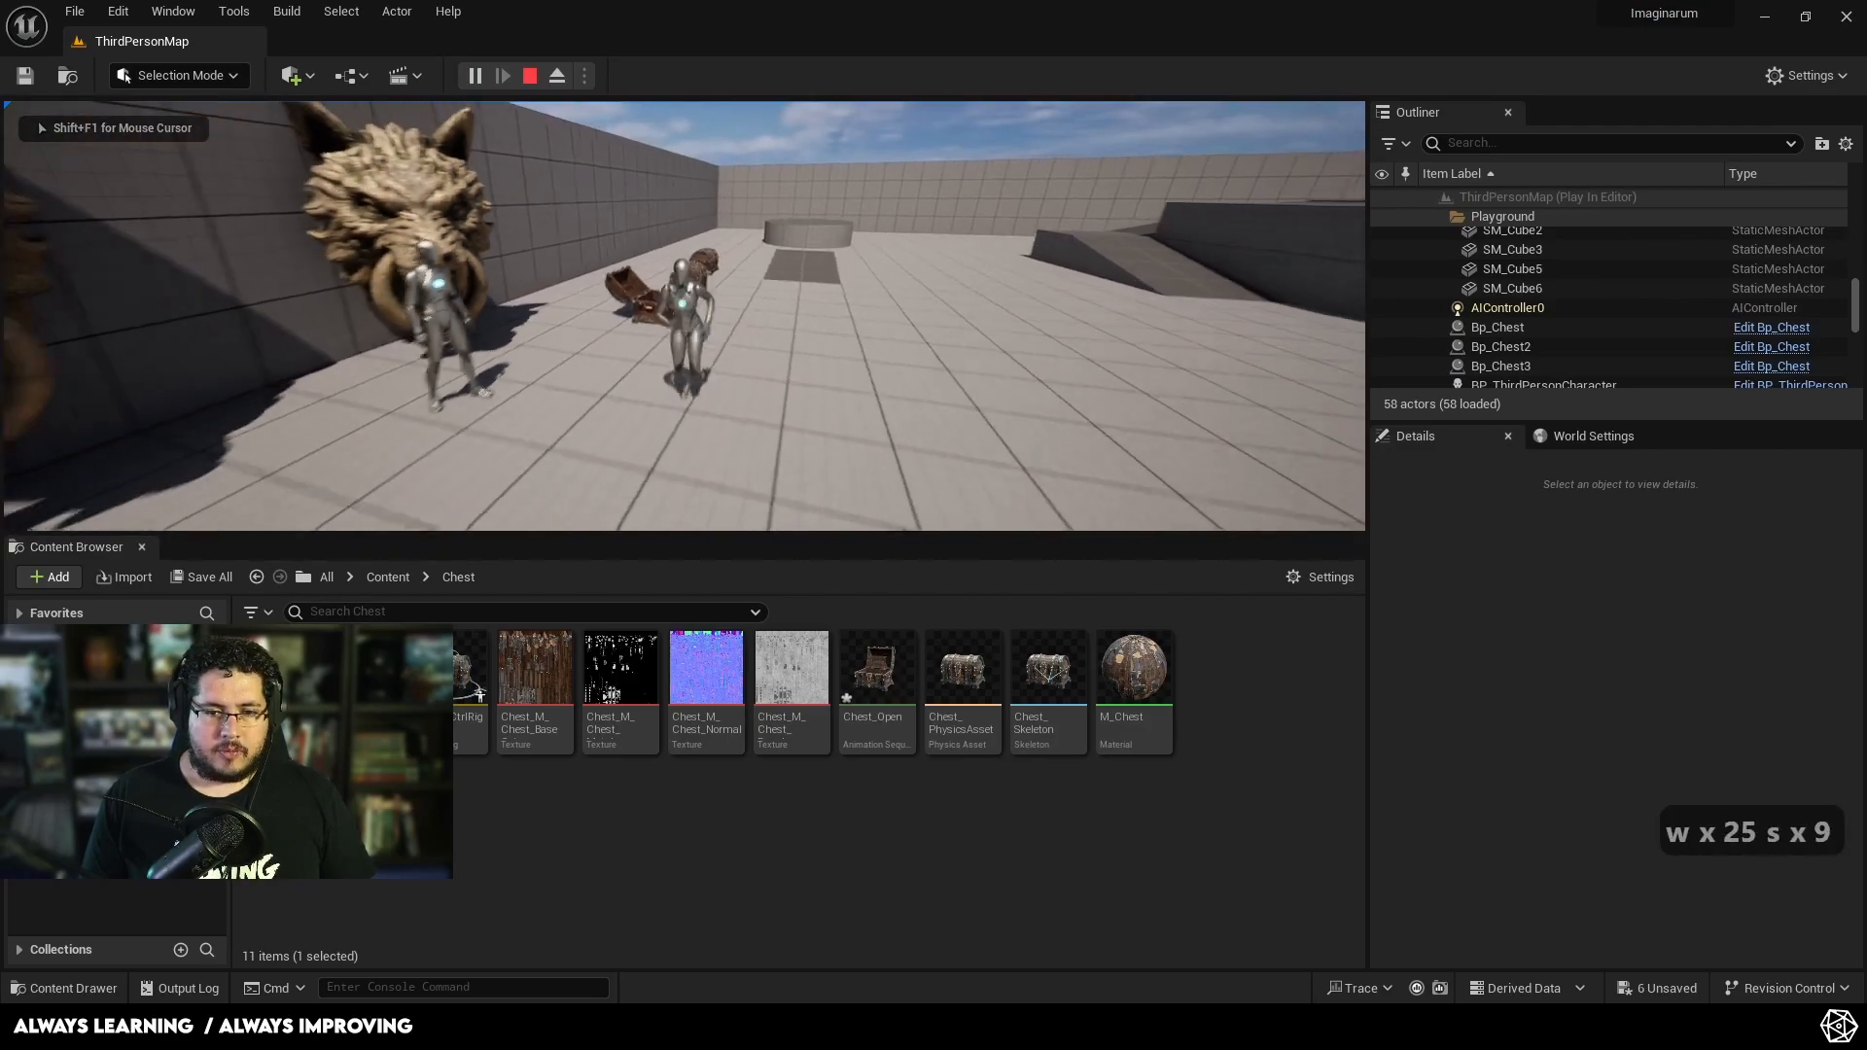
Step: Move the character in and out of the first opened chest's collision box to test whether its animation replays
key("w")
key("w")
key("w")
key("w")
key("w")
key("w")
key("w")
key("w")
key("w")
key("w")
key("w")
key("s")
key("s")
key("s")
key("s")
key("d")
key("w")
key("a")
key("w")
key("s")
key("d")
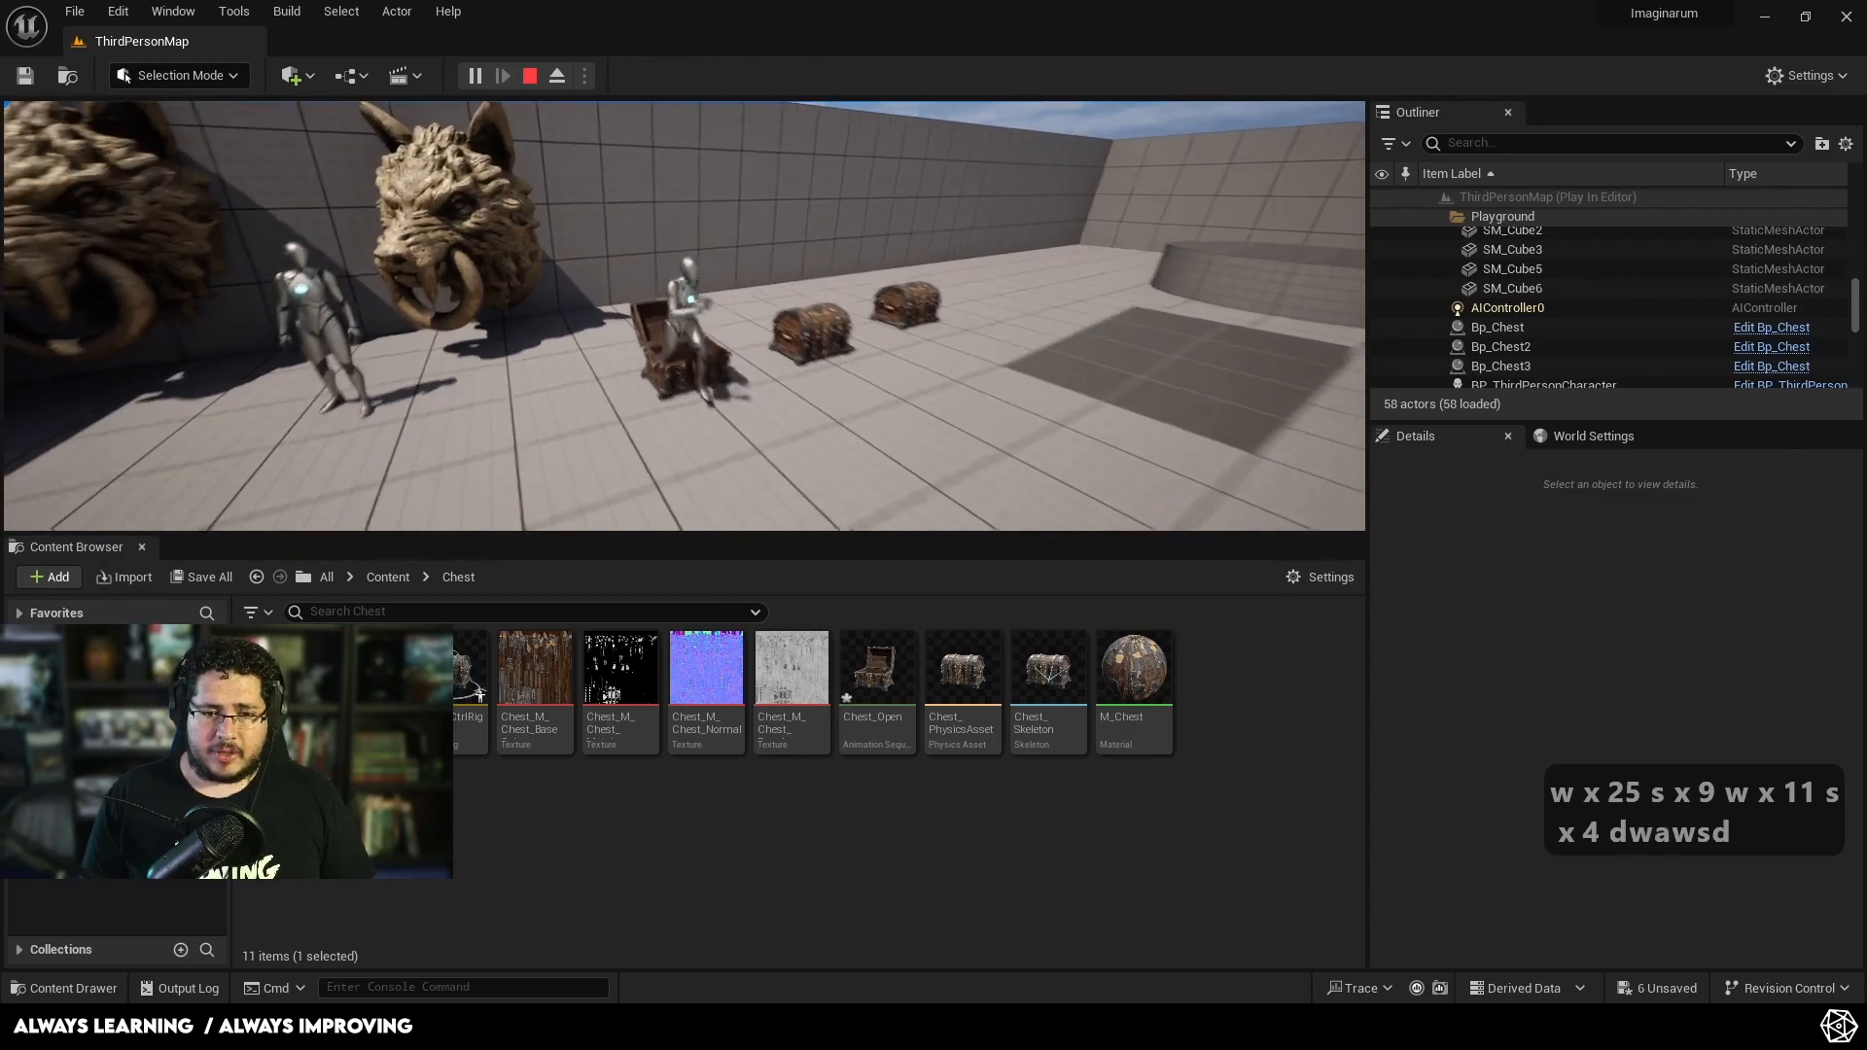
key("d")
key("w")
key("a")
key("s")
key("d")
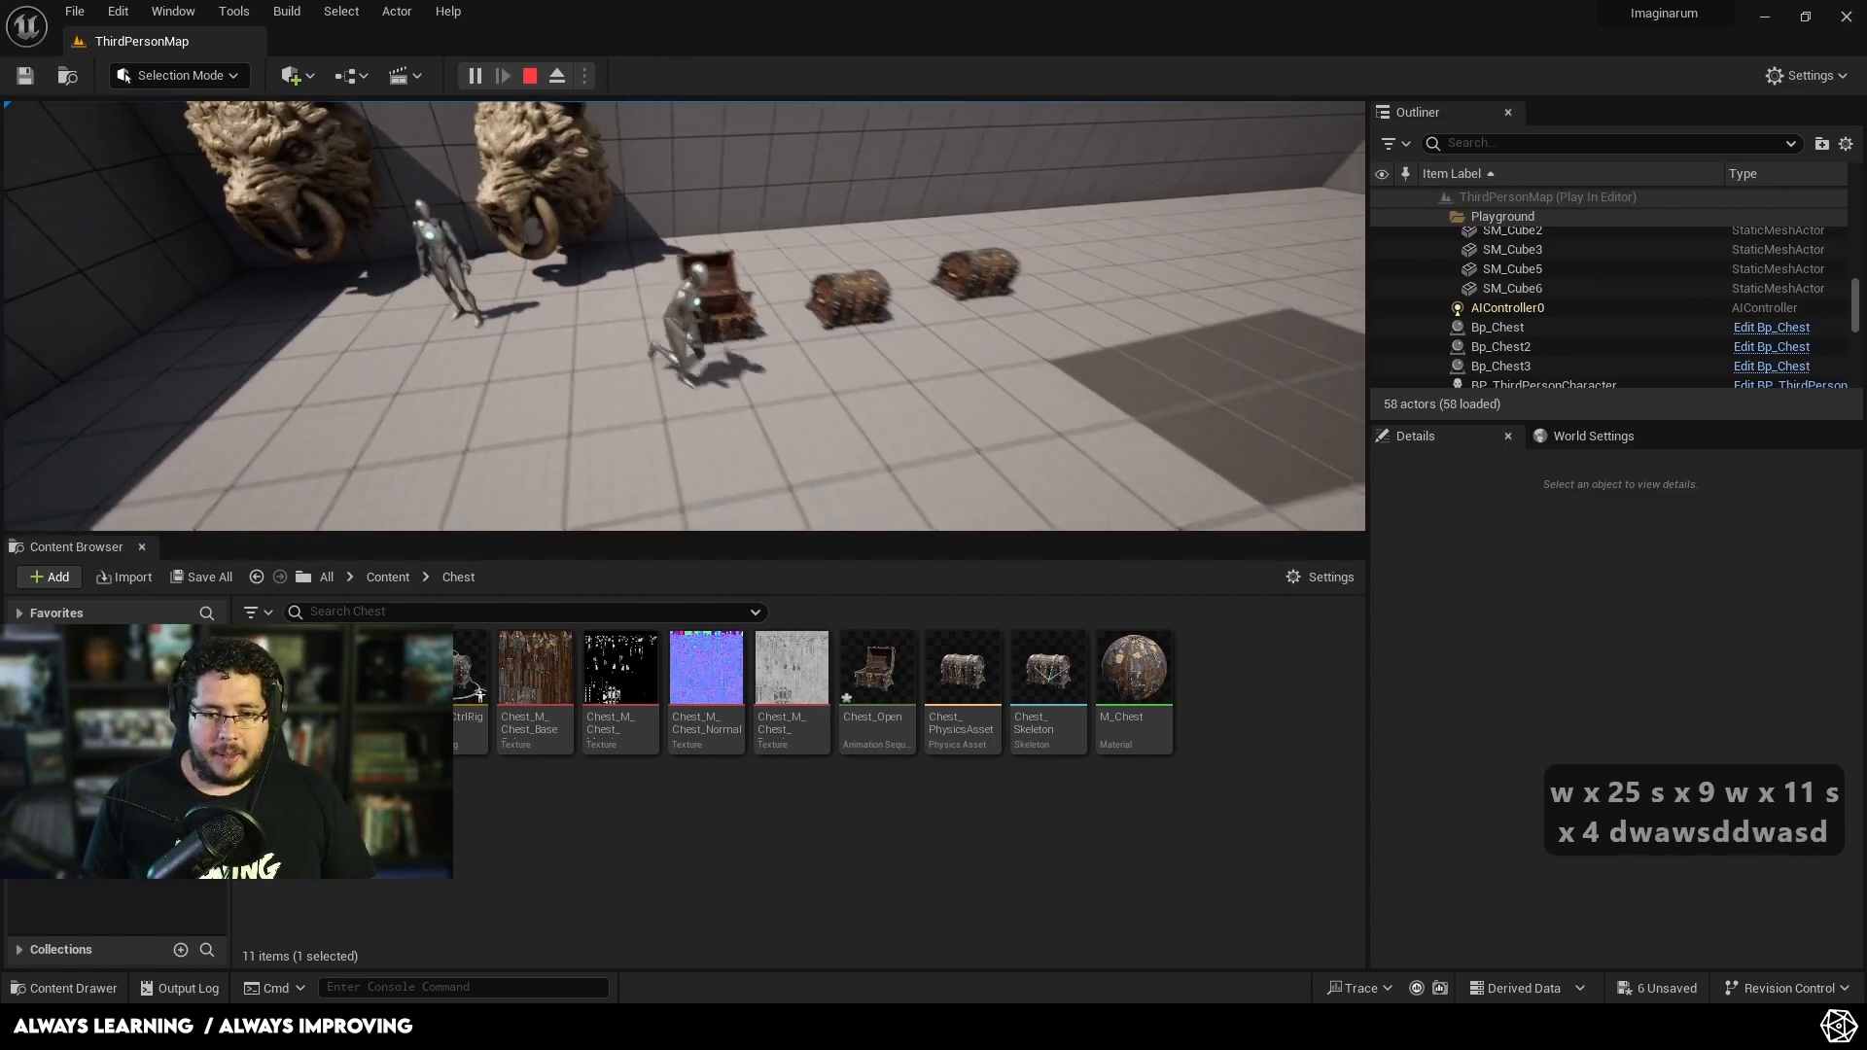
Step: Run the character through the middle and far chests to test that each one opens on overlap
key("w")
key("a")
key("d")
key("s")
key("d")
key("w")
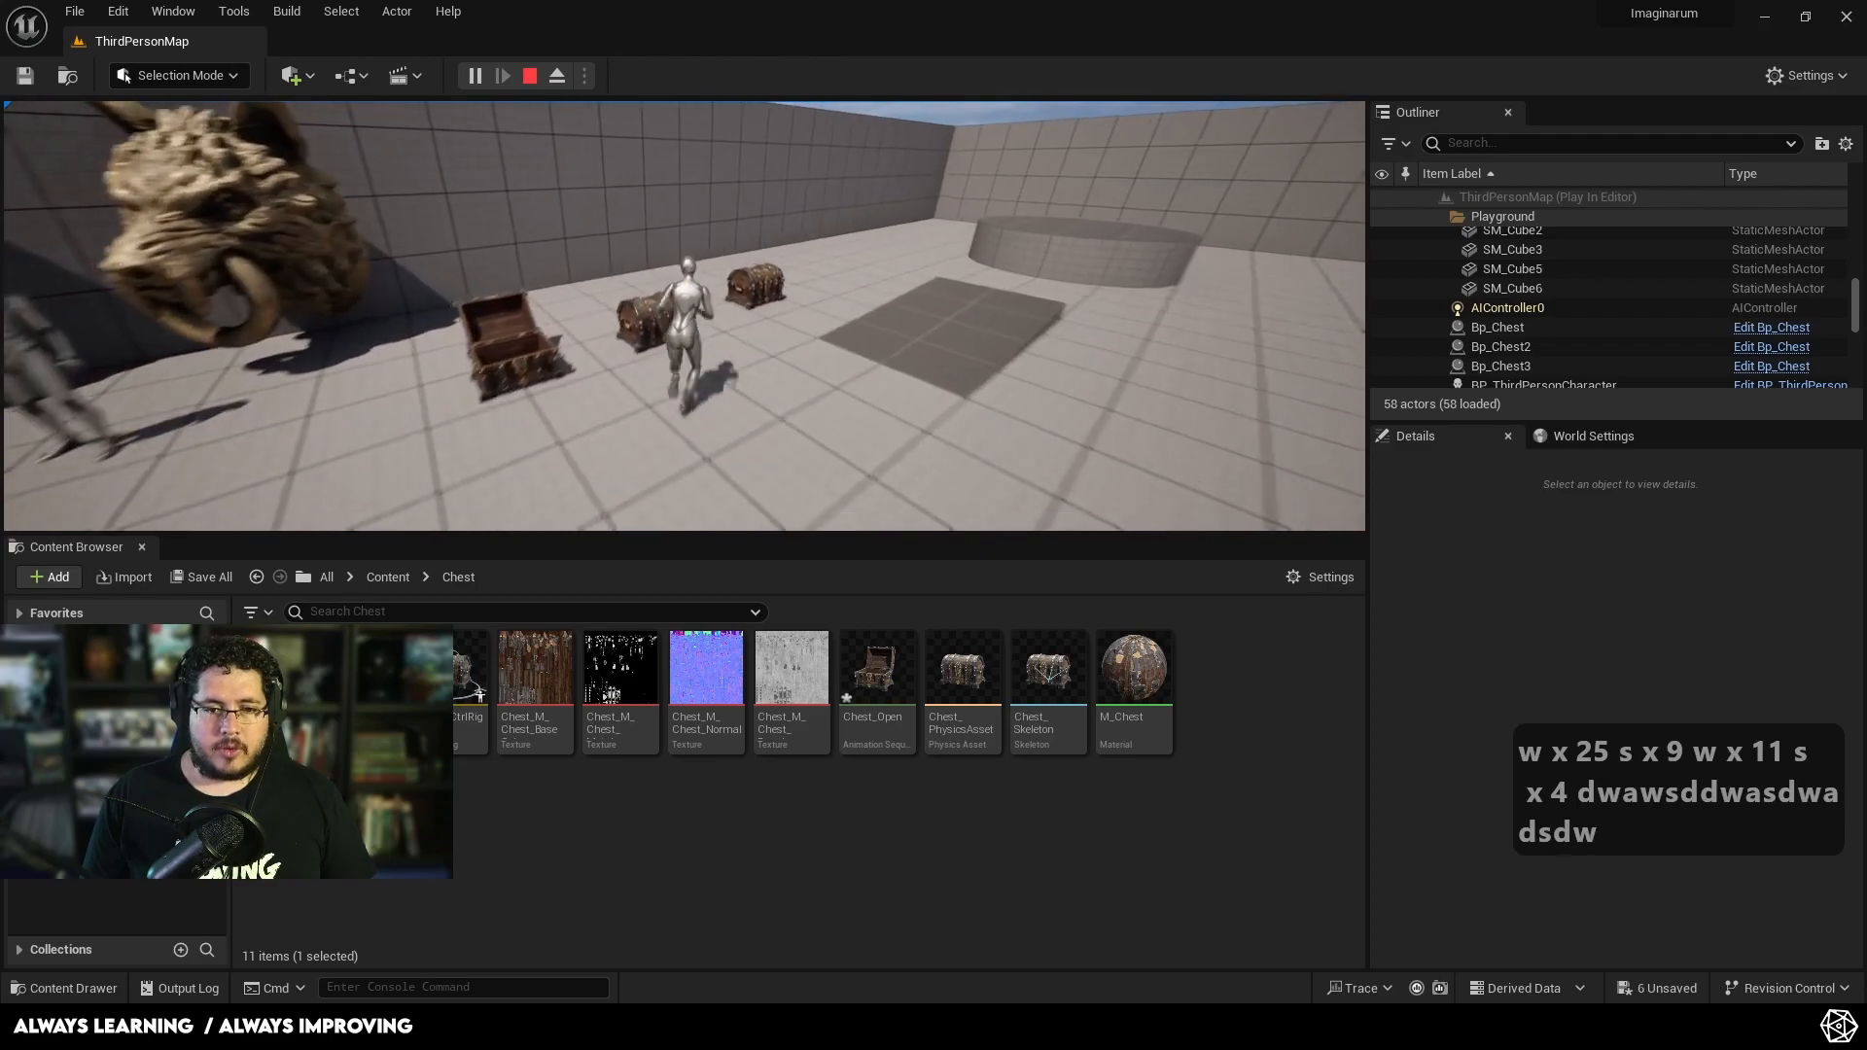
key("s")
key("d")
key("w")
key("a")
key("s")
key("d")
key("w")
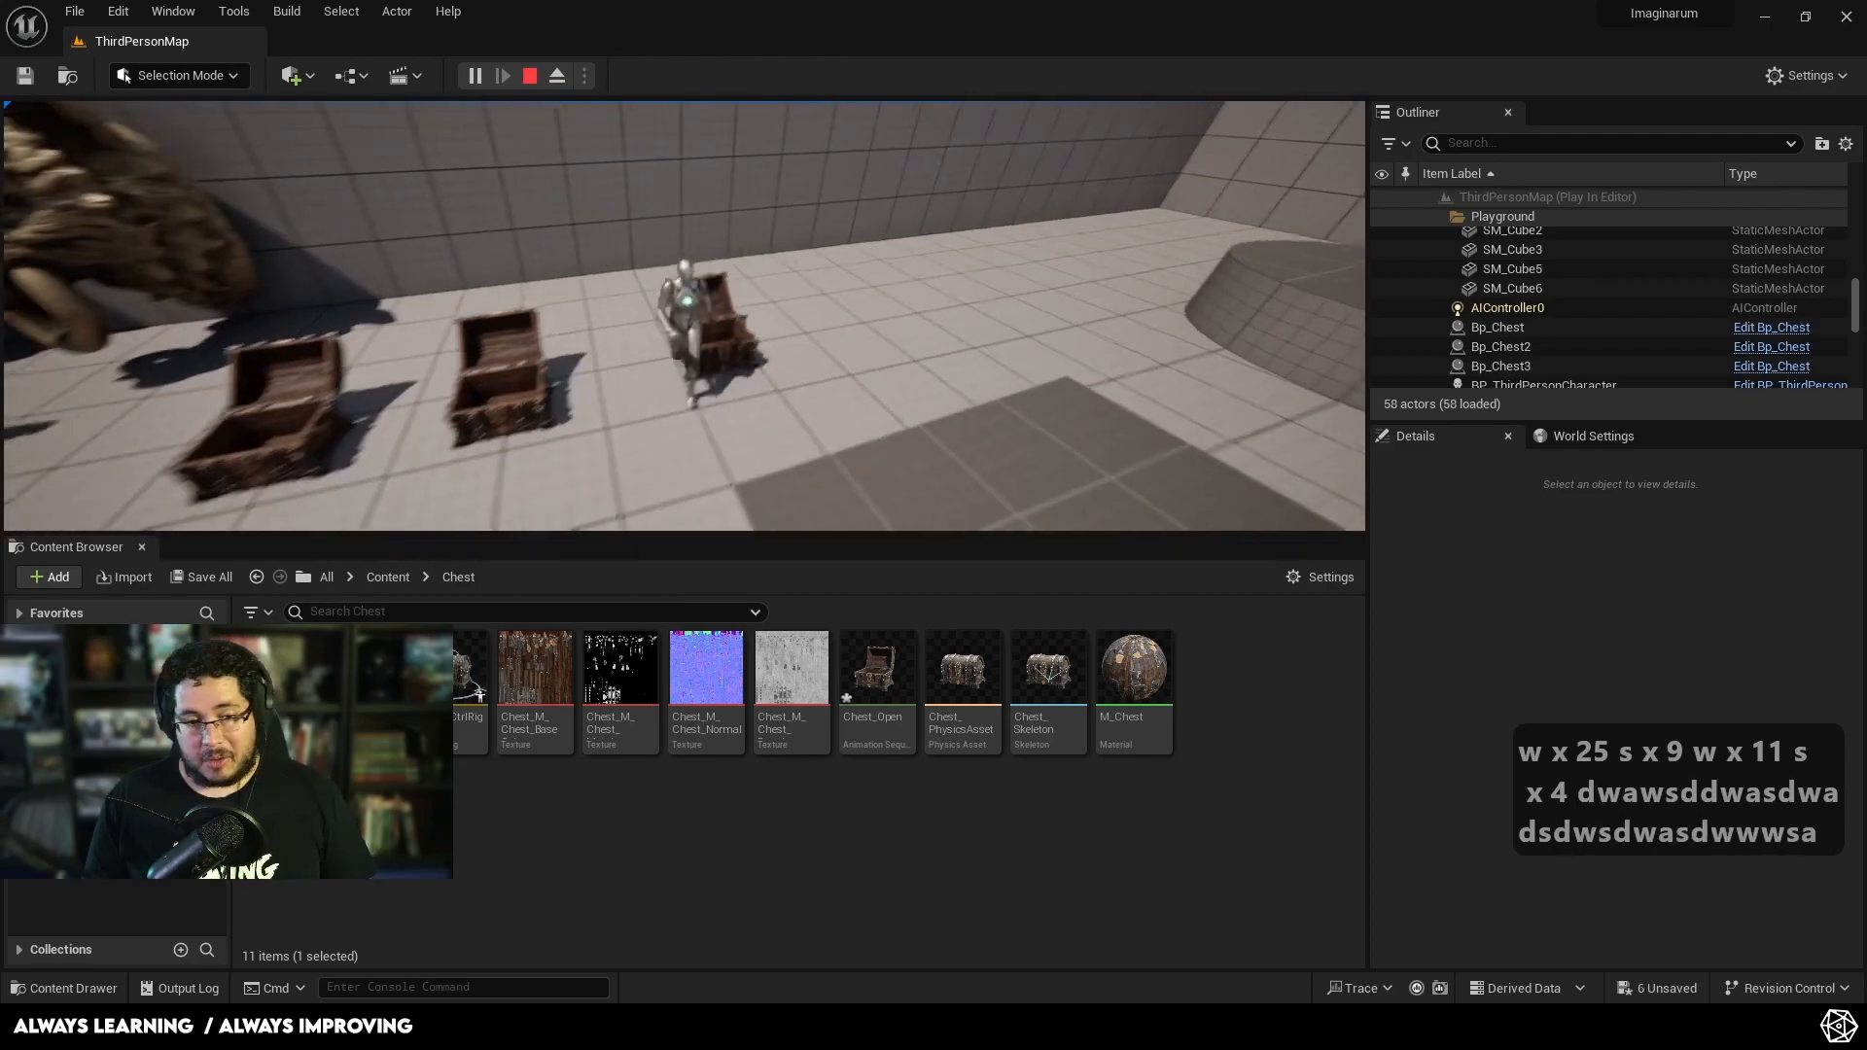
Step: Run the character back and forth past all three opened chests to check for repeated opening animations
key("s")
key("a")
key("d")
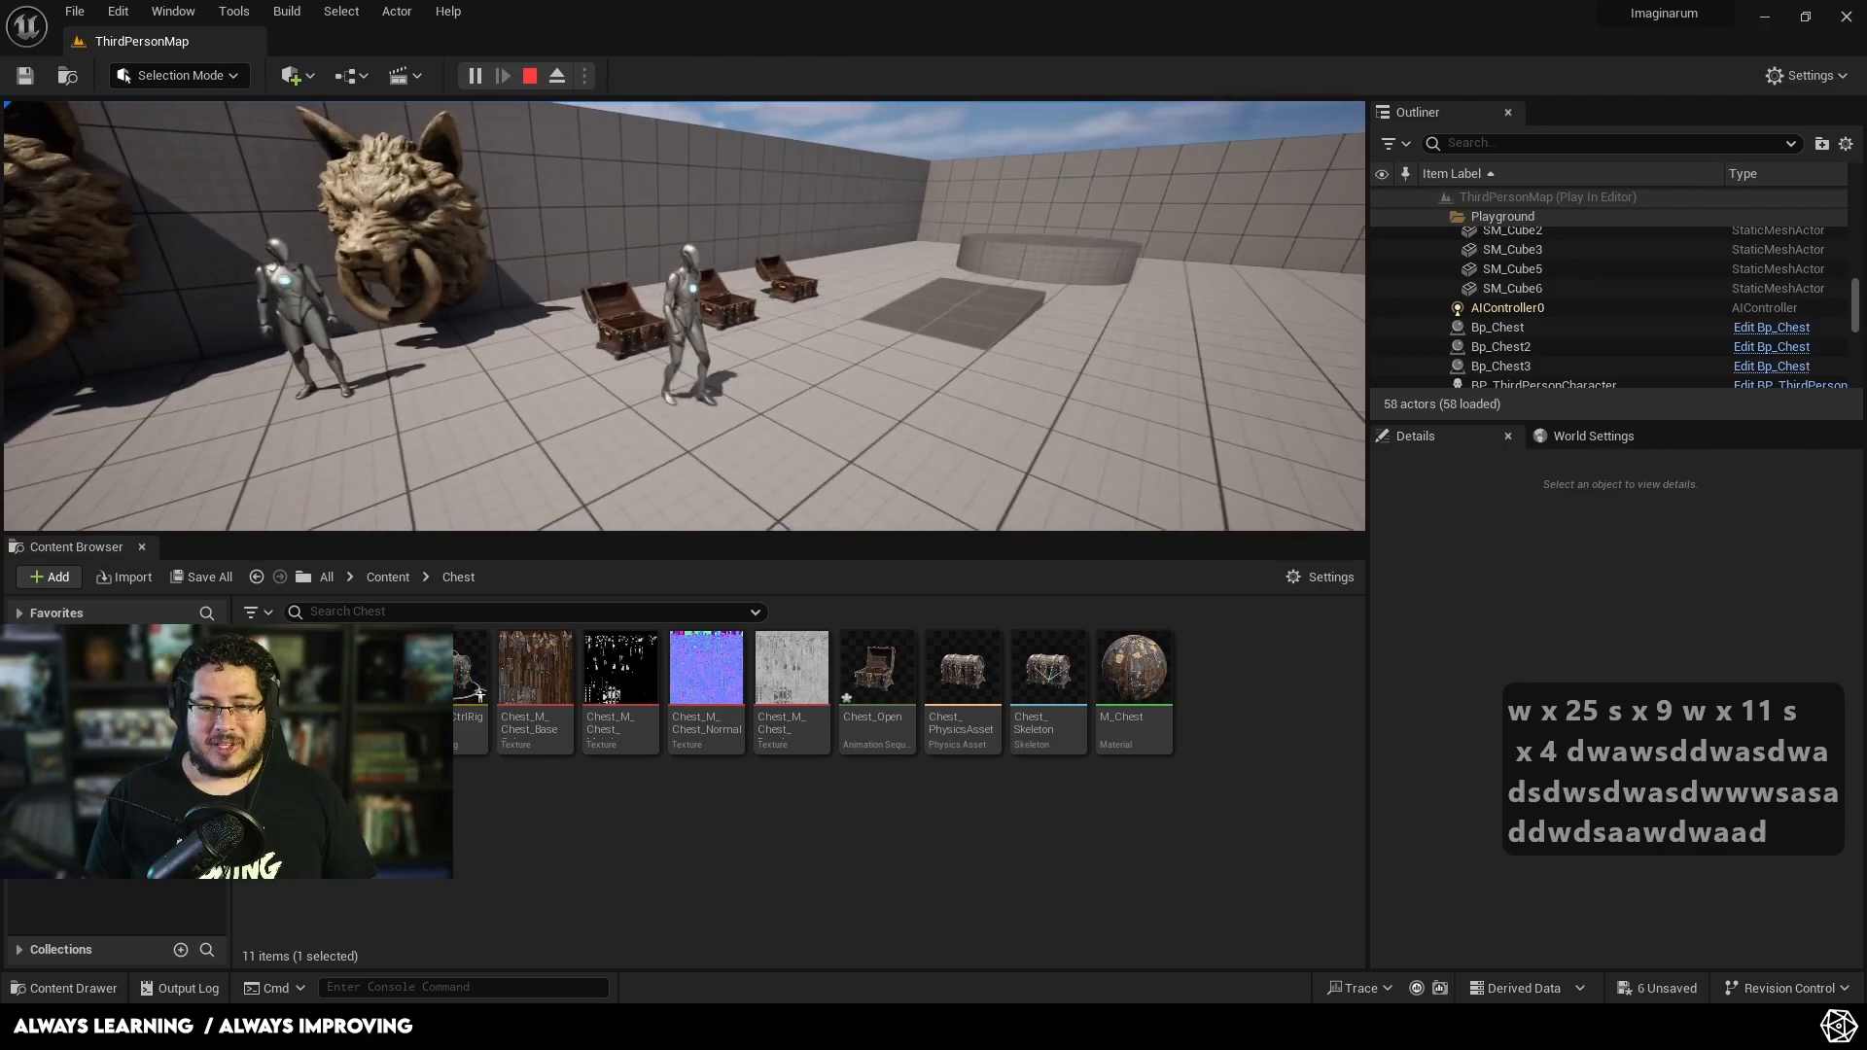
key("d")
key("w")
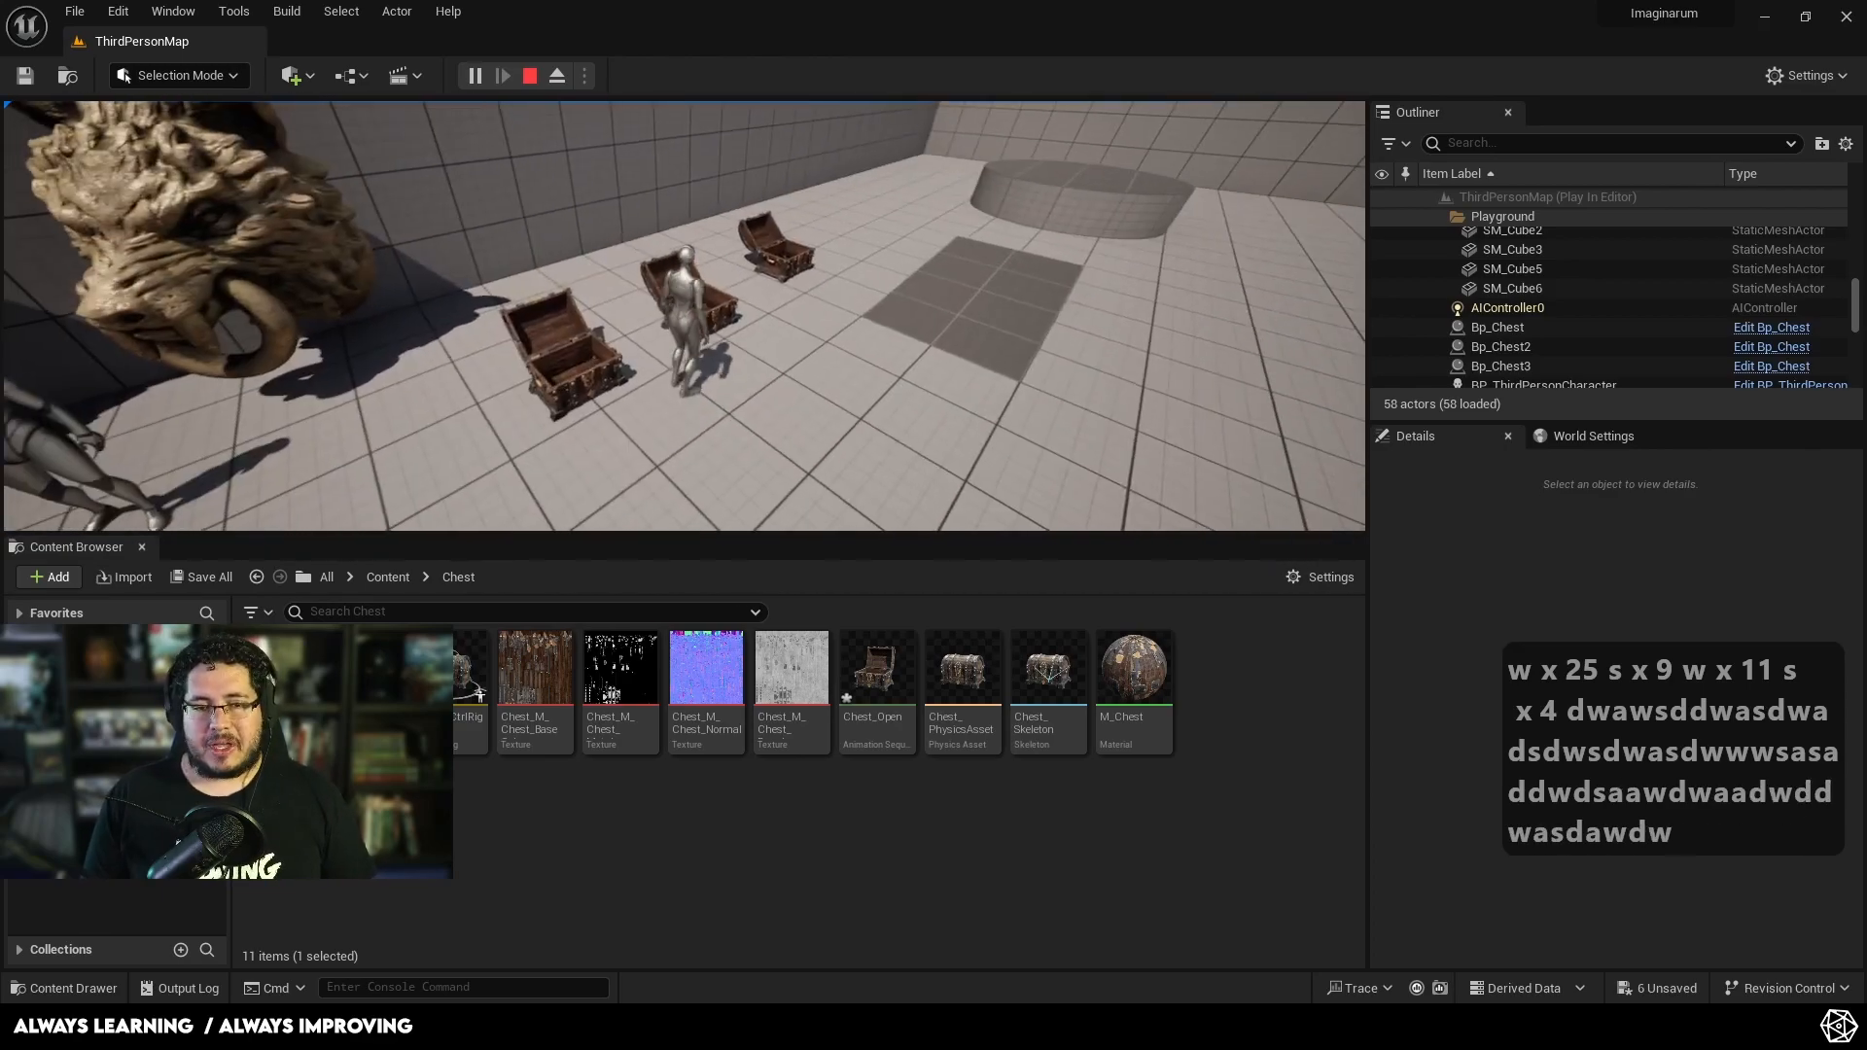
key("s")
key("d")
key("w")
key("d")
key("a")
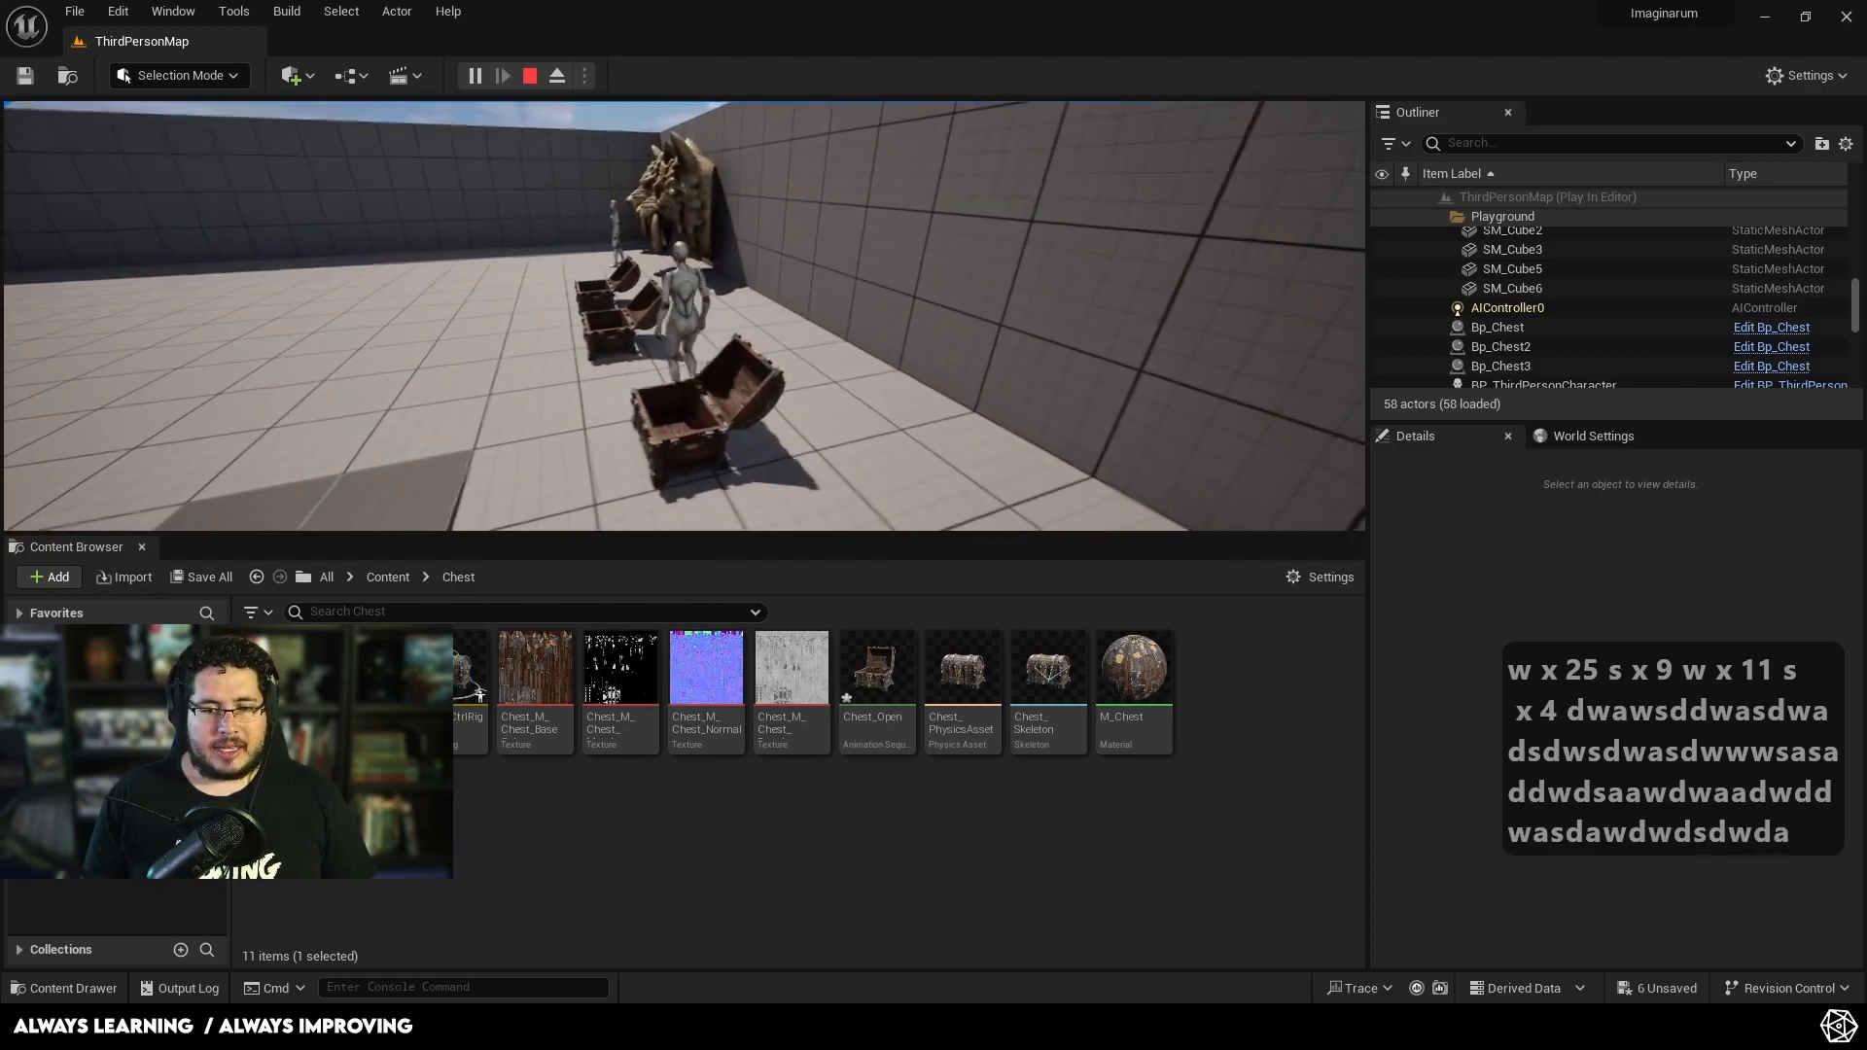
key("a")
key("a")
key("a")
key("a")
key("a")
key("a")
key("a")
key("d")
key("w")
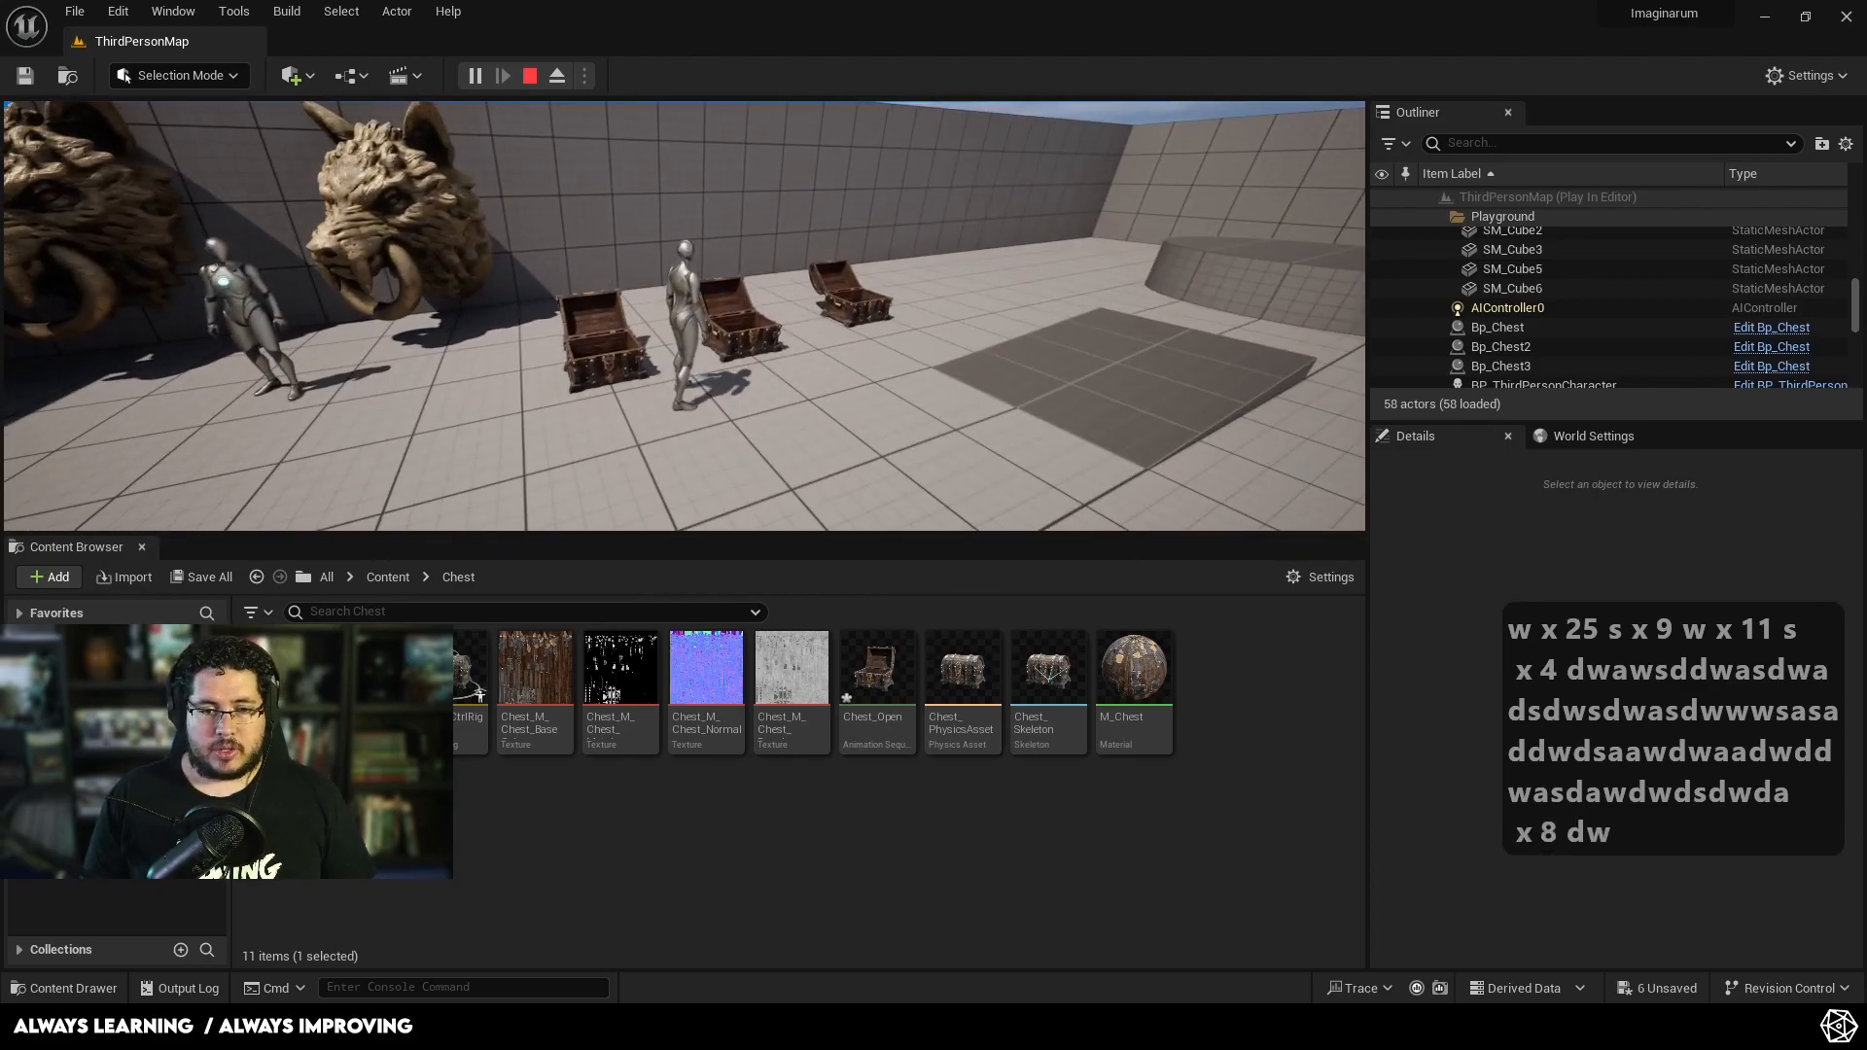
key("s")
key("a")
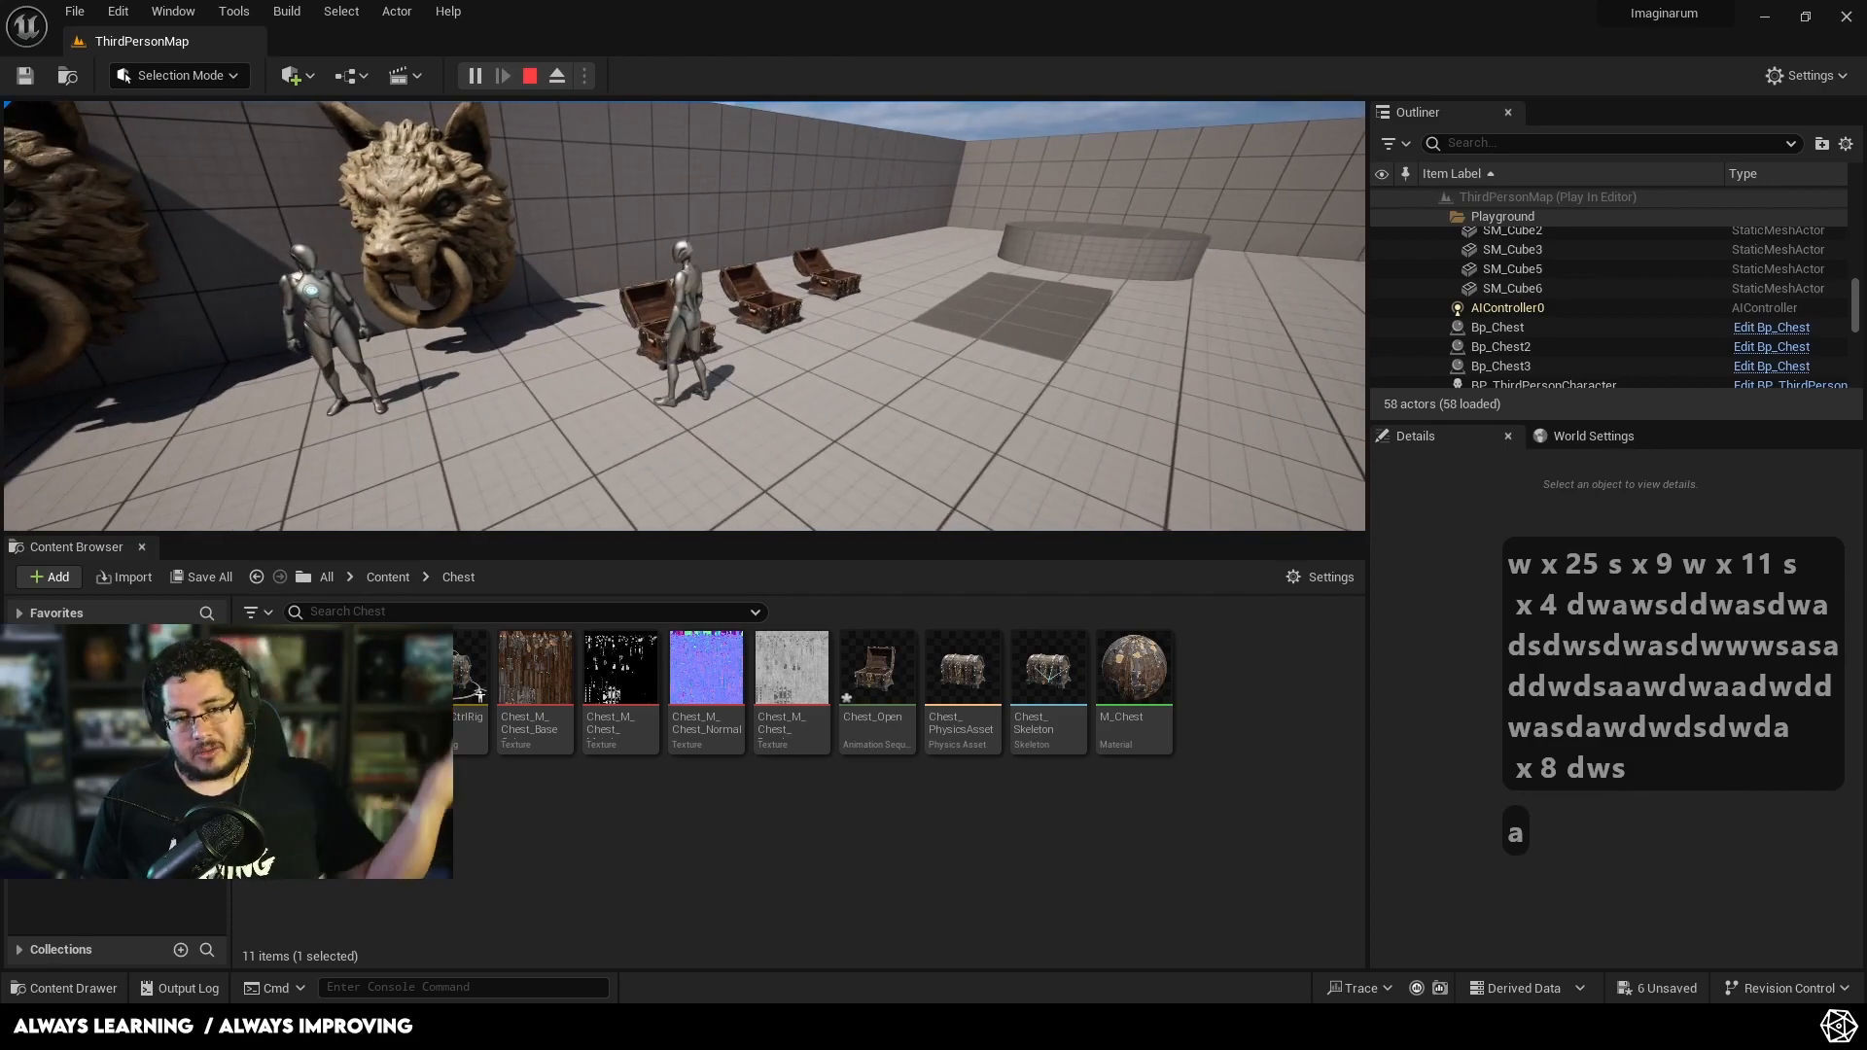
key("d")
key("w")
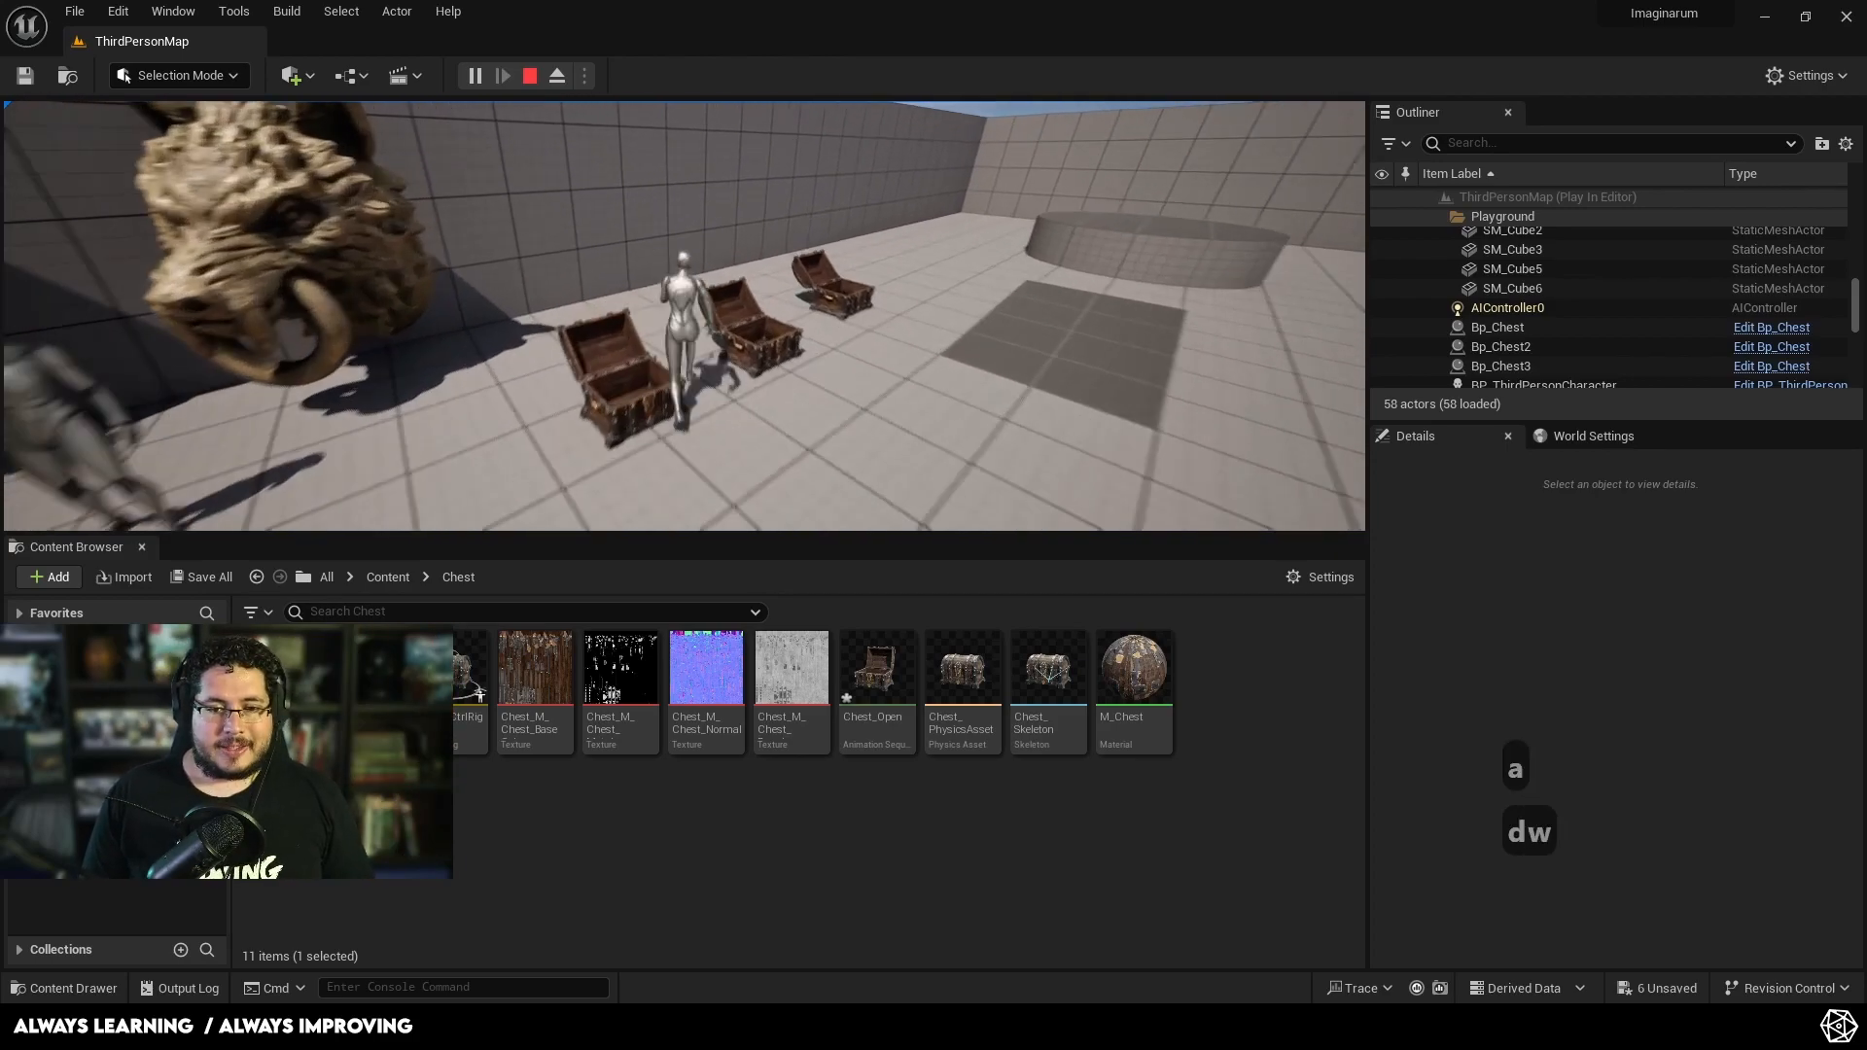
key("s")
key("d")
key("a")
key("w")
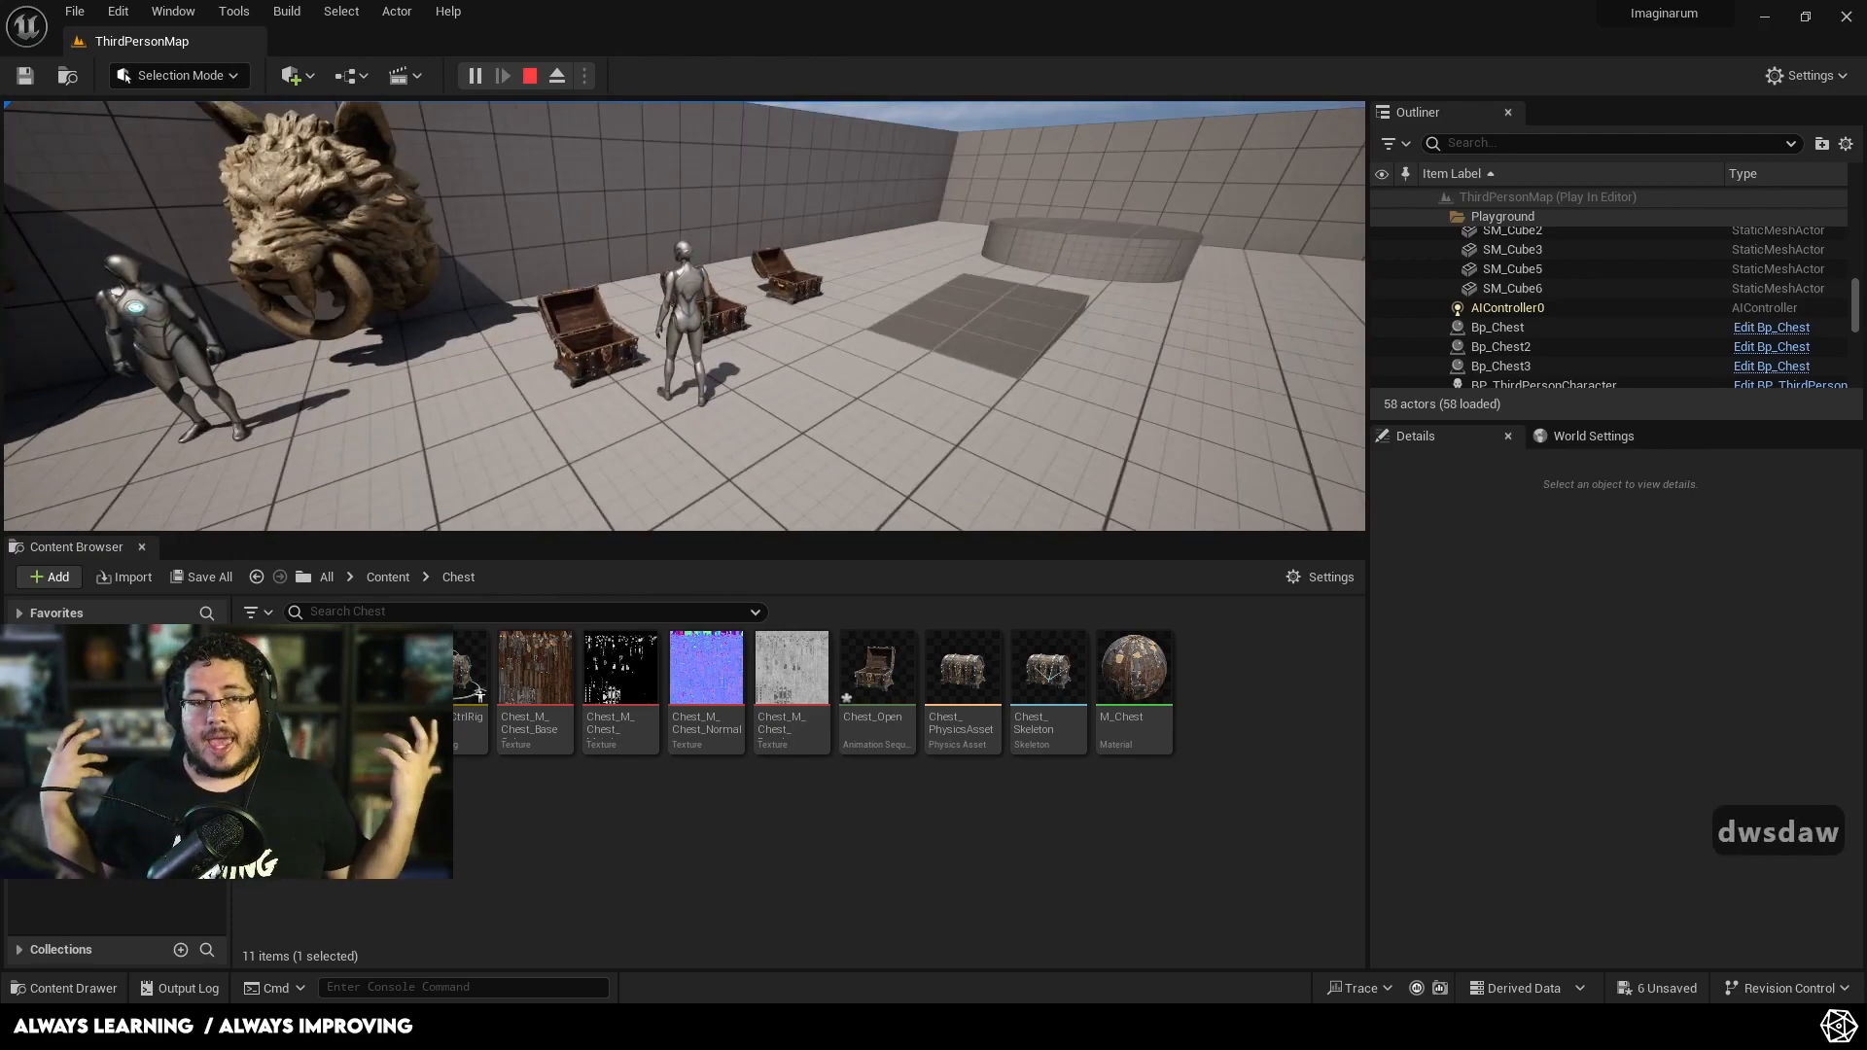
Step: Switch to the chest_Open.ma scene in Maya and collapse the Graph Editor above the perspective view
key("alt+Tab")
key("alt+Tab")
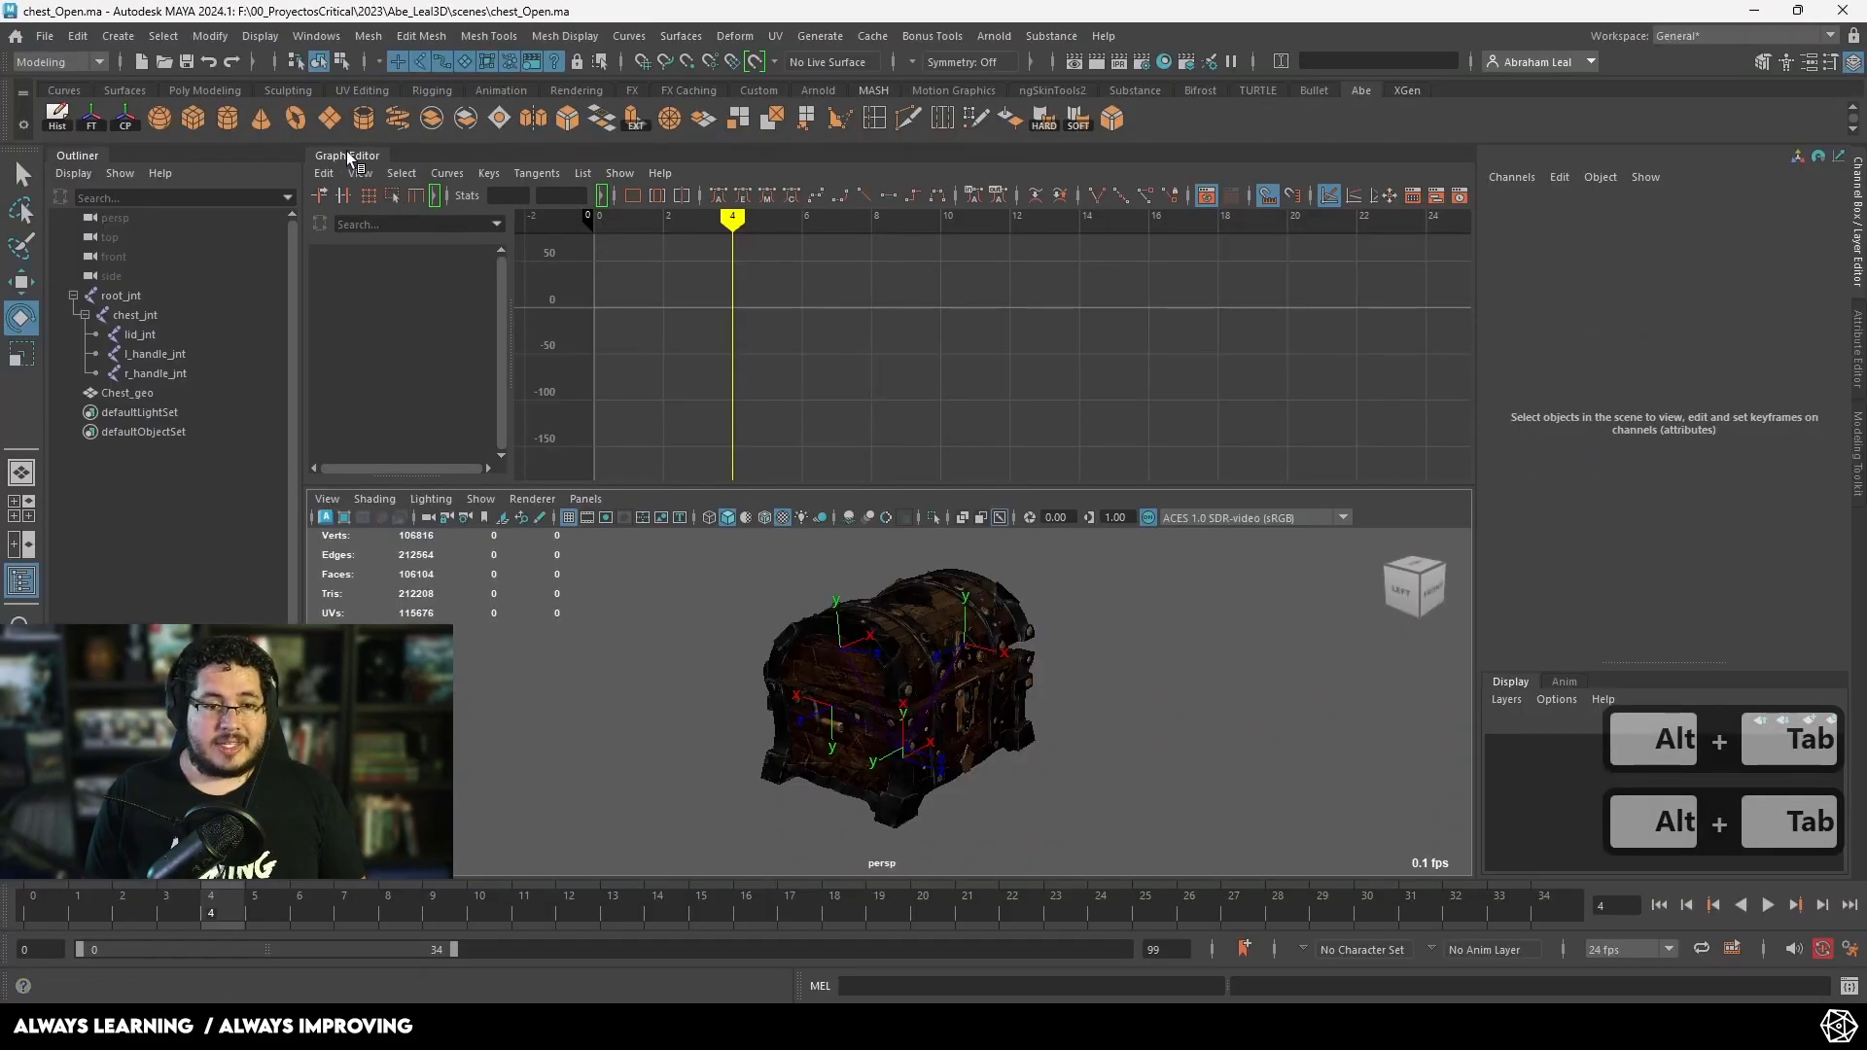
left_click(347, 159)
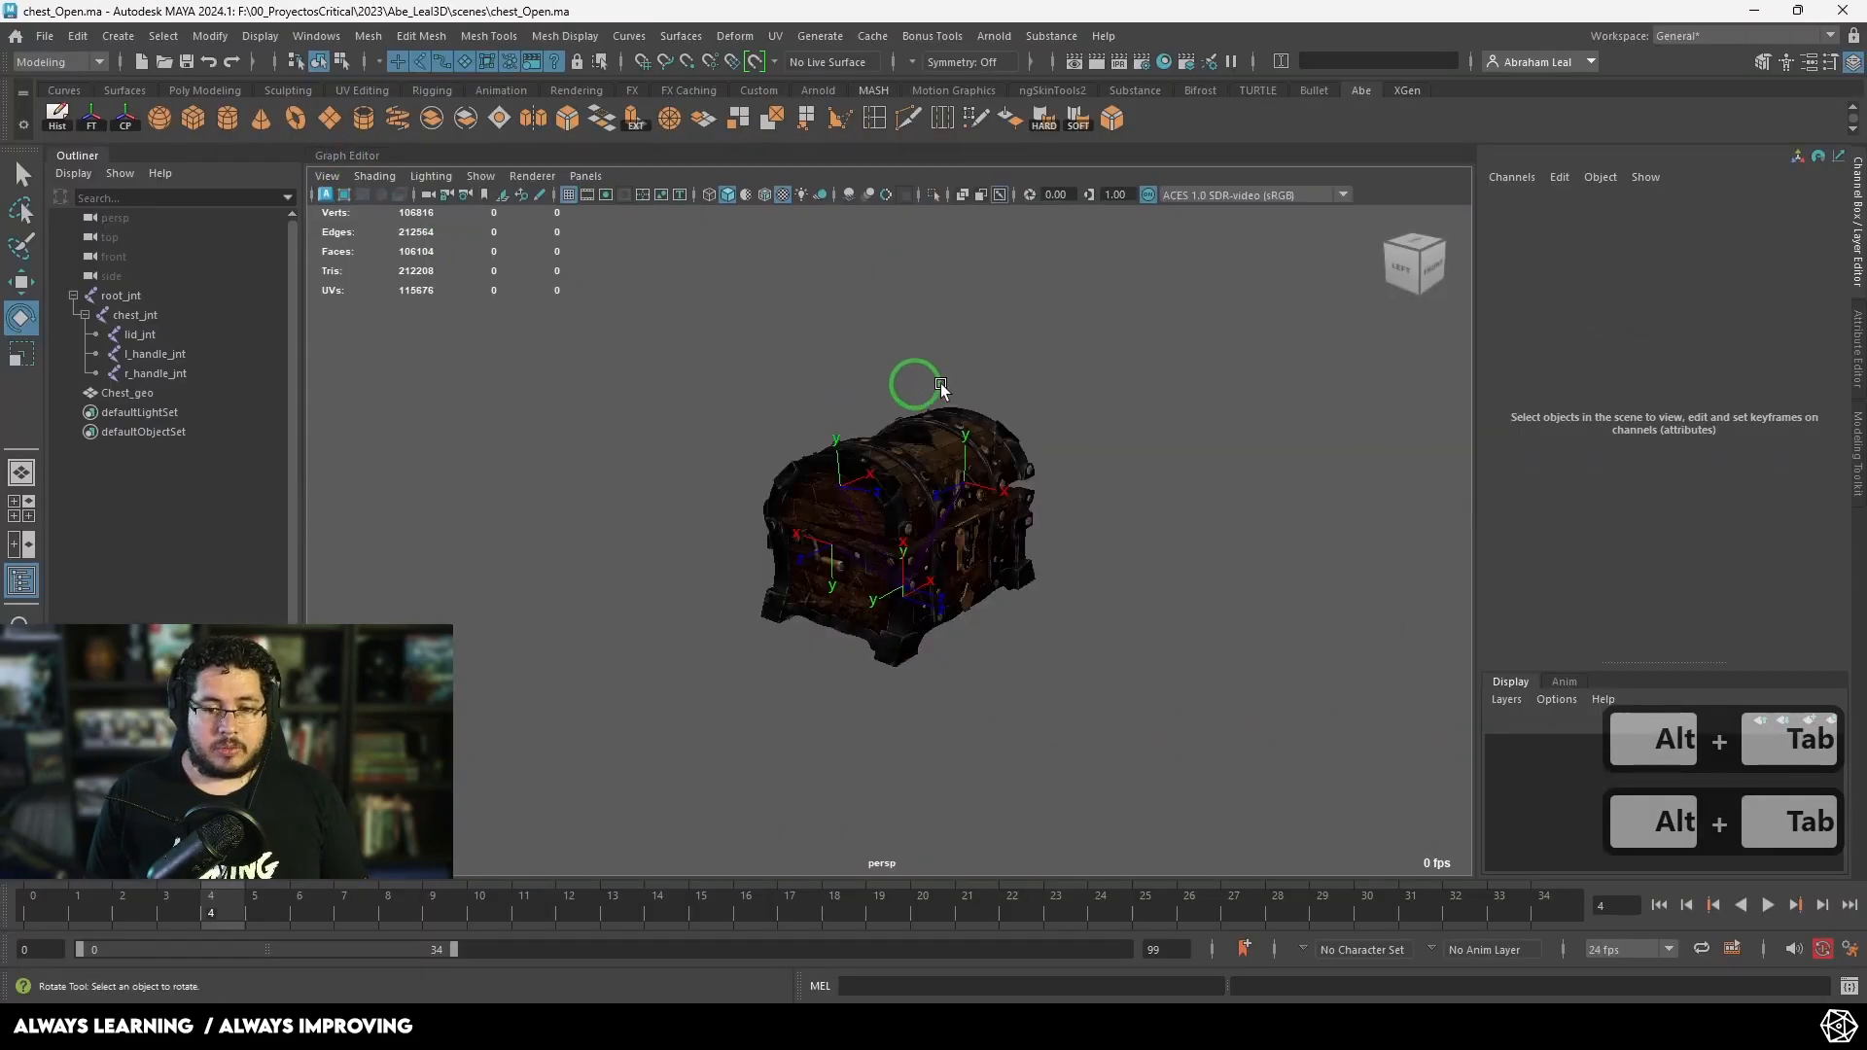
Step: Play back the chest-opening animation and examine the moving lid up close in the perspective view
key("d")
right_click_drag(969, 405, 1123, 459)
left_click(1242, 529)
scroll(1077, 614, "up", 4)
left_click_drag(1077, 616, 1005, 566, "alt")
middle_click_drag(1005, 566, 1022, 615, "alt")
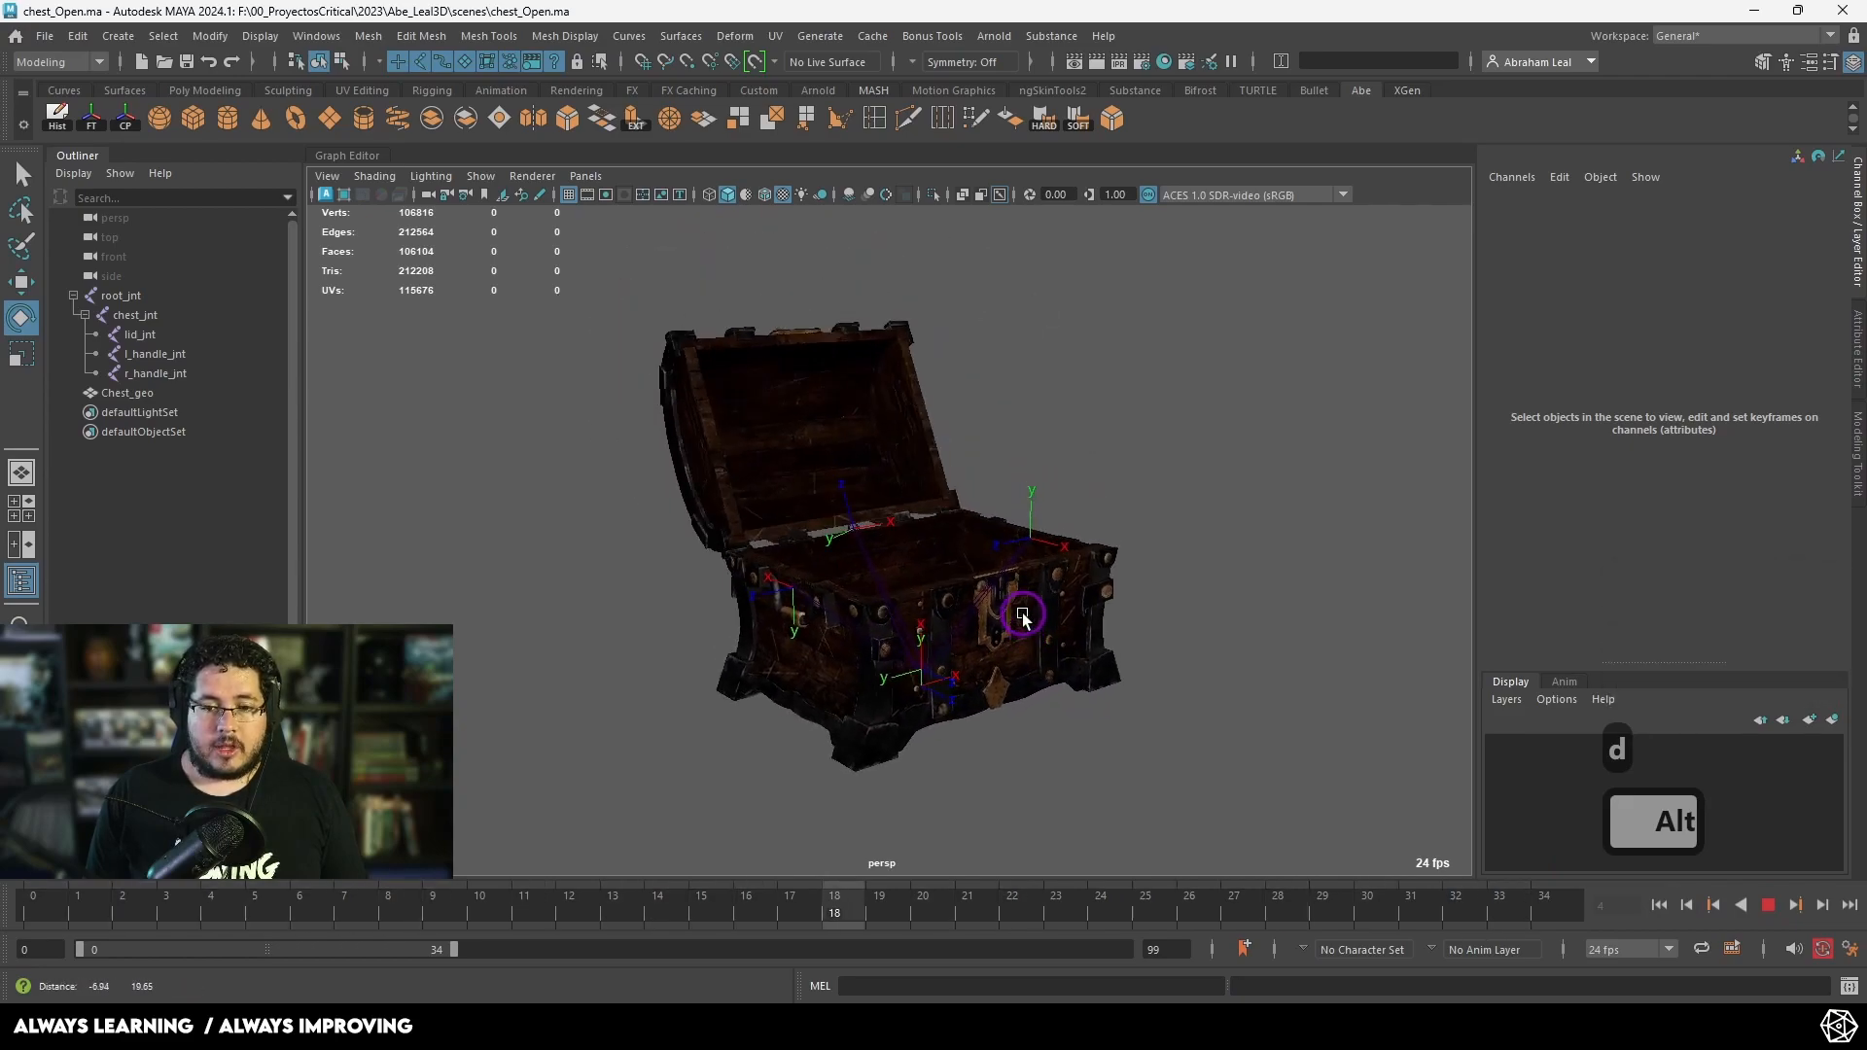
right_click_drag(1022, 616, 1128, 610, "alt")
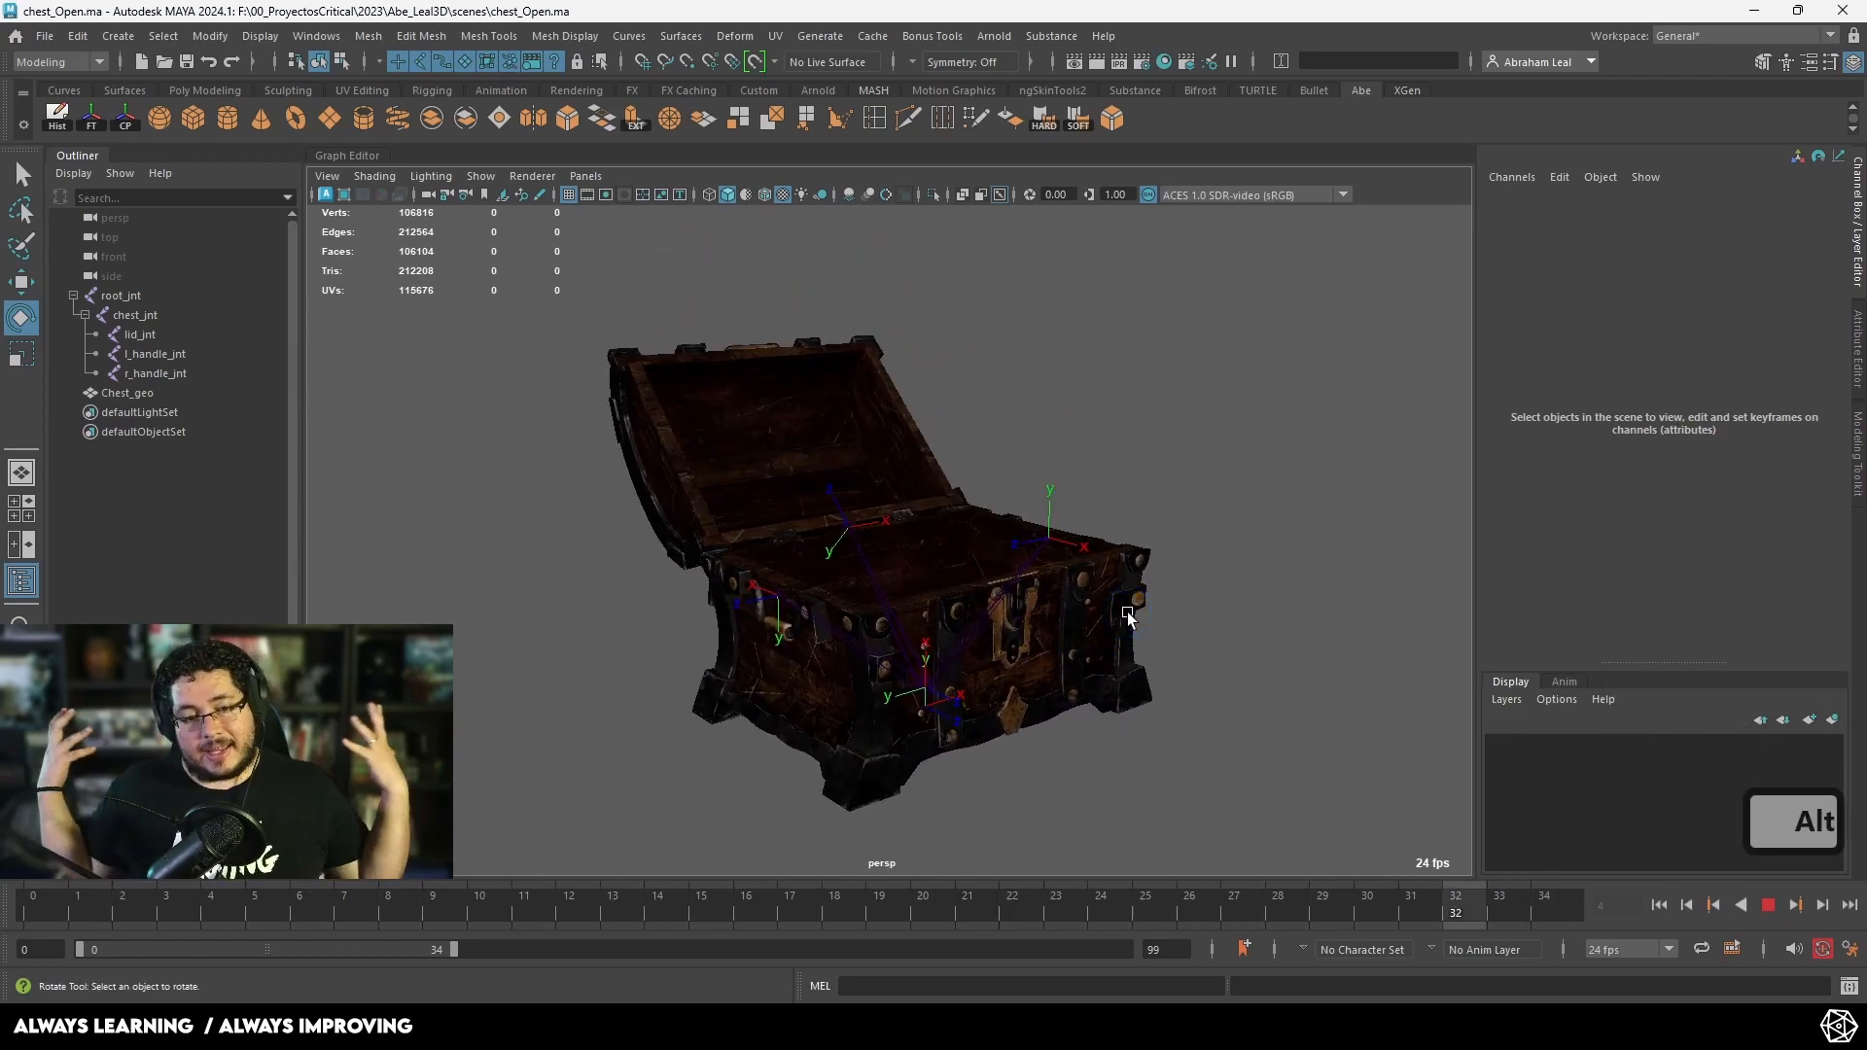